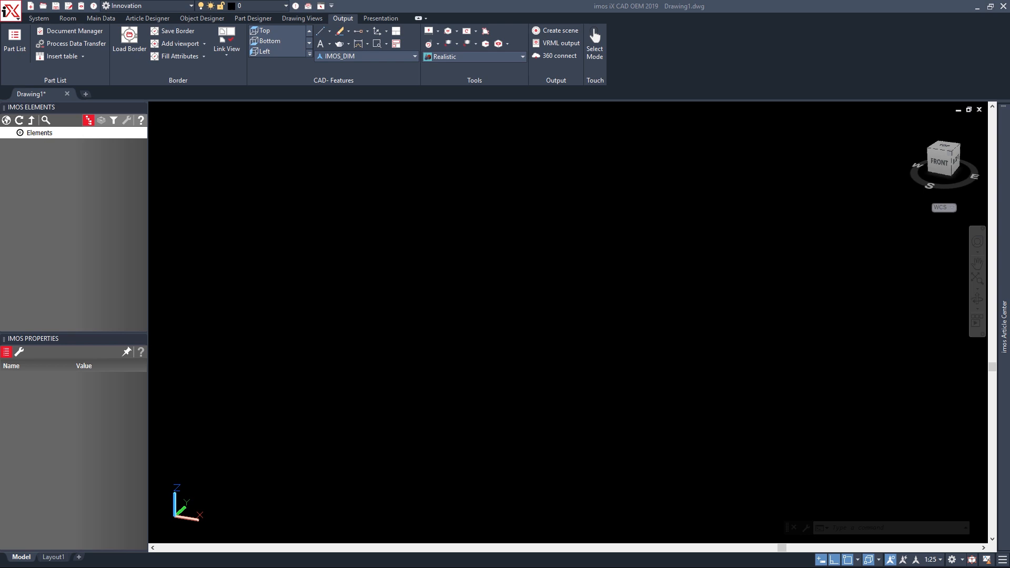
Start a new article in the Article Designer with height 800, width 500 and depth 350.
left_click(152, 19)
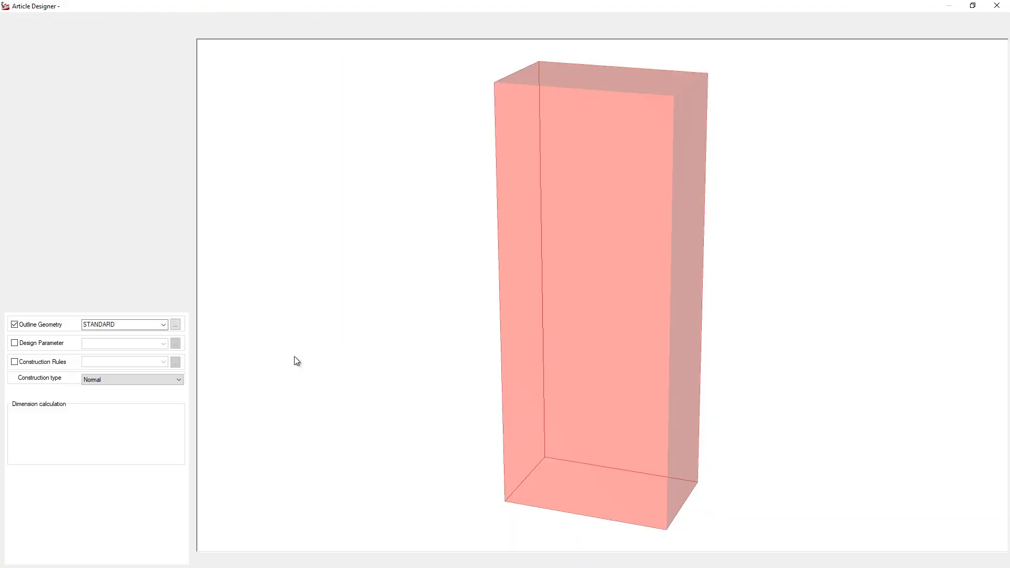
double_click(913, 26)
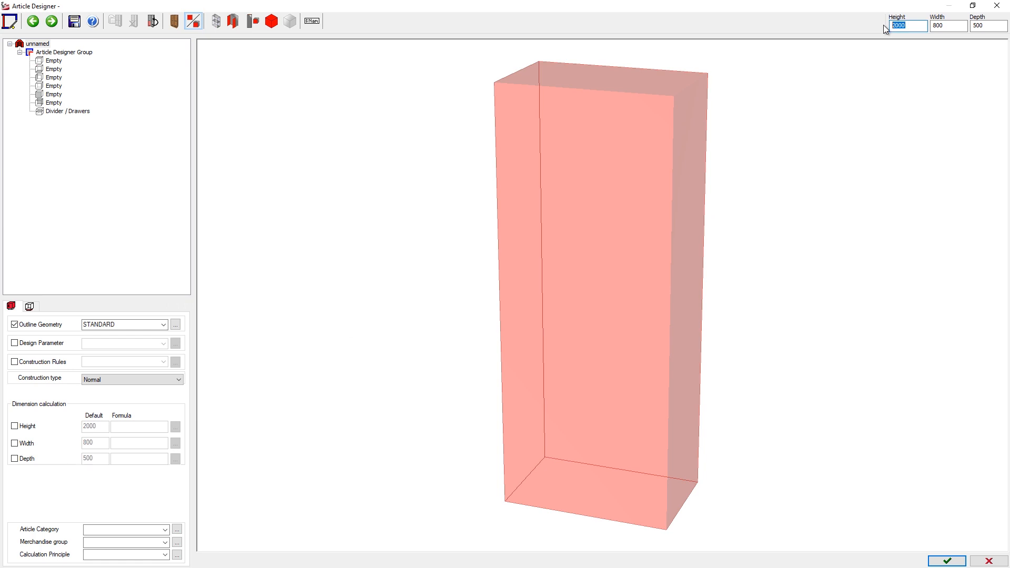
type("800")
key("Tab")
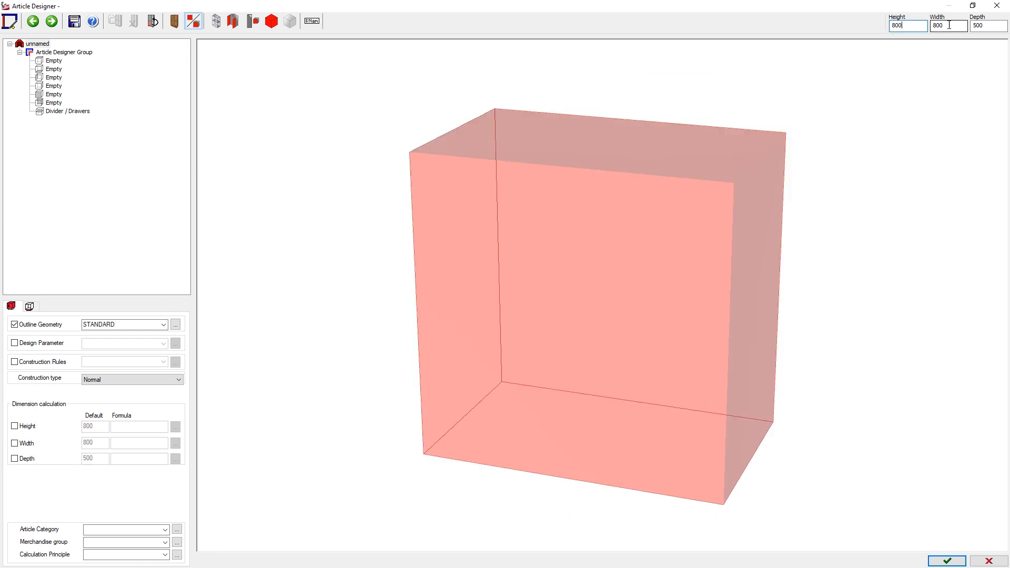
type("500")
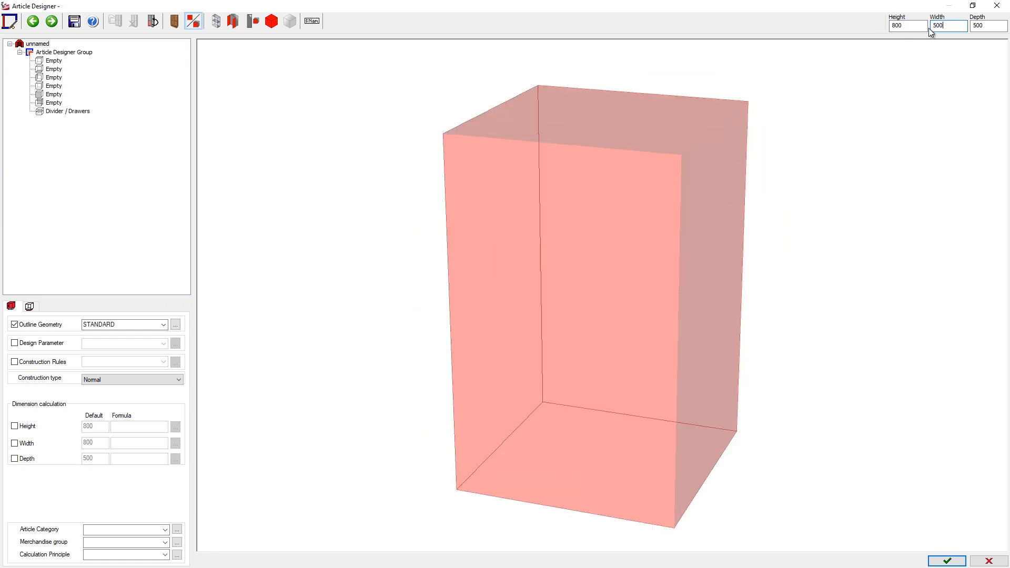
key("Tab")
key("Tab")
type("350")
Add a top shelf, a bottom shelf and left and right side panels to the article's empty positions.
left_click(56, 61)
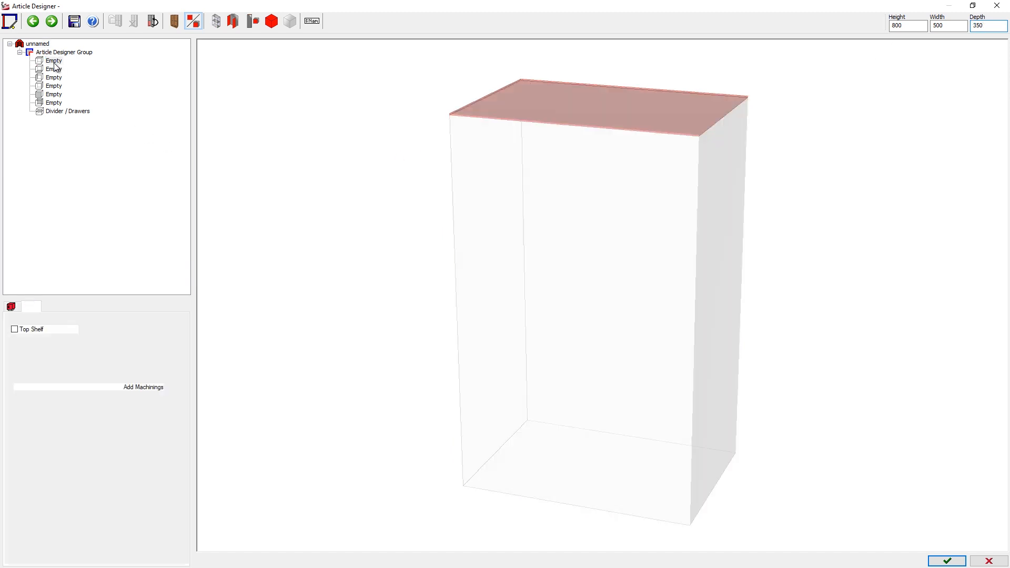
left_click(57, 69)
left_click(57, 78)
left_click(56, 87)
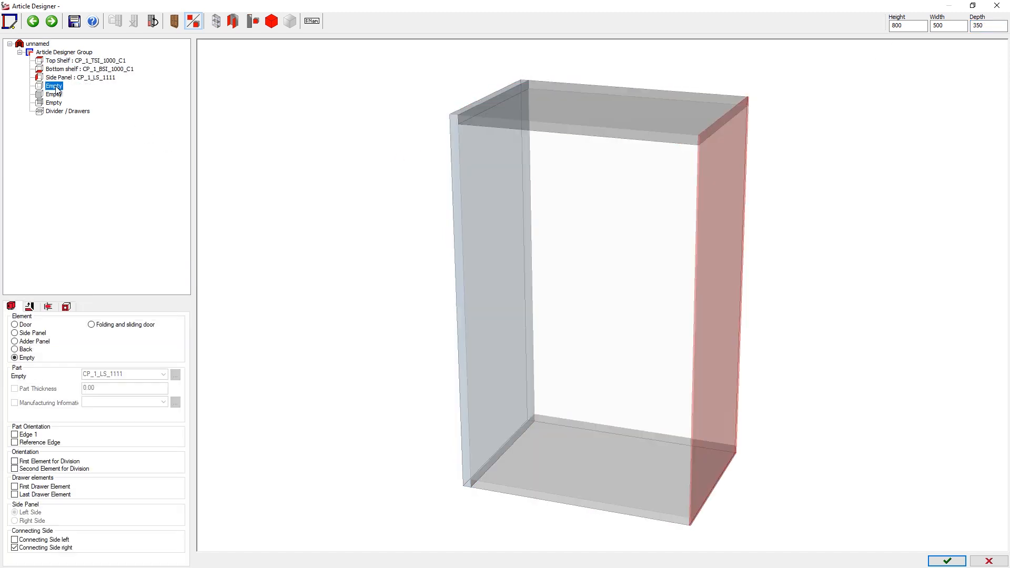
Assign the part CP_1_BSI_1000_C1_BHA to the bottom shelf.
left_click(64, 69)
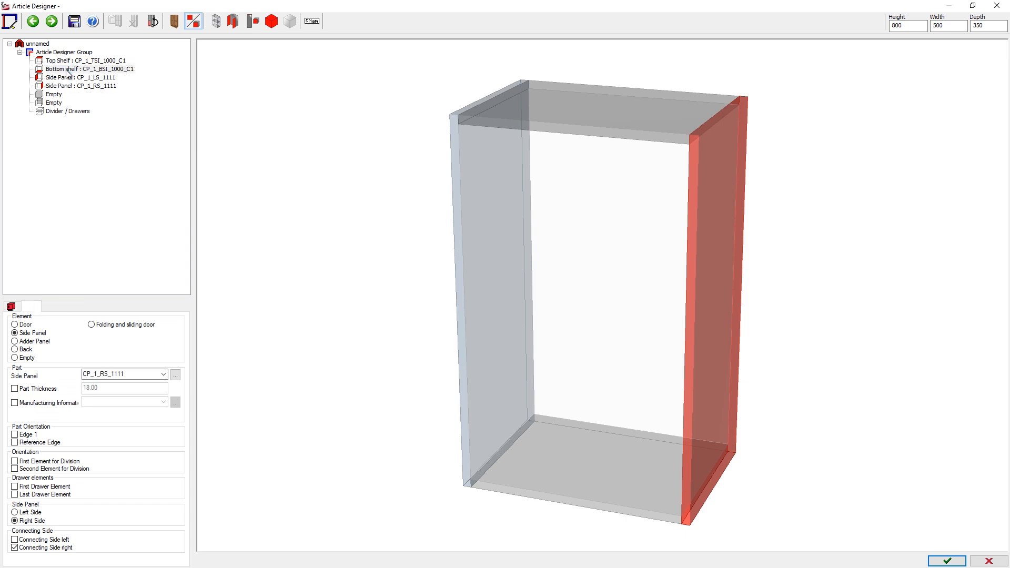
left_click(165, 329)
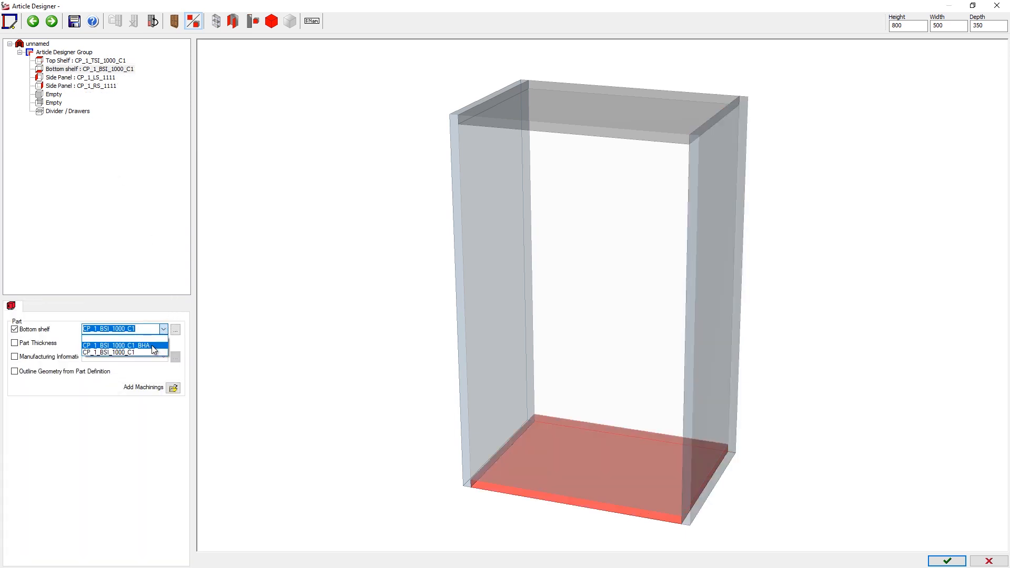
left_click(151, 346)
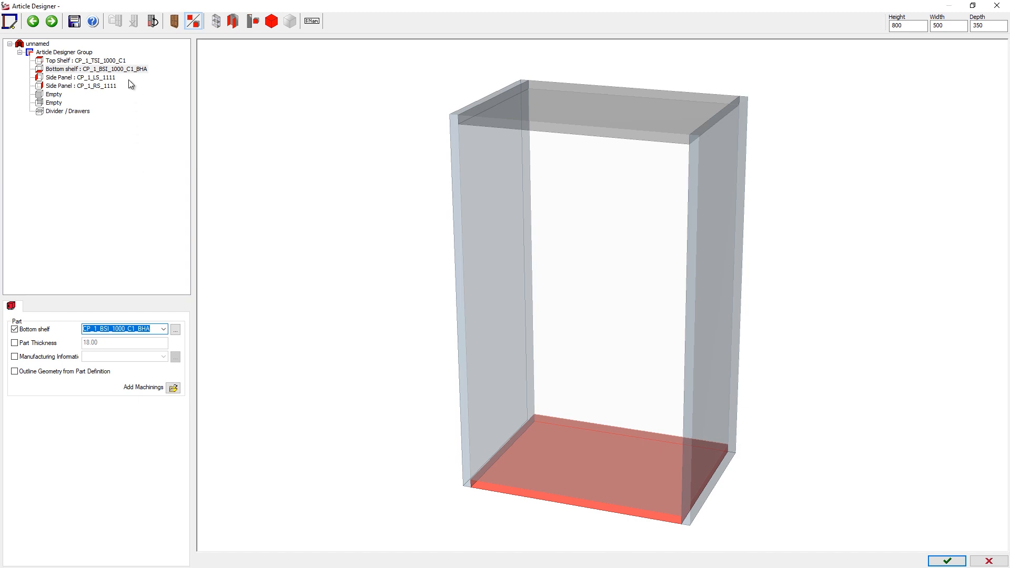
left_click(111, 61)
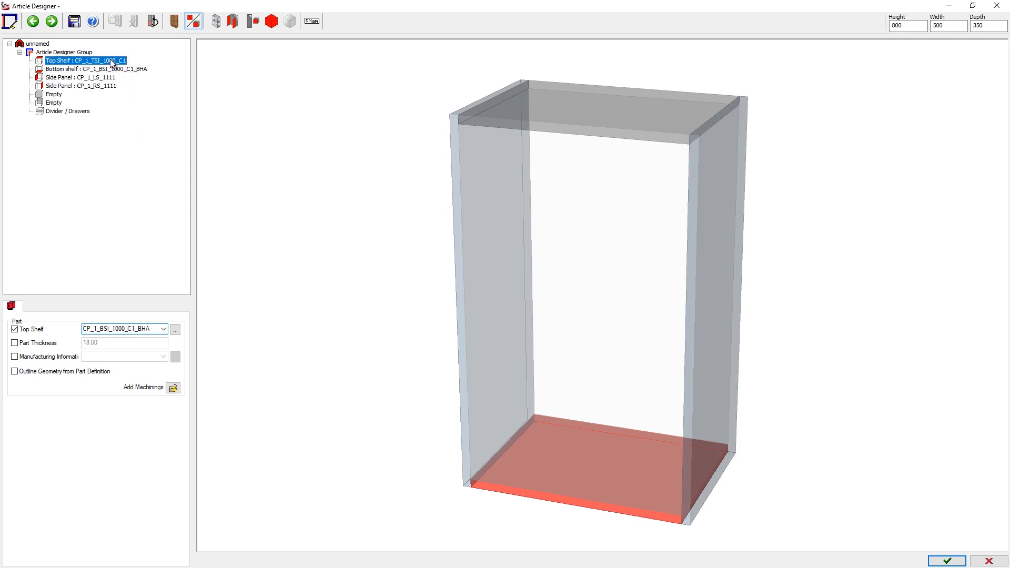
Add a back panel to the cabinet and assign it the part CP_2_BPI_0000_C1.
left_click(55, 103)
left_click(165, 374)
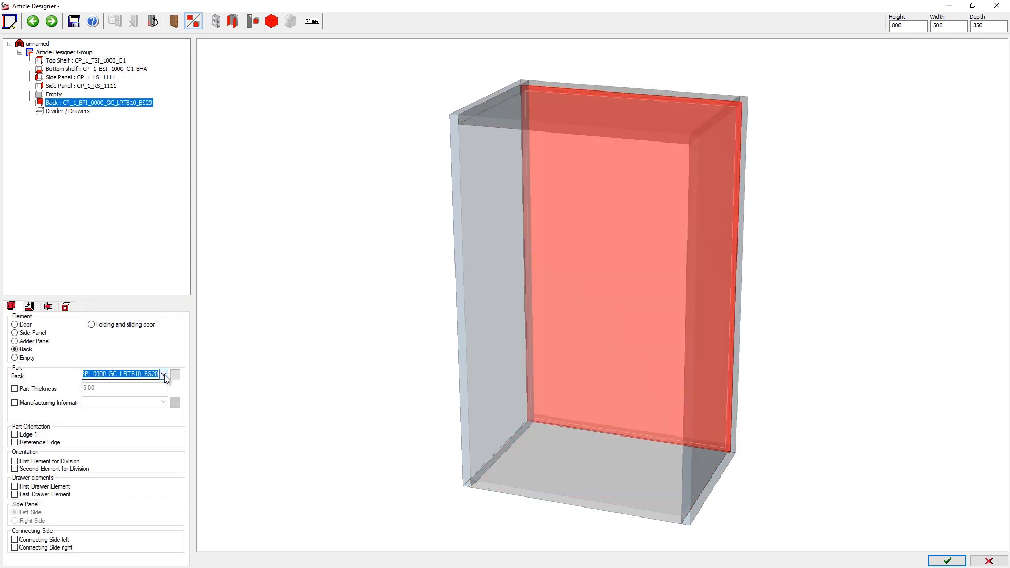
left_click(152, 396)
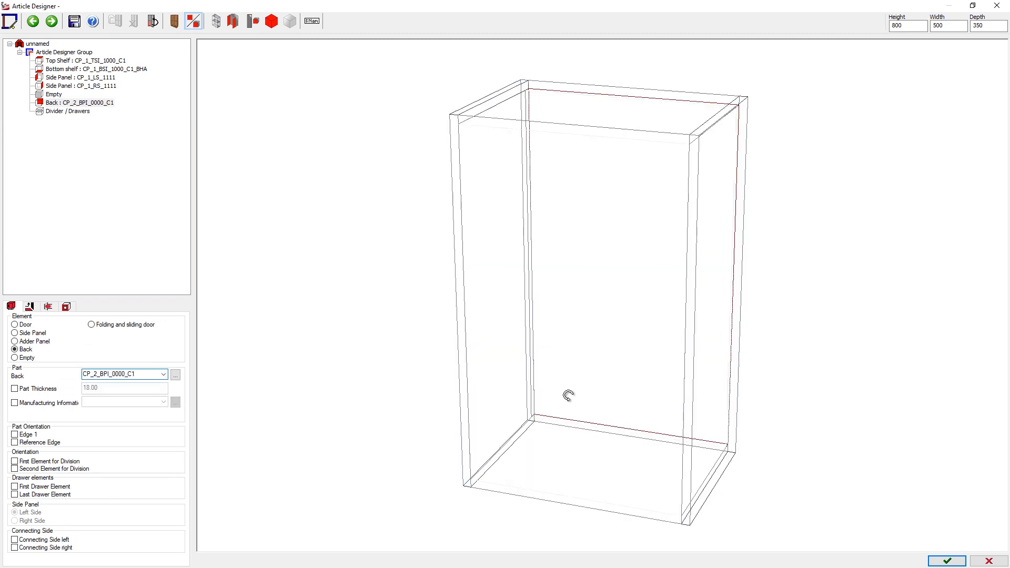
mouse_move(568, 396)
left_mouse_down()
mouse_move(305, 418)
mouse_move(614, 416)
left_mouse_up()
Divide the cabinet interior with adjustable shelves using the linear division 1:1:1.
left_click(74, 112)
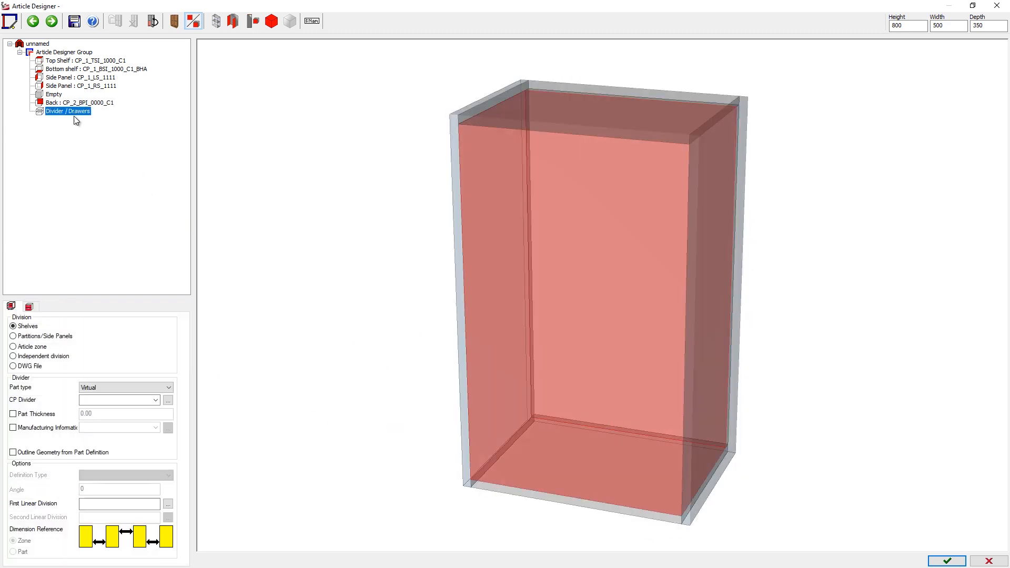
left_click(93, 388)
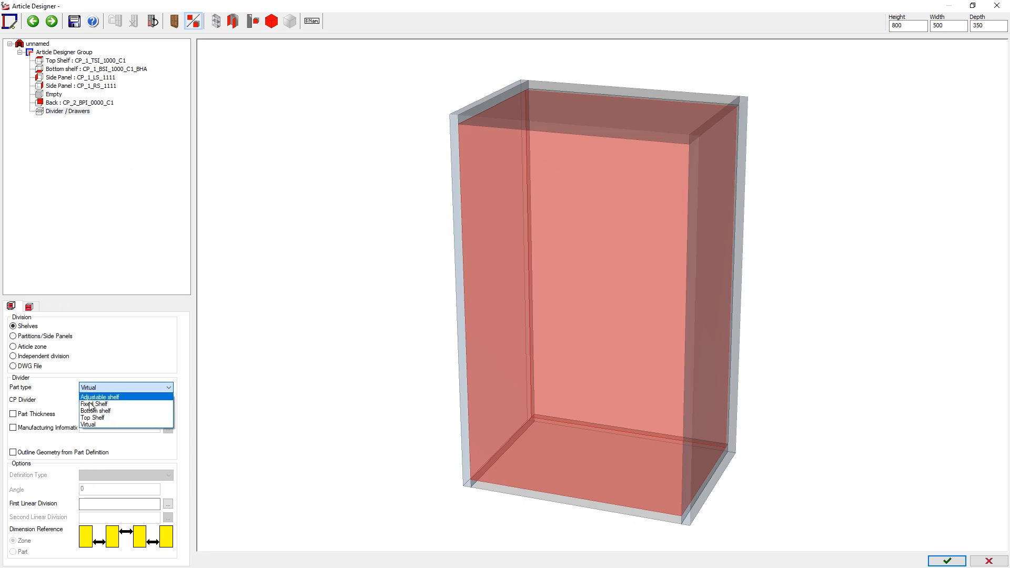
left_click(99, 397)
left_click(90, 504)
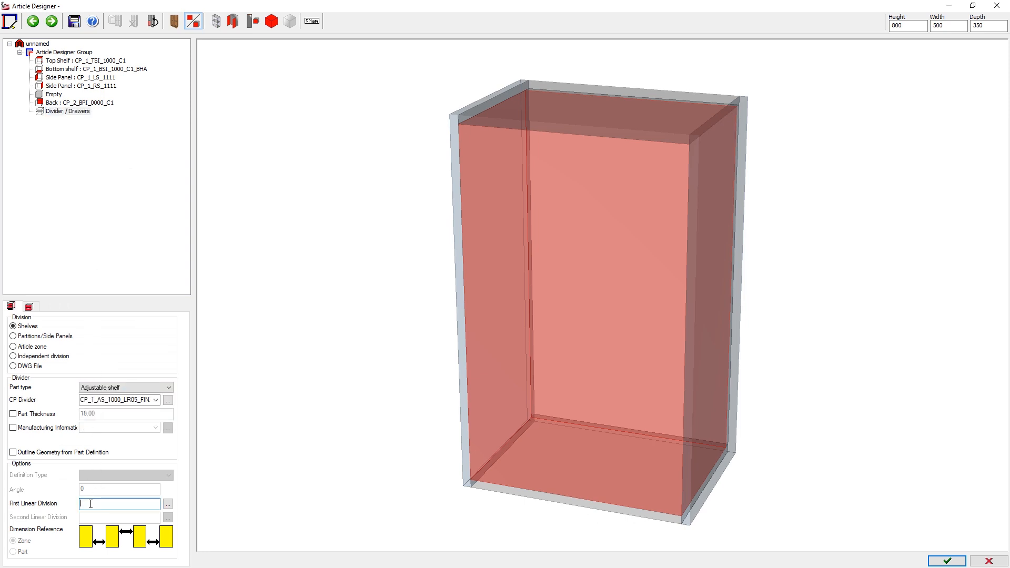
type("1:1:1")
Change the adjustable shelves' divider part to CP_1_AS_1000_LR05_FINVR.
left_click(155, 400)
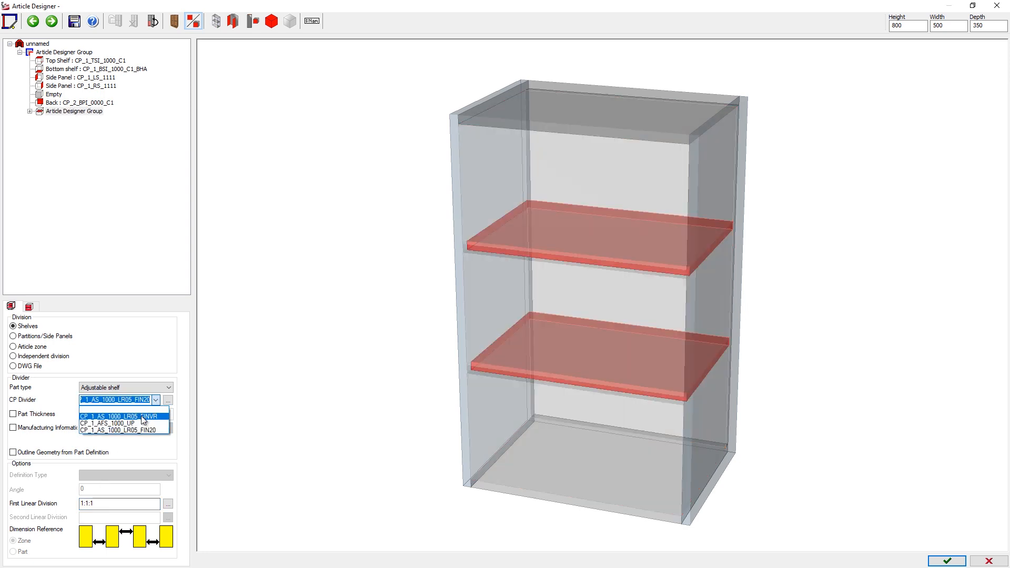
left_click(143, 416)
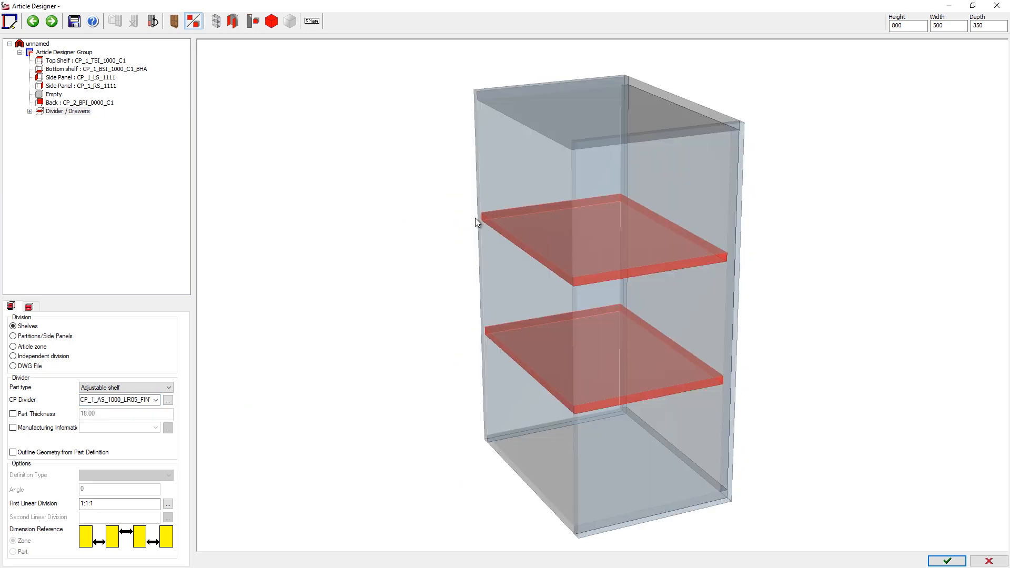
middle_click_drag(339, 420, 535, 428)
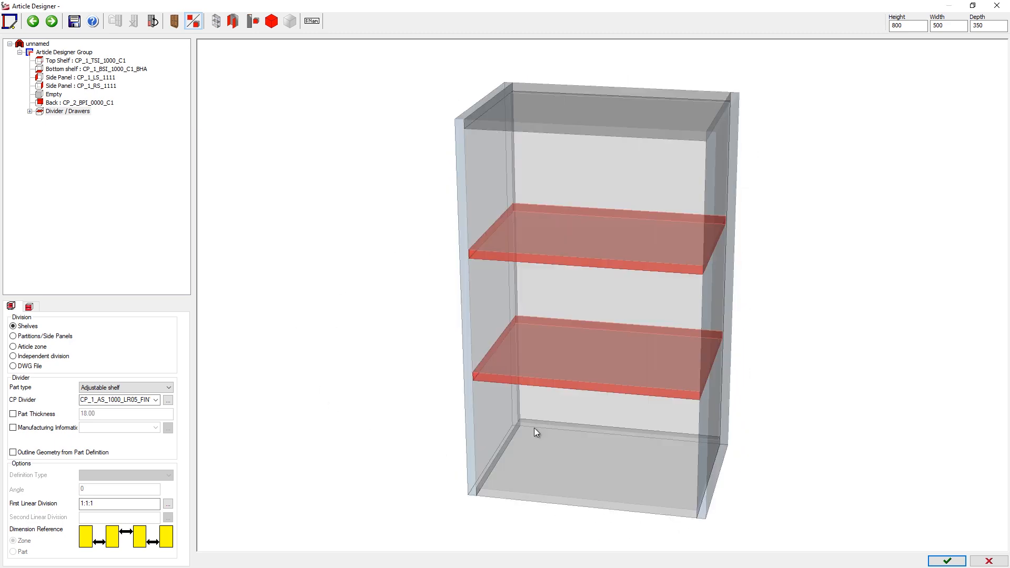
Assign the article category AC_BU_KI_ from the Getting Started folder to the whole article.
left_click(42, 45)
left_click(165, 530)
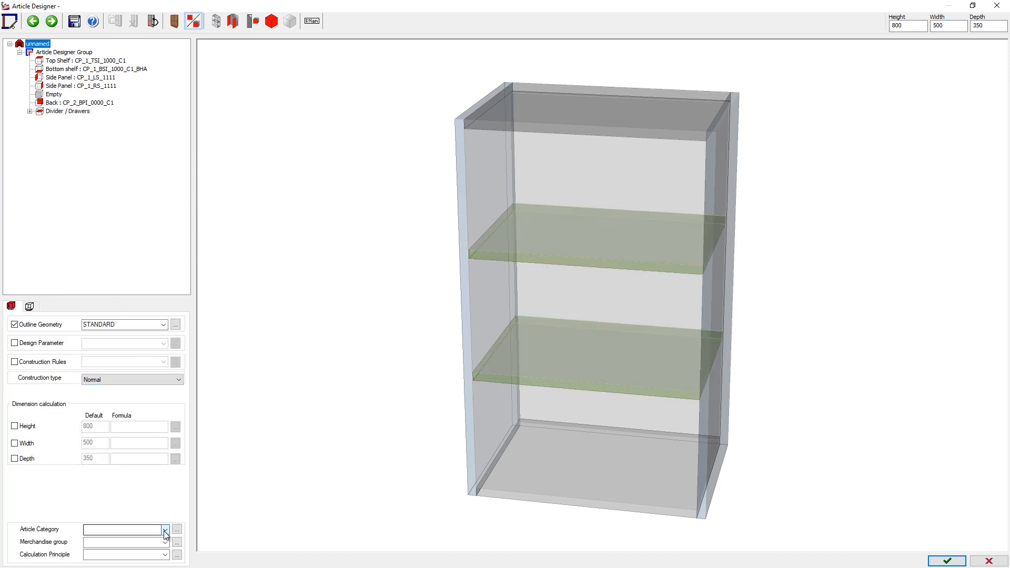
left_click(177, 530)
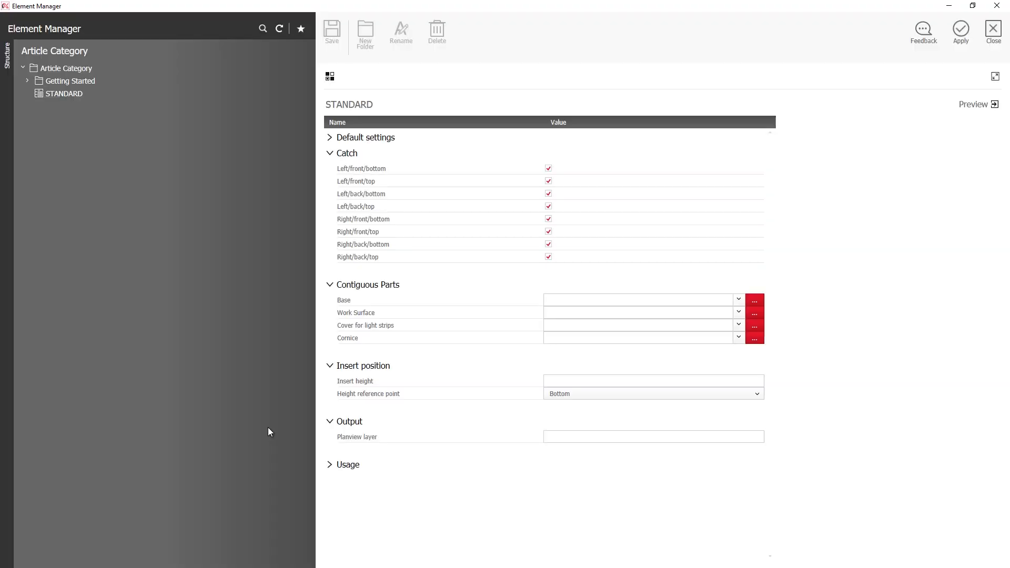
left_click(65, 94)
double_click(65, 93)
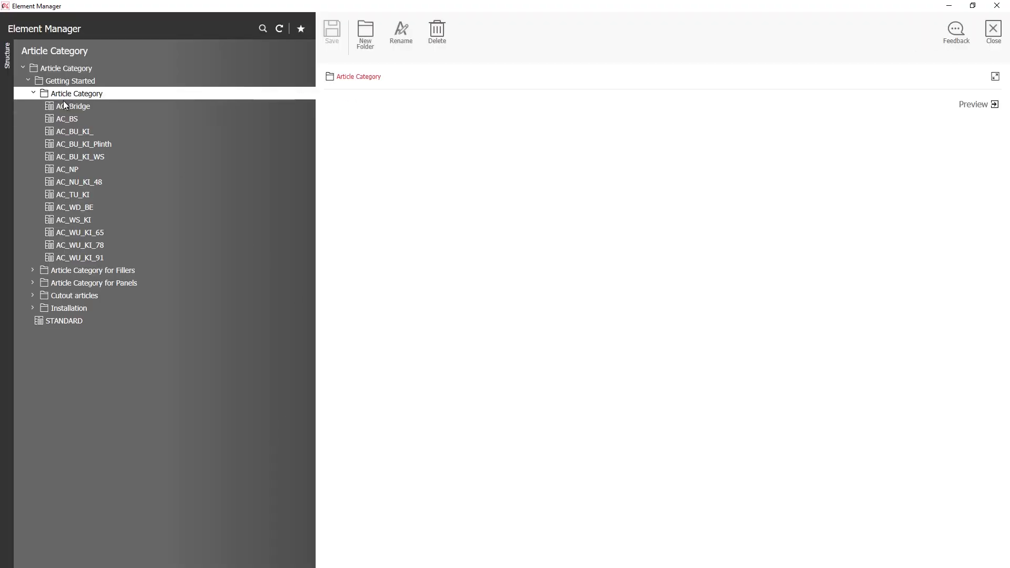
left_click(75, 134)
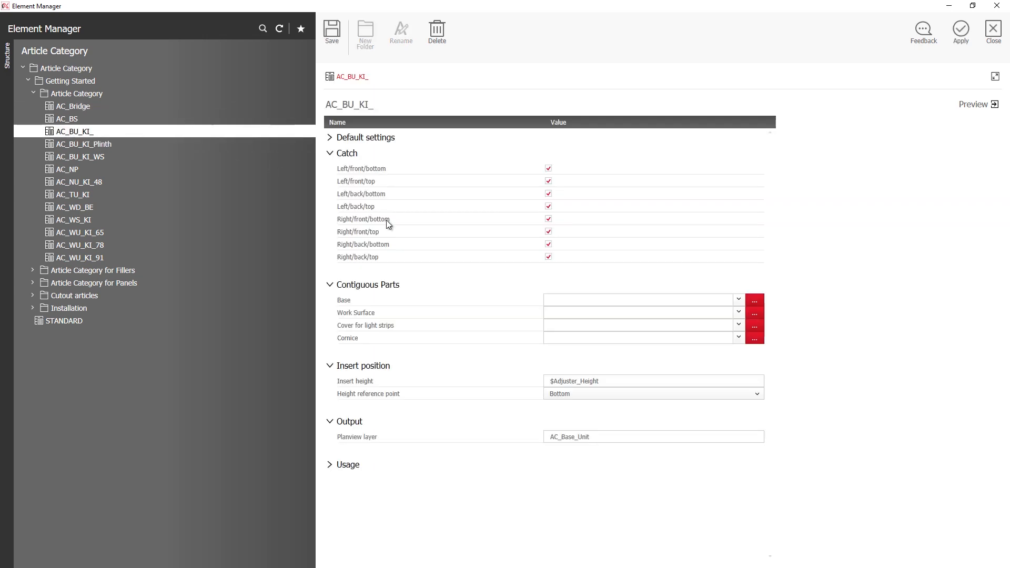
mouse_move(610, 383)
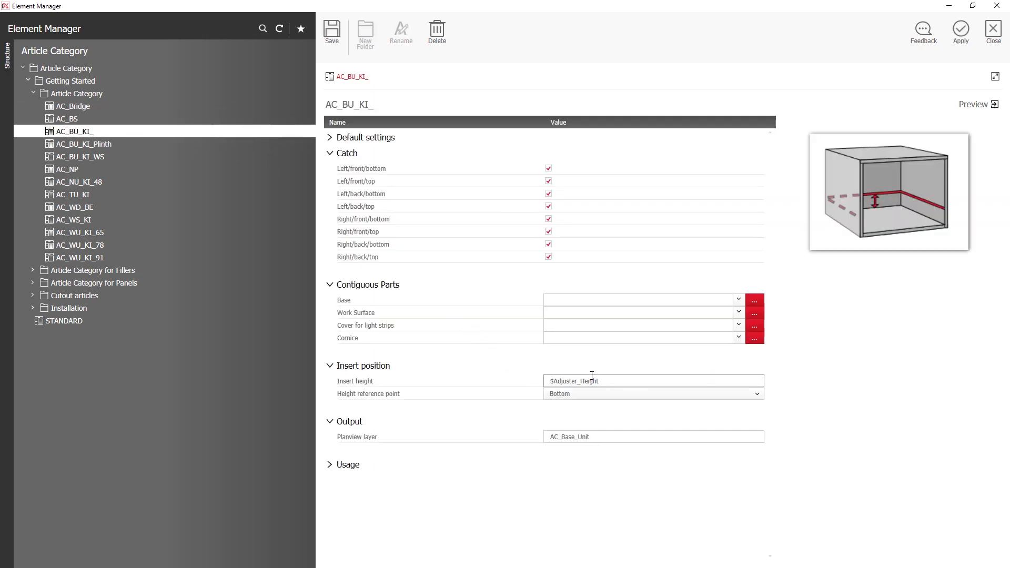
left_click(970, 32)
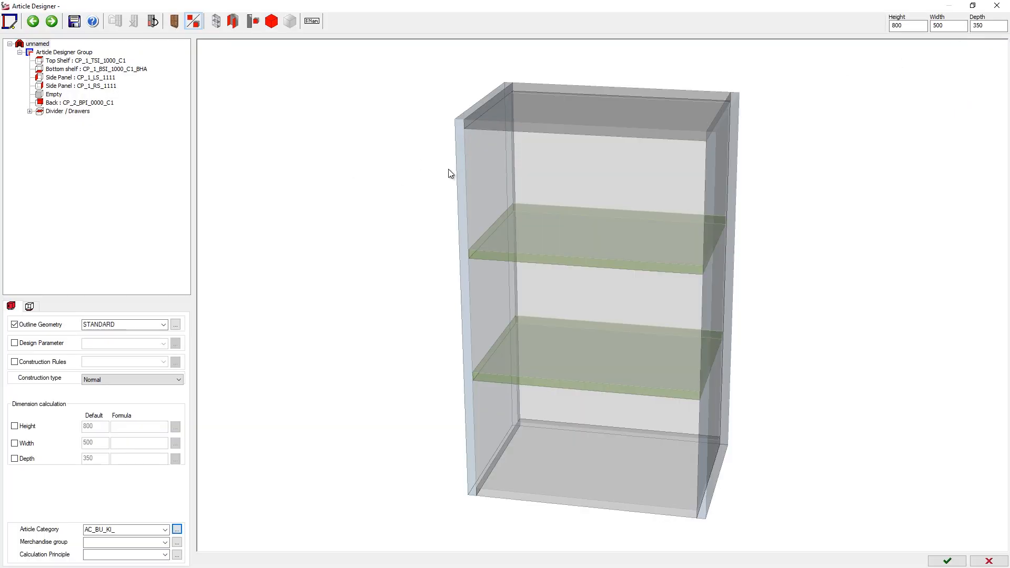
Finish the article with saving its changes, and create a folder named New Project under Project for it.
left_click(948, 561)
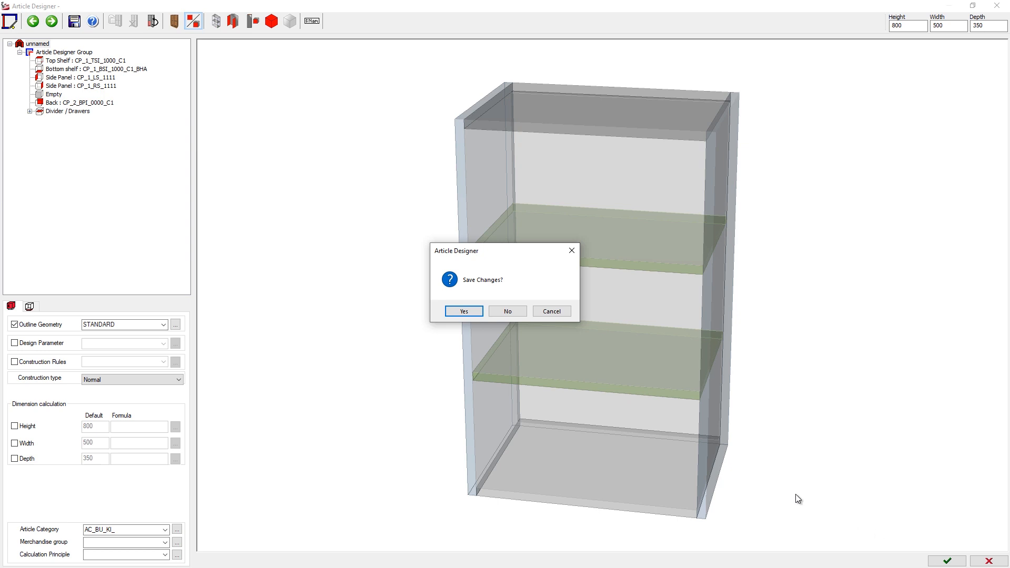
left_click(464, 311)
left_click(482, 314)
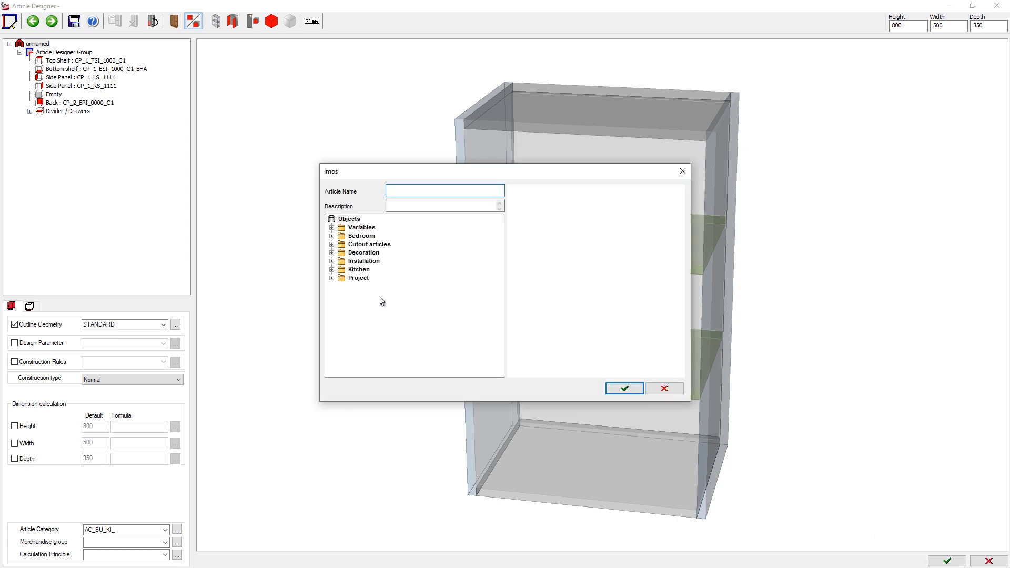
left_click(352, 279)
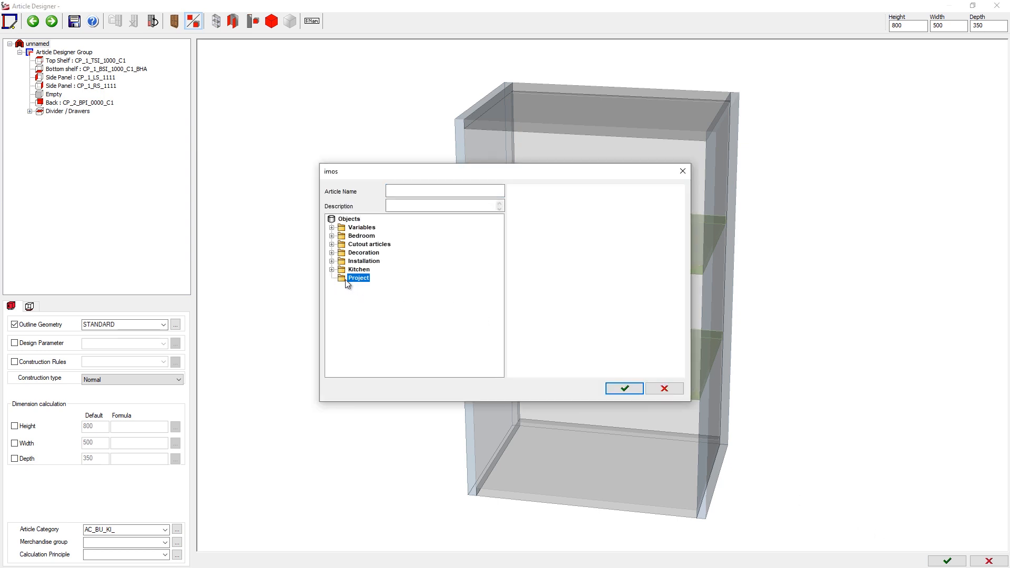
right_click(348, 279)
left_click(355, 286)
type("New Project")
key("Return")
Save the article under the name BUO_Shelf and place it in the drawing.
left_click(411, 190)
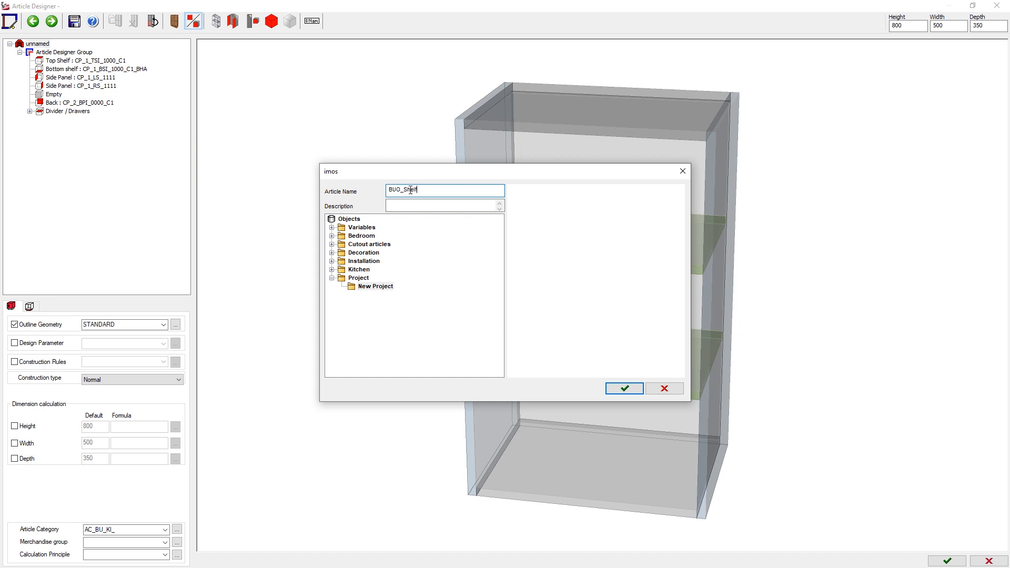
left_click(621, 389)
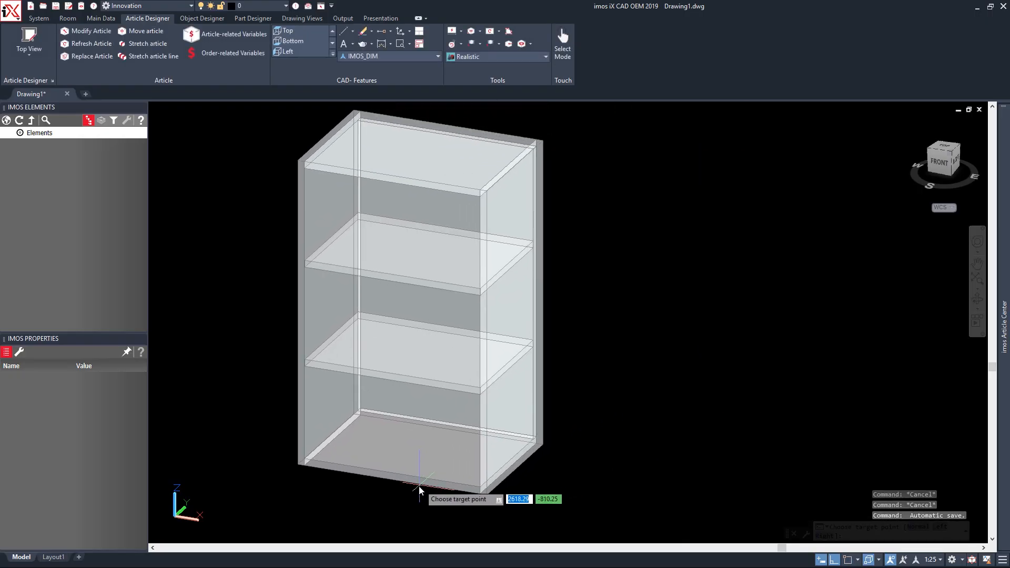
left_click(415, 487)
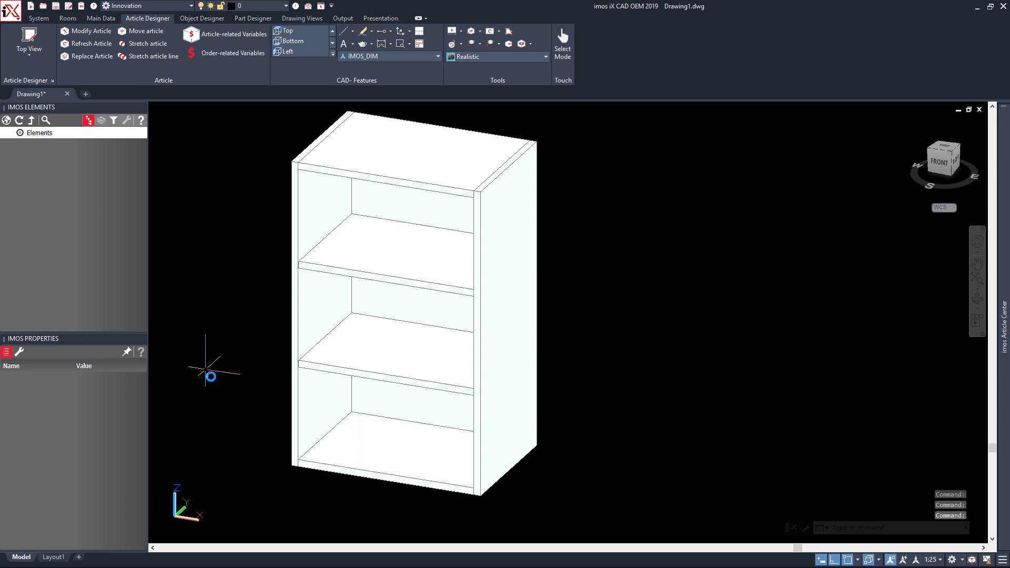
Switch the visual style to 2D Wireframe and apply Modus - 6 in the Visu Manager to the cabinet.
middle_click_drag(237, 416, 211, 404, "shift")
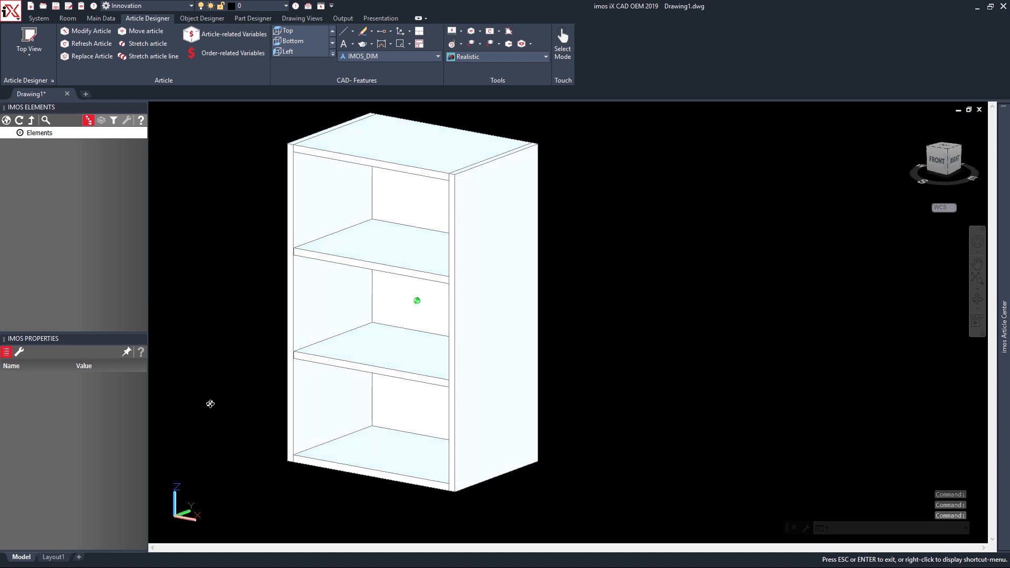
middle_click_drag(221, 311, 259, 339, "shift")
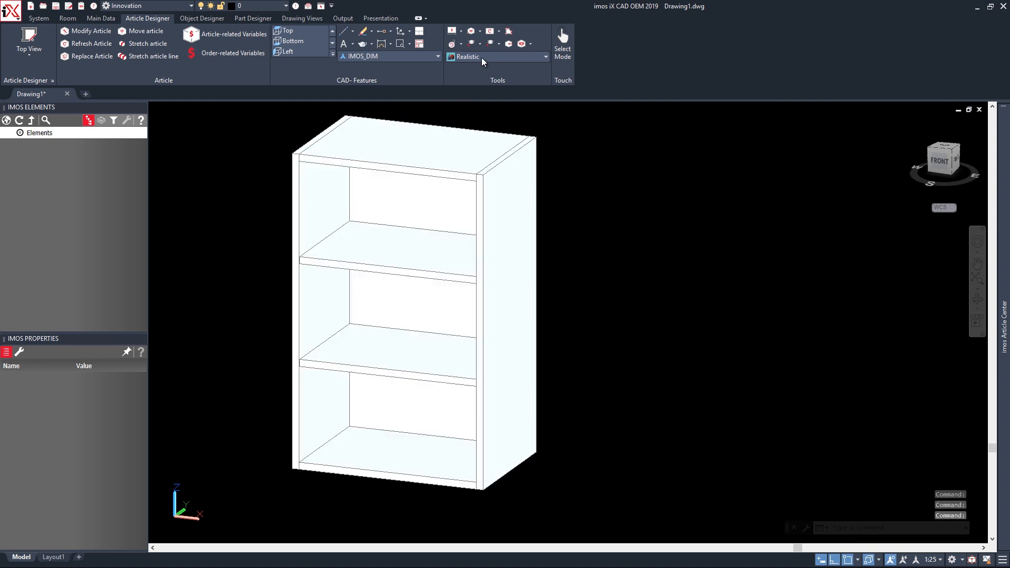
left_click(482, 57)
left_click(395, 83)
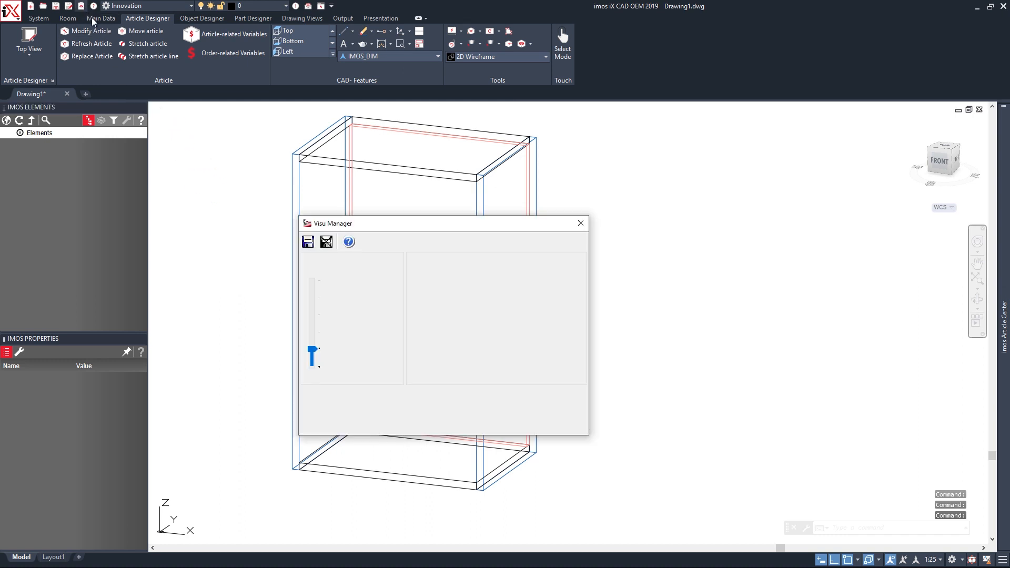
left_click(82, 6)
left_click(315, 300)
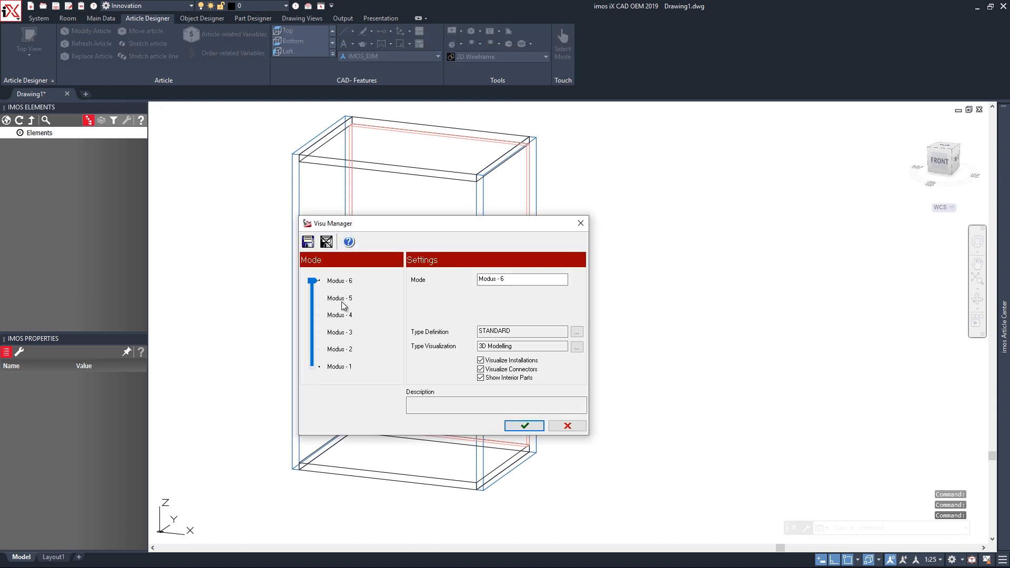
left_click(525, 425)
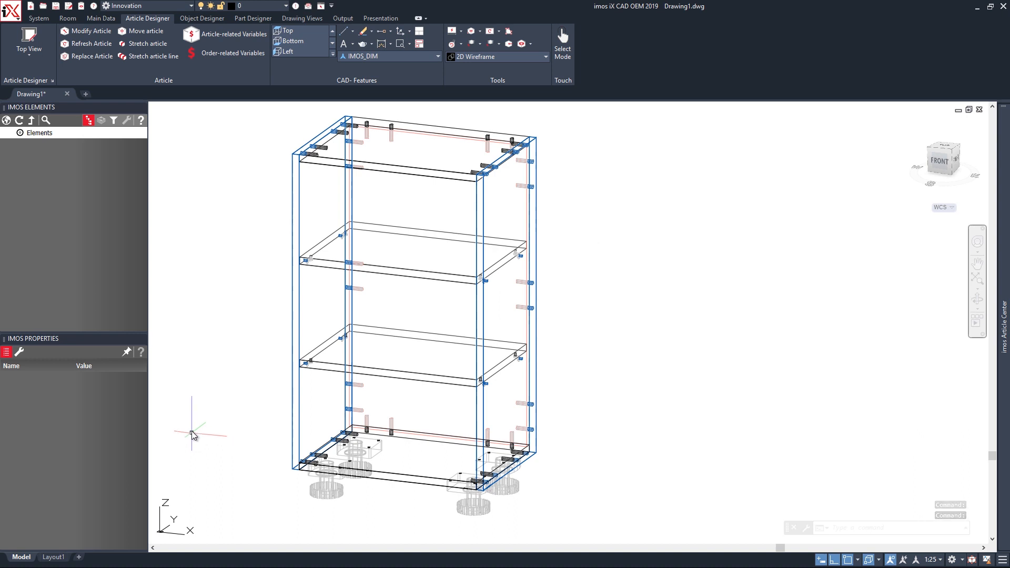
Apply Modus - 2 in the Visu Manager and switch the visual style to Realistic.
left_click(81, 6)
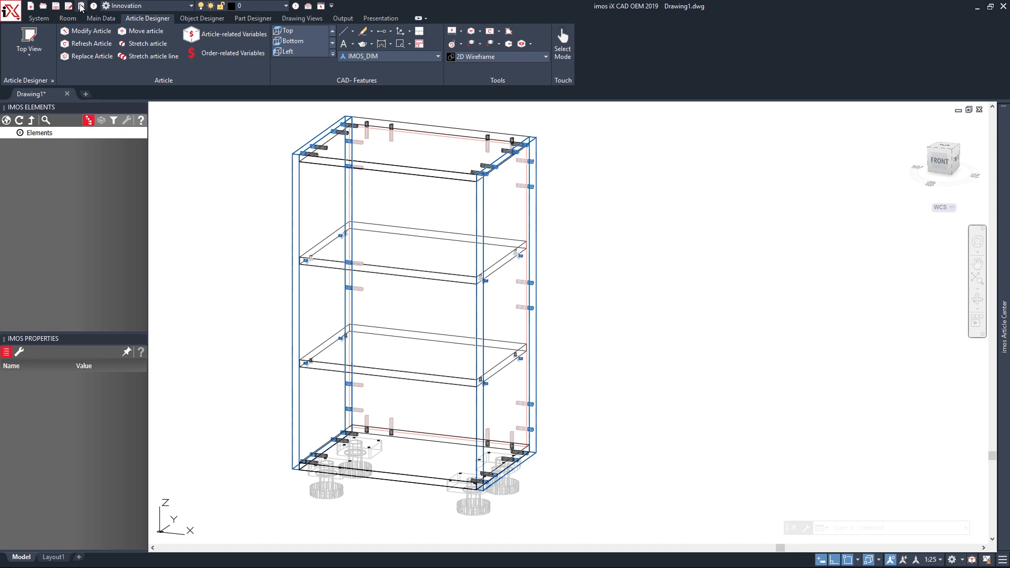
left_click_drag(313, 280, 313, 348)
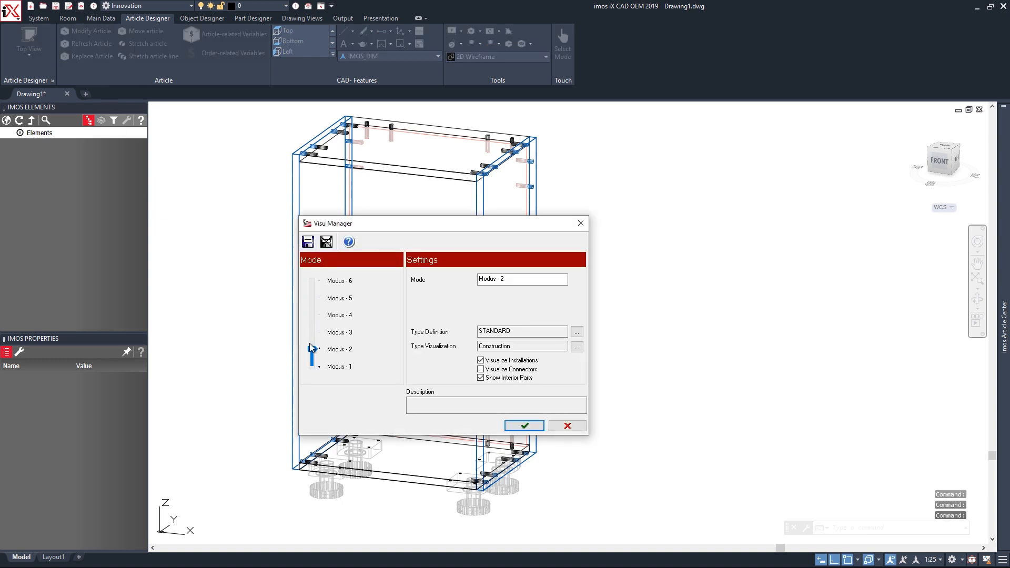
left_click(516, 425)
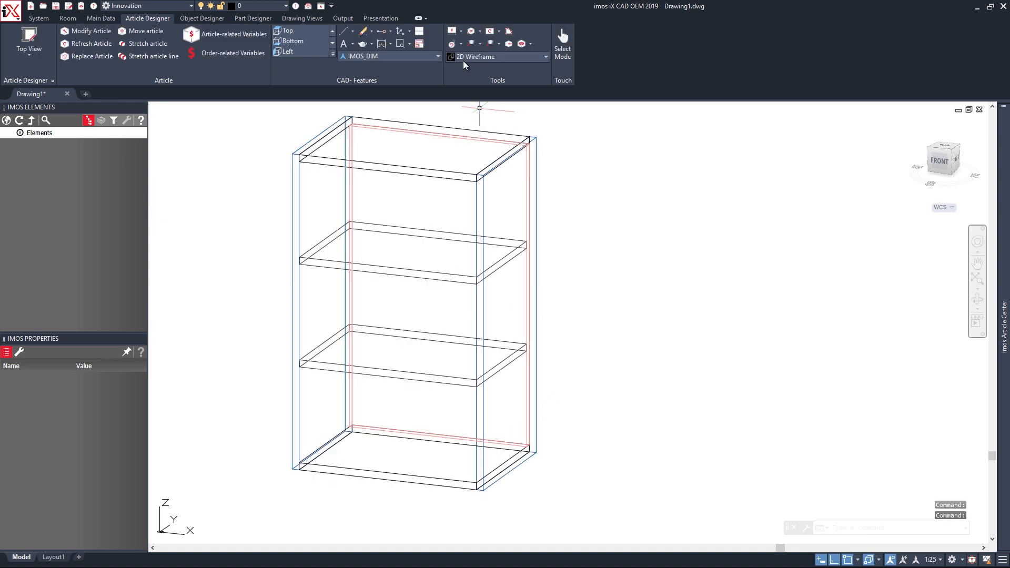
left_click(463, 58)
left_click(434, 116)
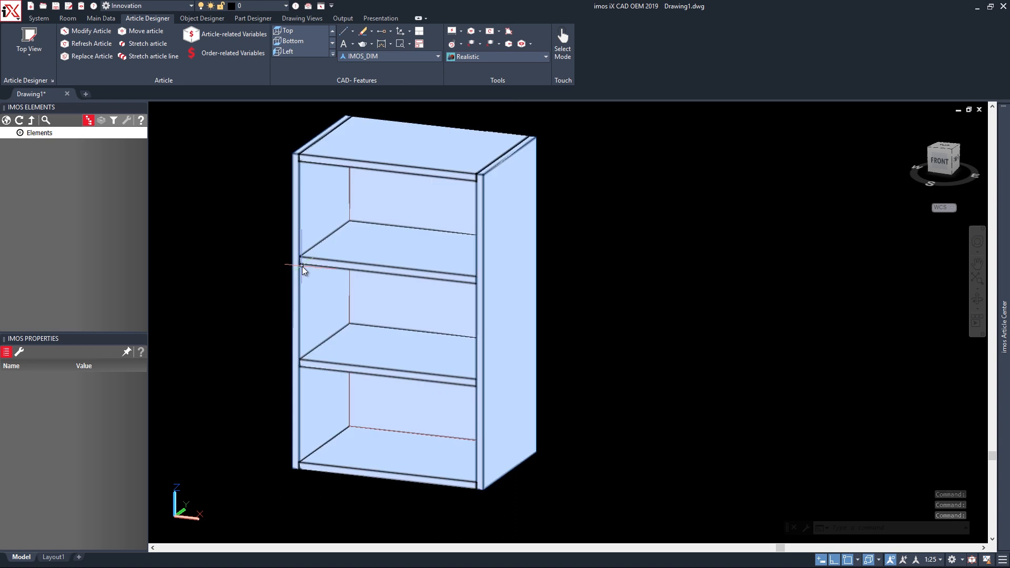
Open the BUO_Shelf article from the Project > New Project folder for editing in the Article Designer.
mouse_move(1004, 326)
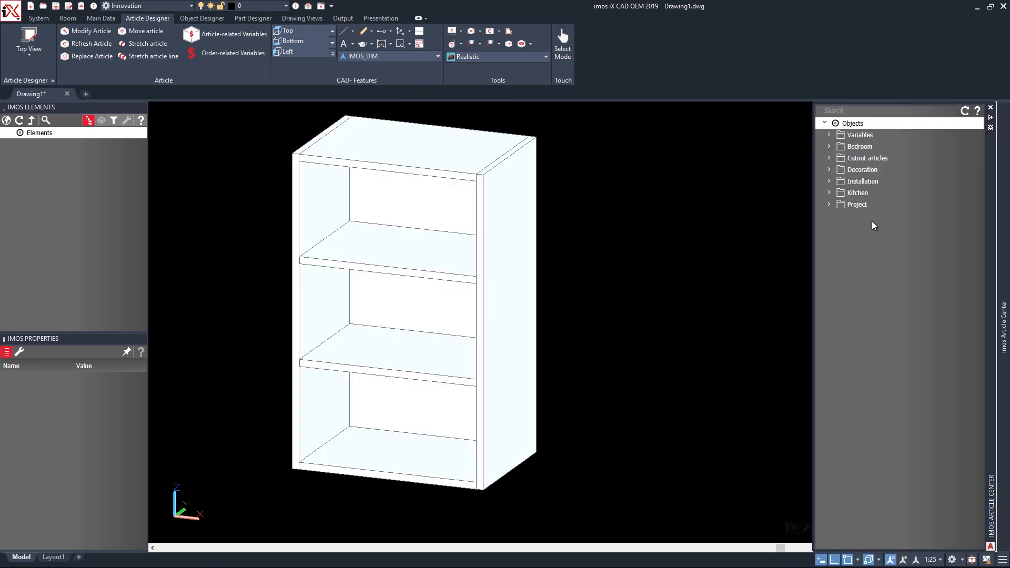
left_click(830, 204)
left_click(836, 217)
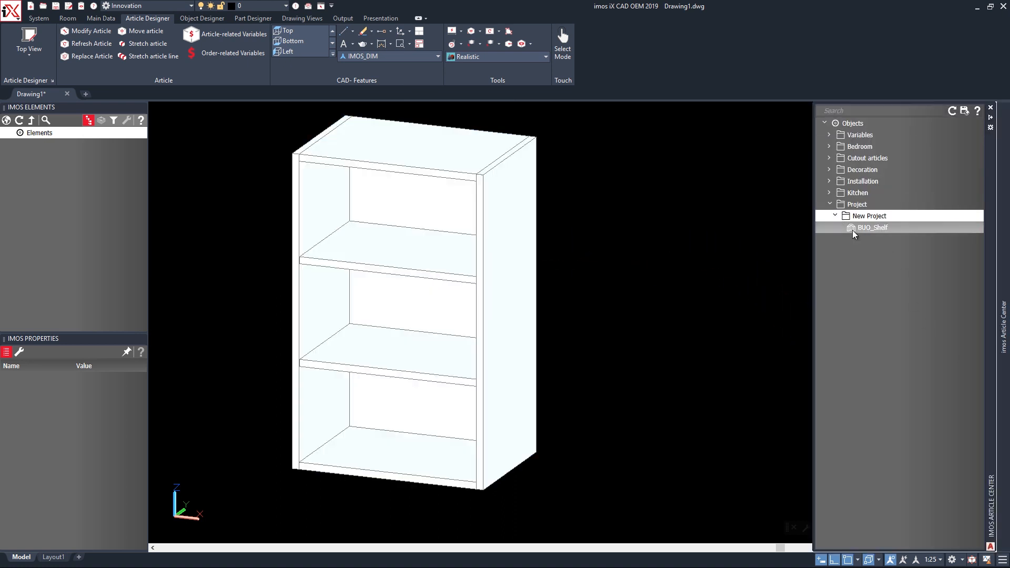
left_click(844, 229)
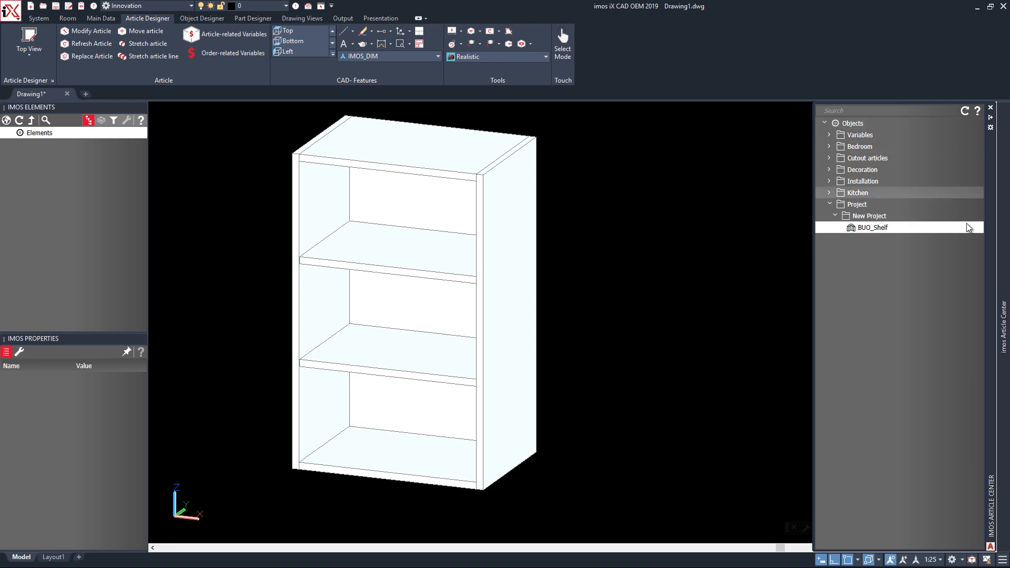
left_click(964, 229)
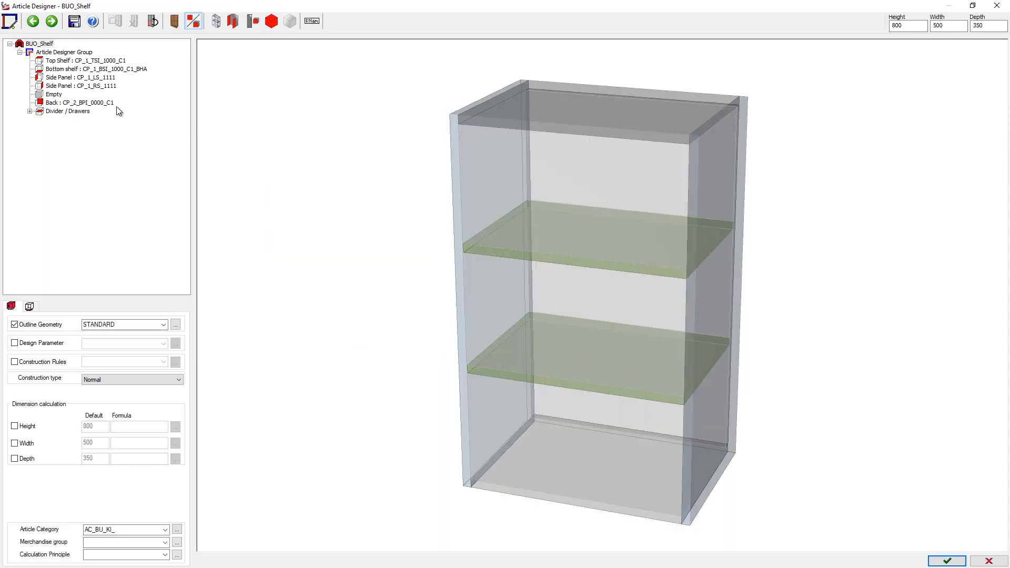
Change the shelves' divider to CP_1_AFS_1000_UP and set the first linear division to 0:1:1:1.
left_click(67, 111)
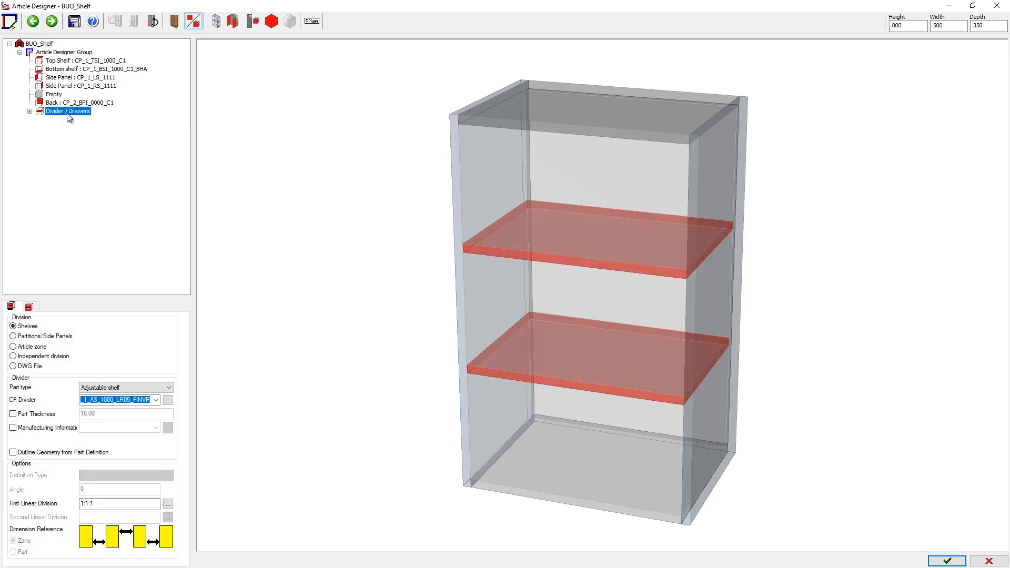
left_click(156, 401)
left_click(140, 426)
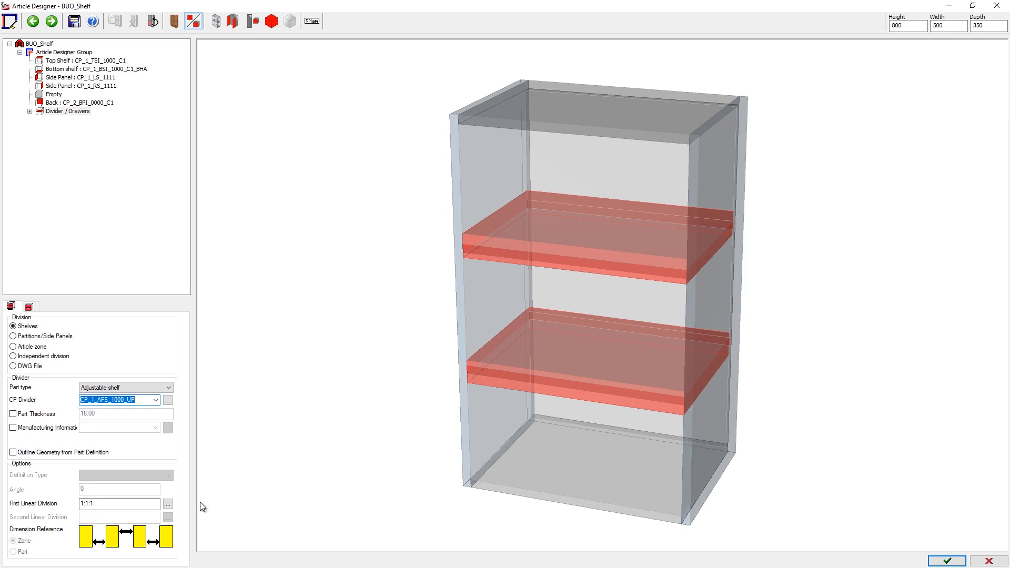
left_click(81, 505)
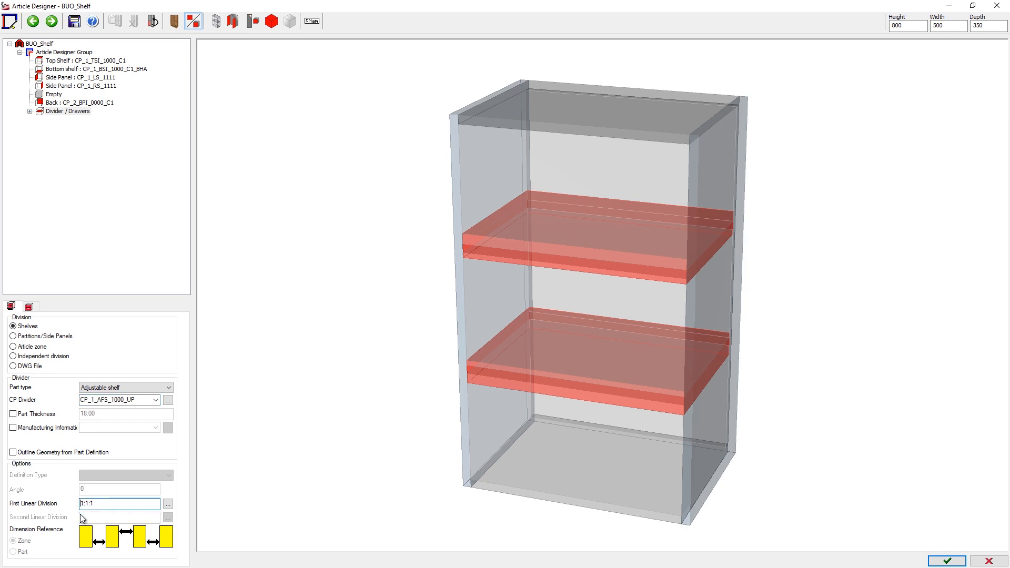
type("0:")
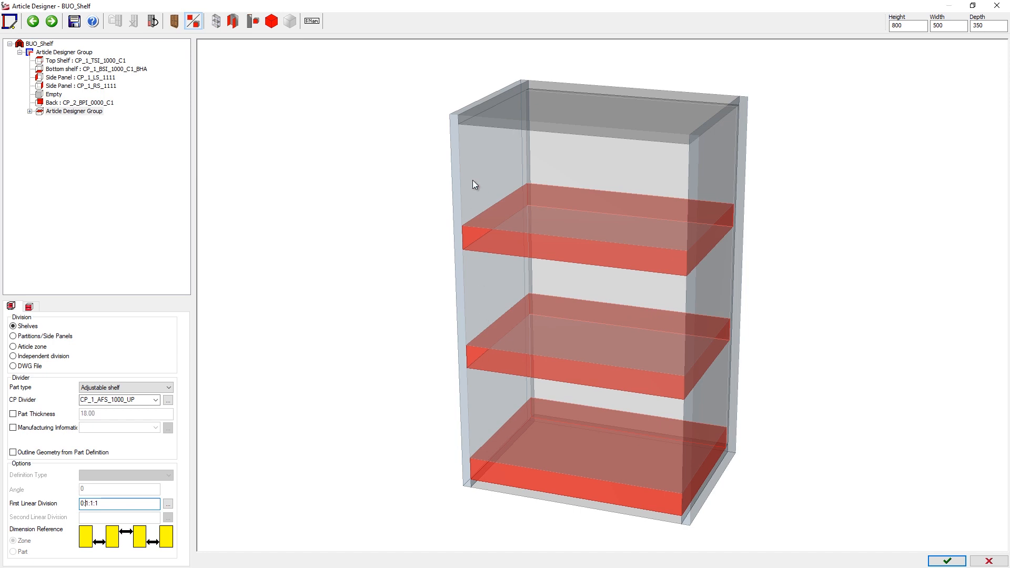
Preview the cabinet with the angled shelves as a shaded 3D model, viewing it from the side, and close the preview.
left_click(175, 24)
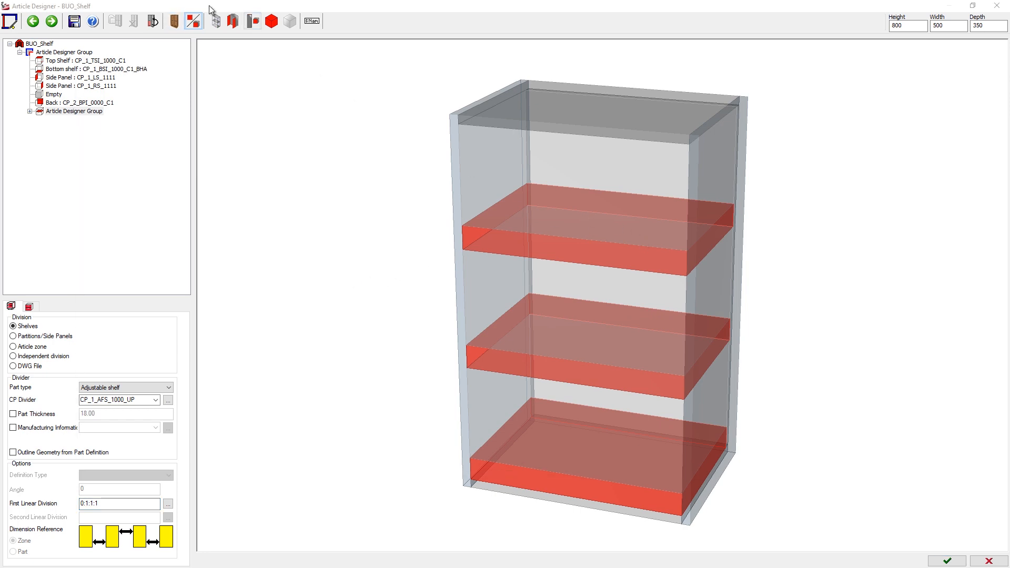
left_click(174, 21)
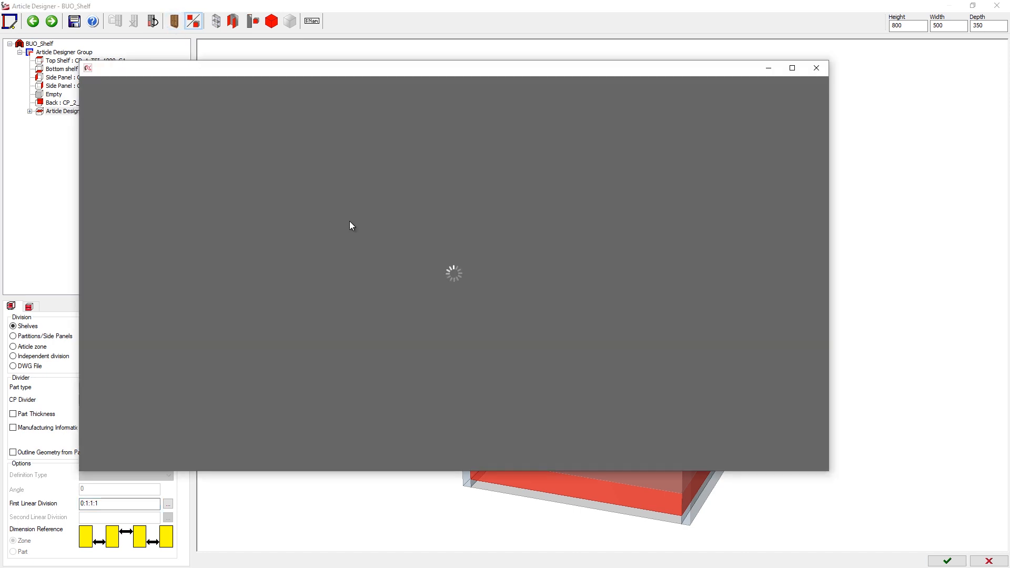
left_click_drag(413, 286, 309, 282)
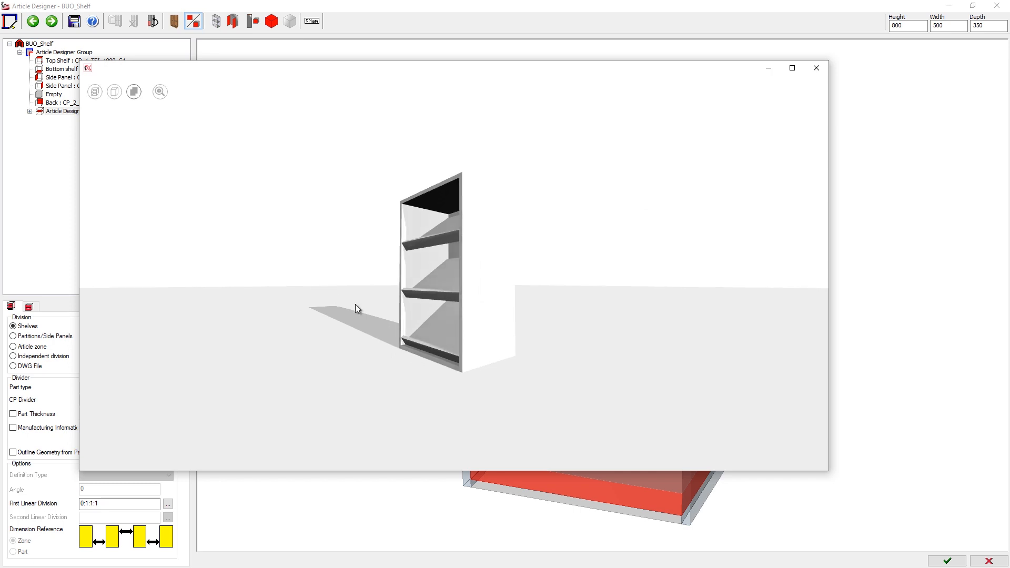
left_click_drag(355, 305, 373, 315)
left_click(817, 68)
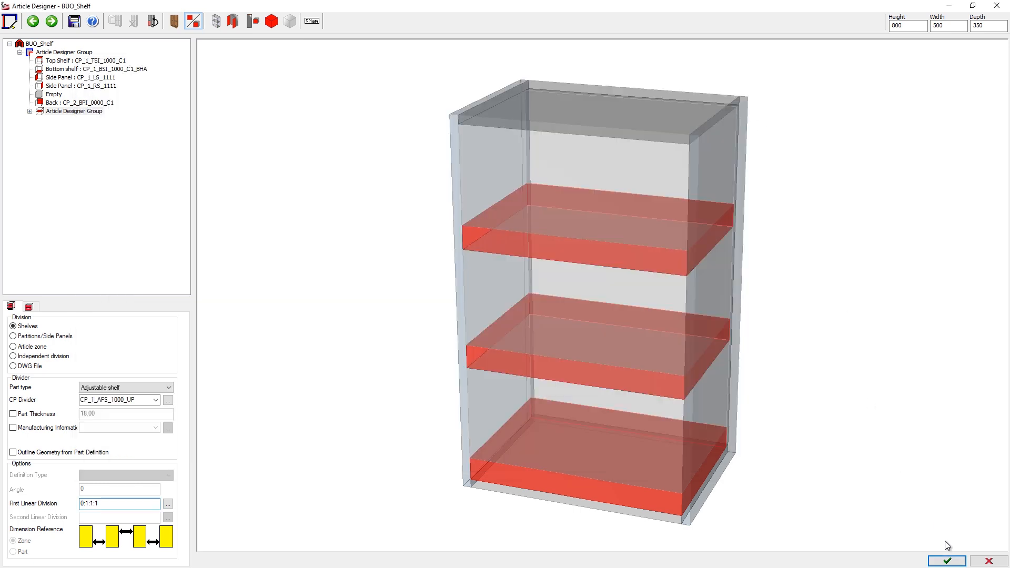
Save the modified article as a new one named BUO_Angle_Shelf and place it directly beside the first cabinet.
left_click(949, 563)
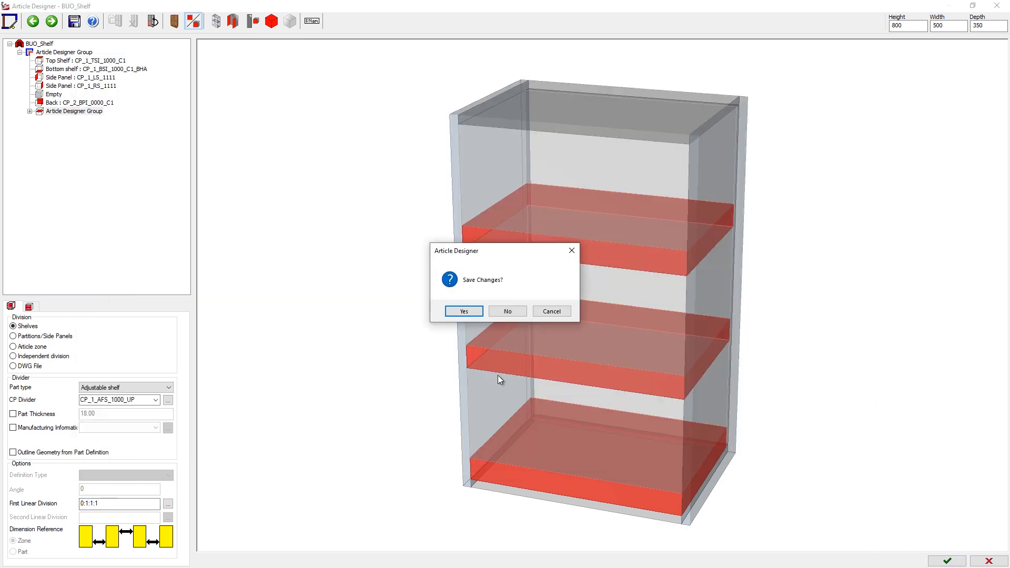
left_click(462, 312)
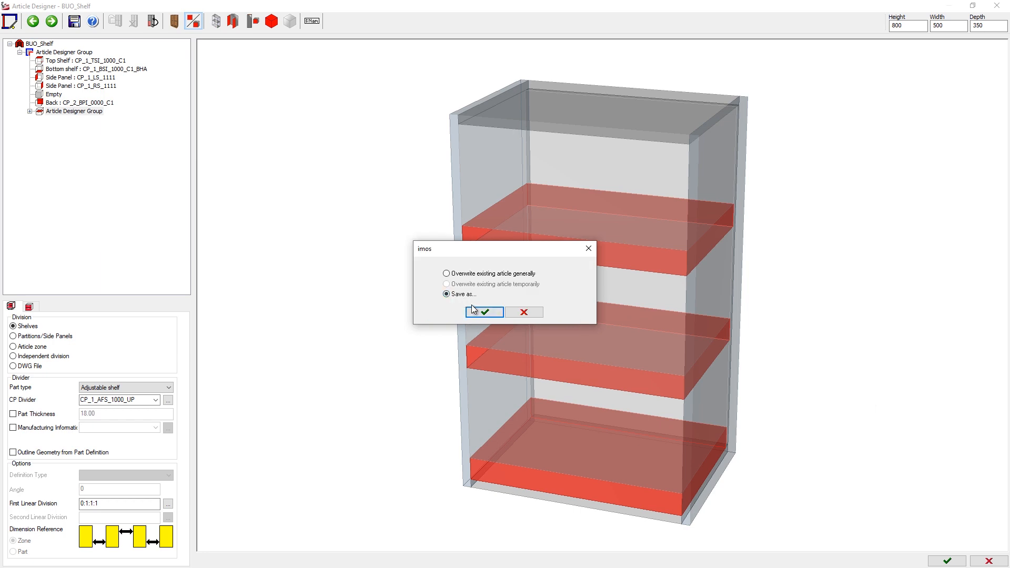
left_click(474, 311)
left_click(404, 189)
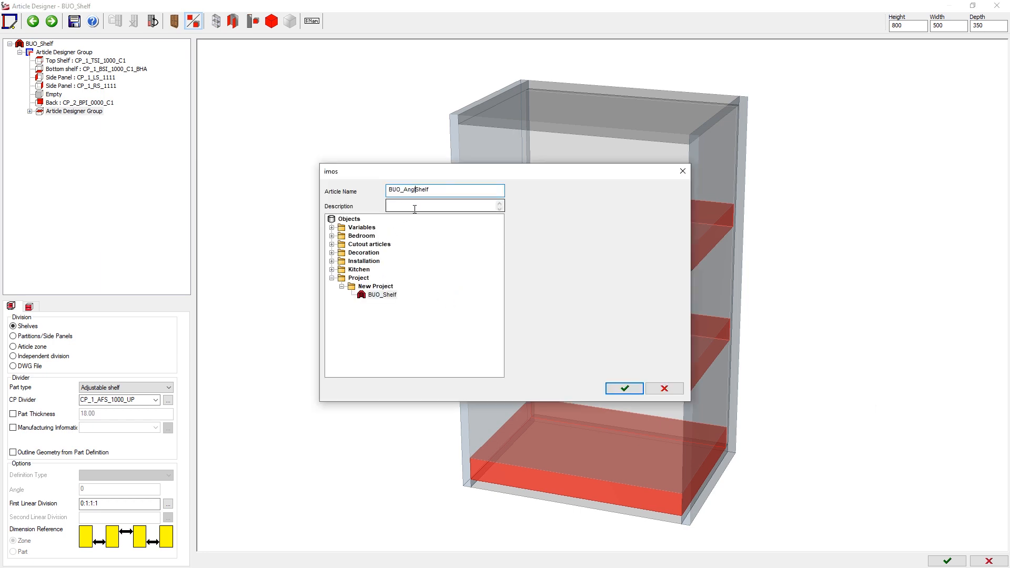
type("Angle_")
left_click(624, 388)
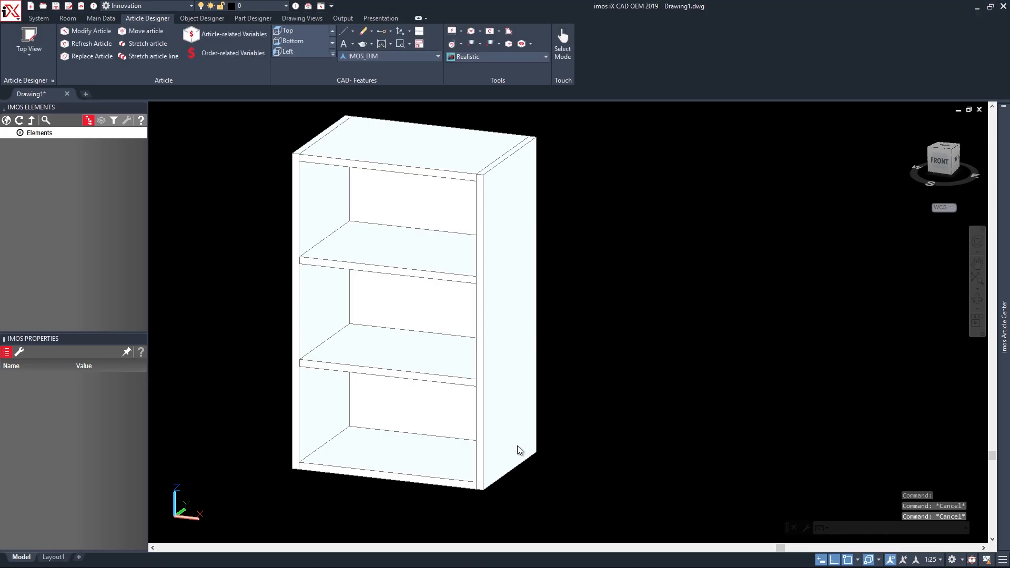
left_click(593, 506)
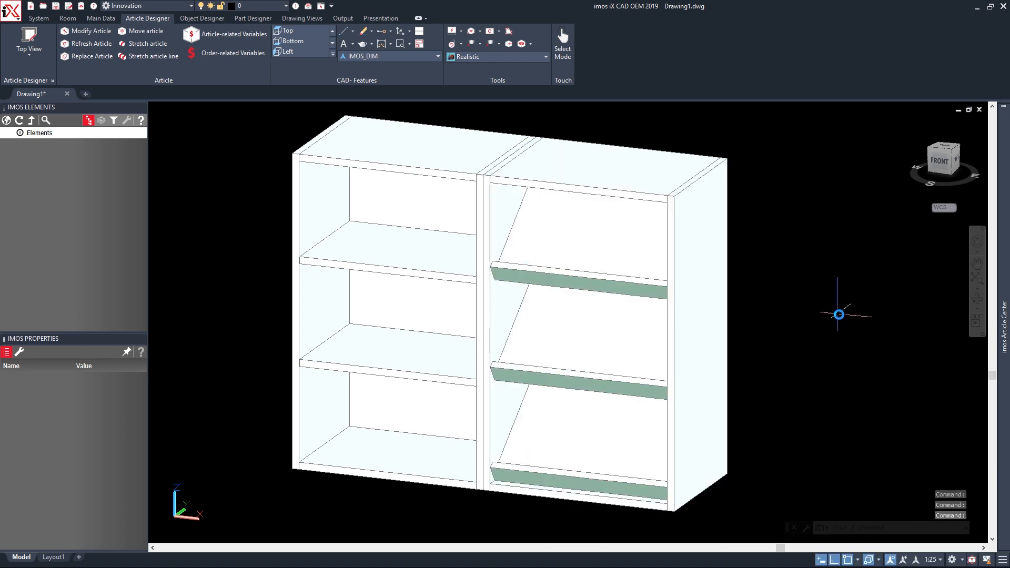
Refresh the article list and insert BUO_Shelf from New Project directly beside the angled-shelf cabinet.
scroll(841, 318, "down", 2)
middle_click_drag(841, 319, 570, 298)
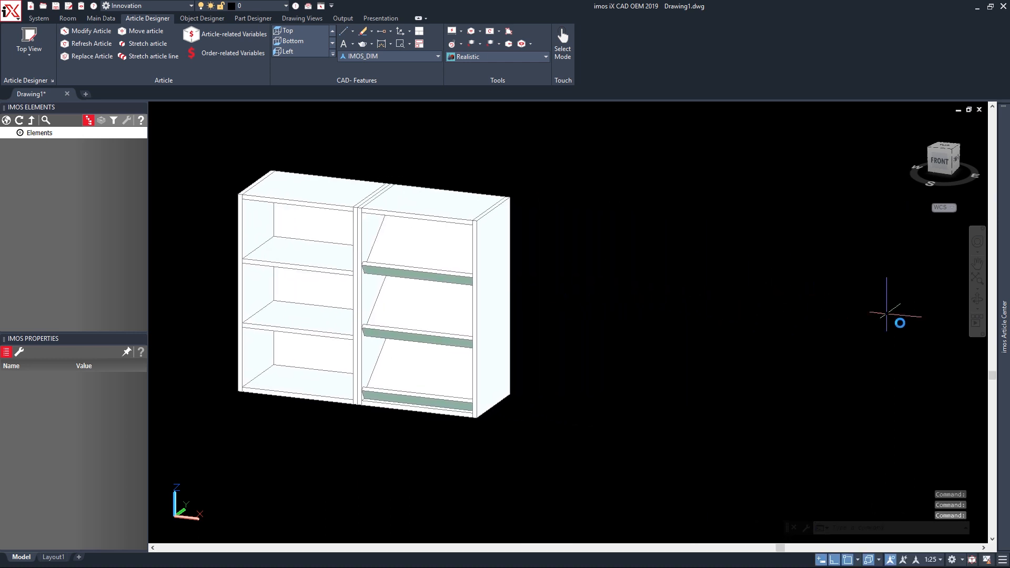
mouse_move(998, 351)
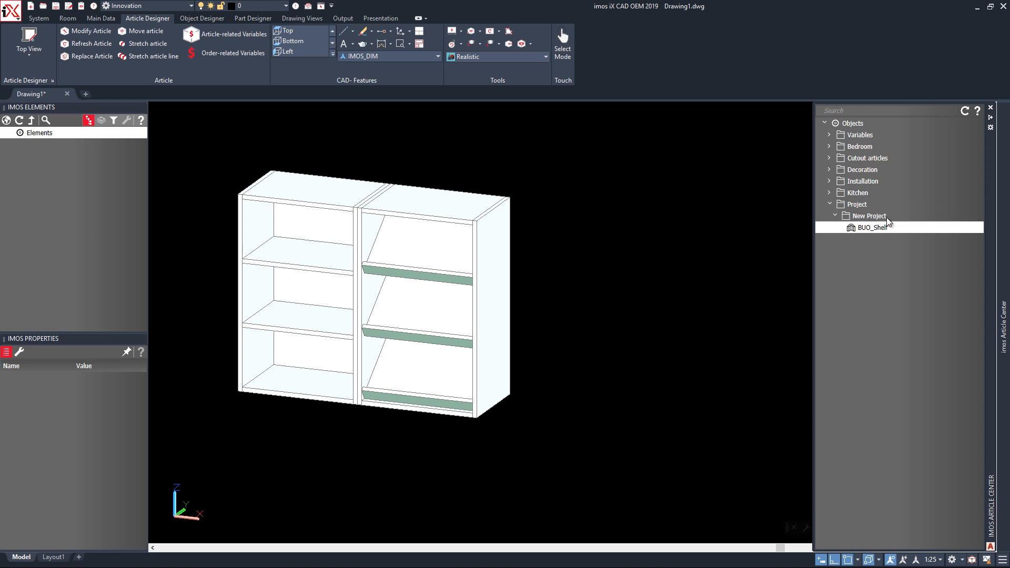
left_click(965, 111)
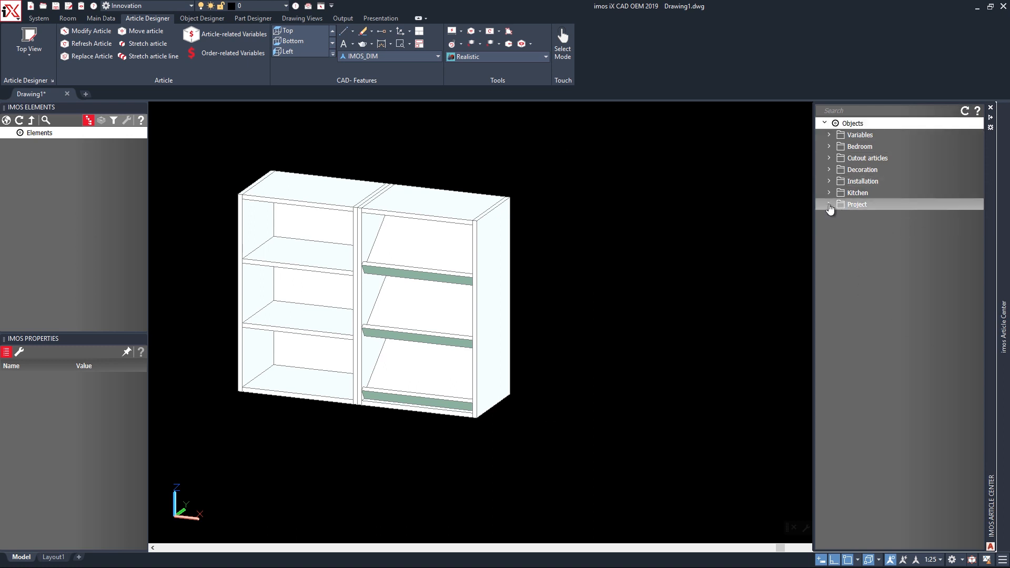
double_click(850, 205)
double_click(841, 218)
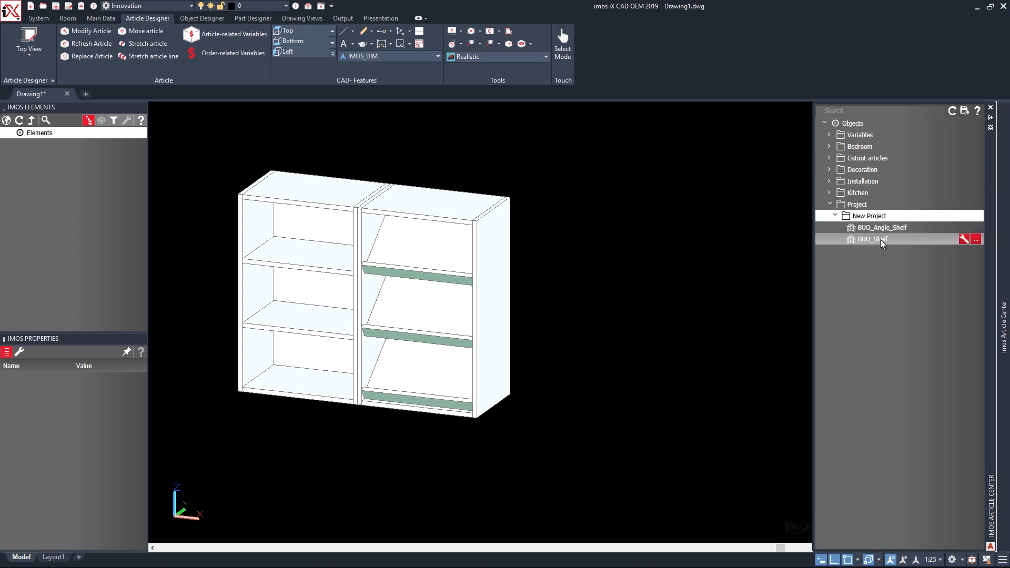
left_click_drag(874, 240, 565, 423)
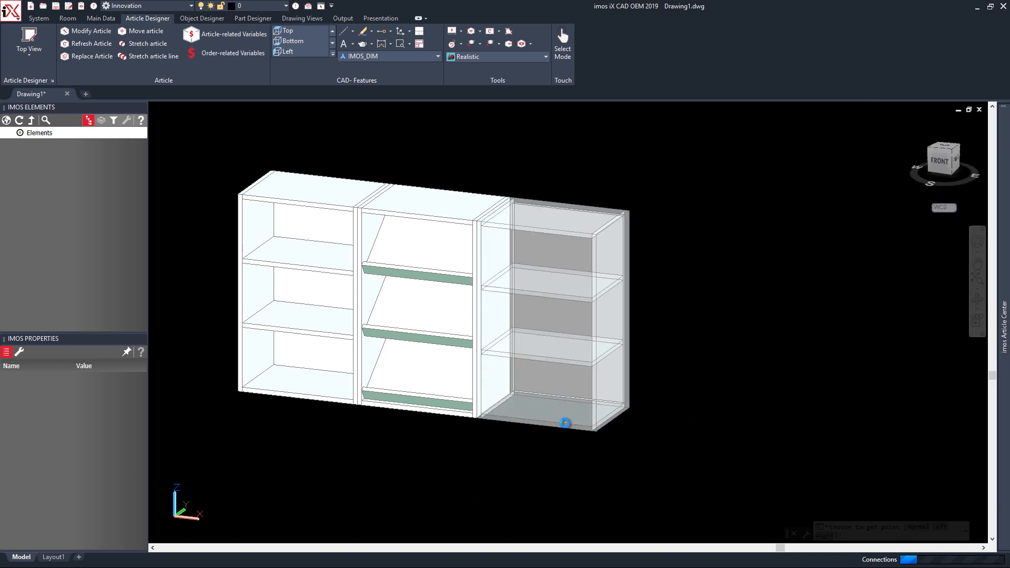
Extend the cabinet row with another BUO_Angle_Shelf followed by another BUO_Shelf.
mouse_move(1004, 326)
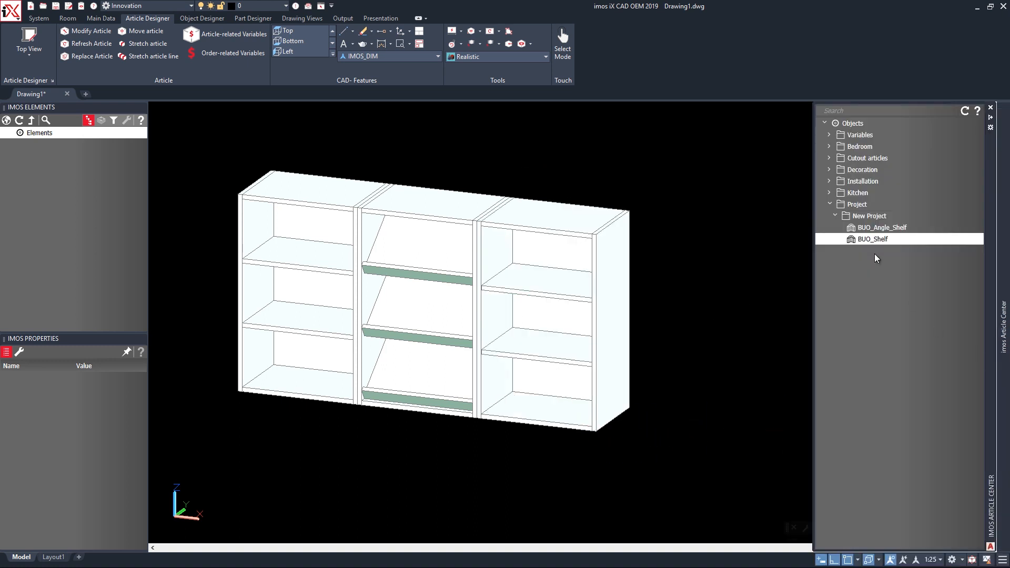
left_click(882, 228)
left_click_drag(882, 228, 659, 451)
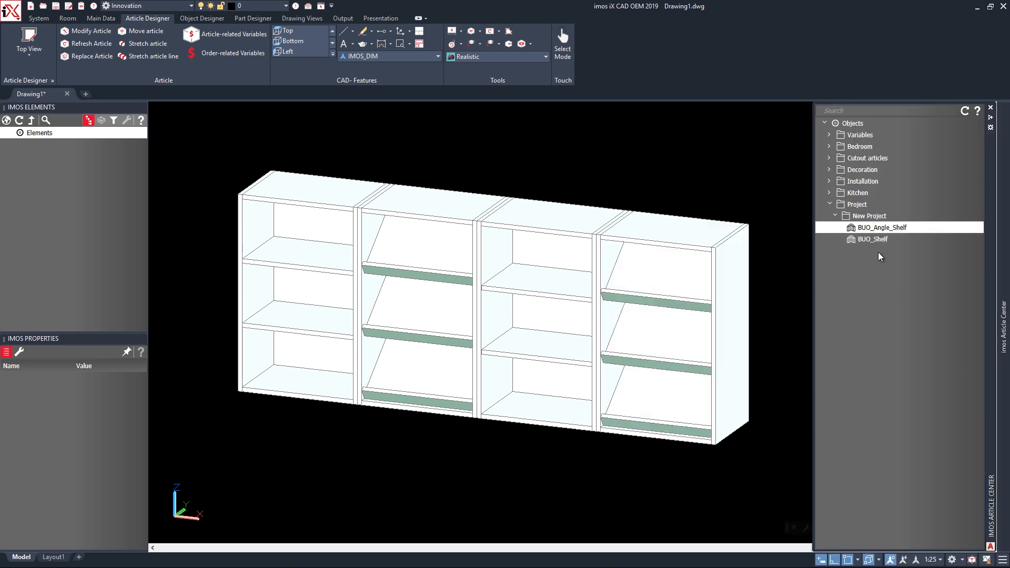
left_click(874, 239)
left_click_drag(874, 239, 521, 497)
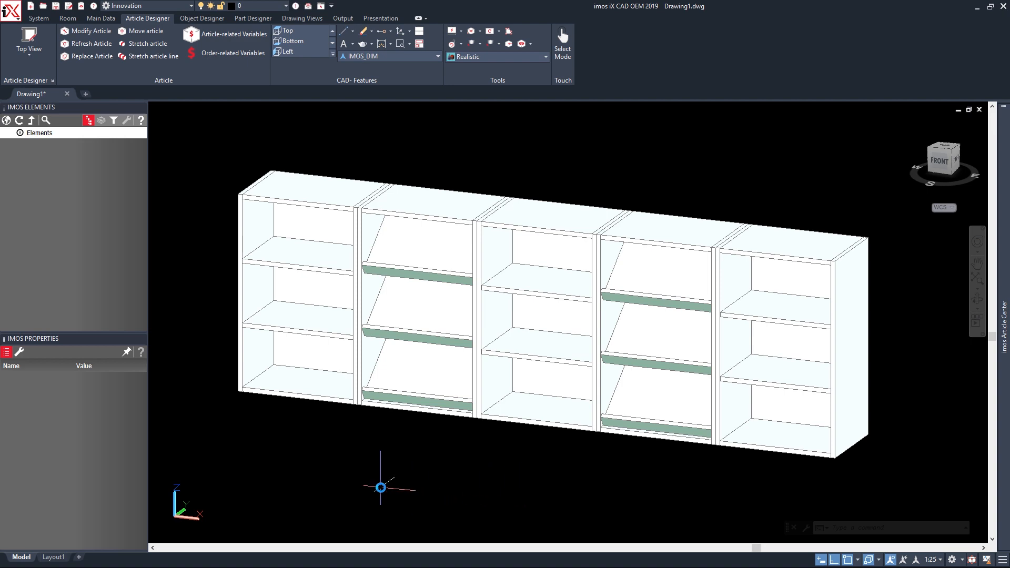
Examine the complete cabinet row from the front and from the back.
mouse_move(381, 488)
middle_mouse_down("shift")
mouse_move(558, 449)
mouse_move(579, 467)
mouse_move(465, 472)
mouse_move(390, 501)
mouse_move(381, 493)
middle_mouse_up("shift")
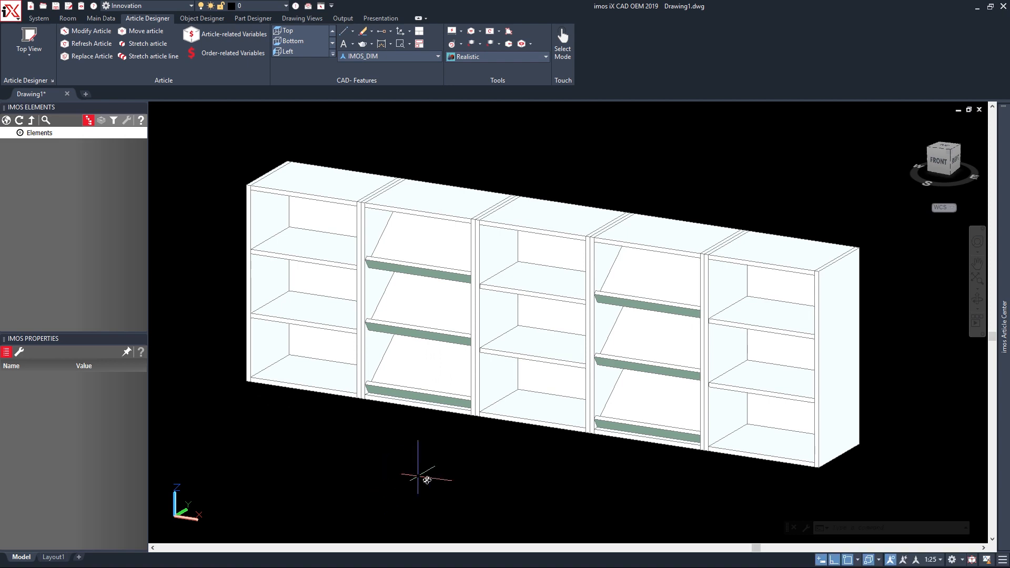
scroll(466, 479, "down", 2)
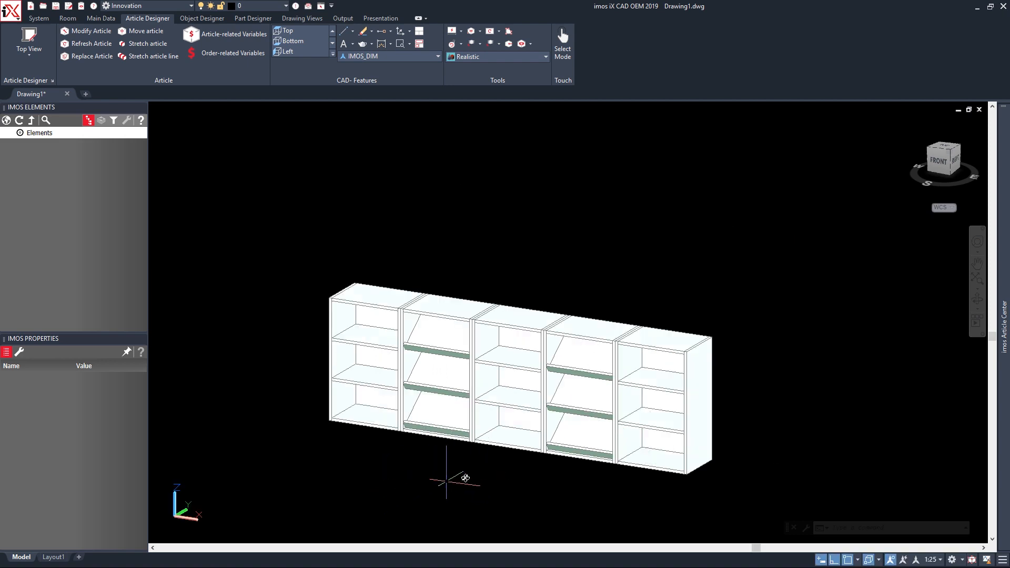
middle_click_drag(466, 478, 256, 491, "shift")
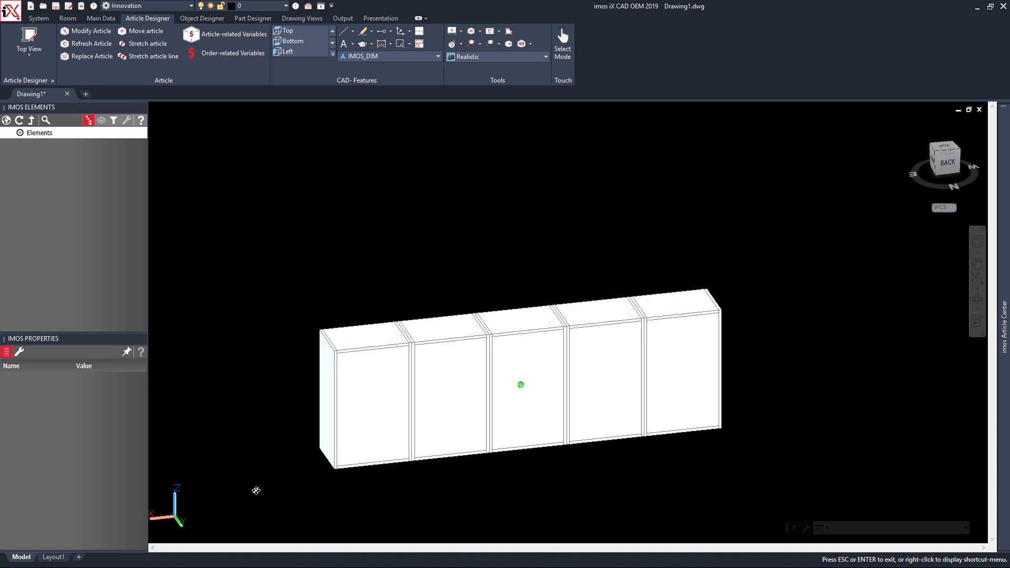
middle_click(256, 490)
middle_click(256, 491)
scroll(285, 465, "down", 2)
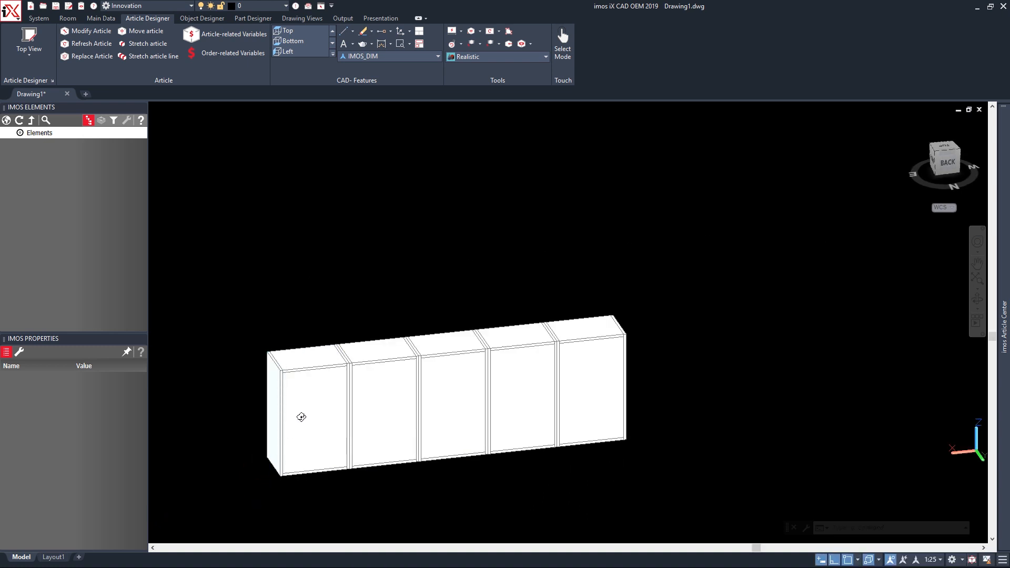
middle_click_drag(302, 417, 388, 331)
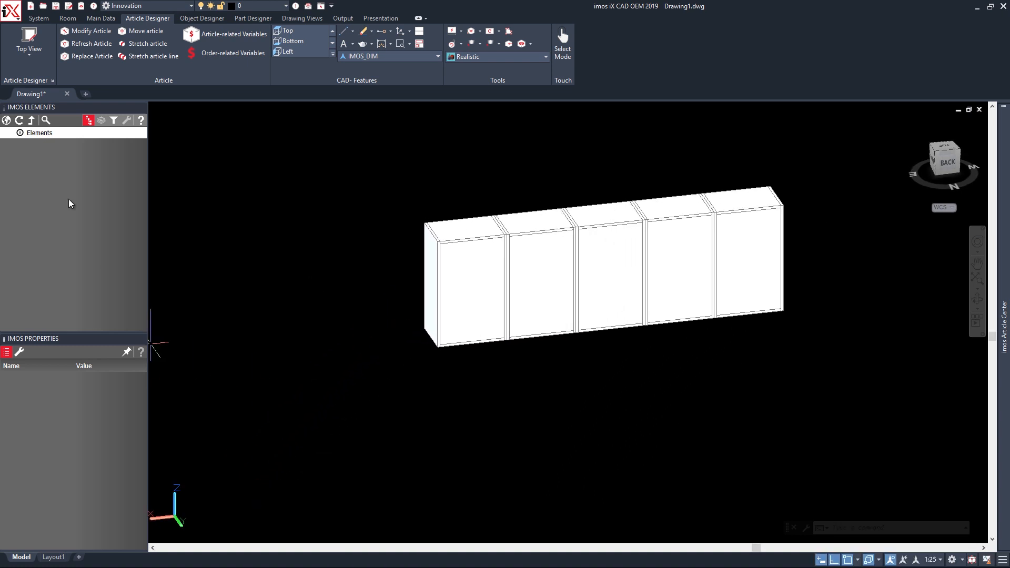
Start a new article with a height of 800, a width of 1000 and a depth of 350.
left_click(28, 37)
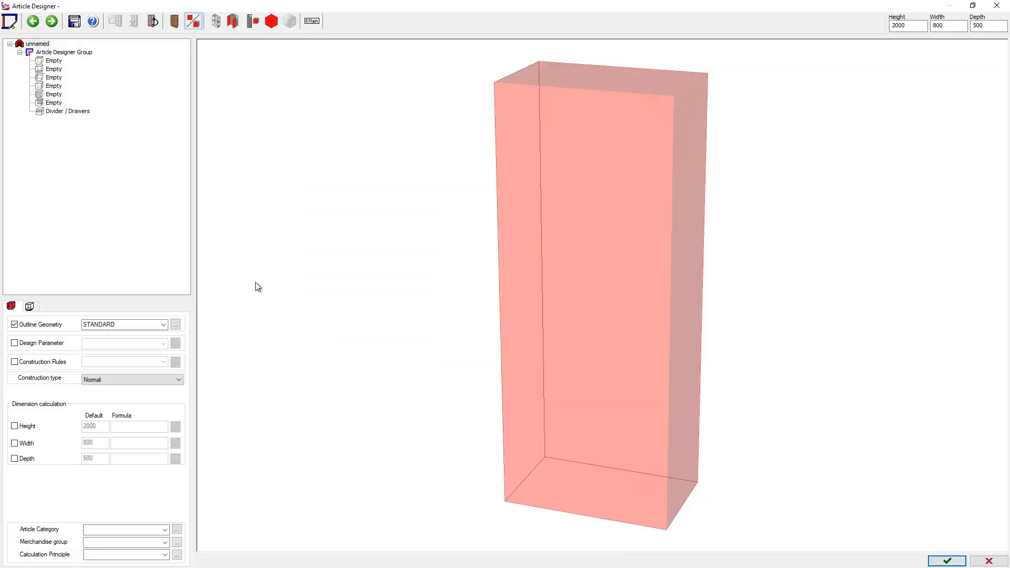
left_click_drag(905, 27, 884, 30)
type("800")
key("Tab")
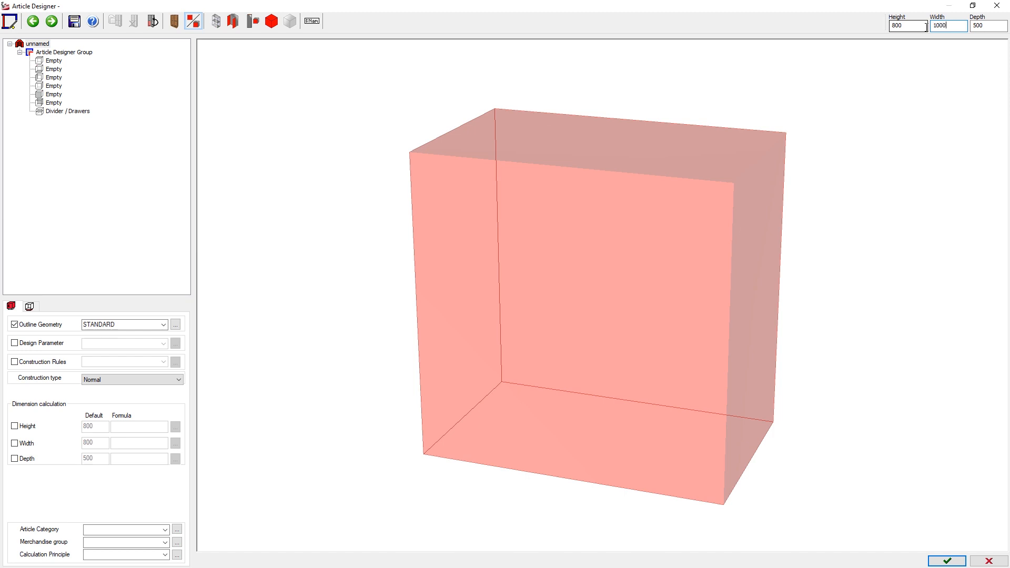
left_click(985, 26)
type("35")
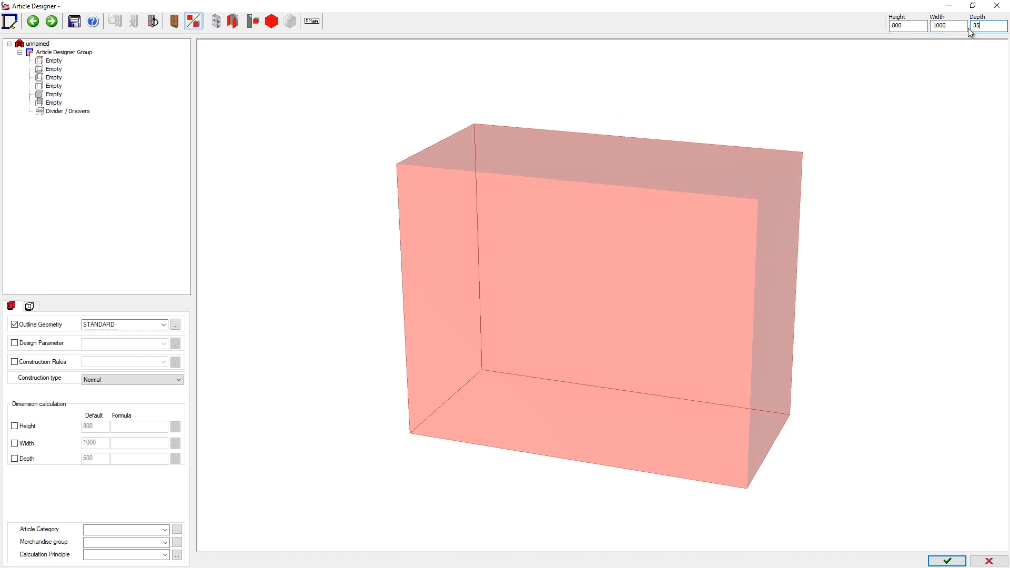
type("0")
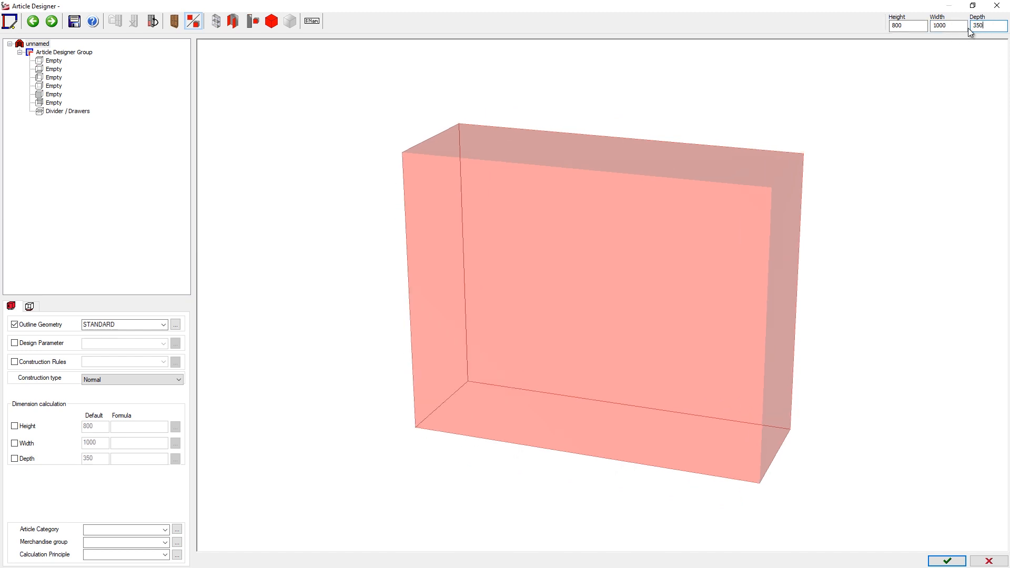
Add the top shelf, bottom shelf, both side panels and the back to the new article.
left_click(52, 62)
left_click(52, 69)
left_click(53, 78)
left_click(53, 87)
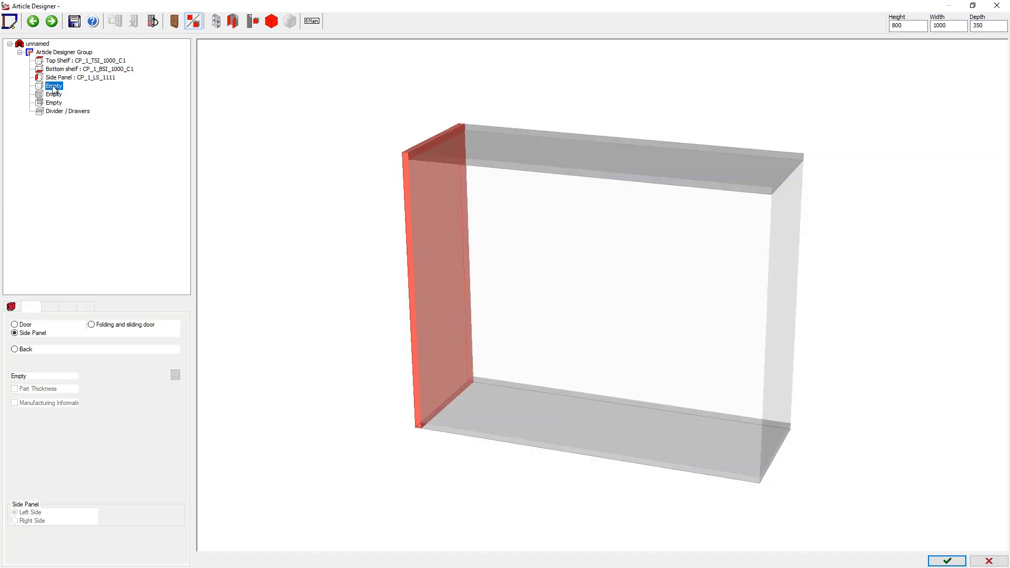
left_click(53, 103)
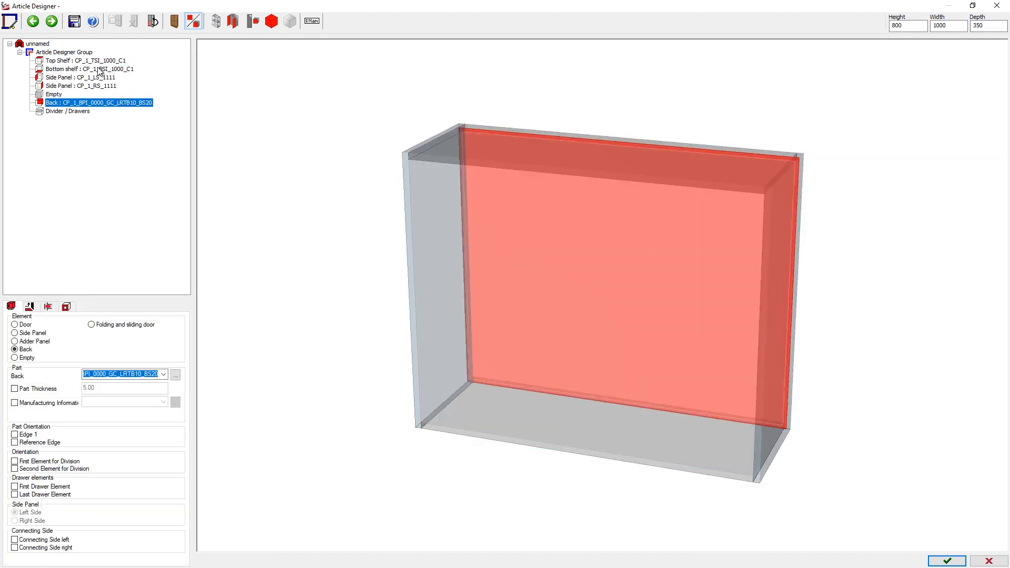
Change the bottom shelf part to CP_1_BSI_1000_C1_BHA and the back part to CP_2_BPI_0000_C1.
left_click(100, 70)
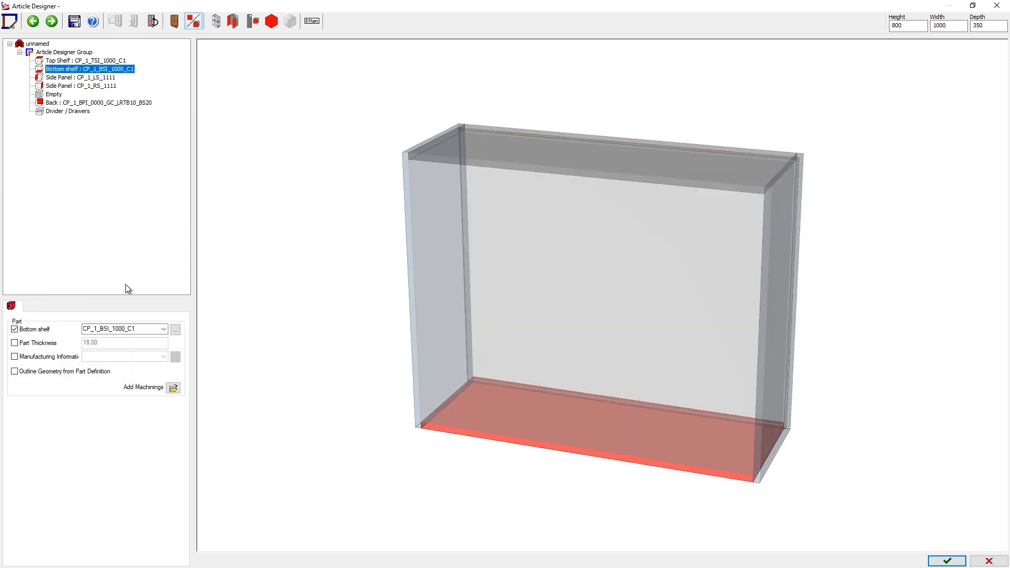
left_click(164, 330)
left_click(127, 346)
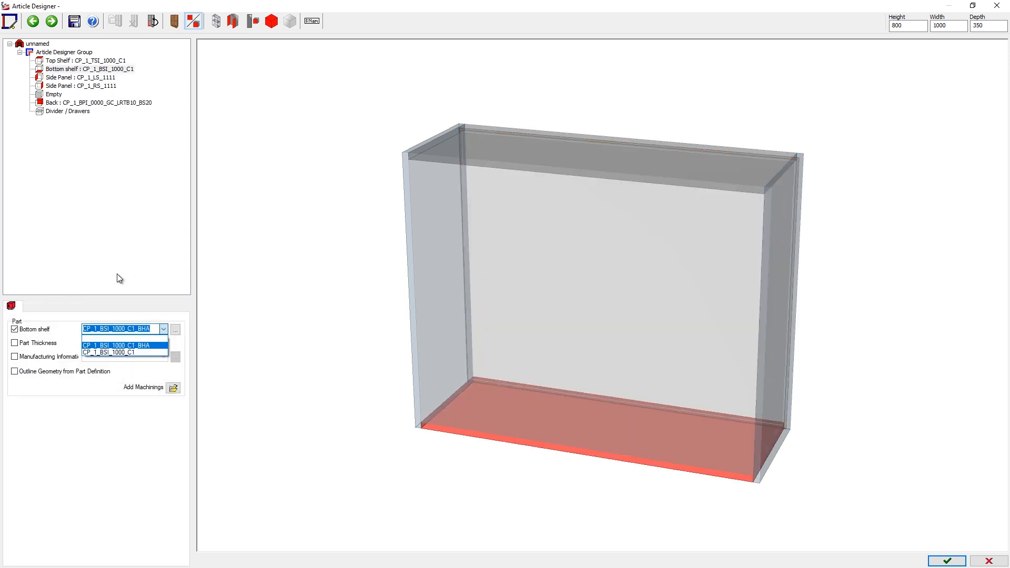
left_click(103, 103)
left_click(164, 374)
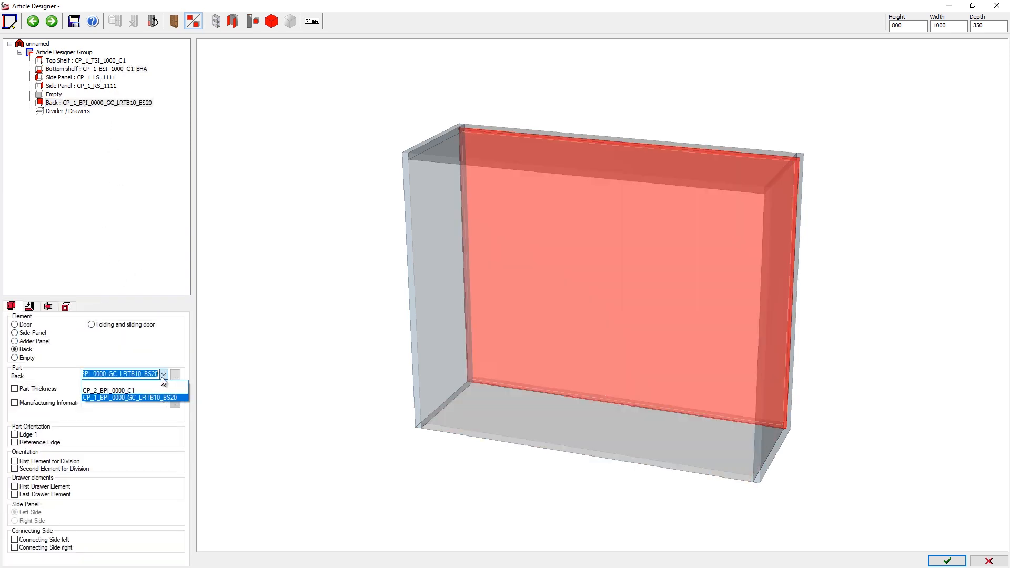
left_click(105, 390)
Divide the cabinet interior with a fixed shelf, using 1:150mm as the first linear division.
left_click(59, 111)
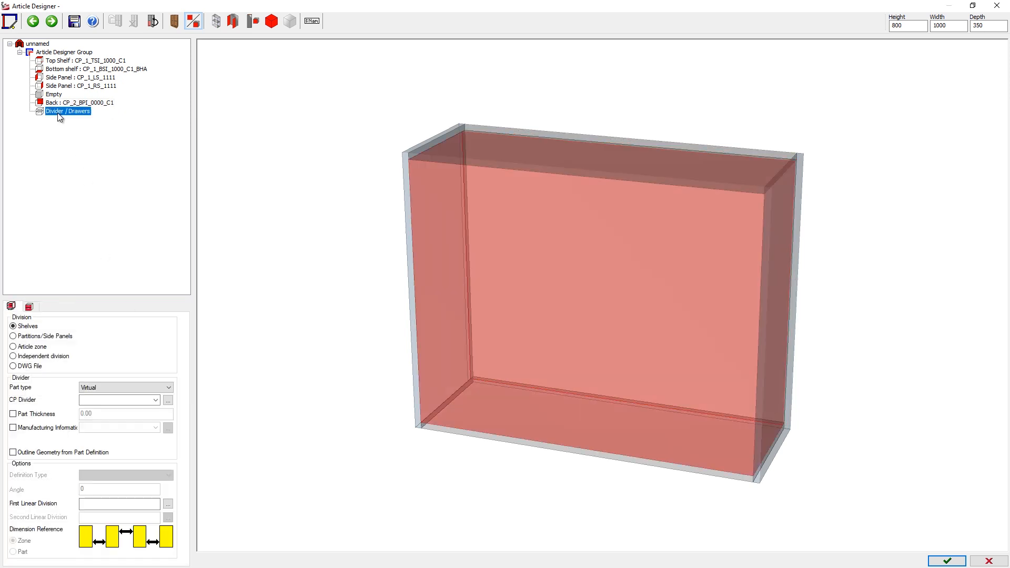
left_click(92, 388)
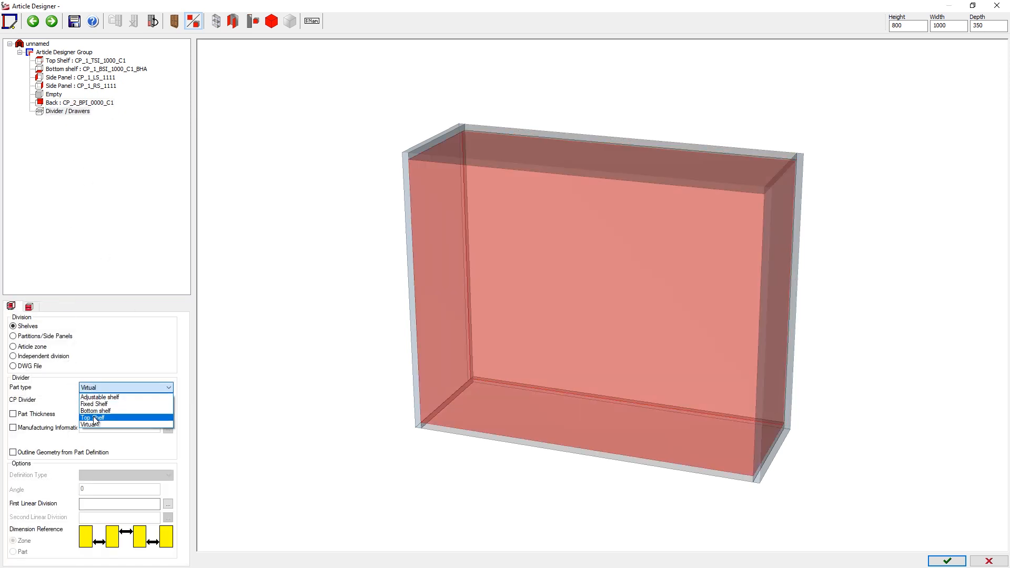
left_click(93, 404)
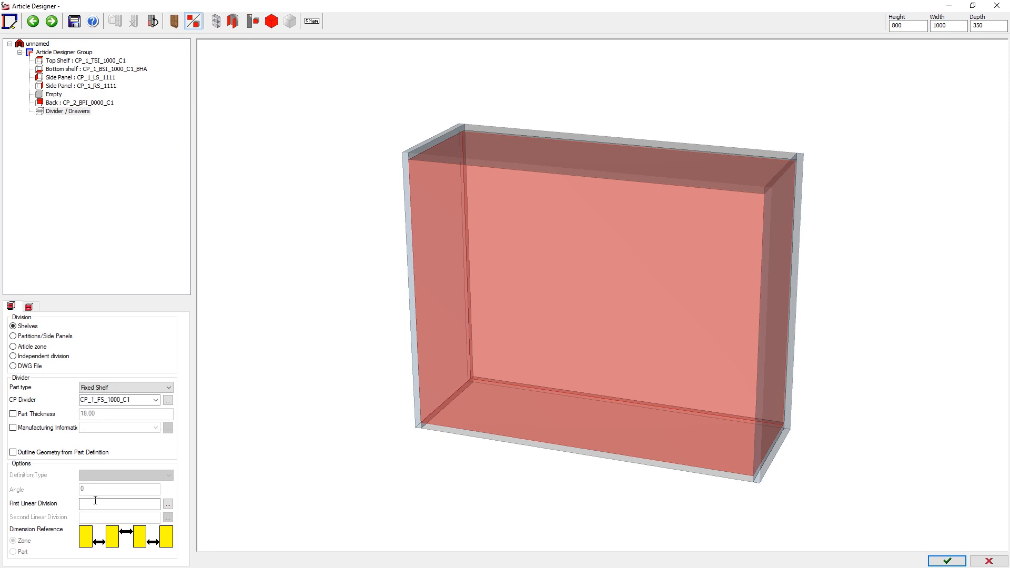
left_click(92, 505)
key("Return")
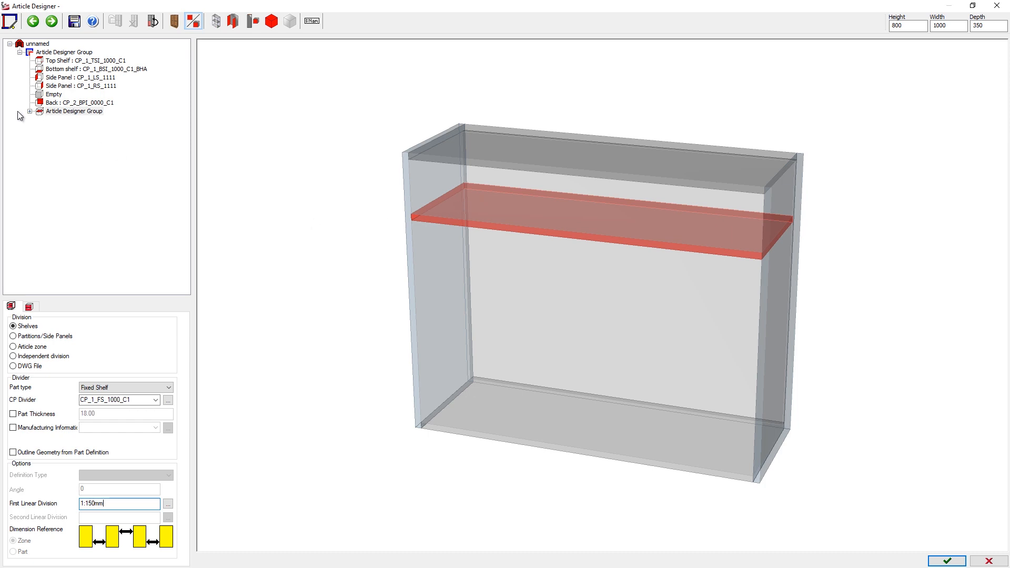
Divide the zone below the fixed shelf with an adjustable shelf, using a 1:1 linear division.
left_click(30, 111)
left_click(39, 127)
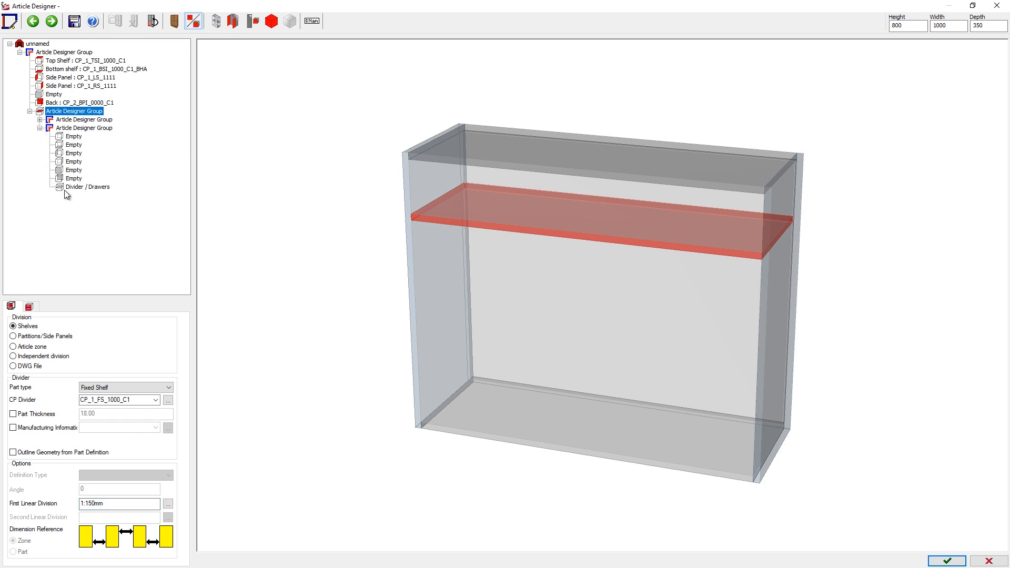
left_click(88, 188)
left_click(106, 504)
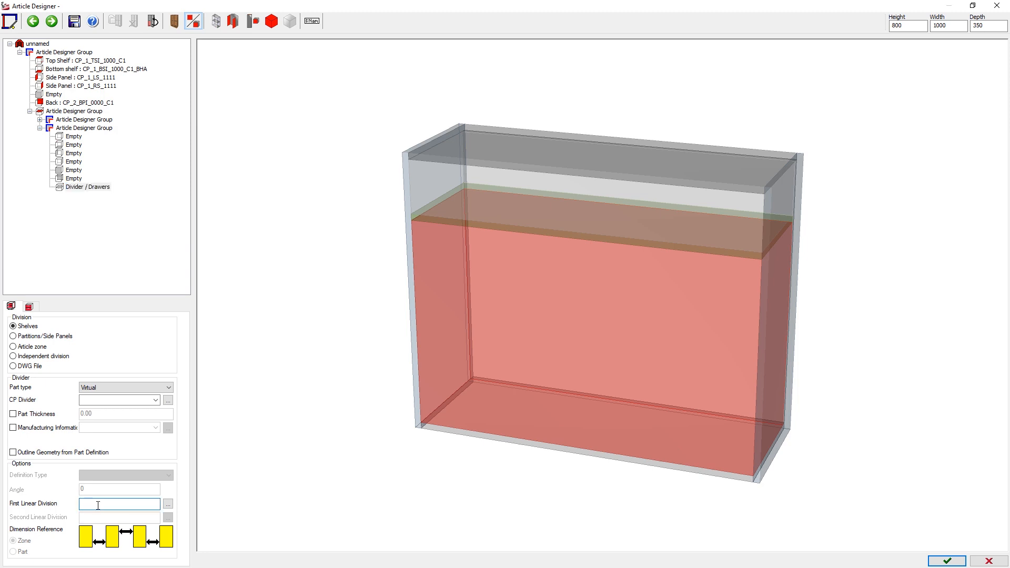
type("1:1")
key("Return")
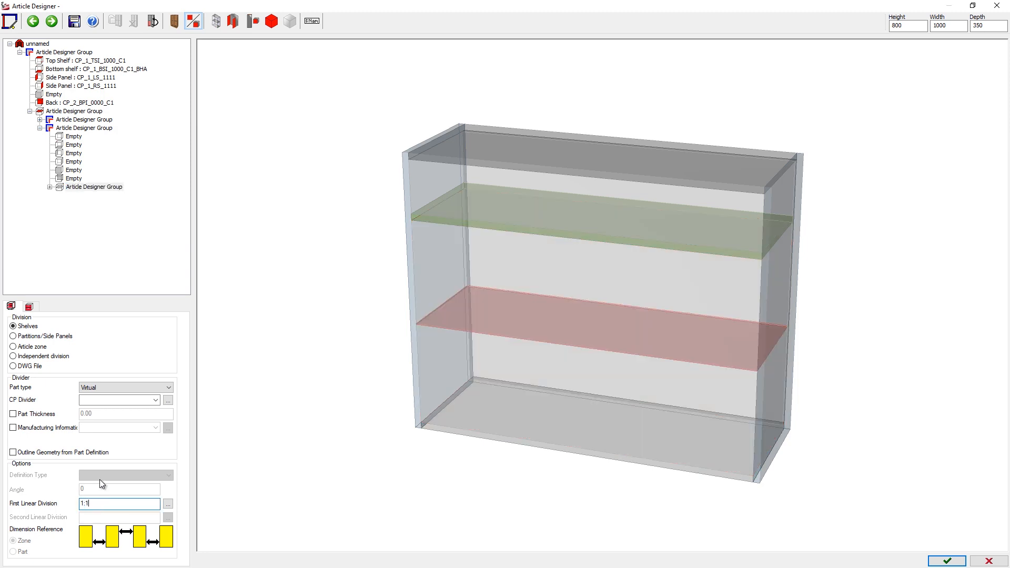
left_click(104, 388)
left_click(102, 402)
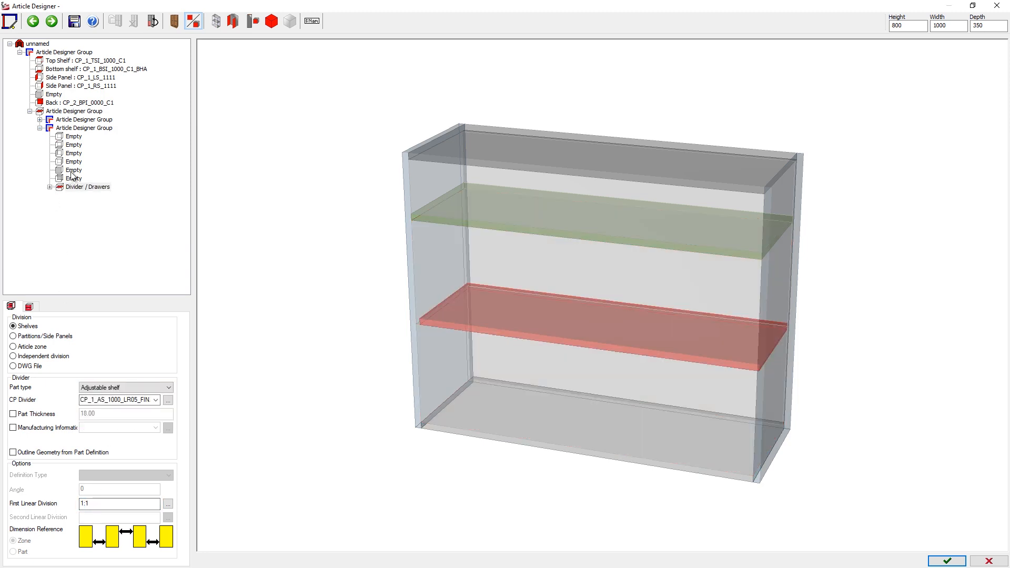
Add a door to the front of the lower zone and set its part to CP_DDI_H_PT_FD.
left_click(72, 171)
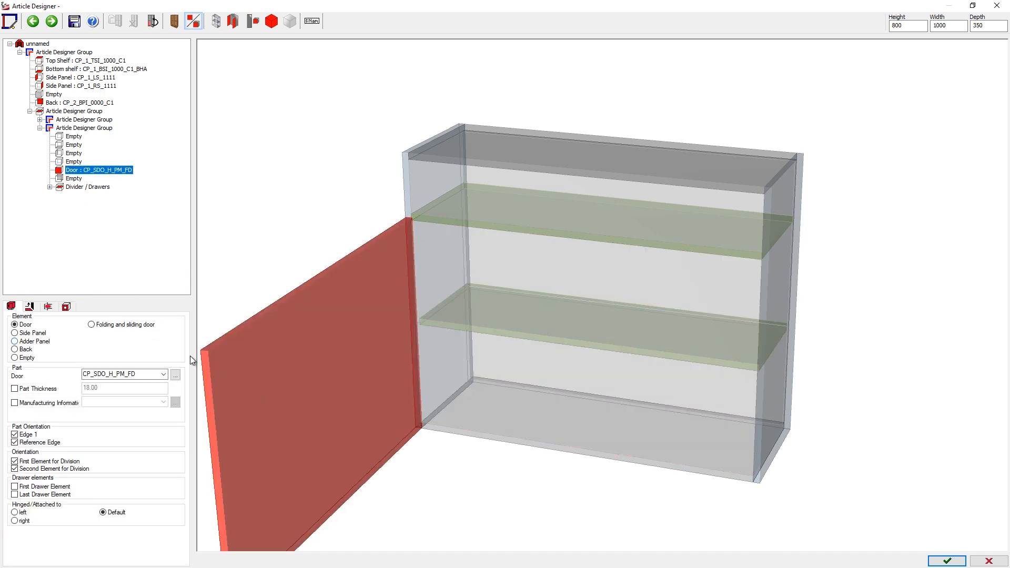
left_click(162, 375)
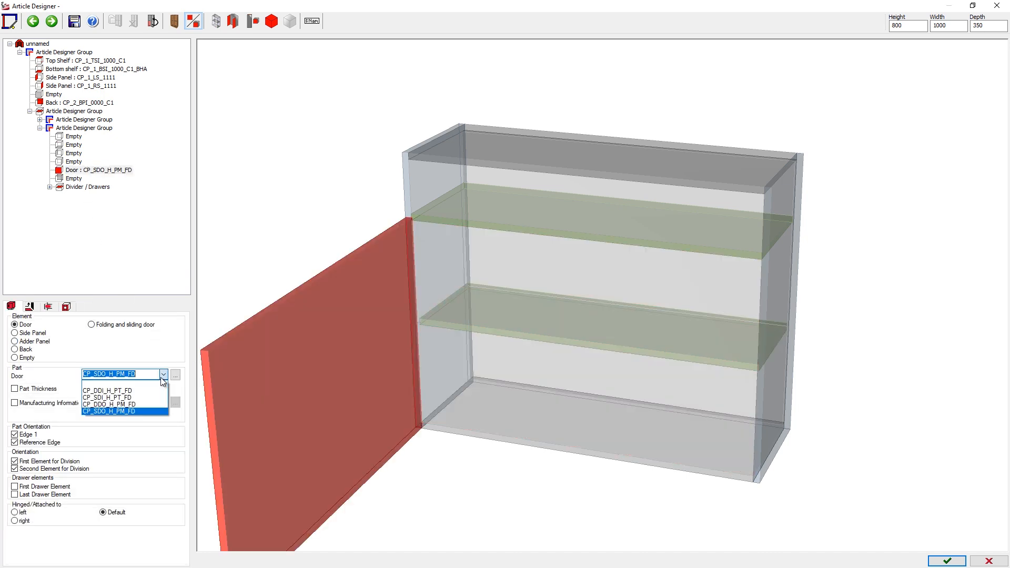
left_click(121, 390)
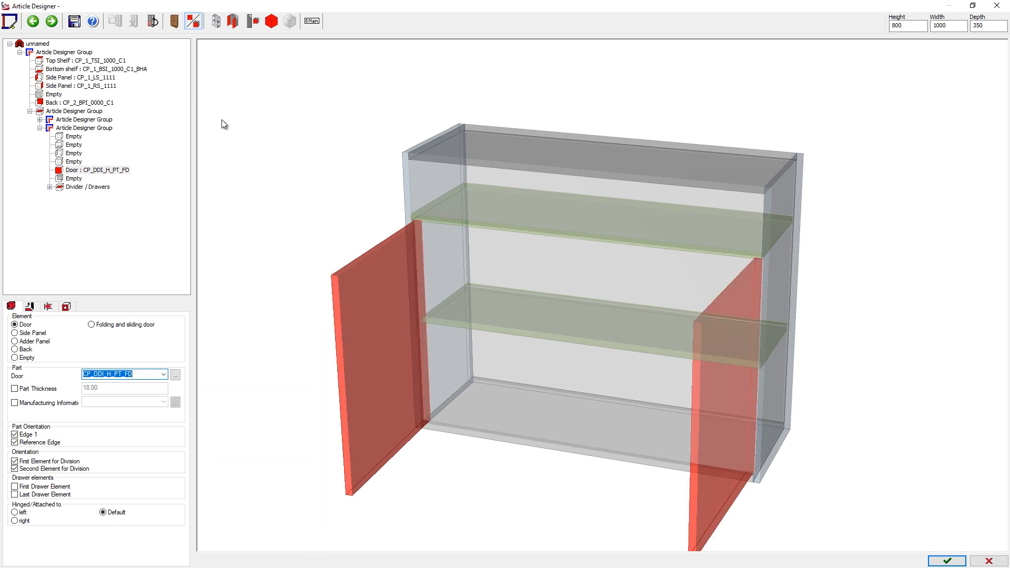
Assign the article category AC_BU_KI_ to the whole article.
left_click(32, 45)
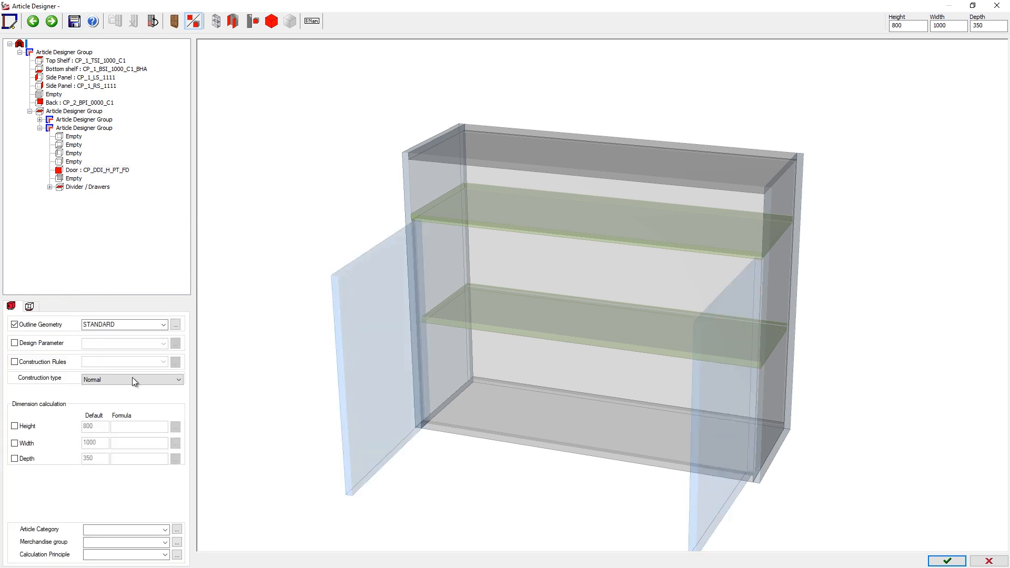
left_click(166, 530)
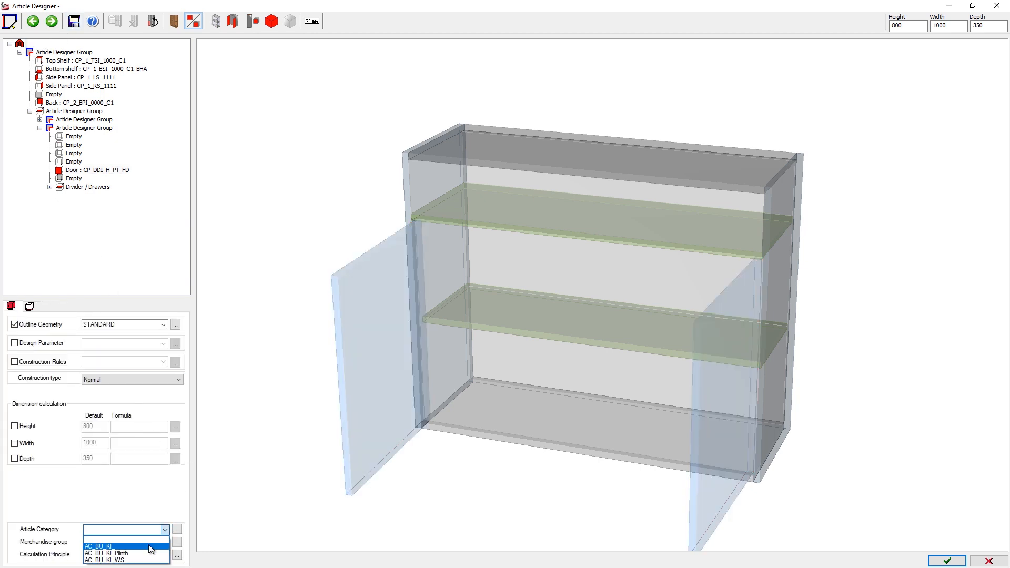
left_click(103, 539)
Save the article as BUD_Fixed_Shelf in the New Project folder under Project.
left_click(75, 21)
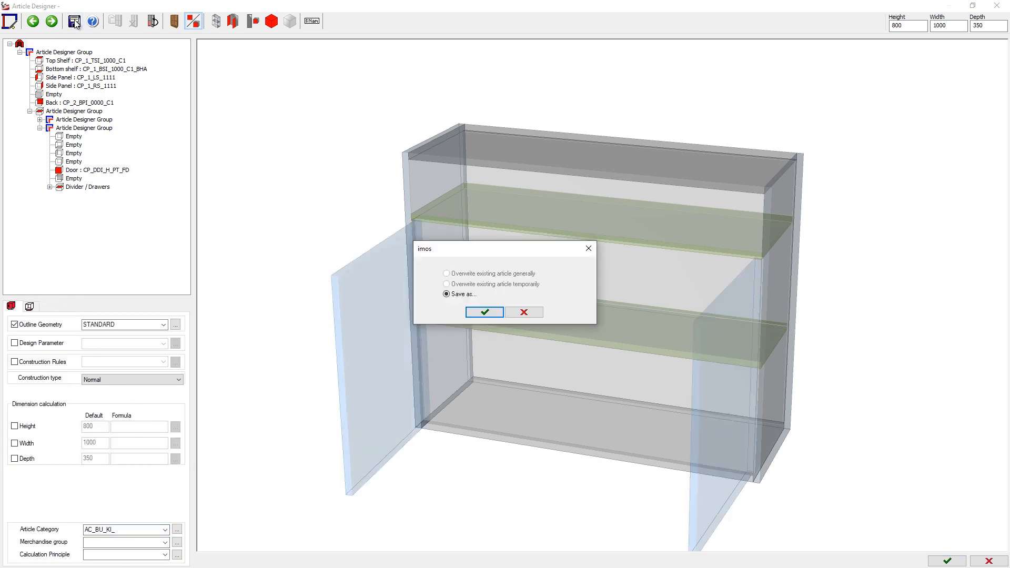
left_click(473, 315)
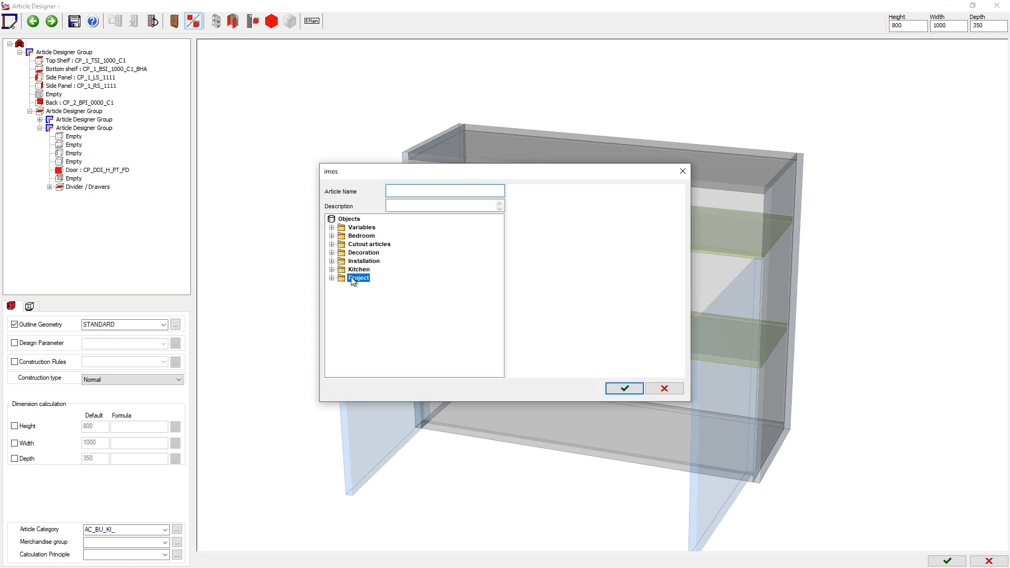
double_click(353, 278)
double_click(355, 288)
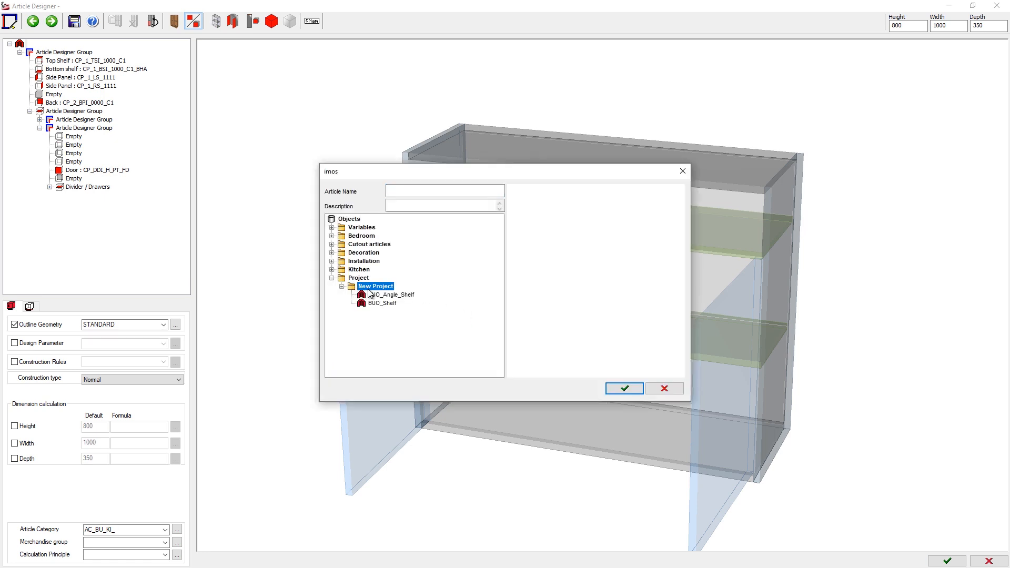
left_click(382, 303)
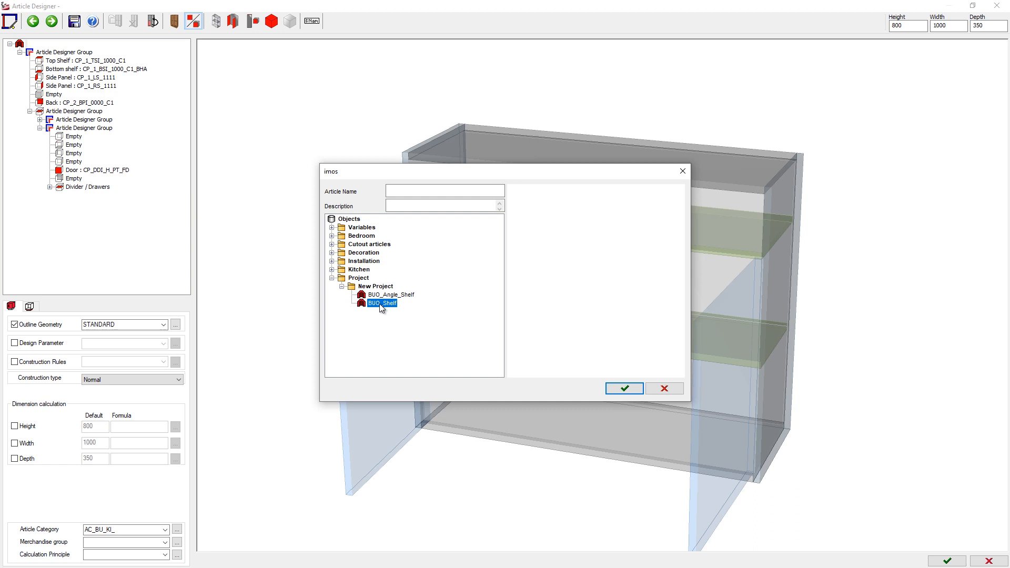
left_click(398, 191)
key("BackSpace")
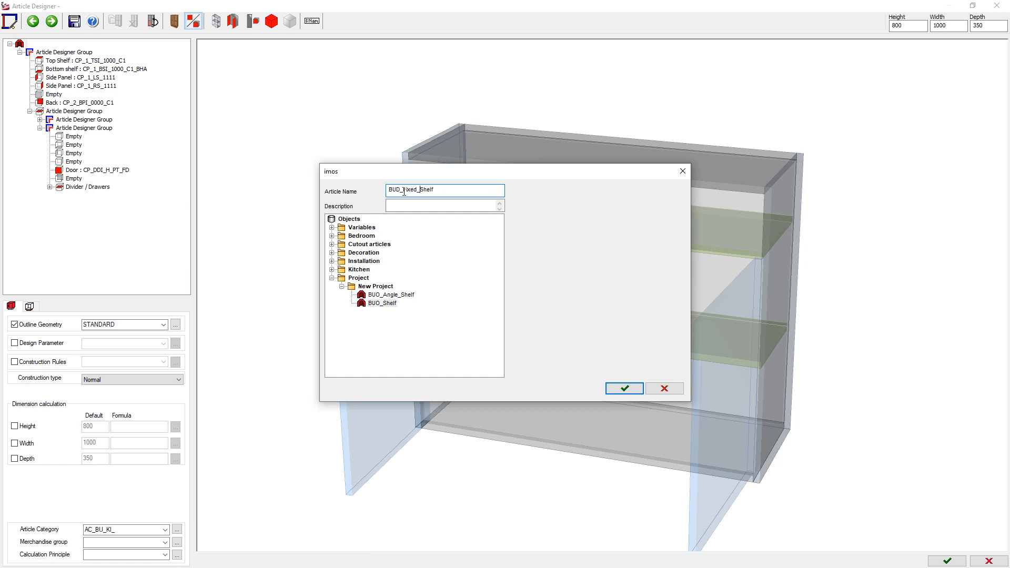
type("D_Fixed_")
left_click(621, 389)
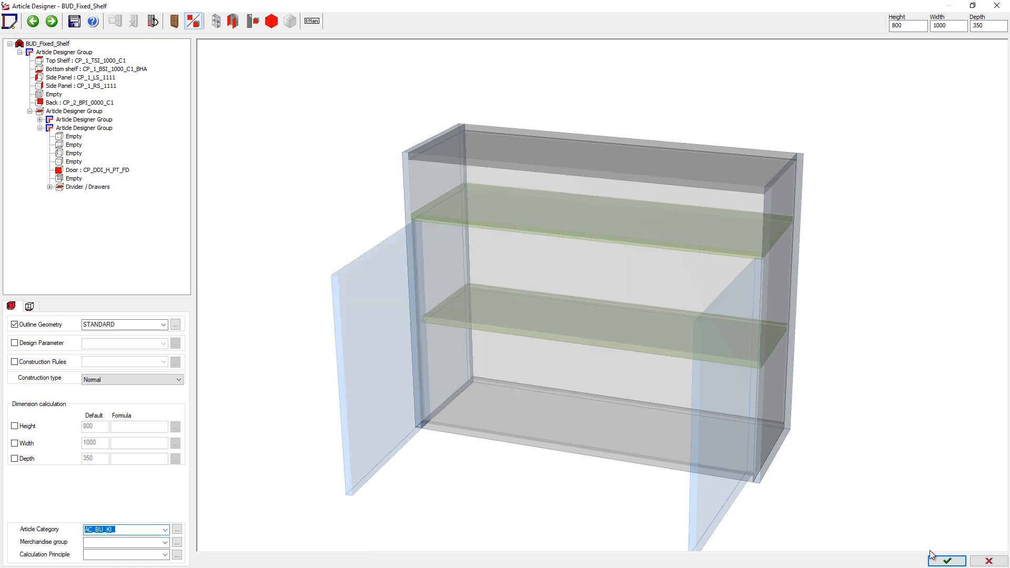
Place the finished article in the drawing apart from the cabinet row and rotate it half a turn so its doors face the viewer.
left_click(946, 561)
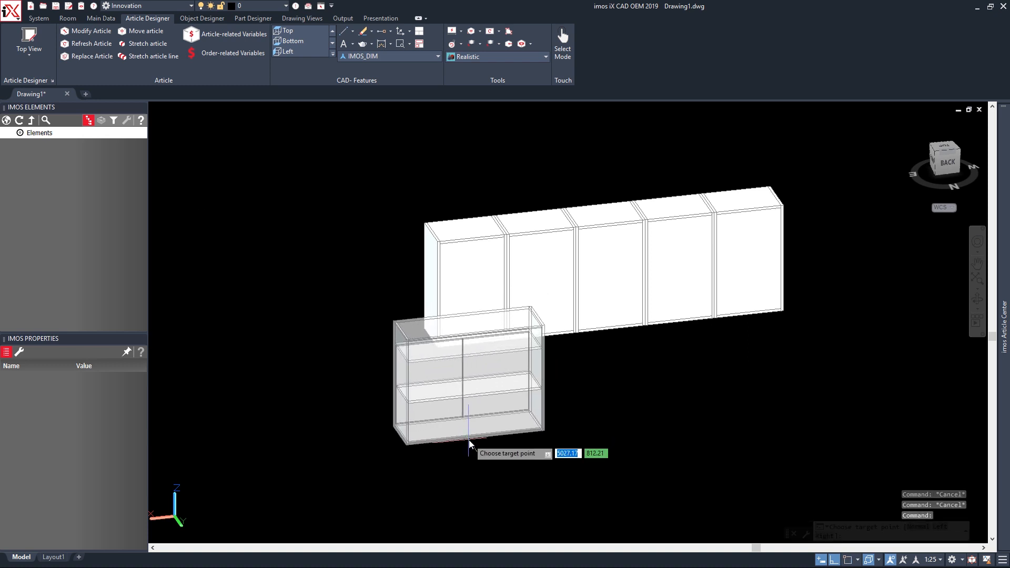
left_click(308, 461)
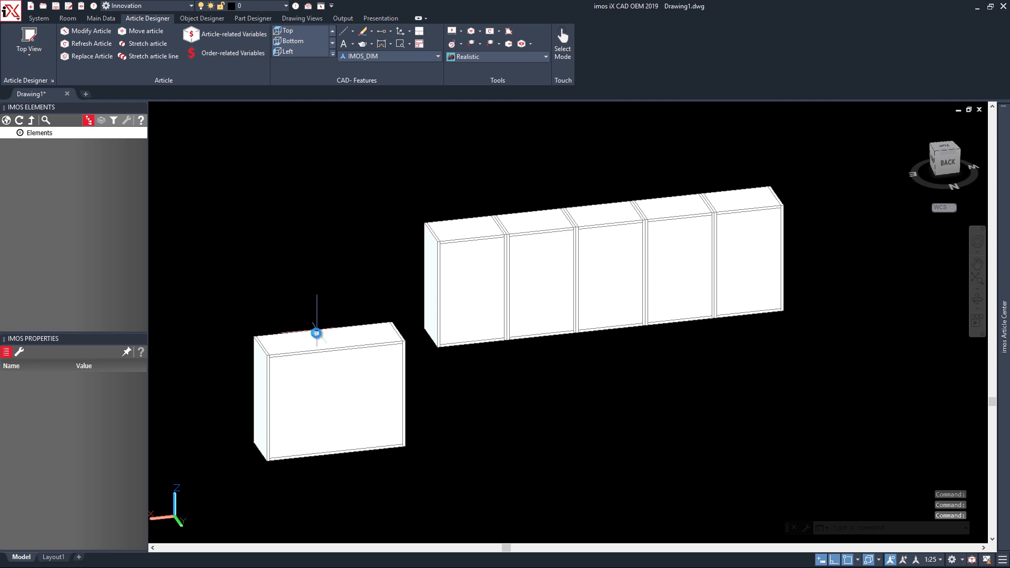
left_click(316, 330)
right_click(291, 317)
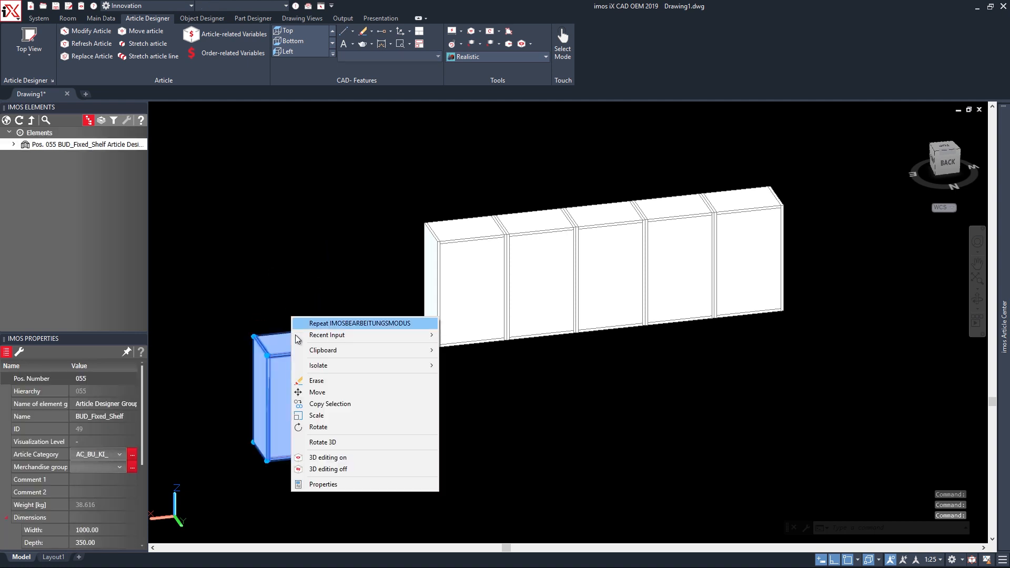
left_click(318, 427)
left_click(308, 474)
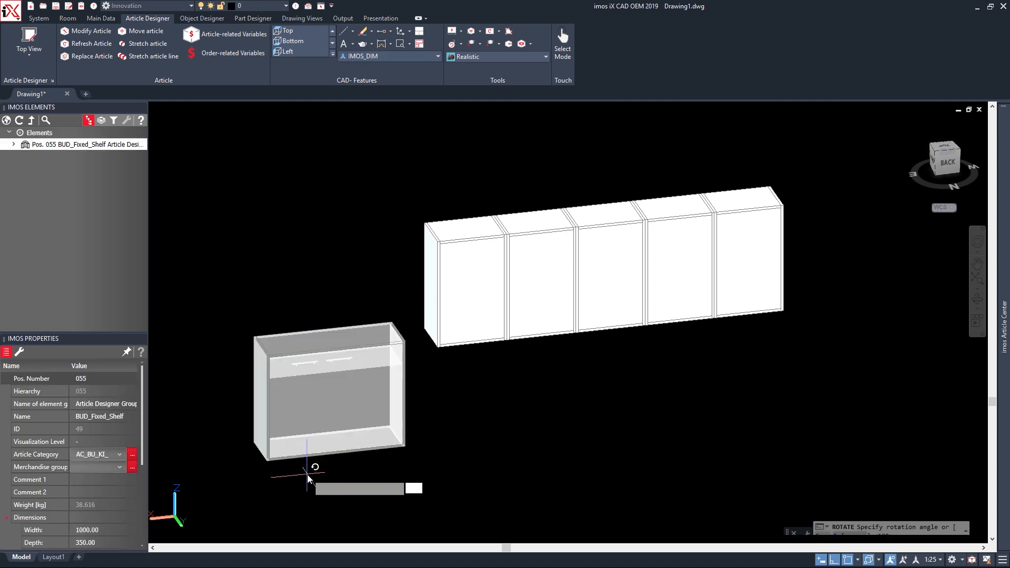
left_click(533, 419)
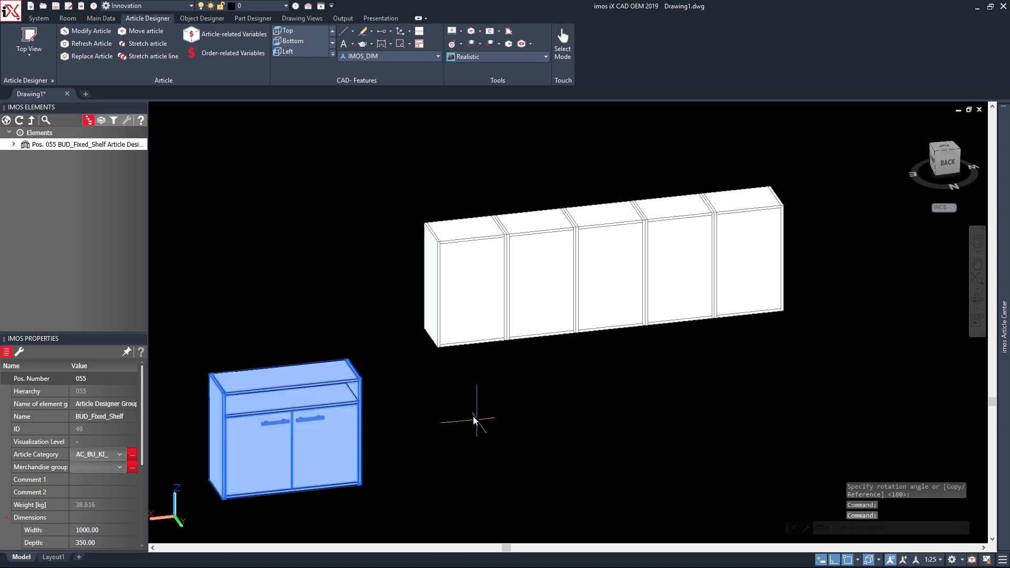
Move the BUD_Fixed_Shelf cabinet up against the long near side of the cabinet row, at the row's left end.
left_click(104, 30)
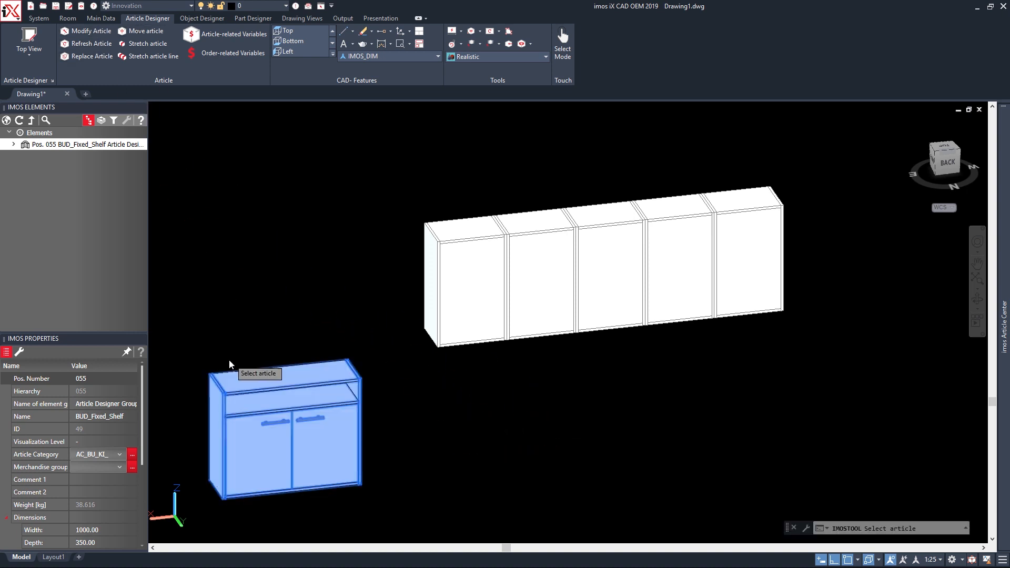
left_click(322, 330)
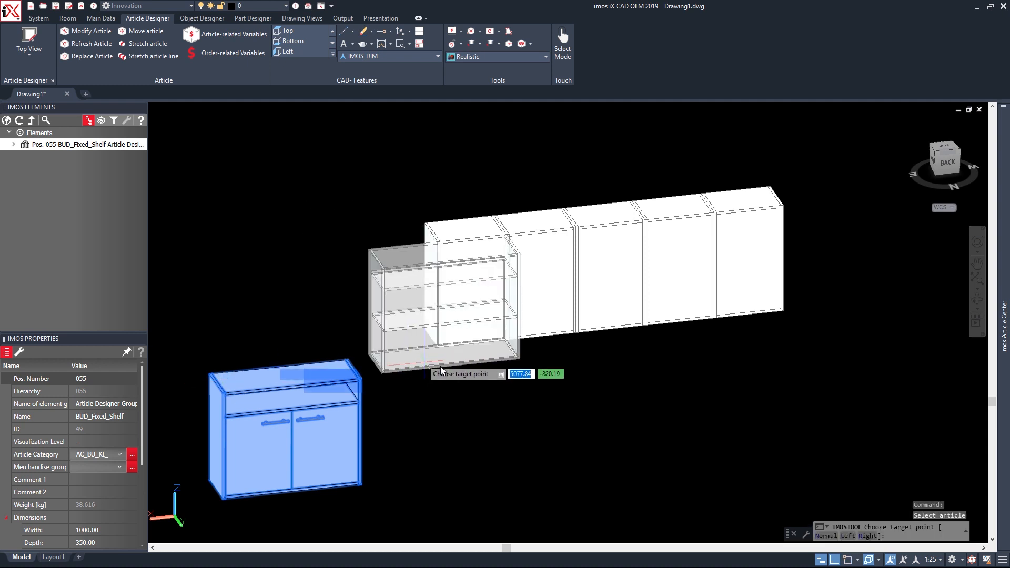
left_click(494, 378)
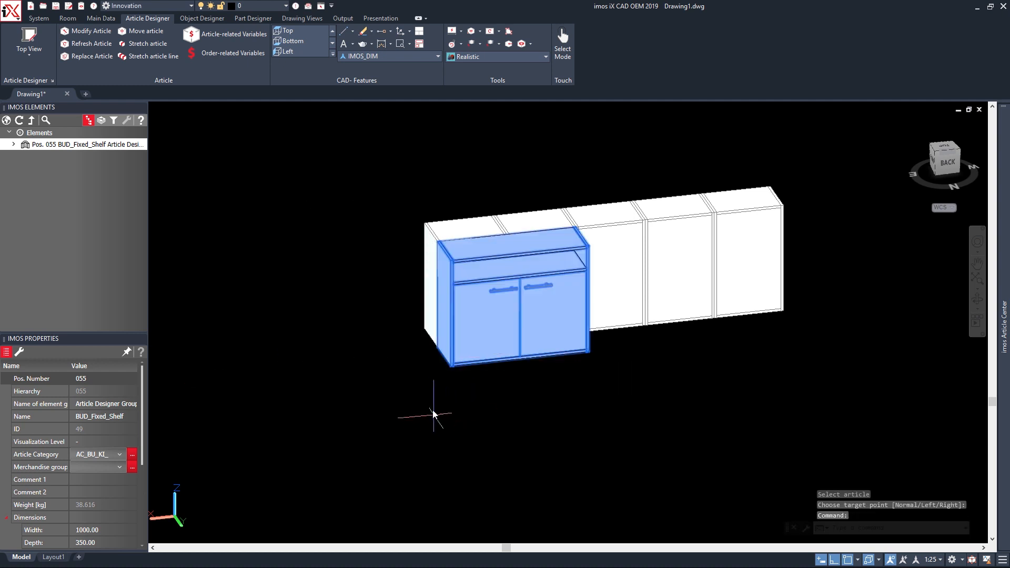
Insert the BUO_Angle_Shelf article beside the BUD_Fixed_Shelf cabinet, against the cabinet row.
mouse_move(1007, 333)
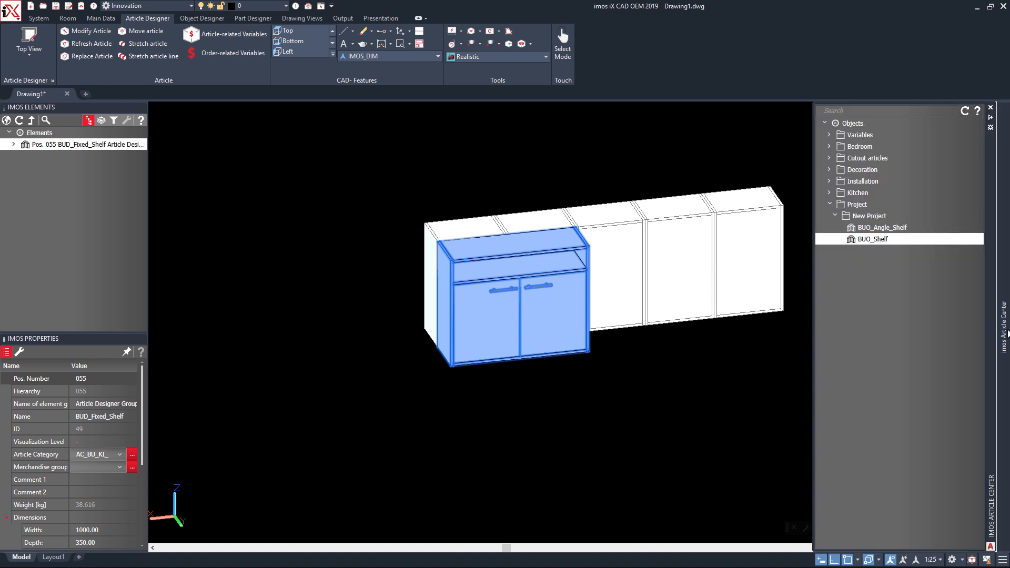
double_click(899, 229)
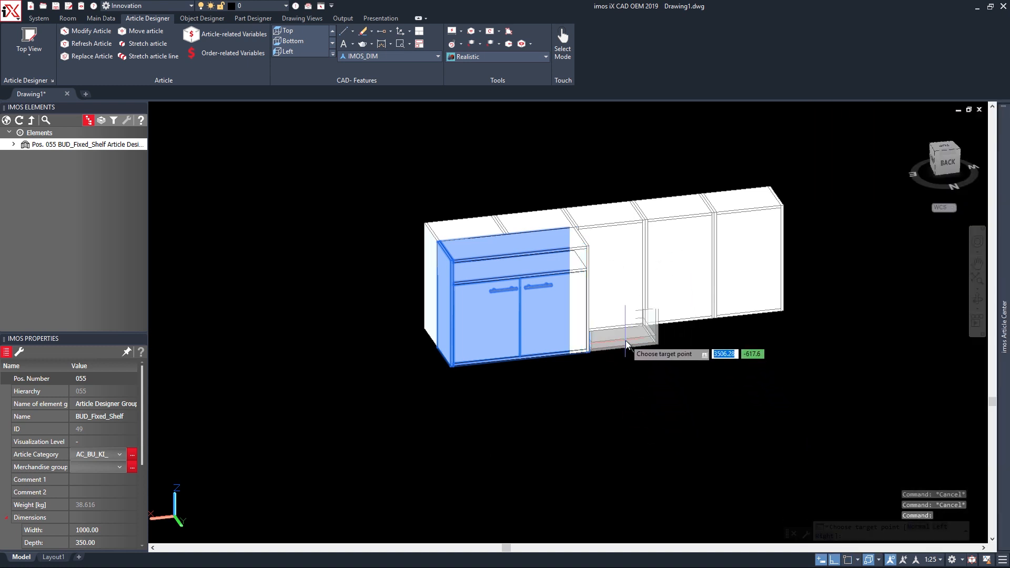
left_click(584, 332)
middle_click_drag(665, 363, 513, 438, "shift")
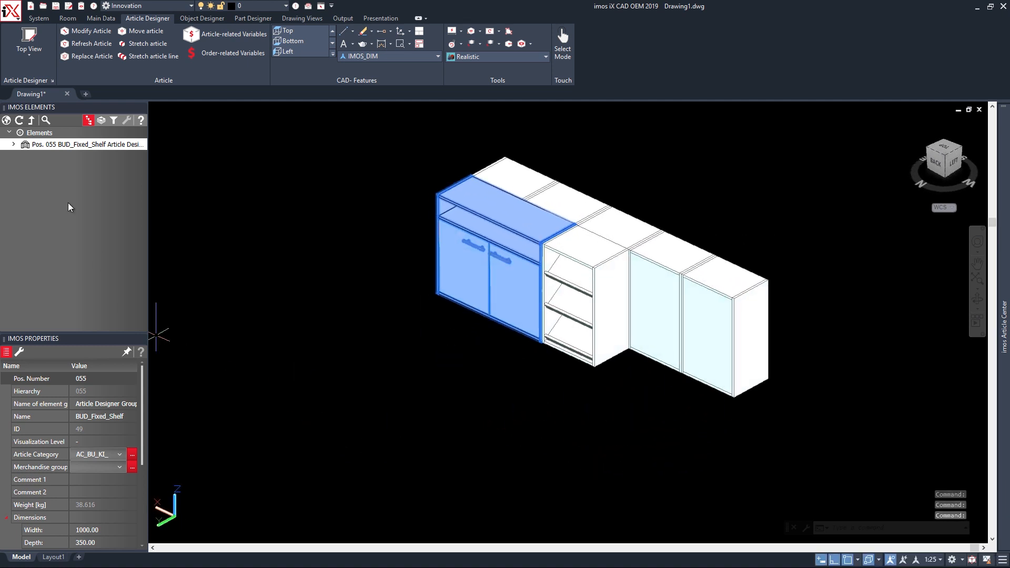
Reload the New Project folder's articles and open BUD_Fixed_Shelf for editing in the Article Designer.
mouse_move(1005, 284)
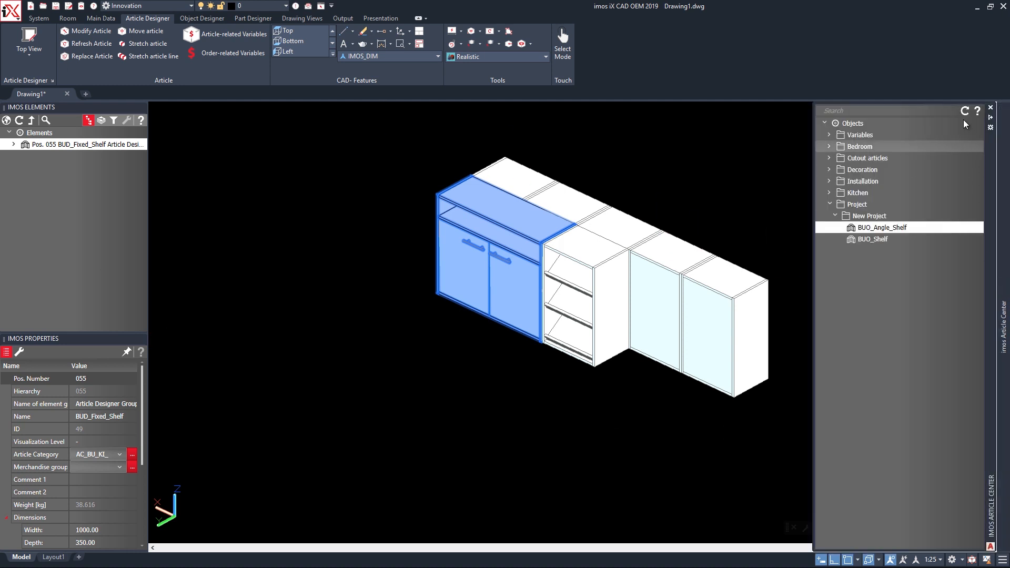
left_click(829, 205)
left_click(835, 217)
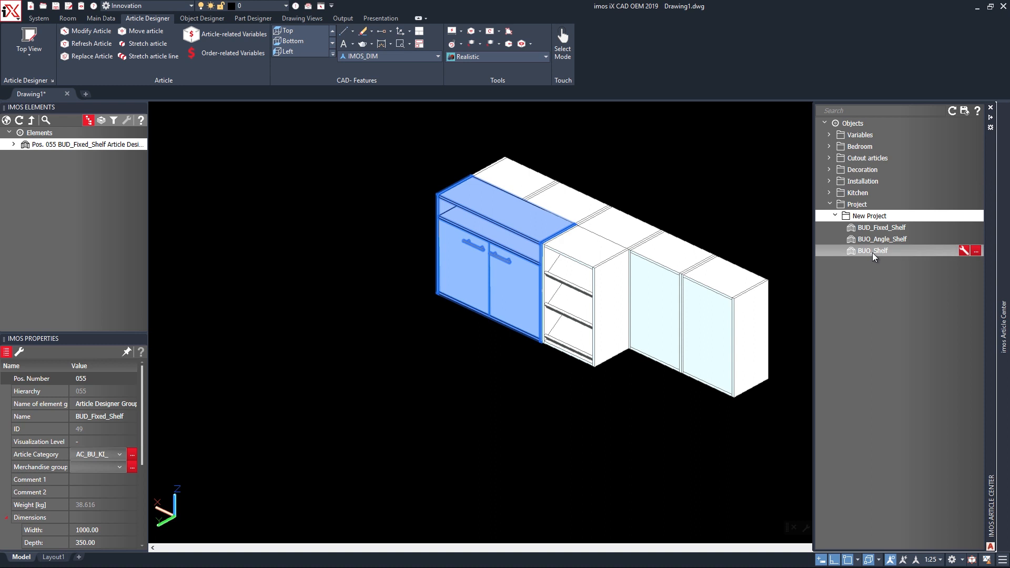
left_click(871, 230)
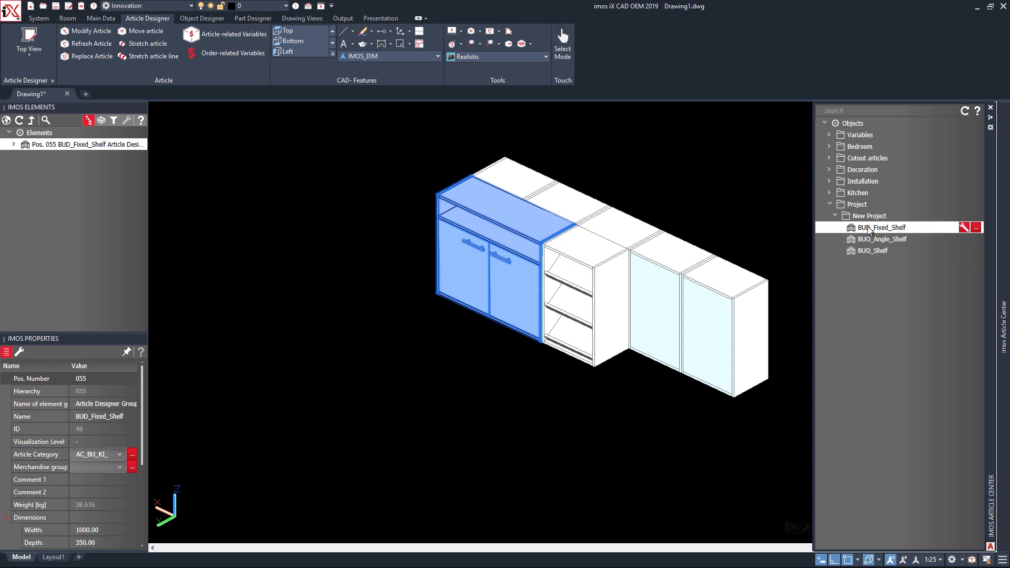
left_click(968, 233)
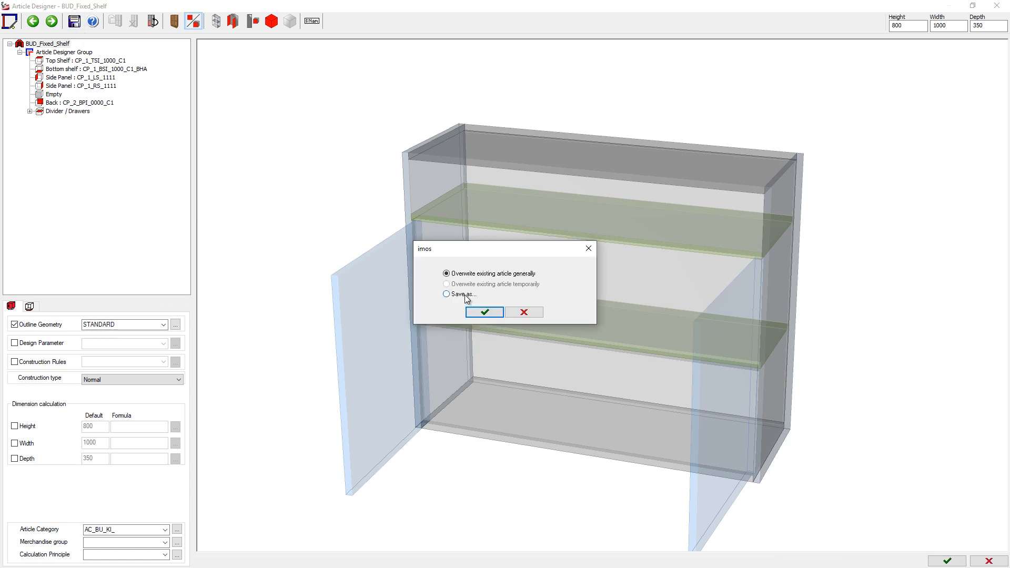
Save a copy of the article under the name BUDr_Fixed_Shelf.
left_click(466, 296)
left_click(485, 313)
left_click(402, 191)
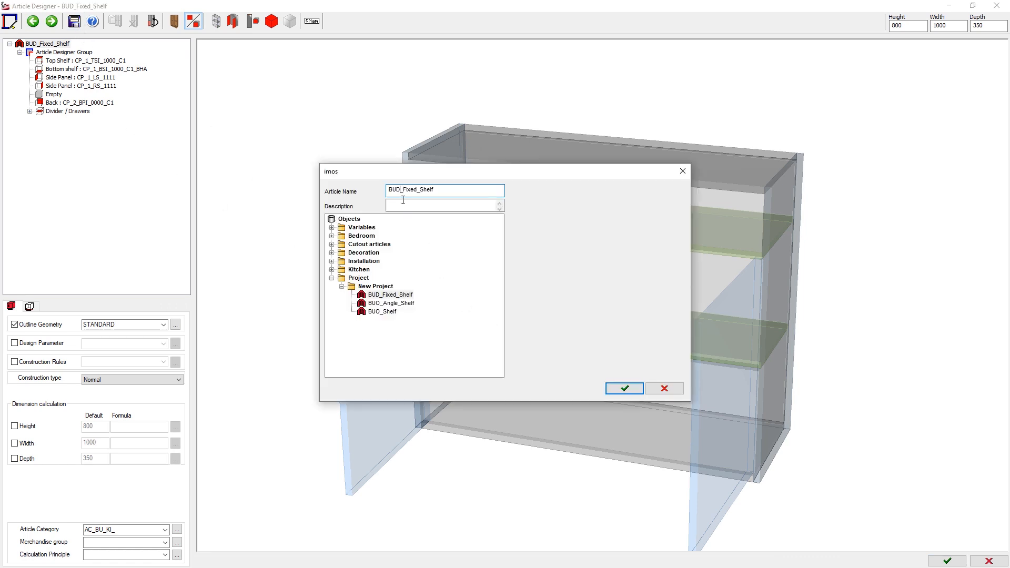
type("r")
left_click(624, 388)
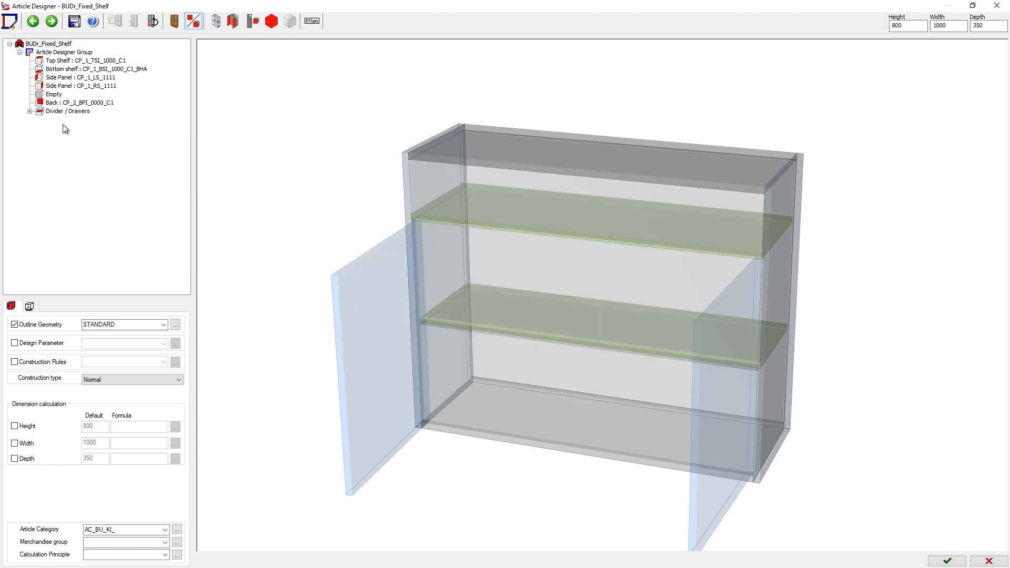
Delete the door CP_DDI_H_PT_FD from the zone below the fixed shelf.
left_click(58, 112)
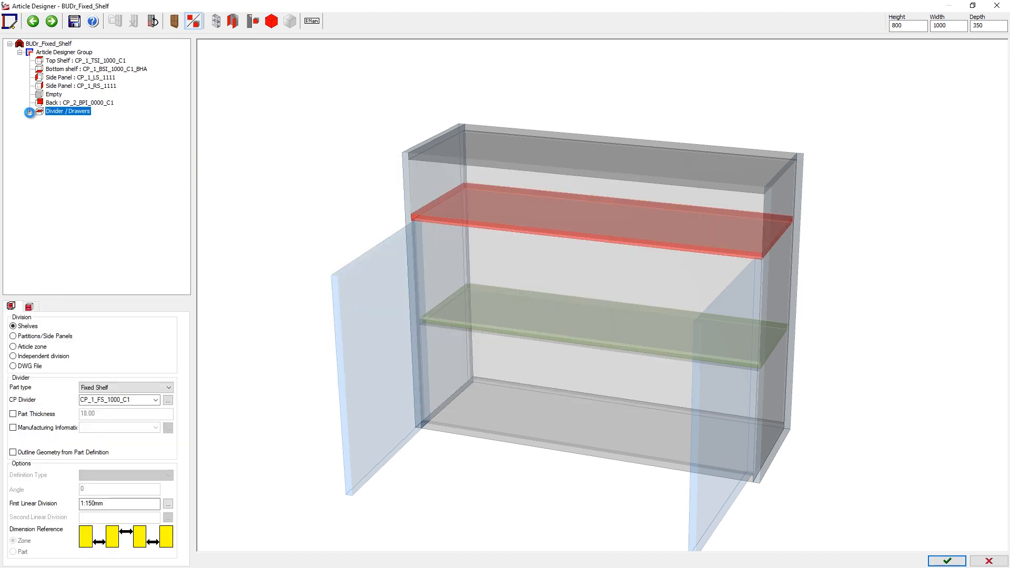
left_click(30, 112)
left_click(39, 129)
left_click(84, 169)
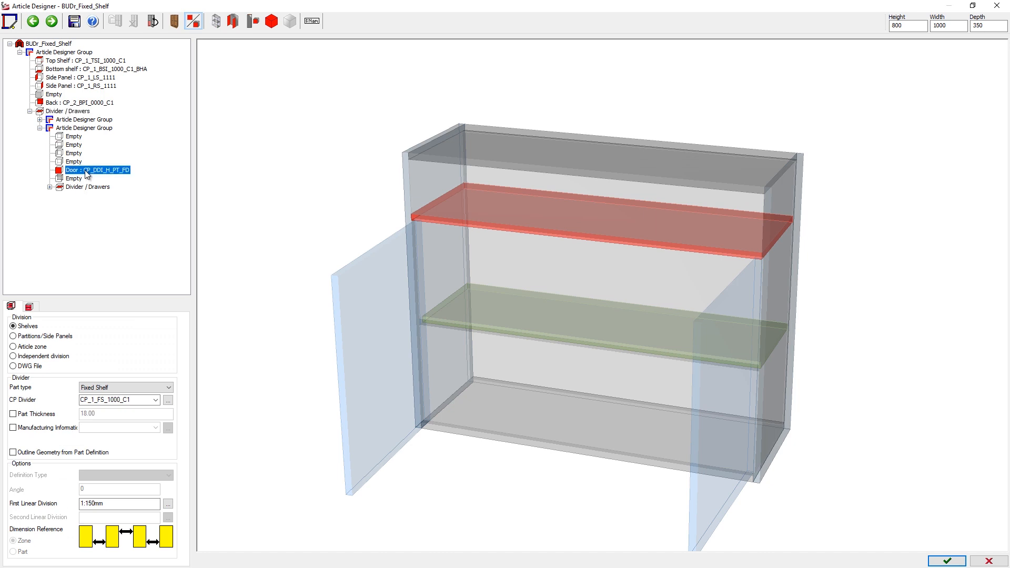
key("Delete")
Remove the adjustable shelf from the lower zone by clearing its first linear division.
left_click(78, 209)
left_click(80, 187)
left_click(101, 504)
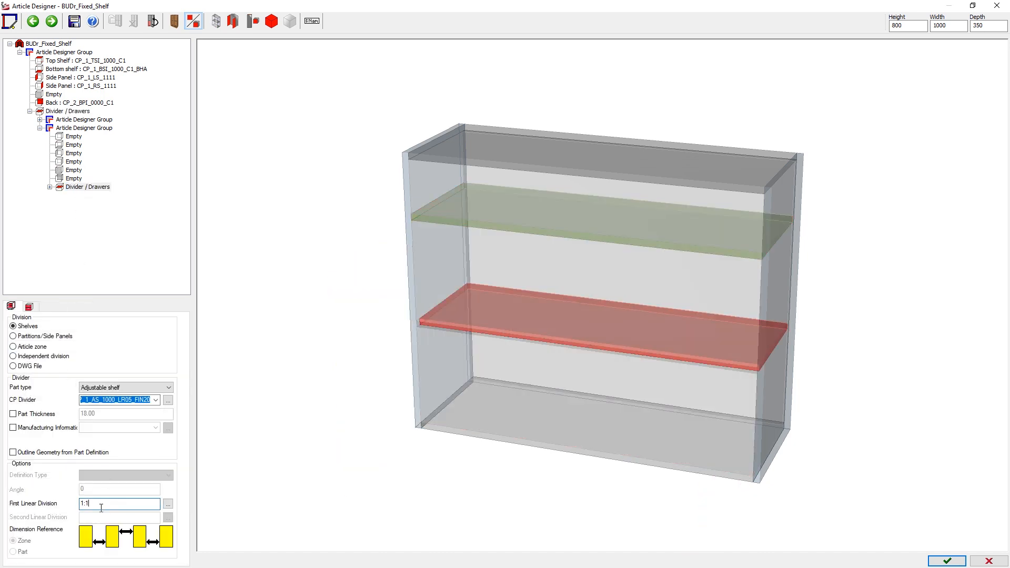
key("Delete")
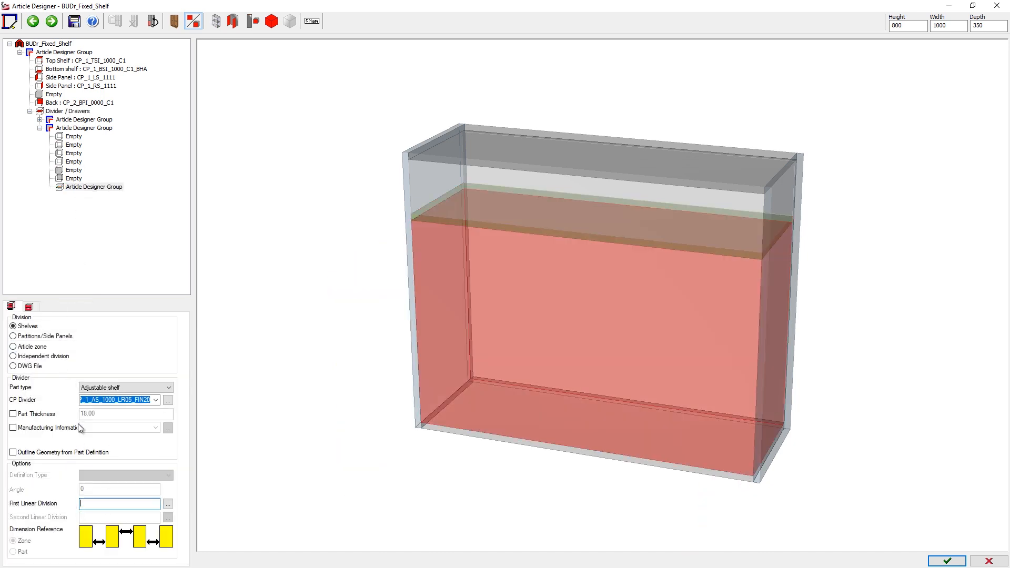
Divide the lower zone into three equal drawers with the front division 1:1:1 and Inset construction.
left_click(29, 307)
left_click(30, 353)
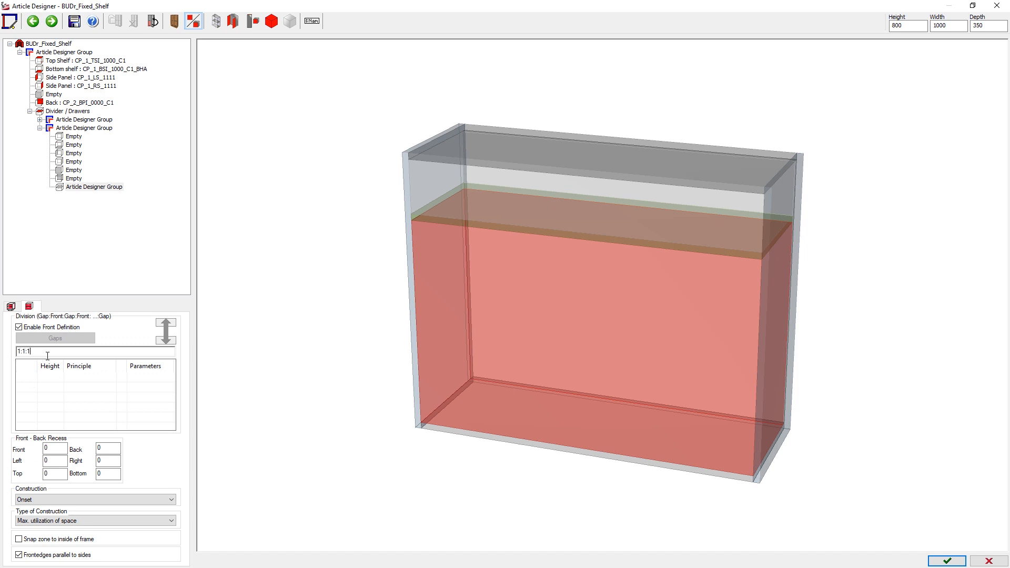
key("Return")
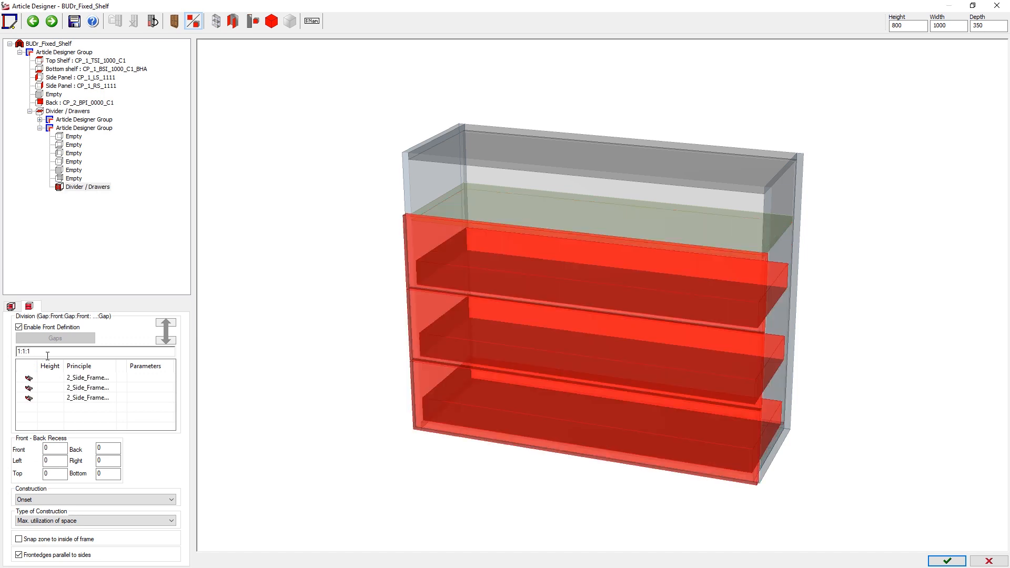
left_click(70, 500)
left_click(42, 501)
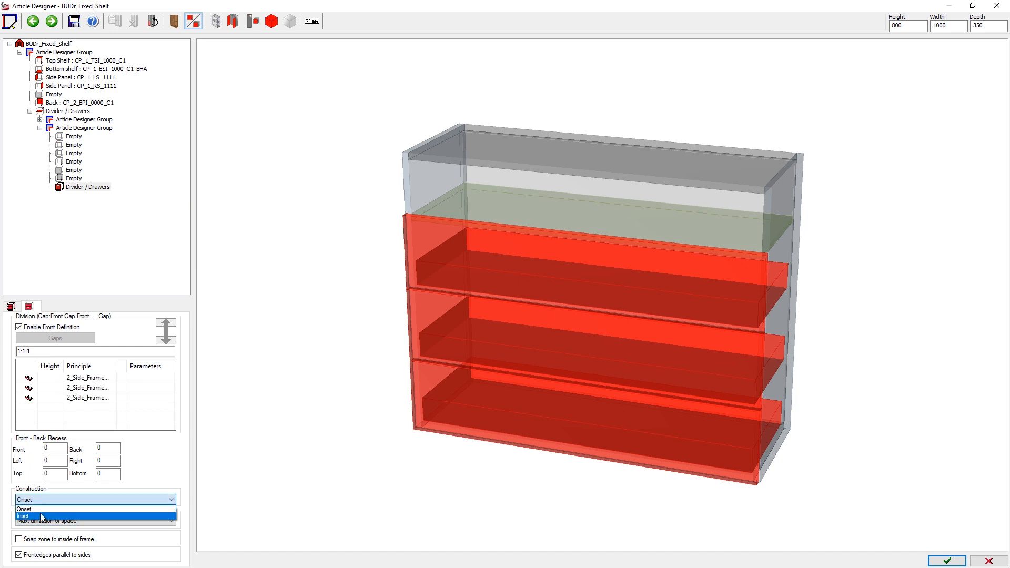
left_click(40, 515)
Assign the drawer principle Under_Floor_Guide_1 to all three drawers.
left_click(108, 377)
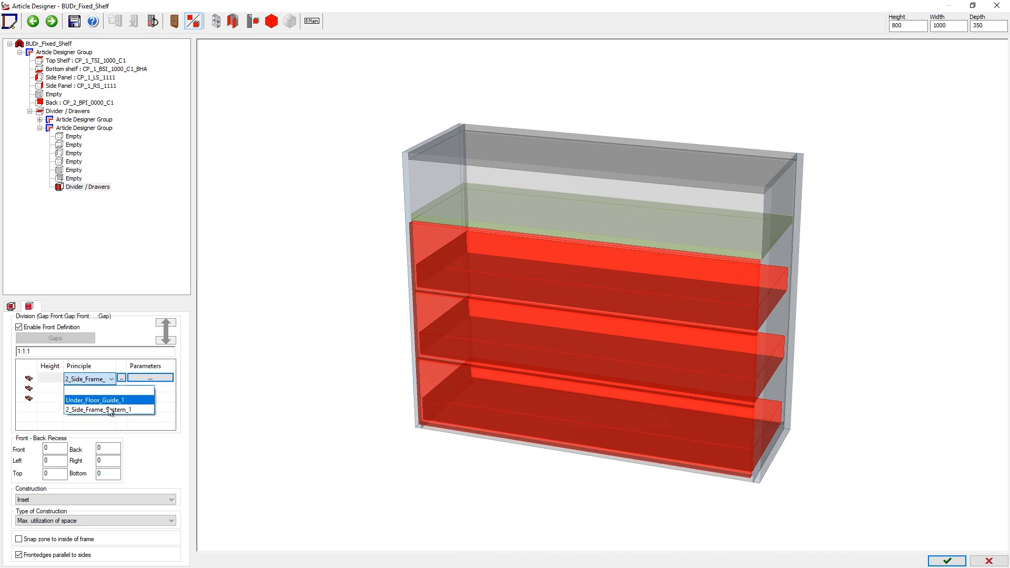
left_click(108, 400)
left_click(105, 390)
left_click(105, 389)
left_click(102, 412)
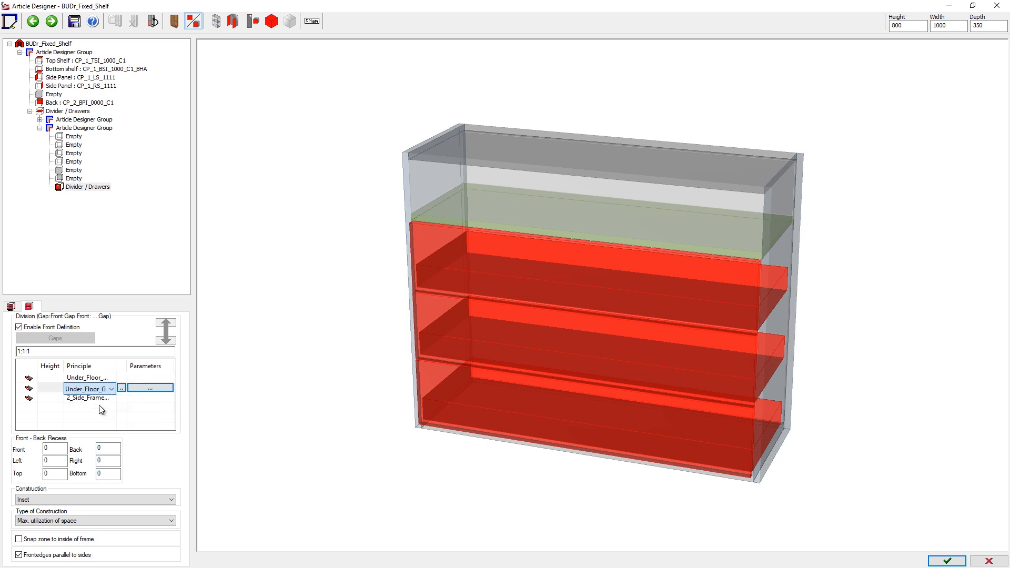
left_click(105, 399)
left_click(106, 399)
left_click(96, 420)
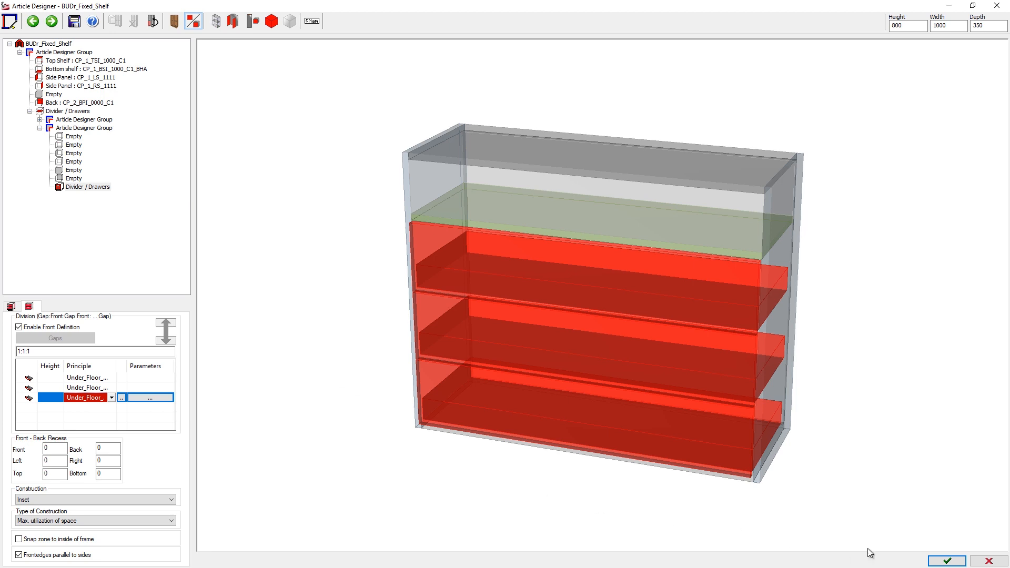
Save the drawer article's changes and place it in the drawing beside the angled-shelf cabinet.
left_click(945, 562)
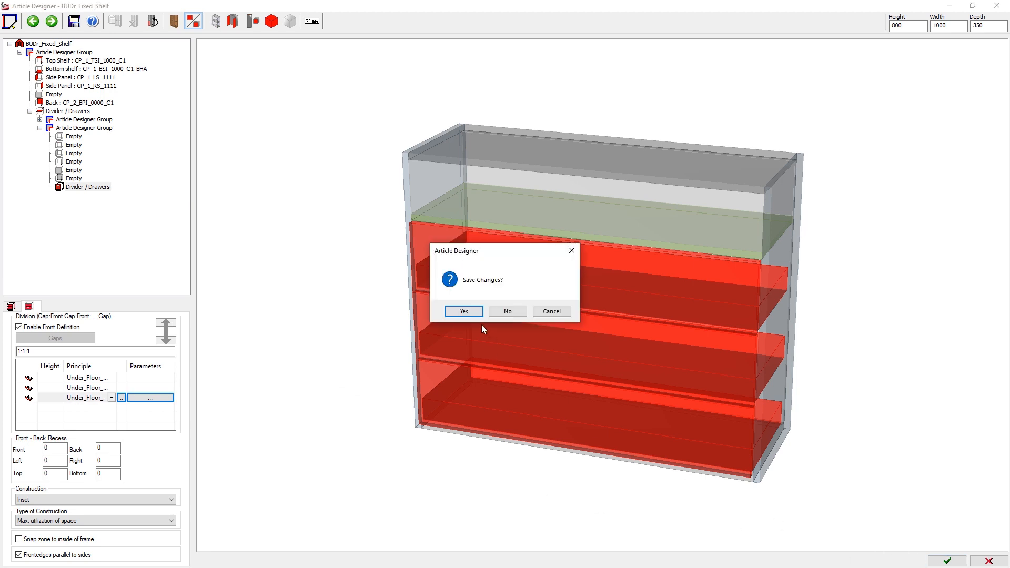
left_click(476, 312)
left_click(478, 311)
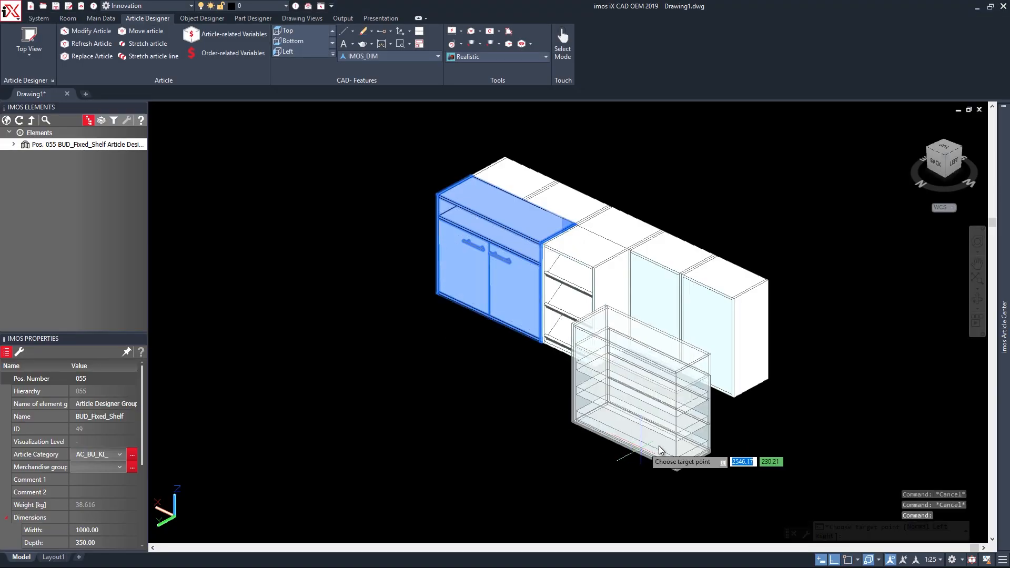
left_click(659, 394)
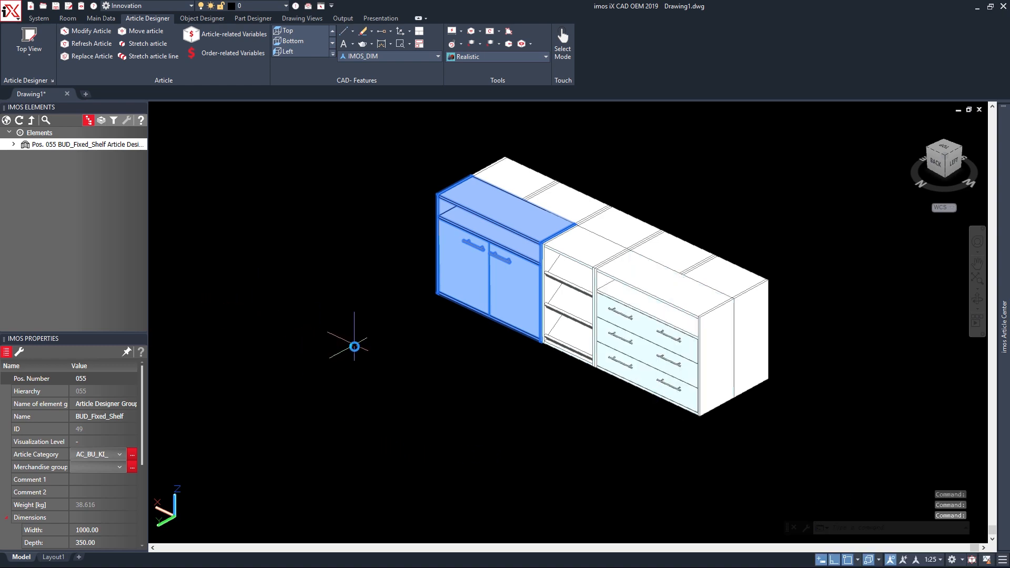
middle_click_drag(349, 346, 284, 347)
middle_click_drag(358, 409, 402, 406, "shift")
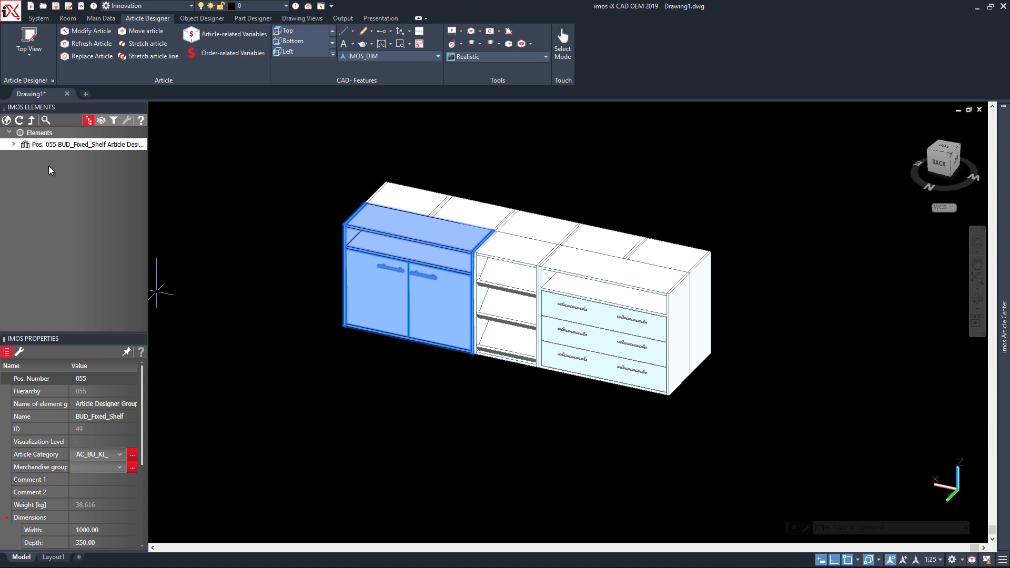
Start a new article with height 918, width 2576 and depth 700.
left_click(7, 121)
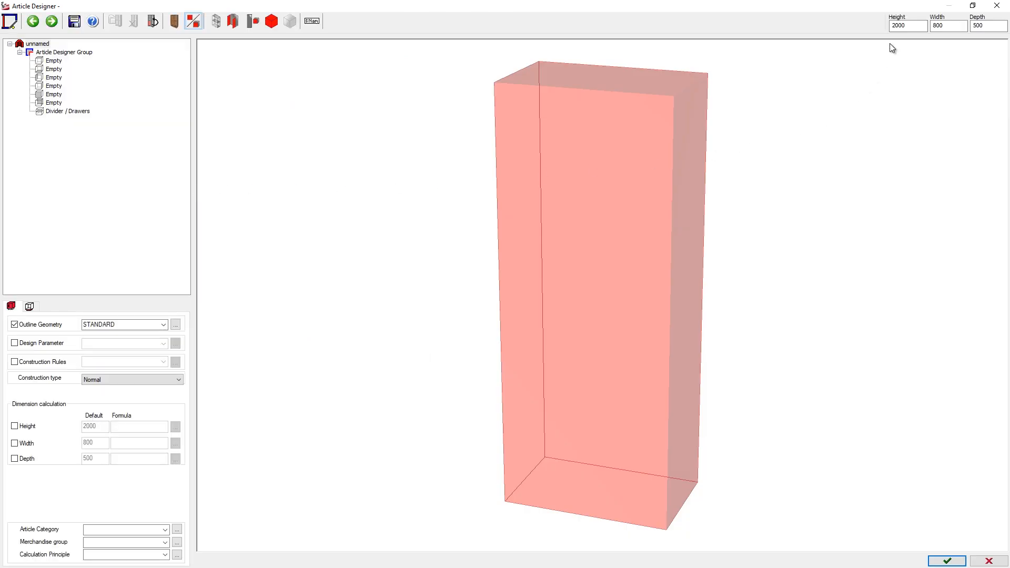
left_click_drag(911, 28, 879, 29)
left_click(954, 26)
left_click(952, 27)
double_click(952, 27)
type("2576")
key("Return")
left_click_drag(990, 26, 972, 27)
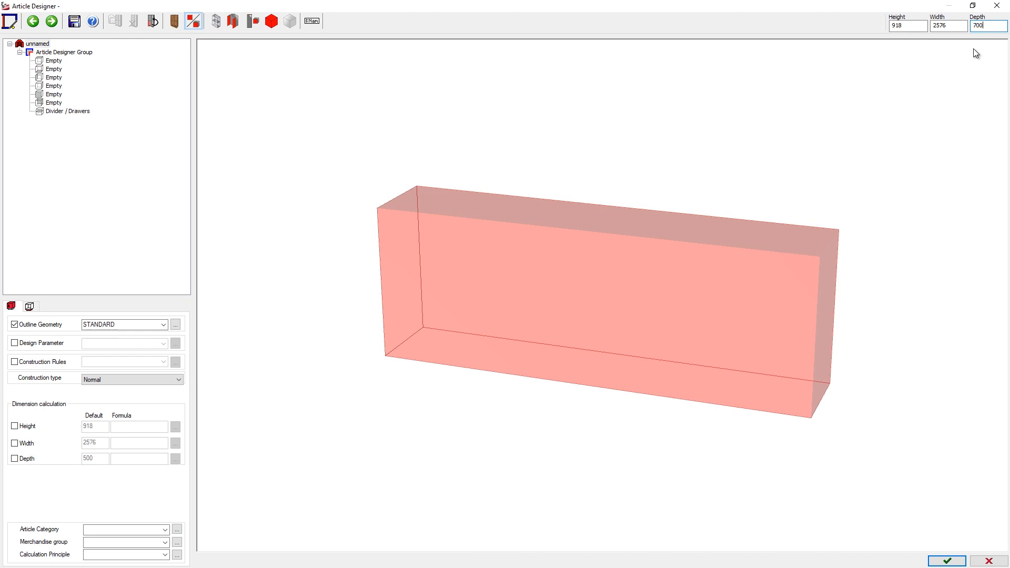
type("700")
key("Return")
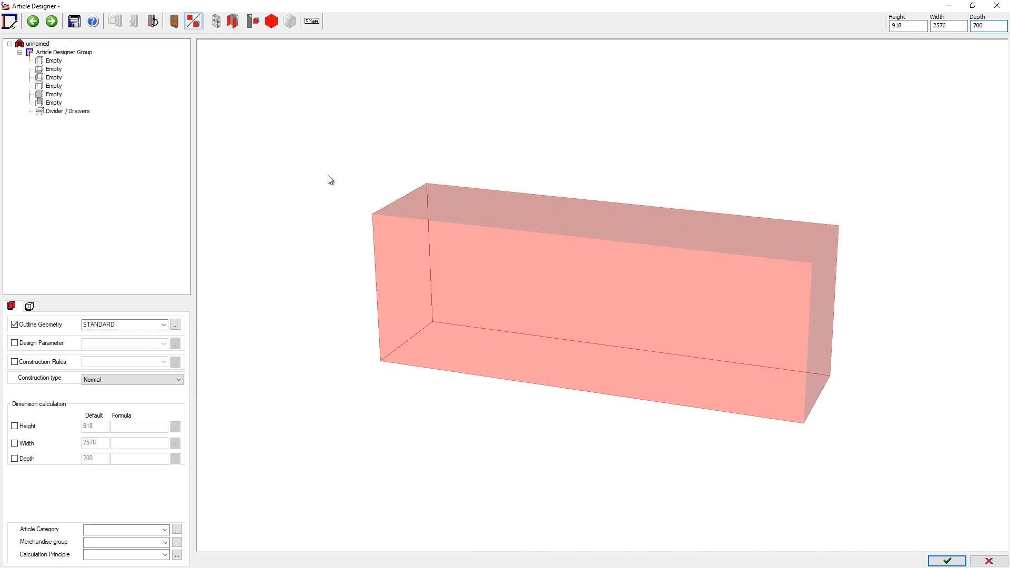
Add a top shelf and the left and right side panels to the new article.
left_click(57, 61)
left_click(57, 77)
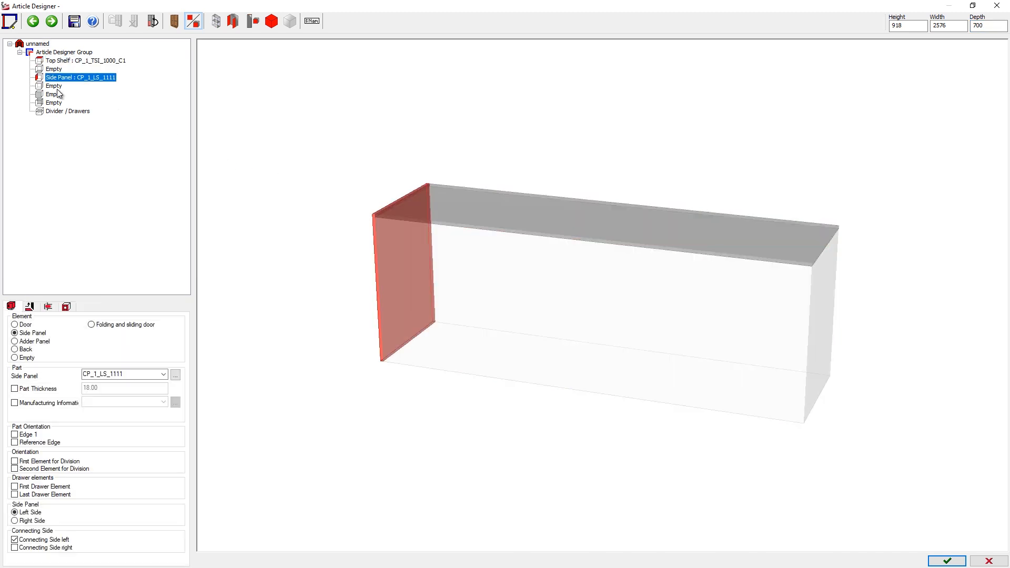
double_click(57, 88)
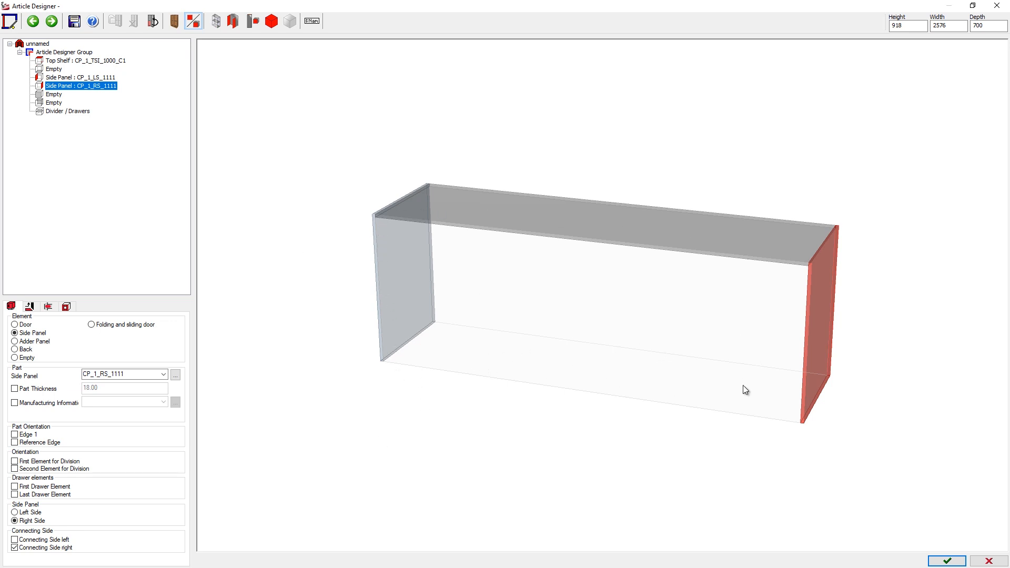
Change the top shelf's part to CP_1_TPO_1010_Mitre and examine its corner with the left side panel.
left_click(84, 61)
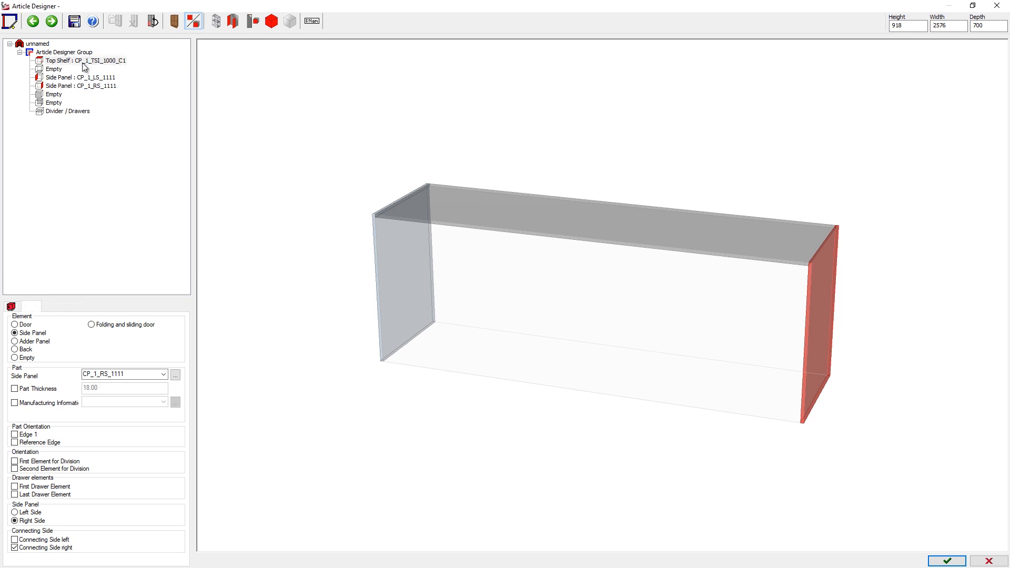
left_click(163, 329)
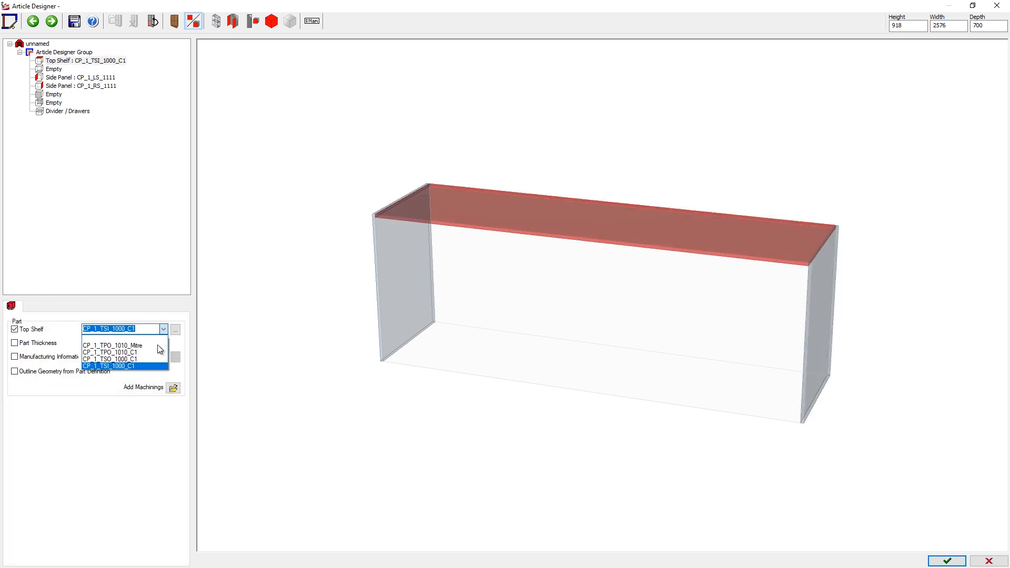
left_click(107, 345)
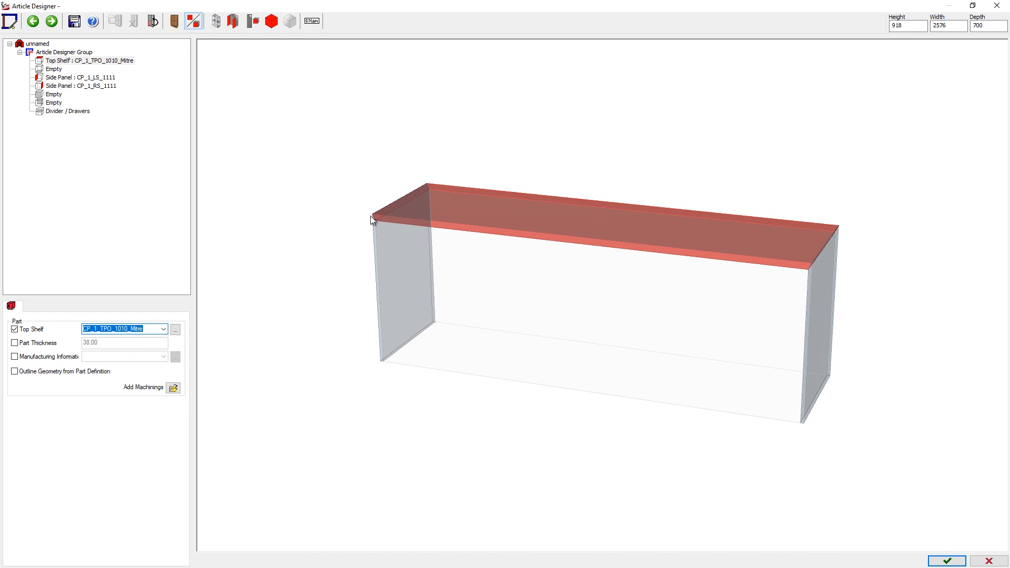
scroll(372, 248, "up", 3)
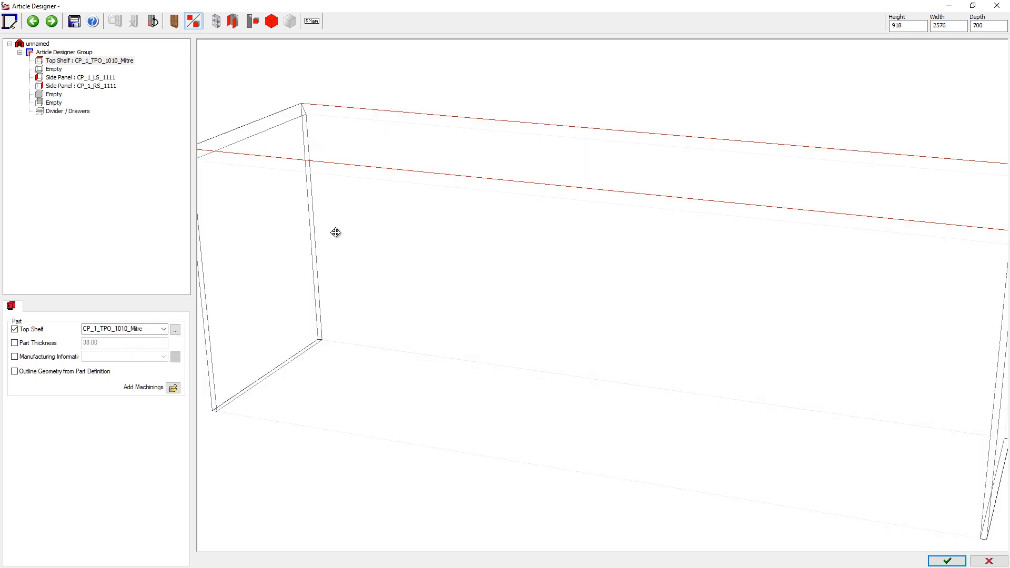
Change the part of both the left and right side panels to CP_1_PN_1011.
middle_click_drag(336, 232, 397, 243)
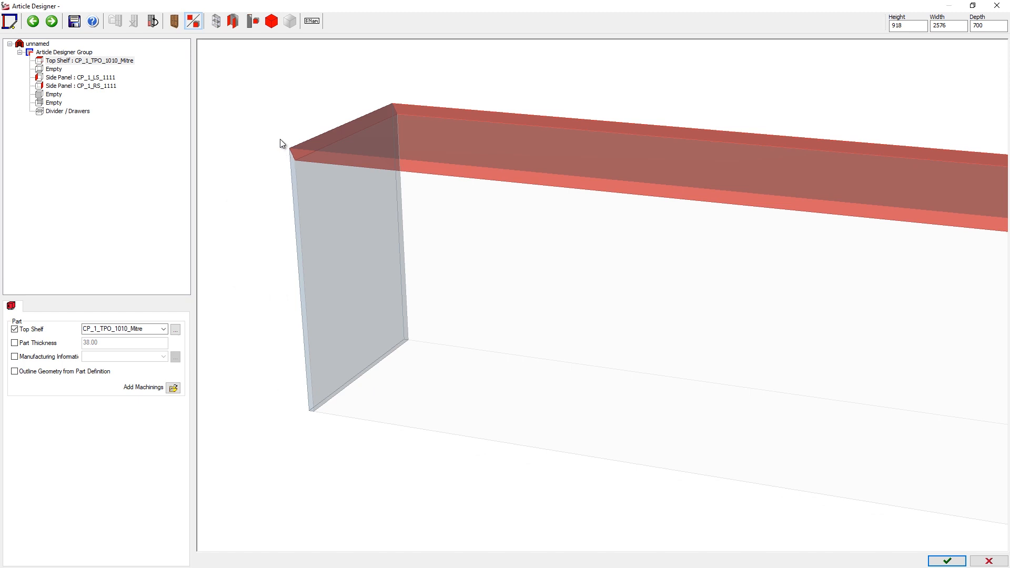
left_click(69, 77)
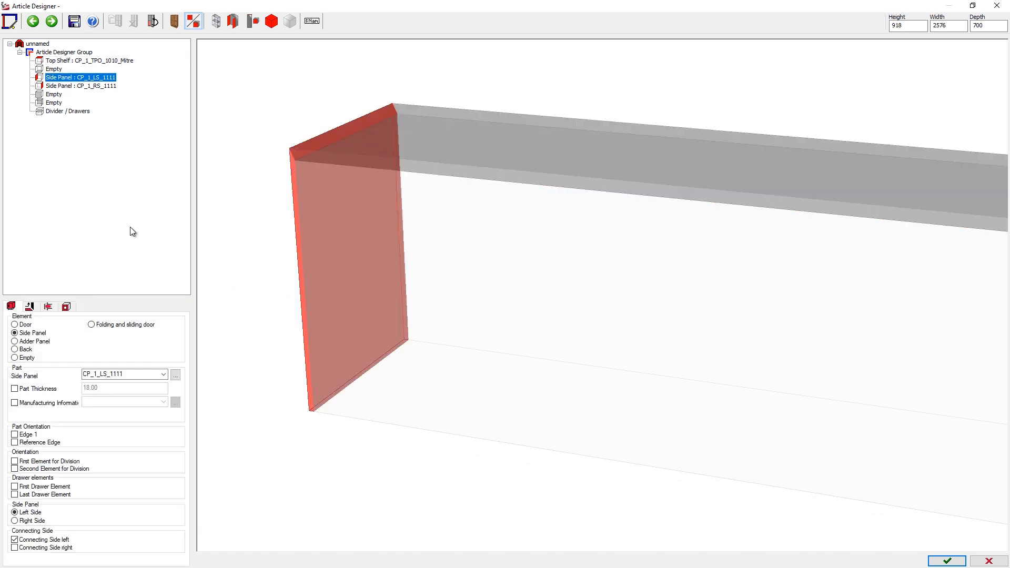
left_click(163, 375)
left_click(154, 392)
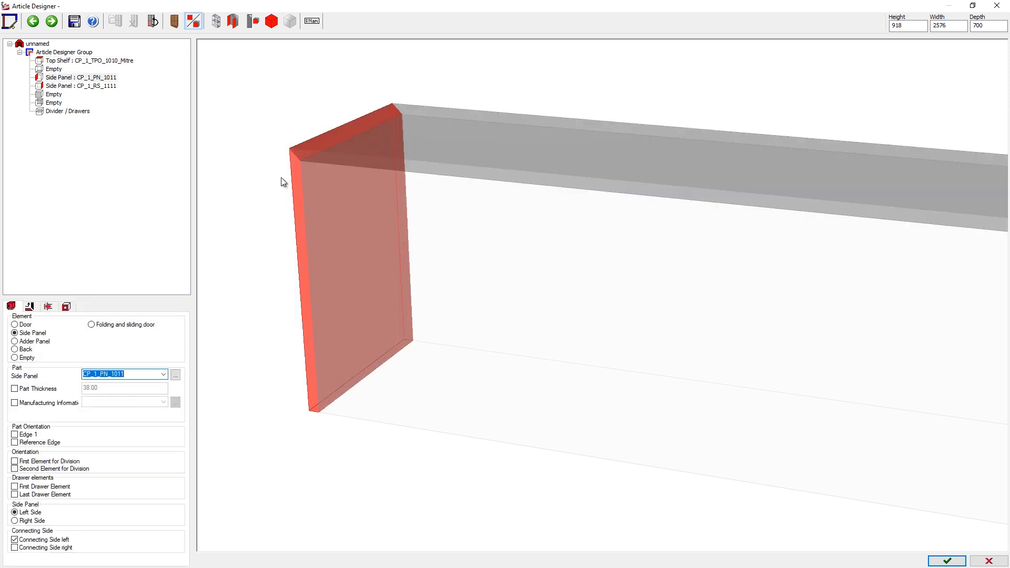
left_click(95, 86)
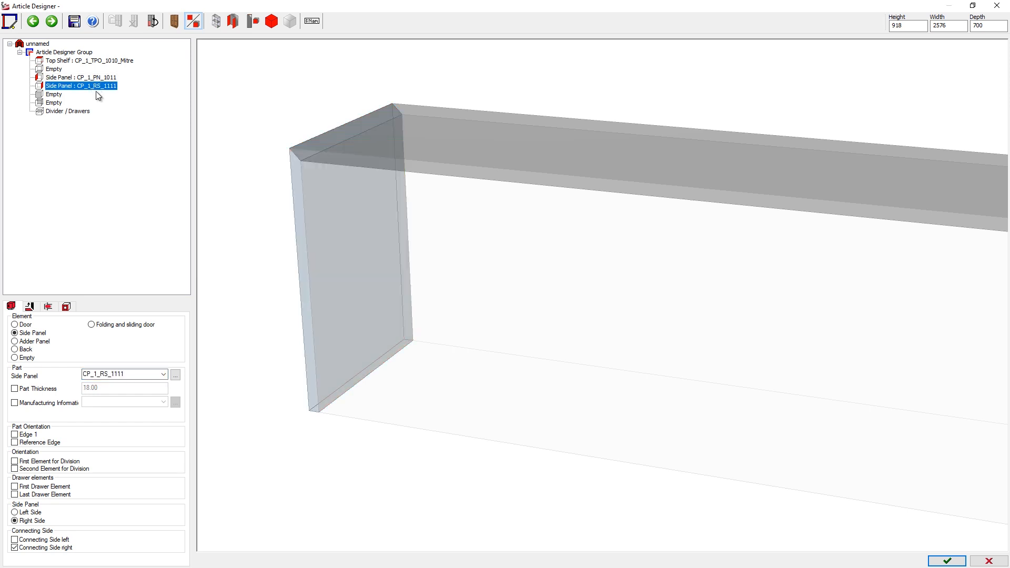
left_click(163, 375)
left_click(143, 392)
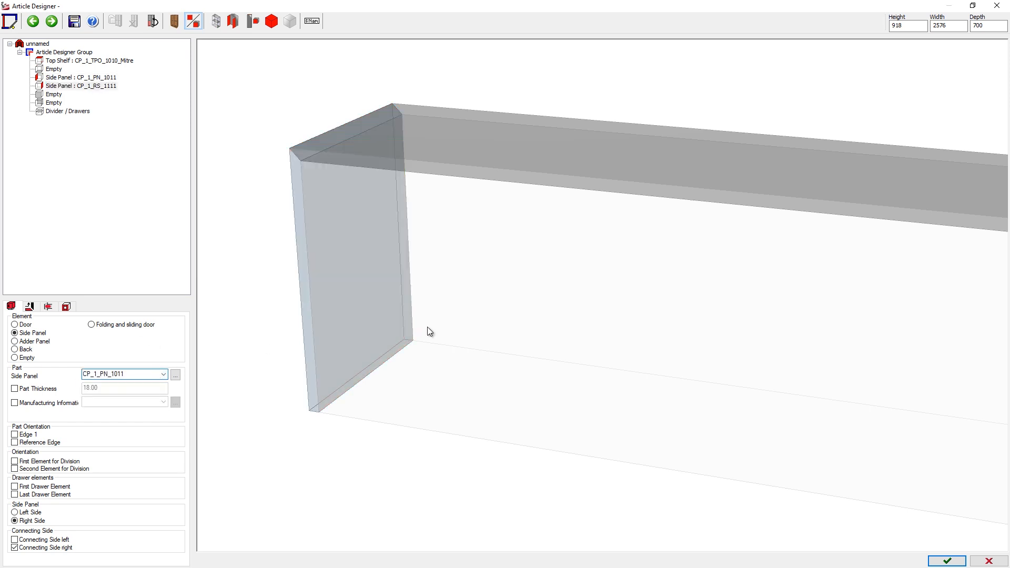
left_click_drag(447, 327, 476, 329)
right_click_drag(475, 329, 483, 269)
middle_click_drag(720, 345, 637, 341)
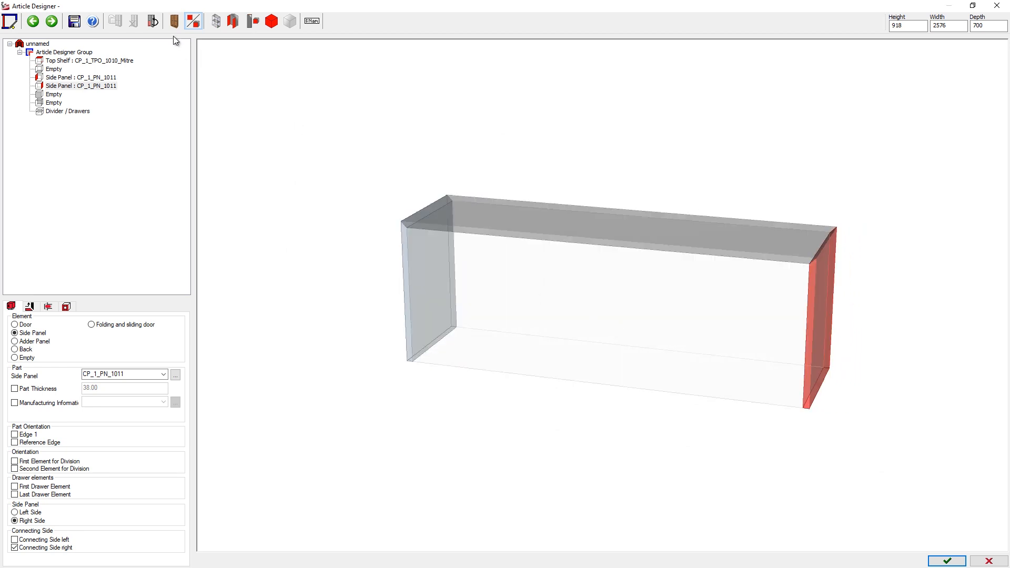
left_click(175, 22)
left_click_drag(429, 303, 383, 322)
left_click(816, 68)
Save the article as Bridge in the Project folder's New Project subfolder and place it in the drawing in front of the cabinets.
left_click(945, 562)
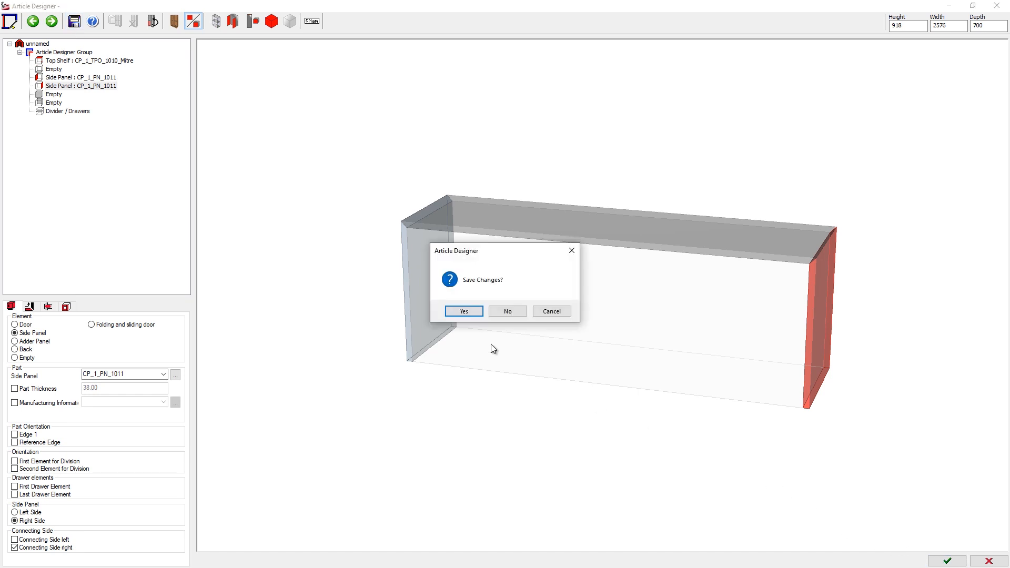
left_click(465, 312)
left_click(483, 312)
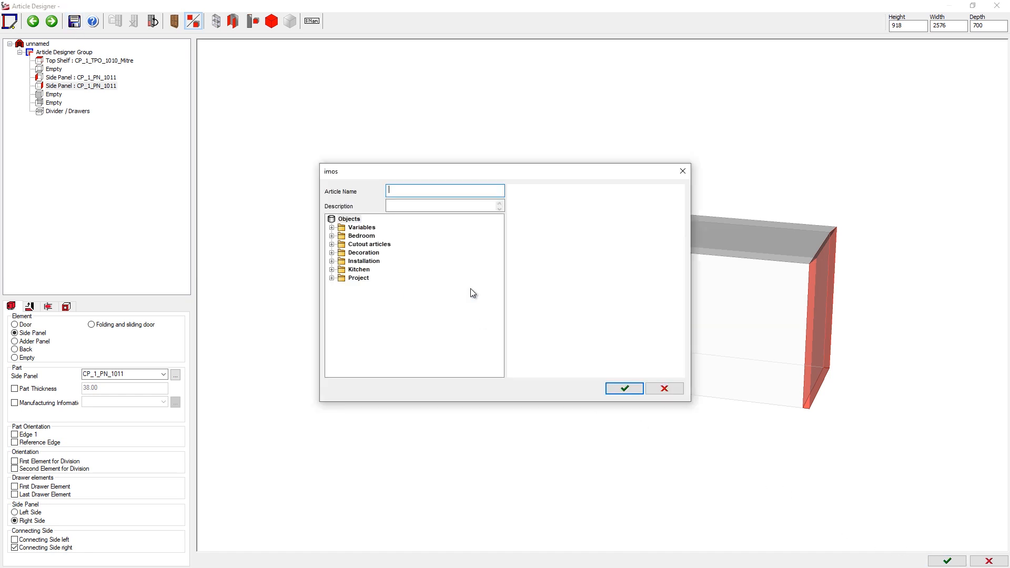
double_click(359, 278)
left_click(375, 286)
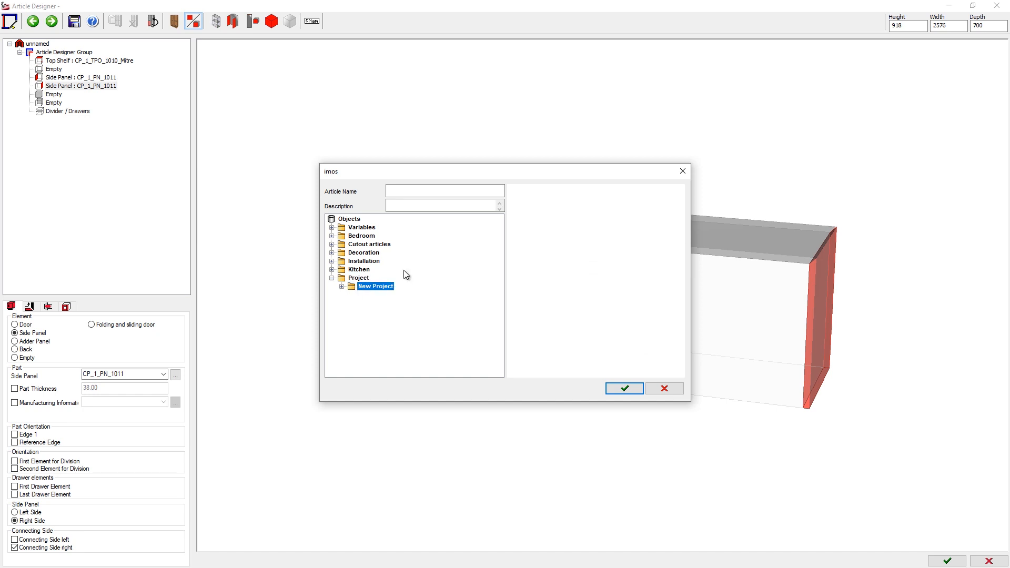
left_click(412, 192)
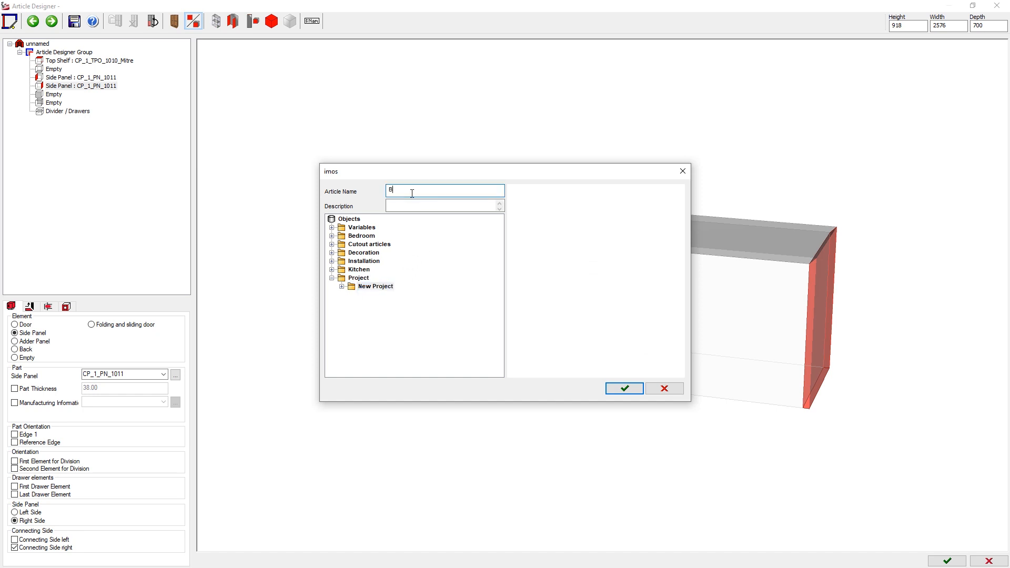
type("Bridge")
left_click(621, 389)
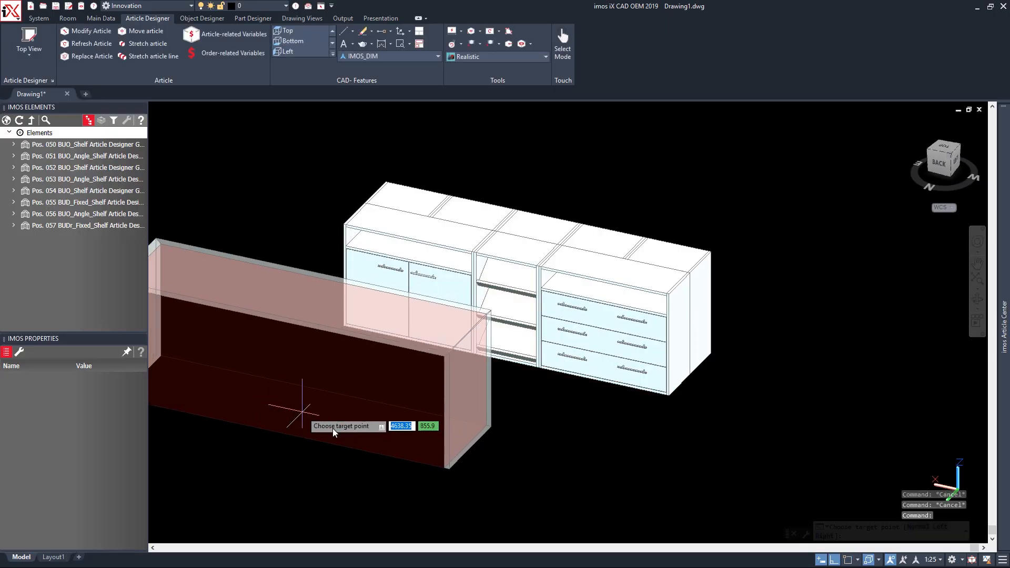
left_click(380, 444)
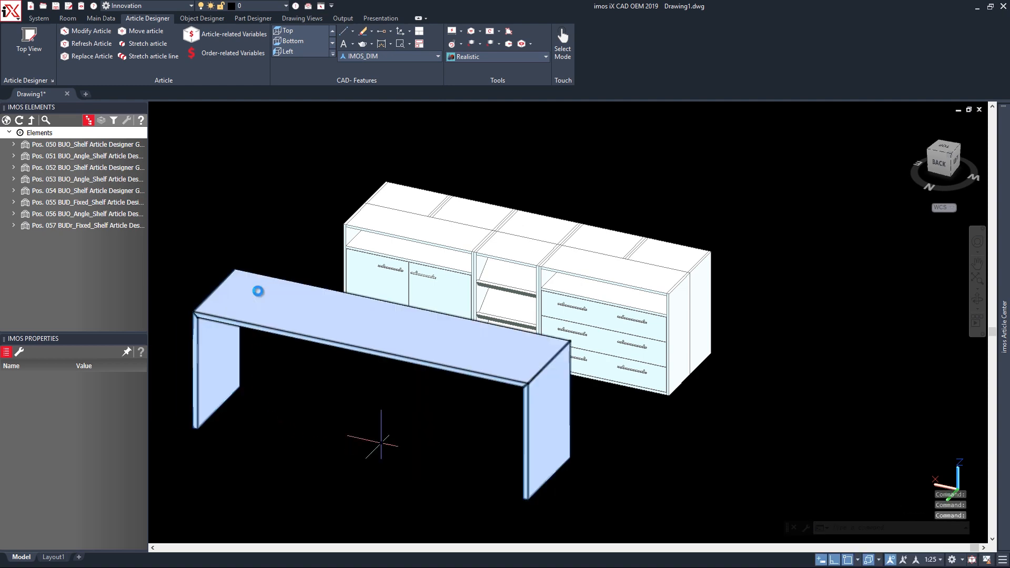
Display the model in 2D Wireframe and move the Bridge article from its top side midpoint onto the cabinet block so it encloses the cabinets.
left_click(500, 57)
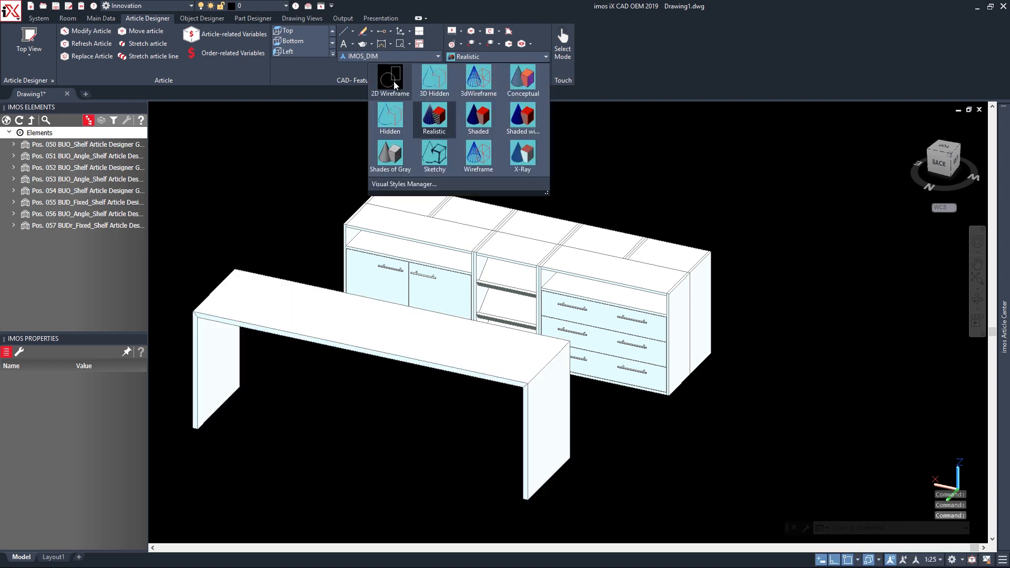
left_click(398, 84)
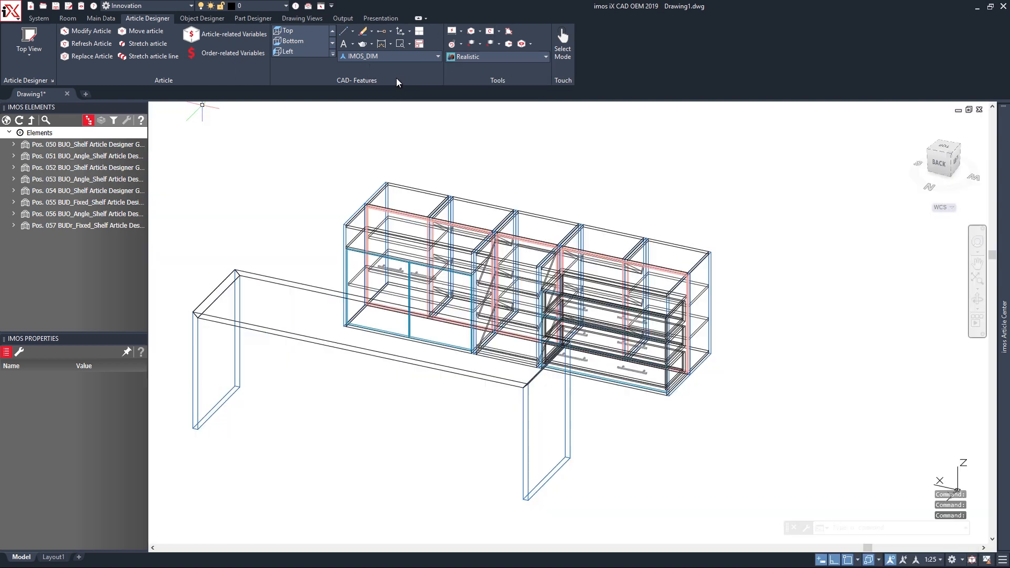
left_click(221, 309)
type("m")
key("Return")
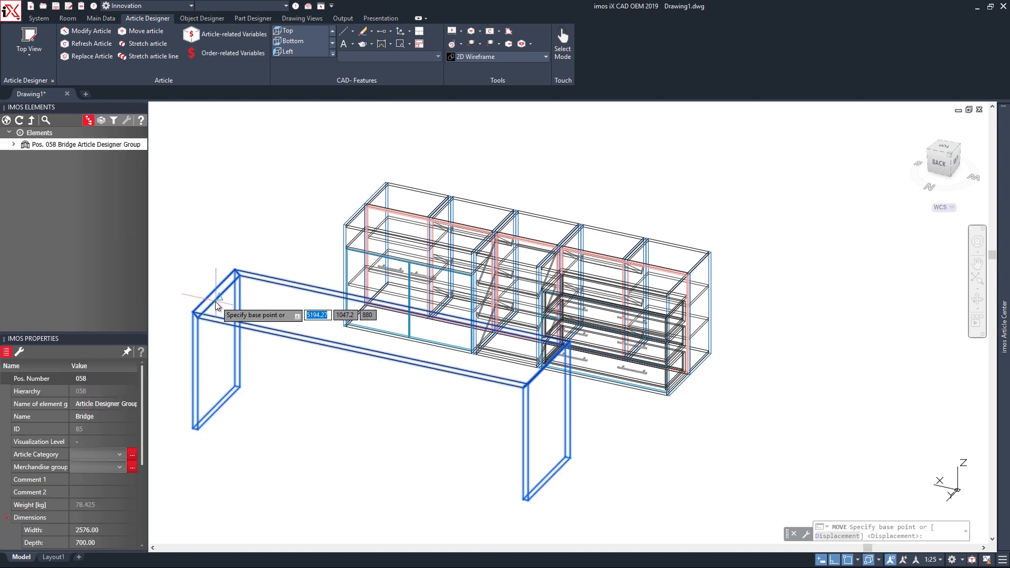
left_click(221, 305)
scroll(373, 197, "up", 8)
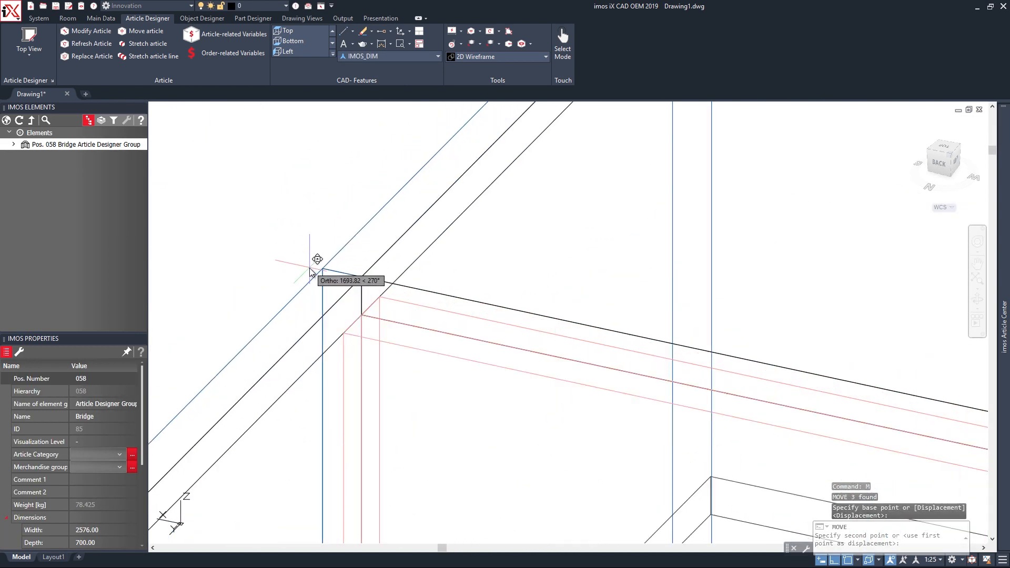
left_click(322, 248)
scroll(322, 248, "down", 8)
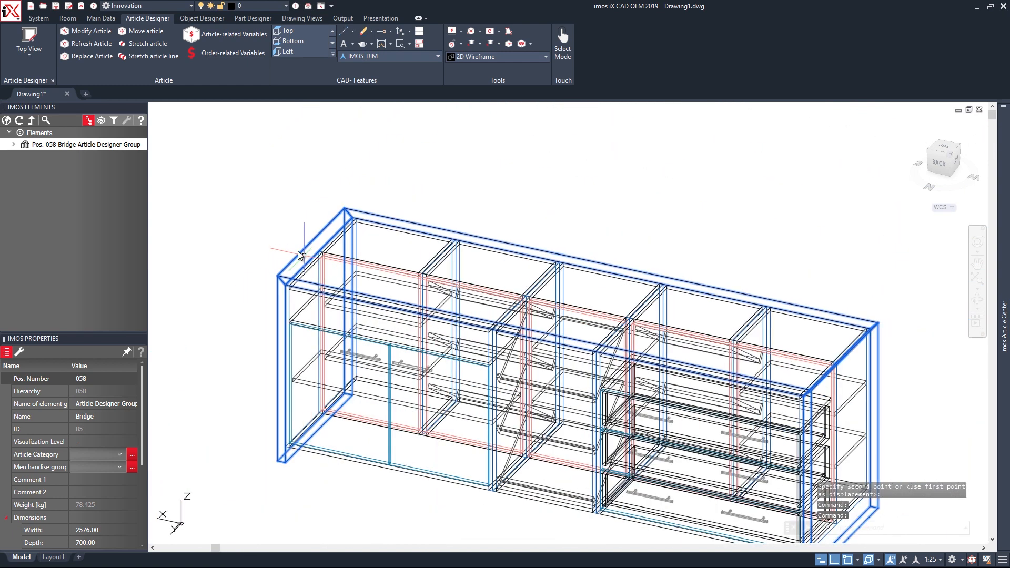
scroll(247, 189, "down", 1)
Set the visual style to Realistic and examine the enclosed cabinets from the door and drawer side.
left_click(545, 56)
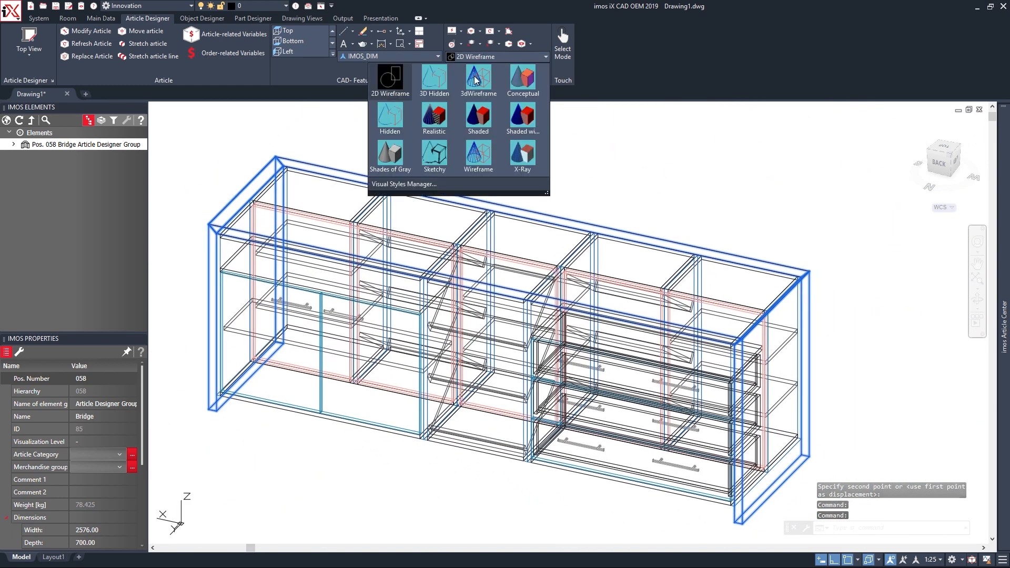
left_click(434, 120)
middle_click_drag(398, 496, 463, 483, "shift")
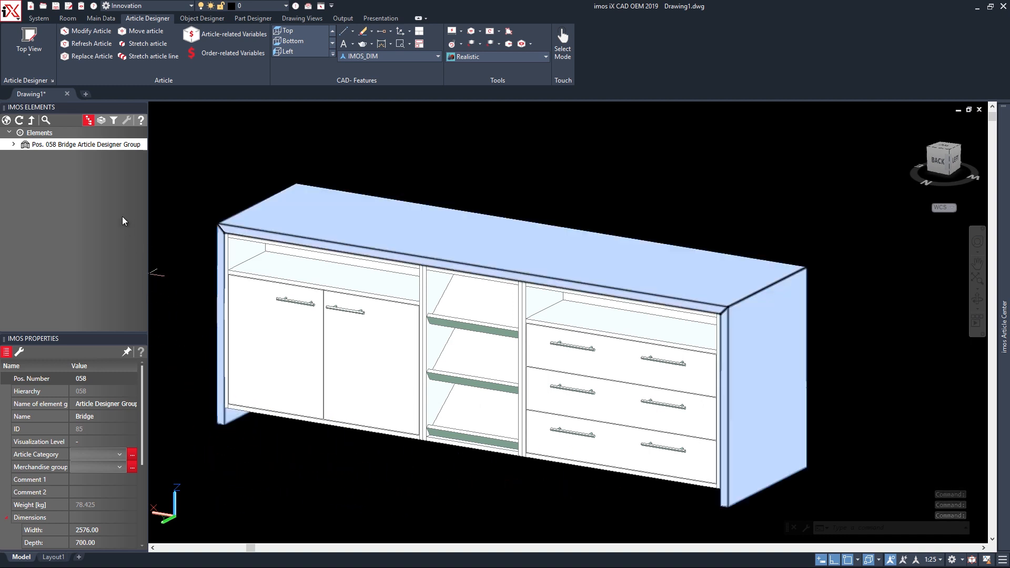
Add one contiguous base beneath the door, angled-shelf and drawer cabinets on the side with handles.
left_click(6, 122)
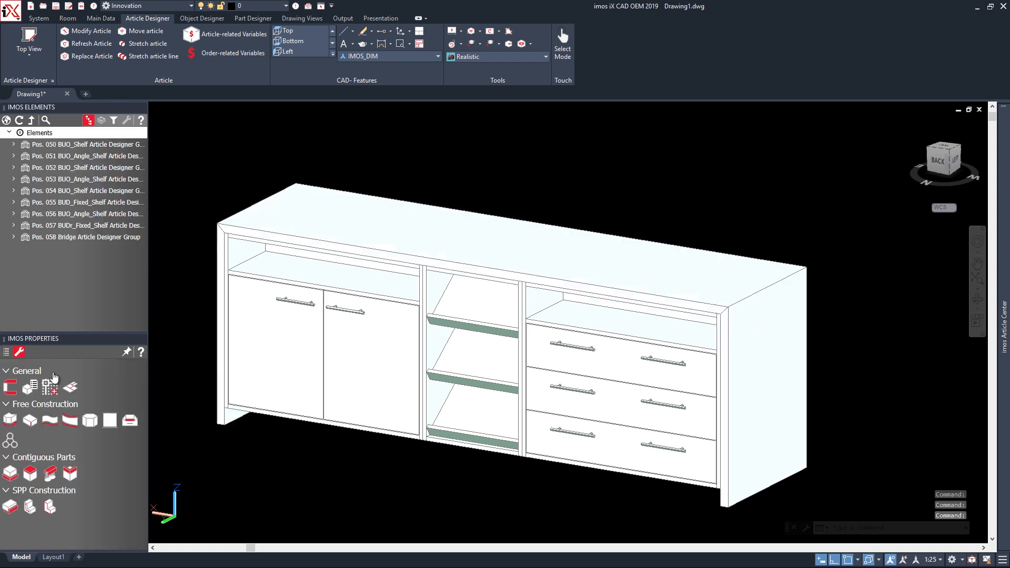
left_click(9, 474)
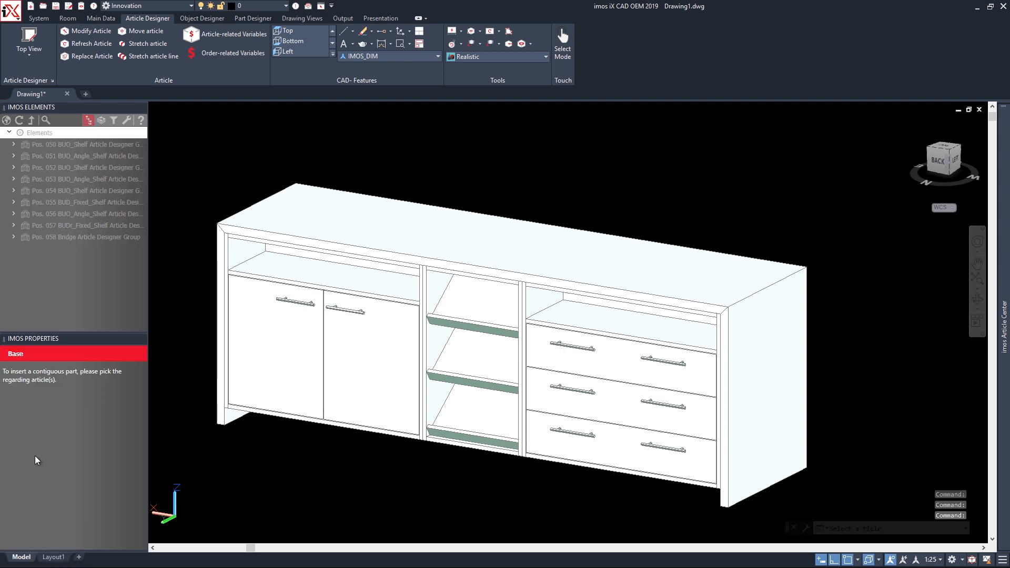
left_click(314, 405)
left_click(482, 438)
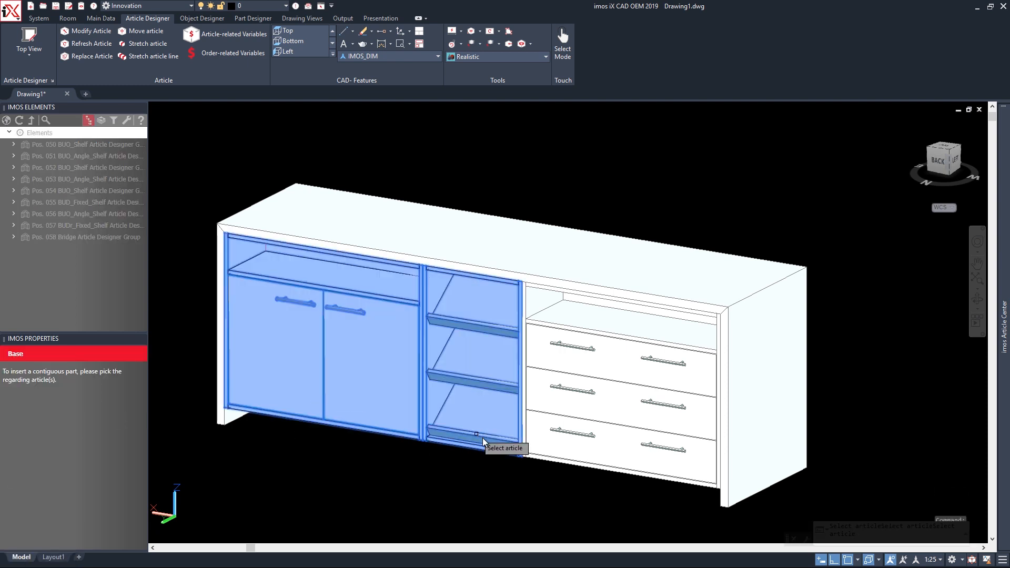
left_click(573, 453)
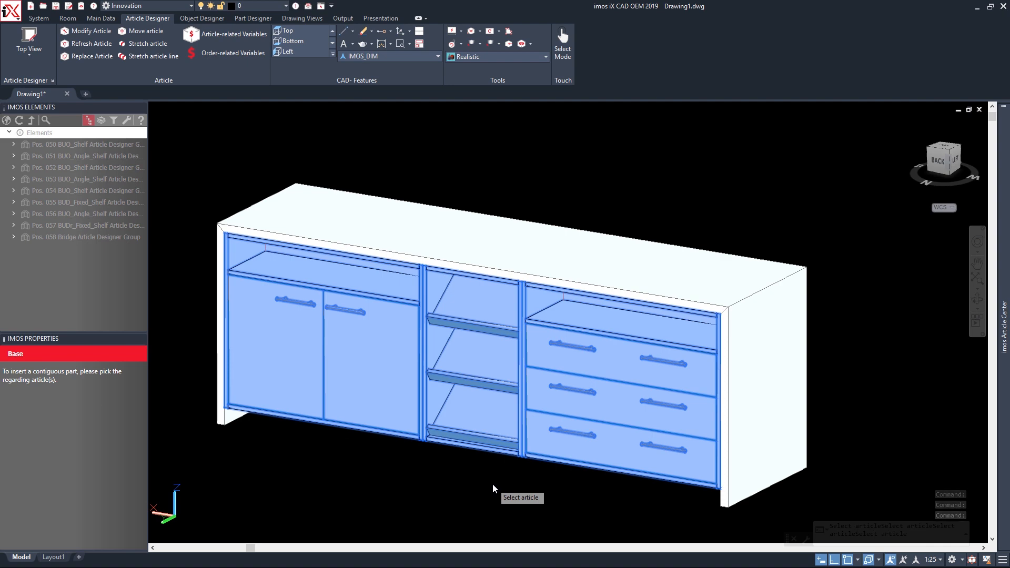
key("Return")
scroll(228, 439, "up", 5)
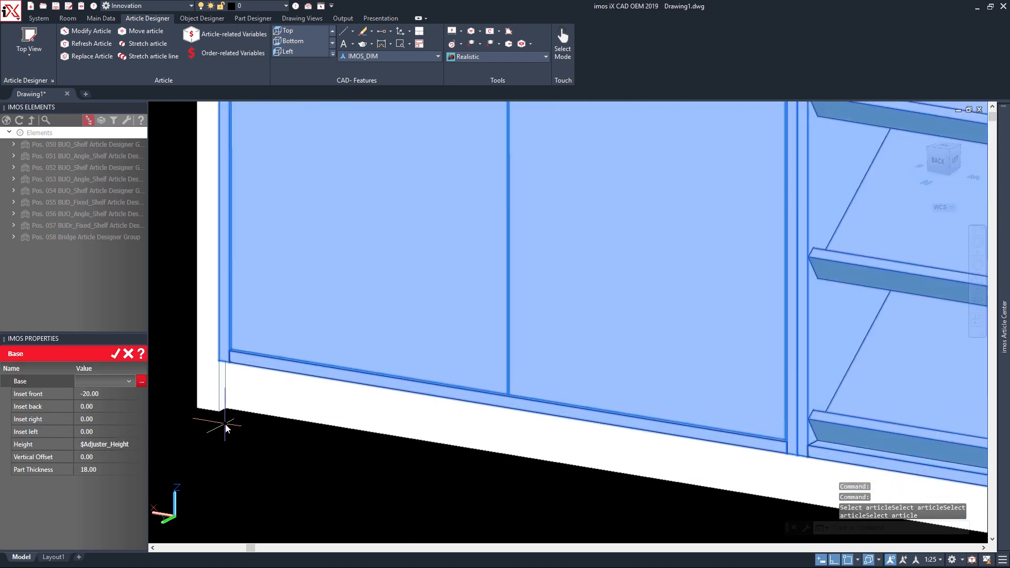
scroll(236, 431, "down", 2)
middle_click_drag(304, 460, 349, 398, "shift")
middle_click_drag(489, 429, 236, 429, "shift")
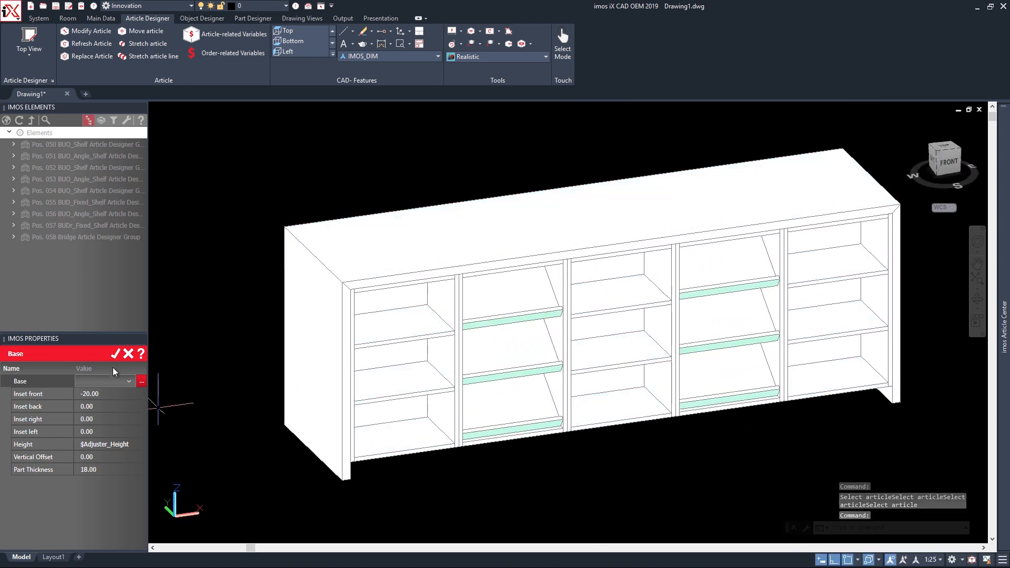
left_click(118, 355)
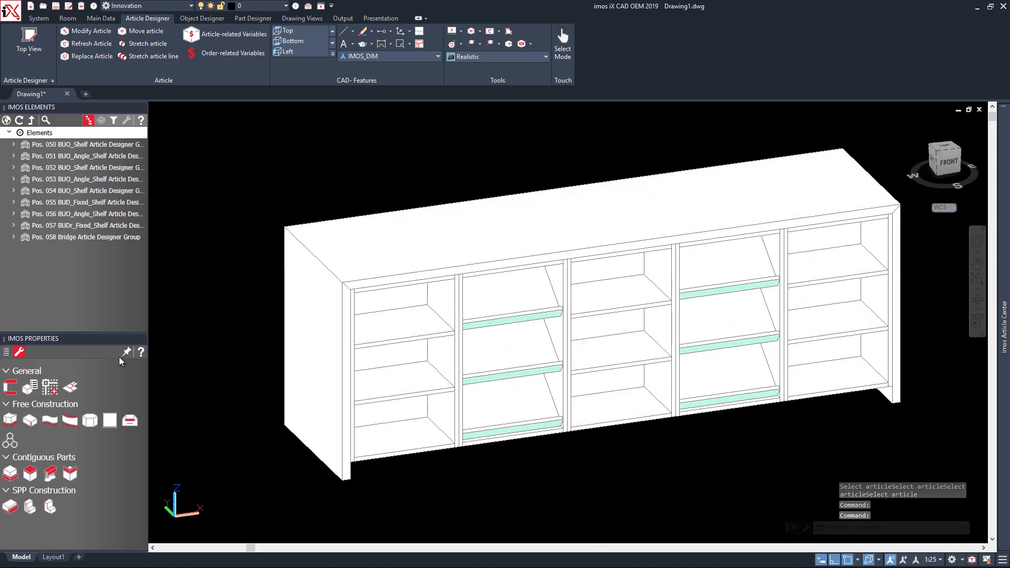
Add one contiguous base beneath the five open shelf cabinets on the opposite side of the block.
left_click(10, 474)
left_click(390, 456)
left_click(498, 440)
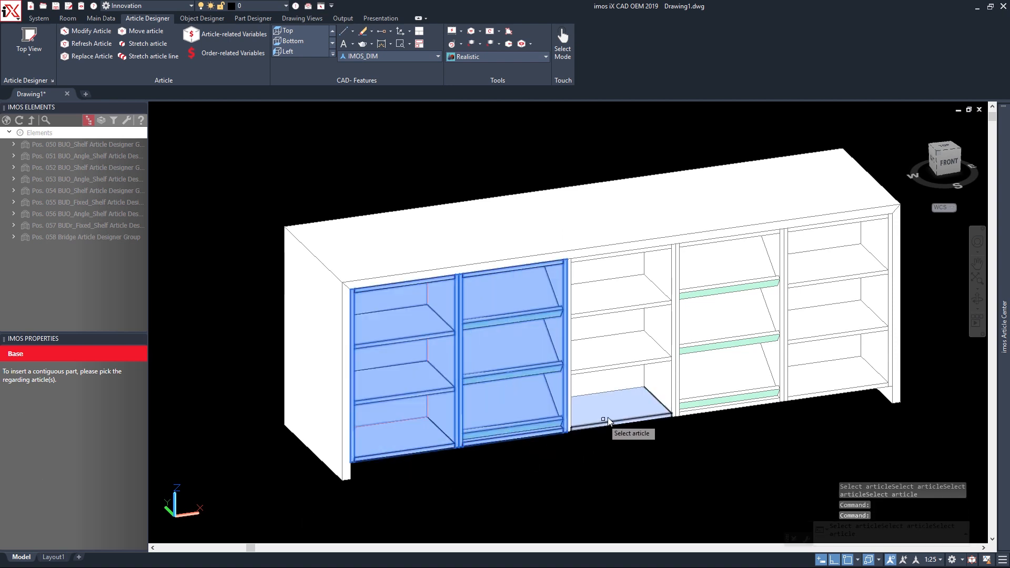
left_click(611, 406)
left_click(722, 413)
left_click(798, 399)
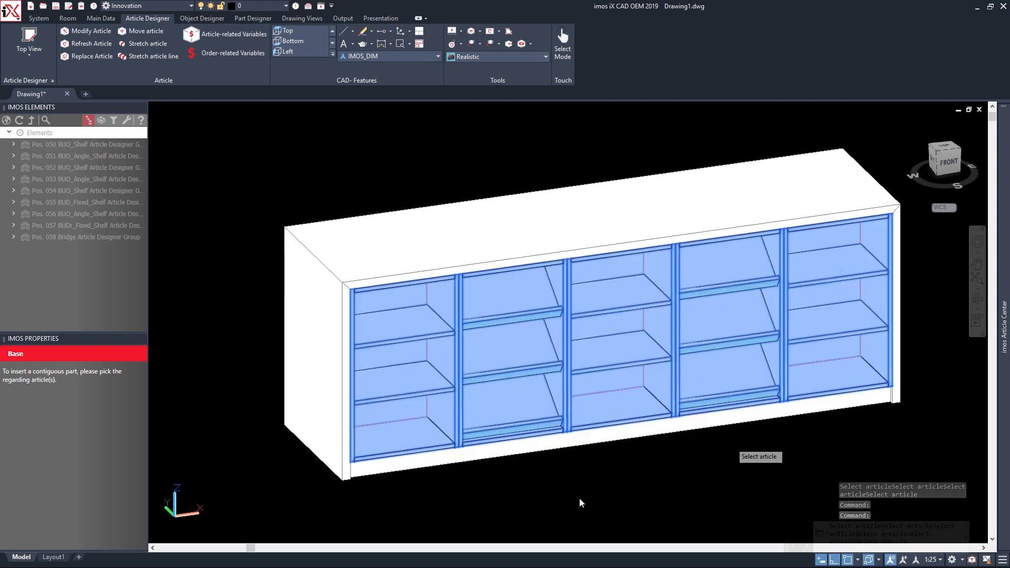
key("Return")
middle_click_drag(244, 520, 473, 424, "shift")
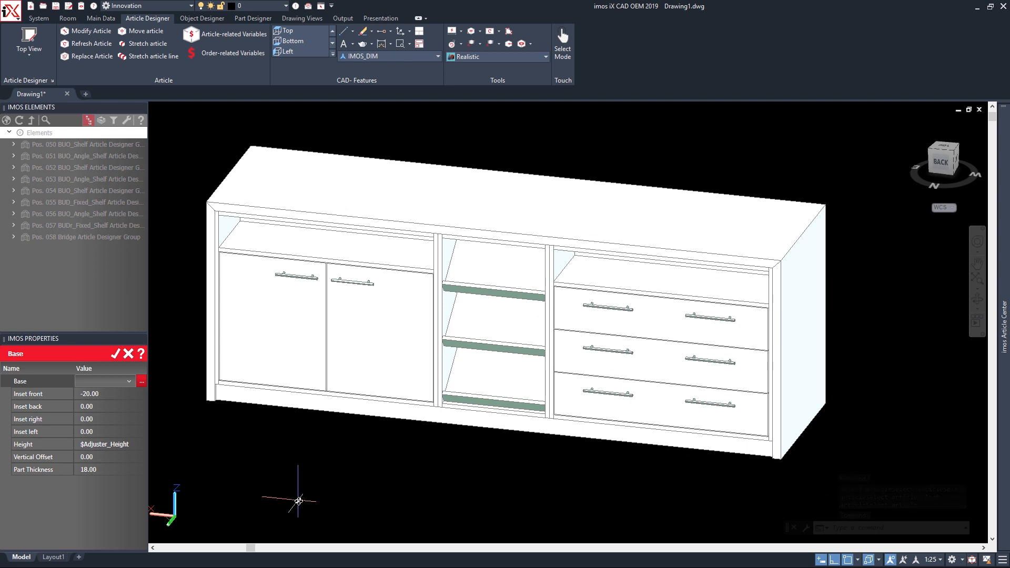
left_click(113, 353)
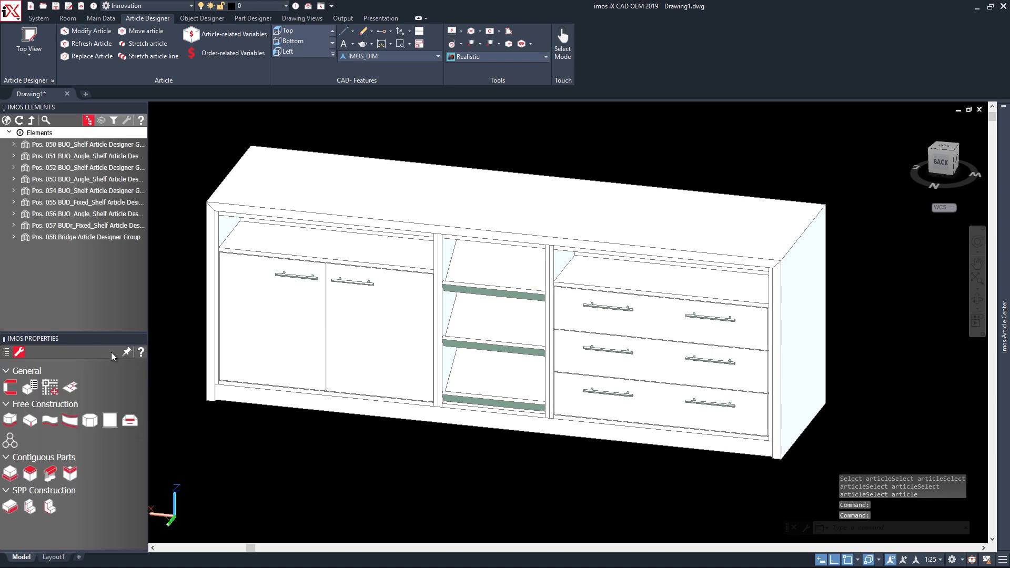
Switch to 2D Wireframe and show the whole assembly in top view, rotated so north points up.
left_click(471, 58)
left_click(396, 72)
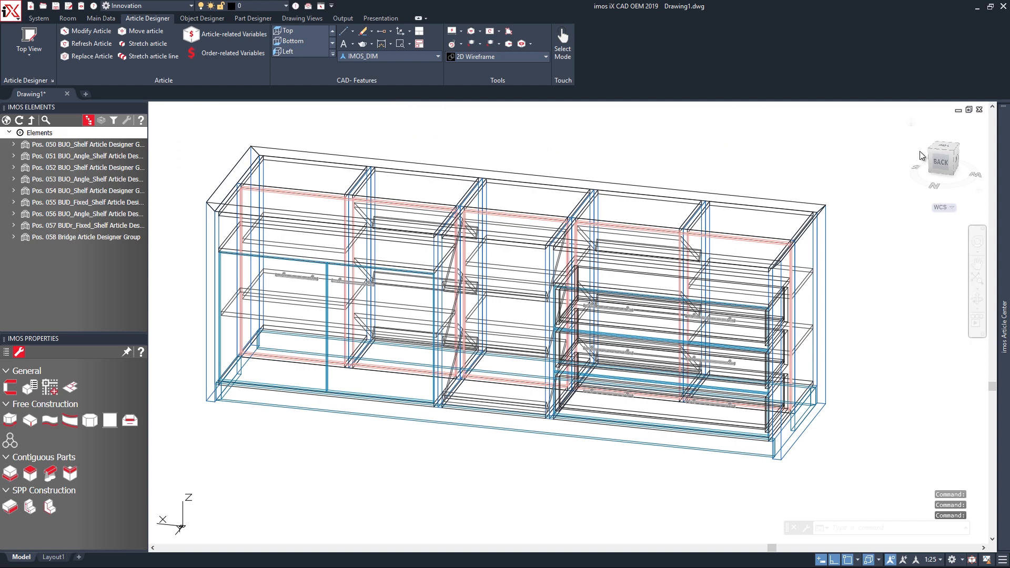
left_click(942, 151)
left_click(982, 135)
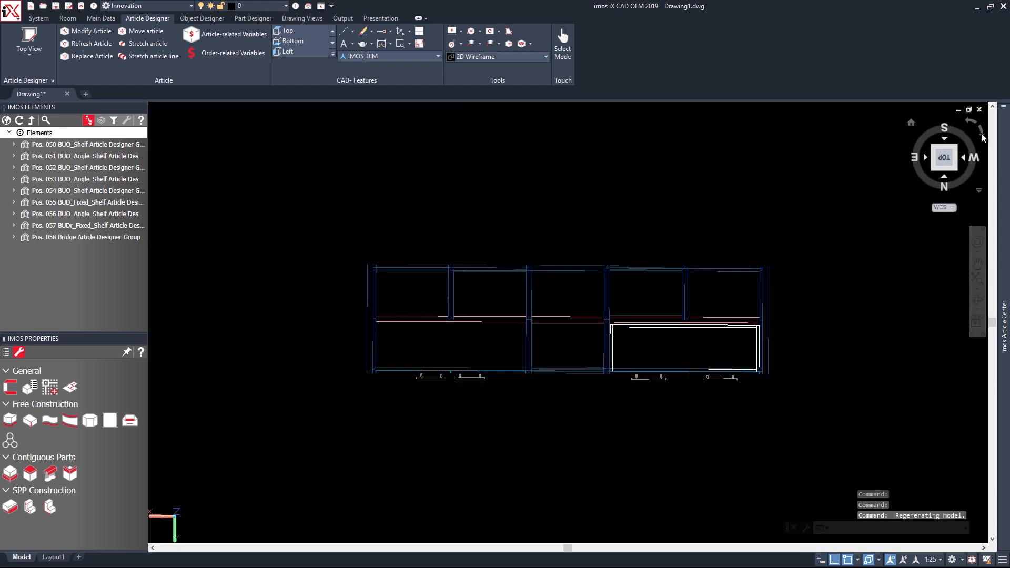
left_click(984, 140)
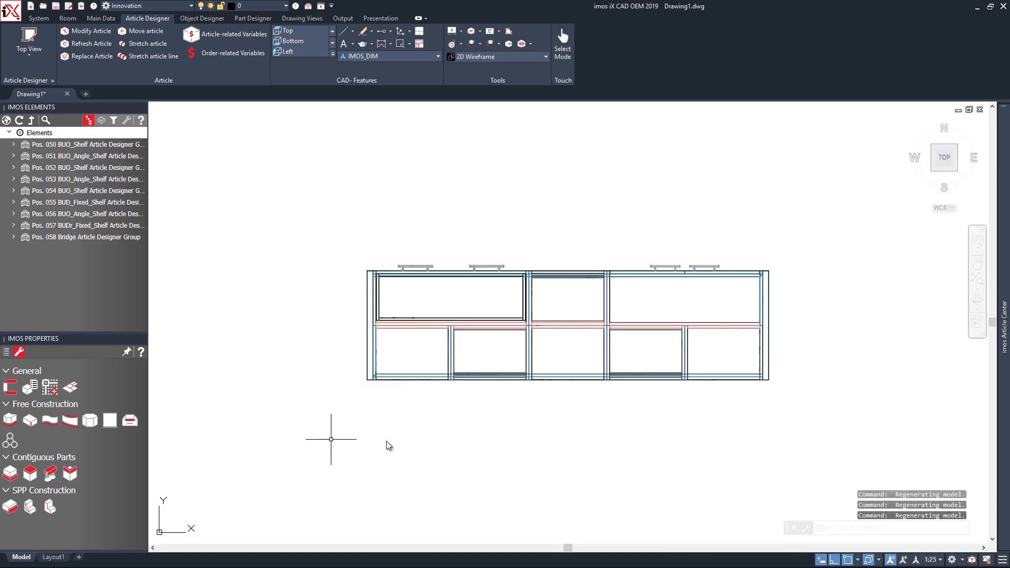
scroll(512, 406, "up", 2)
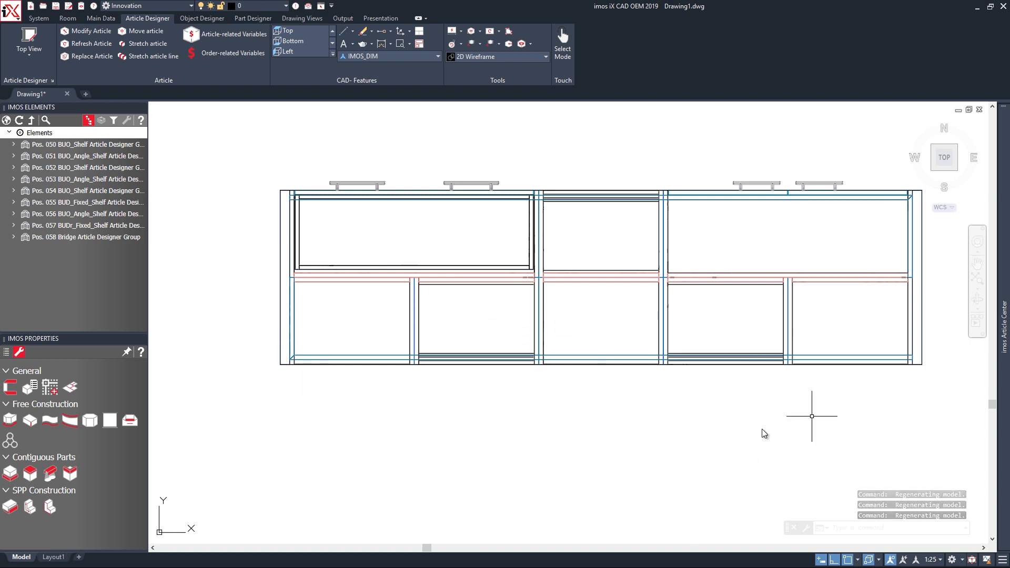
middle_click_drag(400, 452, 348, 436)
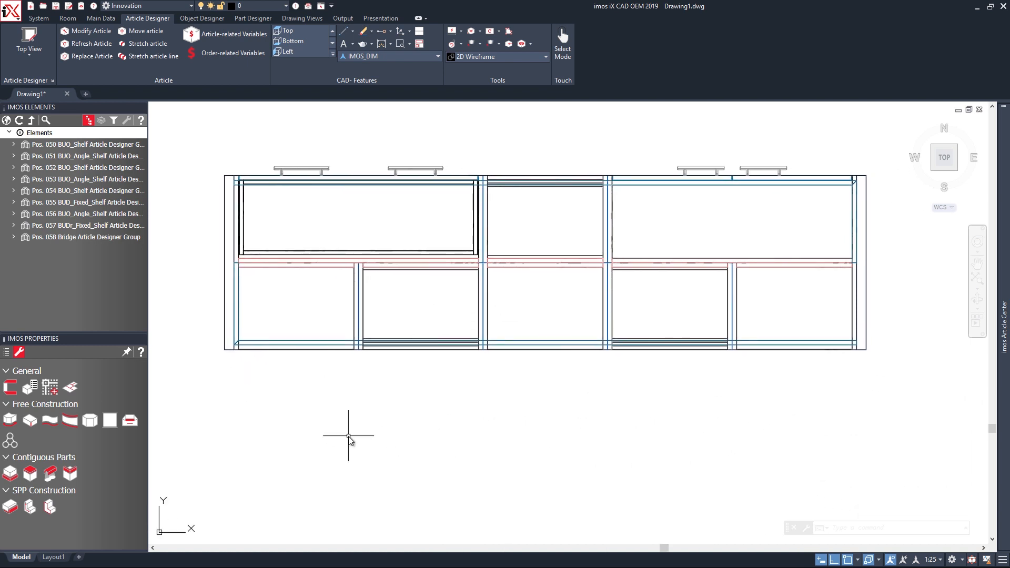
Draw a polyline arc with radius 15000 between the two outer corners of the block on the open-shelf side, bulging outward.
type("l")
key("Return")
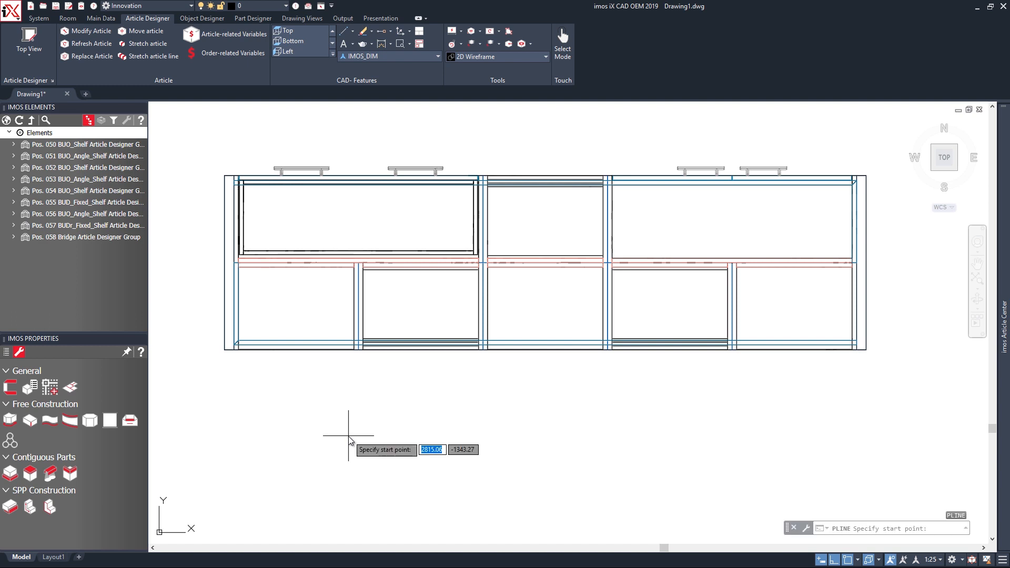
left_click(225, 351)
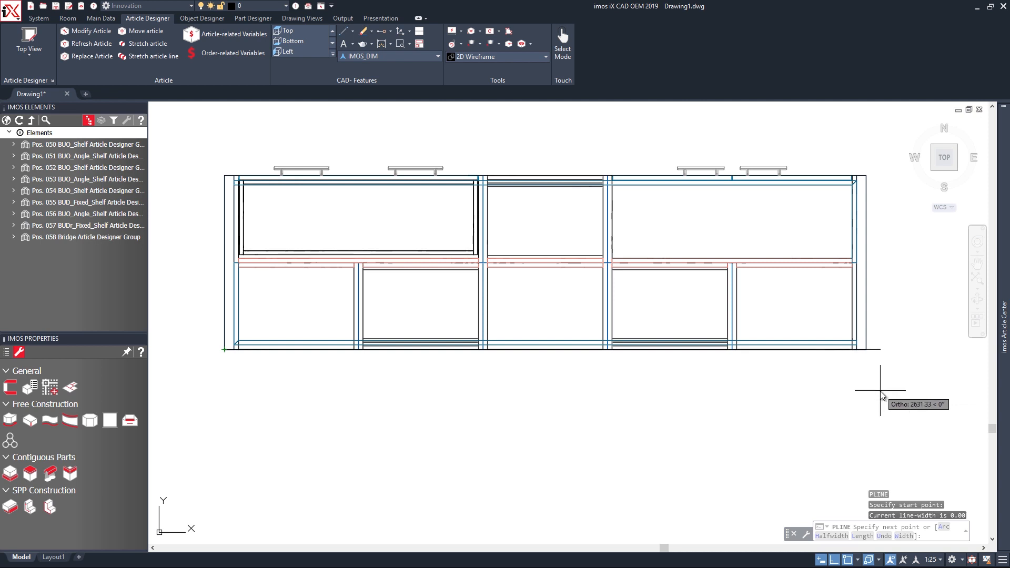
type("a")
key("Return")
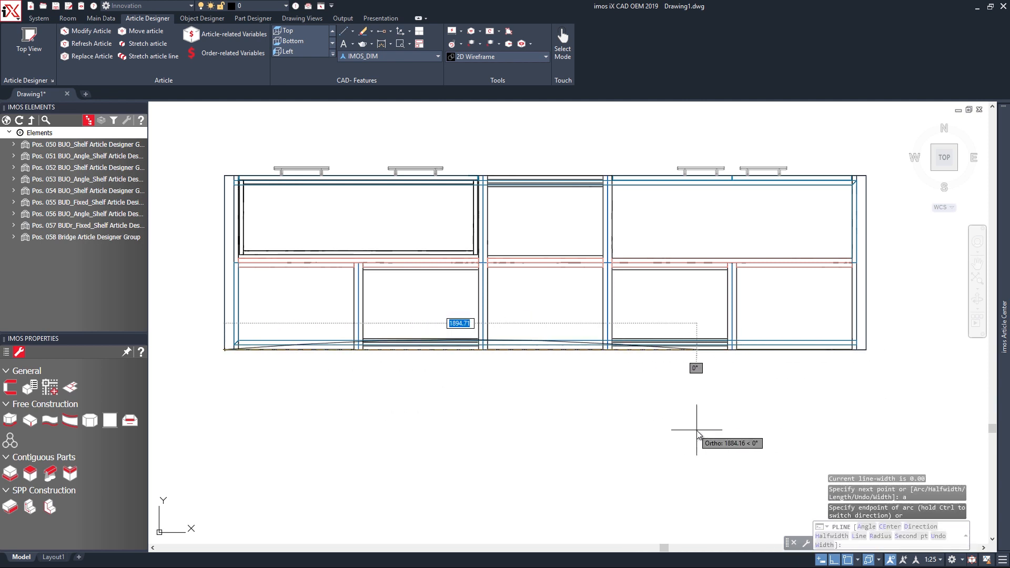
type("a")
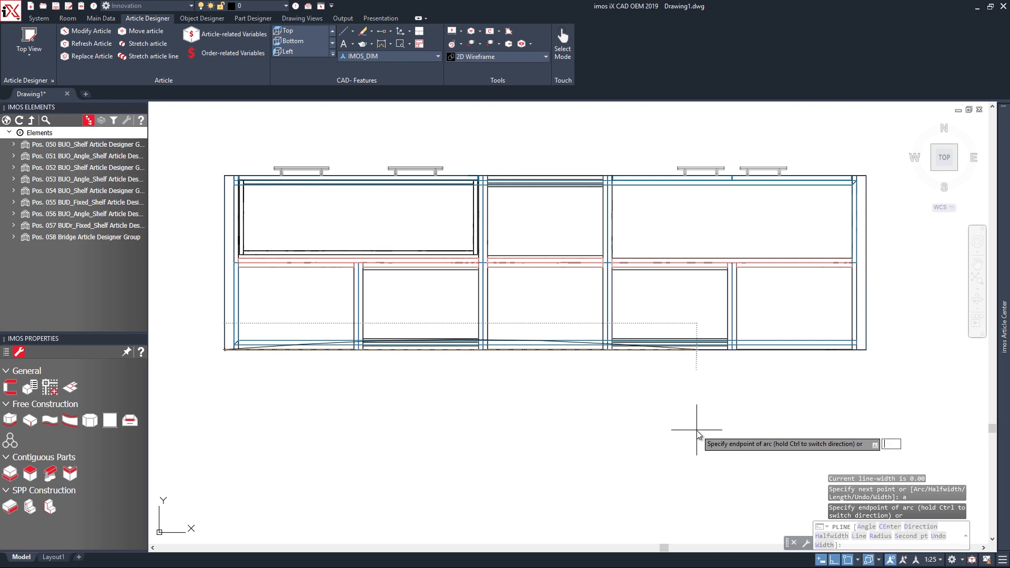
type("r")
key("Return")
type("150")
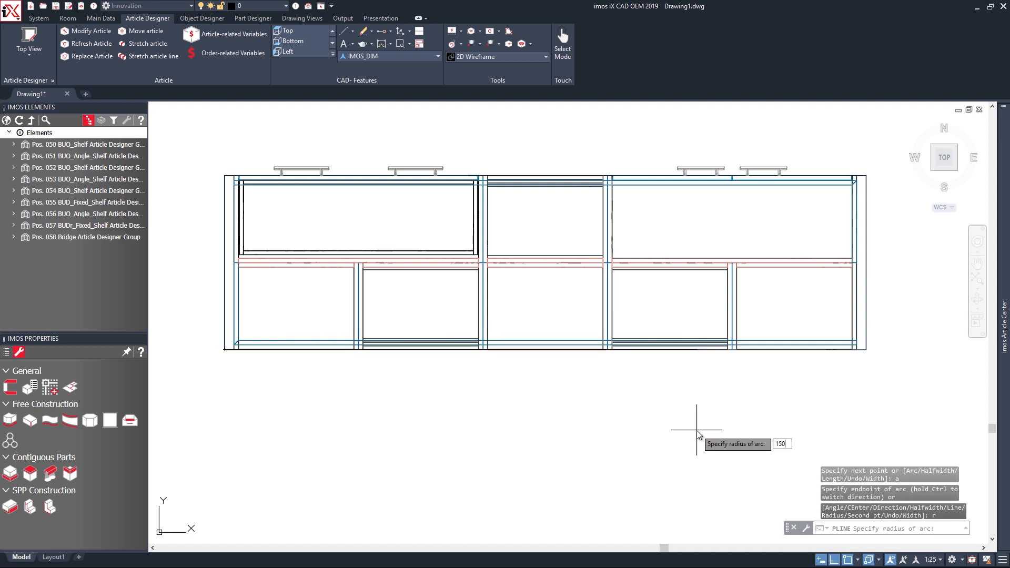
type("00")
key("Return")
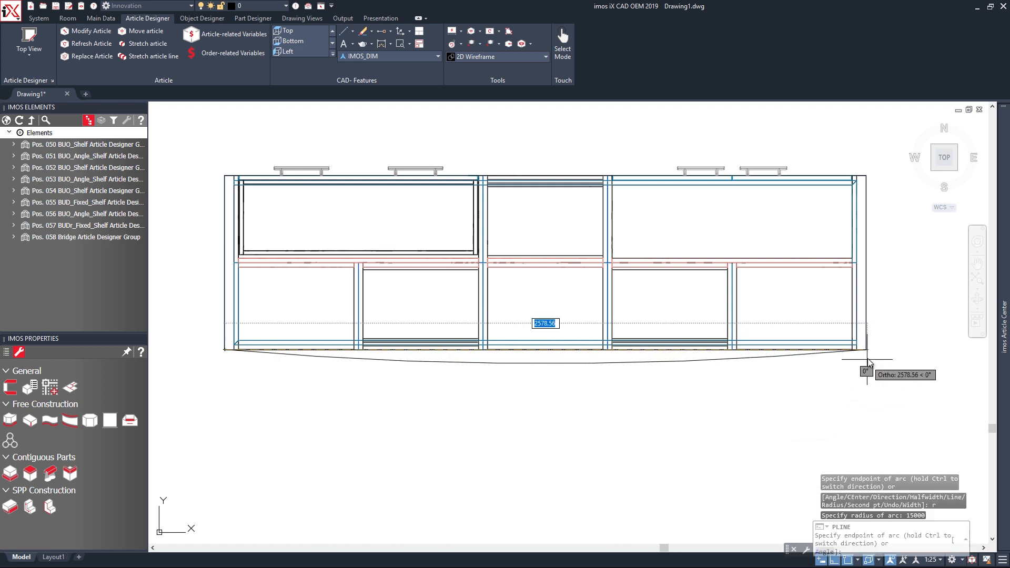
scroll(866, 343, "up", 4)
scroll(866, 341, "down", 4)
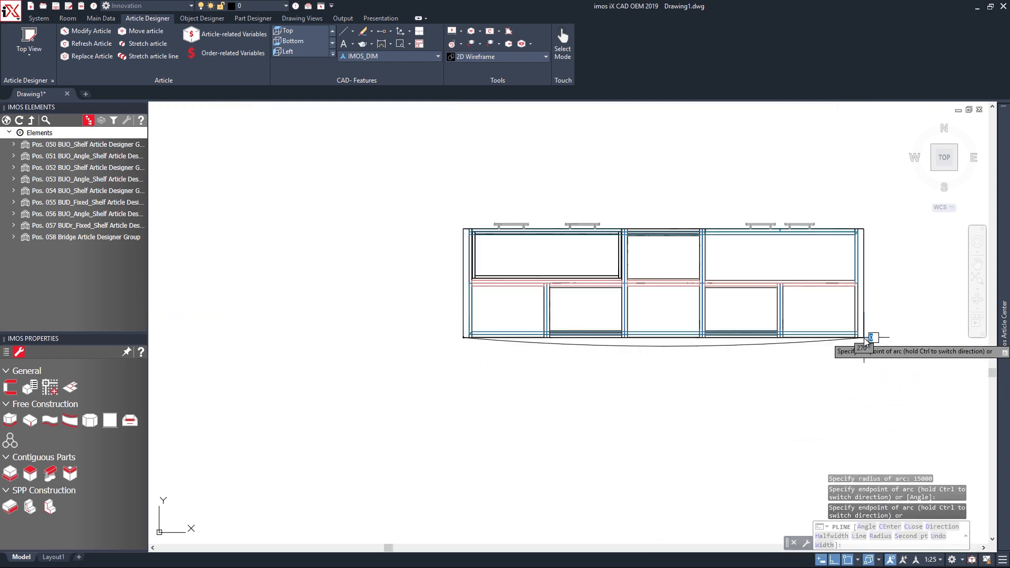
left_click(461, 331)
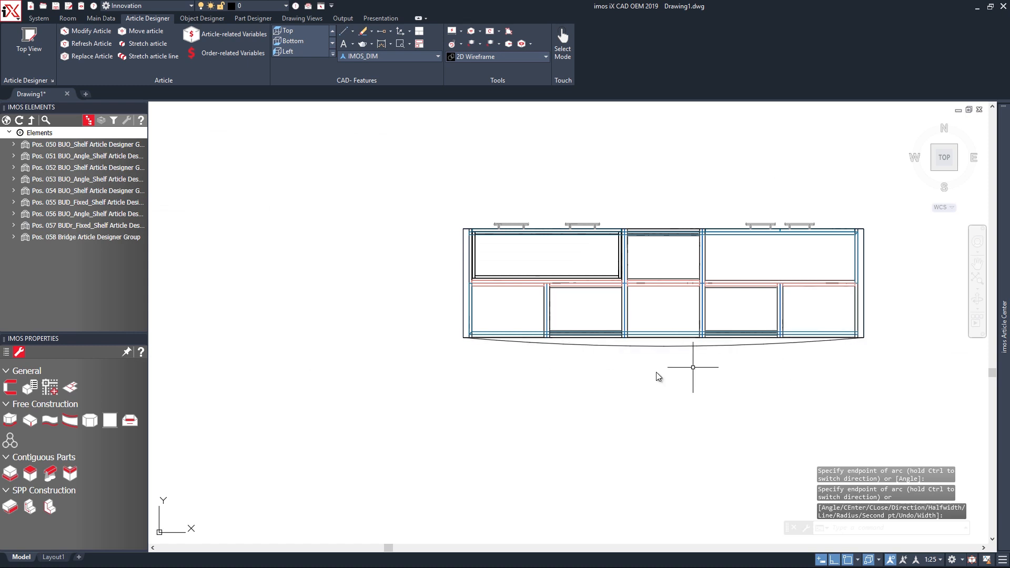
Start selecting edges to modify and pick the Bridge's open-side edges on its west end panel and top.
middle_click_drag(577, 375, 469, 392)
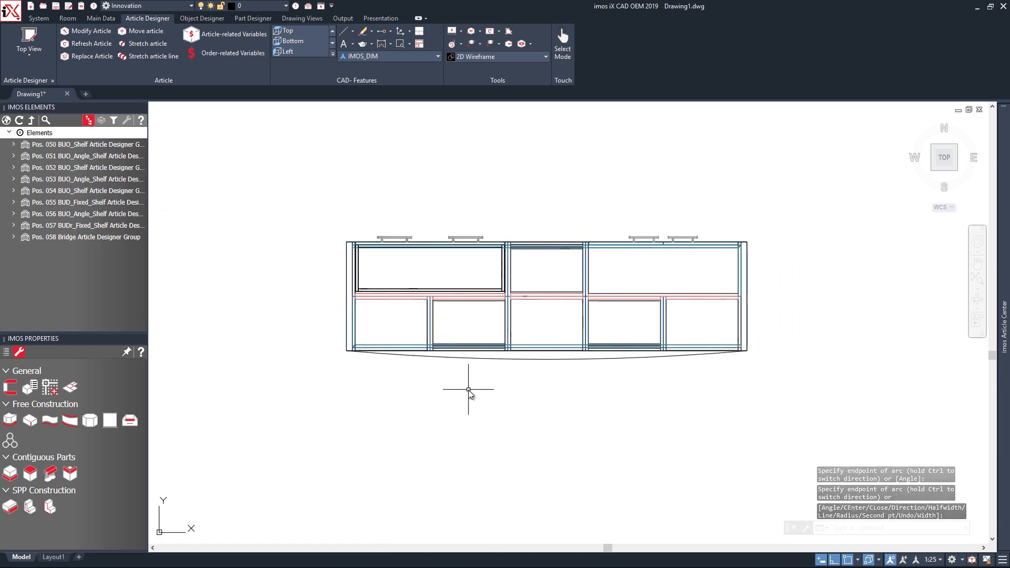
scroll(413, 392, "up", 3)
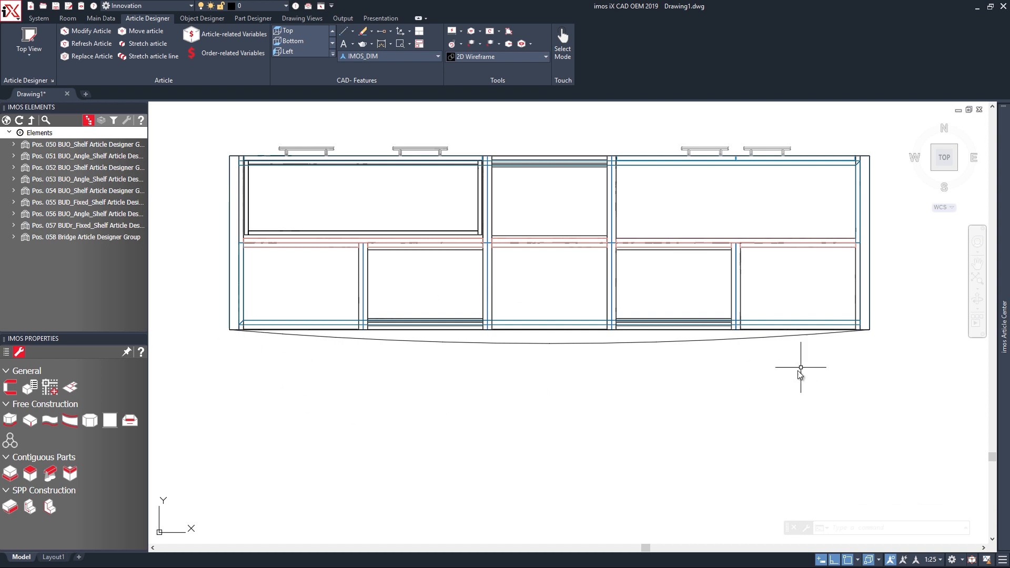
middle_click_drag(399, 410, 449, 380)
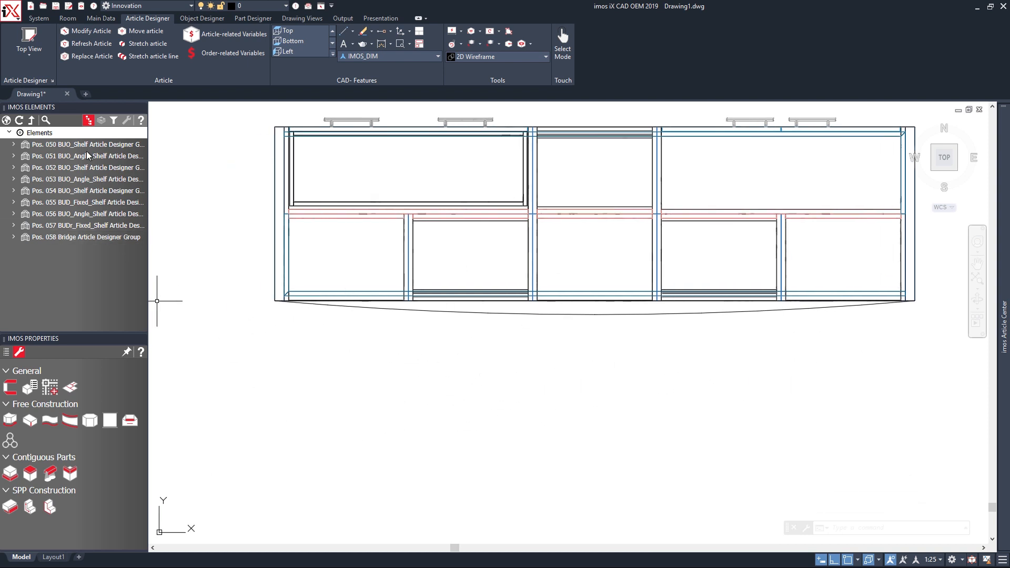
mouse_move(221, 306)
middle_mouse_down("shift")
mouse_move(257, 372)
mouse_move(253, 300)
mouse_move(275, 285)
mouse_move(292, 312)
middle_mouse_up("shift")
scroll(292, 313, "down", 3)
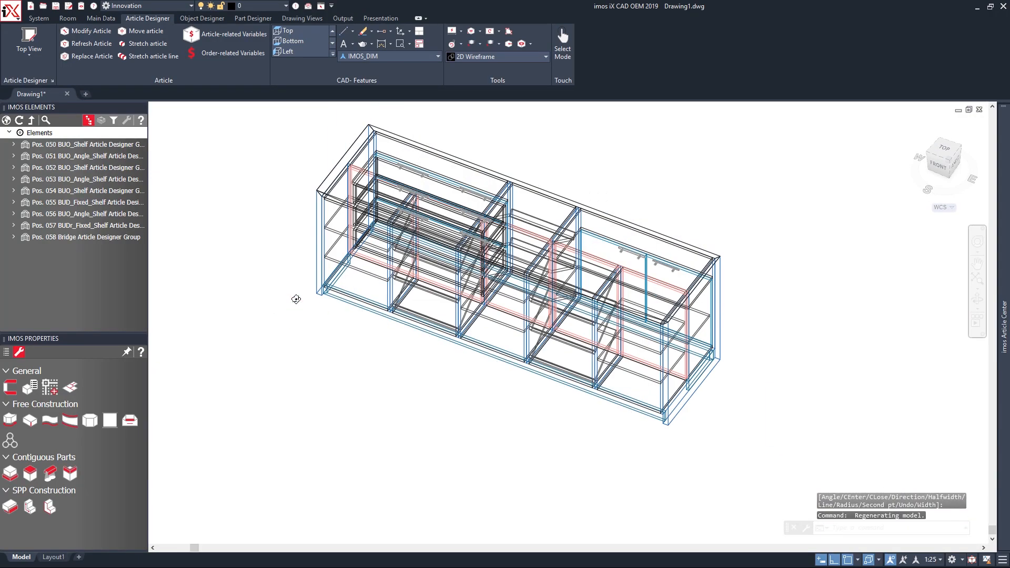
scroll(296, 299, "up", 4)
right_click(258, 345)
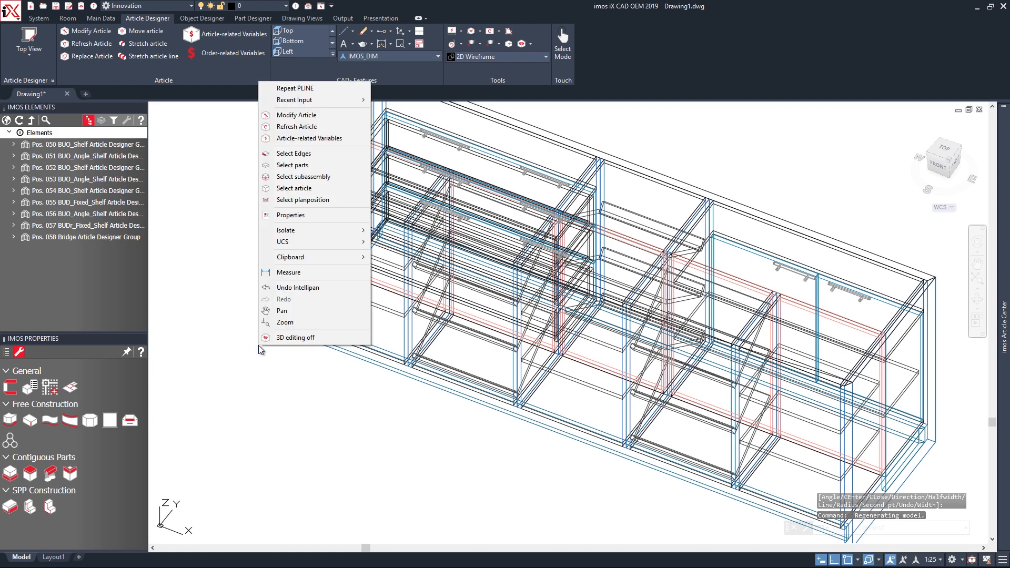
left_click(282, 153)
left_click(291, 256)
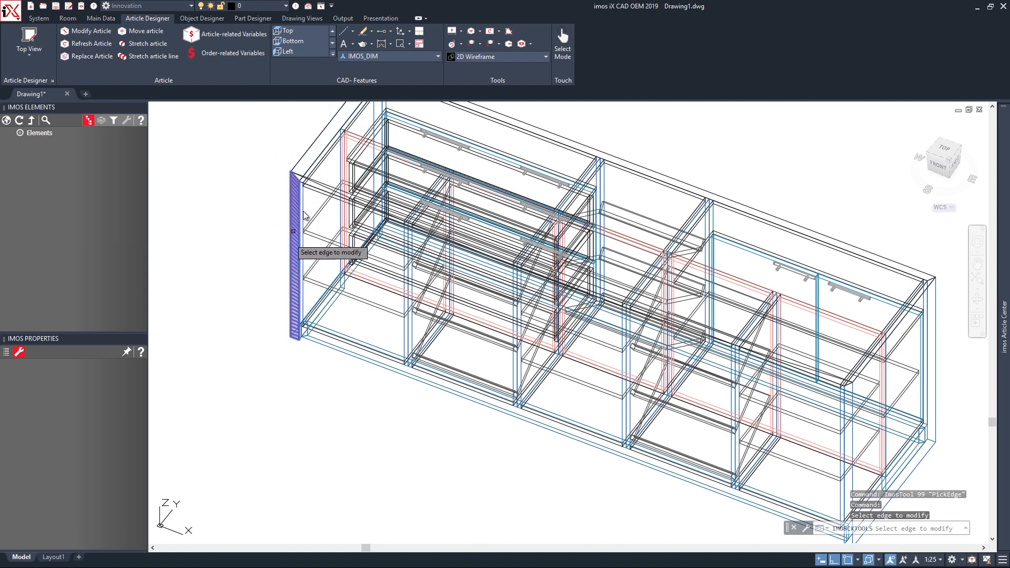
scroll(305, 176, "up", 8)
left_click(375, 213)
scroll(394, 225, "down", 8)
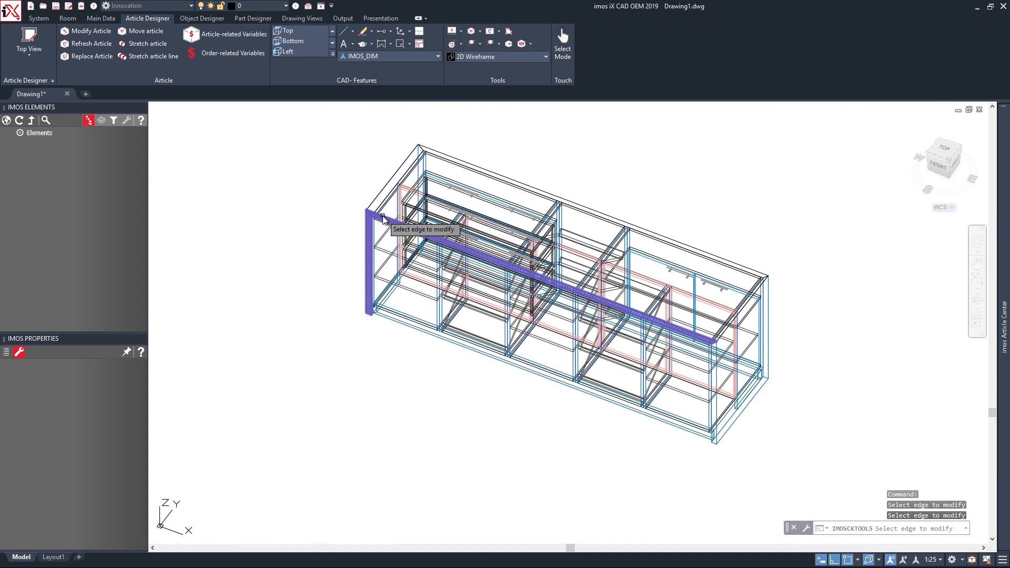
Add the Bridge's east end panel edge and the front edges of the easternmost shelf cabinet's outer side, bottom, shelves and top to the selection.
scroll(737, 431, "up", 10)
left_click(697, 310)
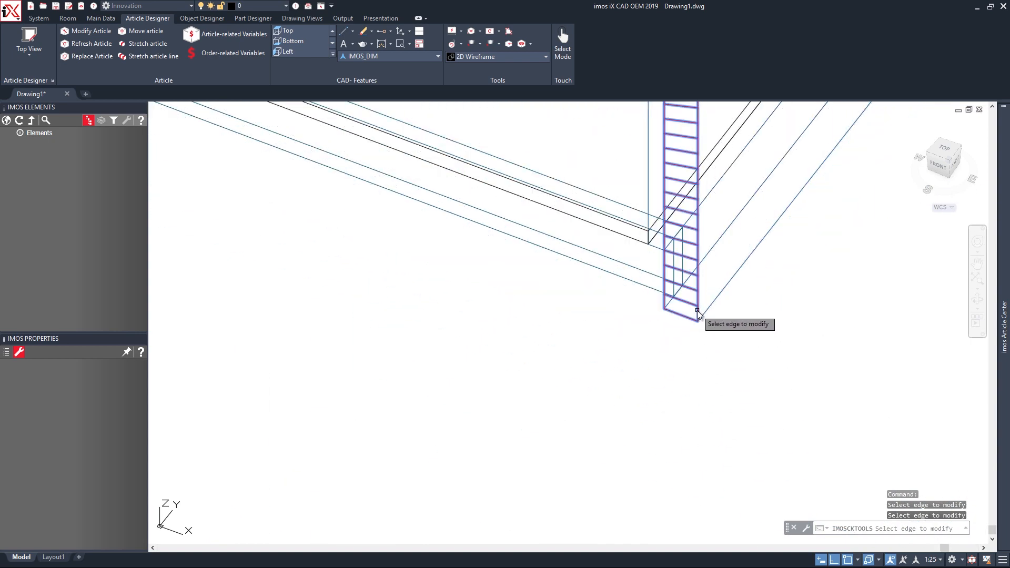
scroll(696, 311, "down", 3)
scroll(685, 292, "up", 5)
scroll(685, 292, "up", 2)
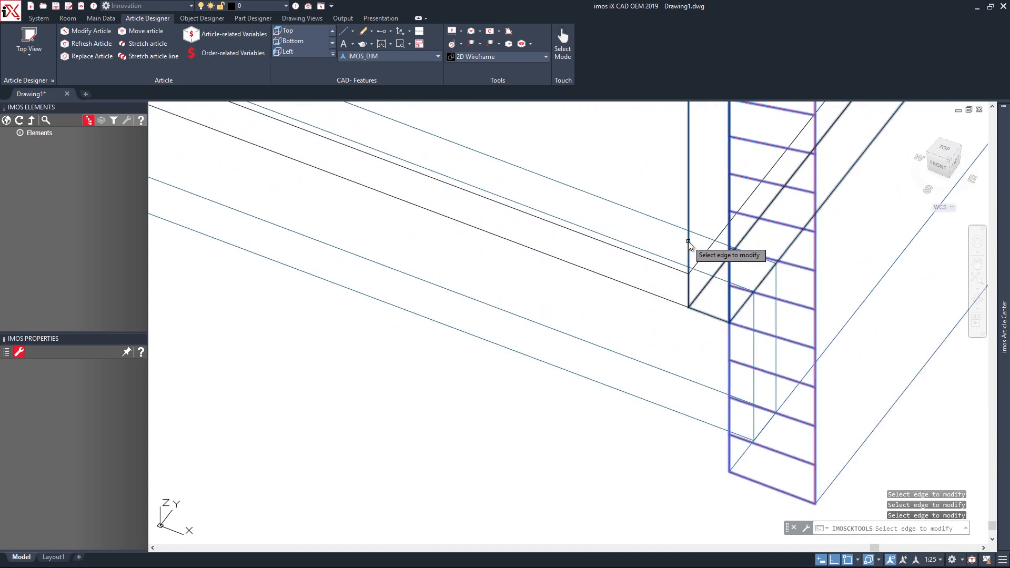
left_click(667, 267)
scroll(669, 267, "down", 6)
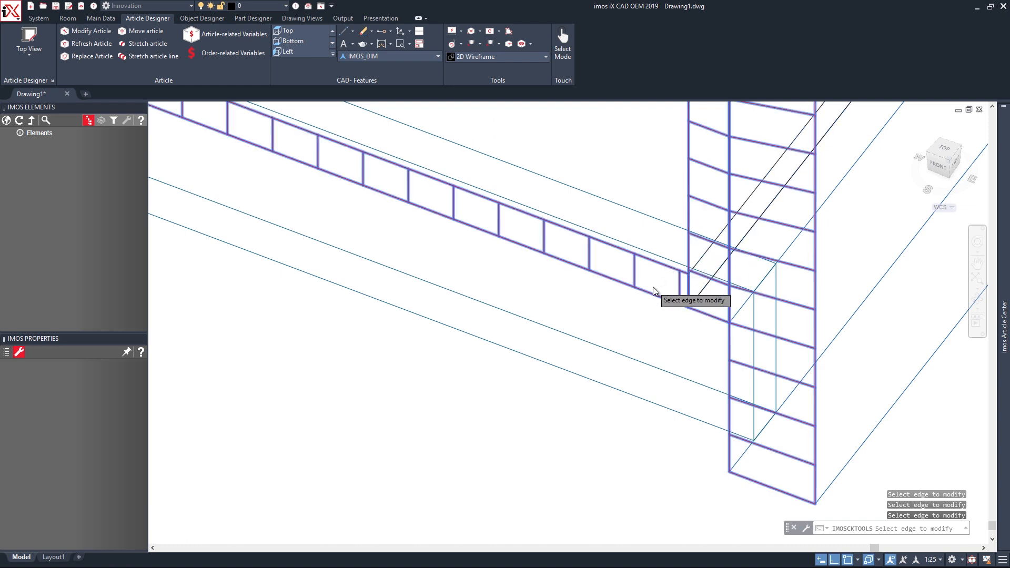
scroll(635, 383, "up", 3)
left_click(654, 332)
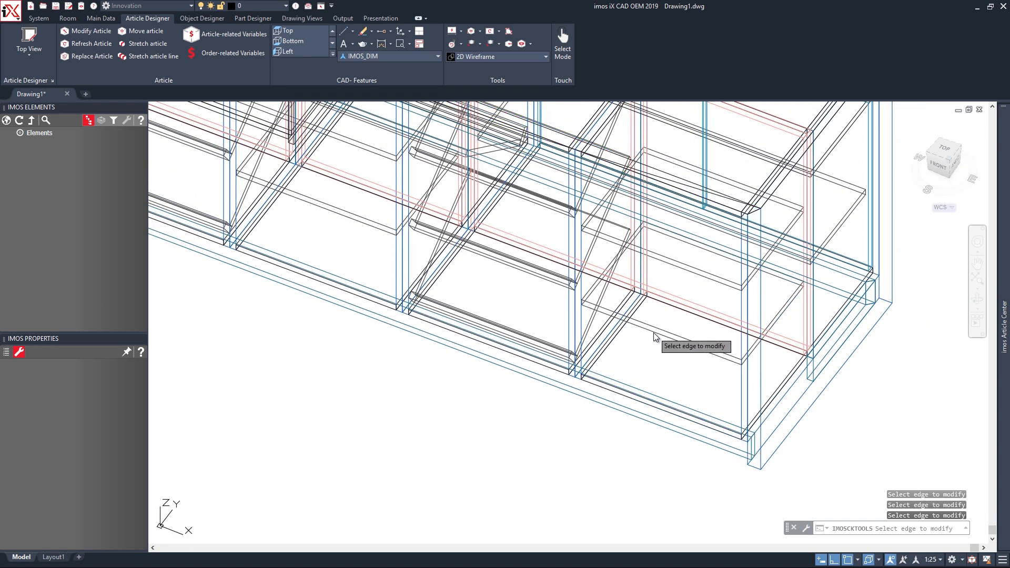
left_click(723, 282)
scroll(715, 287, "up", 5)
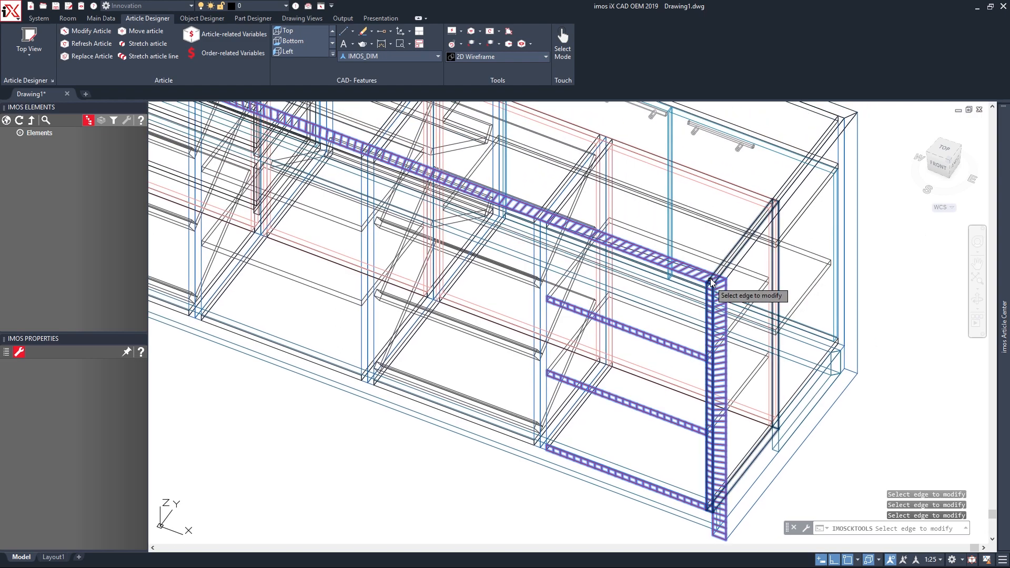
left_click(674, 316)
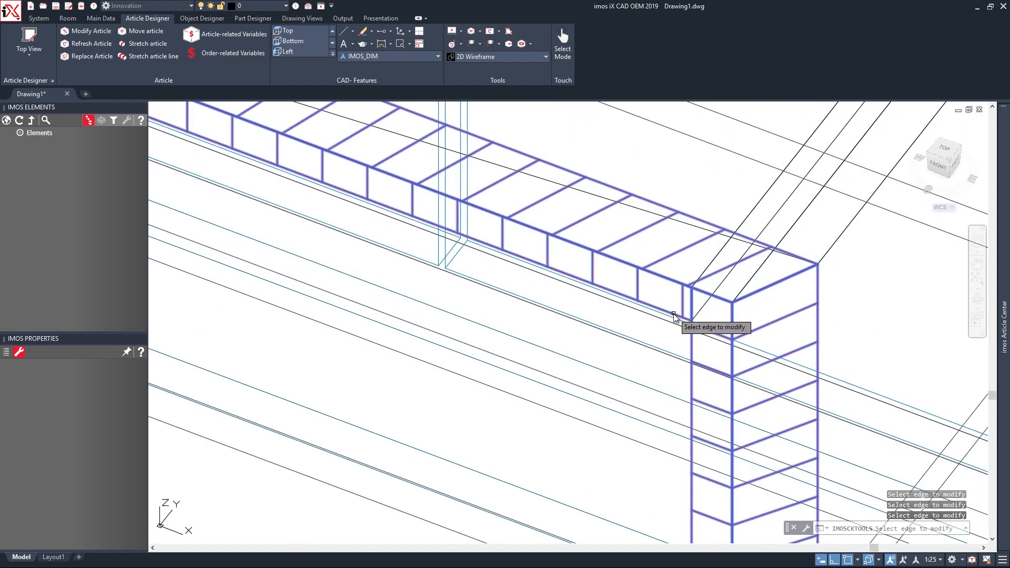
Add the front edges of the adjoining side panels on both sides of the angled-shelf cabinet nearest the east end.
scroll(678, 321, "down", 5)
scroll(564, 320, "up", 6)
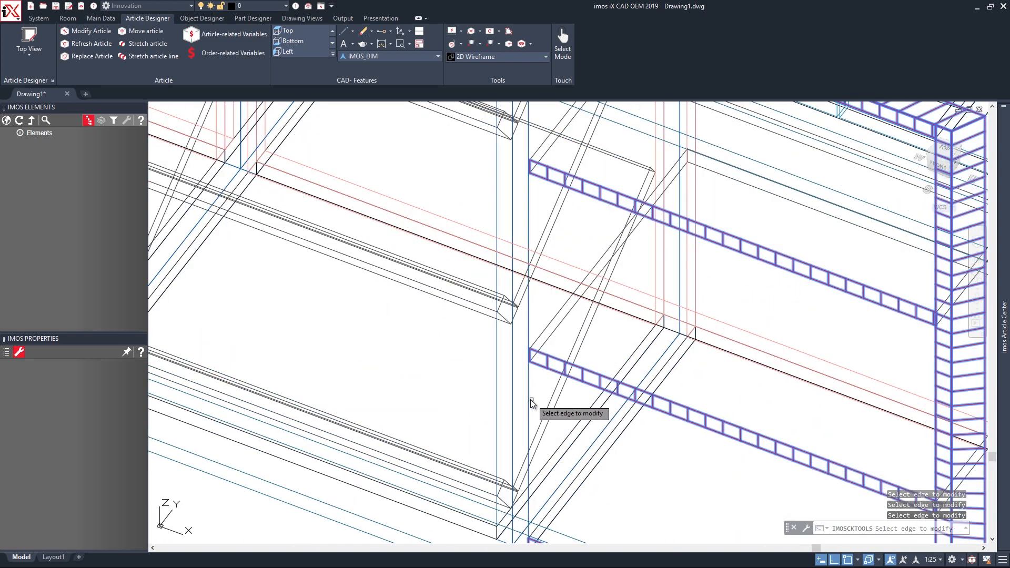
left_click(528, 398)
left_click(498, 381)
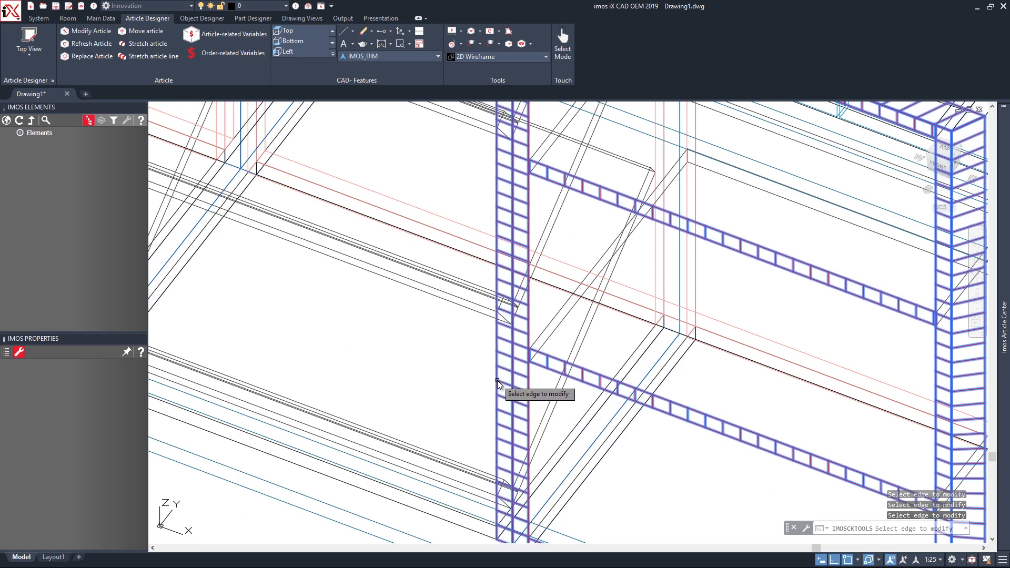
scroll(498, 381, "down", 5)
scroll(389, 371, "up", 7)
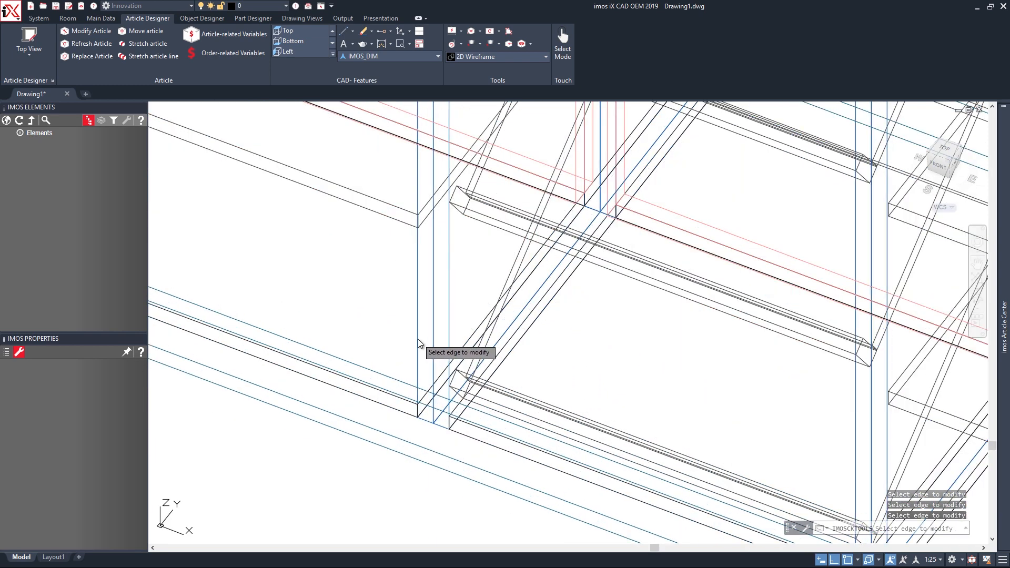
left_click(418, 339)
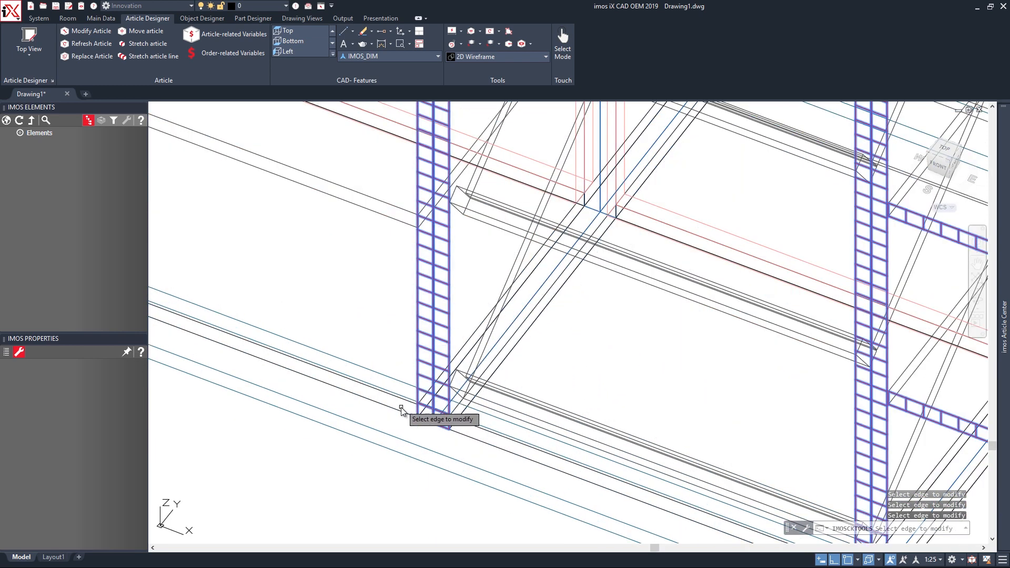
Add the front edges of the middle shelf cabinet's bottom, shelves and top, plus the adjoining side panels at its west side.
scroll(399, 402, "down", 4)
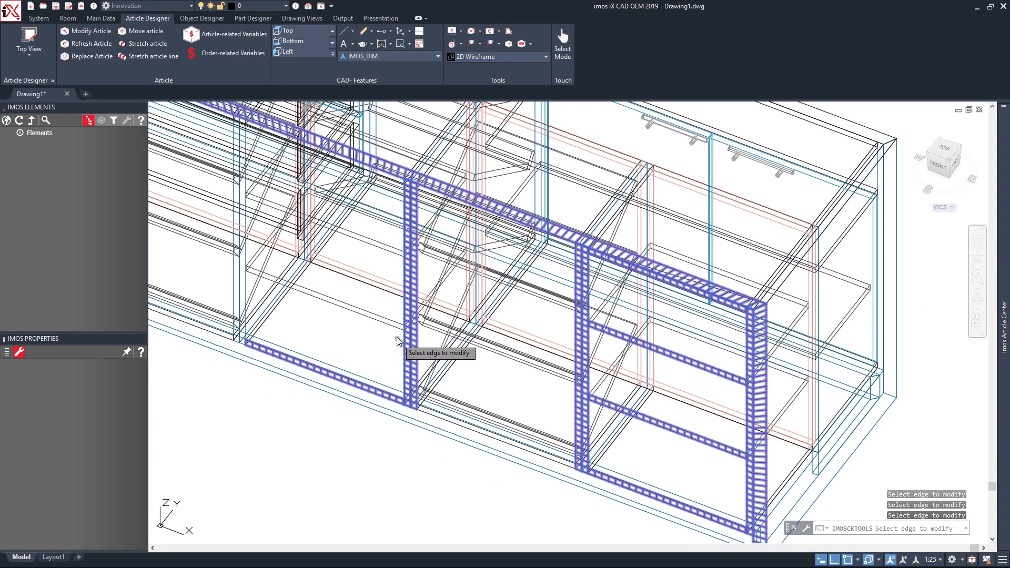
middle_click_drag(349, 343, 447, 440)
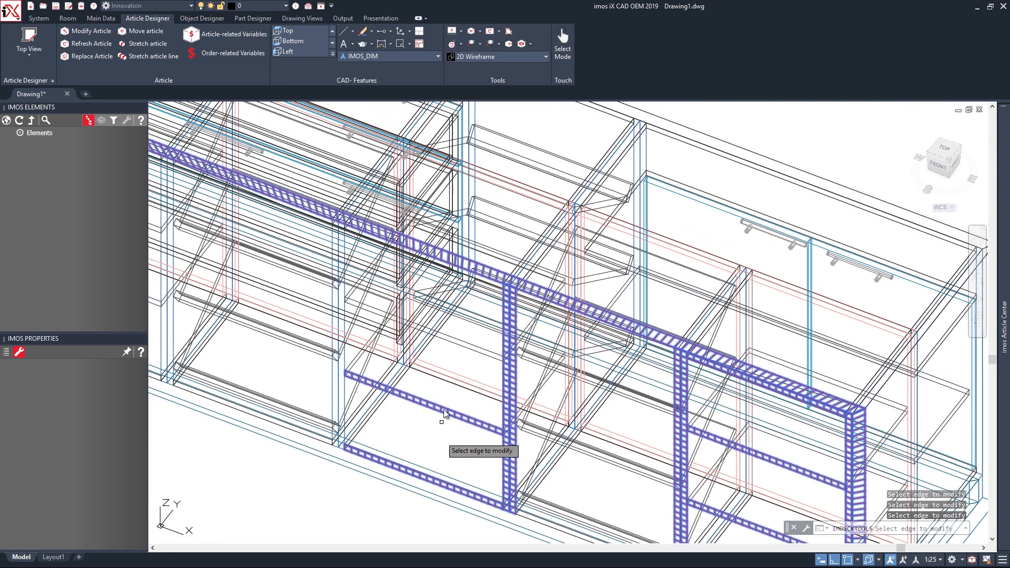
scroll(471, 349, "up", 7)
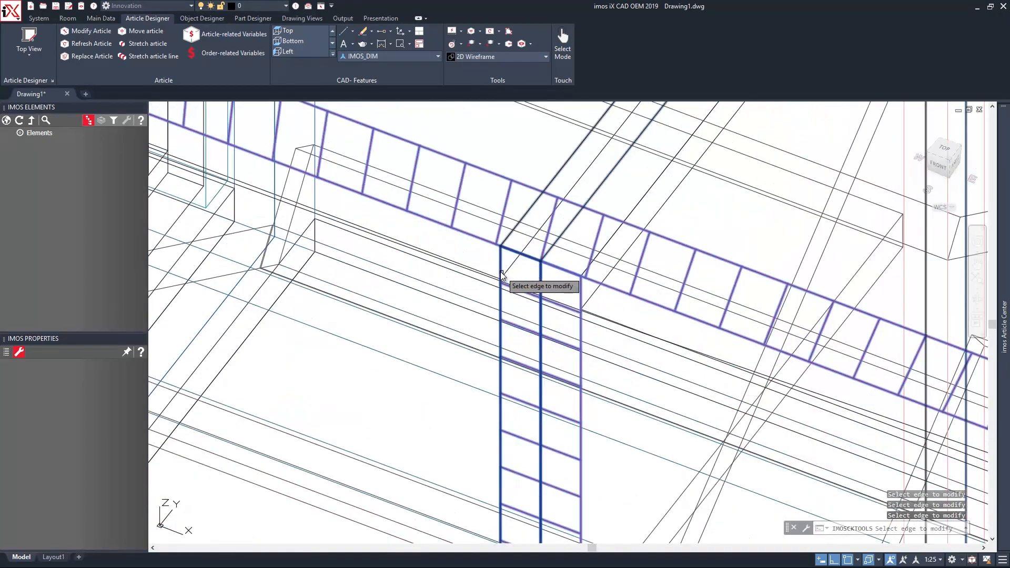
scroll(492, 278, "up", 3)
scroll(496, 280, "down", 6)
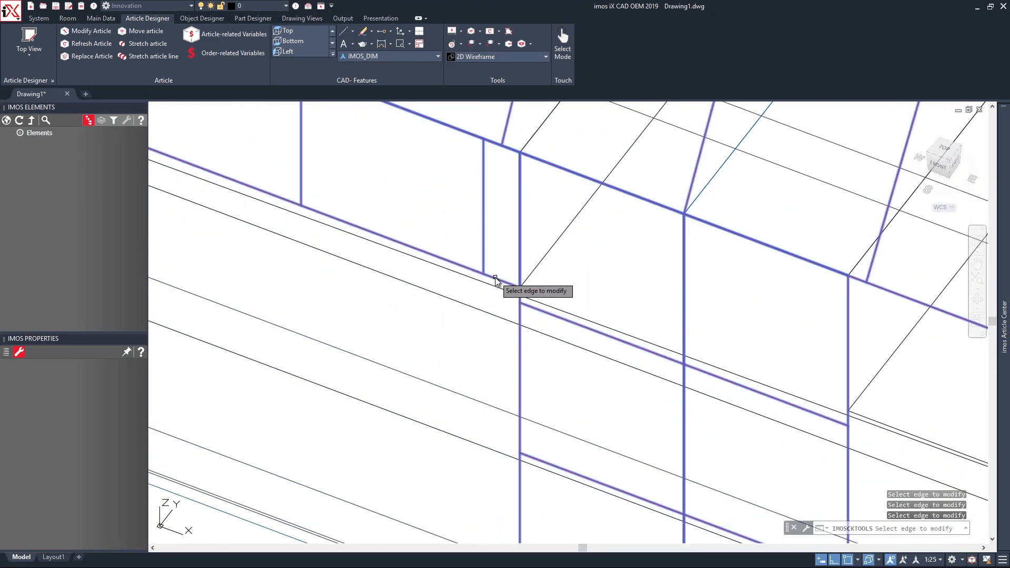
scroll(349, 406, "up", 5)
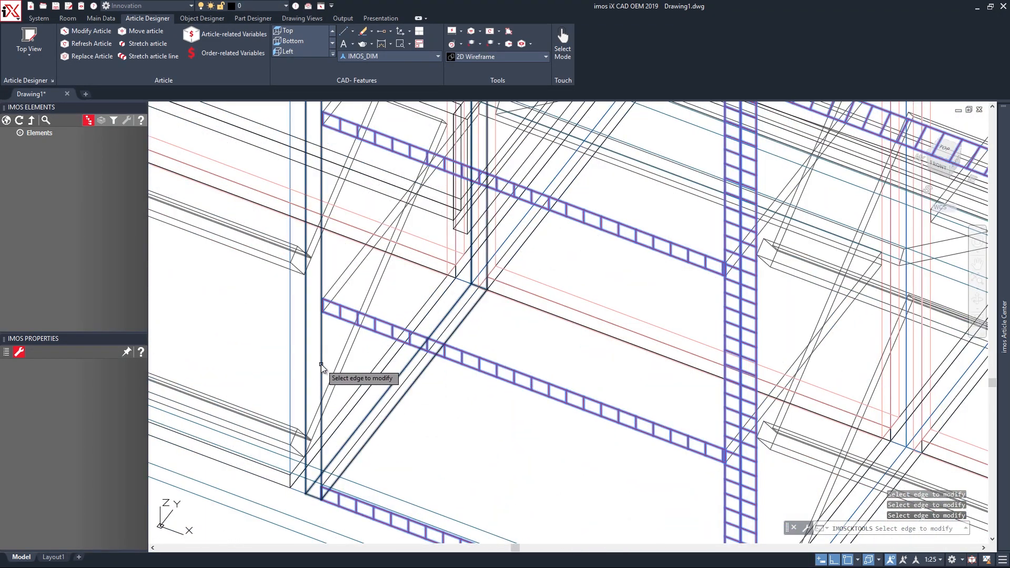
left_click(321, 364)
scroll(290, 341, "down", 6)
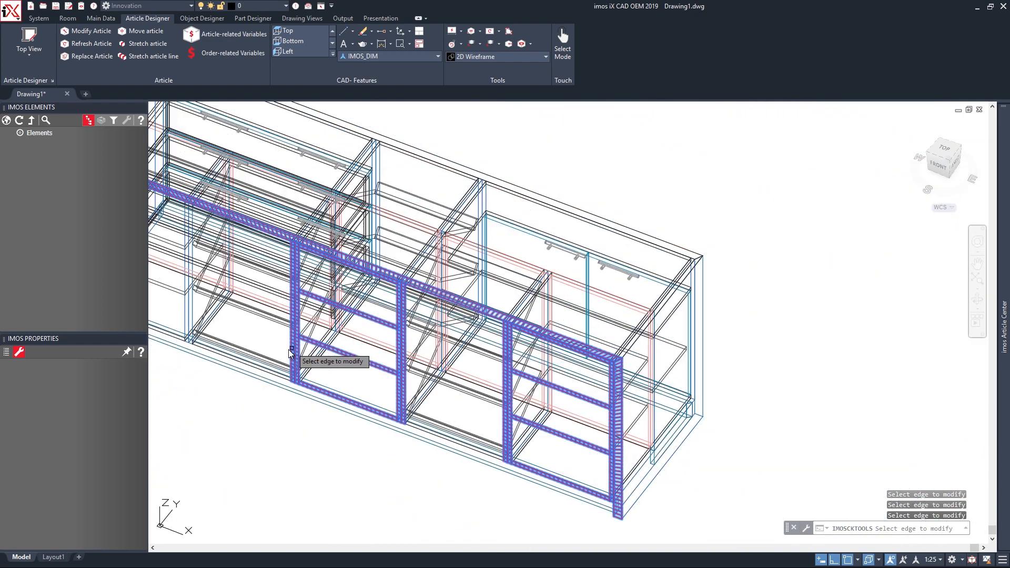
Add the front edges of the west angled-shelf cabinet's bottom, its adjoining side panels, and the westernmost cabinet's bottom, shelves and outer side.
scroll(421, 408, "up", 5)
scroll(421, 407, "up", 2)
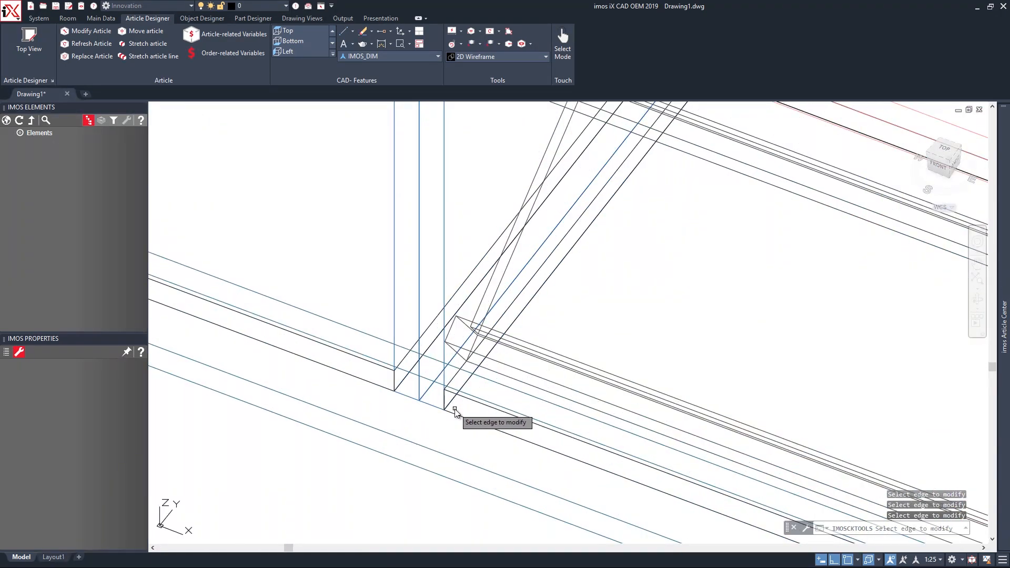
left_click(433, 411)
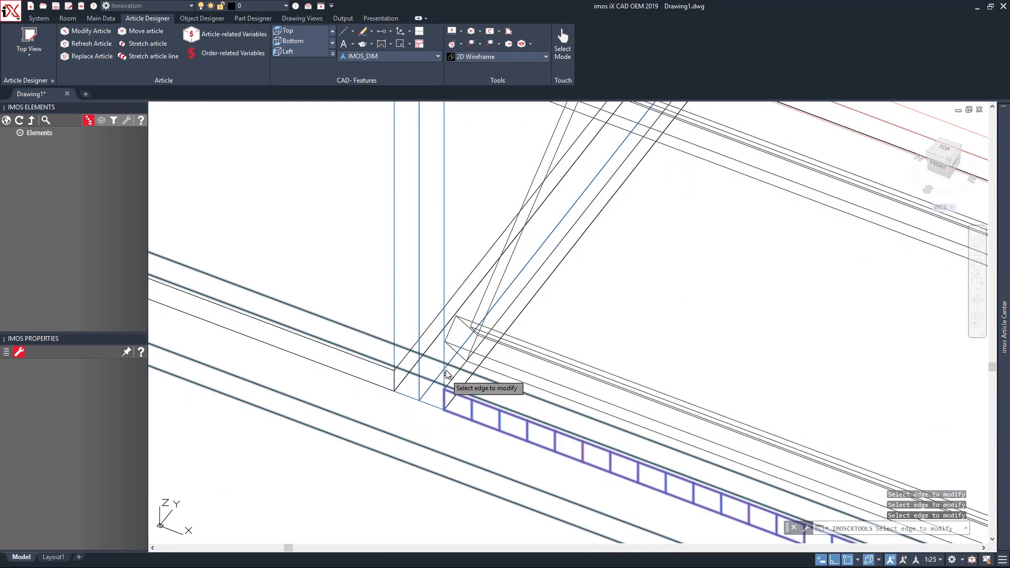
left_click(444, 294)
left_click(396, 275)
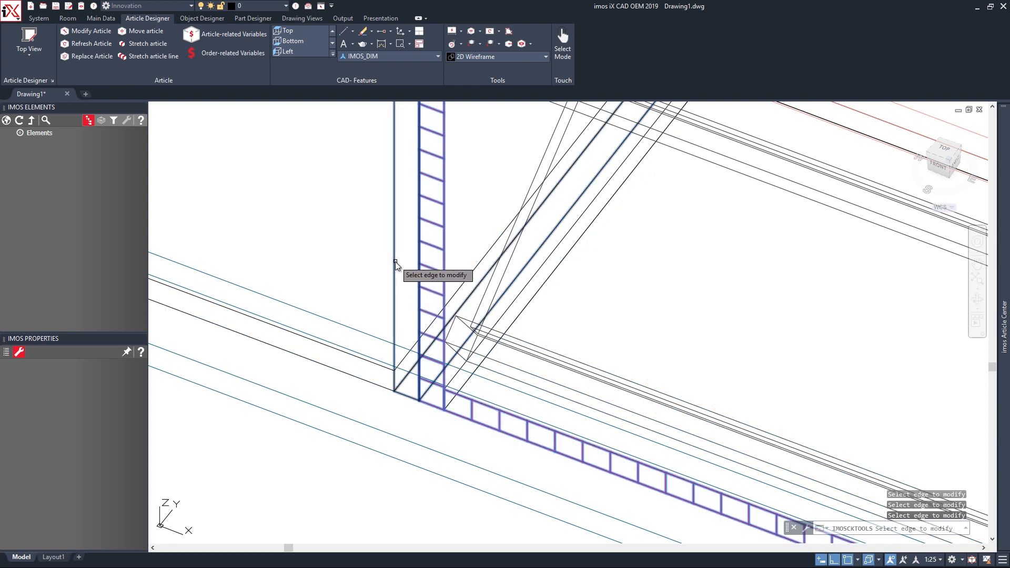
scroll(376, 365, "down", 4)
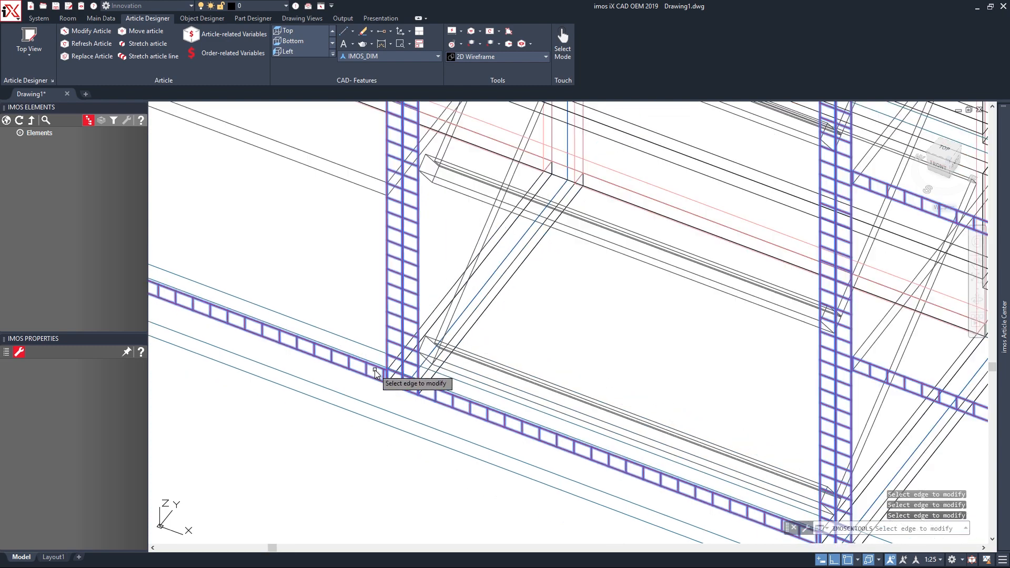
left_click(372, 299)
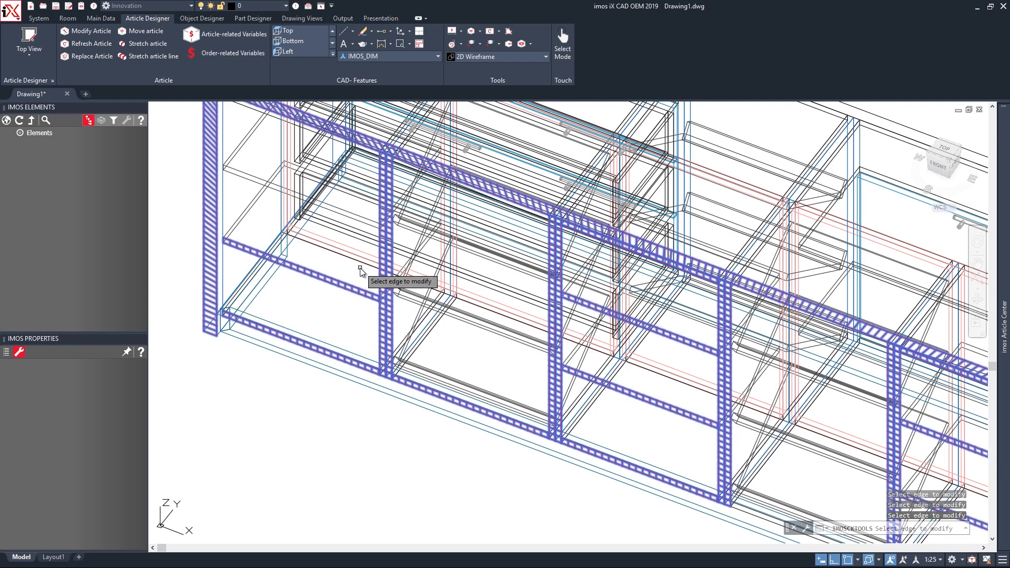
left_click(246, 180)
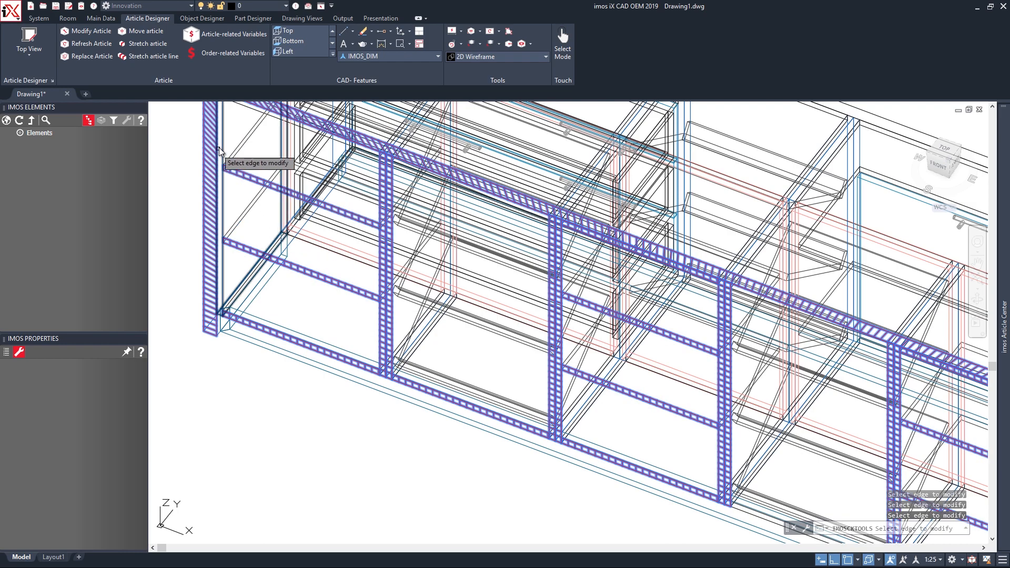
Add the front edges of the tops of the two westernmost cabinets and finish the edge selection.
scroll(373, 179, "up", 6)
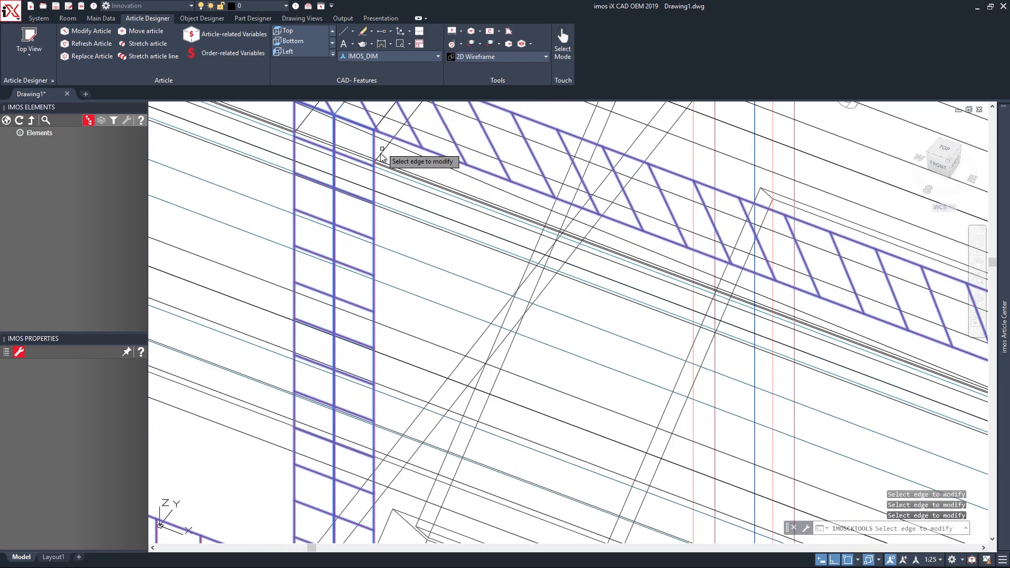
scroll(387, 180, "up", 3)
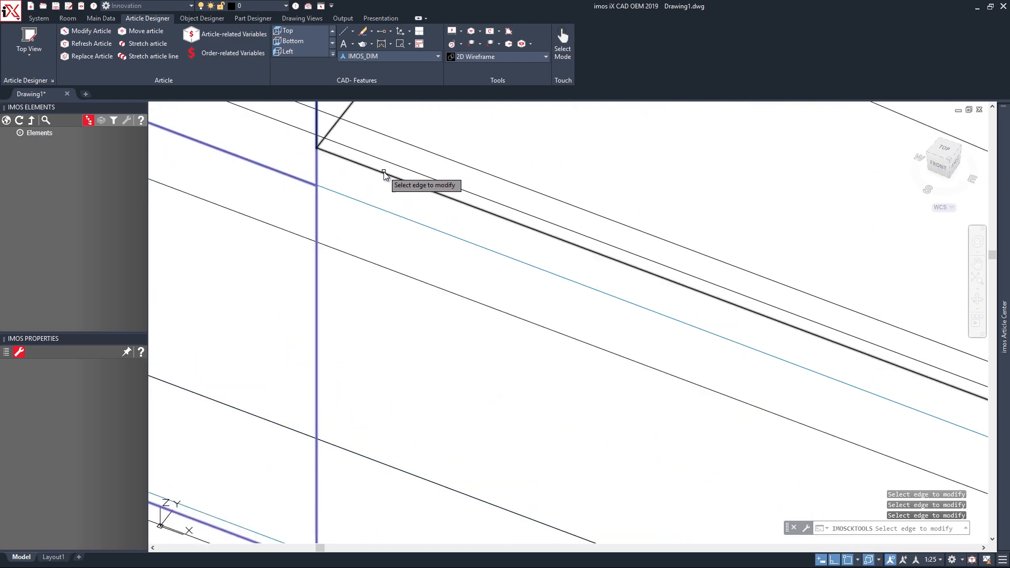
scroll(386, 180, "down", 8)
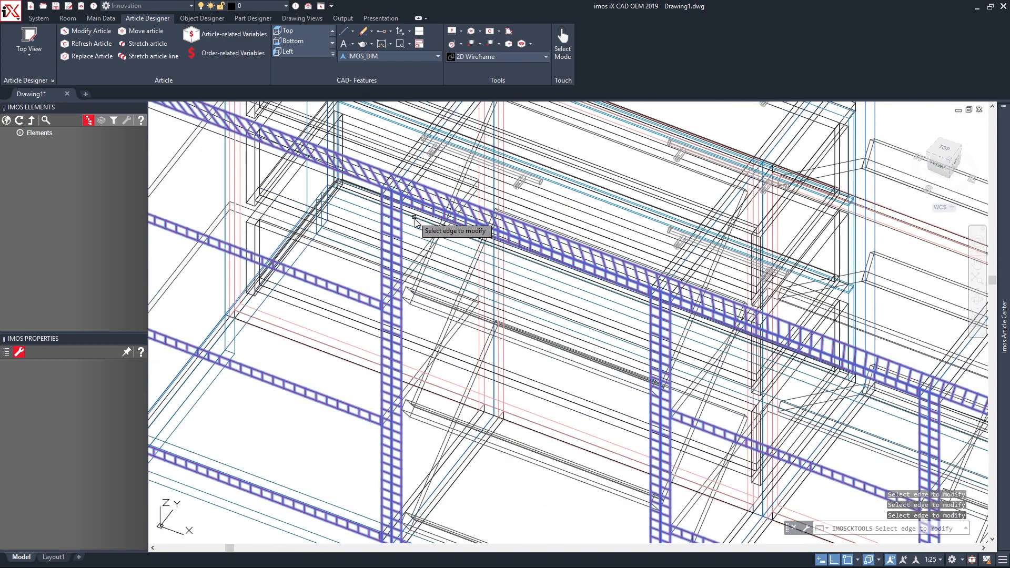
scroll(368, 216, "up", 6)
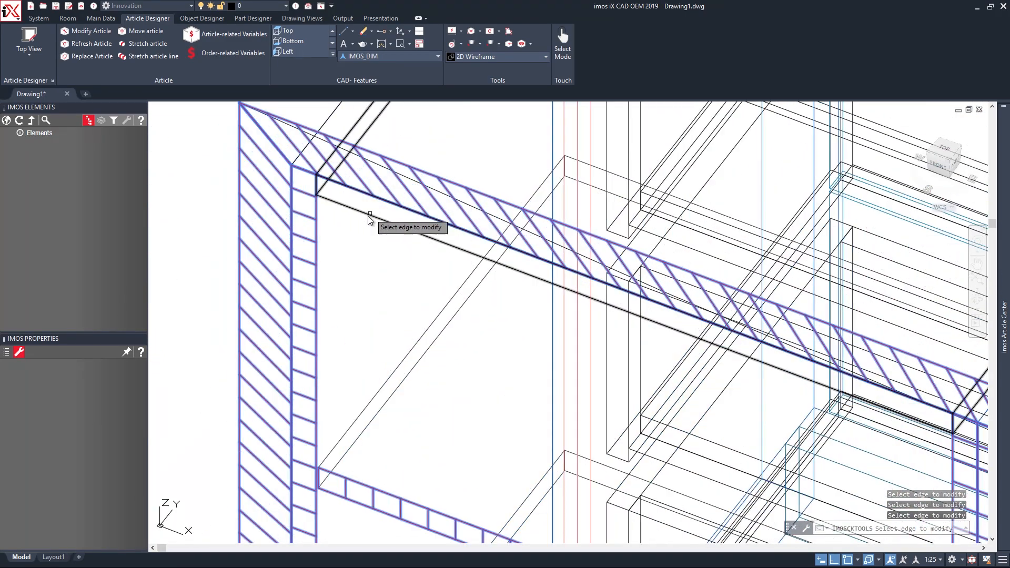
scroll(363, 224, "down", 7)
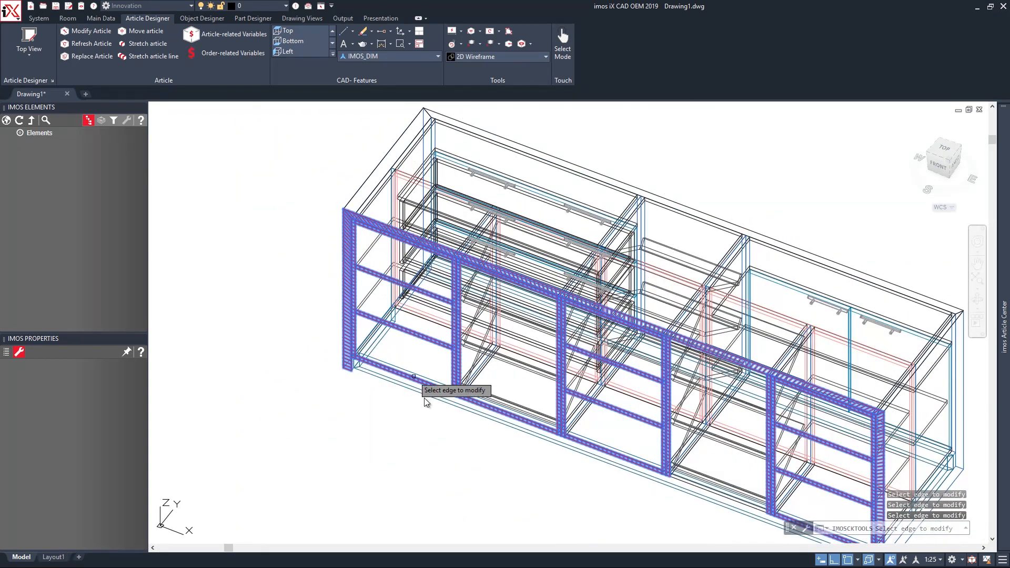
scroll(315, 415, "up", 2)
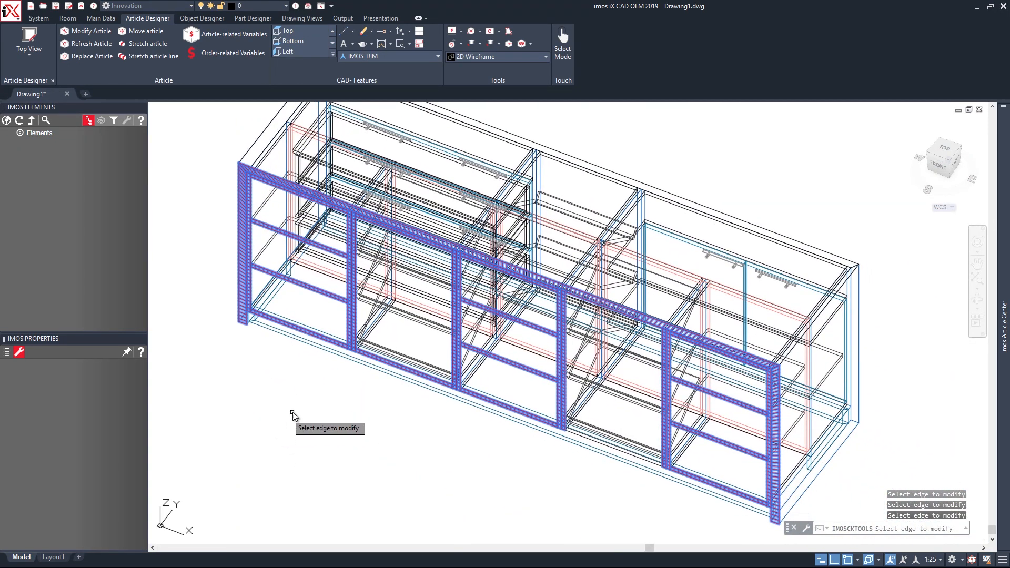
right_click(289, 417)
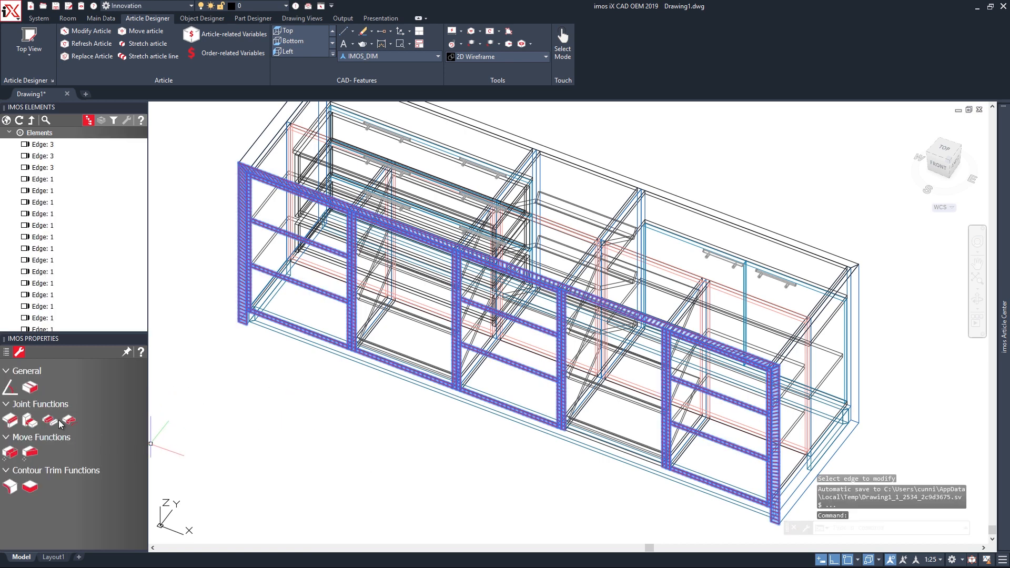
left_click(70, 426)
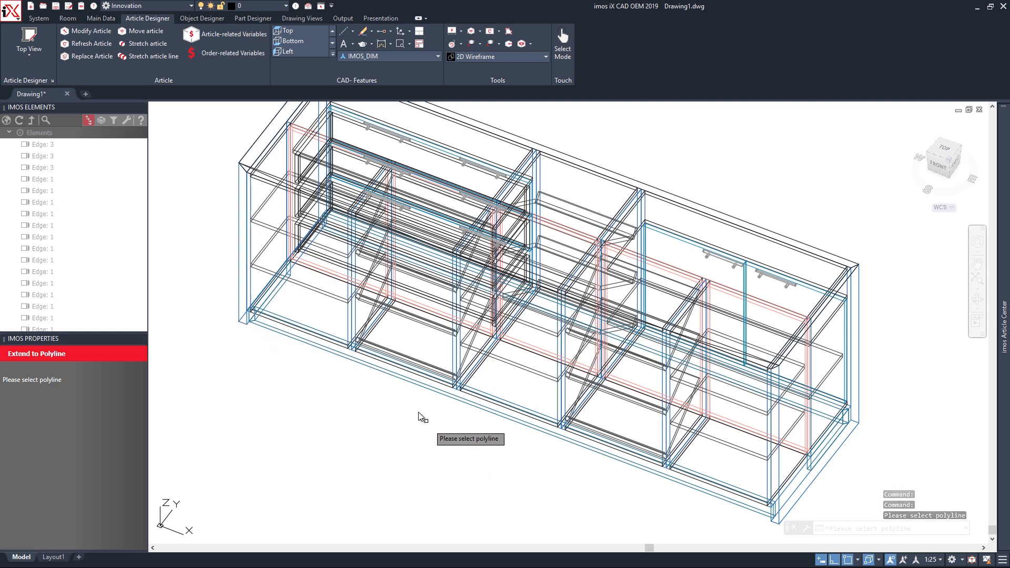
left_click(384, 412)
middle_click_drag(379, 419, 316, 394)
key("Escape")
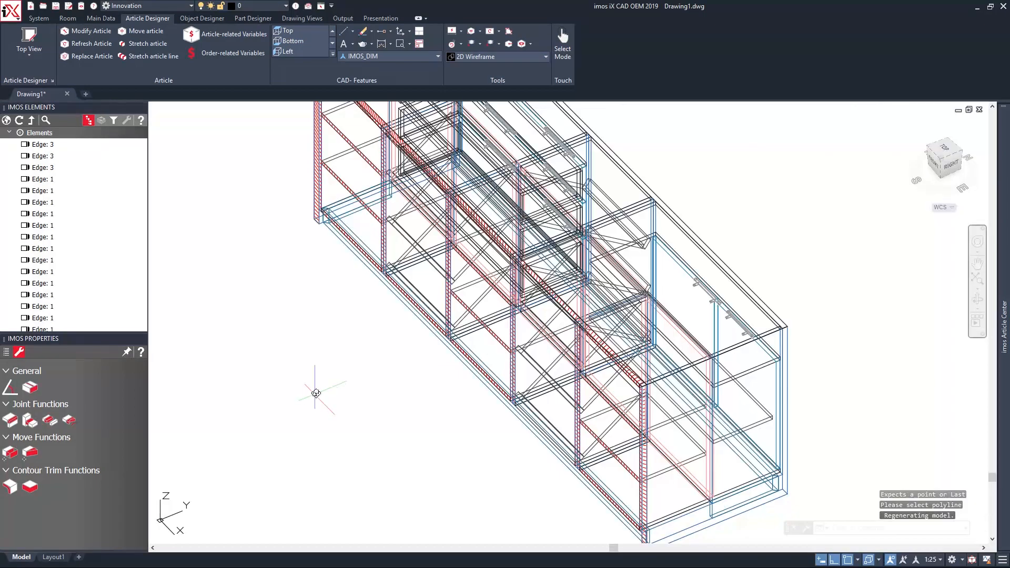
Extend all the selected open-side edges to the drawn arc using Extend to Polyline.
scroll(316, 394, "down", 2)
scroll(308, 337, "up", 4)
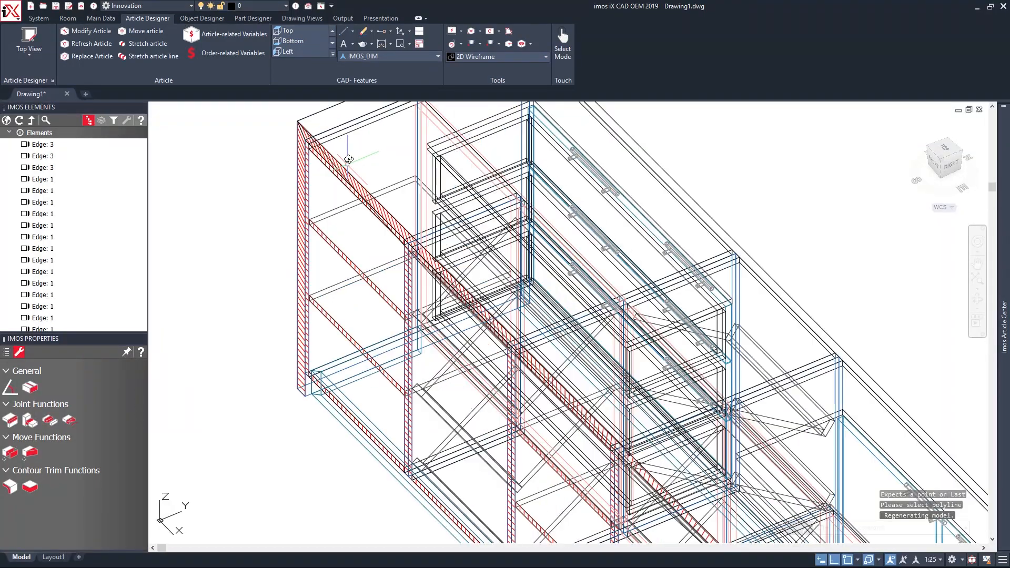
left_click(74, 421)
scroll(332, 162, "up", 3)
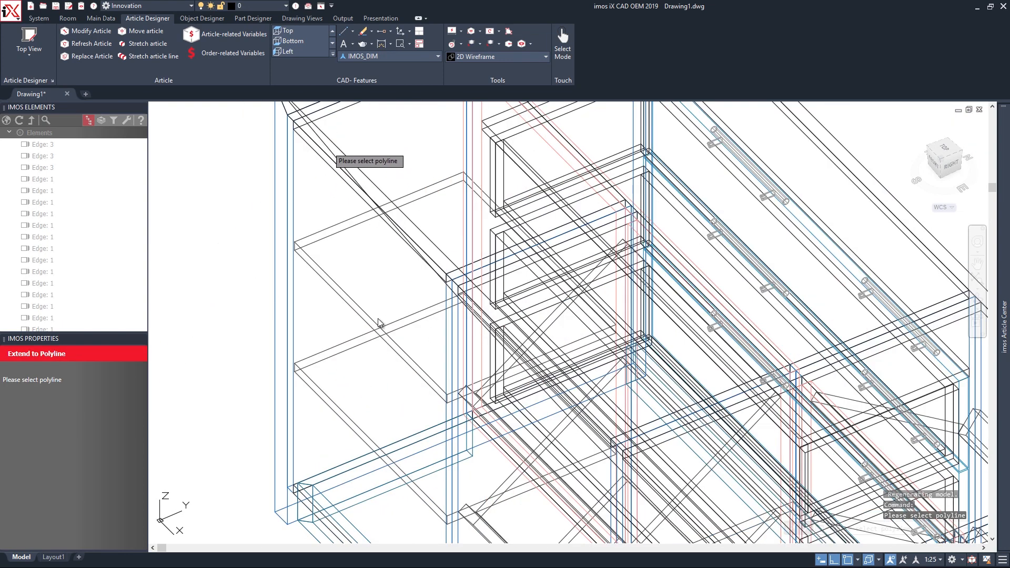
scroll(400, 335, "down", 5)
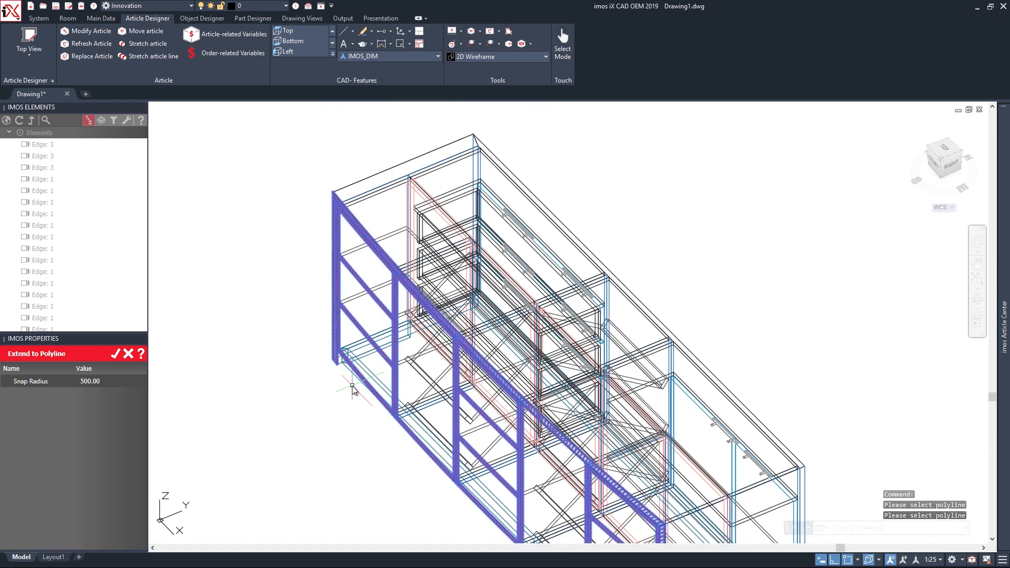
scroll(337, 347, "up", 2)
scroll(318, 337, "up", 2)
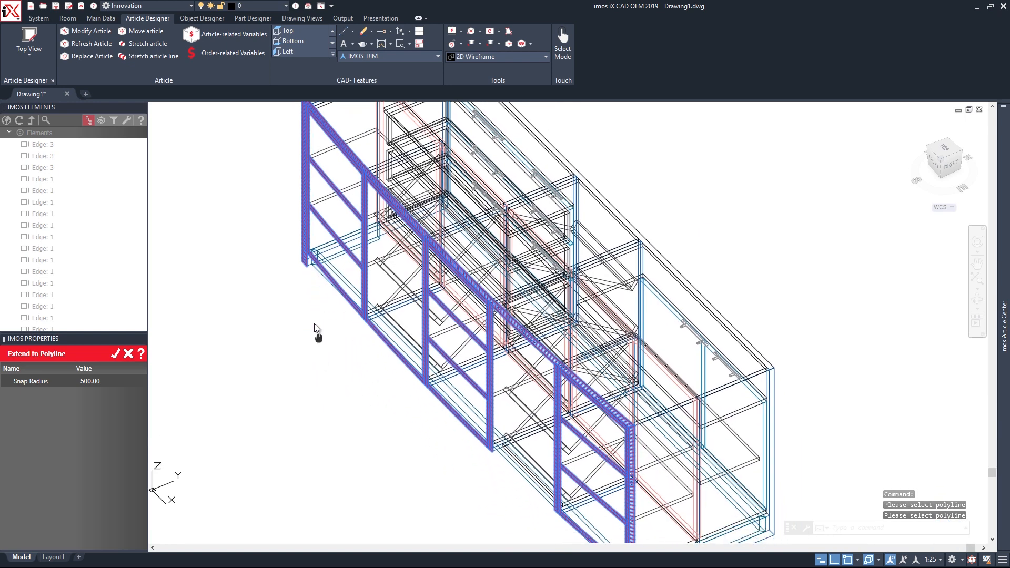
scroll(485, 410, "up", 4)
scroll(474, 358, "down", 4)
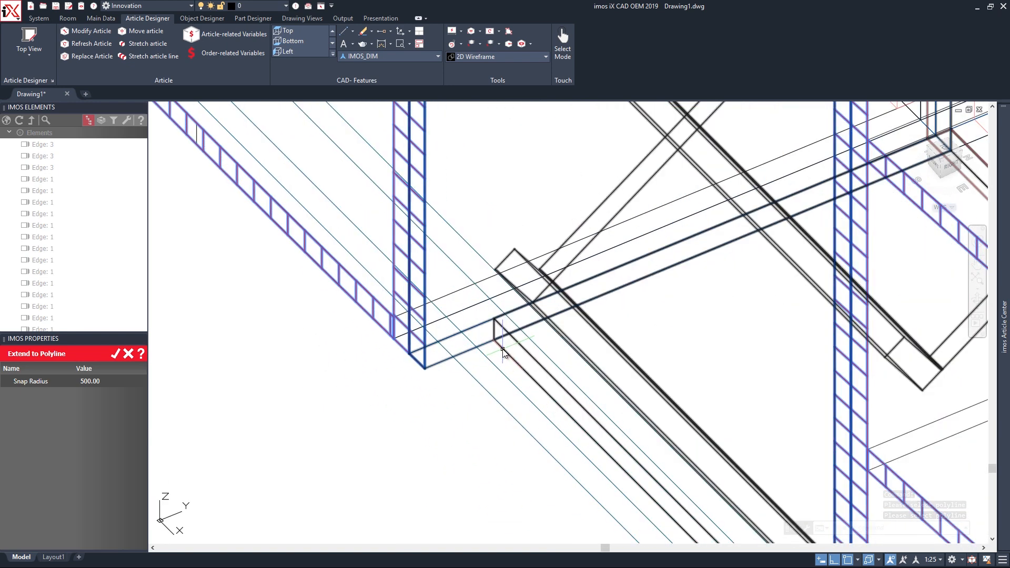
left_click(115, 354)
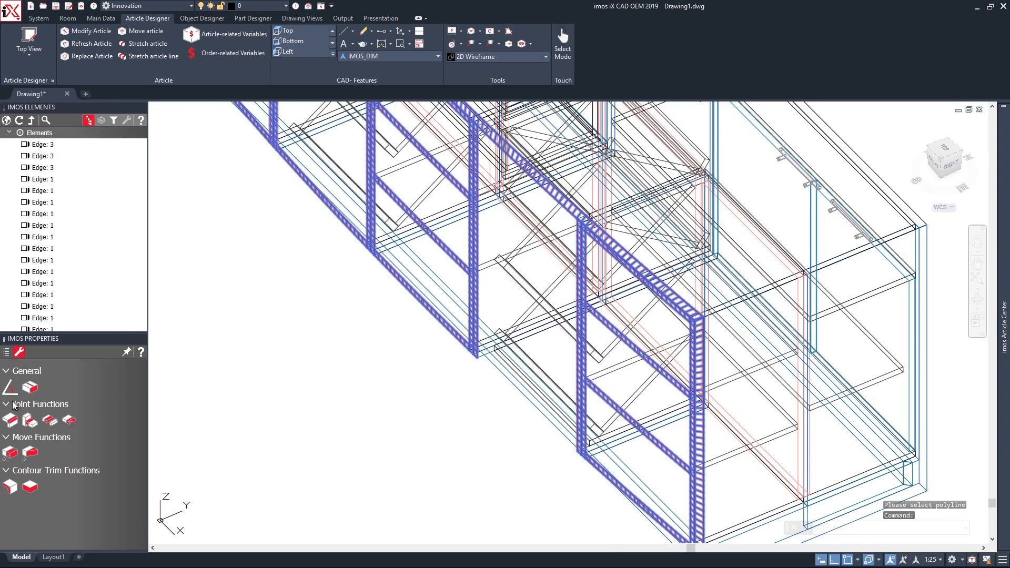
Start a new edge selection and pick the bottom front edge of the angled-shelf cabinet nearest the east end.
right_click(233, 279)
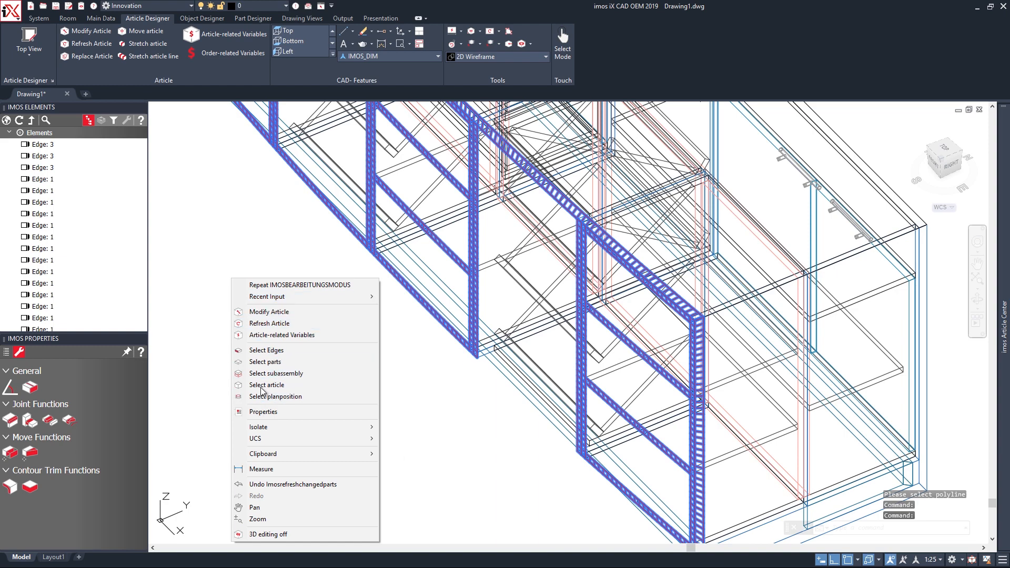
left_click(263, 351)
scroll(478, 348, "up", 5)
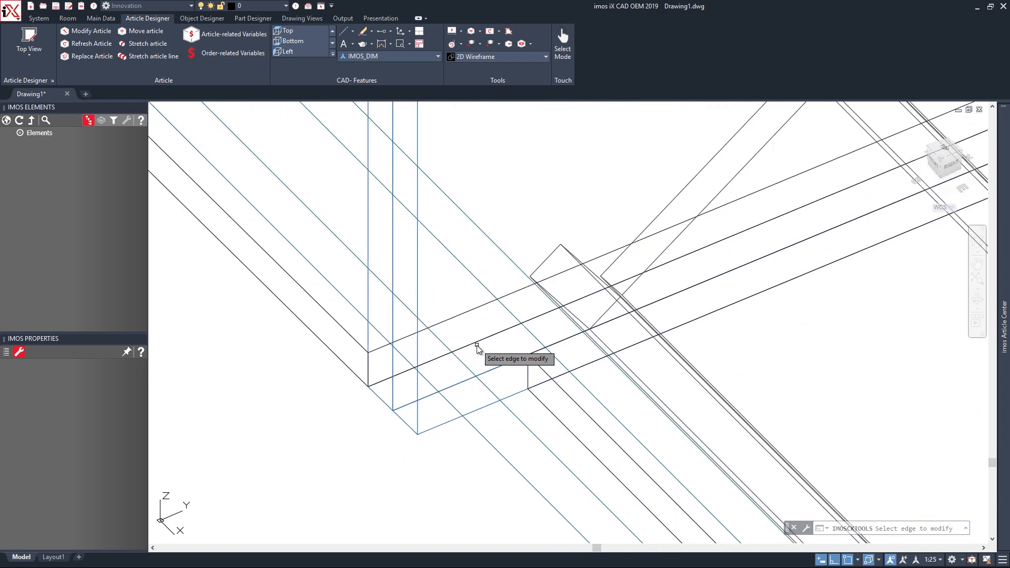
left_click(533, 363)
scroll(533, 363, "down", 5)
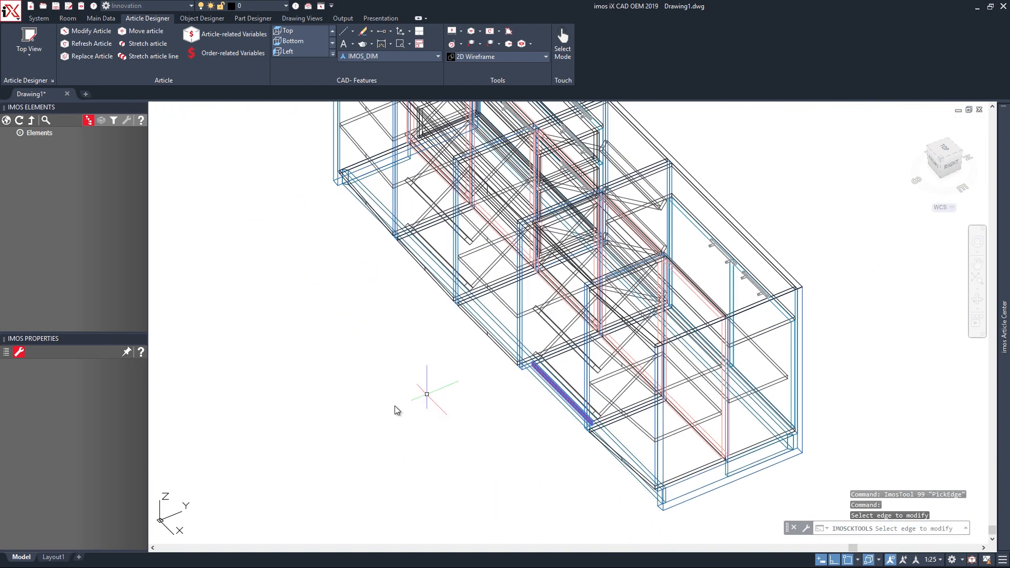
Extend the eastern angled-shelf cabinet's bottom front edge to the drawn arc using Extend to Polyline.
left_click(49, 421)
scroll(273, 347, "up", 6)
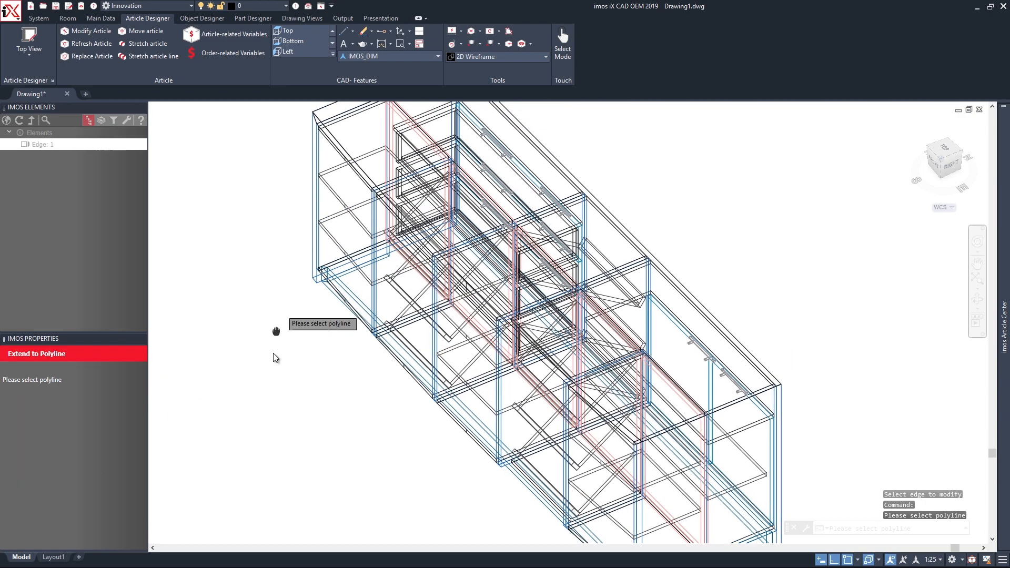
scroll(293, 231, "down", 6)
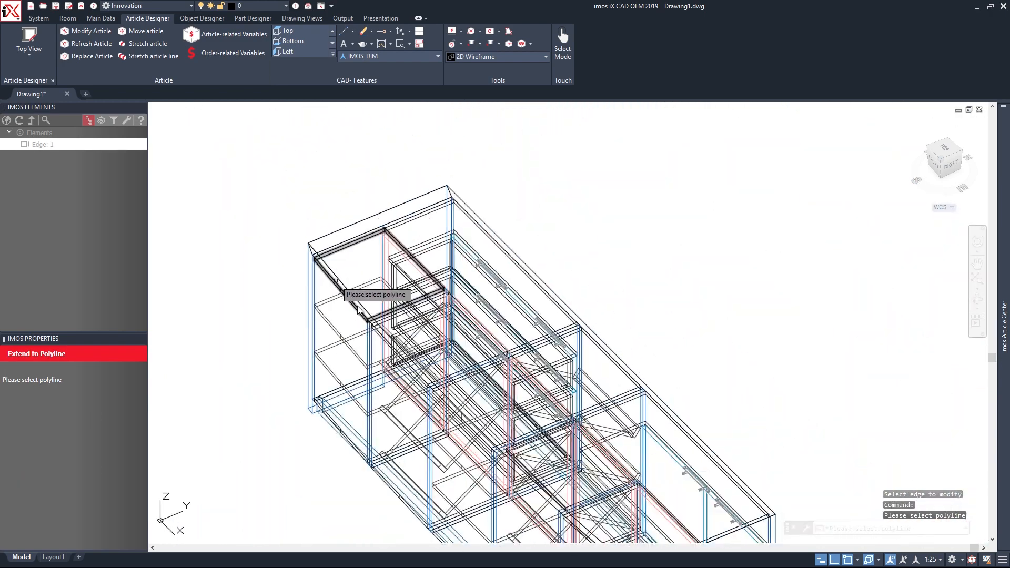
scroll(542, 497, "up", 7)
left_click(548, 497)
scroll(549, 497, "down", 6)
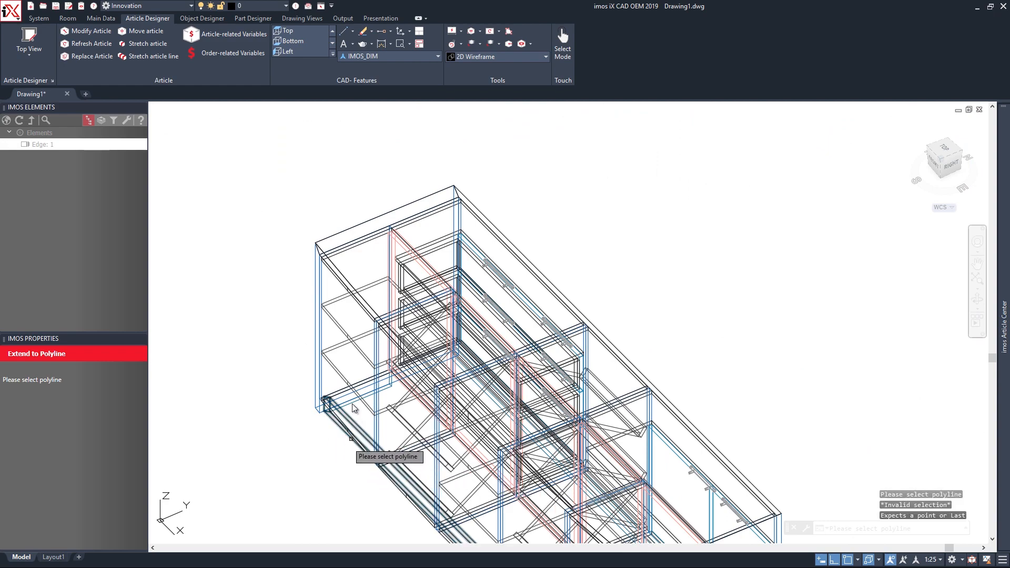
scroll(332, 269, "up", 5)
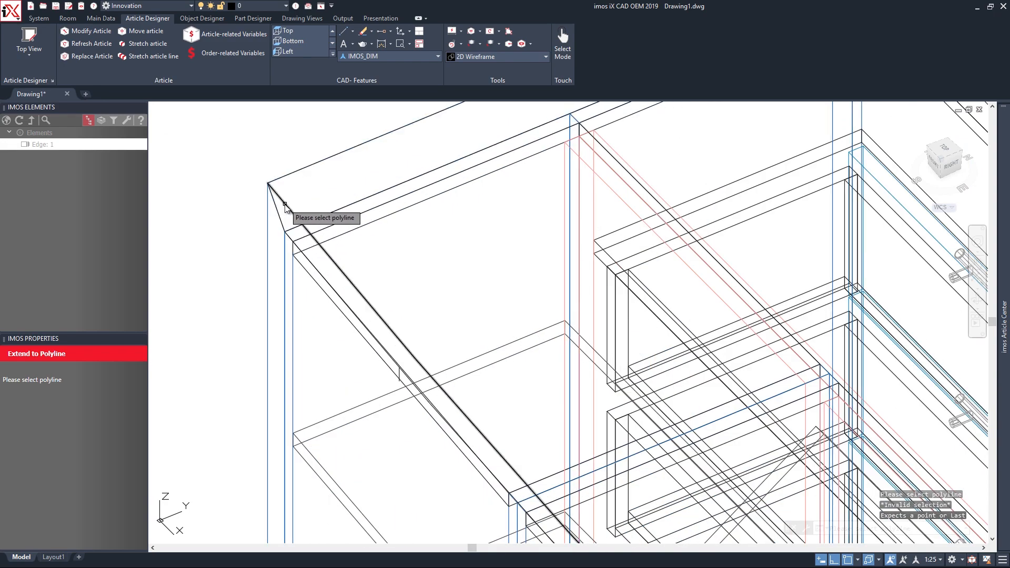
scroll(284, 208, "down", 5)
scroll(398, 480, "up", 3)
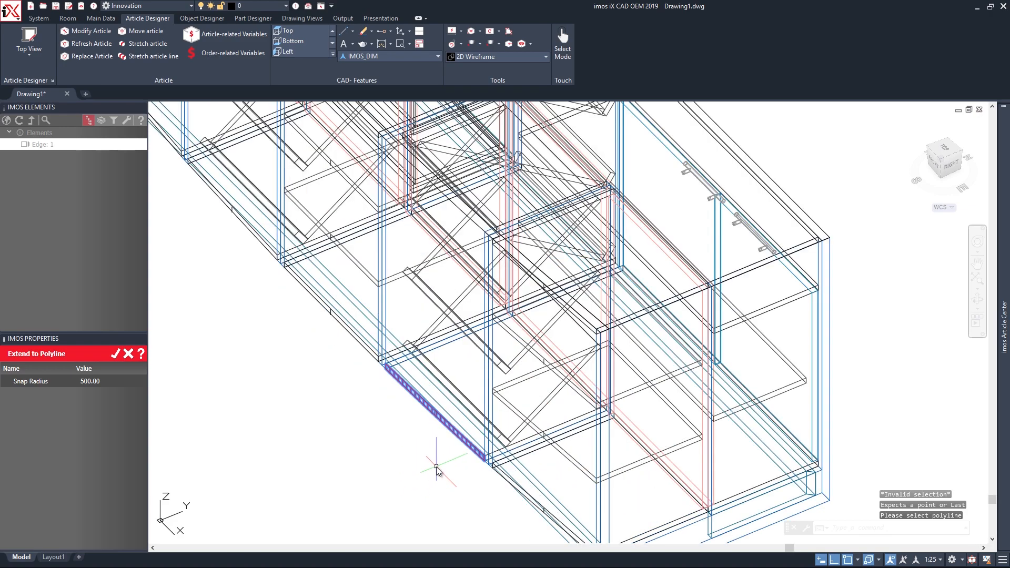
left_click(116, 354)
Set the visual style to Realistic and orbit the model to a front view from slightly above.
scroll(304, 451, "down", 5)
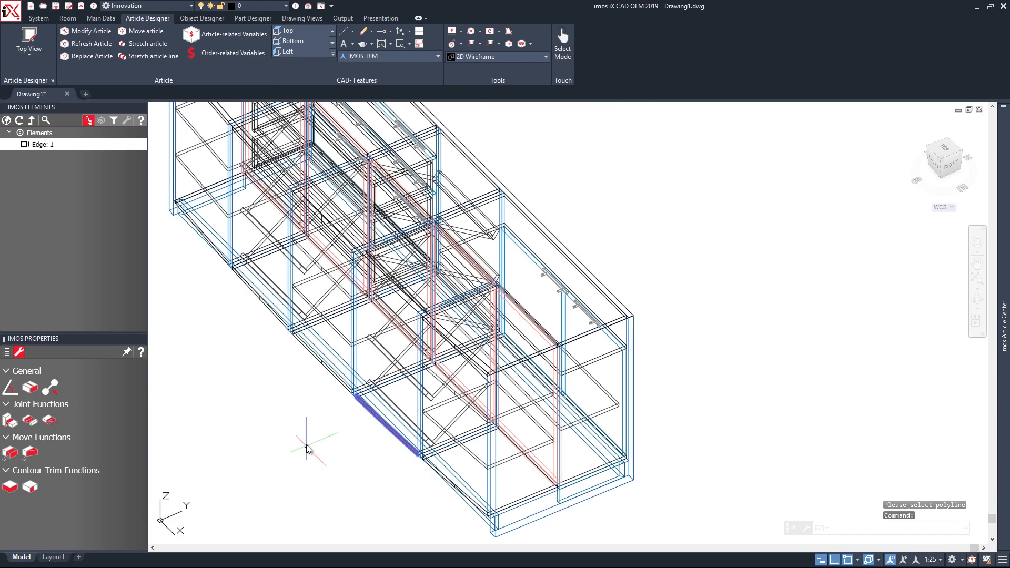
middle_click_drag(402, 470, 406, 384, "shift")
left_click(476, 60)
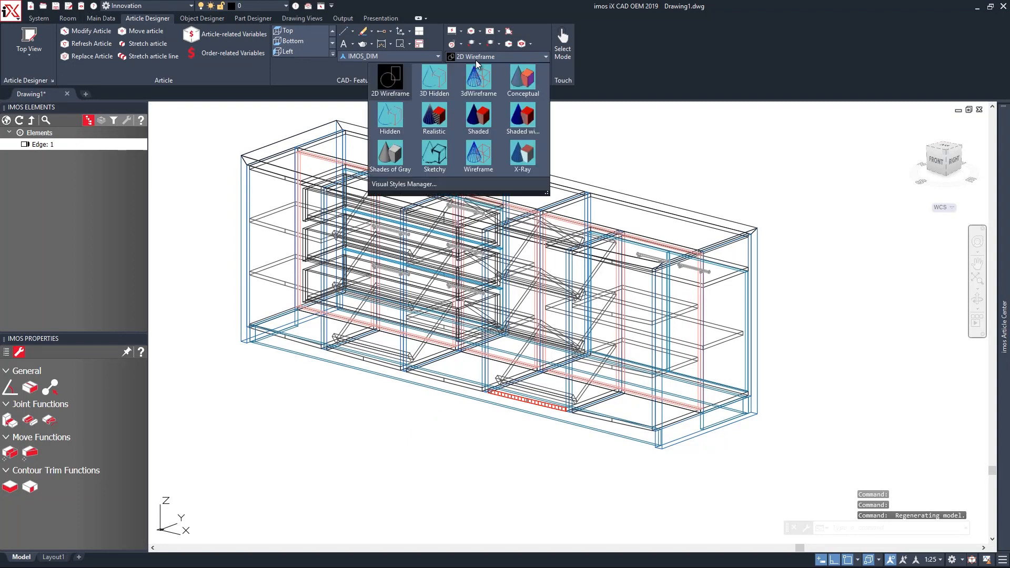
left_click(435, 111)
middle_click_drag(409, 436, 427, 420, "shift")
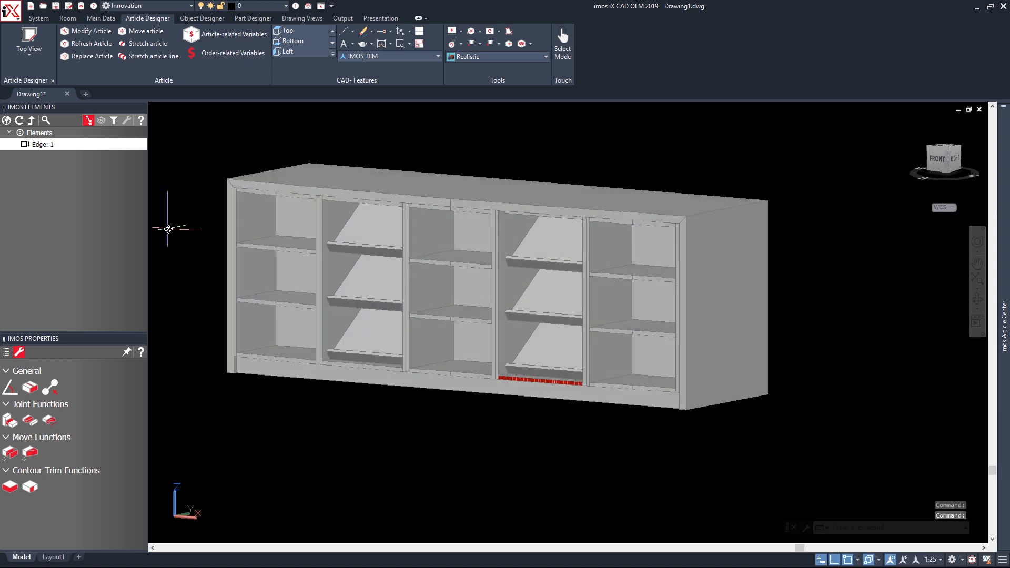
Clear the edge selection and open the west angled-shelf cabinet's article, BUO_Angle_Shelf, for modification.
left_click(38, 135)
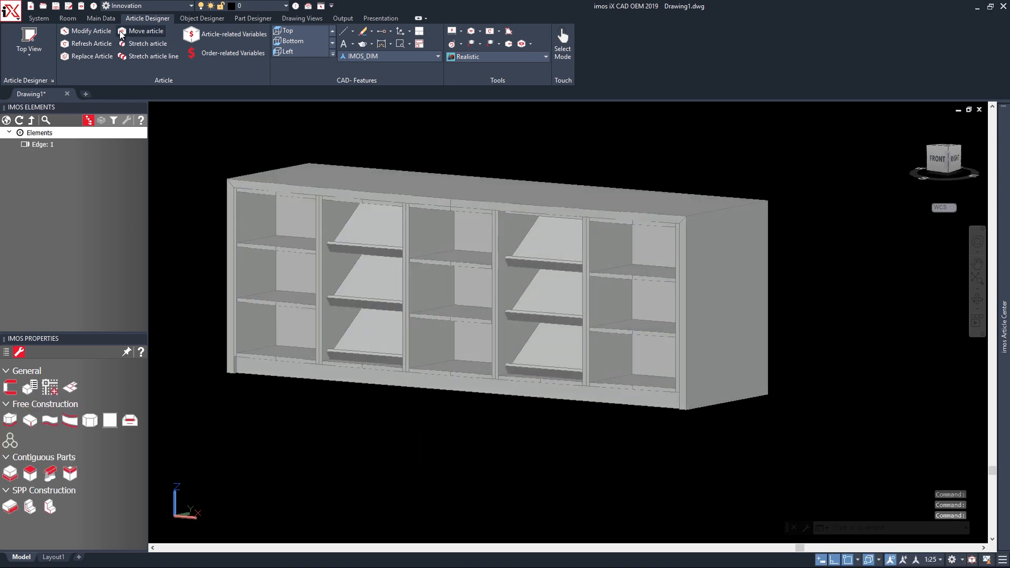
left_click(86, 31)
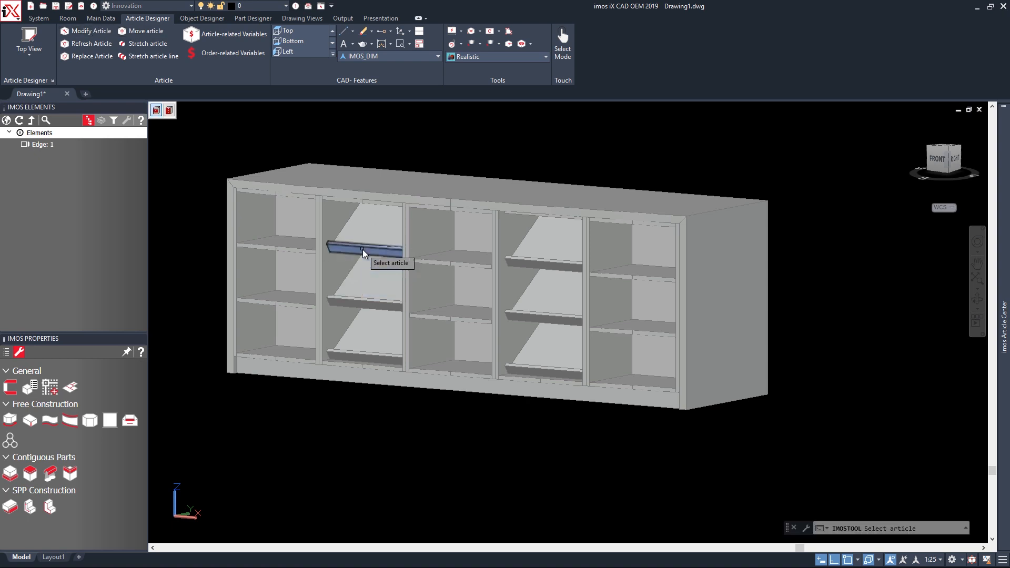
left_click(368, 250)
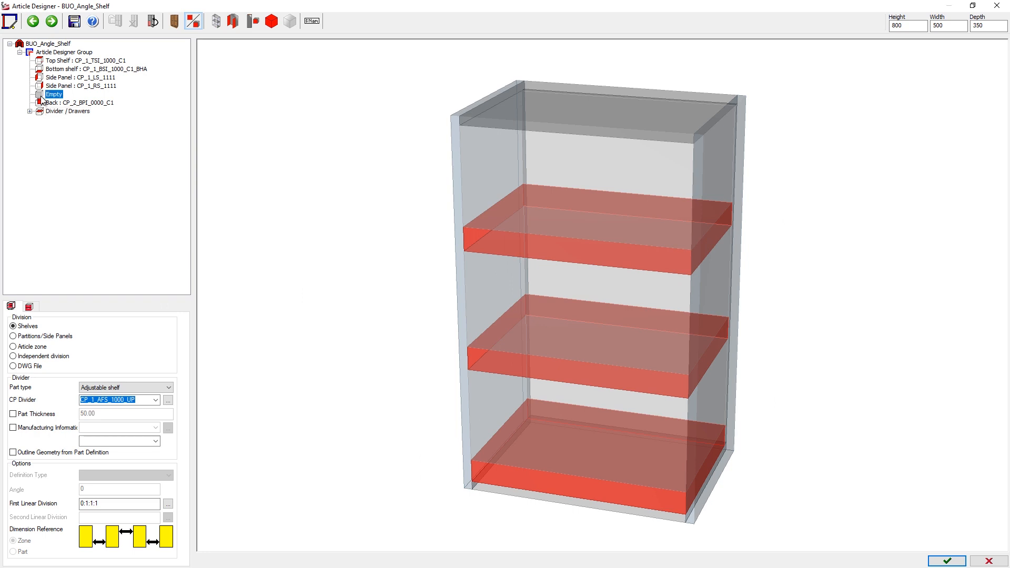
Set the Divider Inset to -20 for the article's empty front element and to 20 for its back panel.
left_click(30, 306)
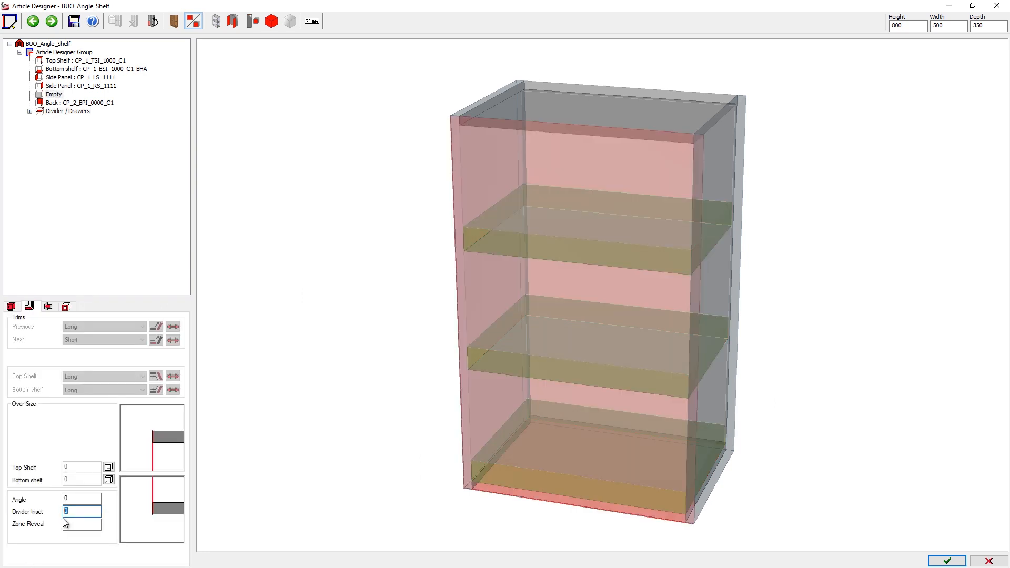
type("-20")
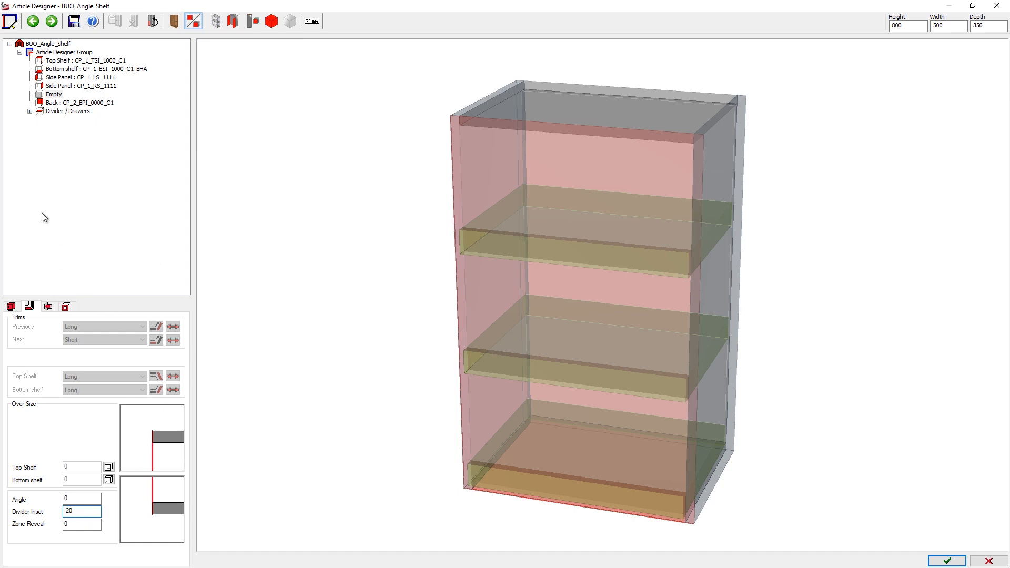
left_click(54, 104)
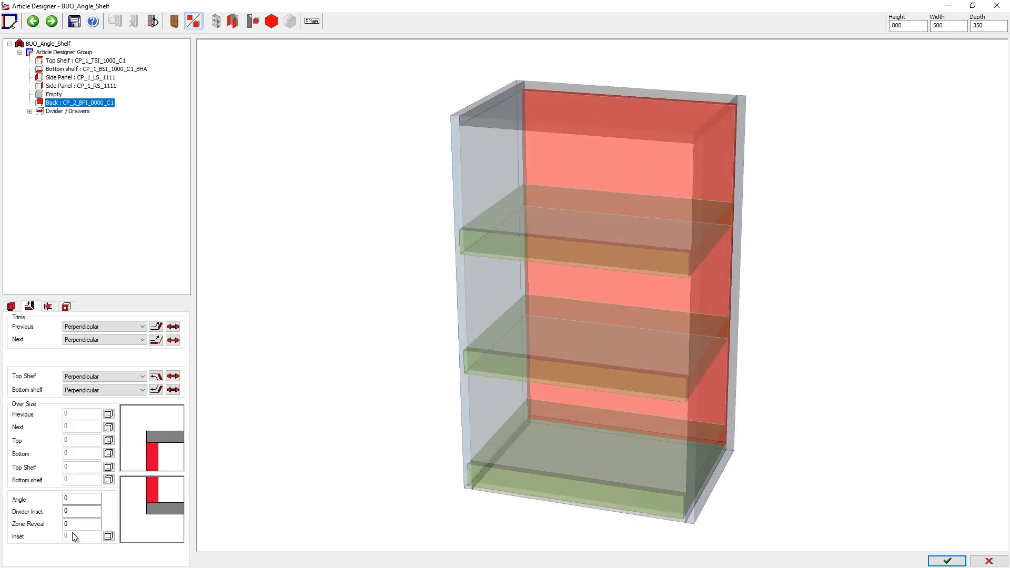
left_click_drag(75, 513, 49, 514)
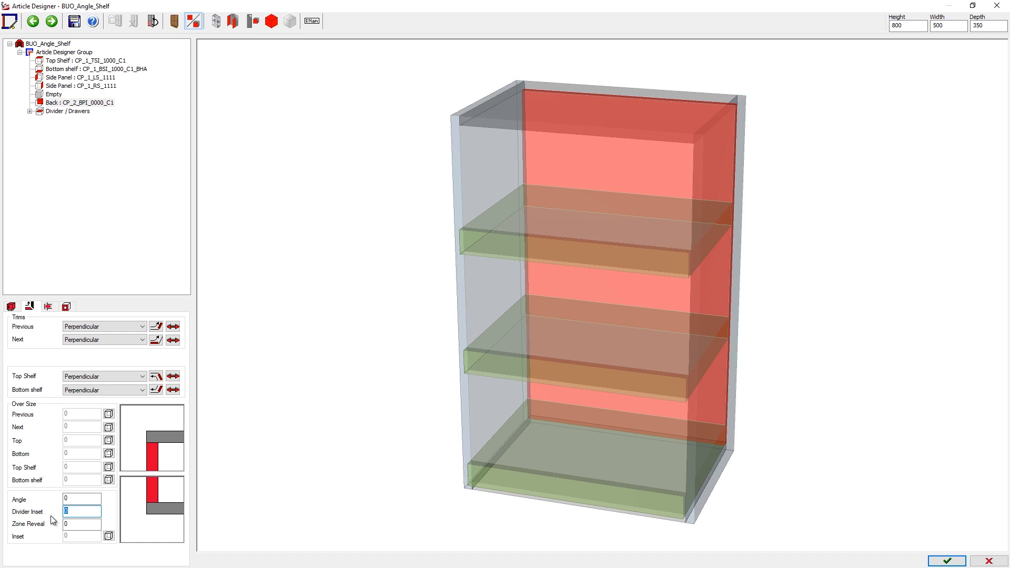
type("-20")
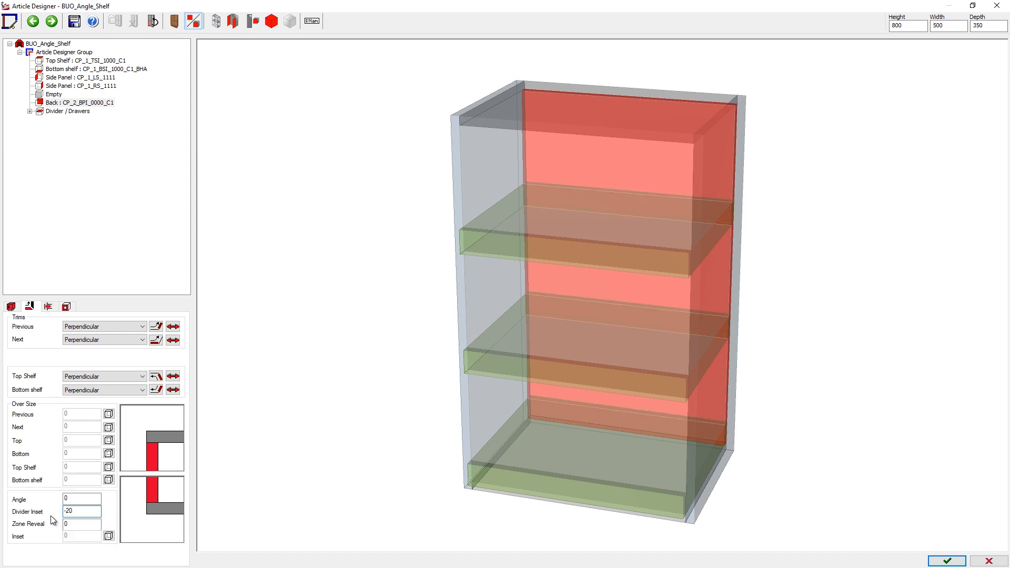
key("BackSpace")
key("BackSpace")
key("BackSpace")
type("20")
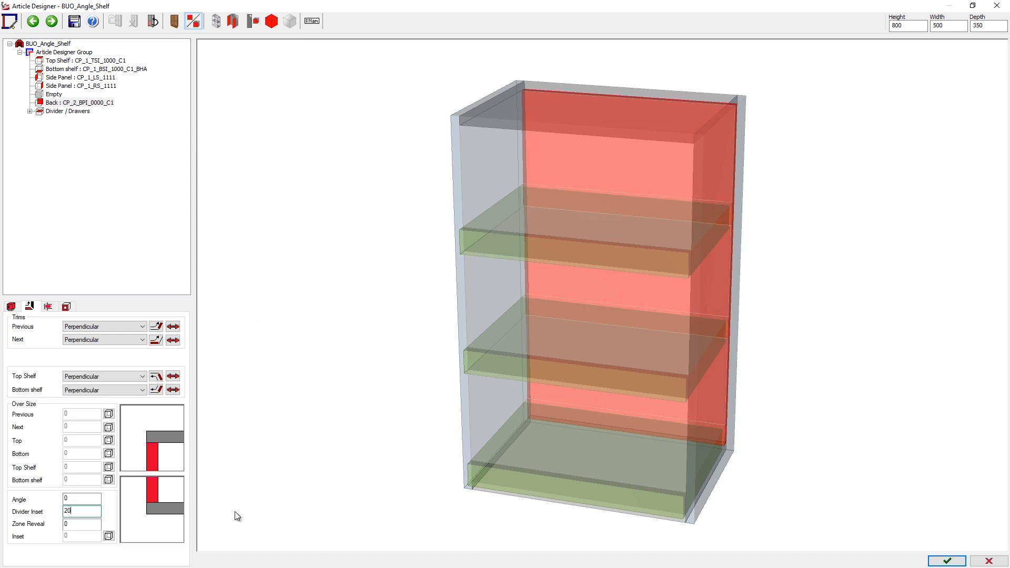
Apply the divider insets to the west angled-shelf cabinet without saving the article, and update its contiguous parts.
left_click(944, 561)
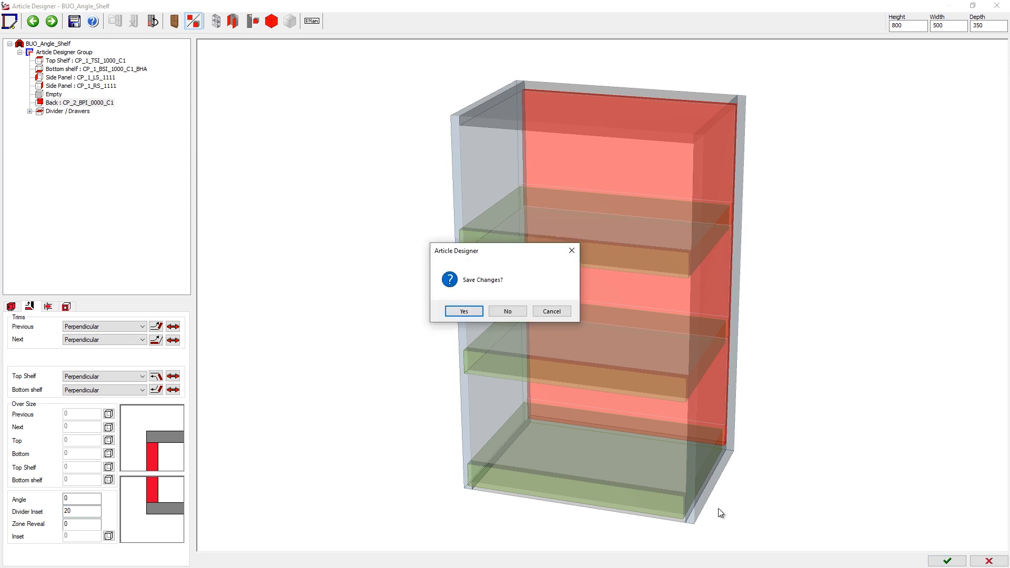
left_click(497, 312)
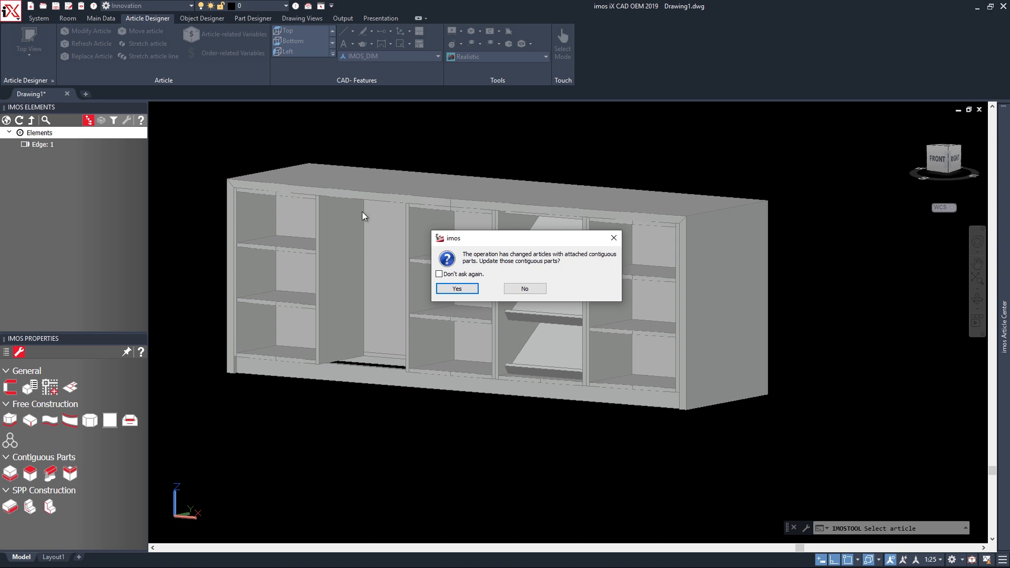
left_click(457, 289)
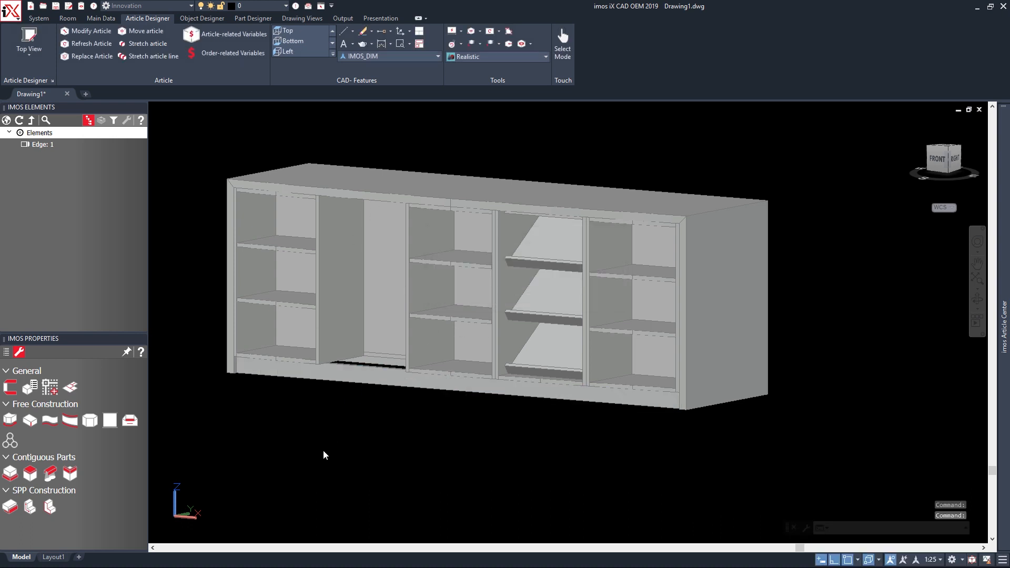
Open the west angled-shelf cabinet's article for modification again.
middle_click_drag(344, 422, 338, 444, "shift")
scroll(303, 405, "up", 4)
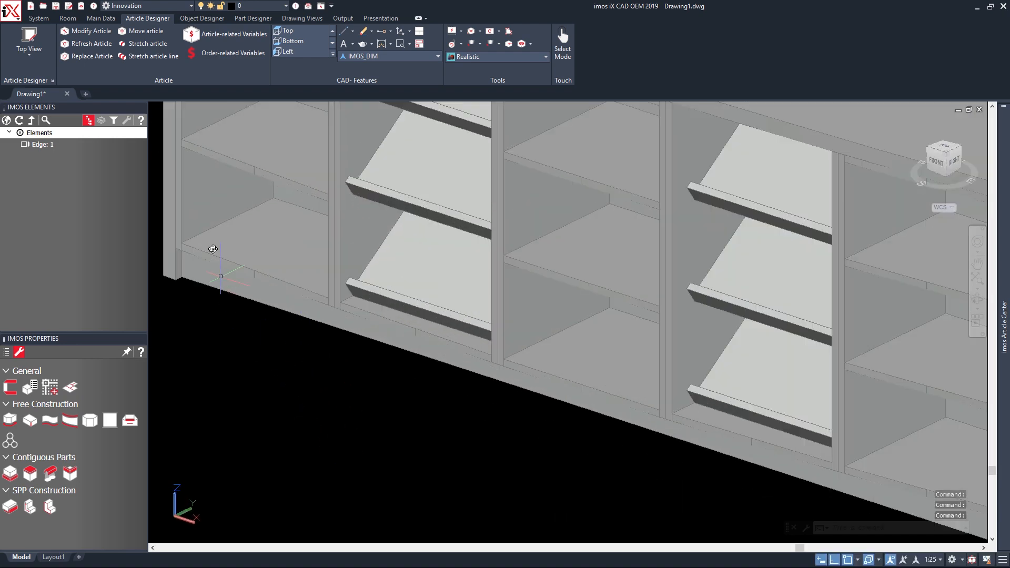
scroll(342, 287, "up", 8)
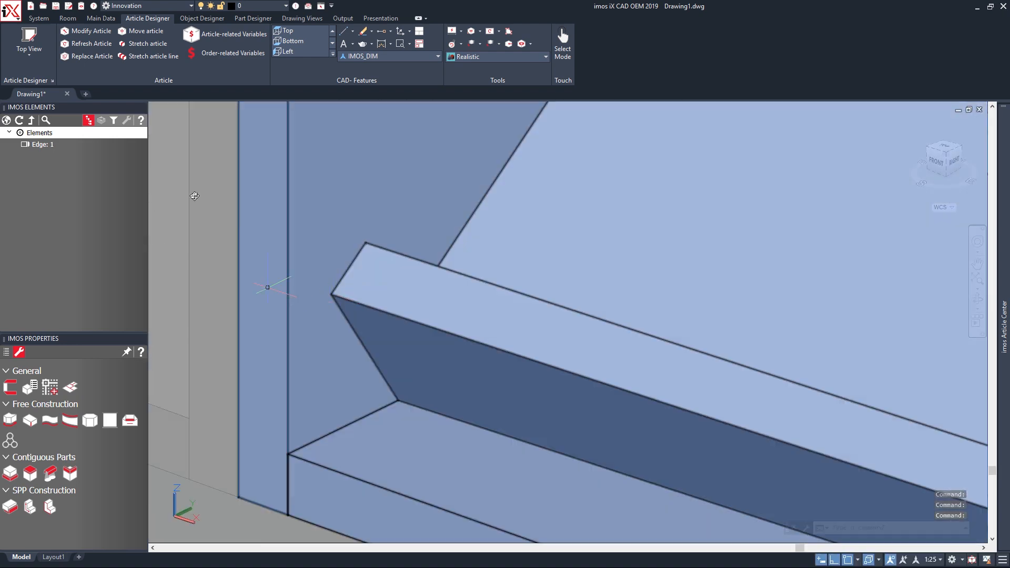
left_click(87, 32)
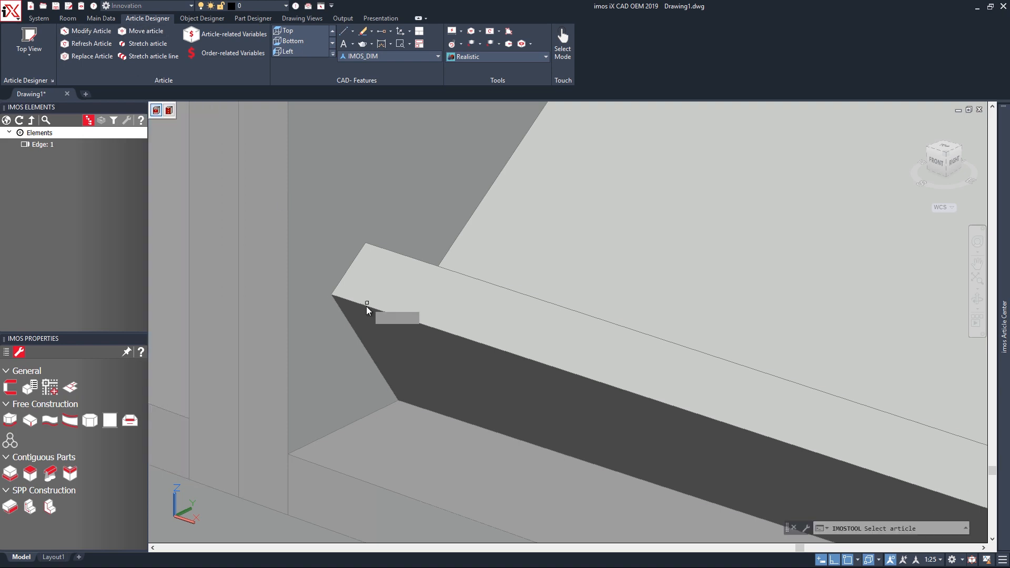
left_click(367, 309)
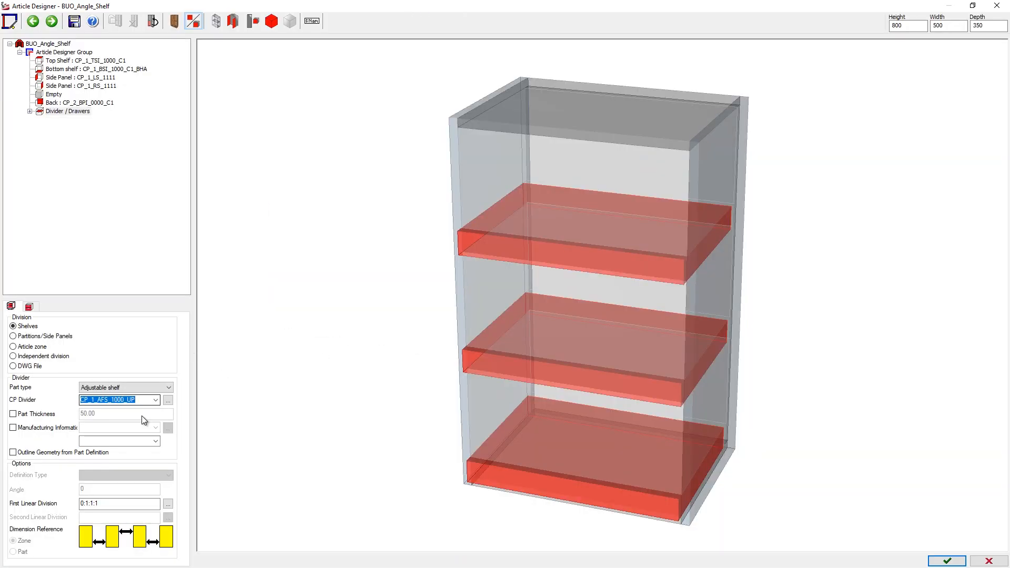
Set the Divider Inset of the article's empty front element to -30.
left_click(53, 95)
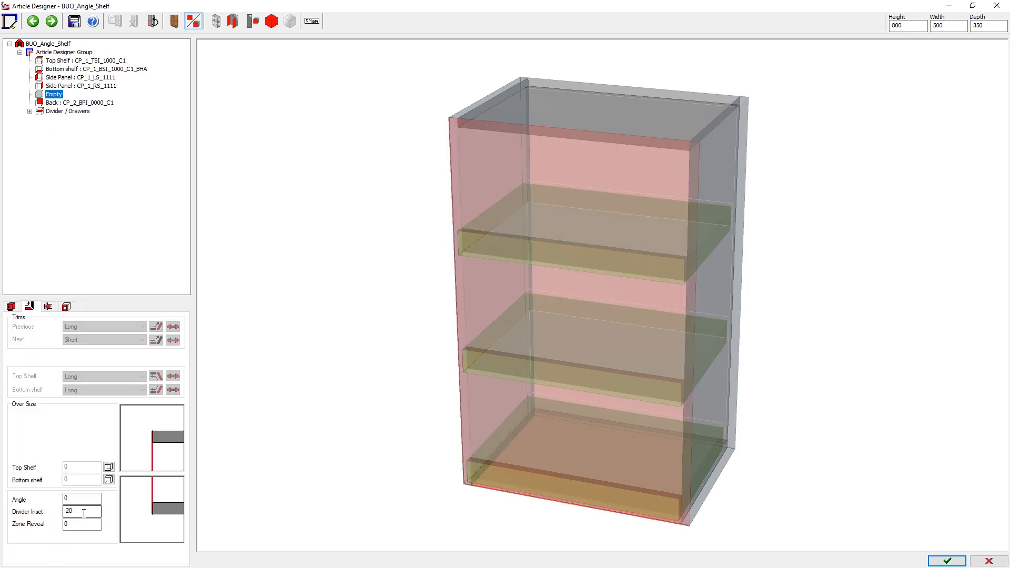
key("BackSpace")
key("BackSpace")
key("BackSpace")
type("-")
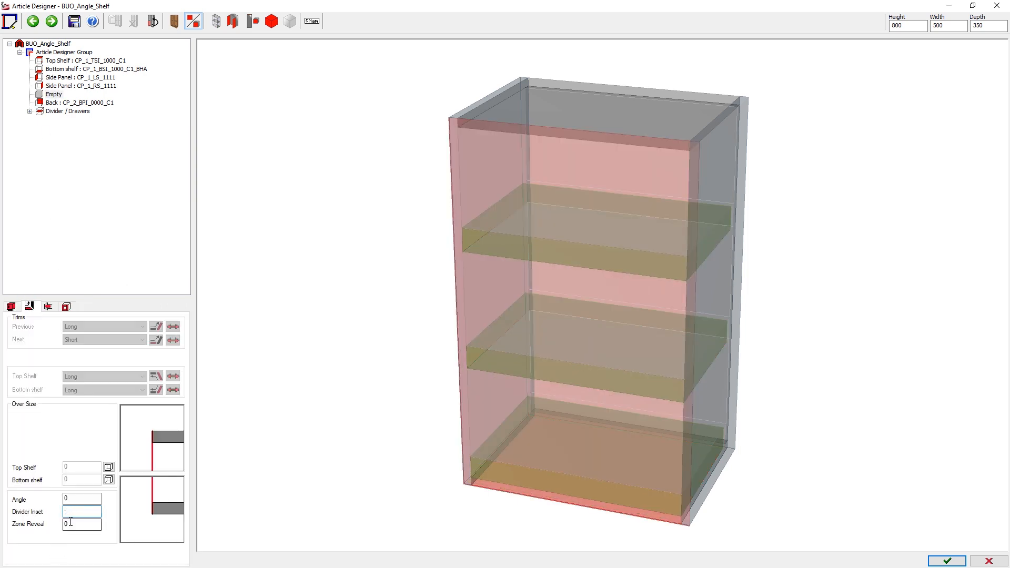
type("30")
Apply the new front inset to the west cabinet without saving the article, updating the attached contiguous parts.
left_click(932, 563)
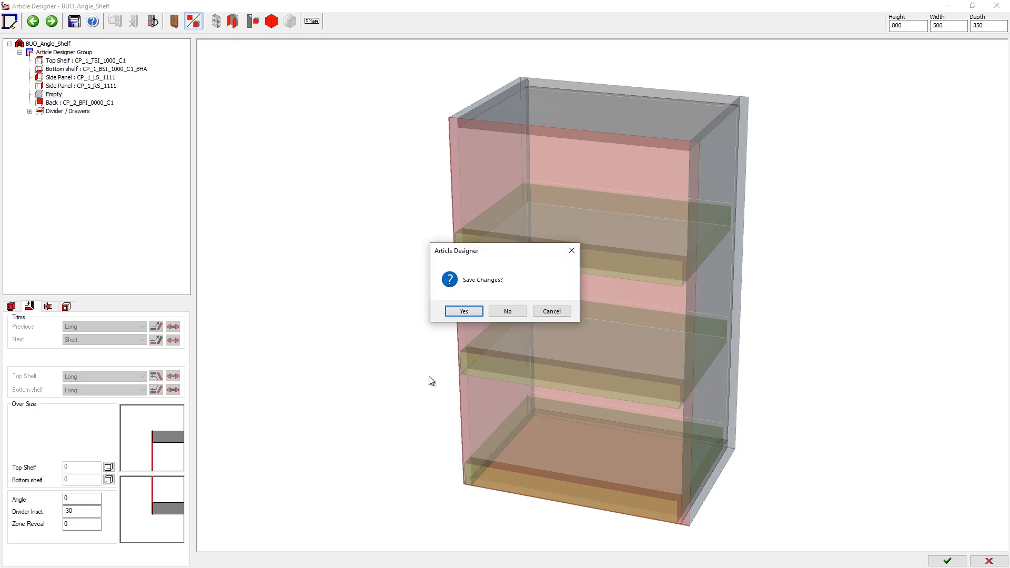
left_click(506, 313)
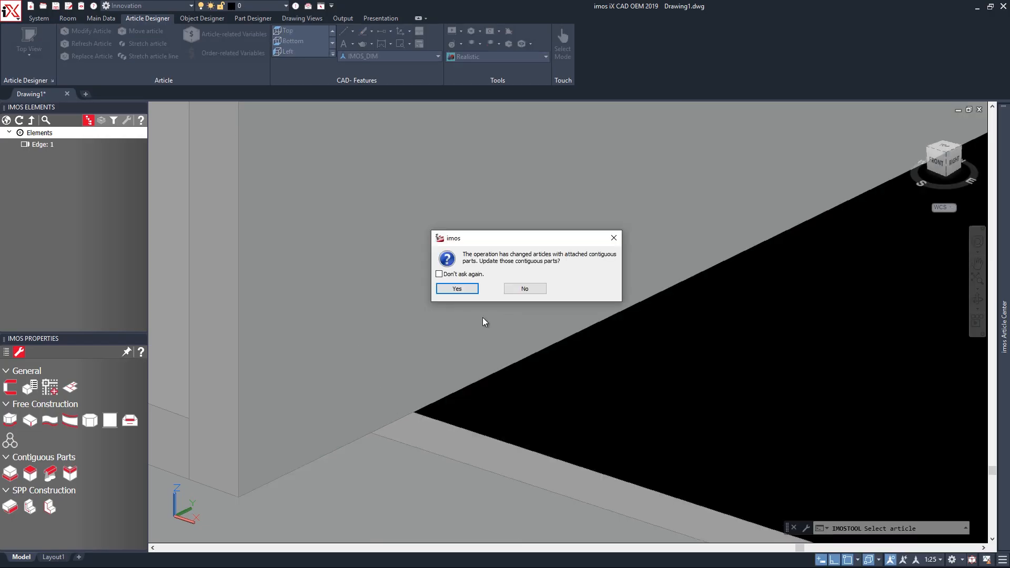
left_click(474, 292)
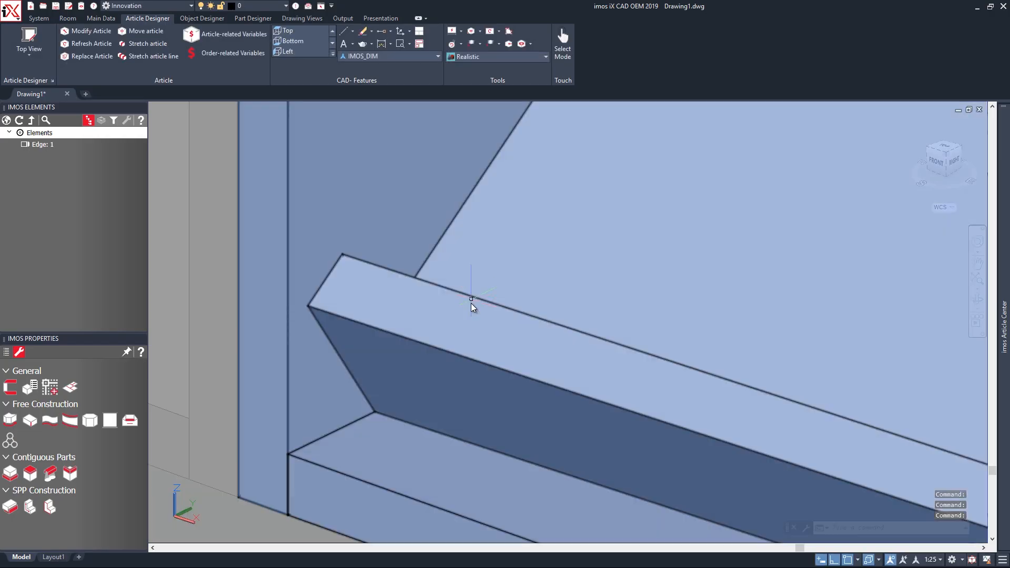
Open the east angled-shelf cabinet's article on the curved side for modification.
scroll(472, 307, "down", 6)
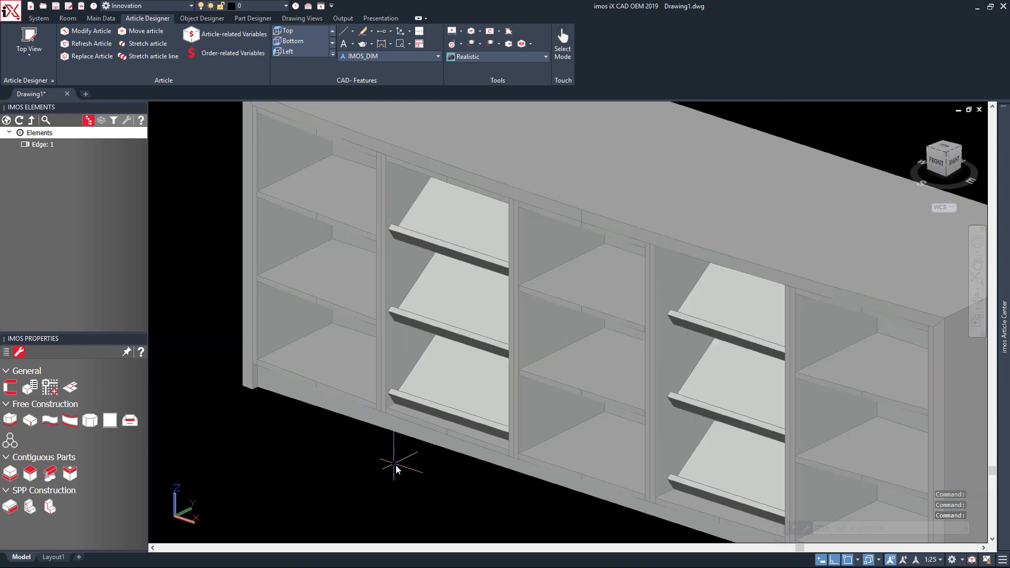
middle_click_drag(396, 470, 363, 406, "shift")
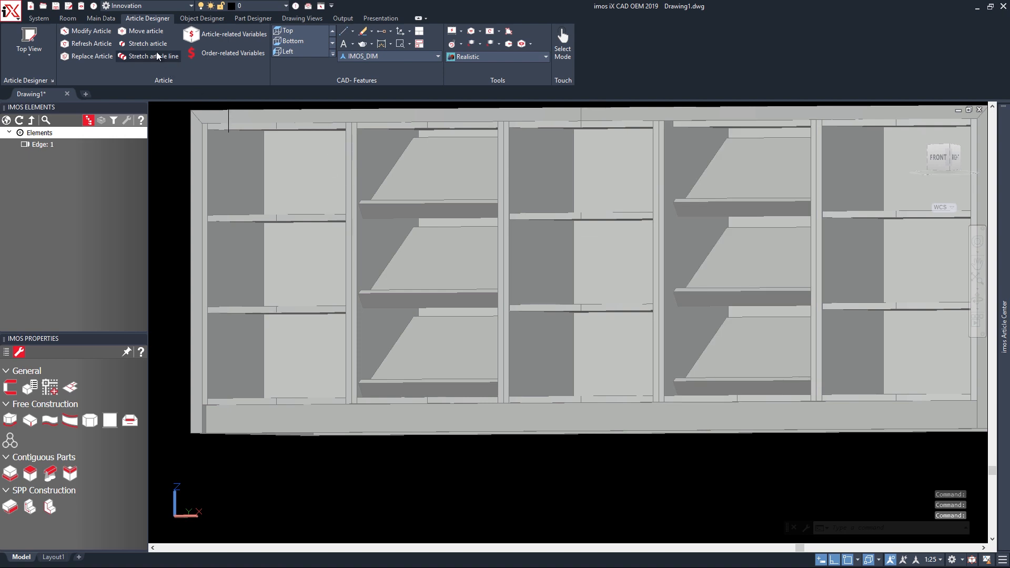
left_click(158, 57)
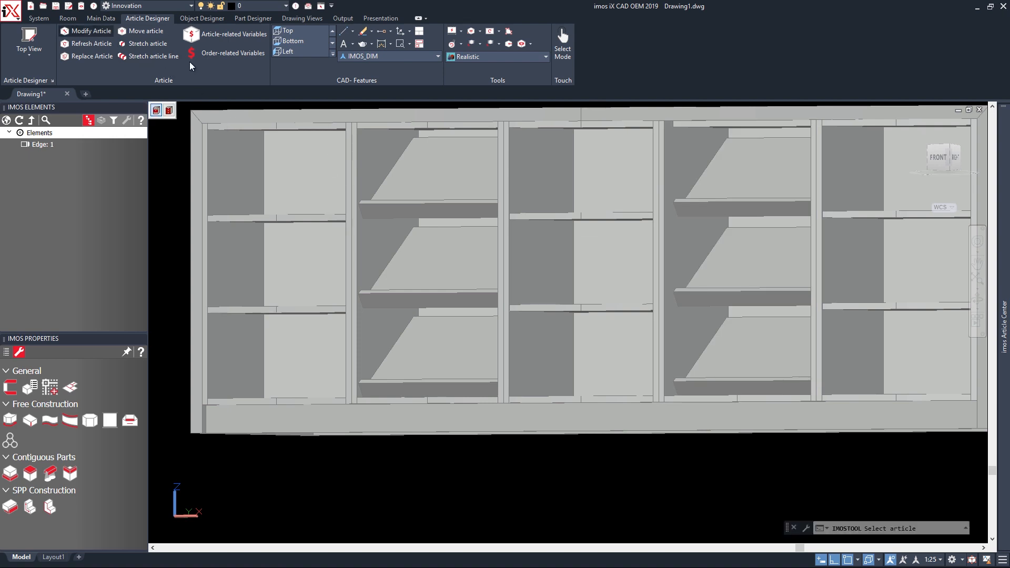
left_click(728, 211)
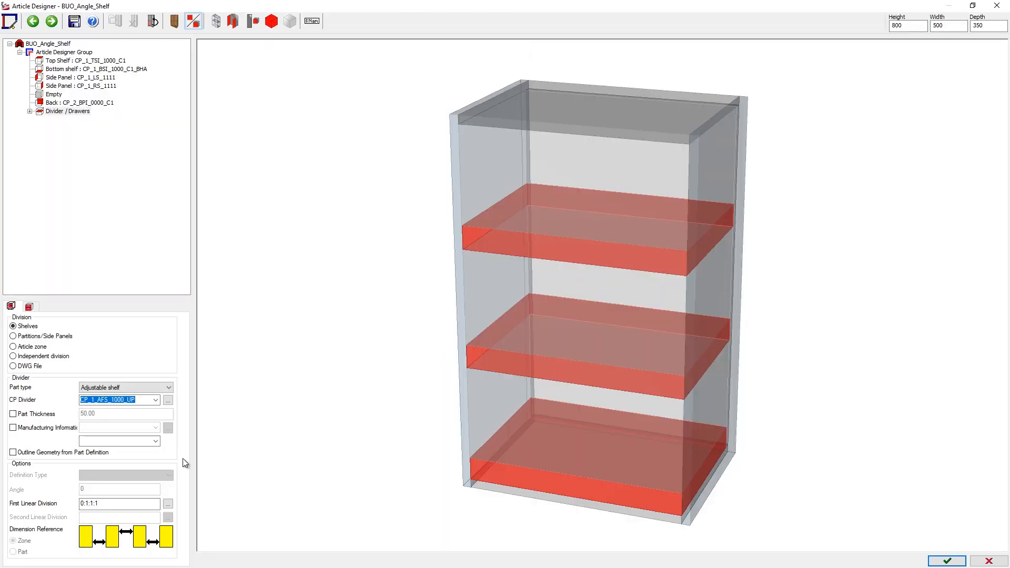
Set the Zone Reveal to -30 for the article's empty front element and to 20 for its back panel.
left_click(42, 97)
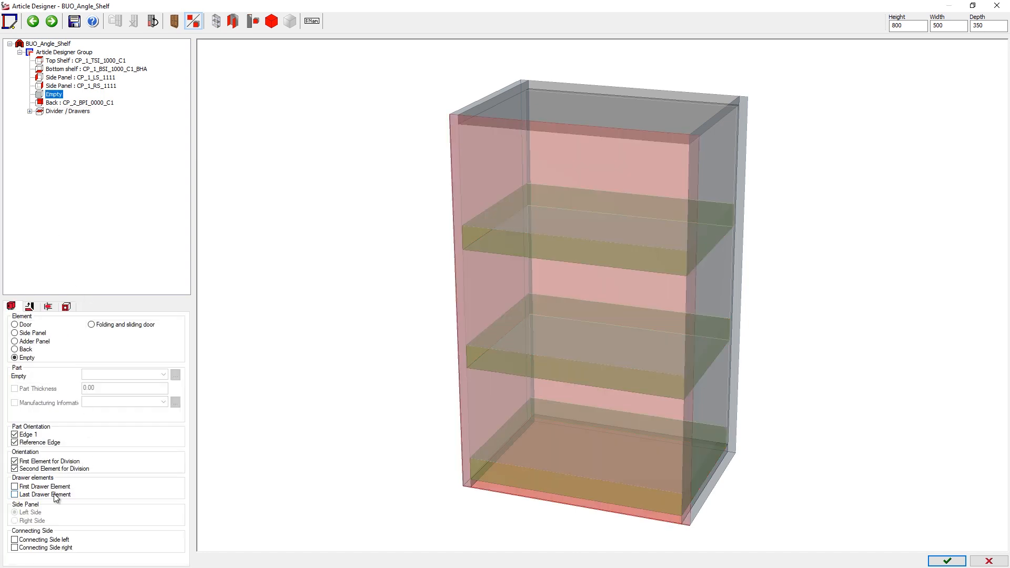
left_click(29, 307)
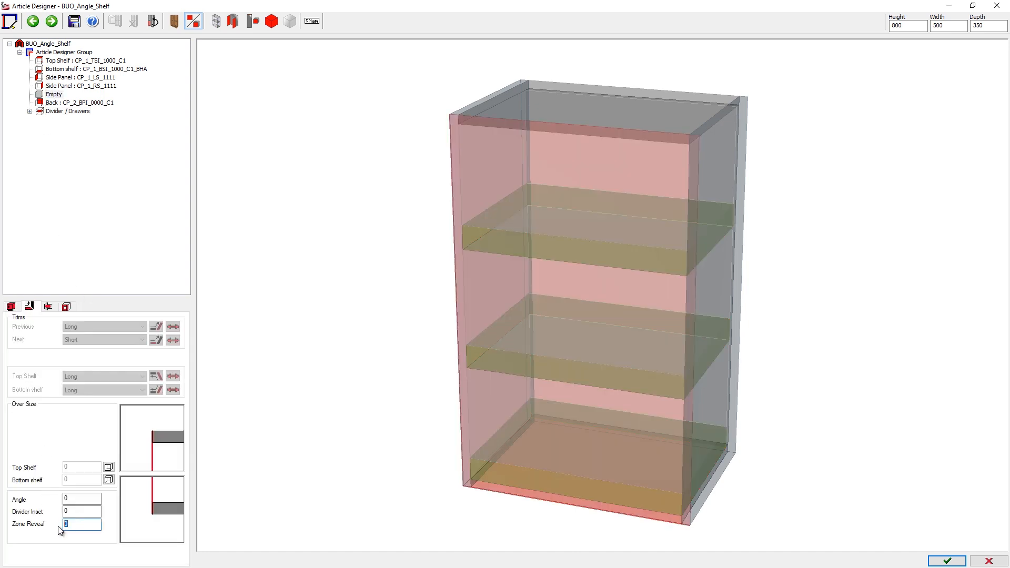
type("80")
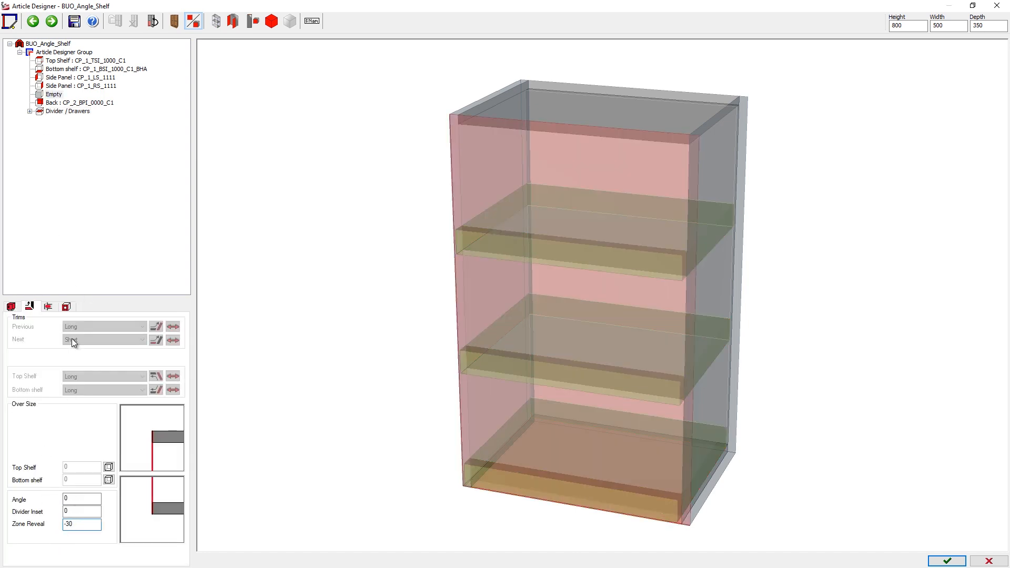
left_click(58, 103)
left_click(79, 525)
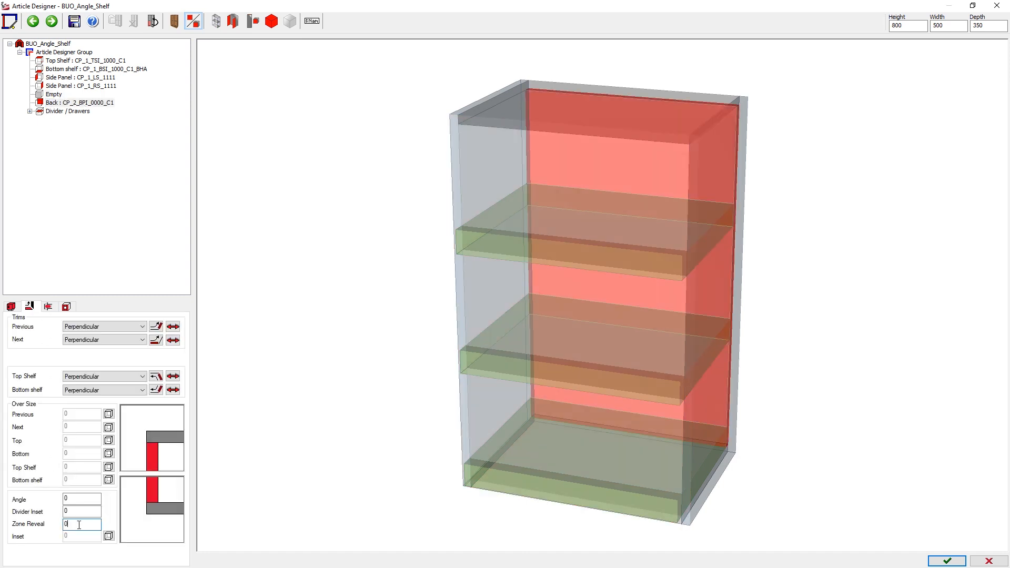
type("20")
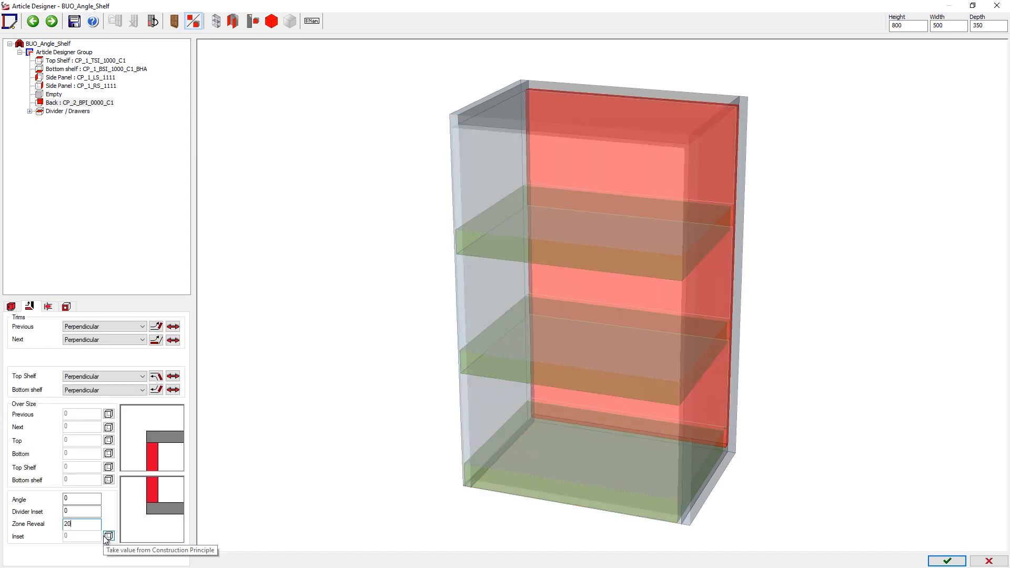
Apply the zone reveals to the east angled-shelf cabinet without saving the article, and update its contiguous parts.
left_click(948, 562)
left_click(513, 309)
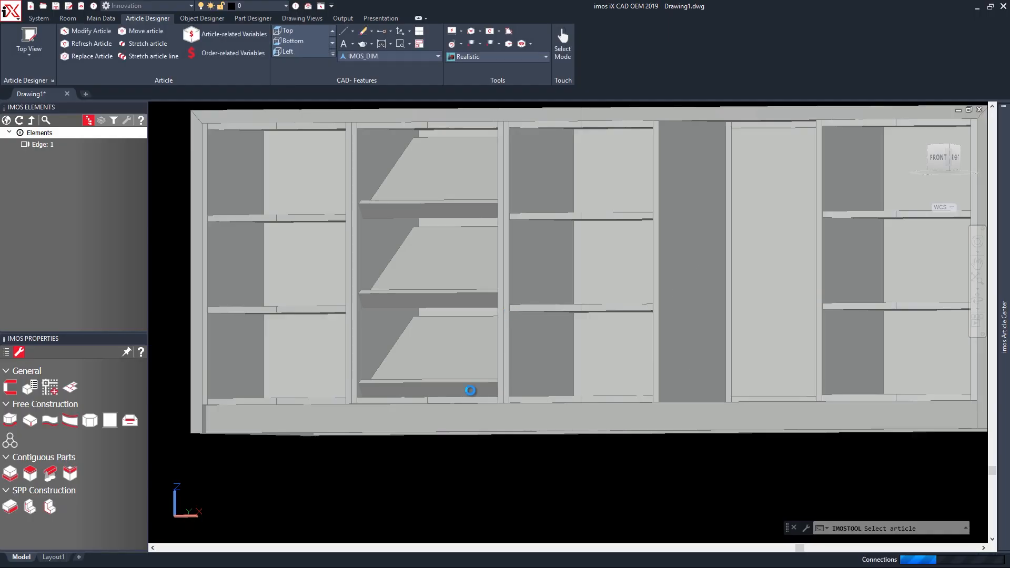
left_click(457, 289)
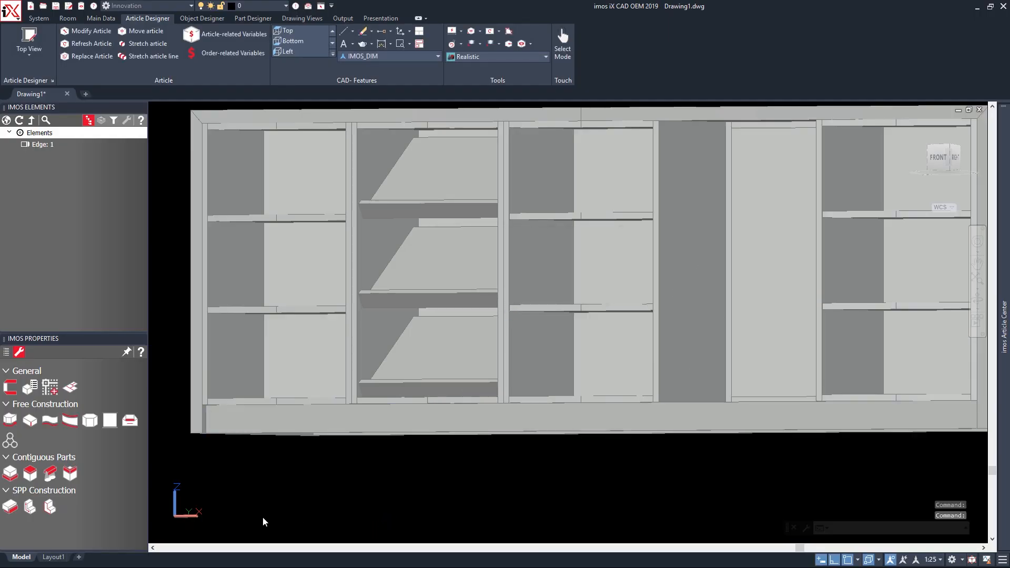
Set the visual style to 2D Wireframe and show the cabinet model from the top.
scroll(600, 463, "down", 2)
middle_click_drag(609, 395, 676, 486, "shift")
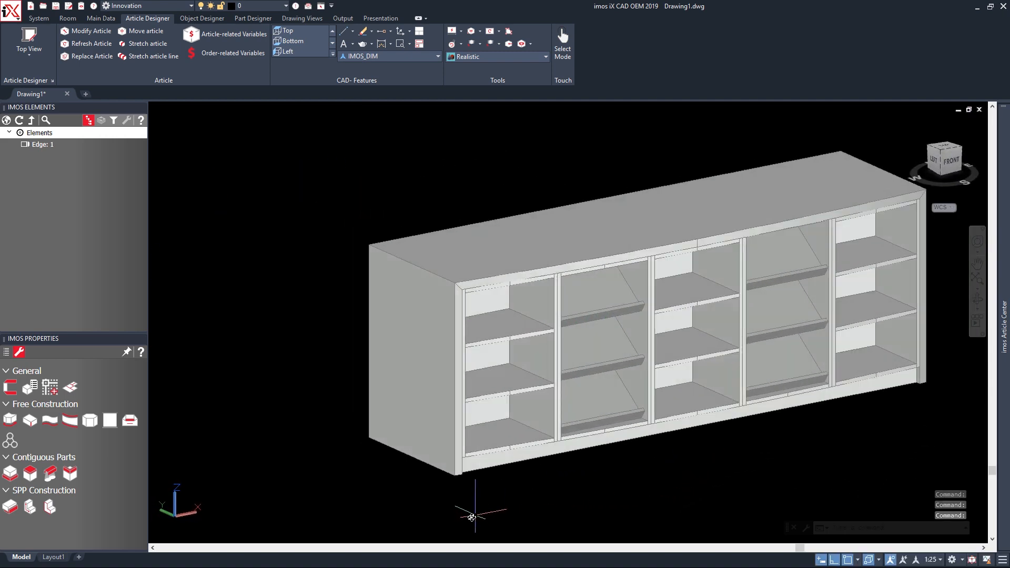
middle_click_drag(442, 513, 473, 514, "shift")
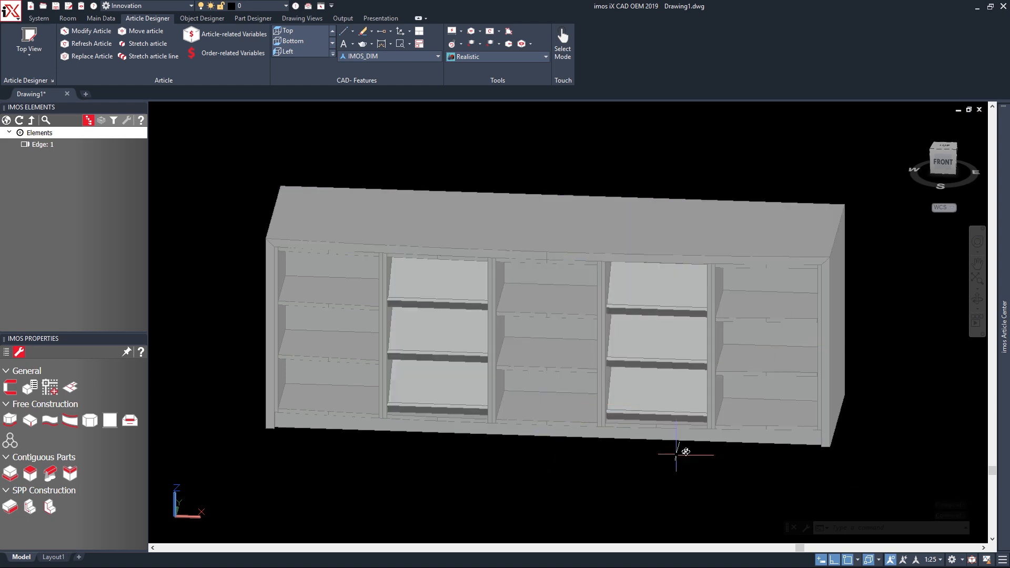
middle_click_drag(689, 454, 355, 451, "shift")
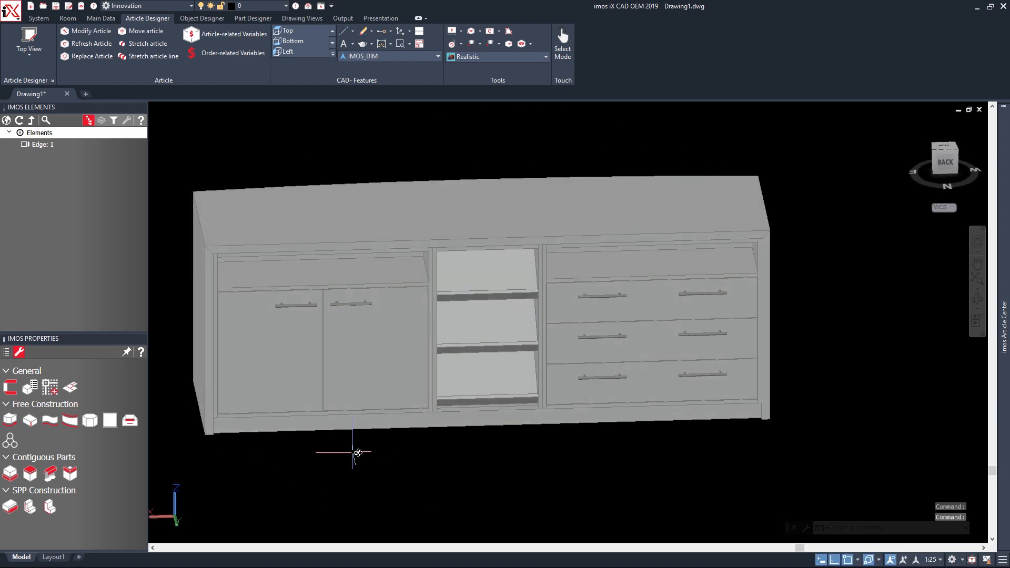
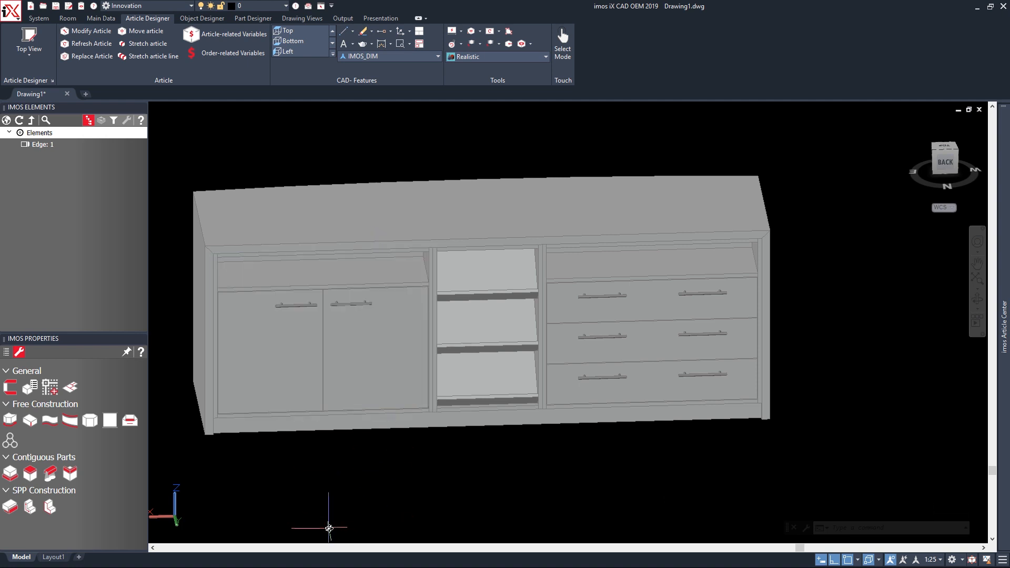
left_click(472, 61)
left_click(392, 94)
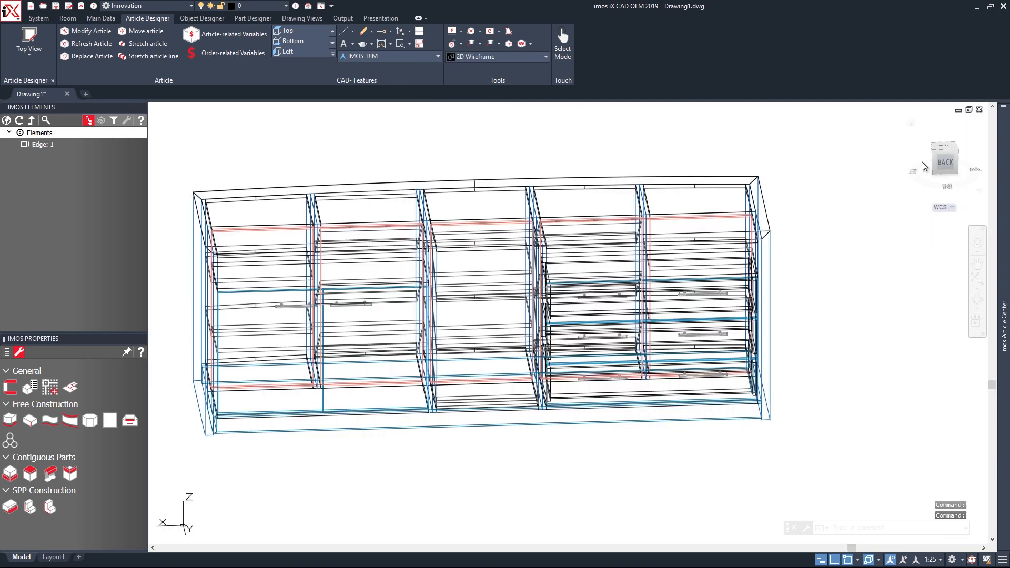
left_click(944, 149)
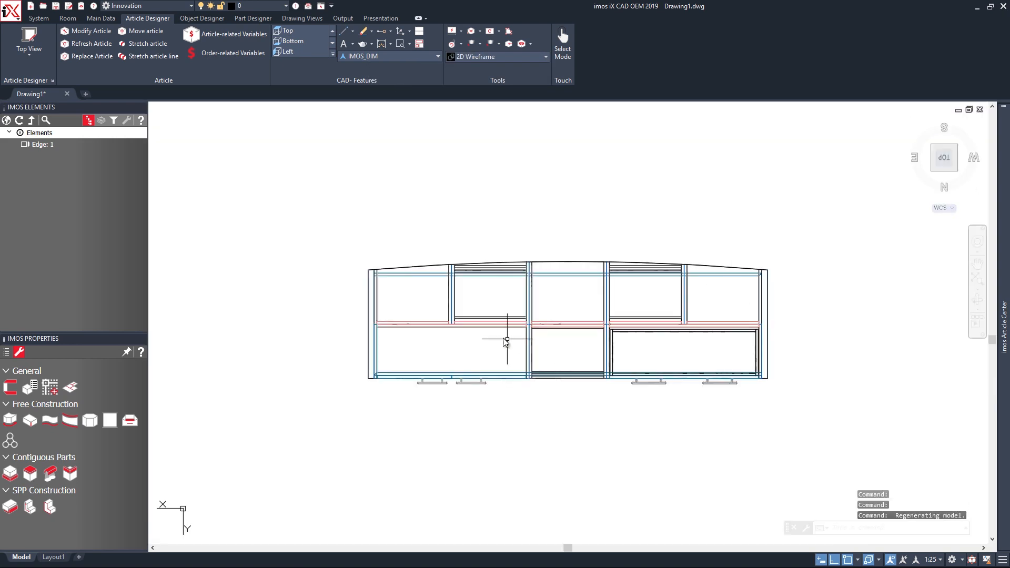
Draw a circle with a diameter of 80 inside the two-door cabinet, near its inner partition.
scroll(512, 346, "up", 5)
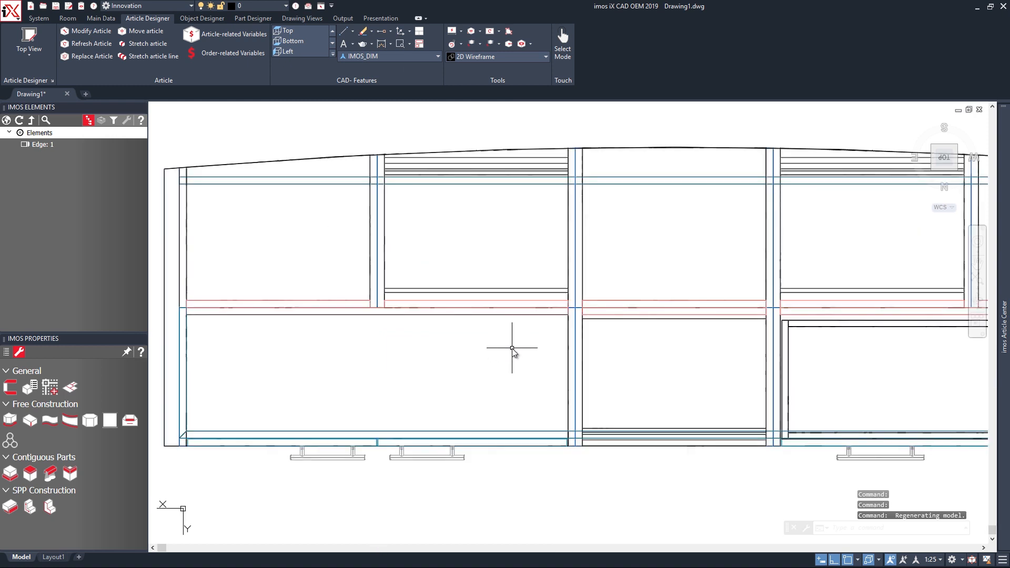
type("c")
key("Return")
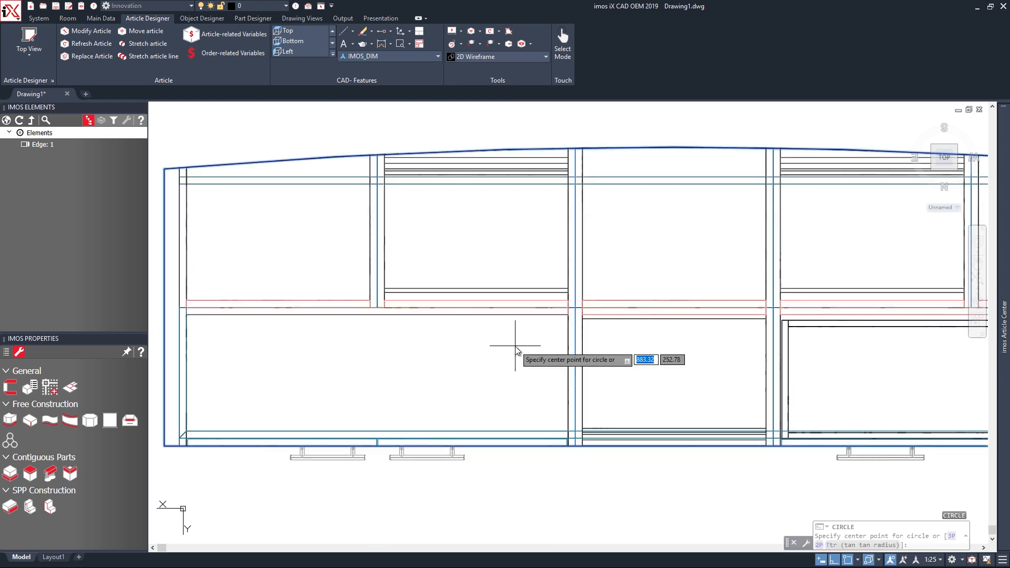
left_click(527, 347)
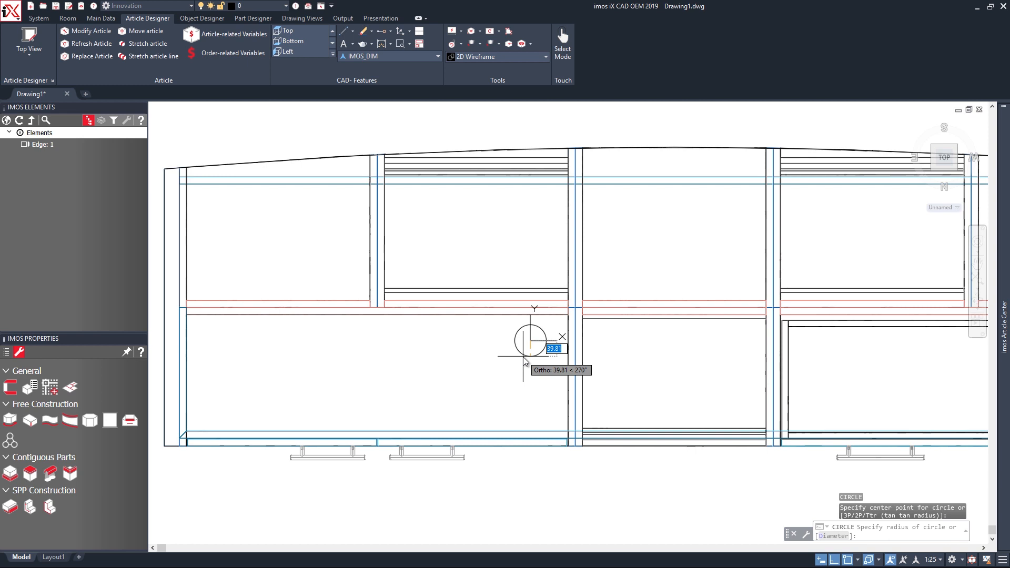
type("d")
key("Return")
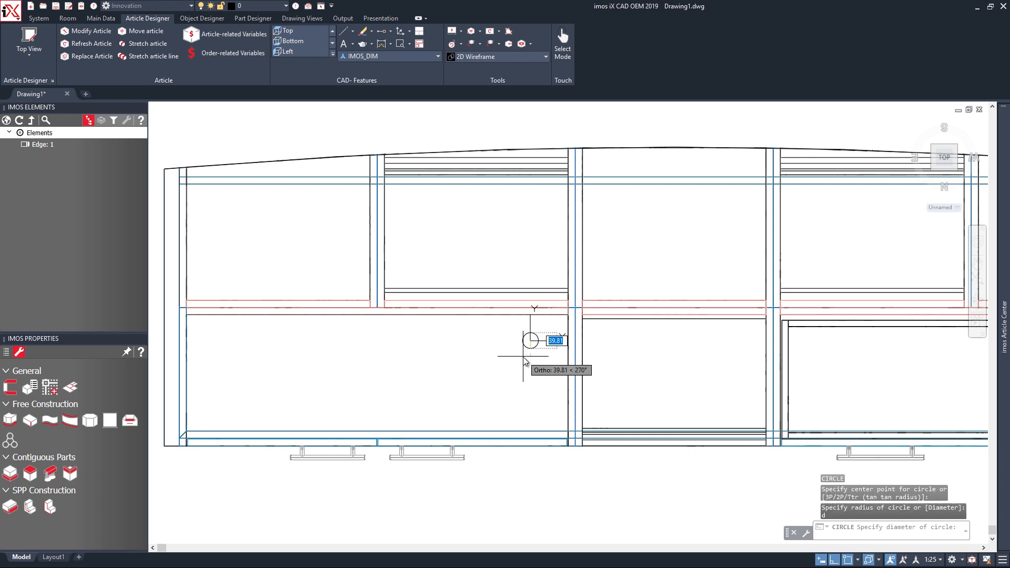
type("80")
key("Return")
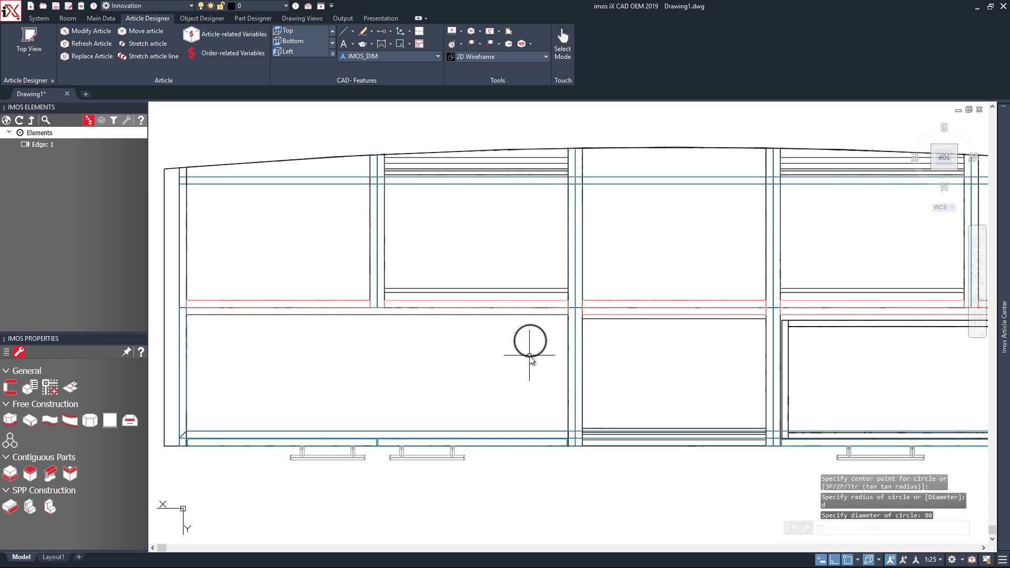
Move the circle by its centre onto the two-door cabinet's rear inner corner, where the back panel meets the partition.
left_click(534, 363)
type("m")
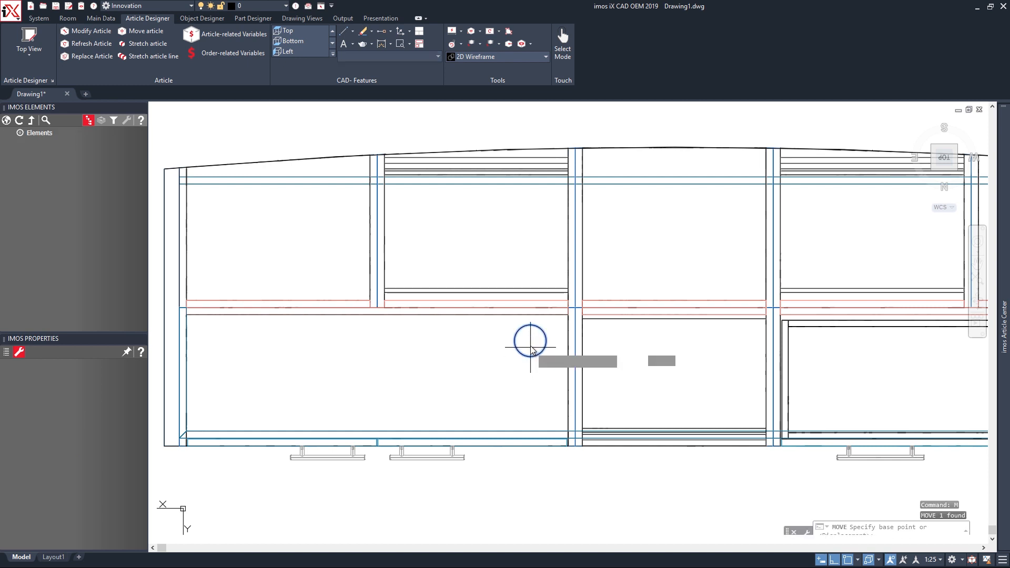
key("Return")
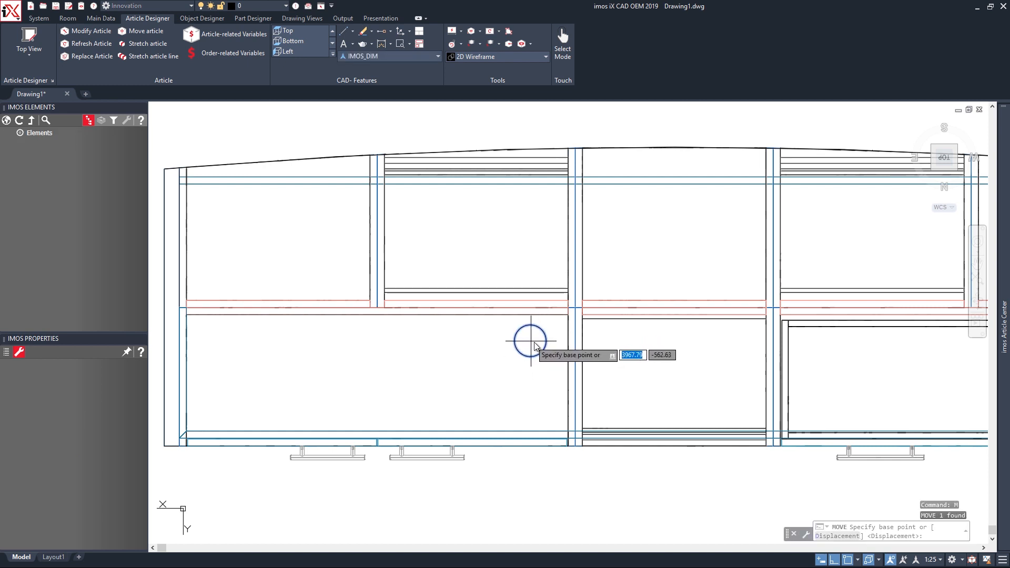
right_click(535, 343, "shift")
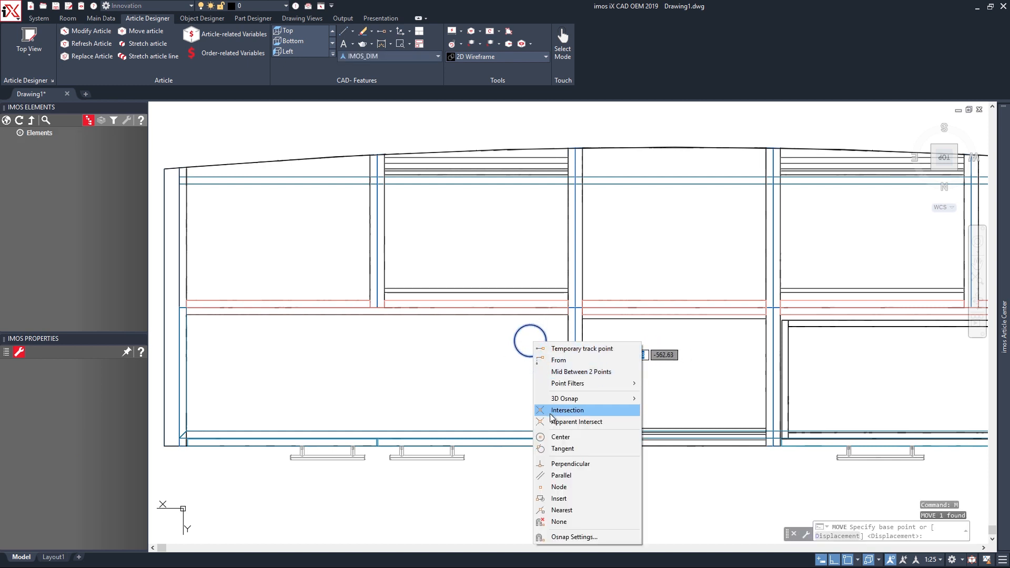
left_click(557, 438)
left_click(530, 341)
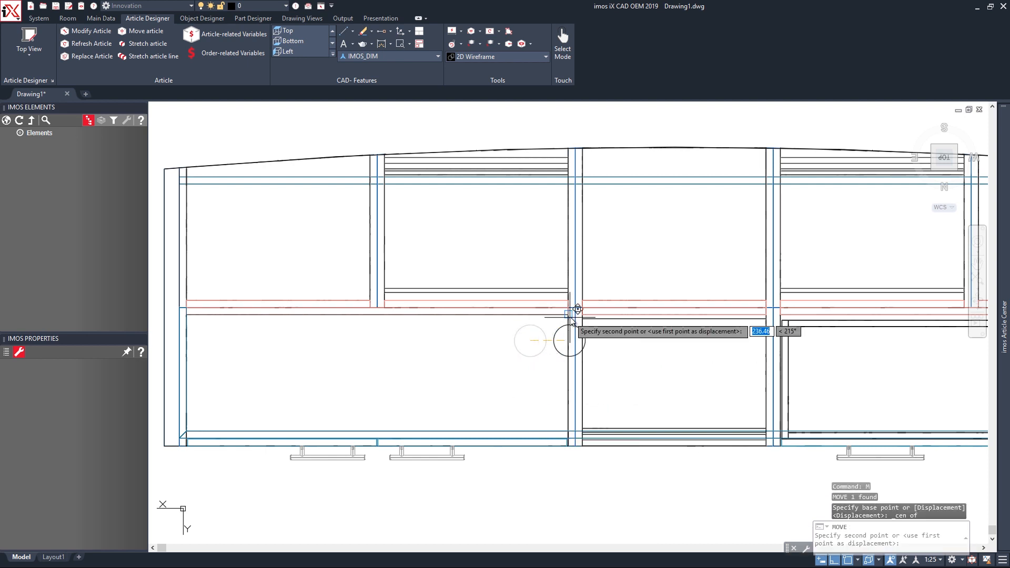
left_click(569, 315)
Move the circle 120 along the cabinet's length, away from the partition into the two-door cabinet.
scroll(558, 327, "up", 4)
left_click(557, 326)
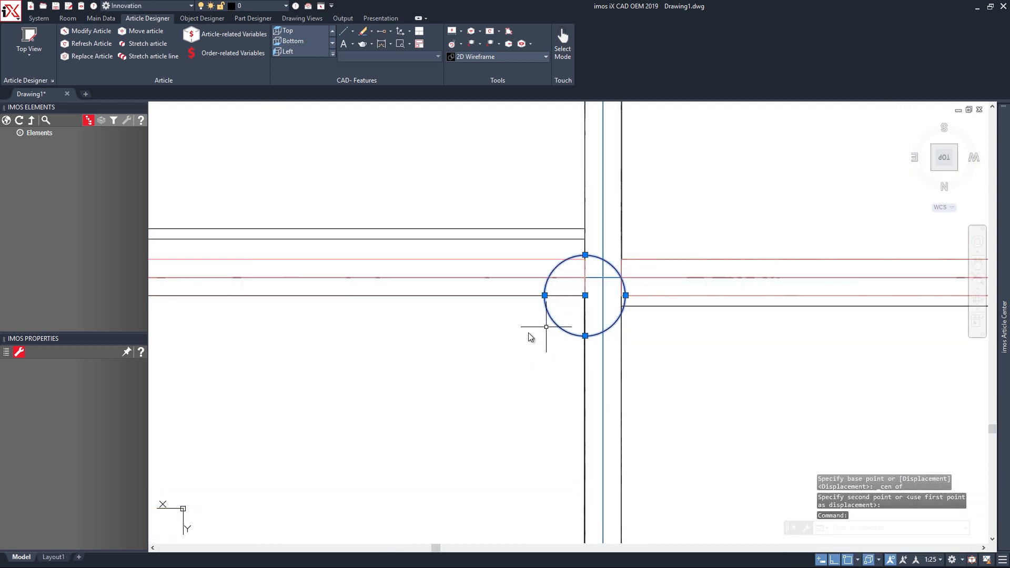
type("m")
key("Return")
left_click(517, 333)
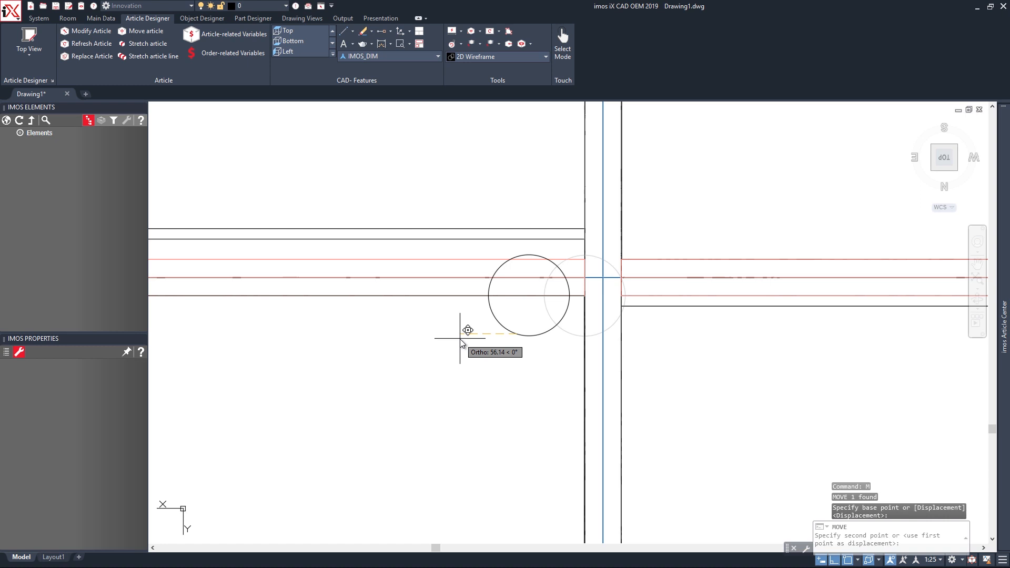
type("120")
key("Return")
Move the circle 120 away from the back panel towards the door fronts.
left_click(523, 339)
left_click(478, 317)
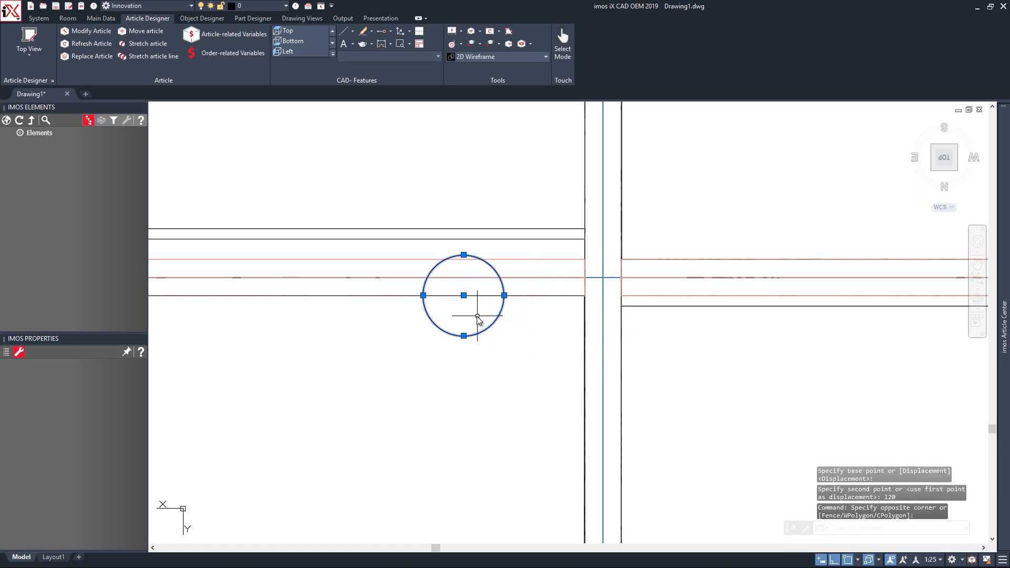
type("m")
key("Return")
left_click(476, 314)
type("120")
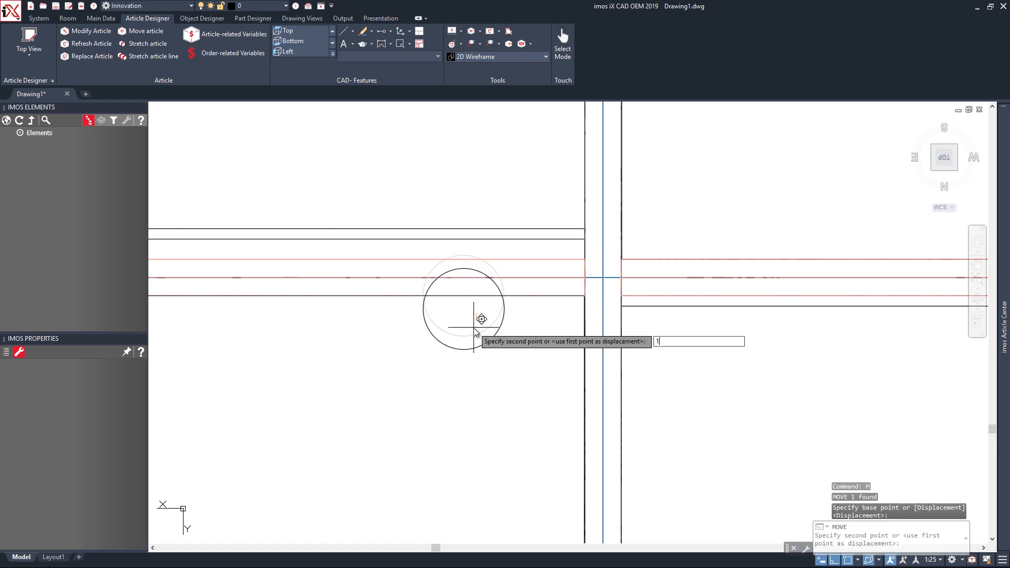
key("Return")
scroll(521, 337, "down", 4)
middle_click_drag(446, 356, 500, 314)
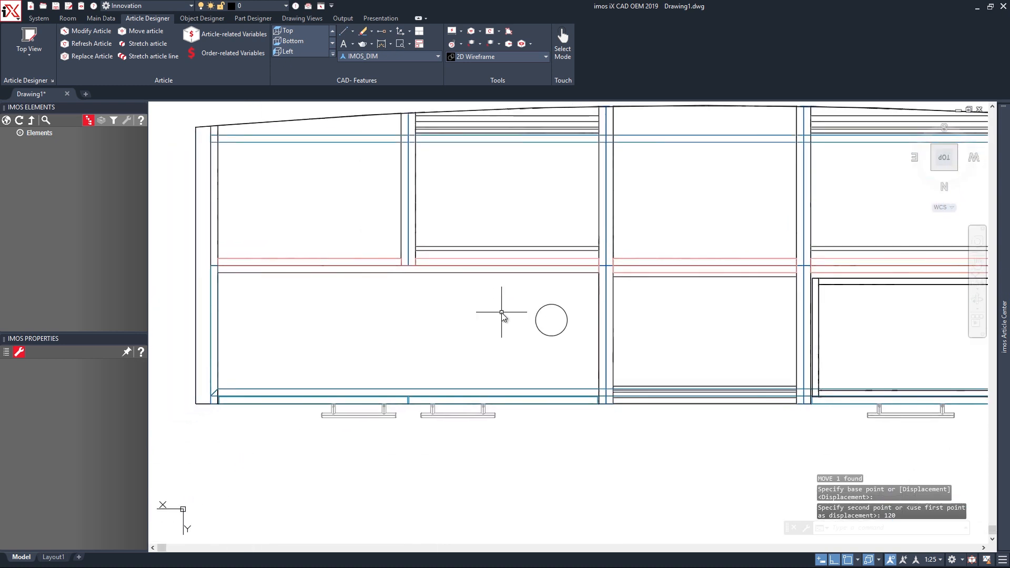
Move the circle 60 back towards the two-door cabinet's back panel.
left_click(539, 317)
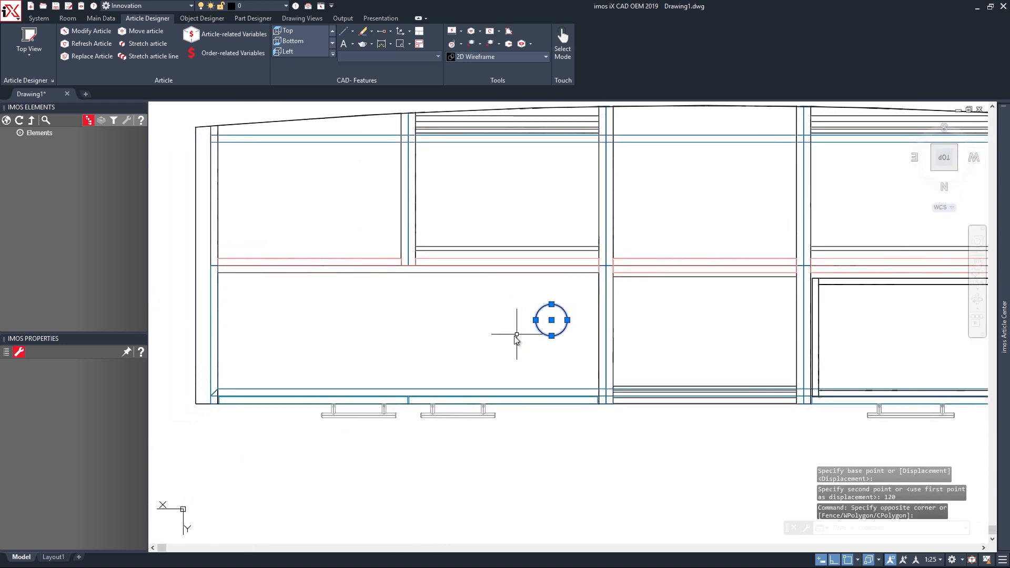
type("m")
key("Return")
left_click(497, 332)
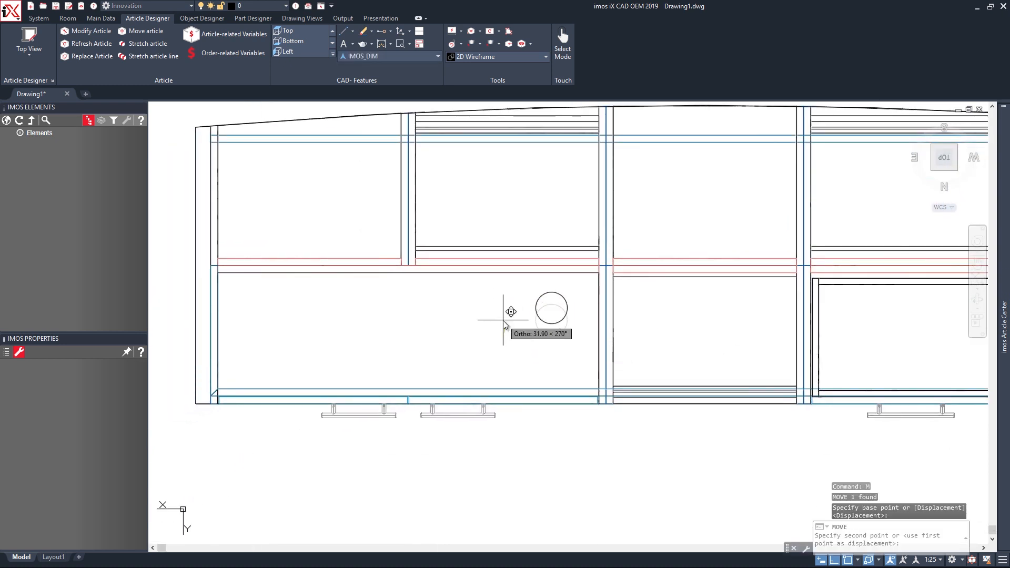
type("60")
key("Return")
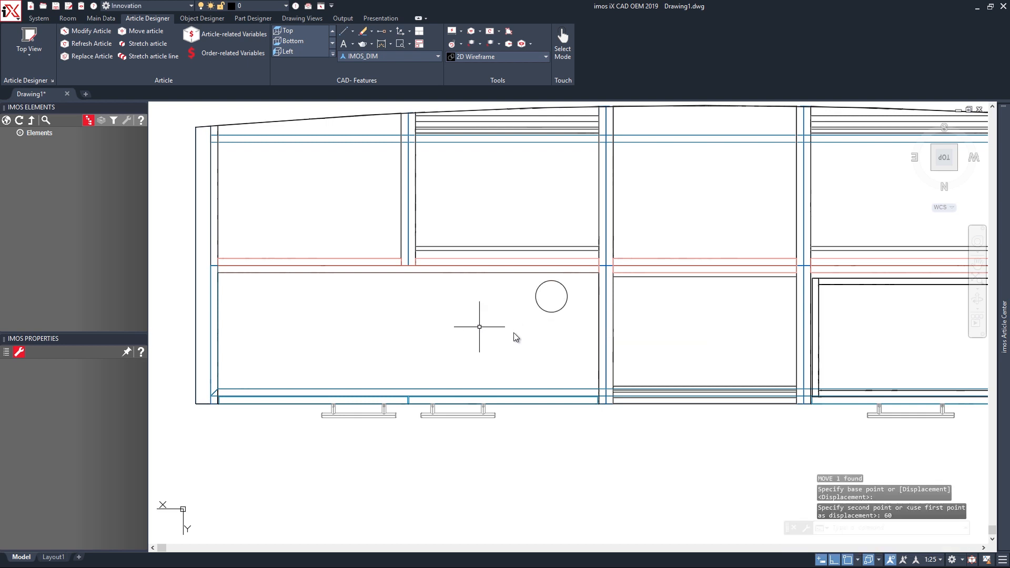
Select as parts the mitred top panel and the two-door cabinet's top shelf and the fixed shelf below it.
middle_click_drag(514, 484, 633, 364, "shift")
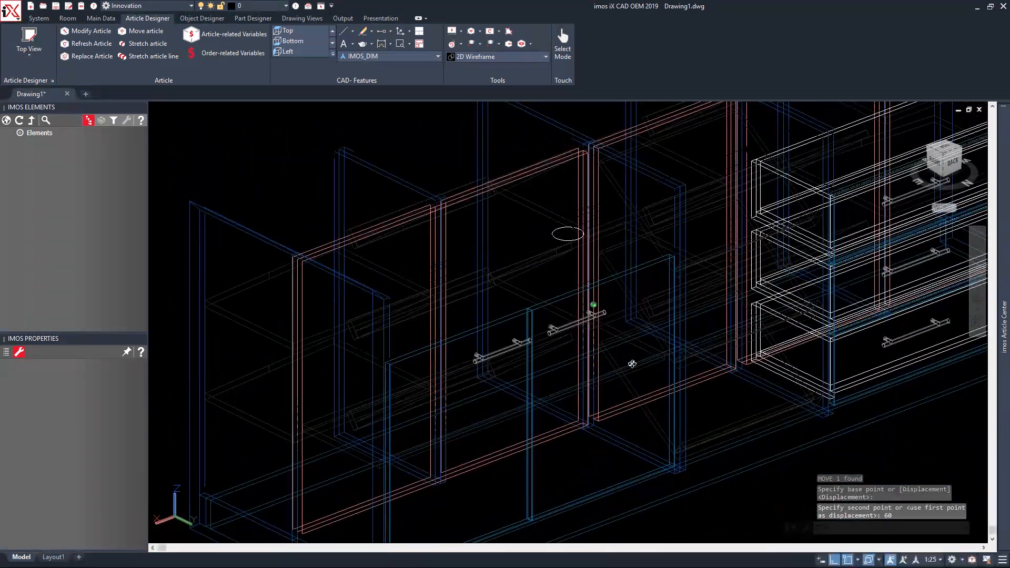
scroll(625, 362, "down", 4)
scroll(616, 288, "up", 4)
middle_click_drag(475, 229, 406, 203, "shift")
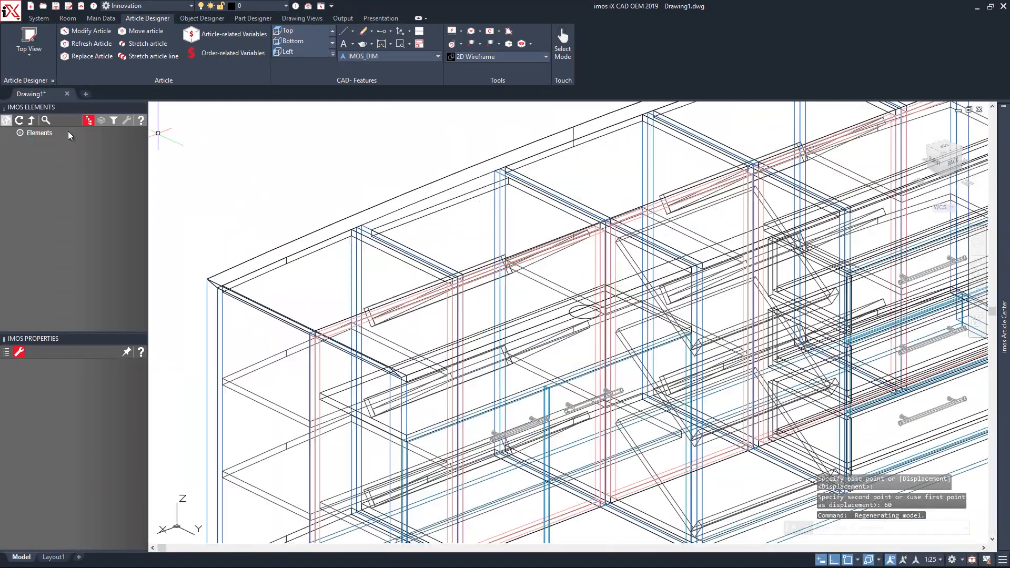
right_click(269, 172)
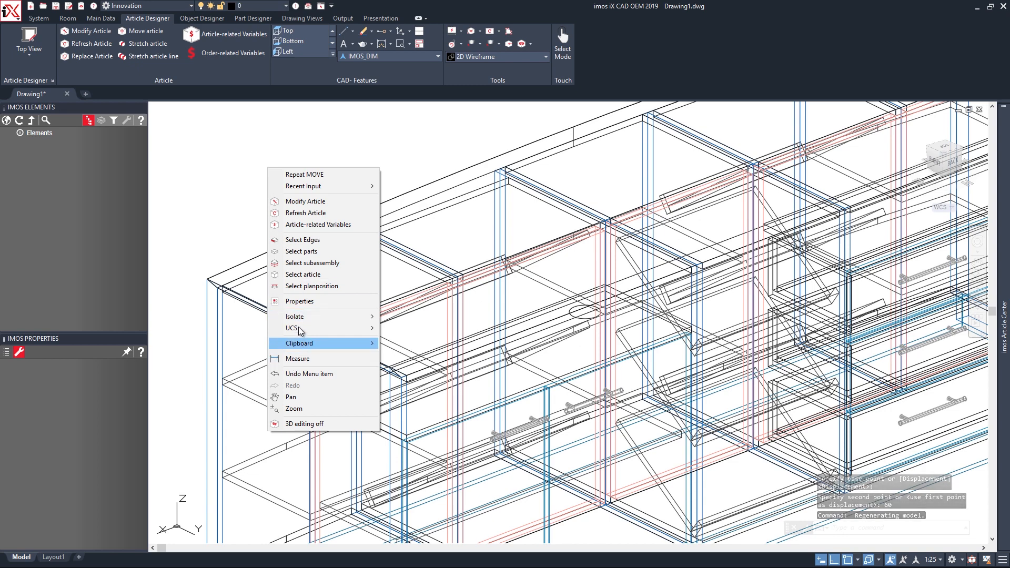
left_click(376, 208)
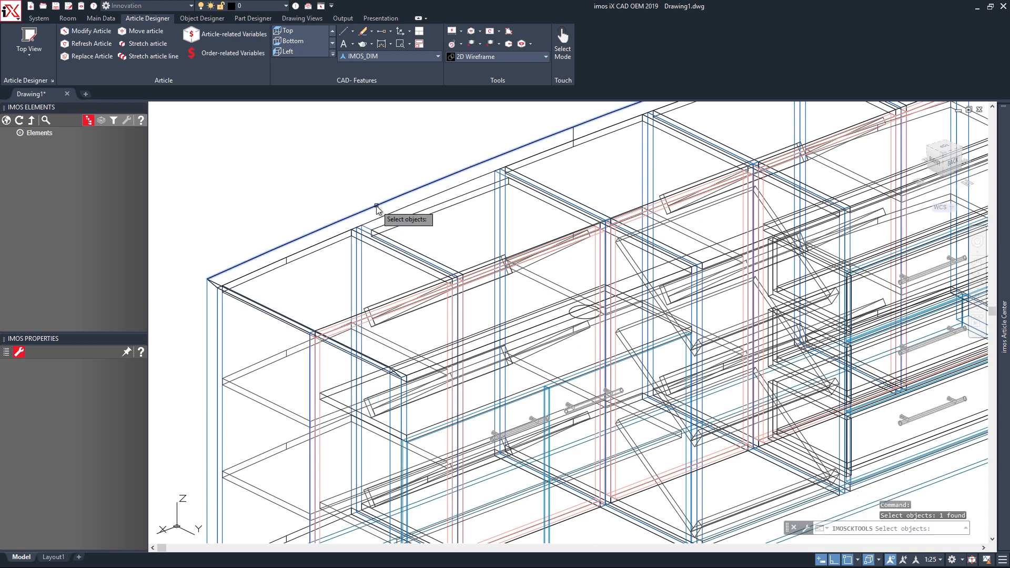
scroll(685, 261, "up", 5)
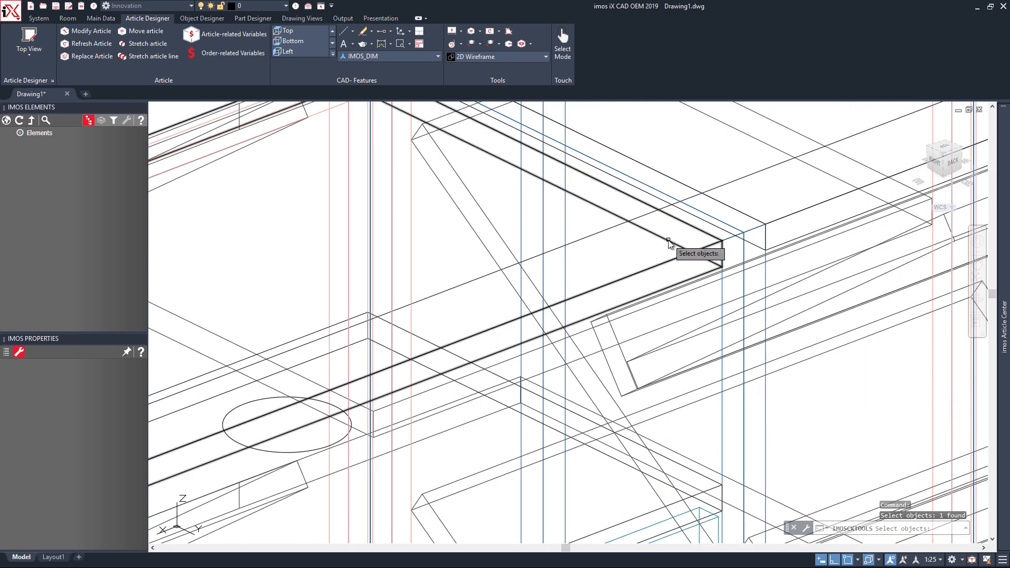
left_click(668, 244)
scroll(668, 243, "down", 4)
scroll(673, 266, "up", 2)
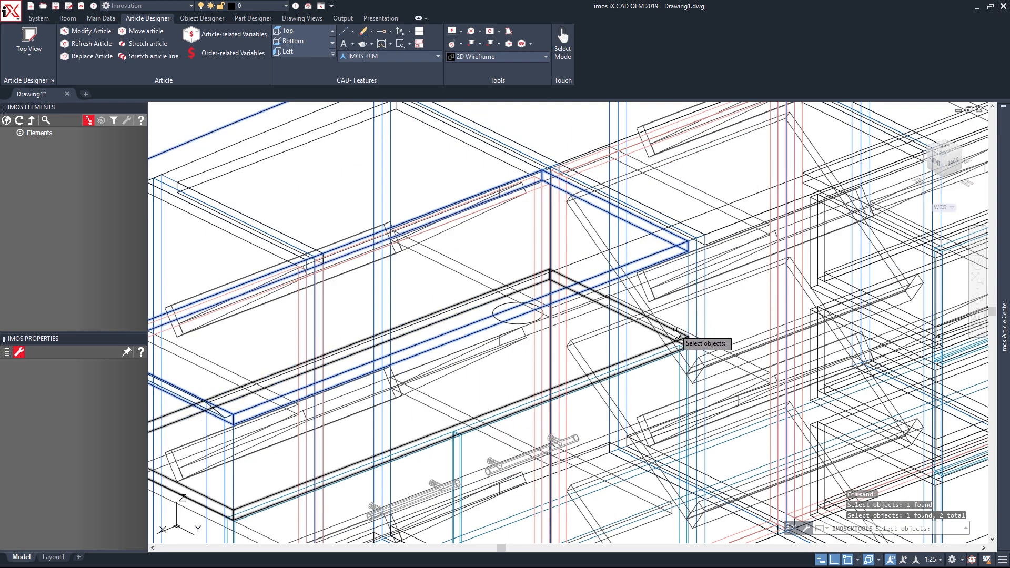
left_click(676, 334)
scroll(677, 335, "down", 4)
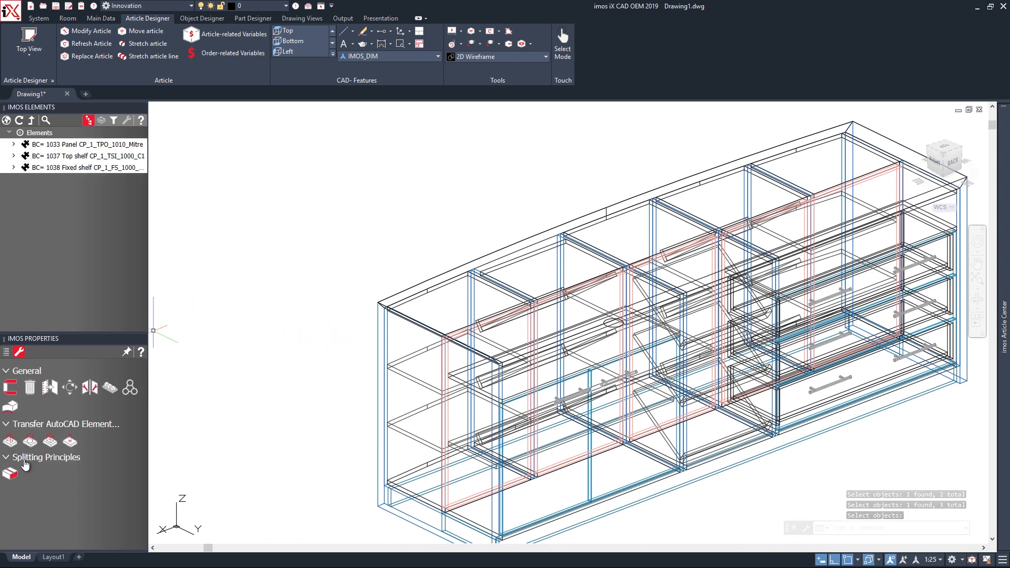
Transfer the circle to the three selected parts as a Through Hole pocket with profile PRF_00 on the Top face.
left_click(30, 441)
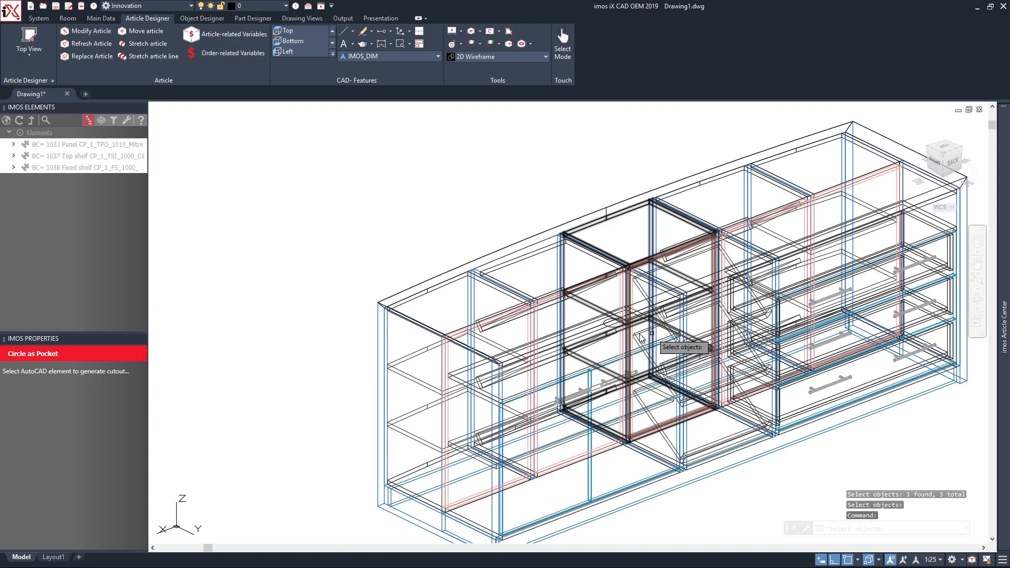
scroll(639, 334, "up", 6)
left_click(550, 300)
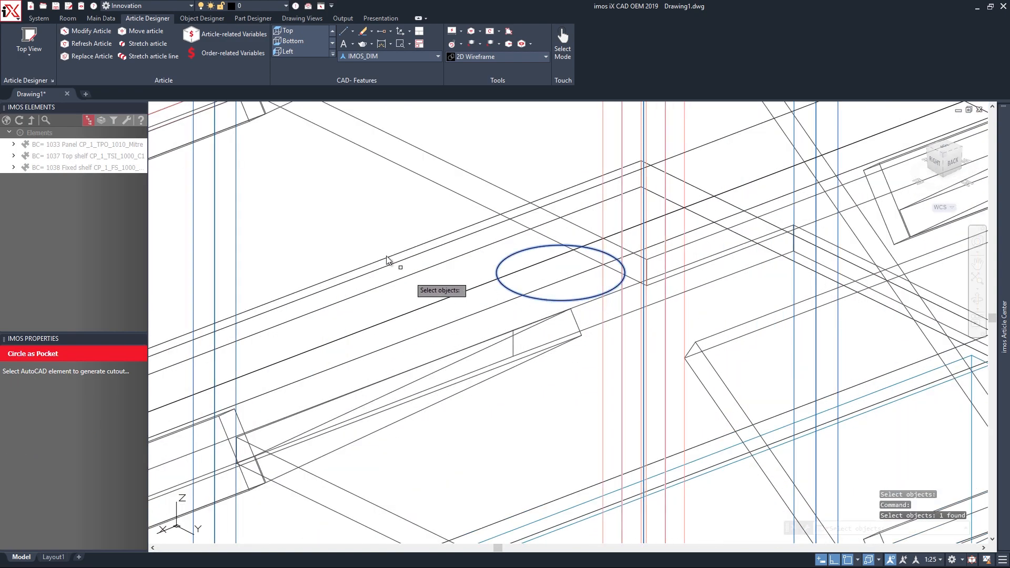
key("Return")
scroll(383, 225, "down", 4)
middle_click_drag(383, 225, 387, 283)
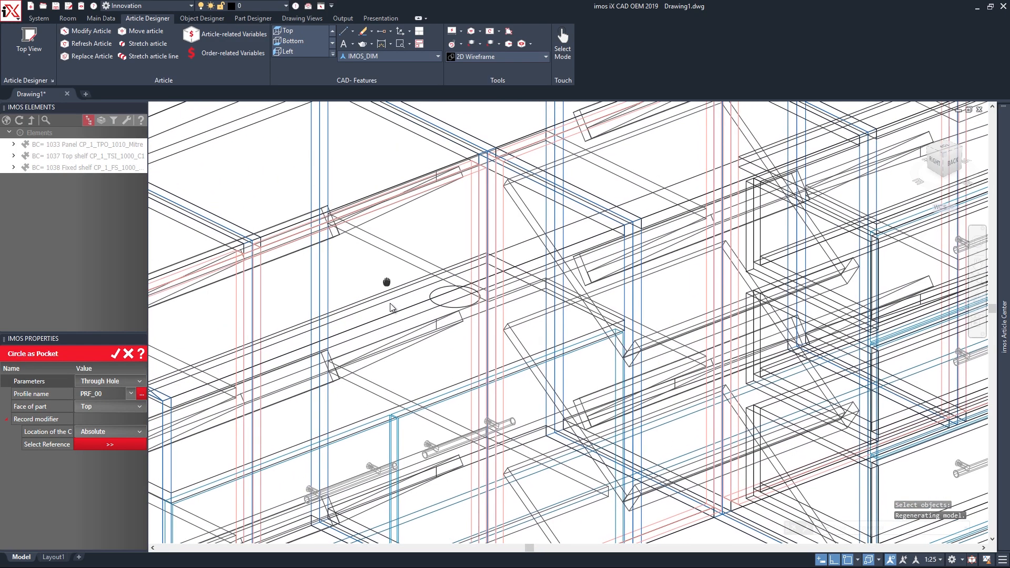
scroll(387, 282, "down", 3)
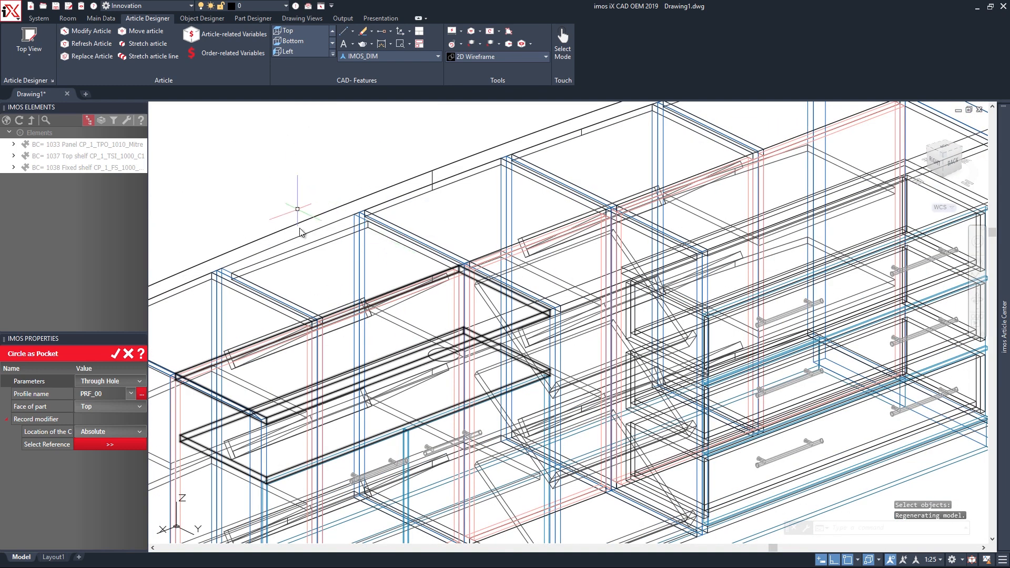
scroll(348, 171, "down", 5)
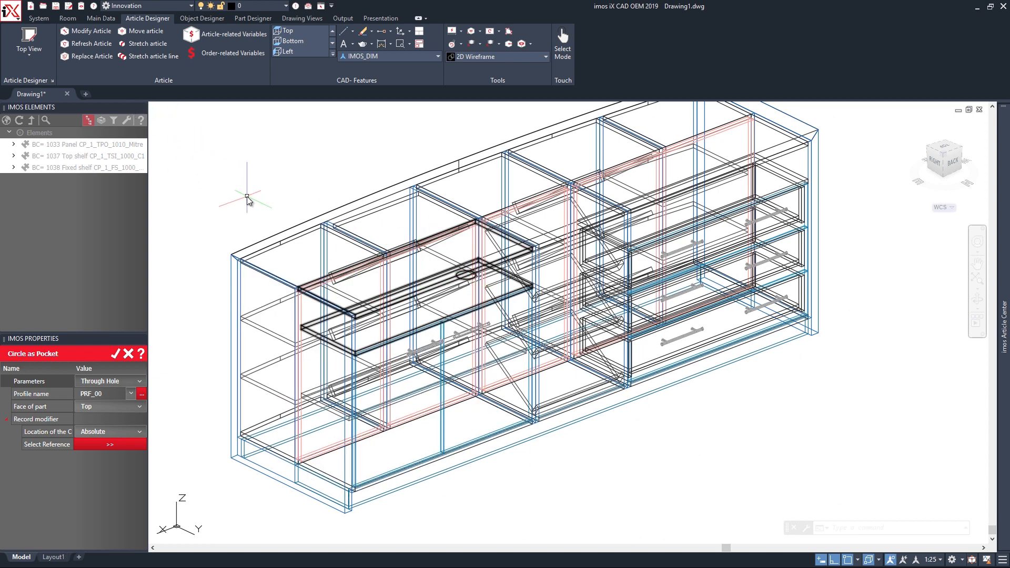
Visualize the model with its connectors and fittings in the Realistic style, and inspect the cable hole, fronts and underside.
left_click(81, 7)
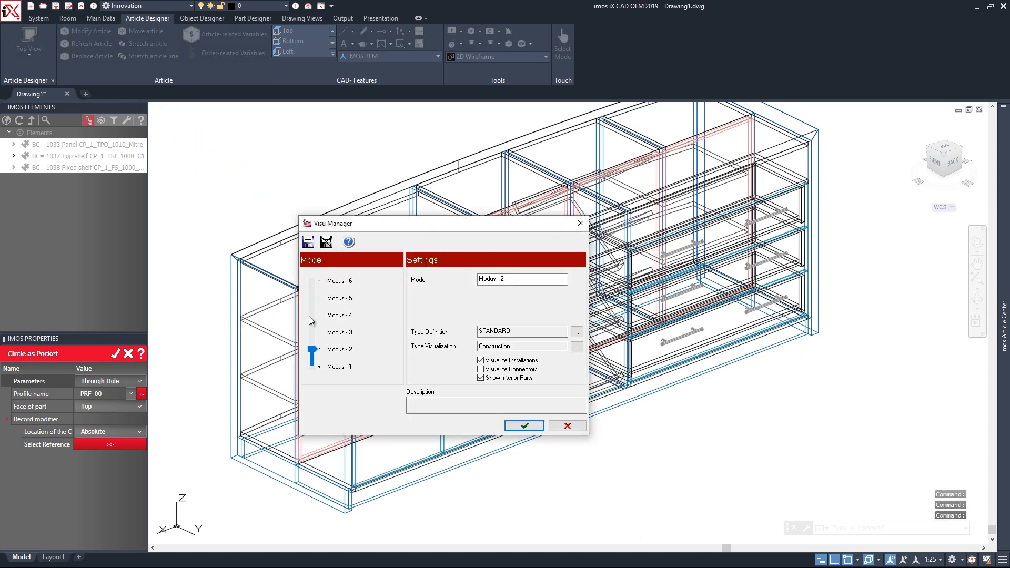
left_click(524, 426)
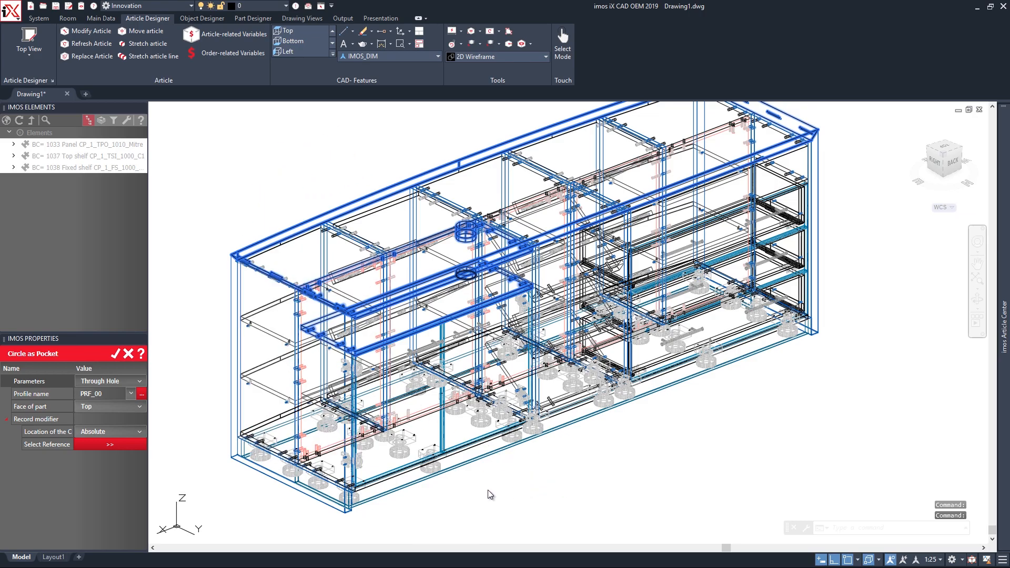
middle_click_drag(489, 494, 321, 484, "shift")
left_click(483, 56)
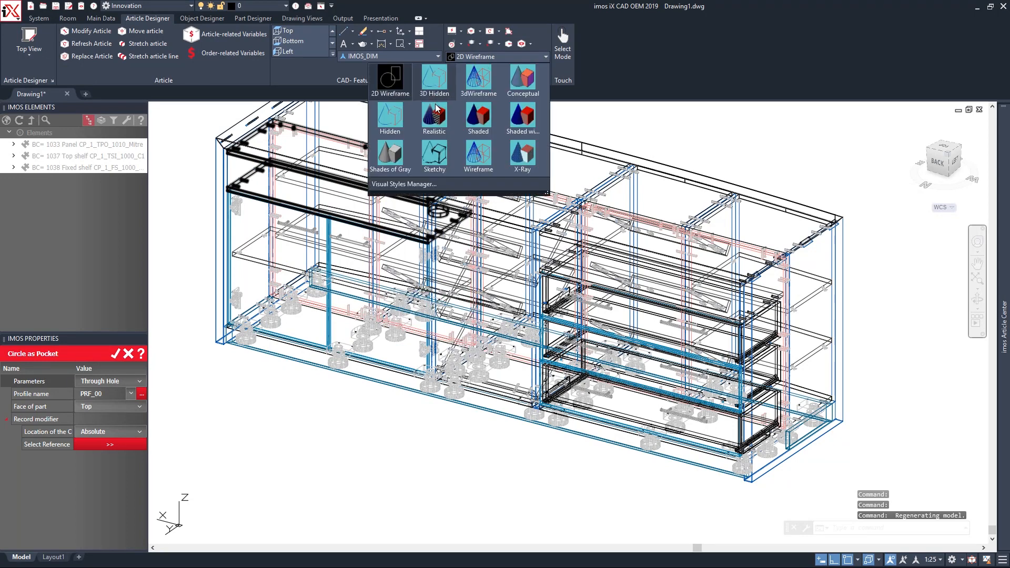
left_click(434, 119)
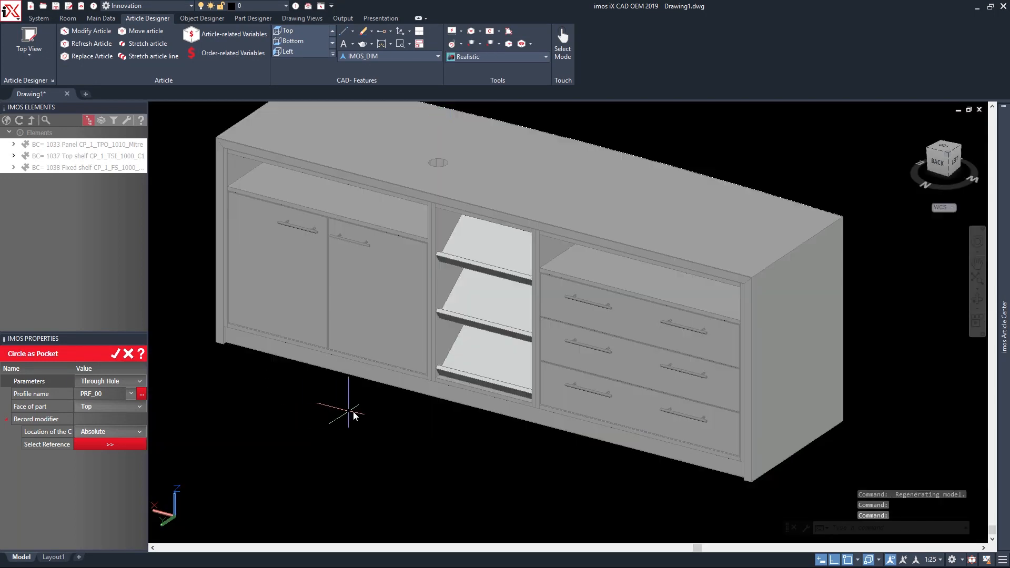
middle_click_drag(353, 416, 737, 412, "shift")
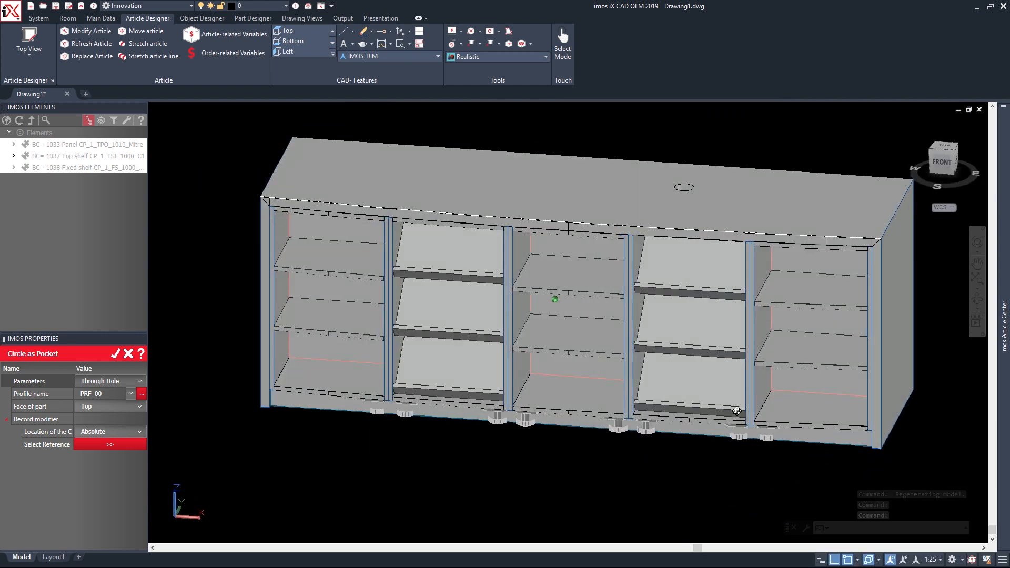
middle_click_drag(478, 473, 318, 390, "shift")
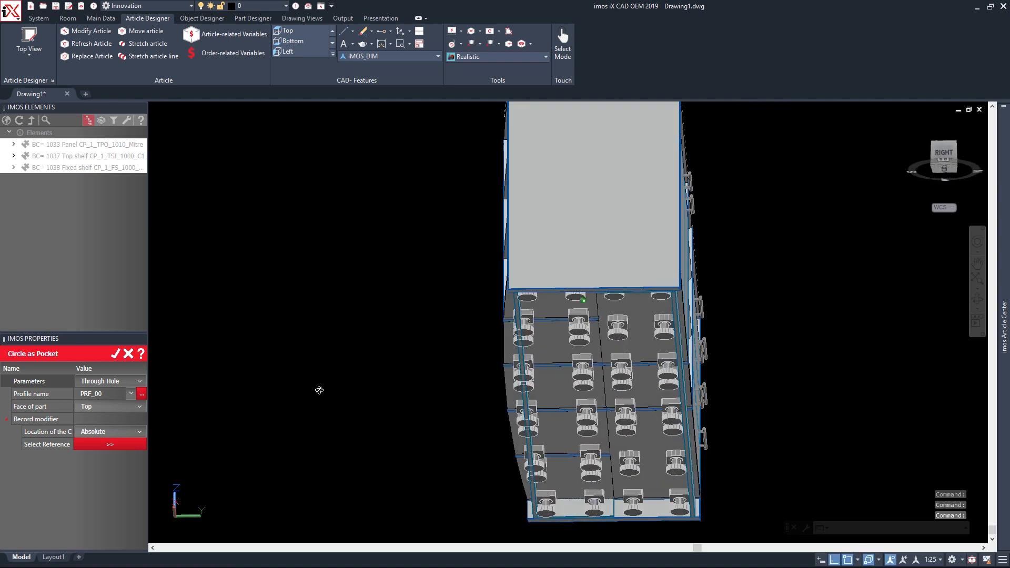
Finish viewing the open shelf side and return the model to the 2D Wireframe style in the Top view.
mouse_move(324, 425)
middle_mouse_down("shift")
mouse_move(401, 491)
mouse_move(408, 467)
mouse_move(300, 413)
middle_mouse_up("shift")
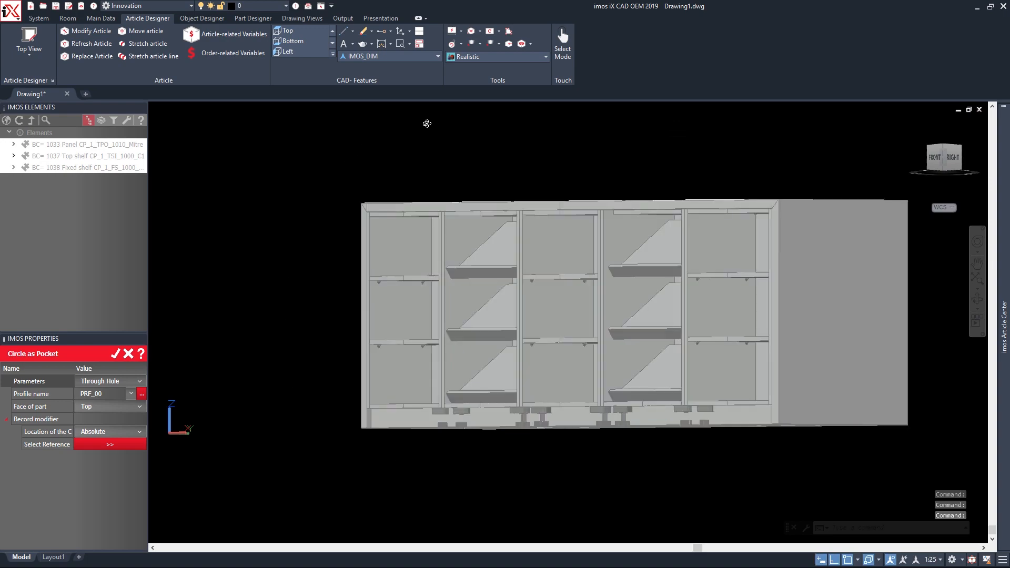
left_click(463, 57)
left_click(399, 70)
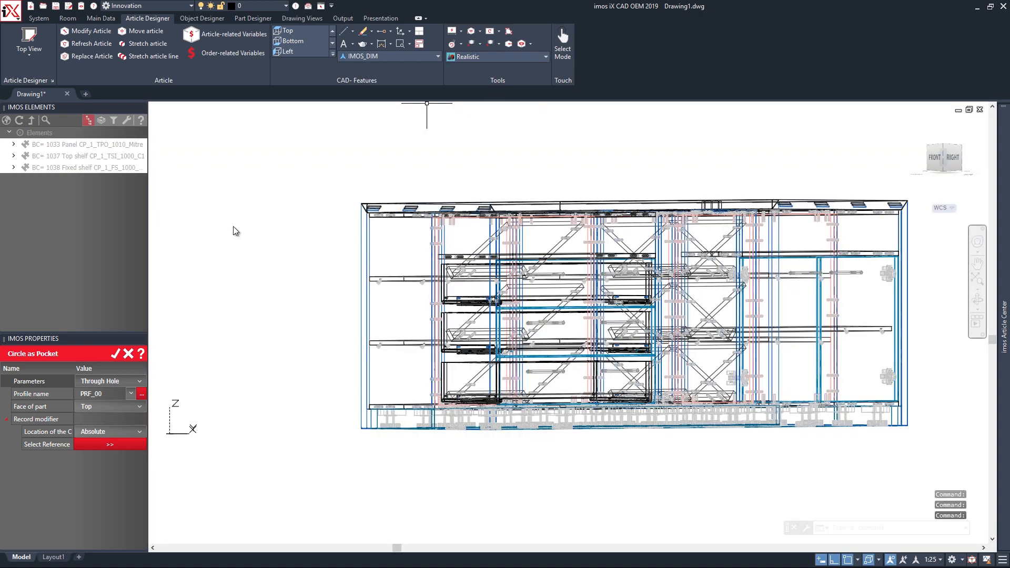
left_click(936, 151)
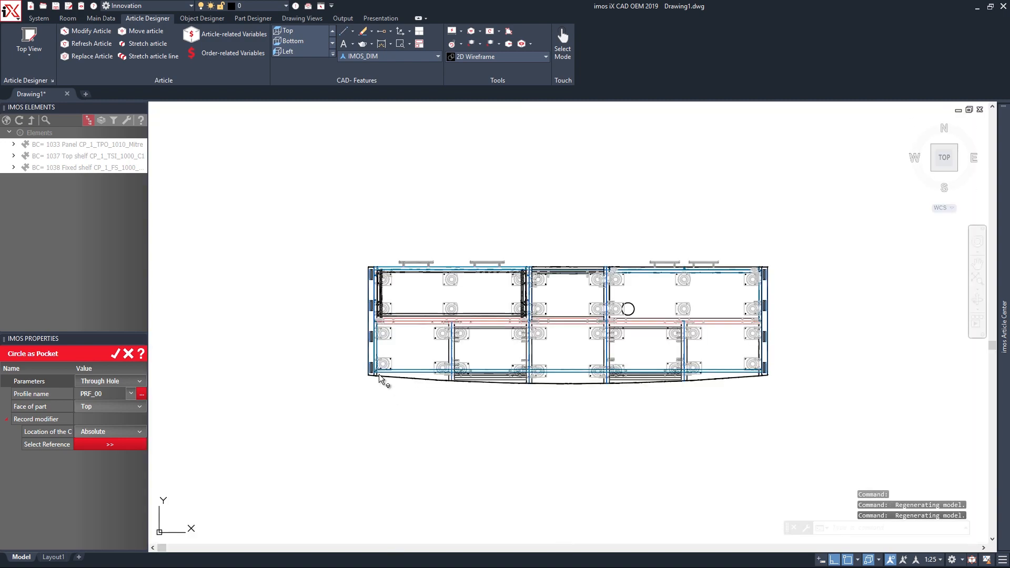
Start a polyline at the outer mitred corner point beside the west side panel on the open side, using a Perpendicular snap.
scroll(378, 373, "up", 10)
scroll(278, 376, "up", 5)
type("pl")
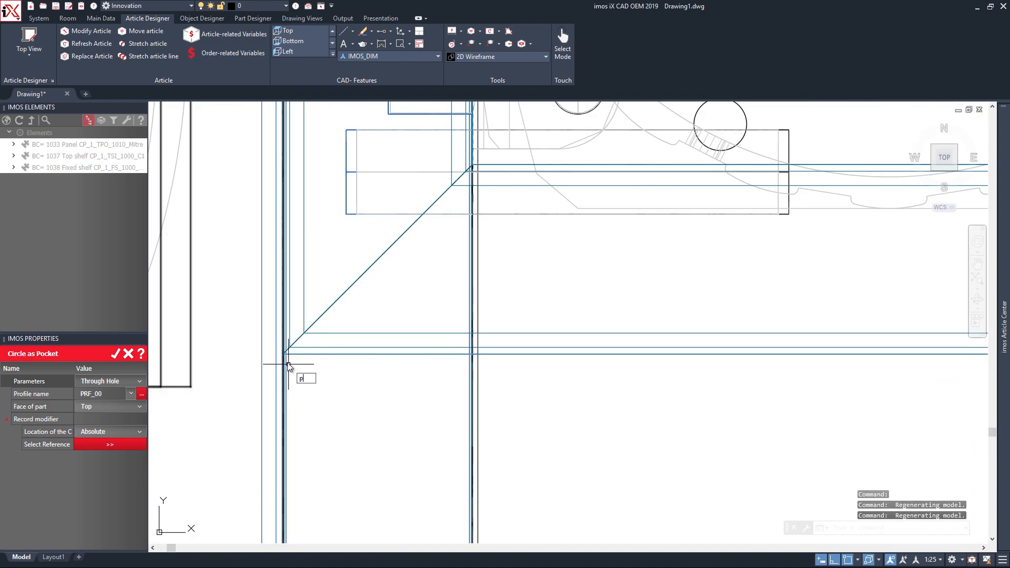
key("Return")
scroll(284, 357, "up", 3)
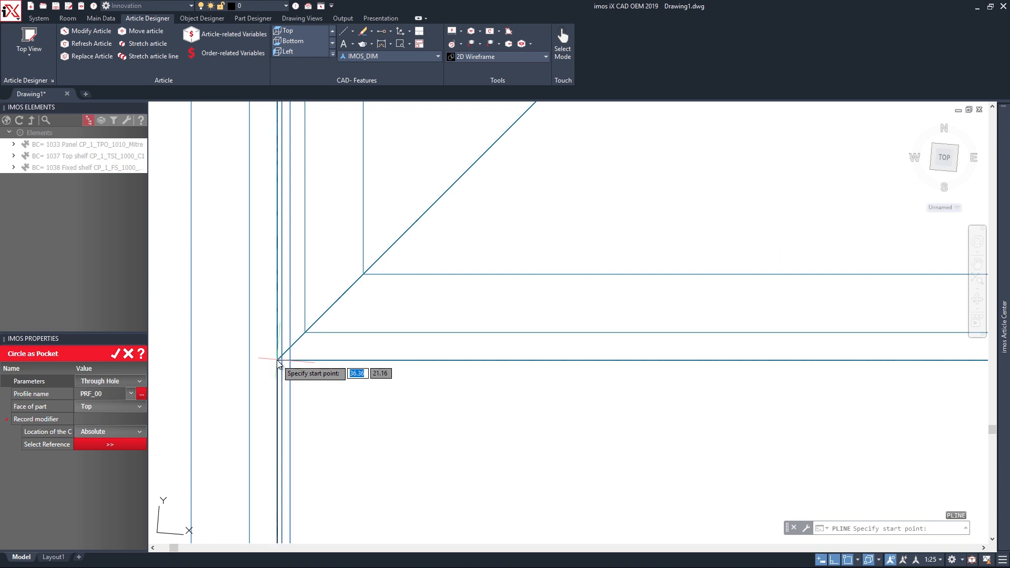
right_click(276, 351, "shift")
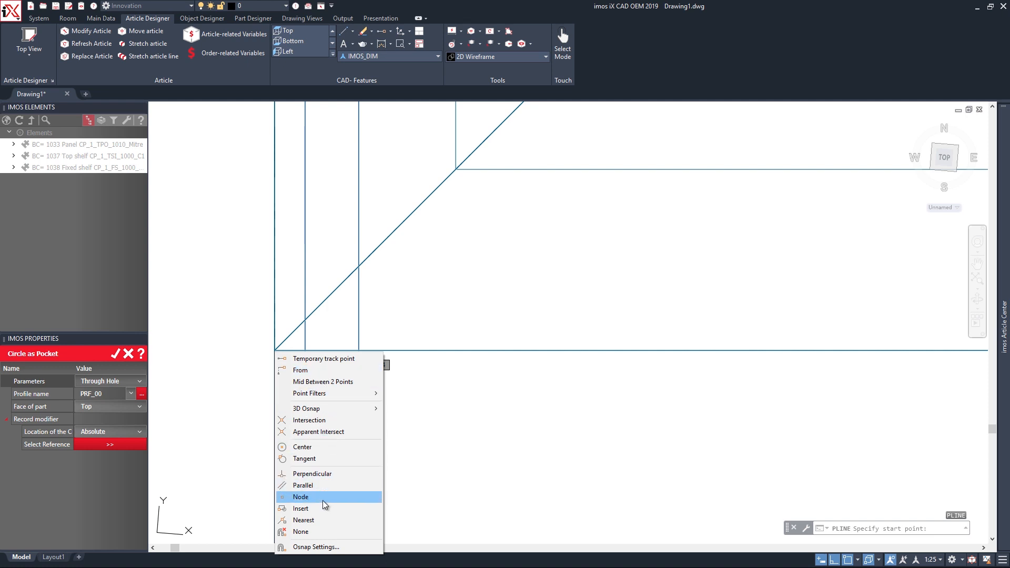
left_click(307, 474)
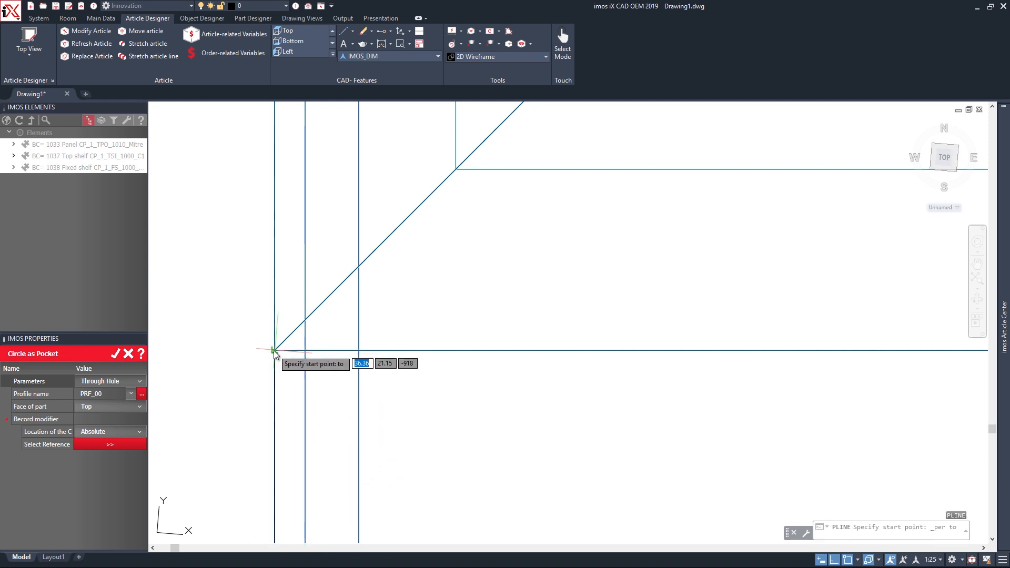
left_click(274, 350)
Draw the polyline as a single arc segment ending at the matching corner beside the east side panel.
scroll(506, 361, "down", 7)
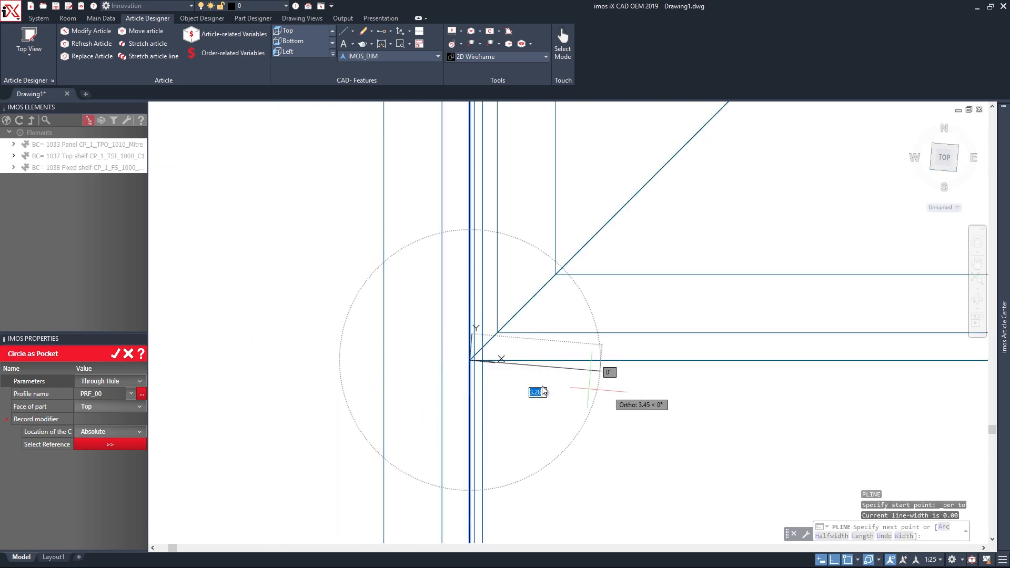
middle_click_drag(592, 388, 253, 362)
scroll(253, 361, "down", 4)
scroll(489, 416, "down", 8)
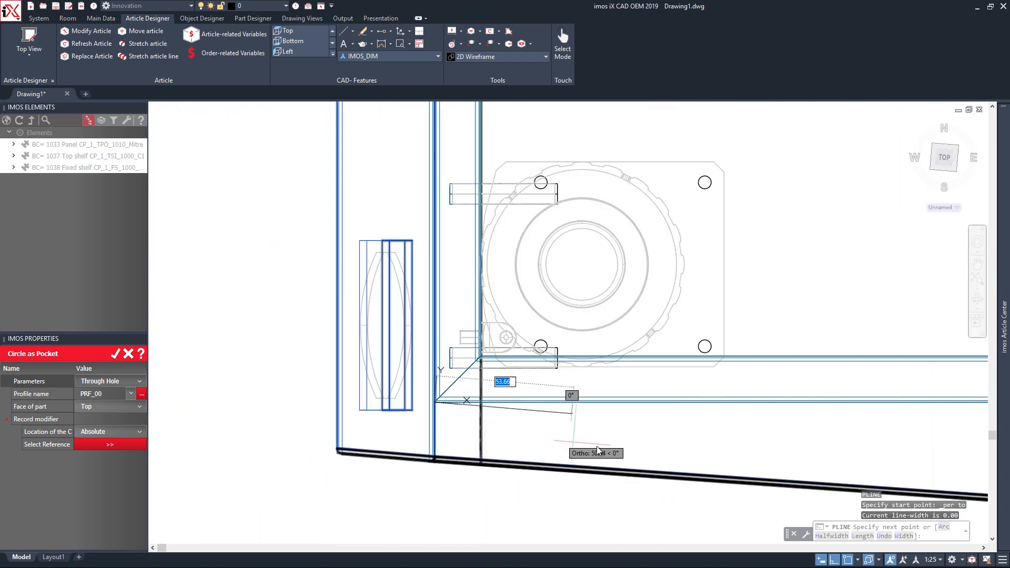
right_click(692, 451)
left_click(714, 355)
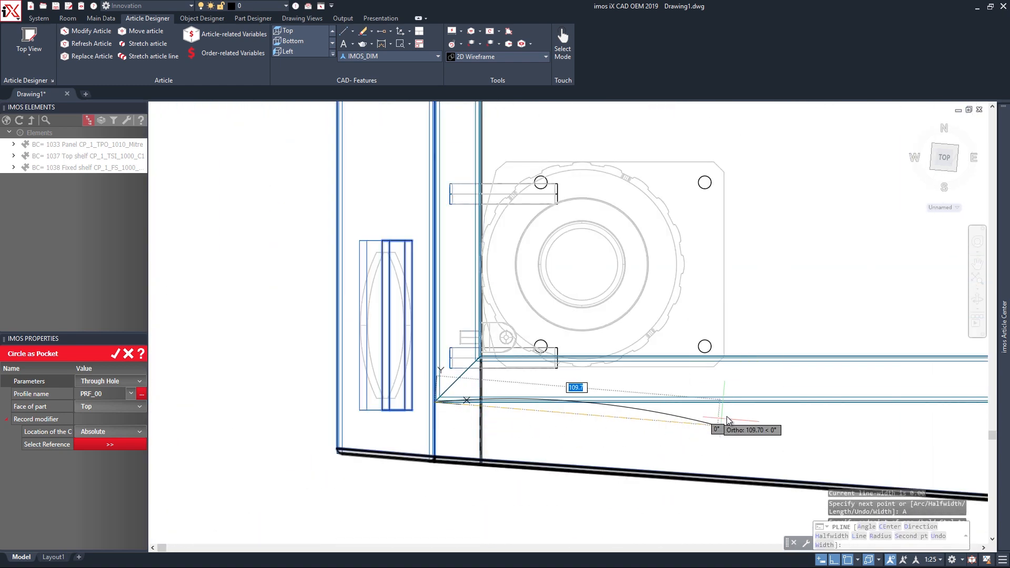
middle_click_drag(727, 416, 397, 390)
scroll(397, 390, "down", 5)
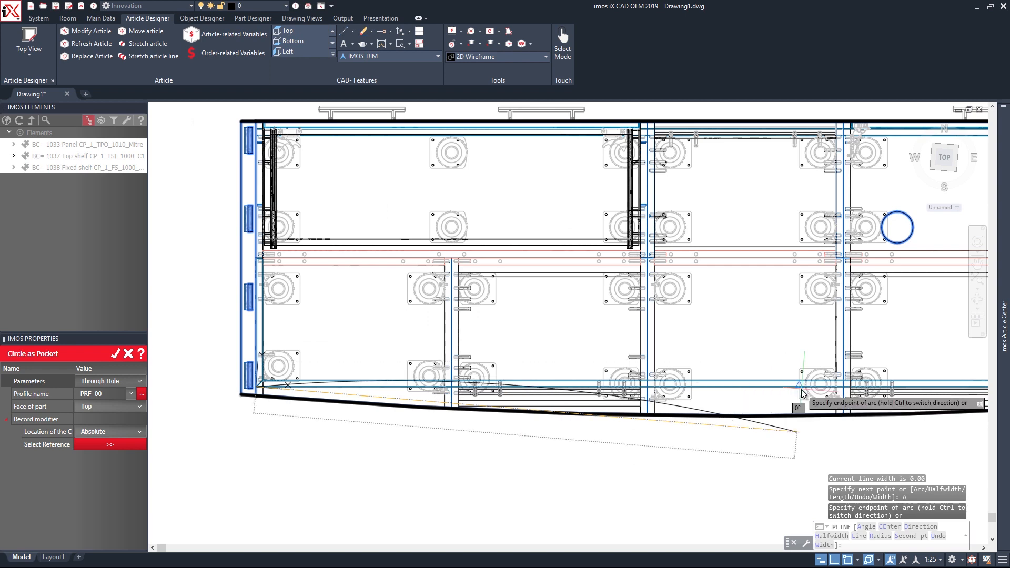
scroll(528, 390, "up", 2)
scroll(716, 392, "up", 2)
scroll(809, 400, "up", 6)
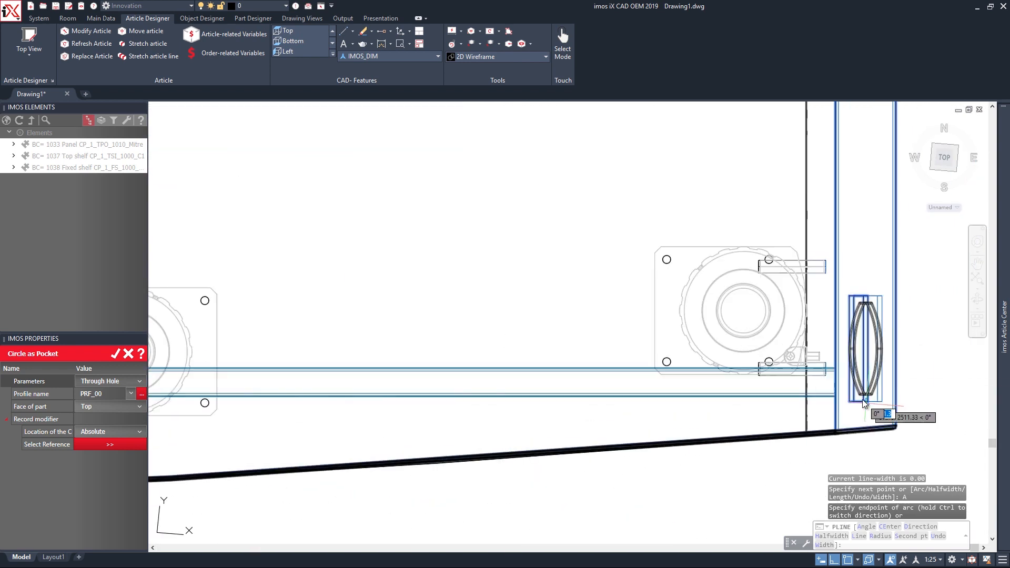
scroll(809, 400, "down", 2)
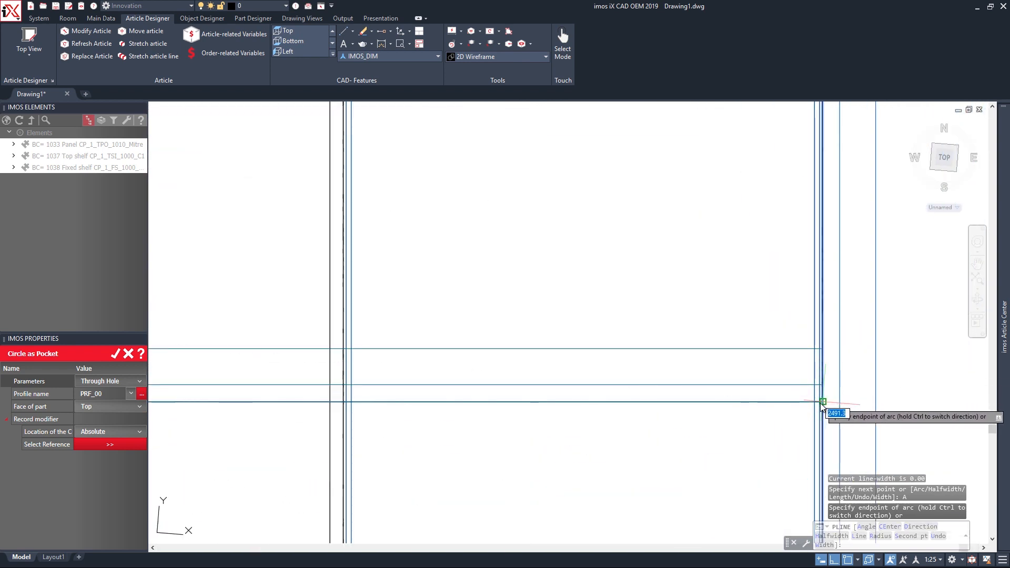
scroll(822, 406, "down", 3)
key("Return")
Stretch the new arc's midpoint outwards so that it bulges towards the curved front edge of the open side.
scroll(821, 405, "down", 4)
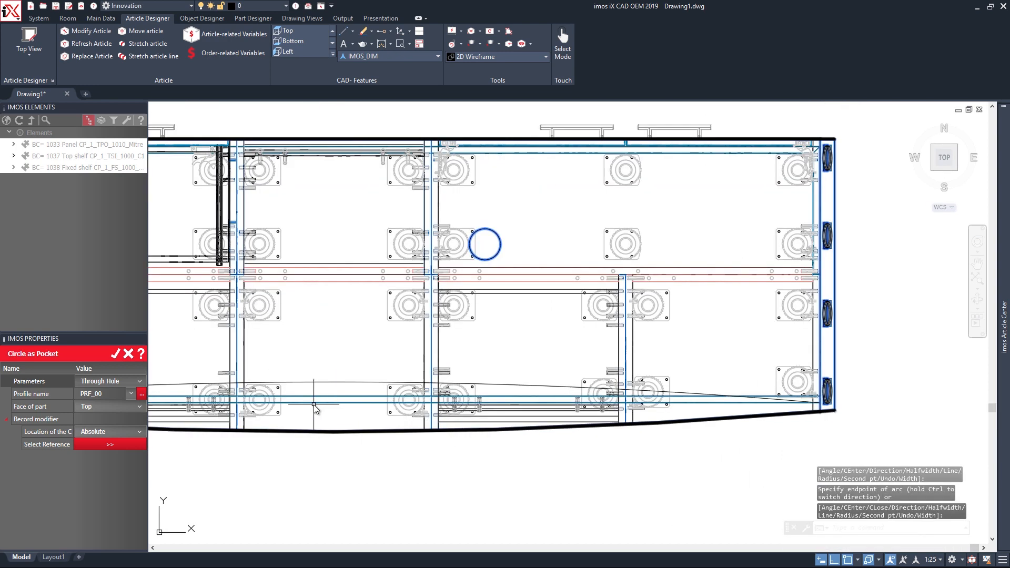
left_click(322, 382)
left_click(334, 382)
scroll(339, 422, "up", 6)
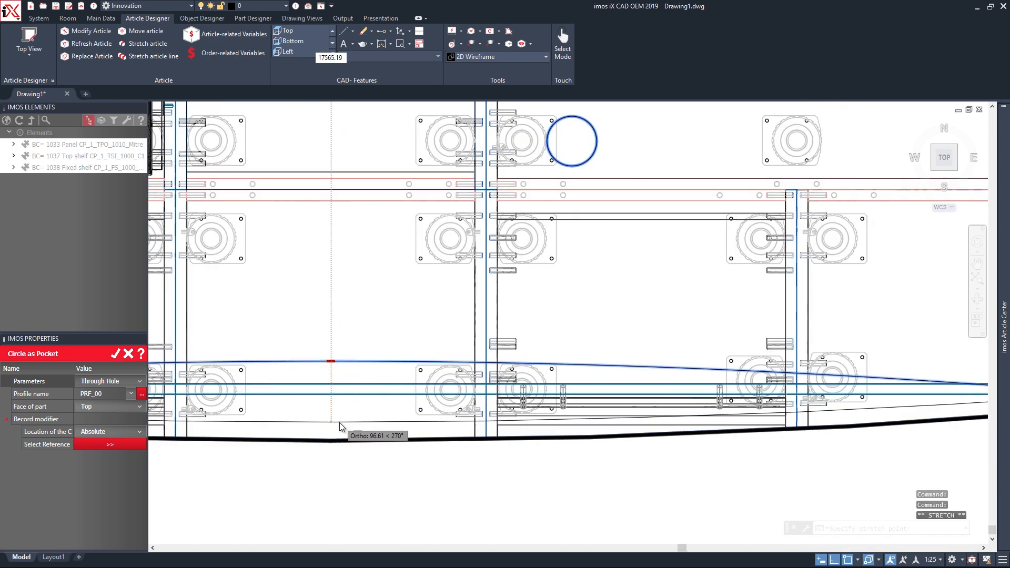
scroll(316, 451, "down", 6)
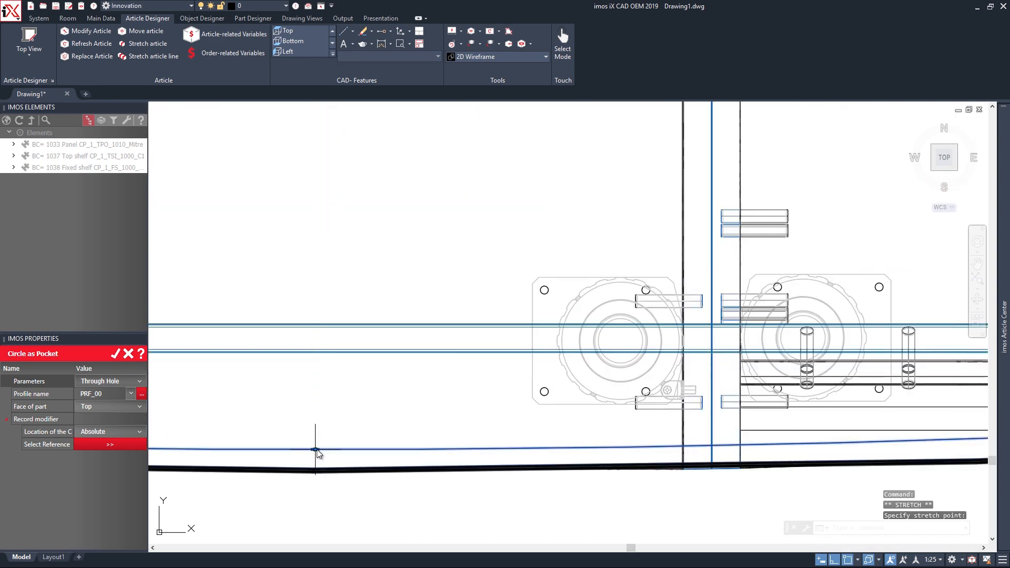
Fine-tune the arc's bulge by stretching its midpoint slightly back from the curved front edge.
scroll(753, 426, "up", 2)
middle_click_drag(341, 441, 603, 389)
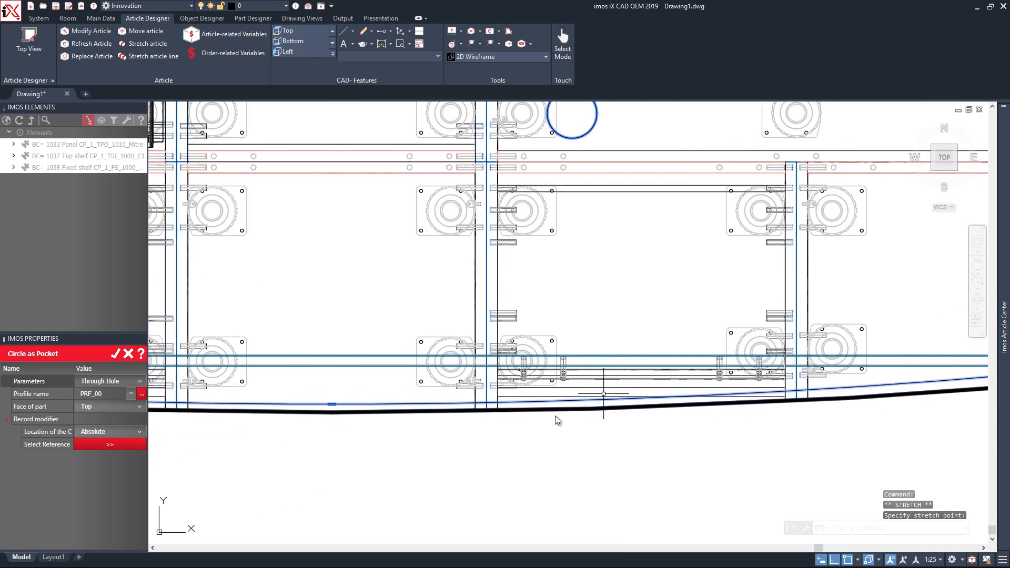
scroll(332, 408, "up", 3)
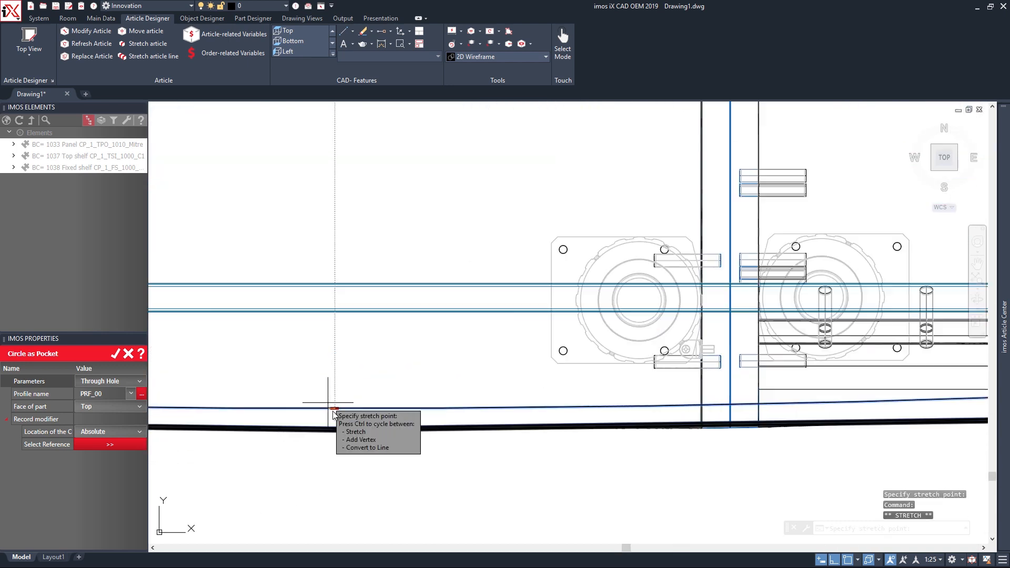
scroll(332, 409, "up", 3)
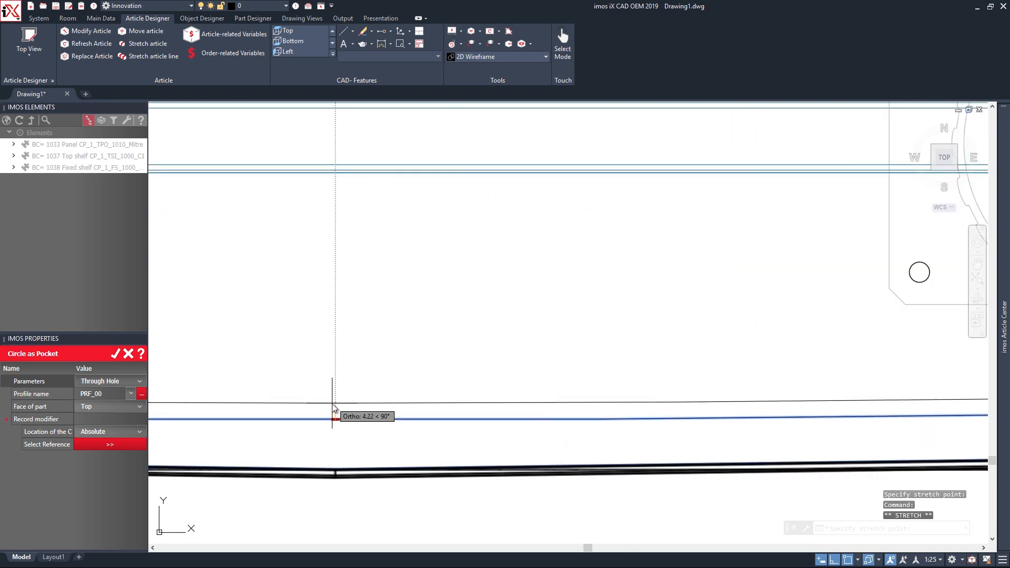
scroll(330, 411, "down", 5)
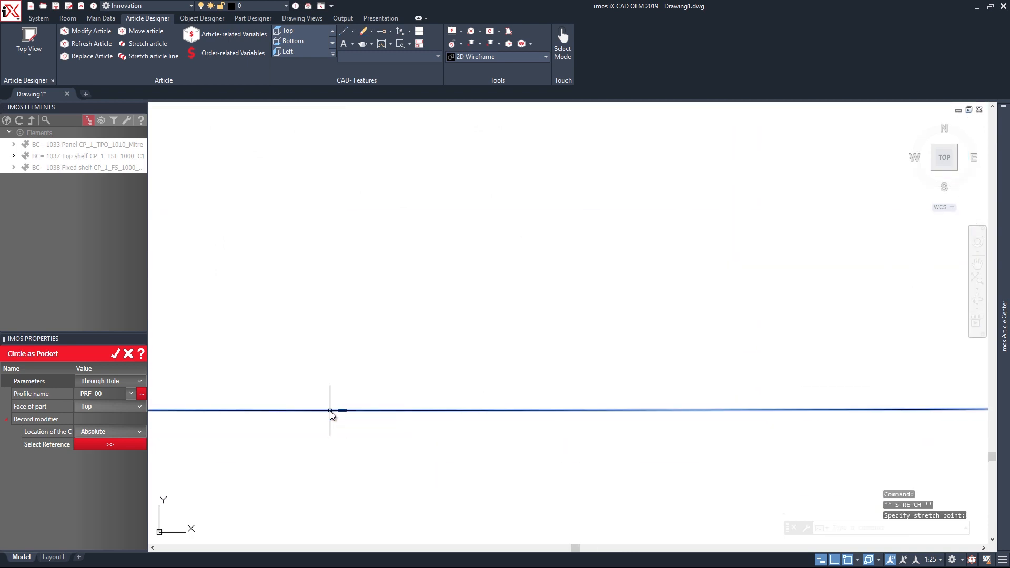
Check the curved polyline along the cabinet's front edge and finish the Circle as Pocket operation.
scroll(451, 404, "down", 3)
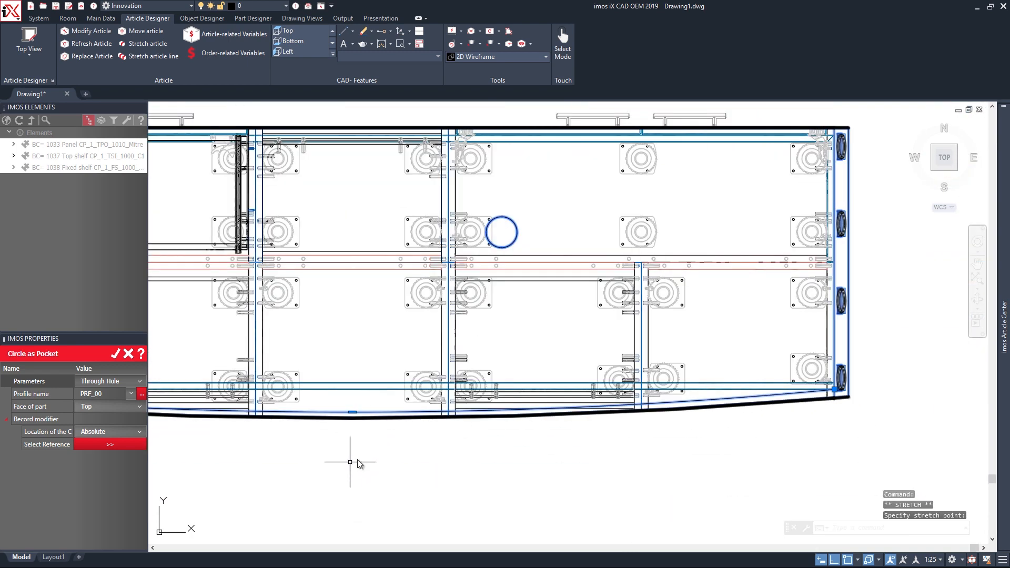
scroll(445, 417, "up", 2)
scroll(384, 418, "down", 3)
middle_click_drag(349, 417, 432, 400)
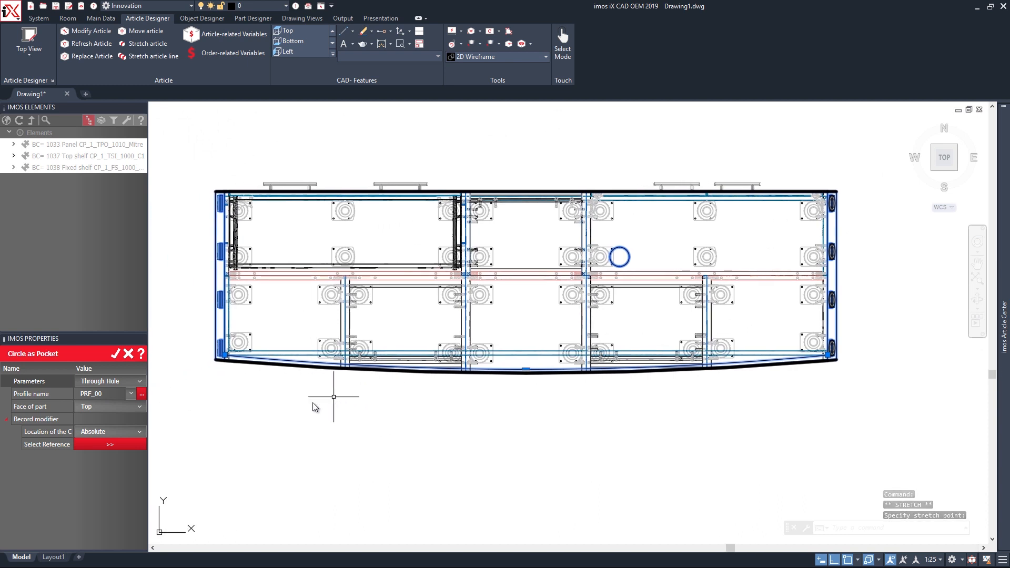
left_click(271, 368)
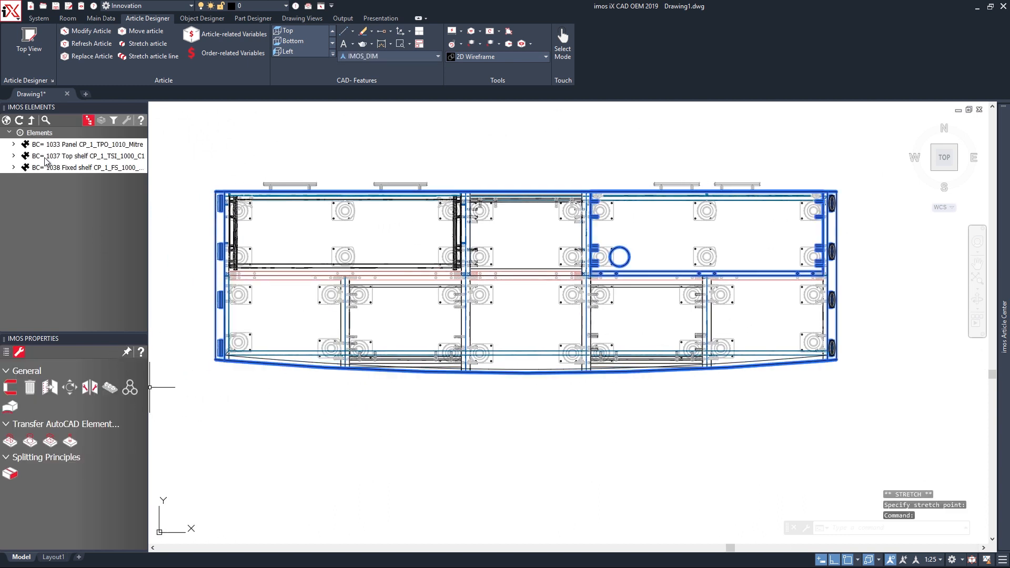
Select both the front and the rear base of the cabinet.
left_click(293, 357)
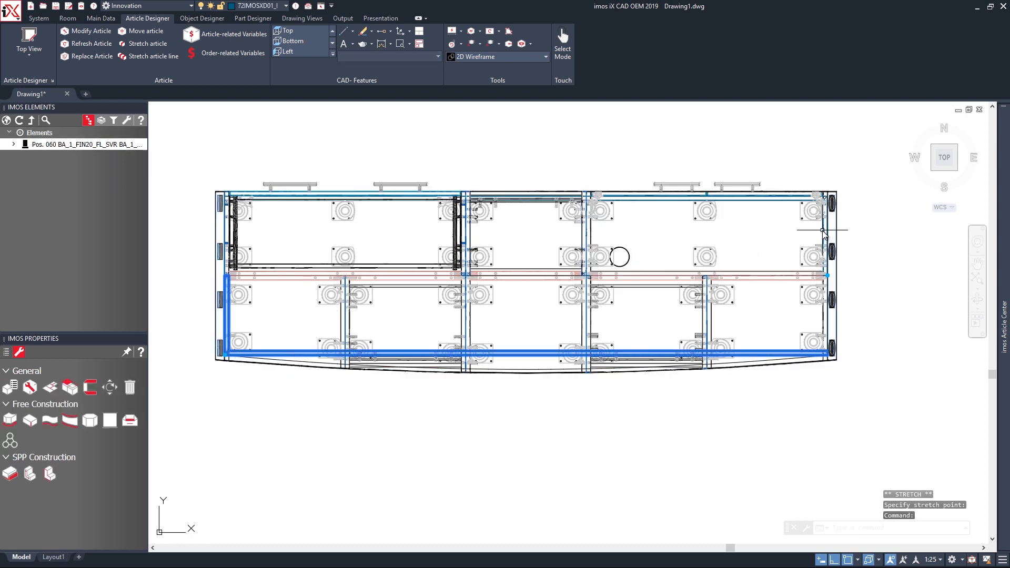
scroll(269, 199, "up", 5)
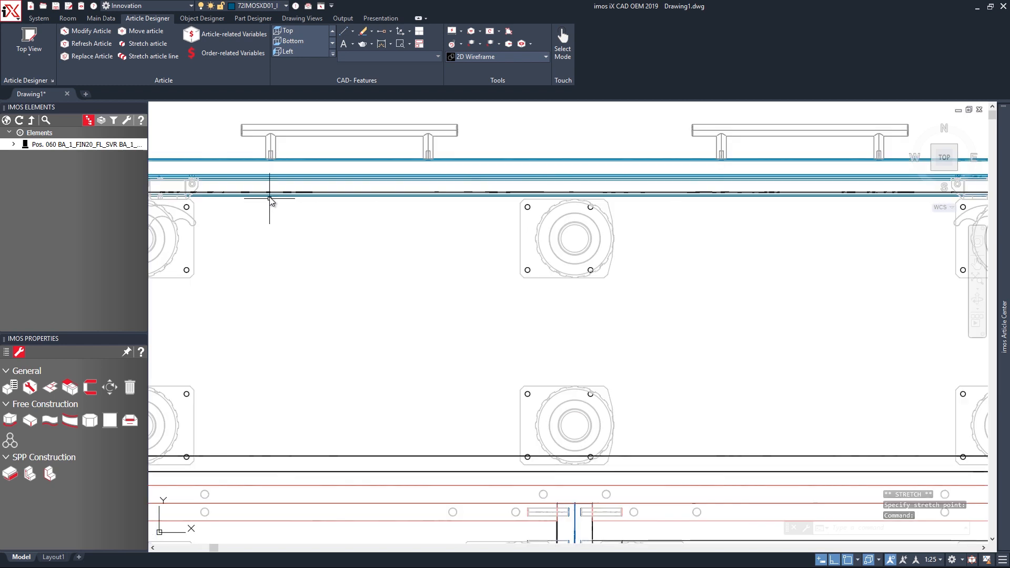
left_click(279, 224)
scroll(278, 225, "down", 5)
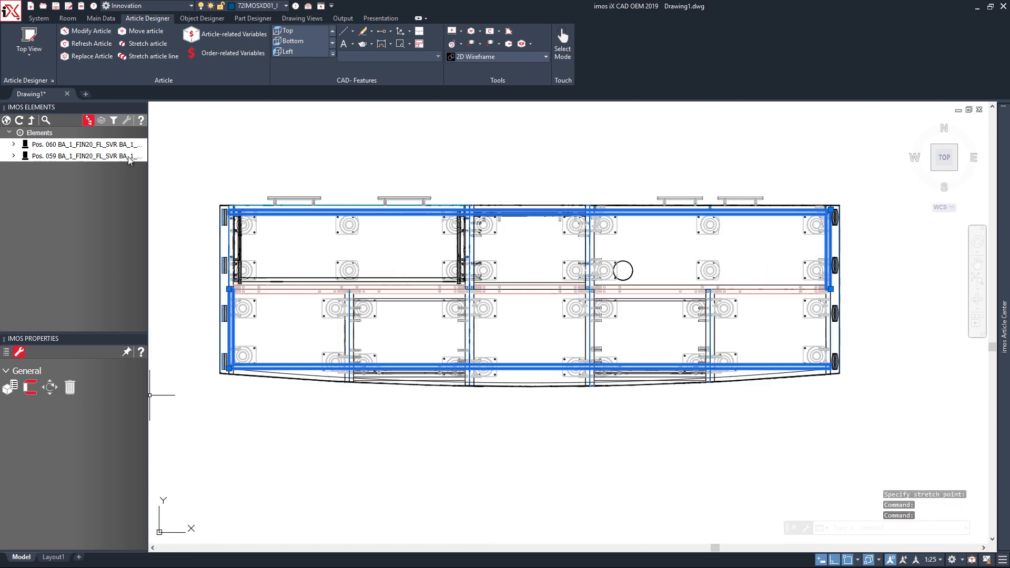
Clear the left strip in the construction parameters of front base Pos. 060 and apply the change.
left_click(52, 154)
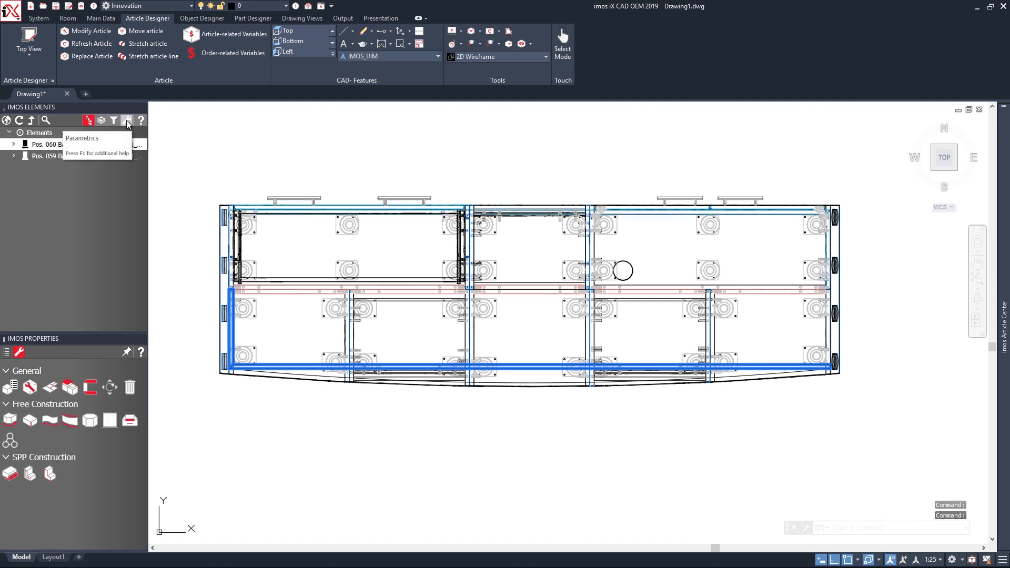
left_click(126, 121)
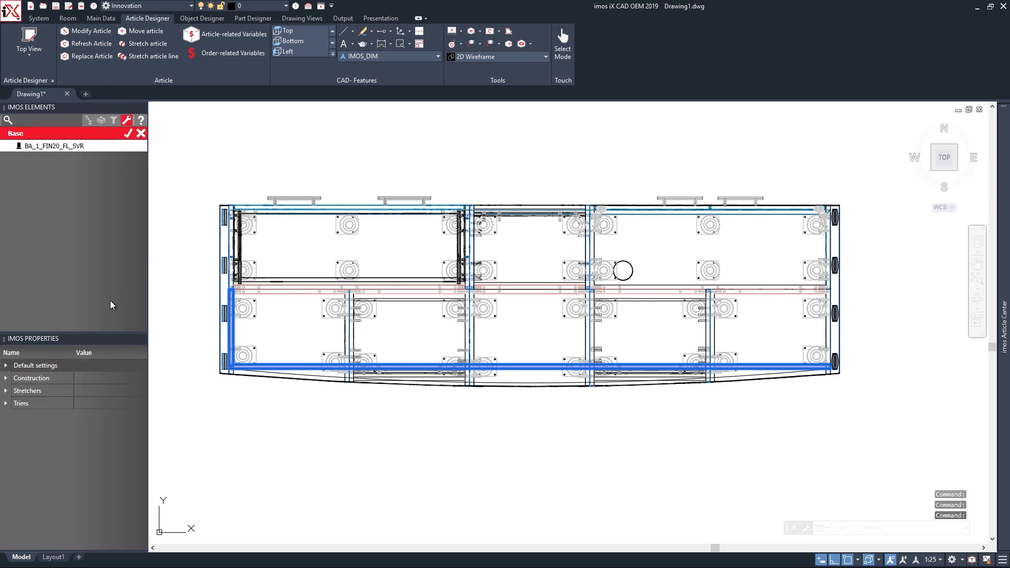
left_click(5, 379)
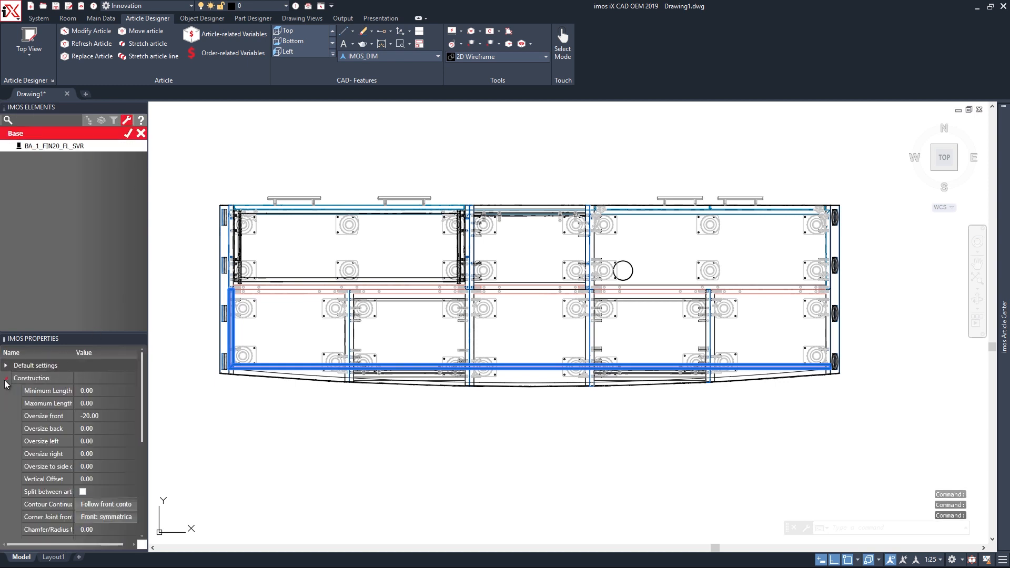
left_click_drag(140, 396, 146, 480)
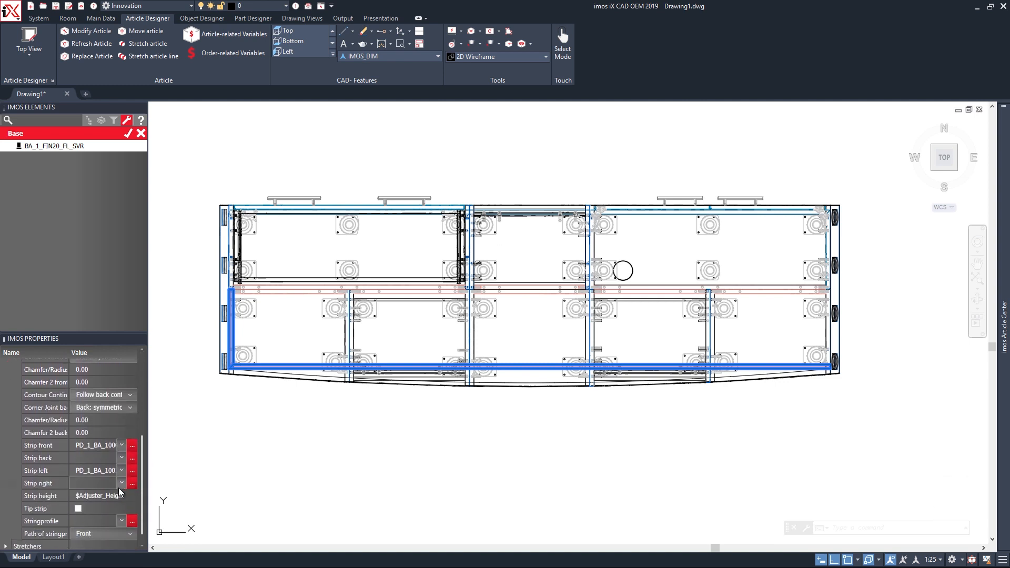
left_click(95, 471)
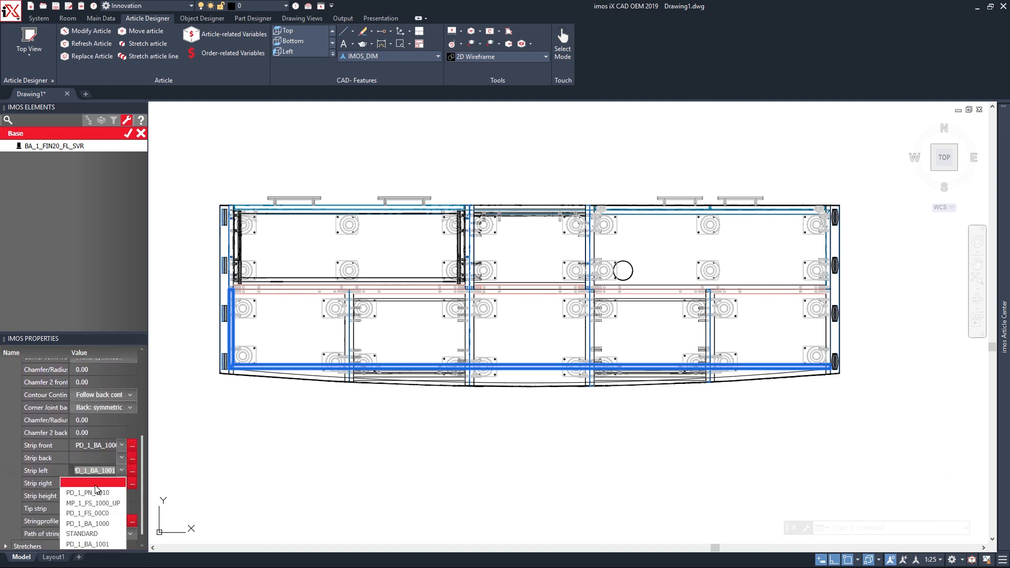
left_click(93, 484)
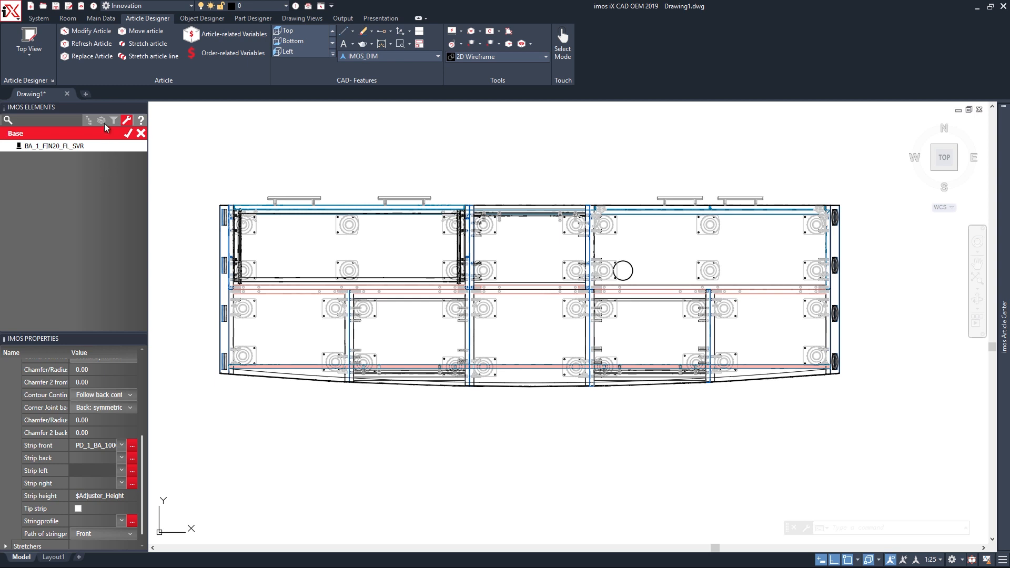
left_click(129, 134)
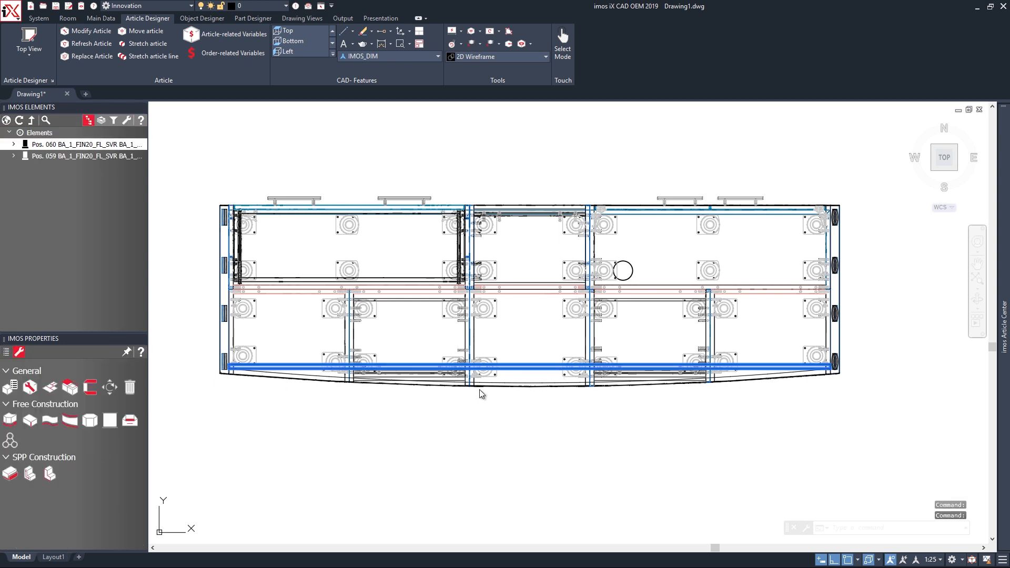
Clear the left strip in the construction parameters of rear base Pos. 059 and apply the change.
left_click(86, 158)
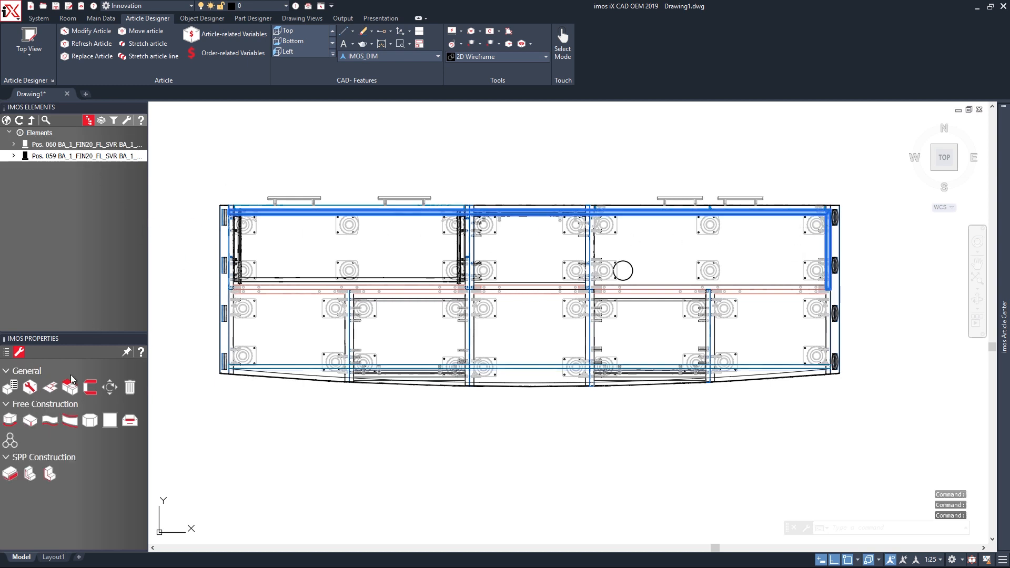
left_click(127, 121)
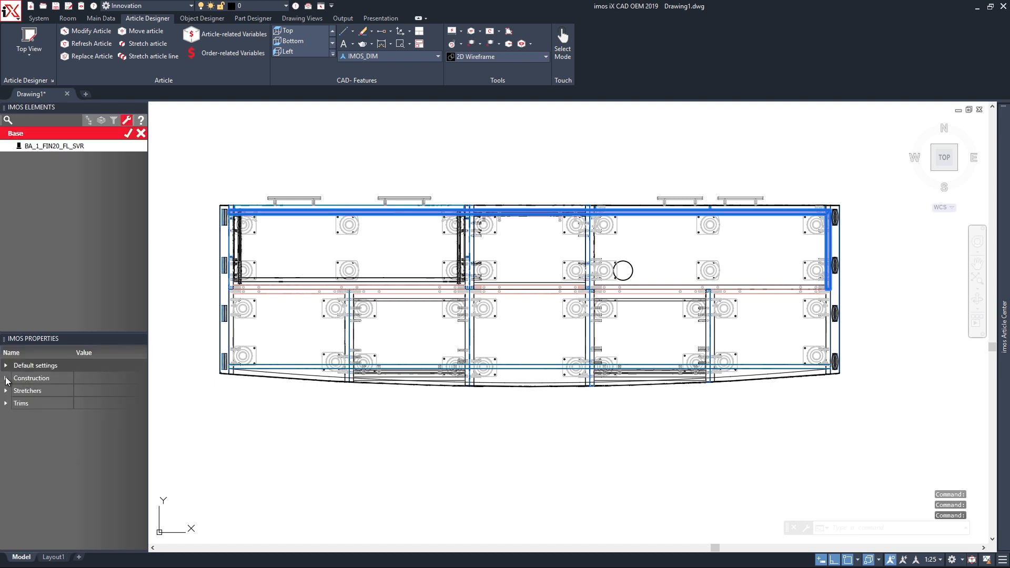
left_click(7, 379)
left_click_drag(141, 402, 139, 480)
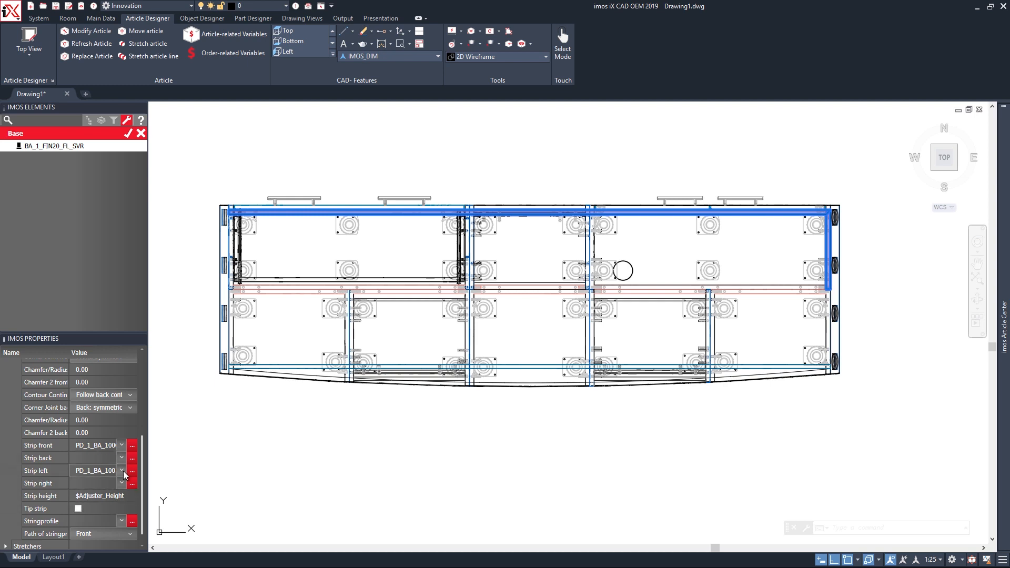
left_click(123, 470)
left_click(109, 487)
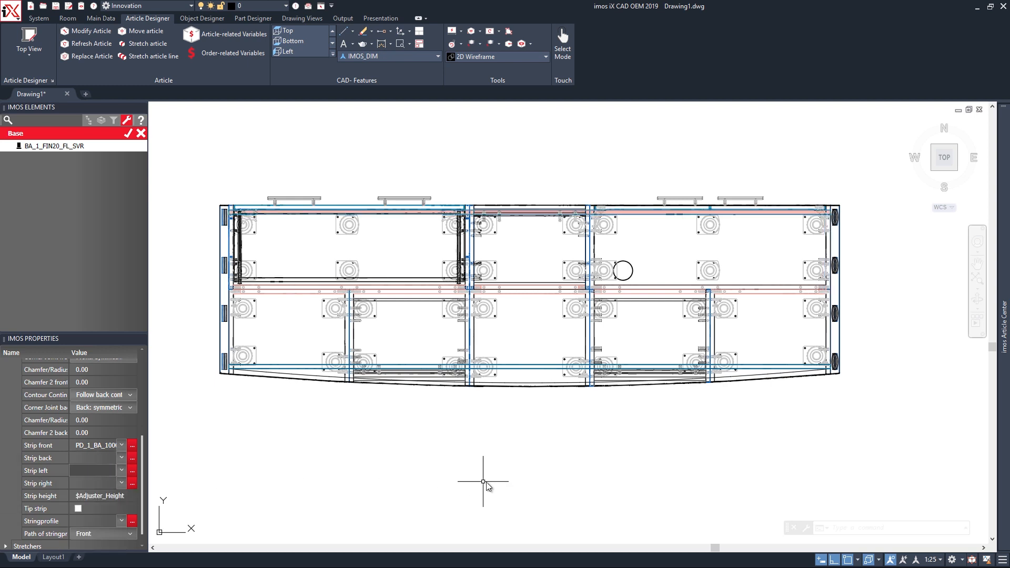
left_click(127, 135)
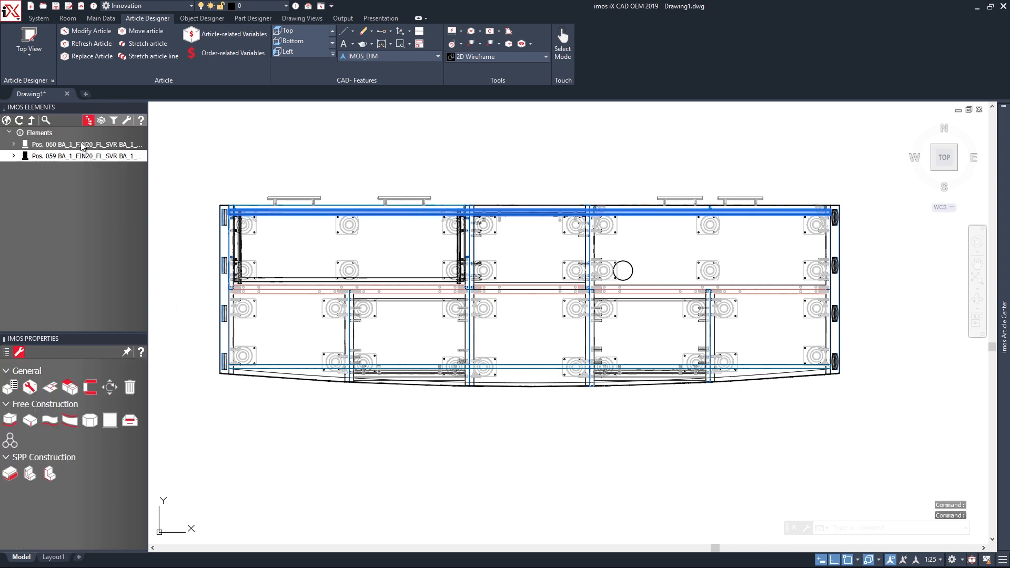
Extend the surface of the Base Parts in Pos. 060's Base Filler to the curved front polyline.
left_click(13, 145)
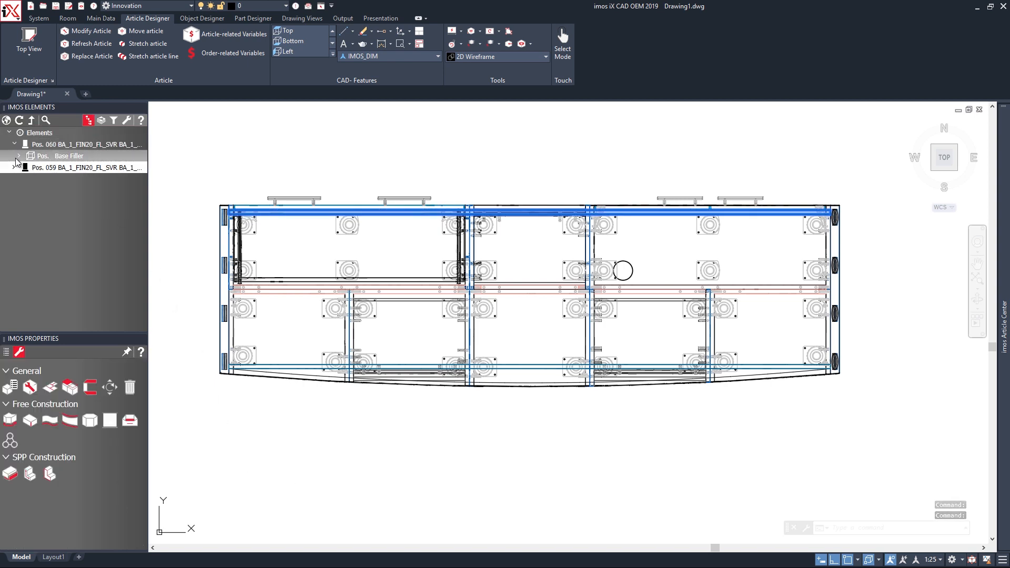
left_click(19, 157)
left_click(71, 170)
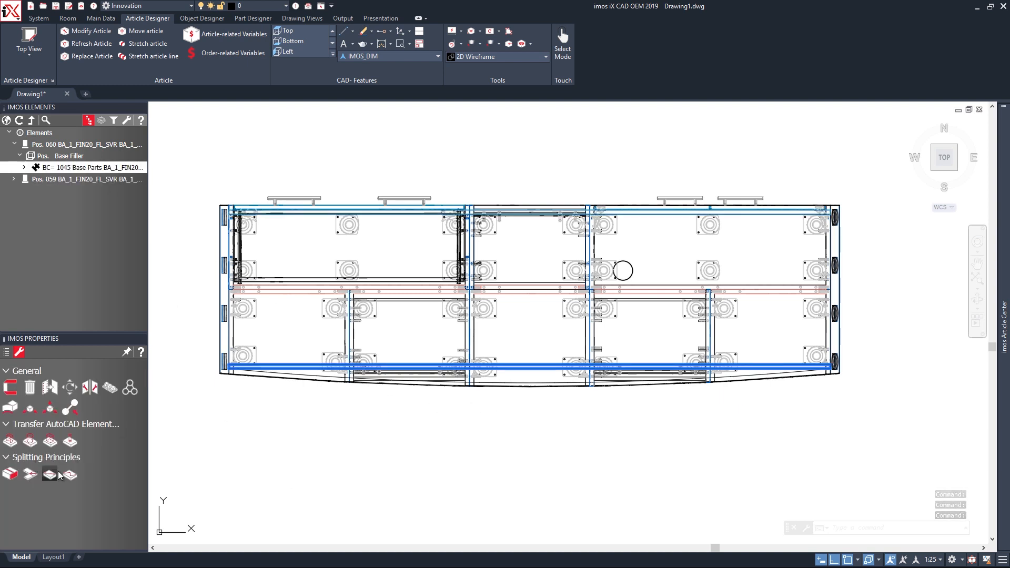
left_click(10, 411)
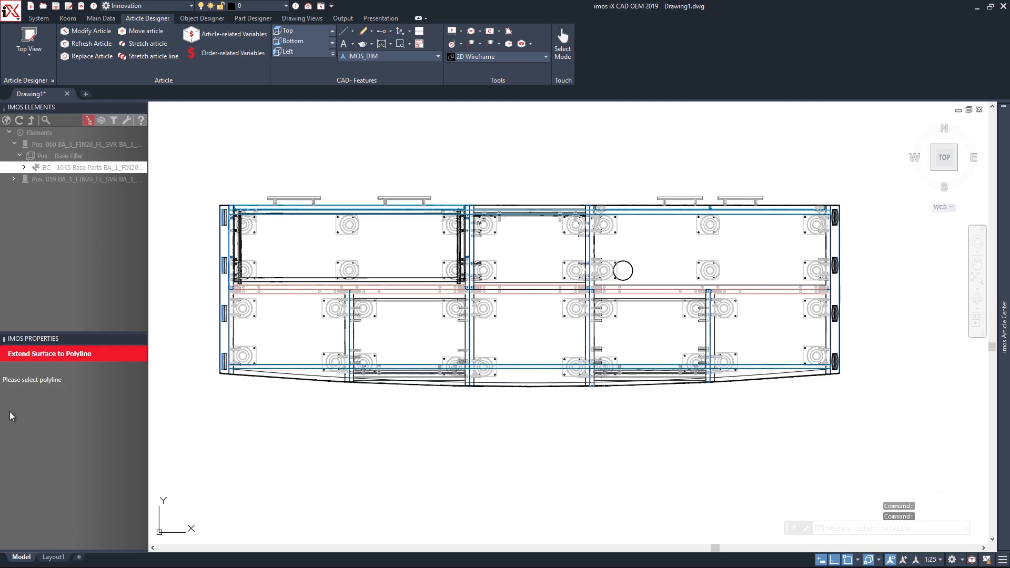
left_click(317, 379)
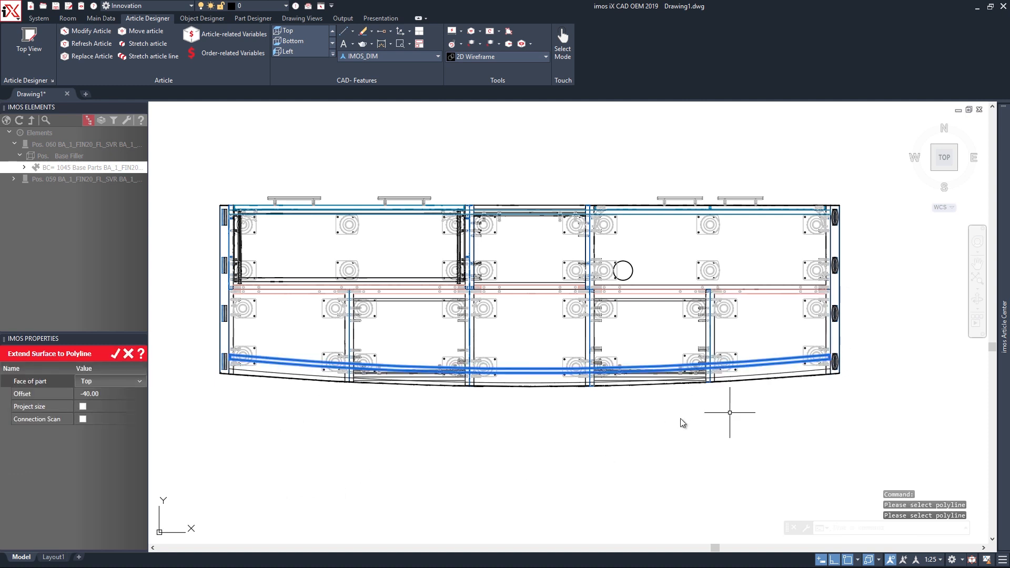
Set the offset of the base surface extension to 0 and check the fit at the front corner.
left_click(103, 393)
left_click_drag(103, 393, 79, 397)
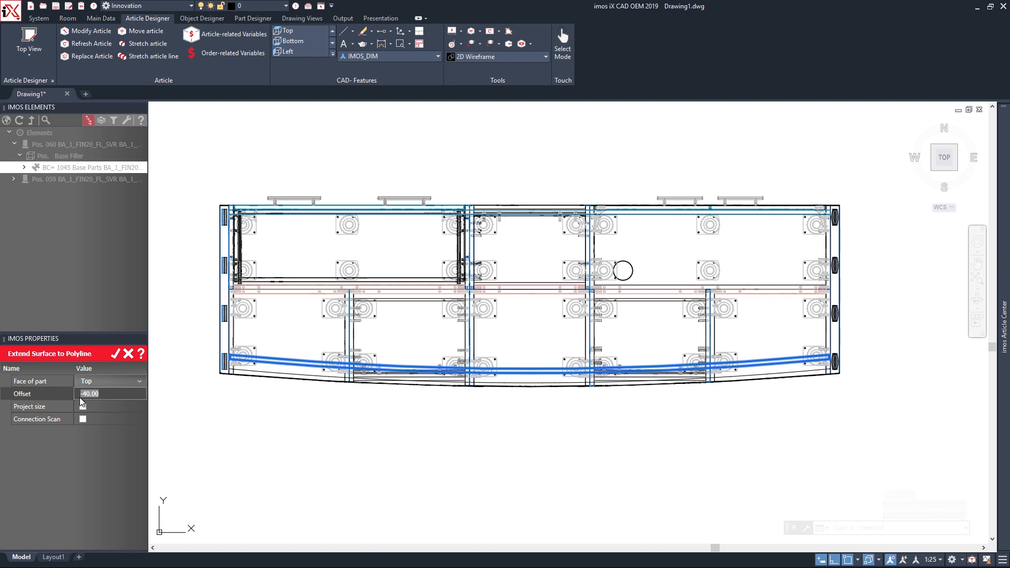
type("0")
key("Return")
scroll(226, 361, "up", 2)
scroll(225, 366, "up", 4)
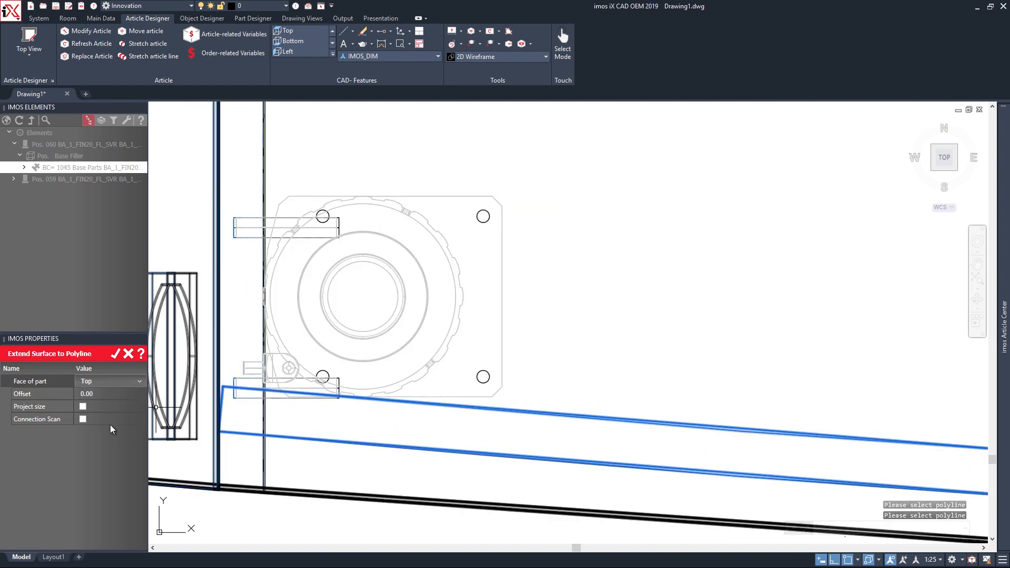
Set the offset of the base surface extension to 2, check it along the curved front and apply it.
left_click(74, 396)
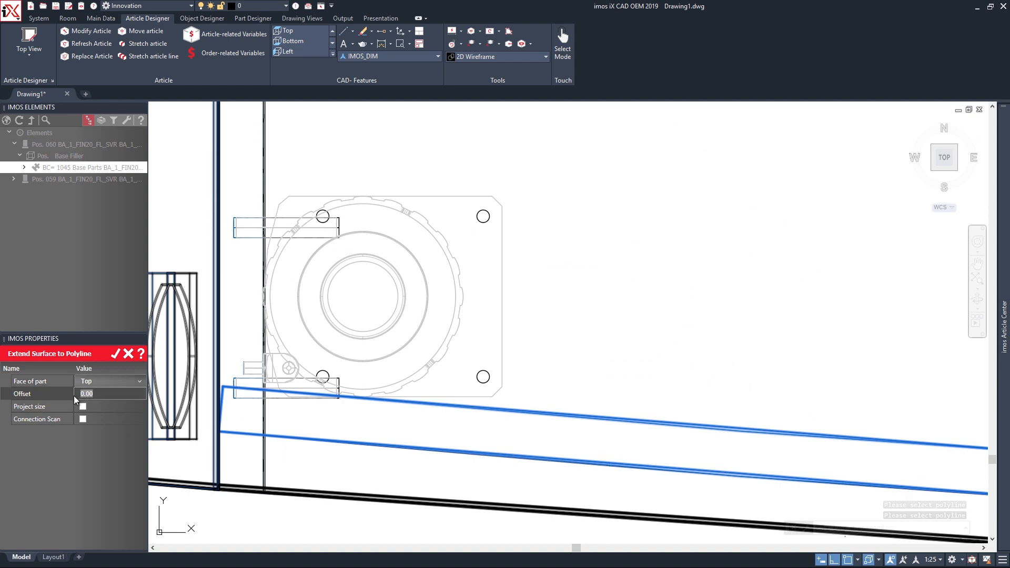
type("2")
key("Return")
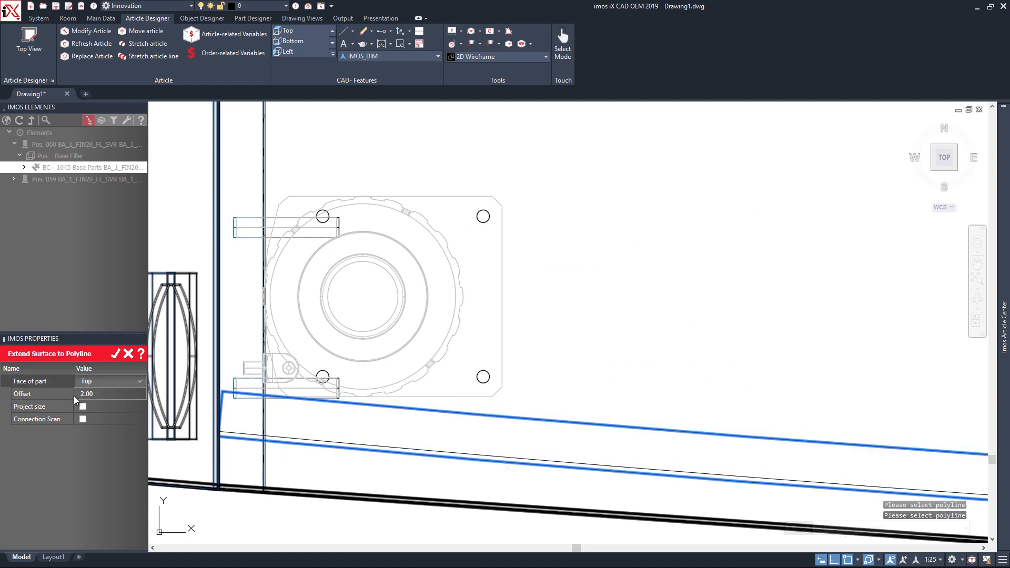
scroll(294, 393, "up", 6)
scroll(267, 406, "down", 6)
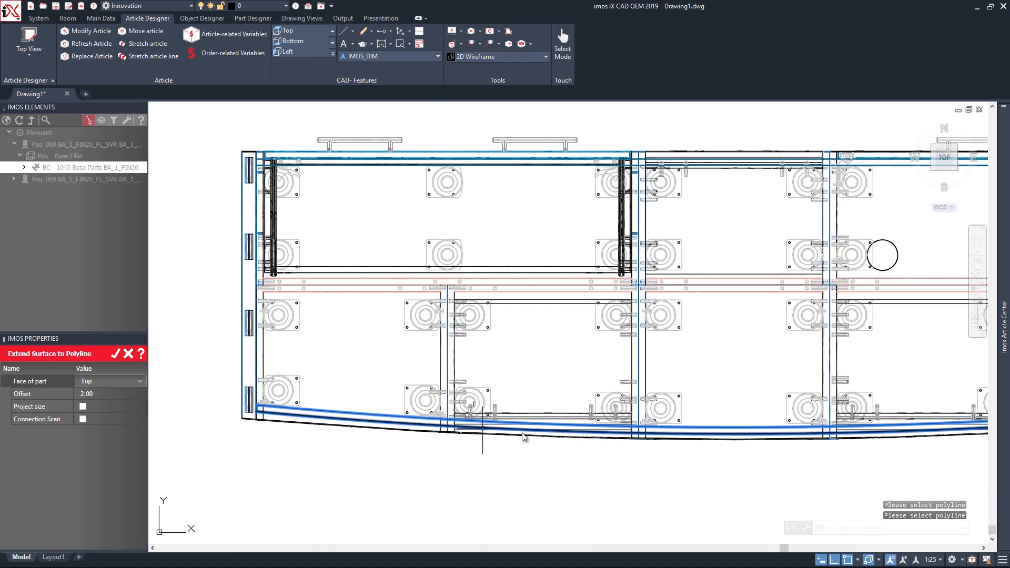
scroll(671, 428, "up", 4)
scroll(663, 427, "down", 4)
middle_click_drag(662, 425, 442, 409)
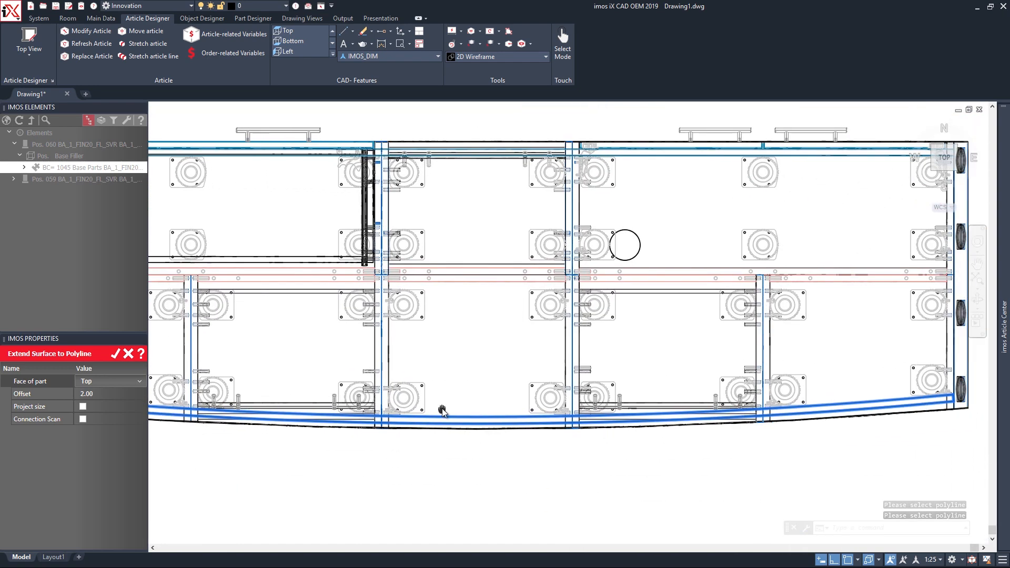
scroll(310, 396, "down", 2)
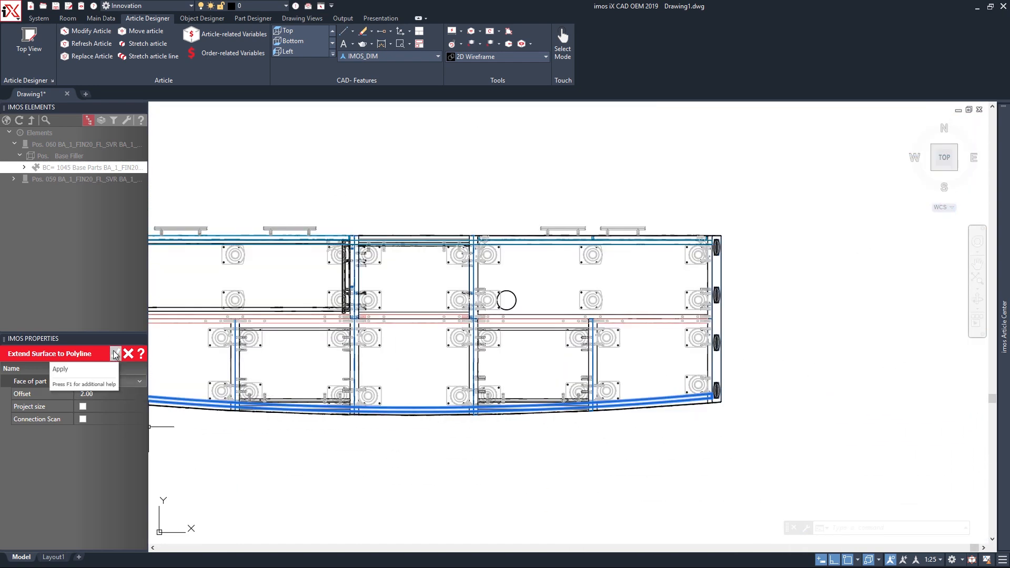
left_click(115, 355)
Show the whole cabinet in a 3D view from the front with the Realistic visual style.
scroll(302, 467, "down", 2)
mouse_move(331, 453)
middle_mouse_down()
mouse_move(410, 437)
mouse_move(390, 342)
mouse_move(395, 277)
mouse_move(379, 293)
middle_mouse_up()
middle_click_drag(259, 282, 309, 206)
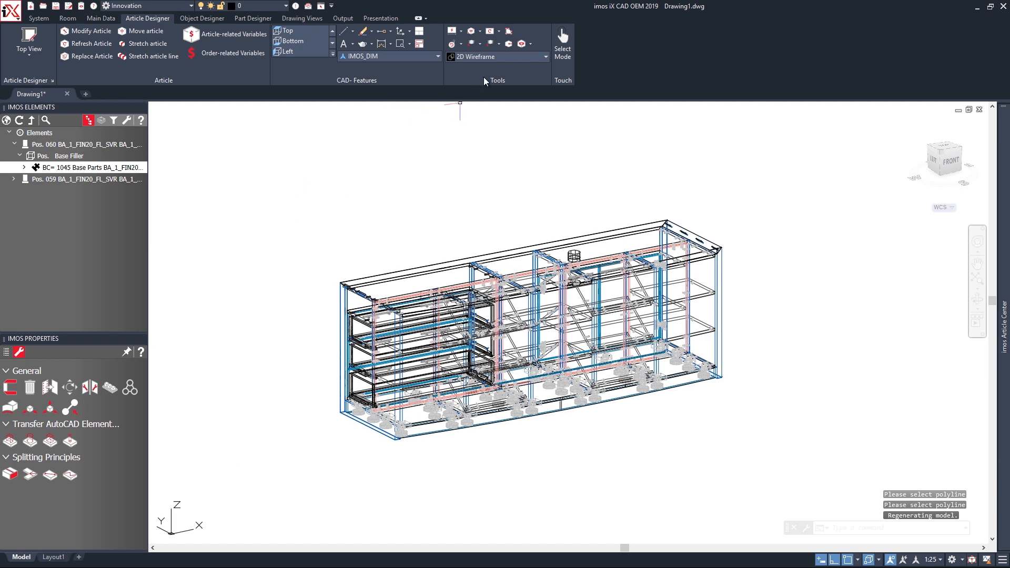
left_click(497, 56)
left_click(432, 125)
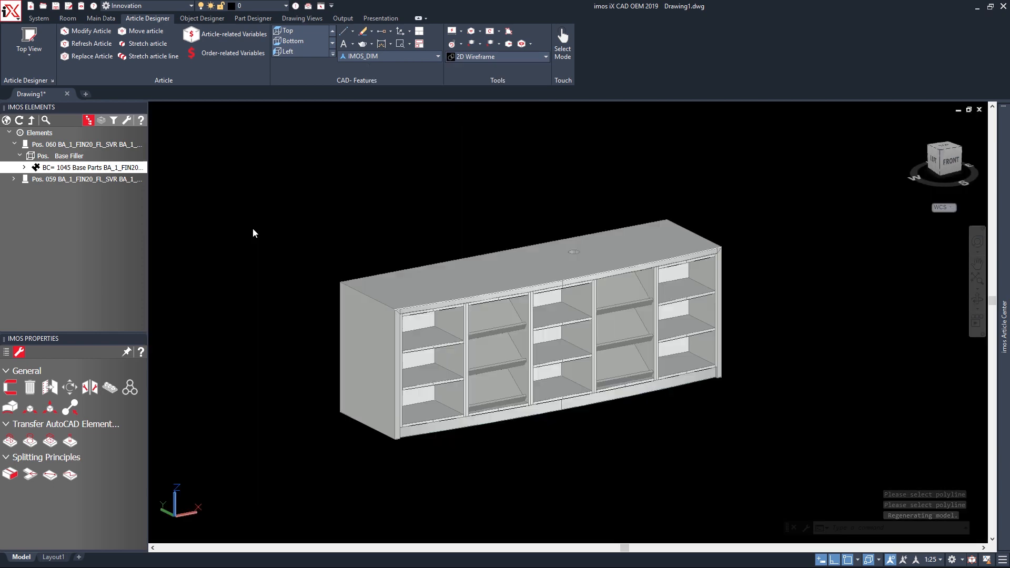
middle_click_drag(253, 226, 231, 227, "shift")
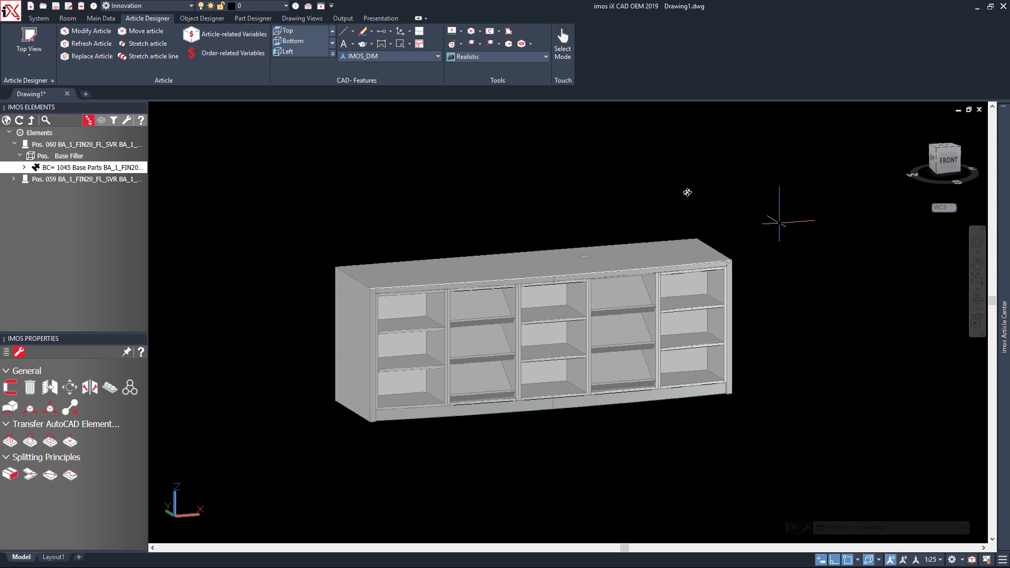
Set the order value of the carcass family Material_Case_1 to iX_PB19_MEL_Oak_M in the order-related variables.
left_click(216, 55)
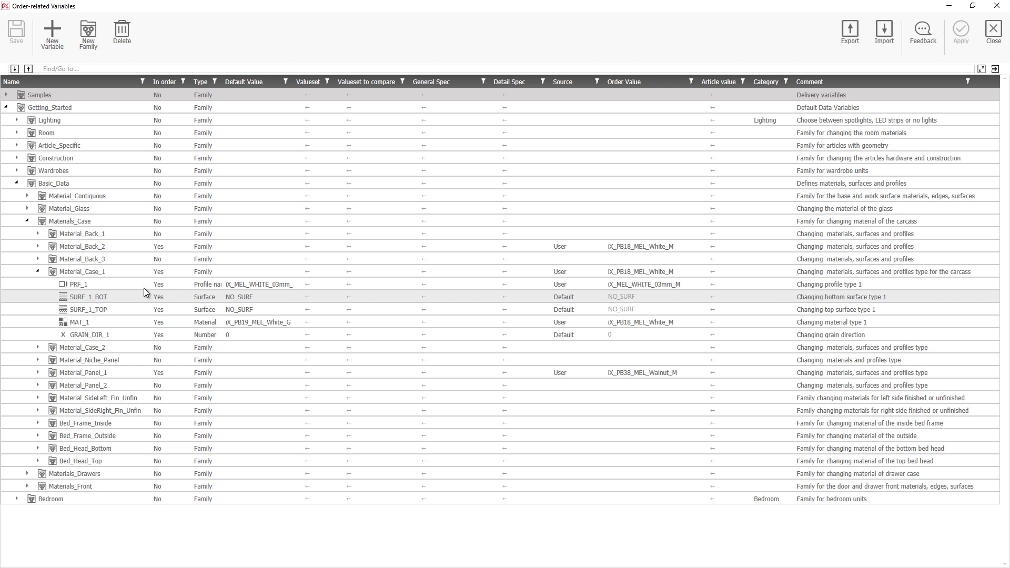
left_click(666, 273)
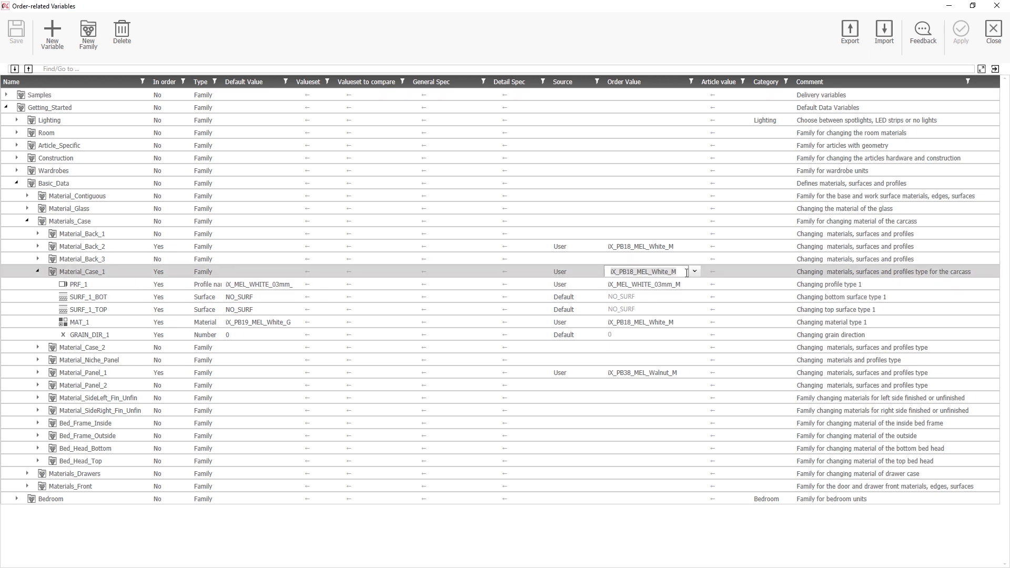
left_click(694, 272)
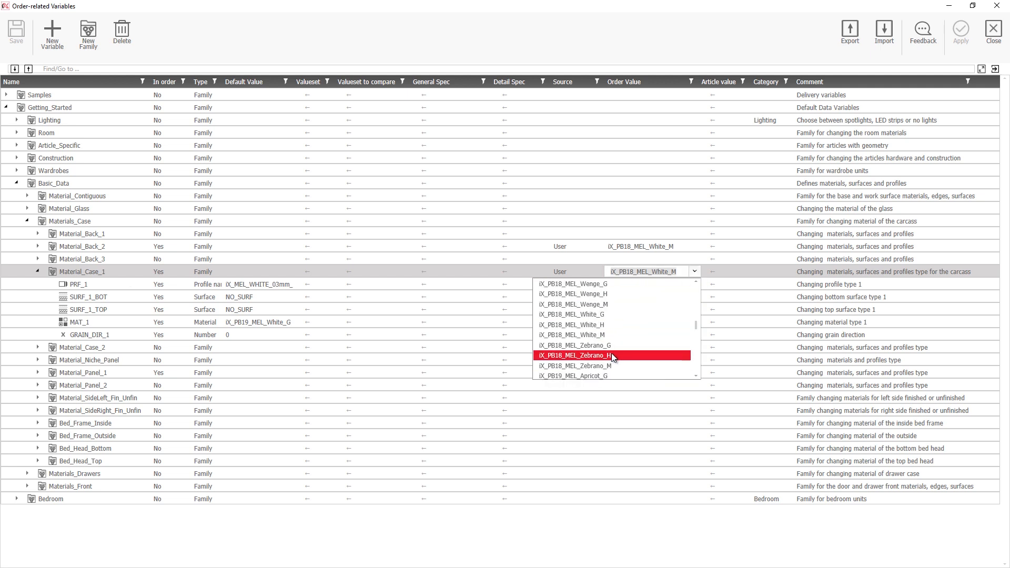
scroll(613, 357, "down", 5)
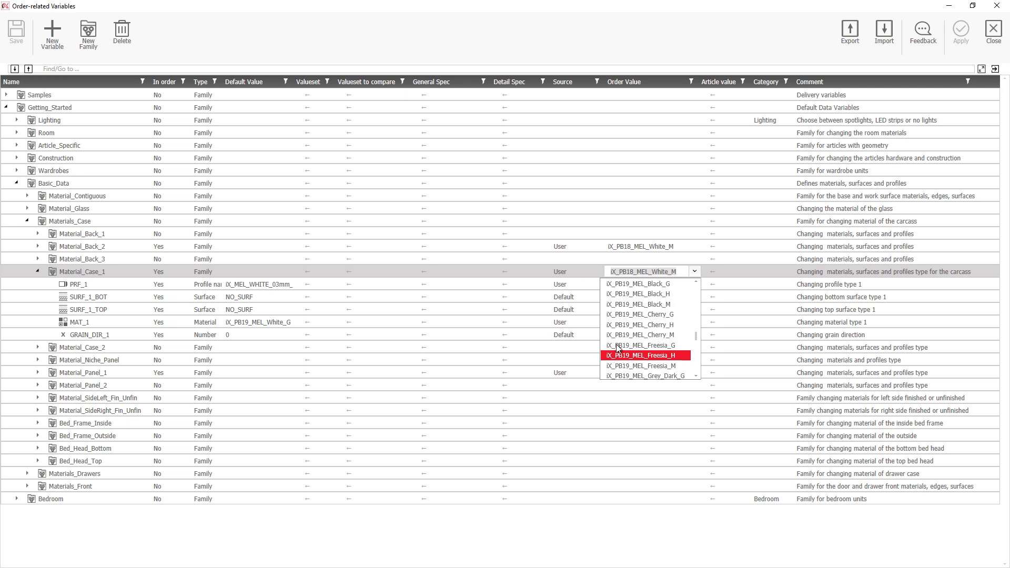
scroll(647, 331, "down", 6)
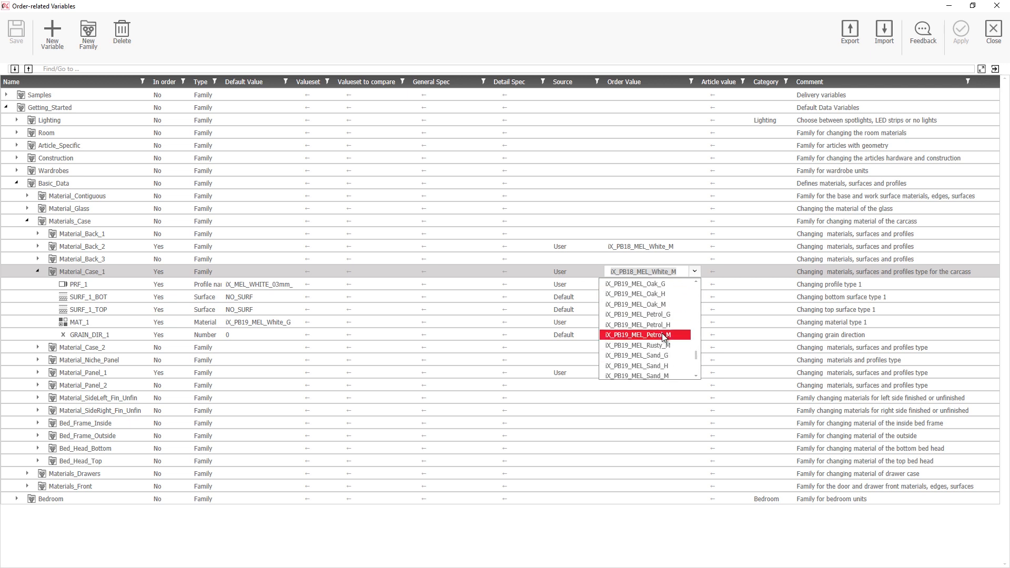
left_click(662, 305)
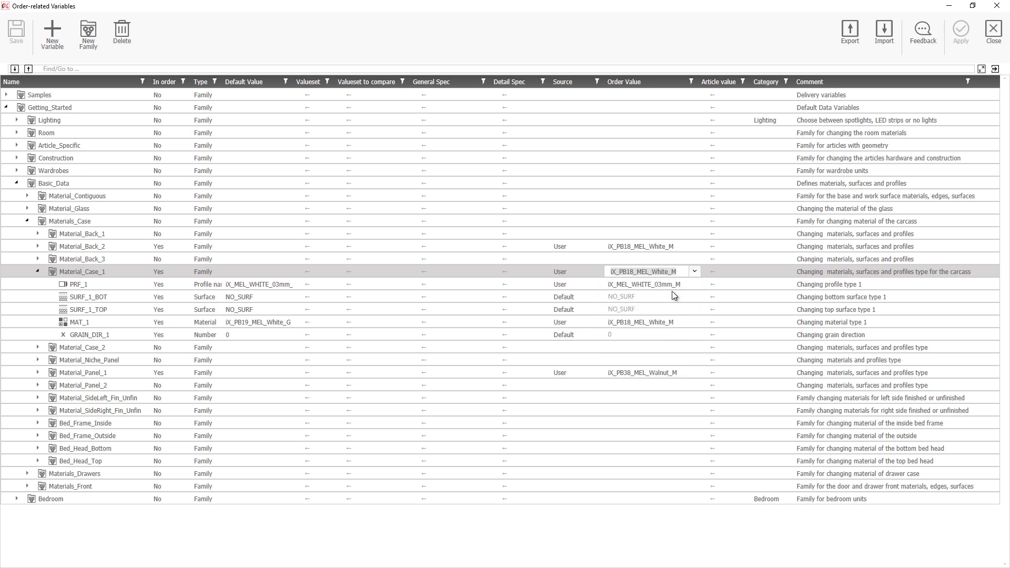
Set the order value of the back material family Material_Back_2 to iX_PB19_MEL_Oak_M.
left_click(672, 248)
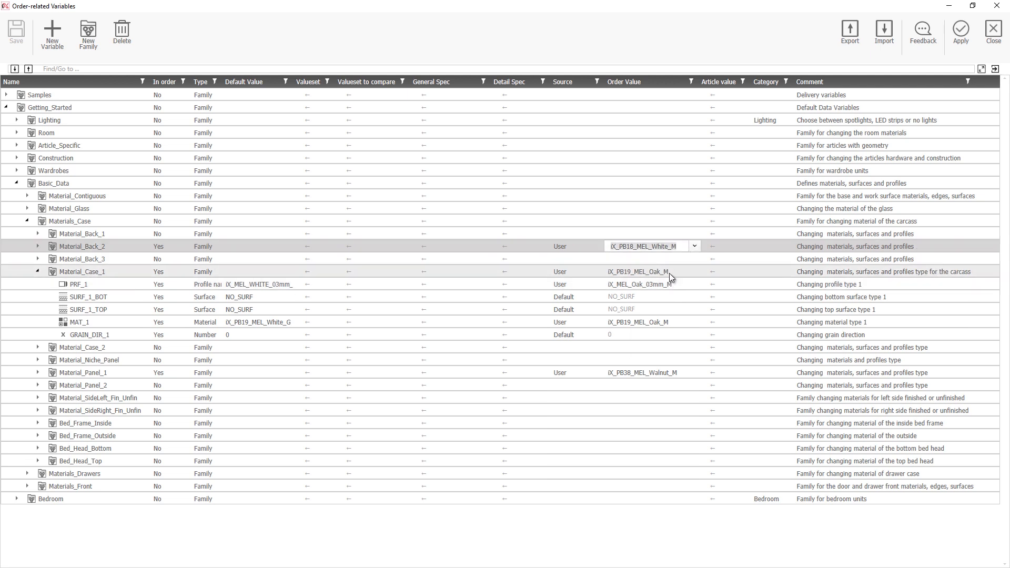
left_click(669, 273)
left_click(683, 247)
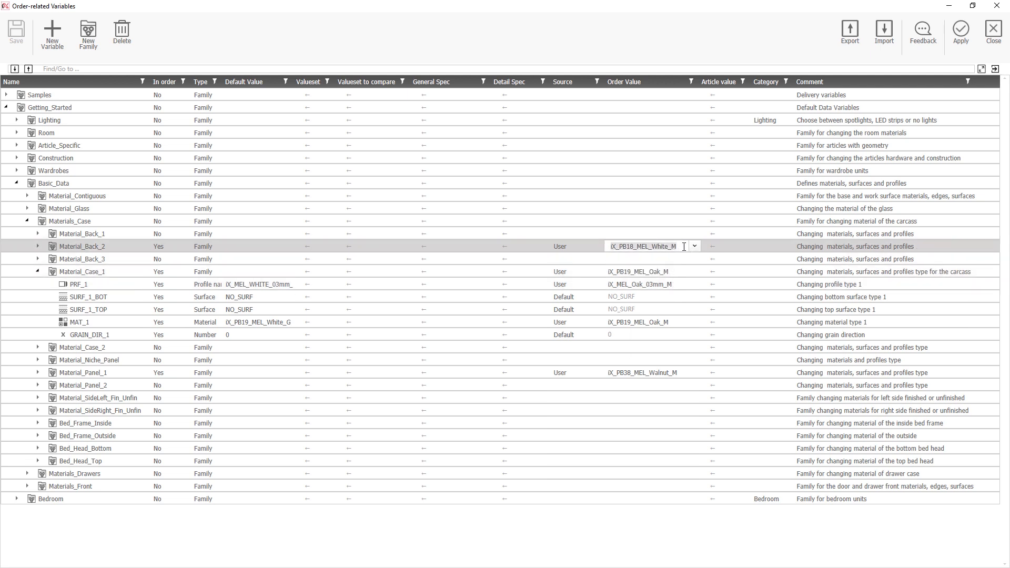
type("iX_PB19_MEL_Oak_M")
key("Return")
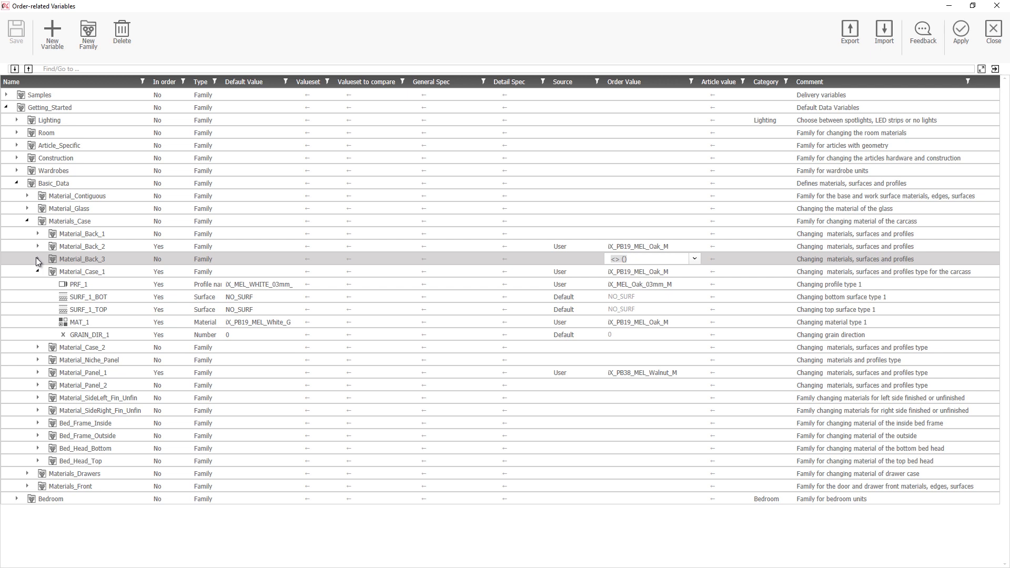
Set the order value of Material_Drawer_Front_1 in the Materials_Front family to iX_PB19_MEL_Oak_M.
left_click(27, 221)
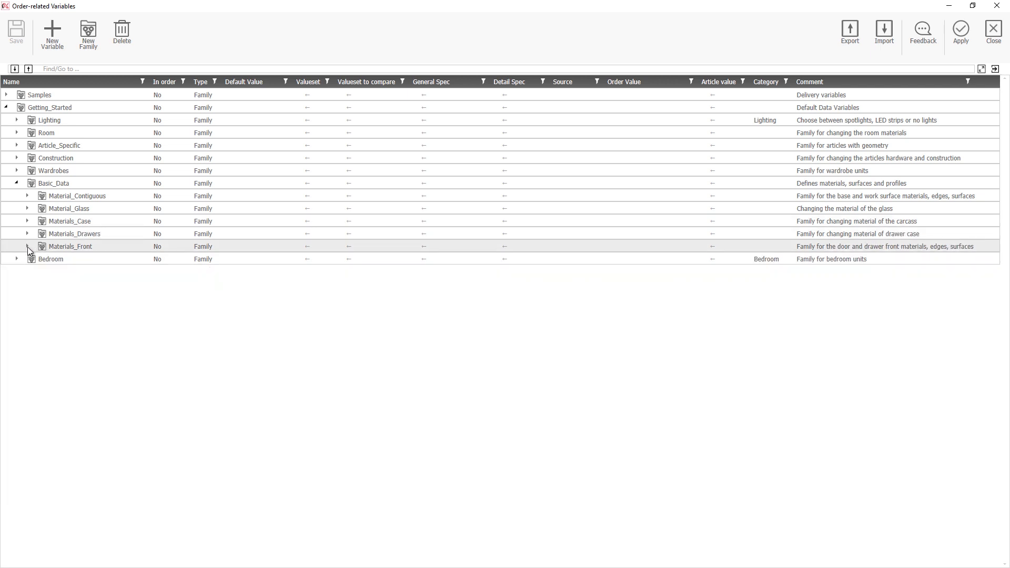
left_click(27, 246)
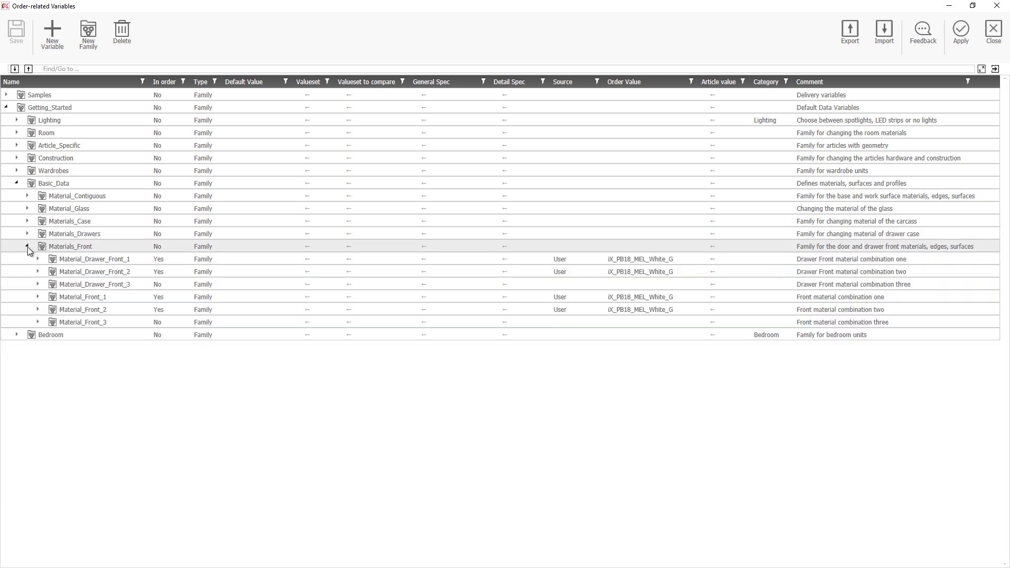
left_click(671, 261)
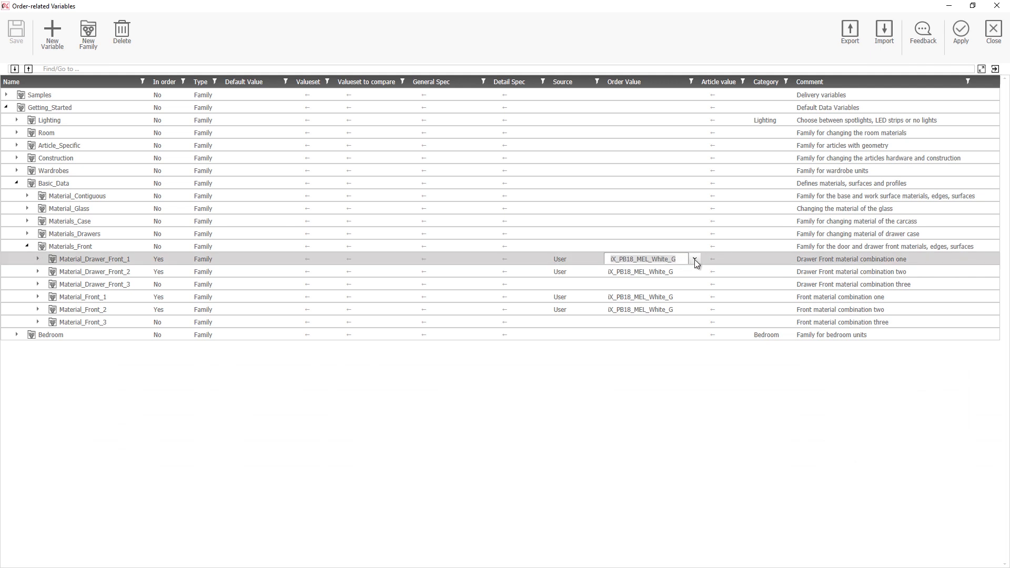
left_click(694, 259)
scroll(626, 339, "down", 3)
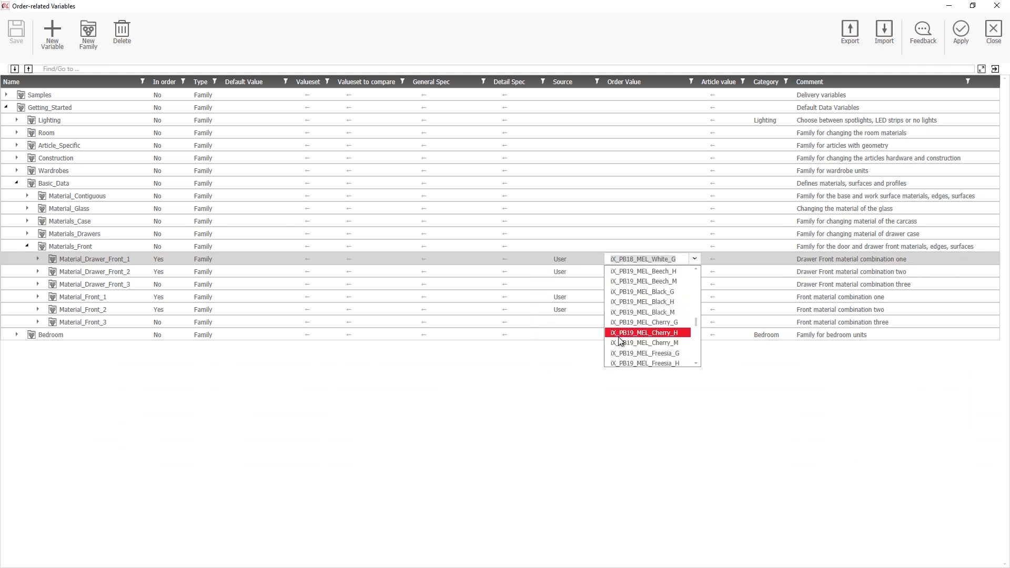
scroll(634, 343, "down", 5)
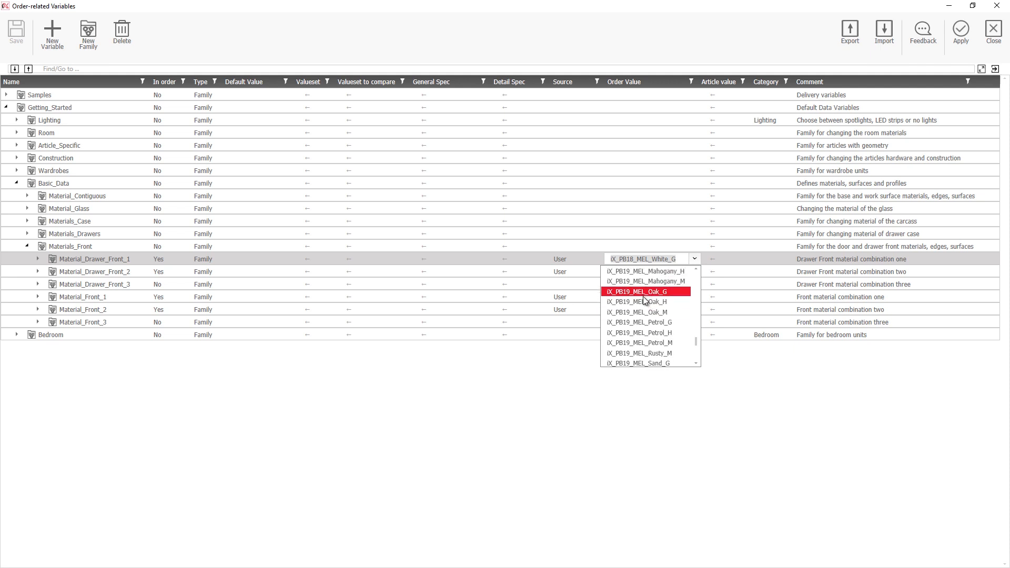
left_click(646, 311)
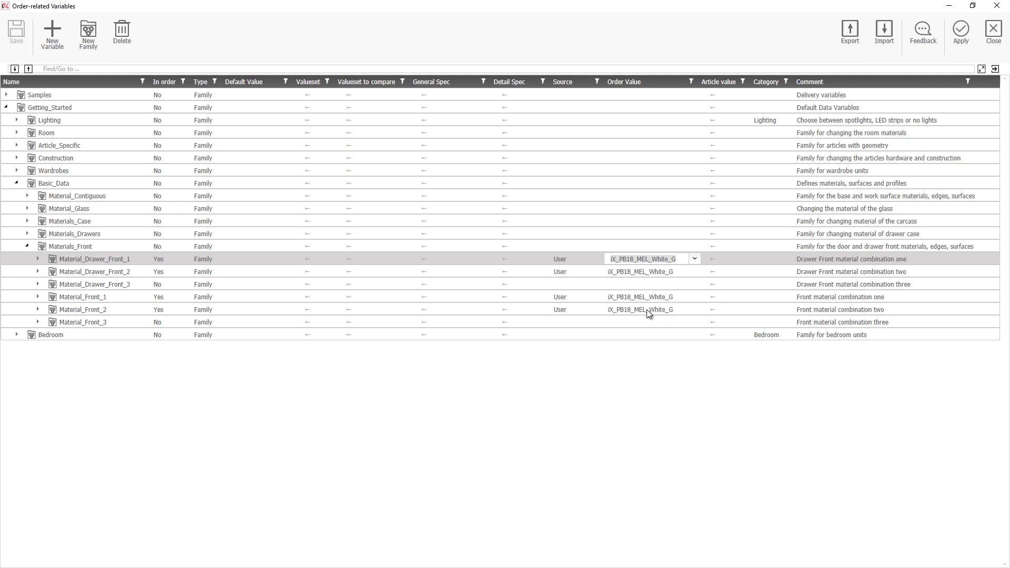
Set Material_Drawer_Front_2, Material_Front_1 and Material_Front_2 to the order value iX_PB19_MEL_Oak_M.
left_click(673, 269)
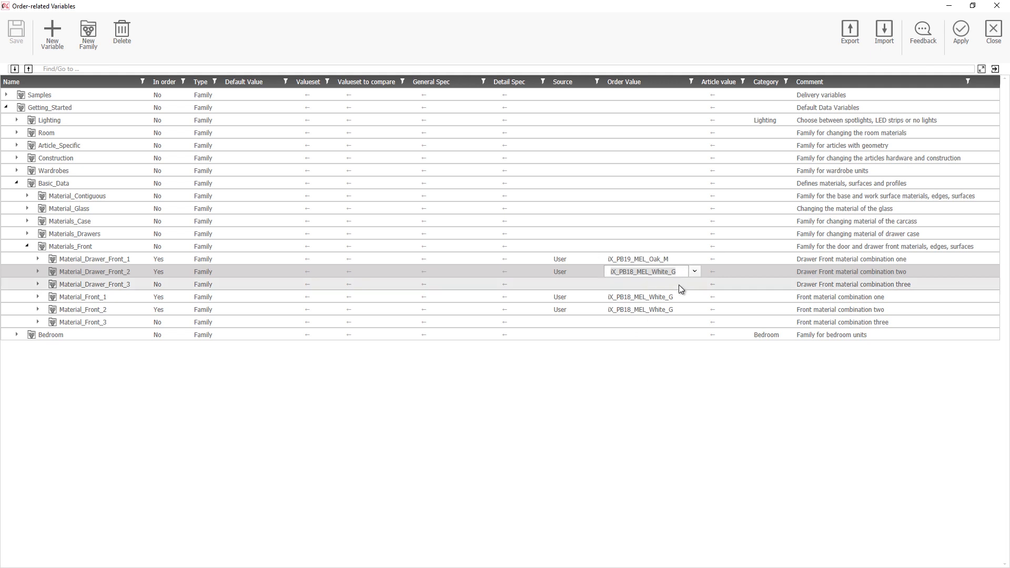
type("iX_PB19_MEL_Oak_M")
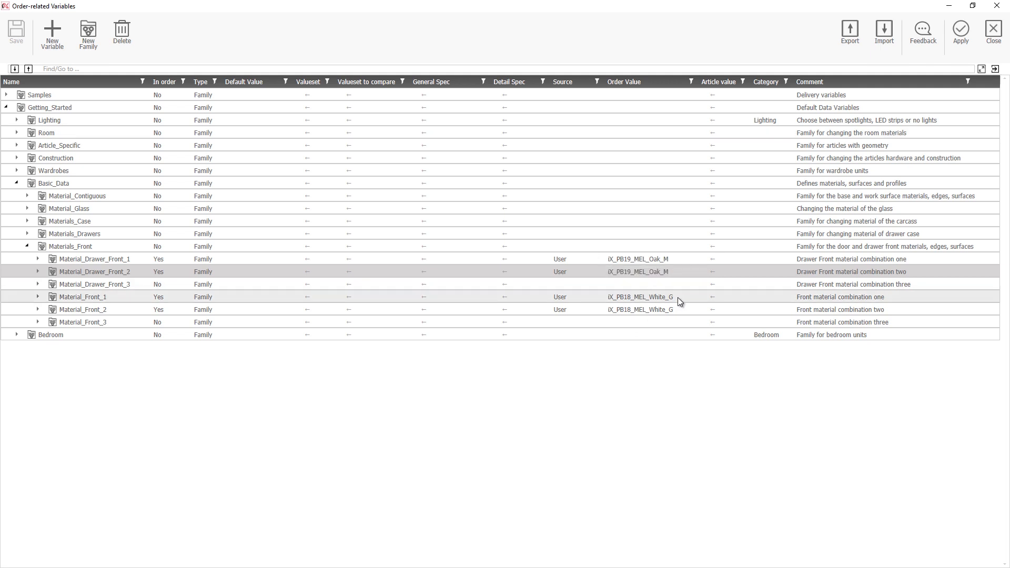
left_click(678, 298)
type("iX_PB19_MEL_Oak_M")
left_click(680, 310)
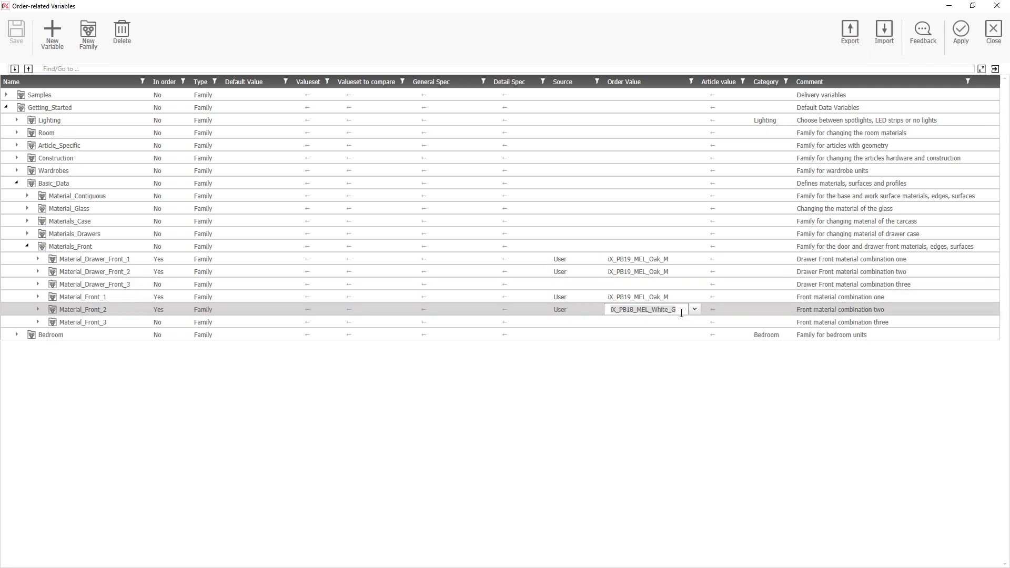
type("iX_PB19_MEL_Oak_M")
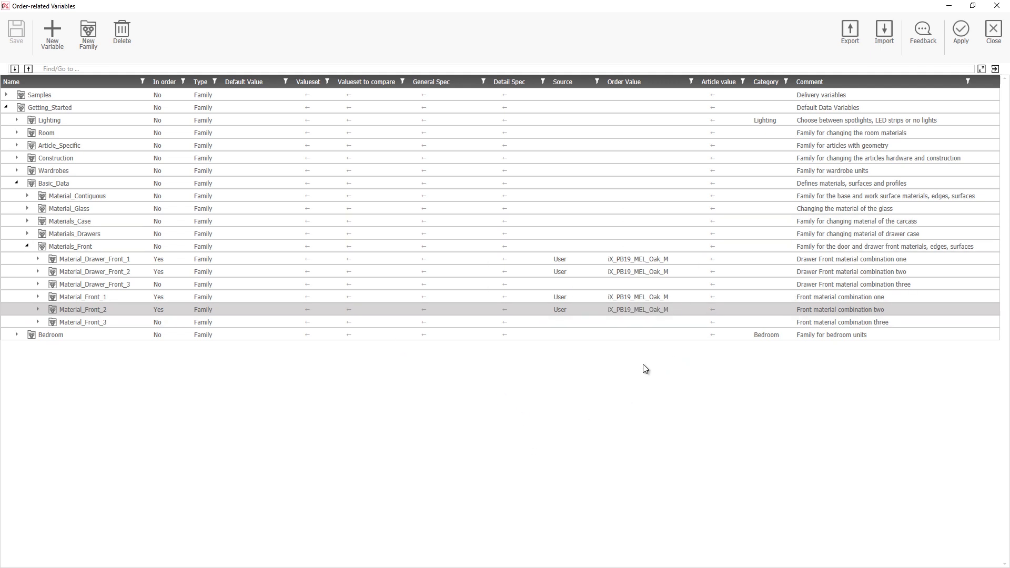
Browse the materials available for Material_Front_2, back to the start of the list, keeping the assigned one.
left_click(679, 310)
left_click(696, 309)
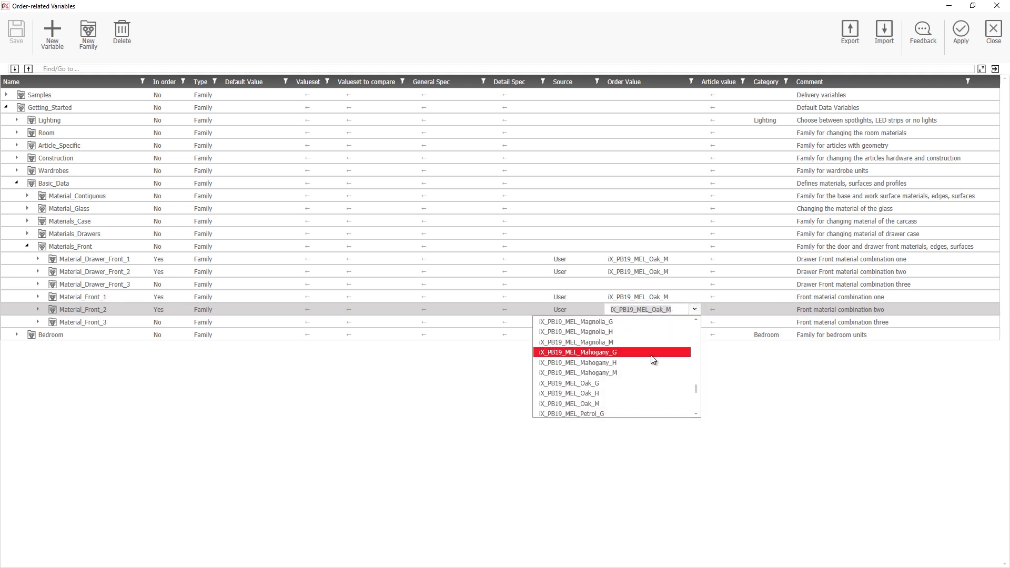
left_click_drag(697, 391, 699, 321)
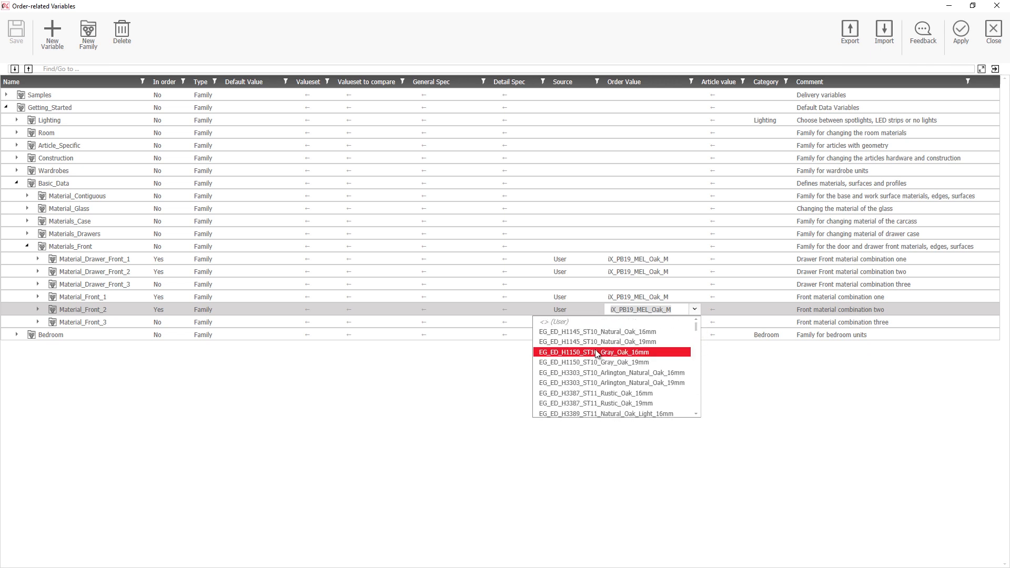
left_click(782, 423)
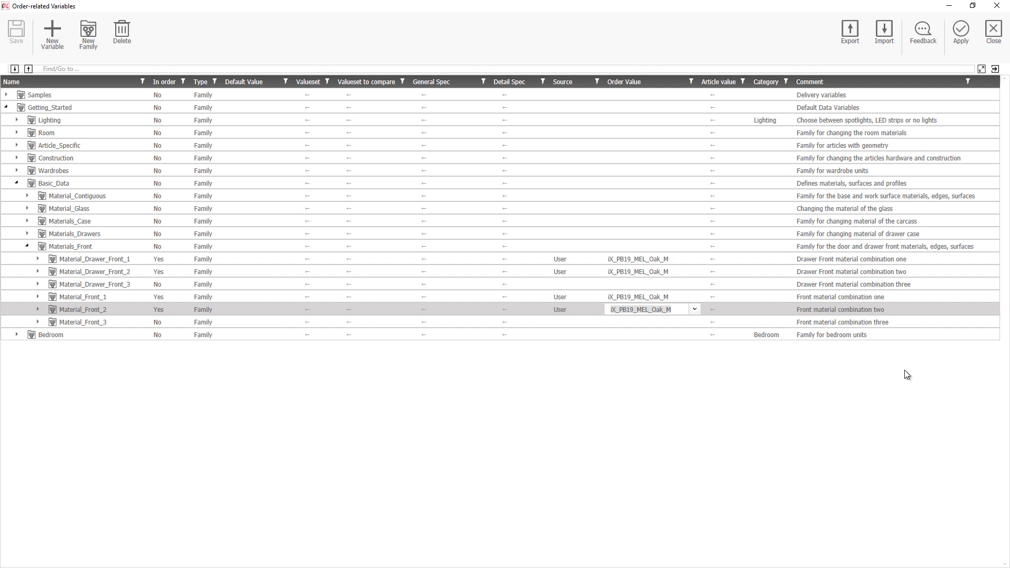
Apply the changed order variables, regenerating the affected articles and updating their attached contiguous parts.
left_click(955, 49)
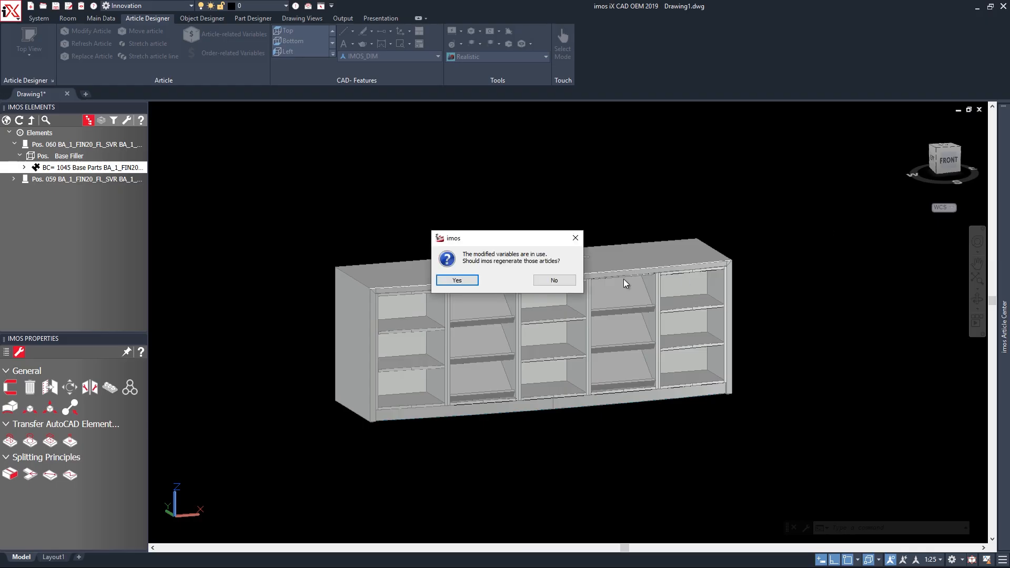
left_click(457, 280)
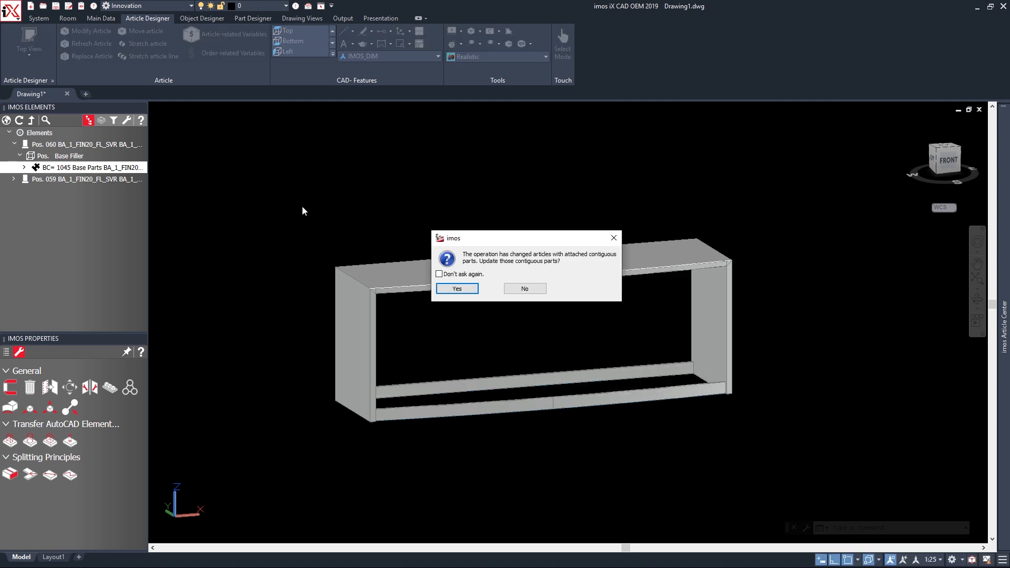
left_click(457, 288)
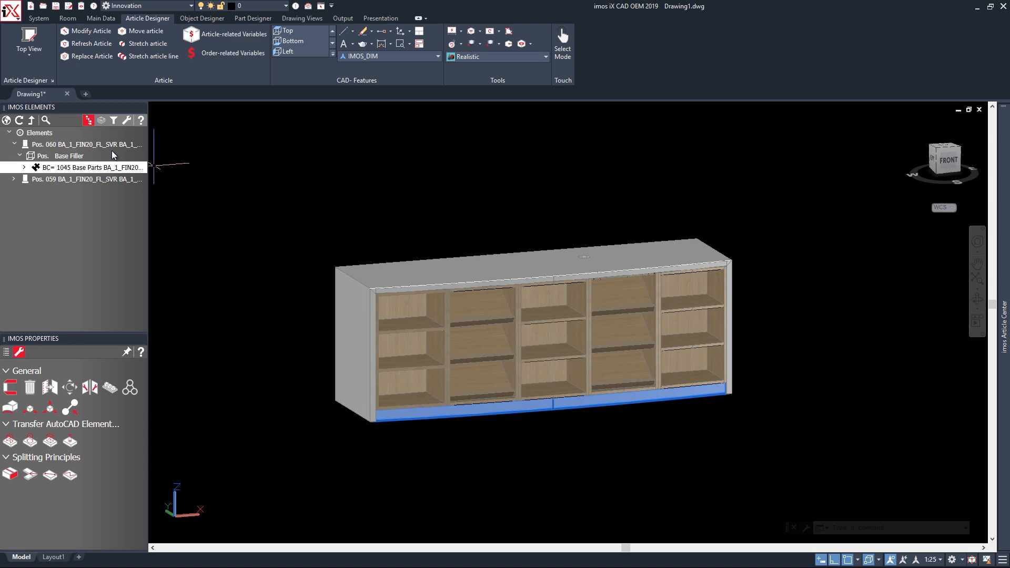
Open the article-related variables for the two-door unit and the drawer unit on the cabinet's back side.
left_click(39, 133)
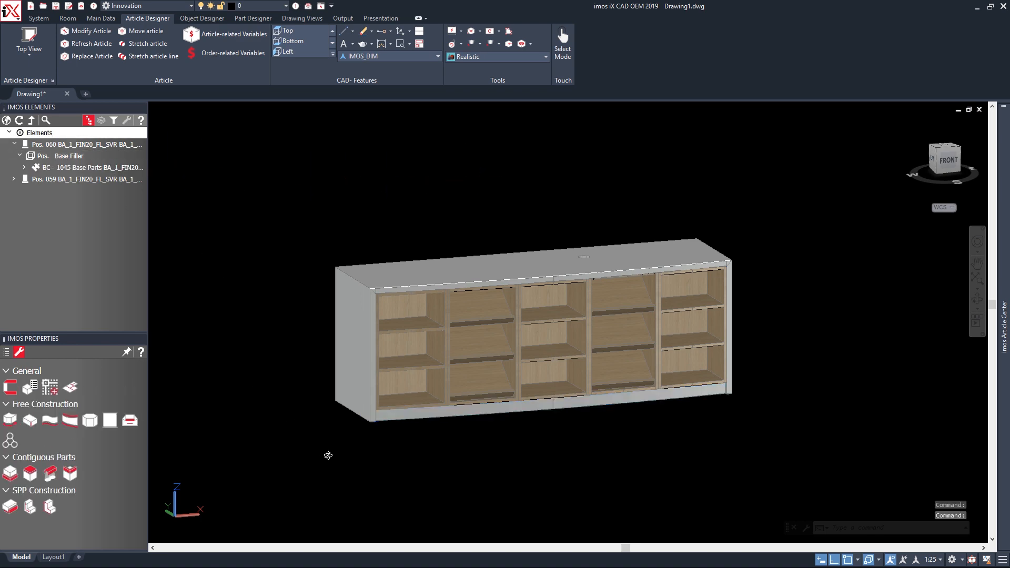
middle_click_drag(328, 455, 467, 498, "shift")
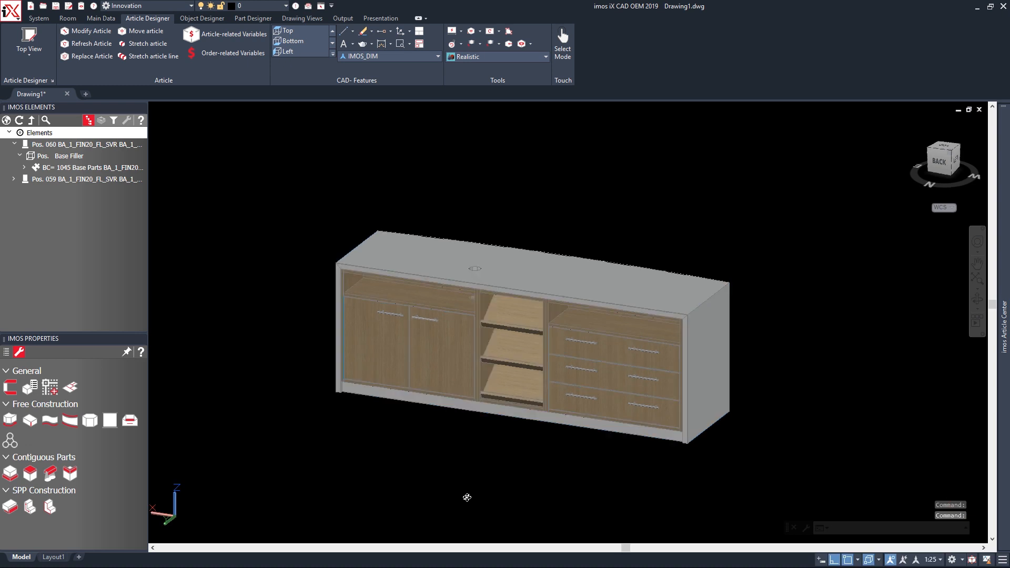
mouse_move(343, 469)
middle_mouse_down("shift")
mouse_move(385, 476)
mouse_move(331, 469)
middle_mouse_up("shift")
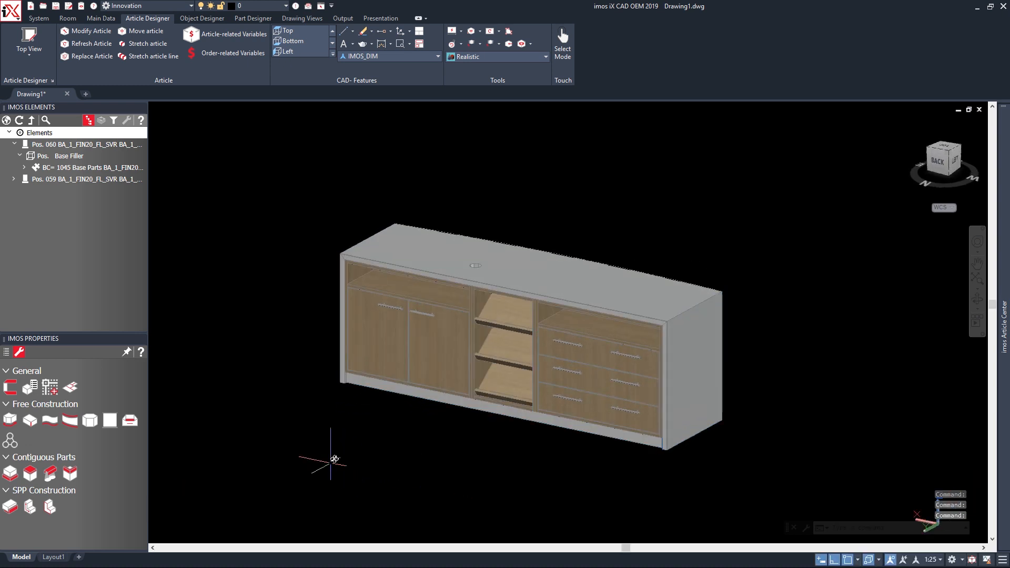
left_click(226, 37)
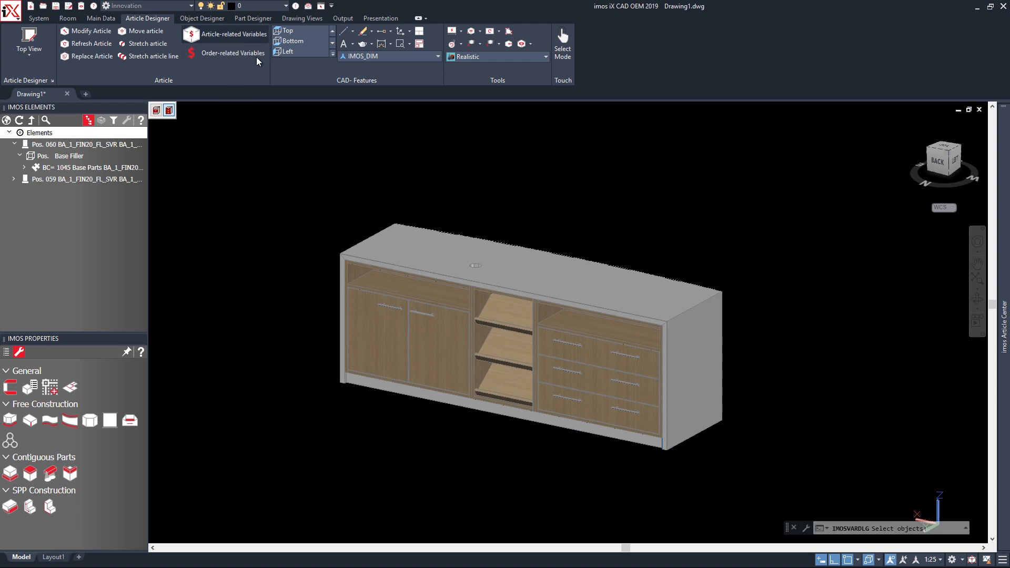
left_click(417, 318)
left_click(602, 366)
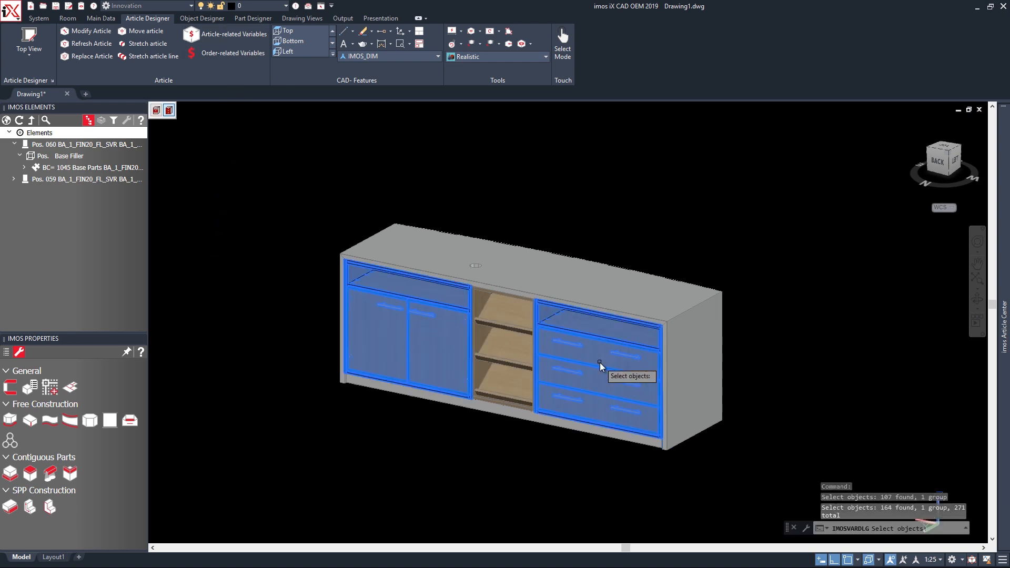
key("Return")
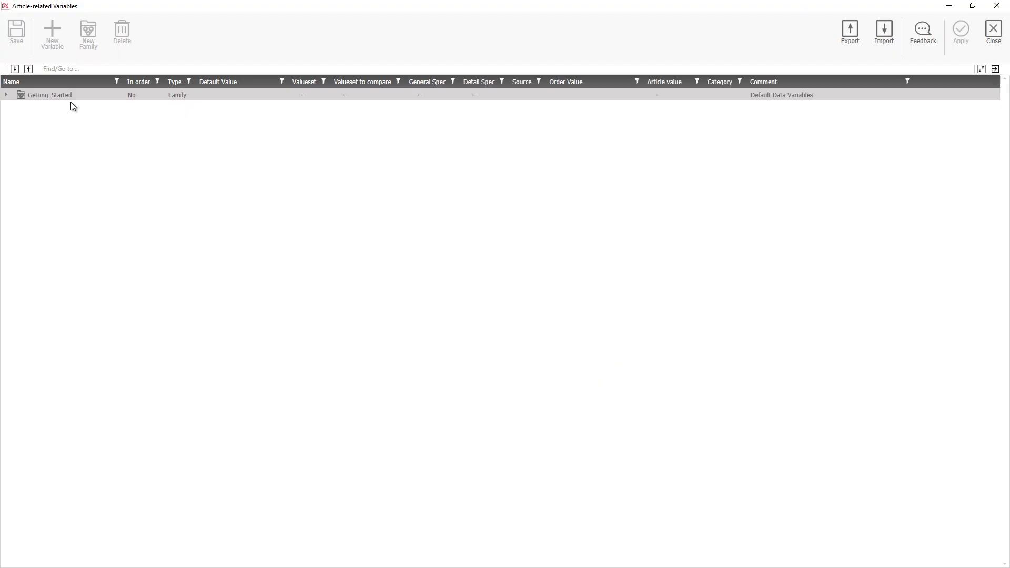
Set the Handles family's article value to Handle_Recessed_96 for the selected units and apply the change.
double_click(64, 97)
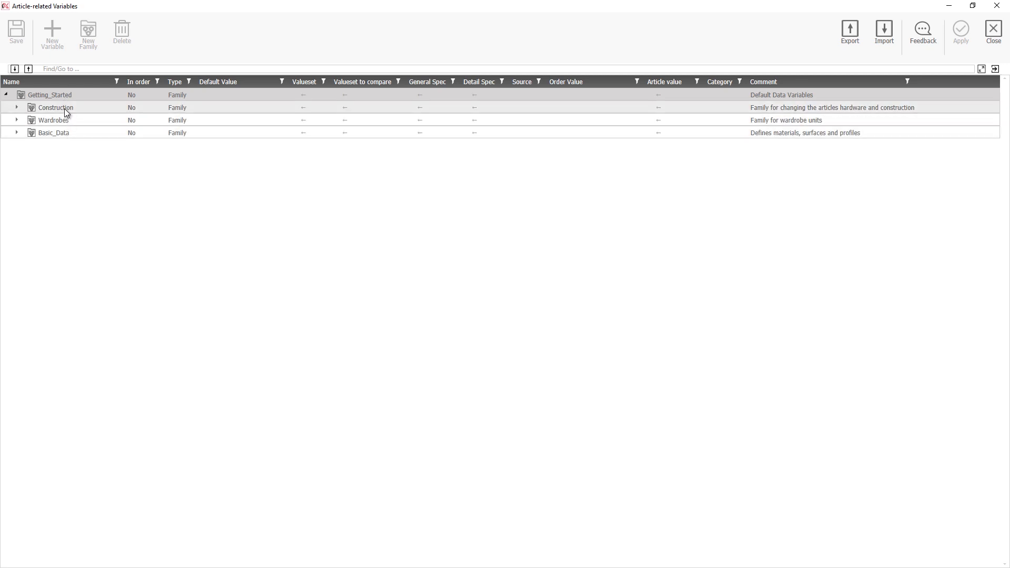
double_click(64, 108)
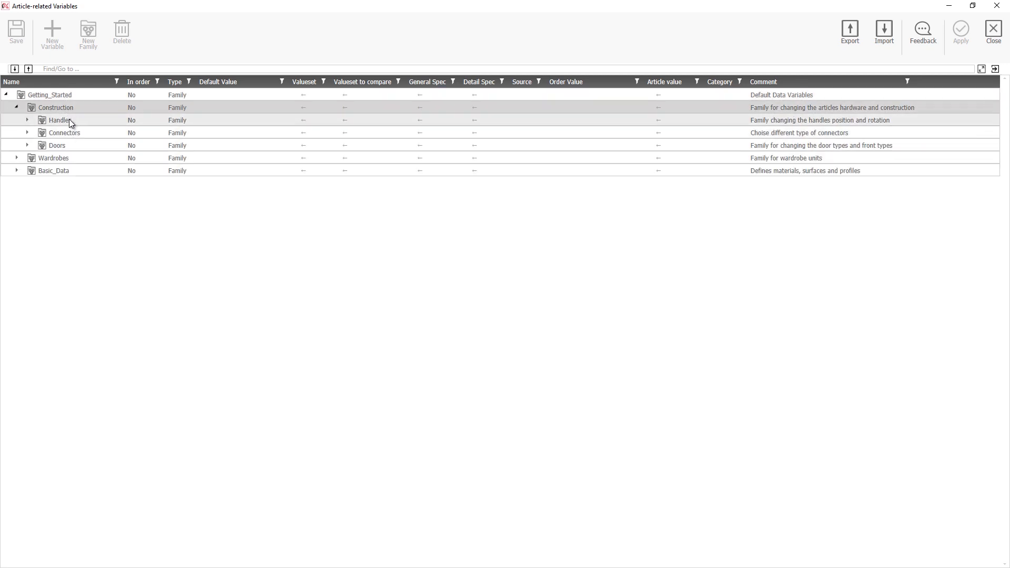
double_click(68, 120)
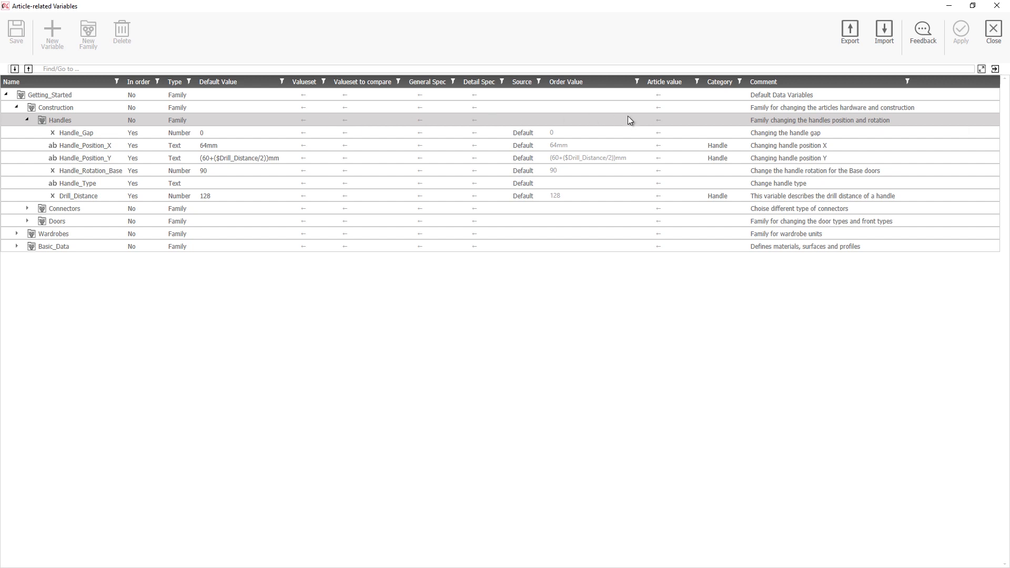
left_click(700, 121)
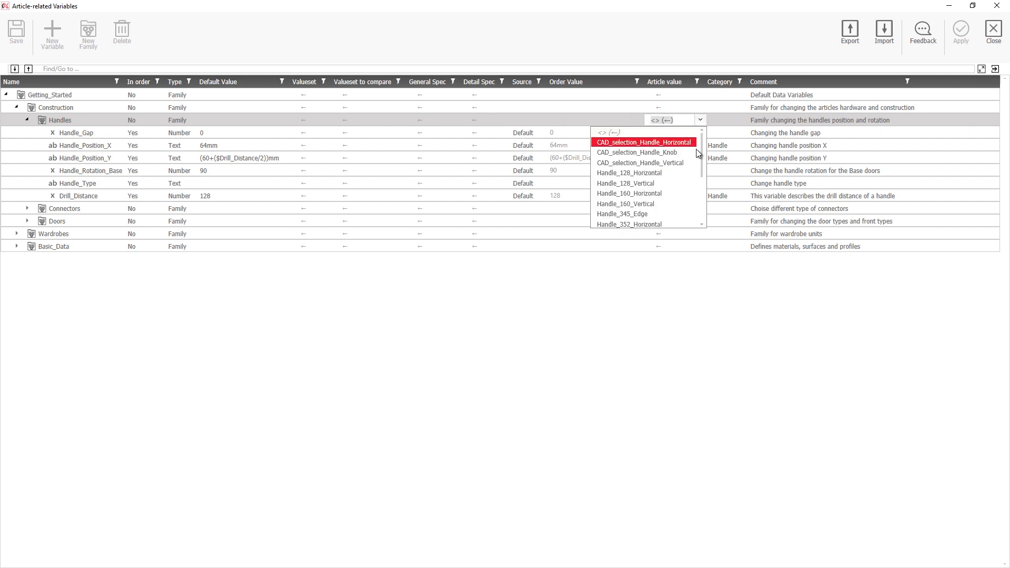
scroll(645, 205, "down", 2)
scroll(645, 207, "down", 1)
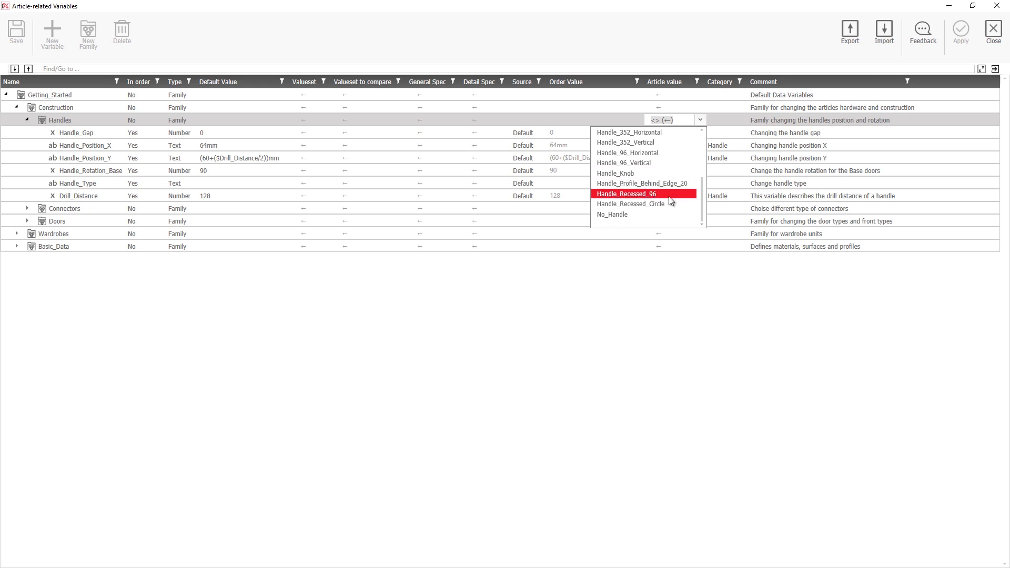
left_click(670, 193)
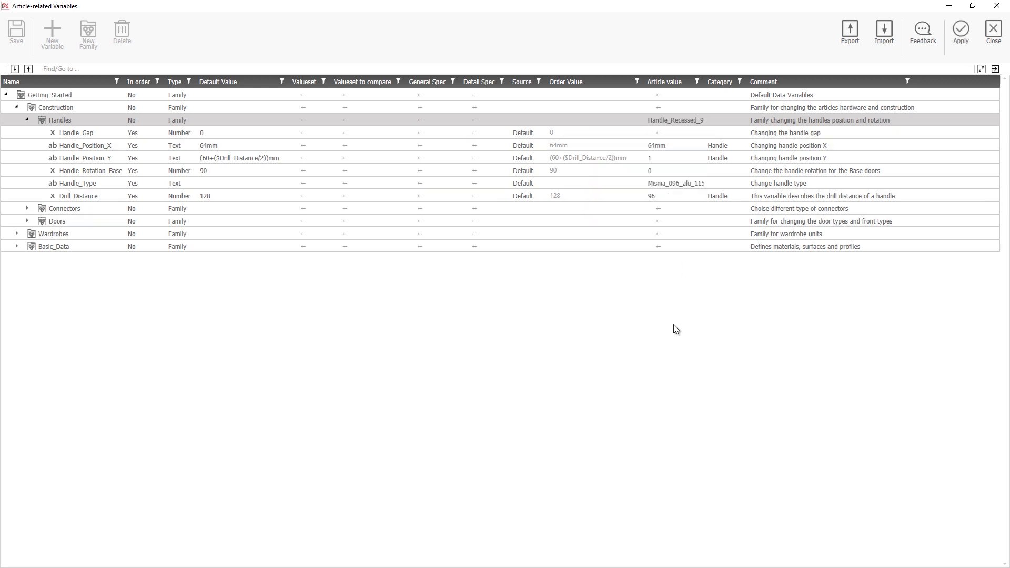
left_click(960, 31)
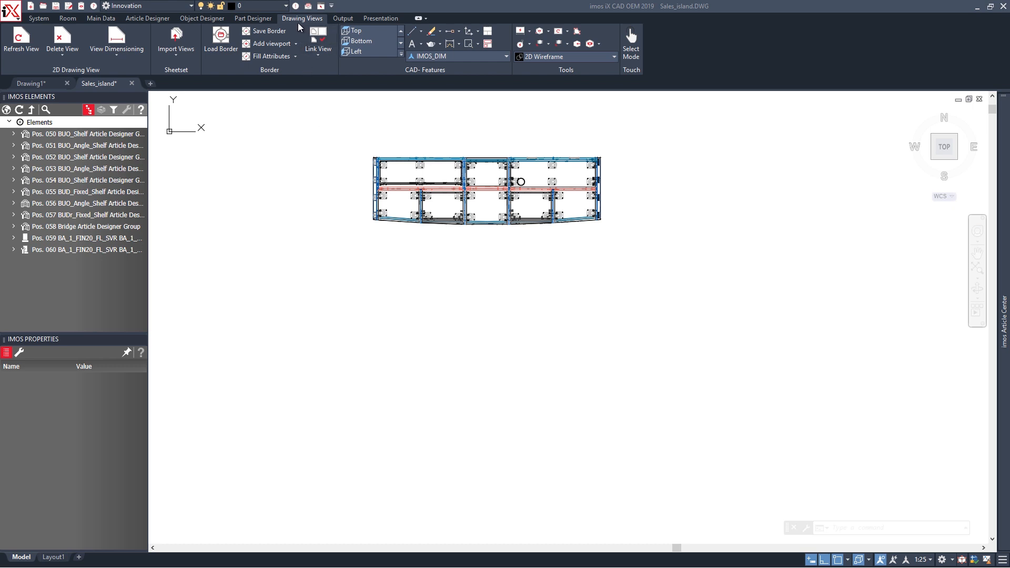
Create a 2D plan view of the whole cabinet, placing its title just beneath the generated view.
left_click(63, 58)
left_click(64, 69)
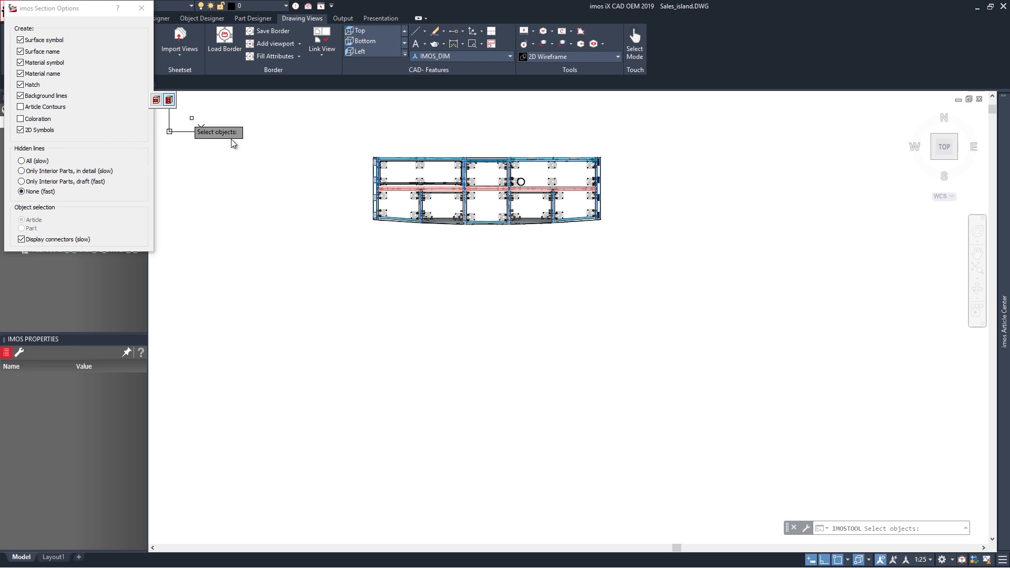
left_click(352, 148)
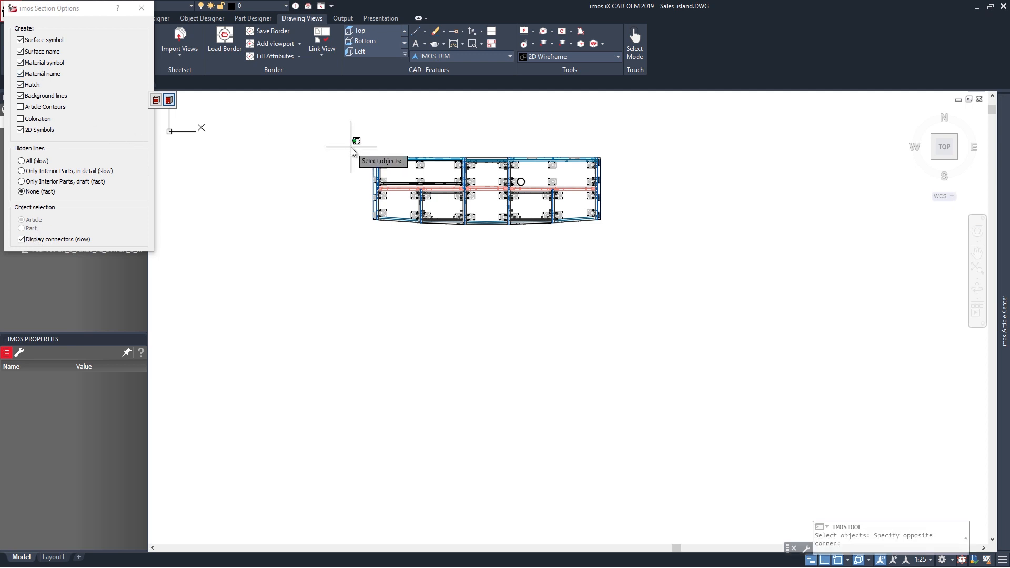
left_click(639, 254)
key("Return")
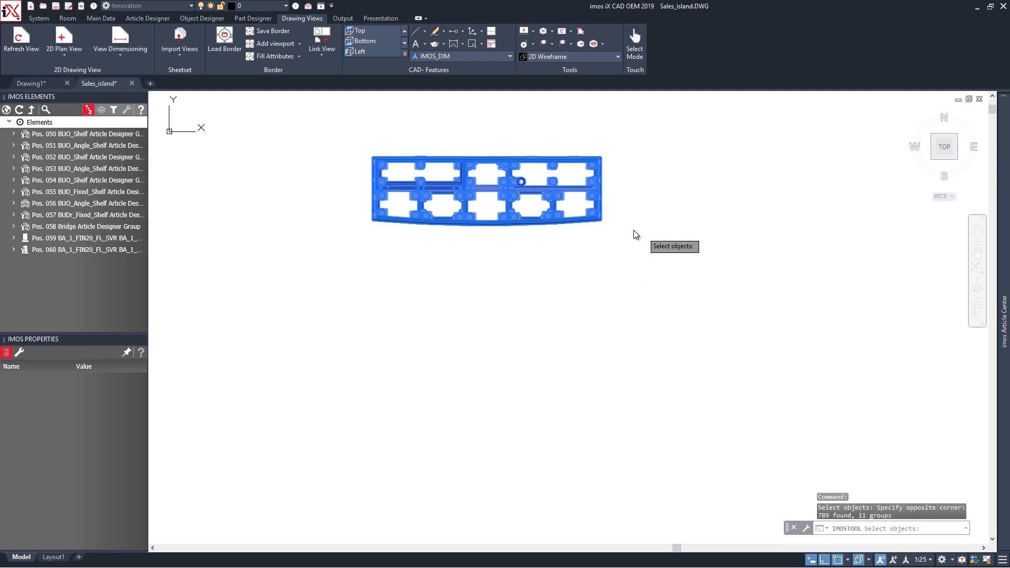
key("Return")
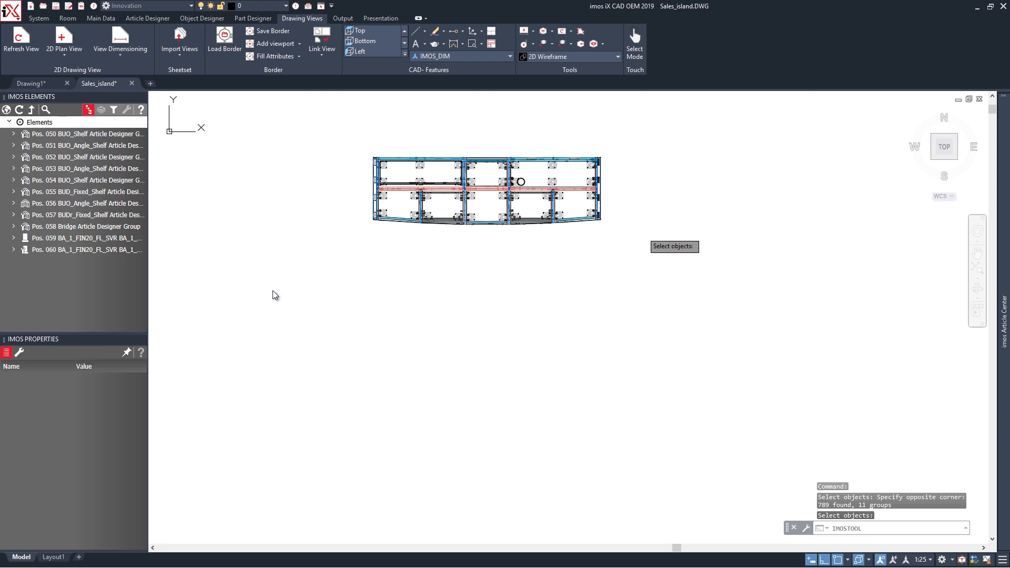
mouse_move(473, 446)
middle_mouse_down()
mouse_move(352, 273)
mouse_move(307, 228)
middle_mouse_up()
left_click(323, 426)
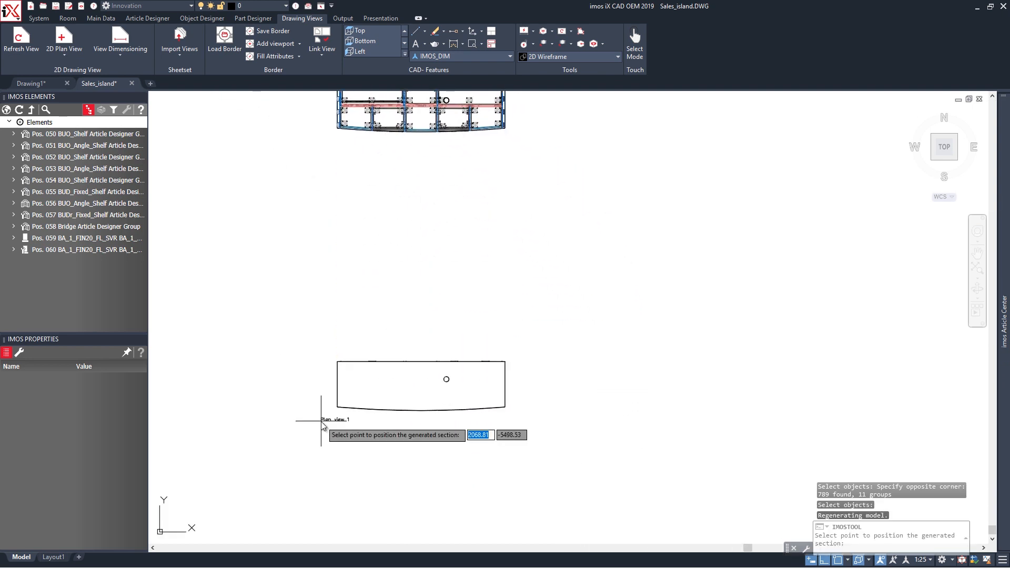
left_click(340, 425)
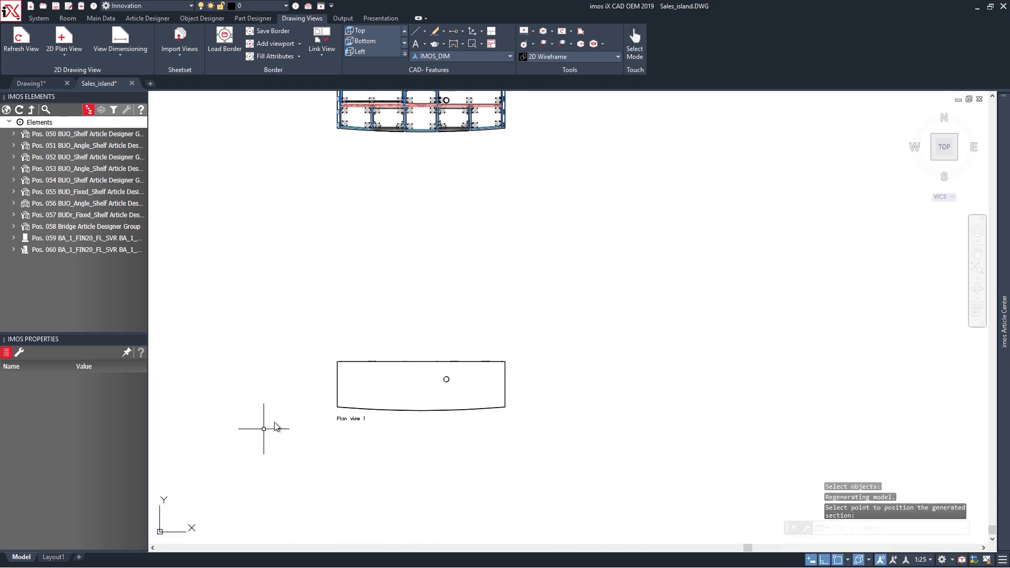
Create a 2D elevation view of the cabinet's curved front from the plan view, placed directly below the plan with its title underneath.
middle_click_drag(258, 378, 255, 306)
left_click(62, 49)
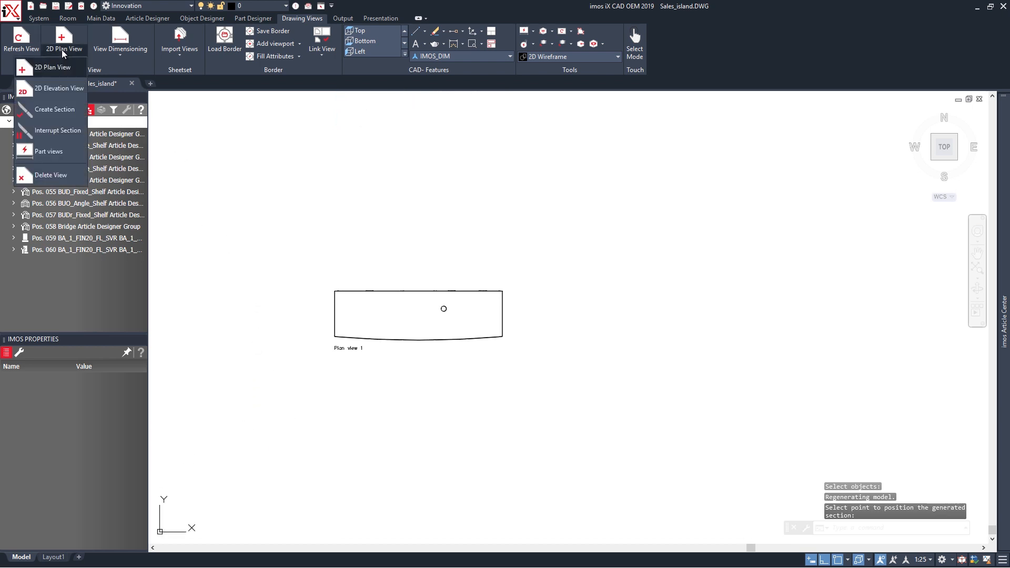
left_click(61, 89)
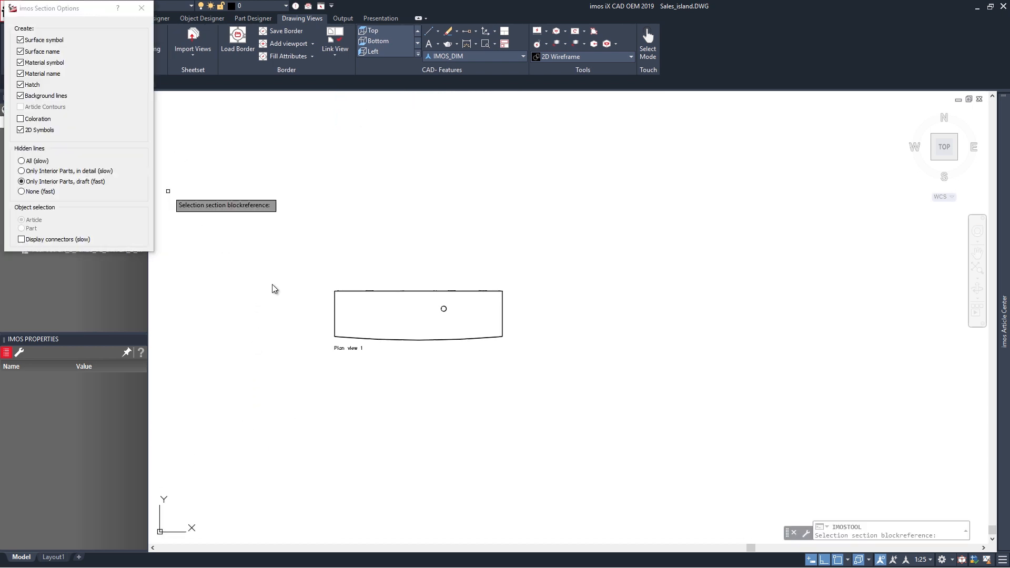
left_click(419, 341)
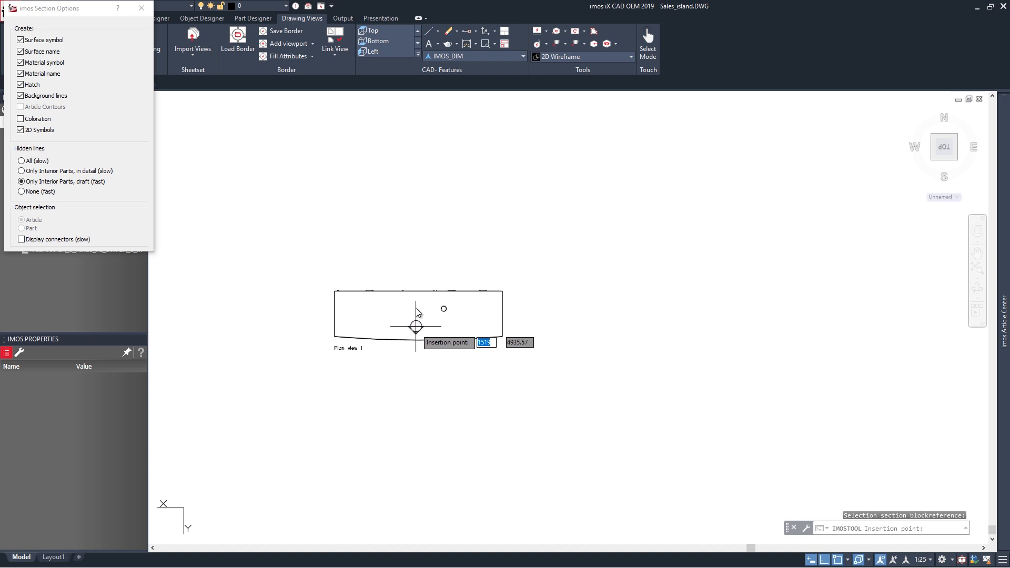
right_click(417, 282, "shift")
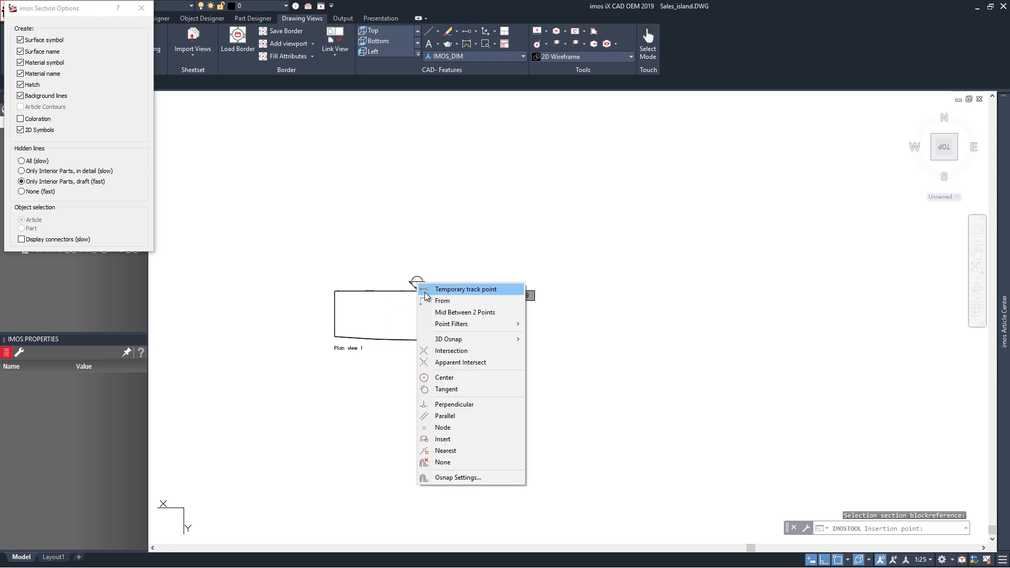
left_click(432, 361)
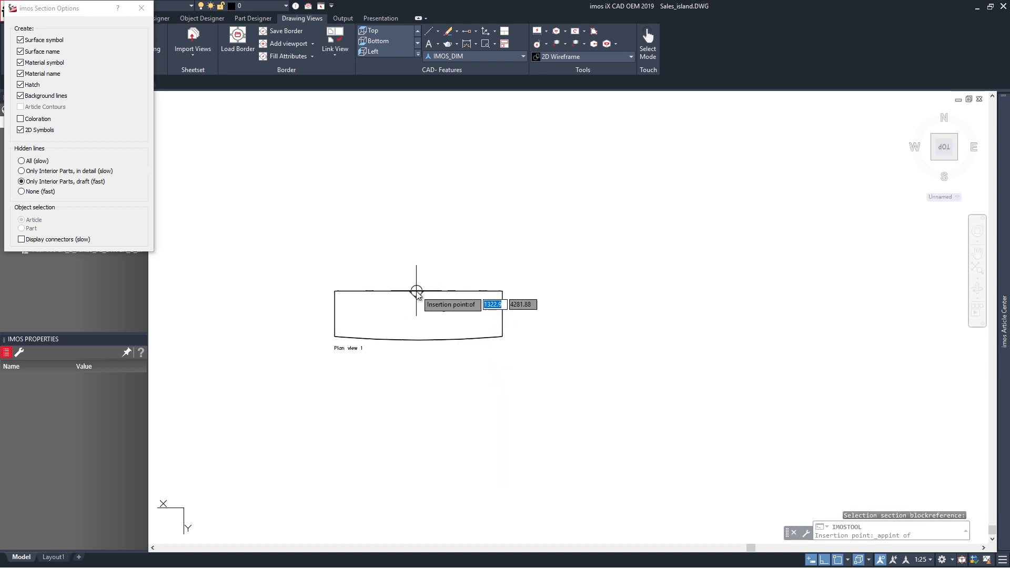
left_click(419, 357)
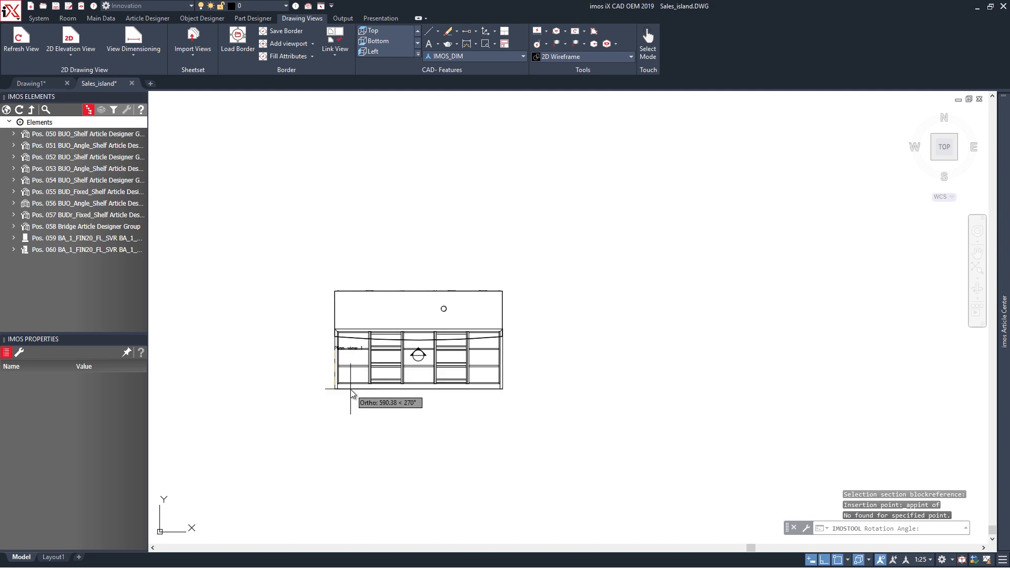
left_click(357, 425)
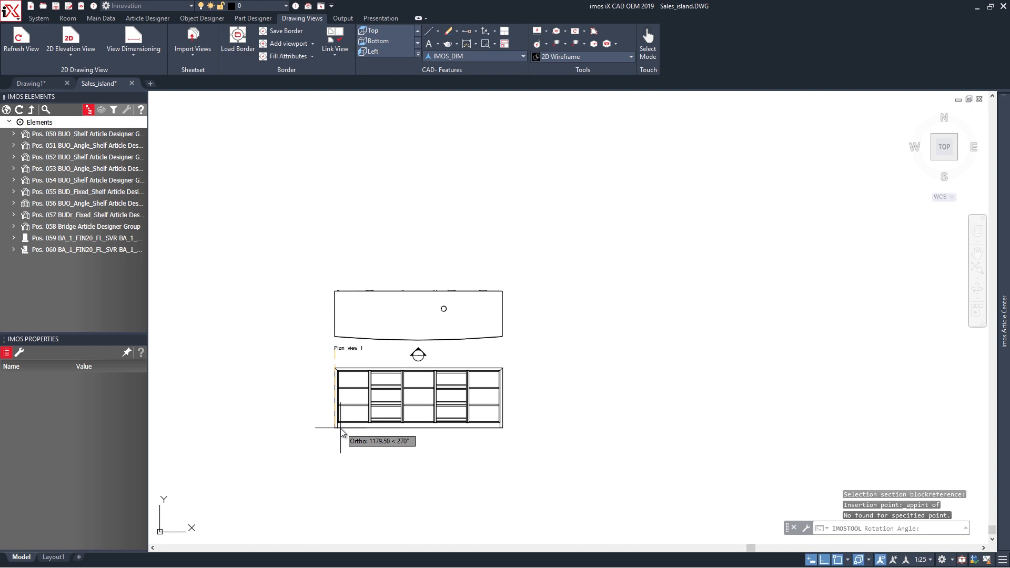
left_click(338, 435)
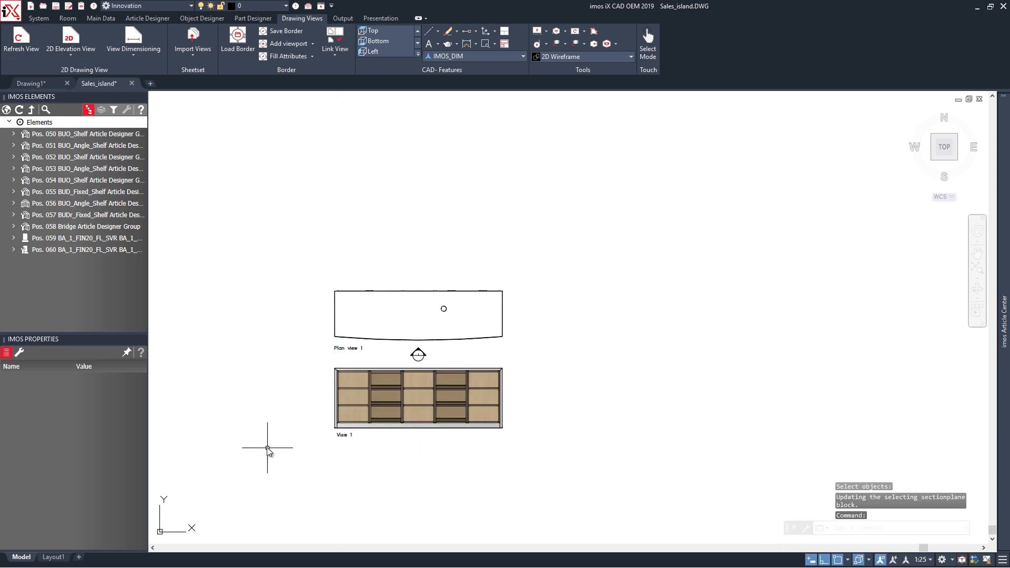
Create a 2D elevation view of the cabinet's back side, placed above and to the left of the plan view with its title underneath.
left_click(49, 56)
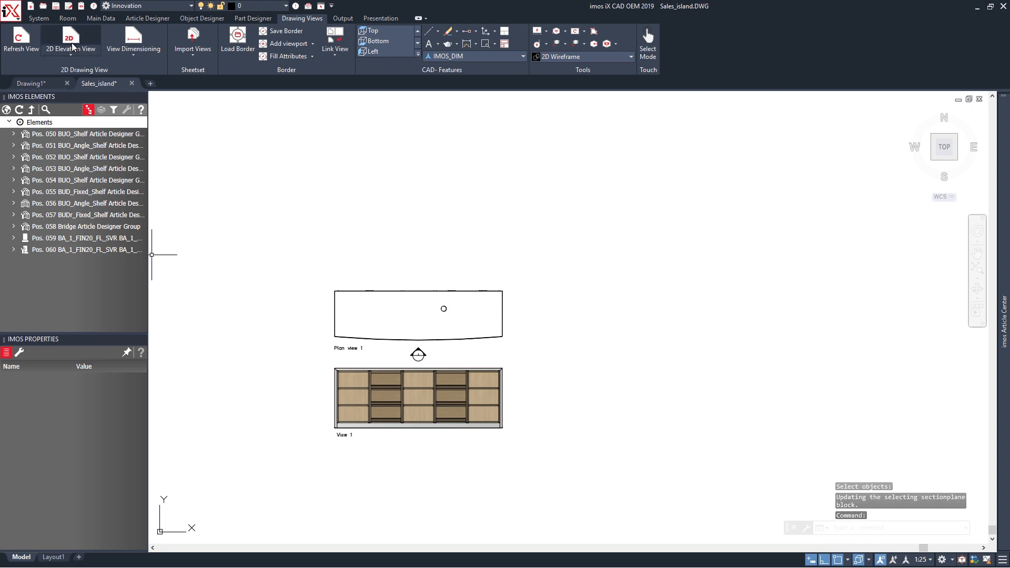
left_click(420, 289)
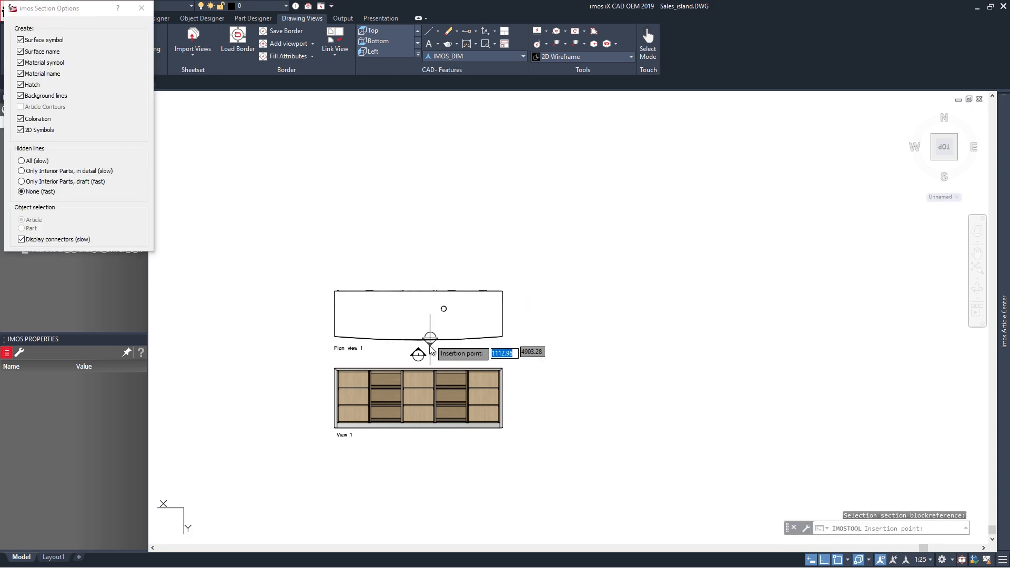
left_click(419, 274)
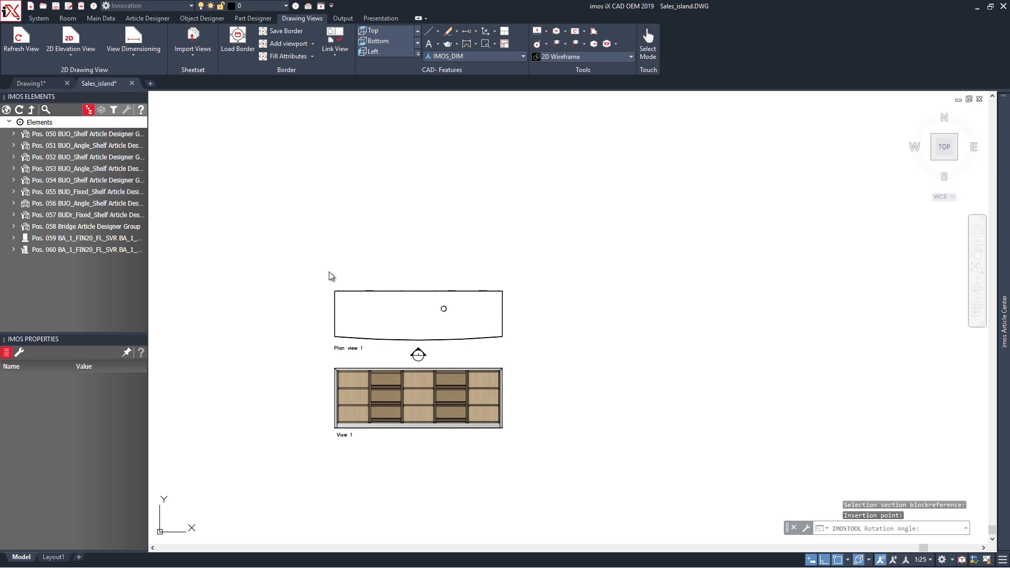
left_click(332, 276)
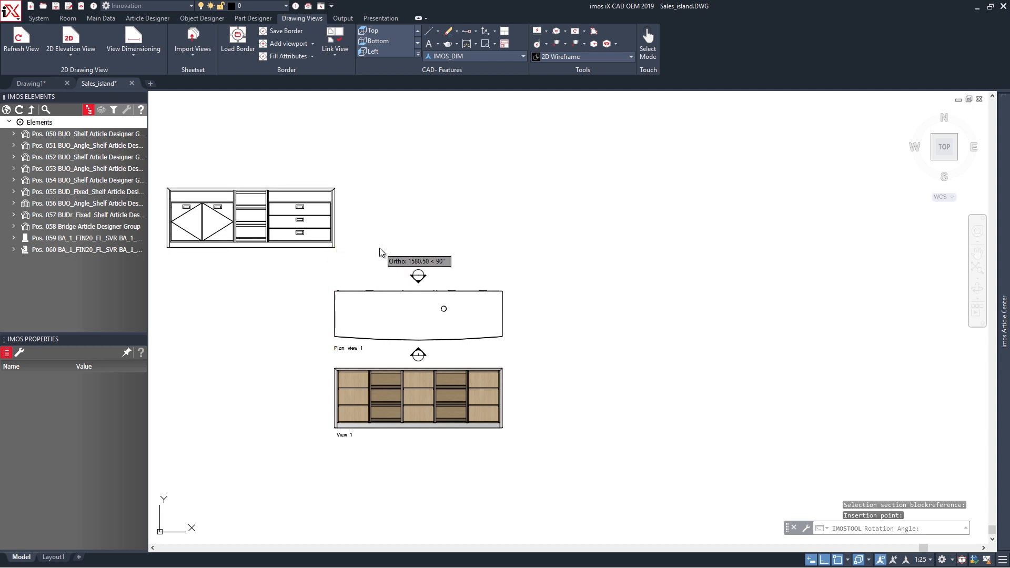
left_click(170, 261)
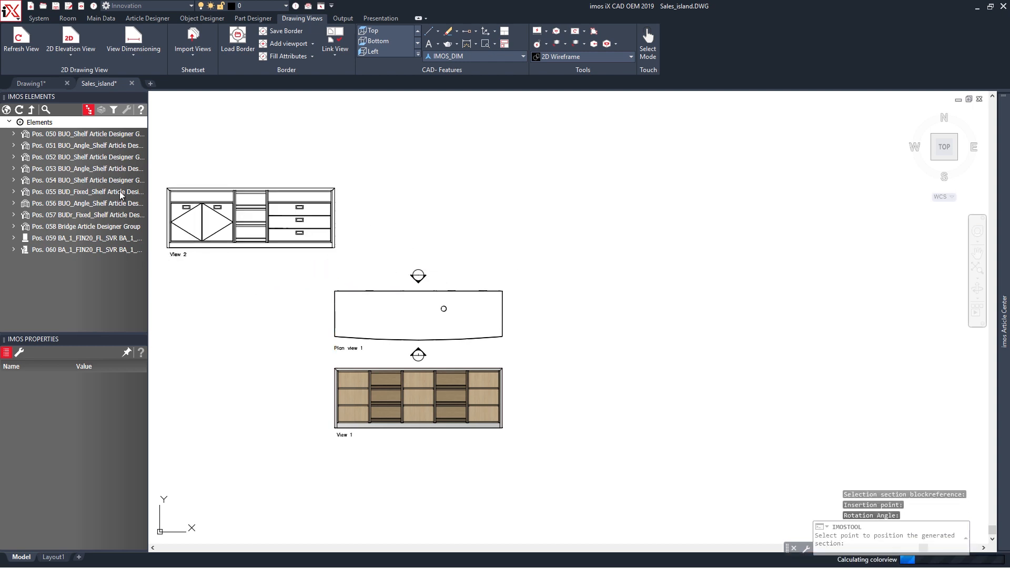
left_click(210, 293)
Move the back-side elevation, View 2, so it sits directly below View 1 and lines up with it.
left_click(171, 254)
type("m")
key("Return")
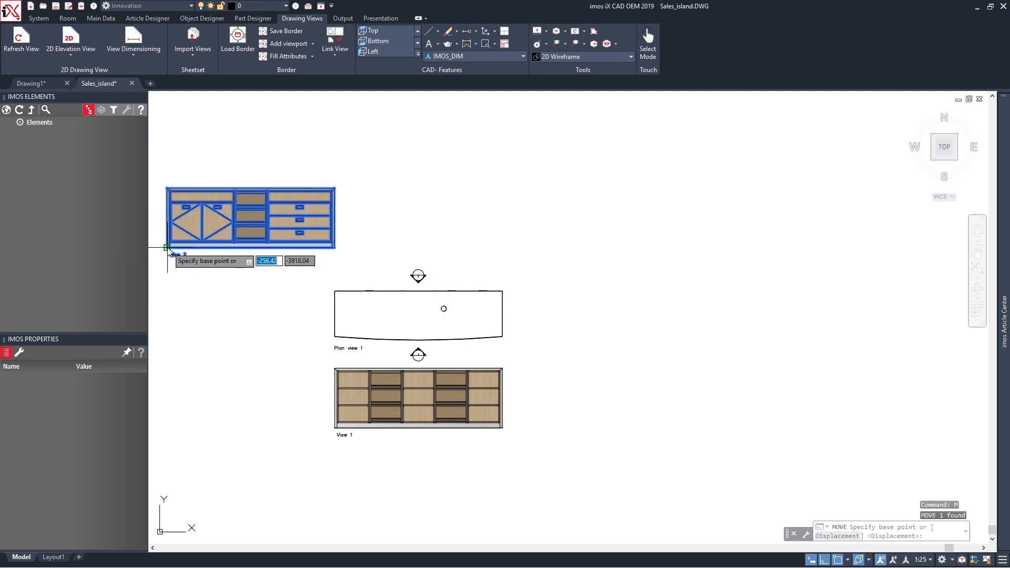
left_click(168, 164)
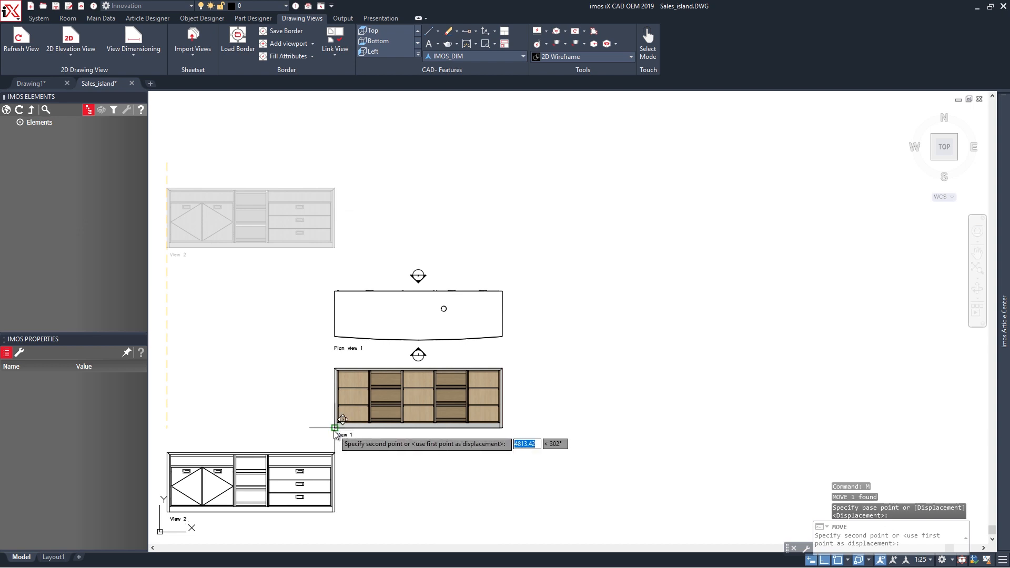
left_click(335, 427)
middle_click_drag(286, 344, 296, 303)
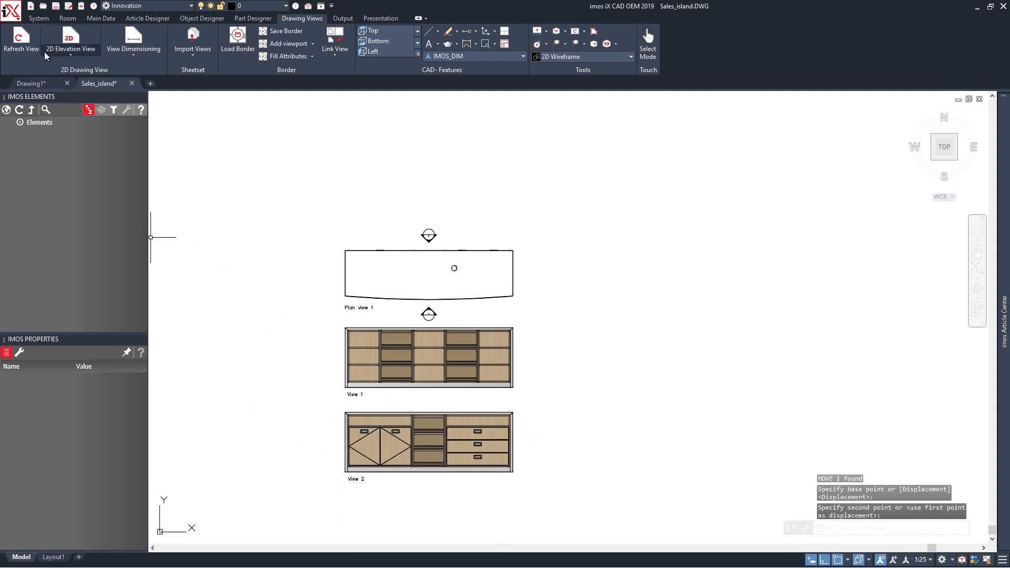
Create a 2D elevation view of the cabinet's right end, placed to the right of the plan view with its title underneath.
left_click(21, 40)
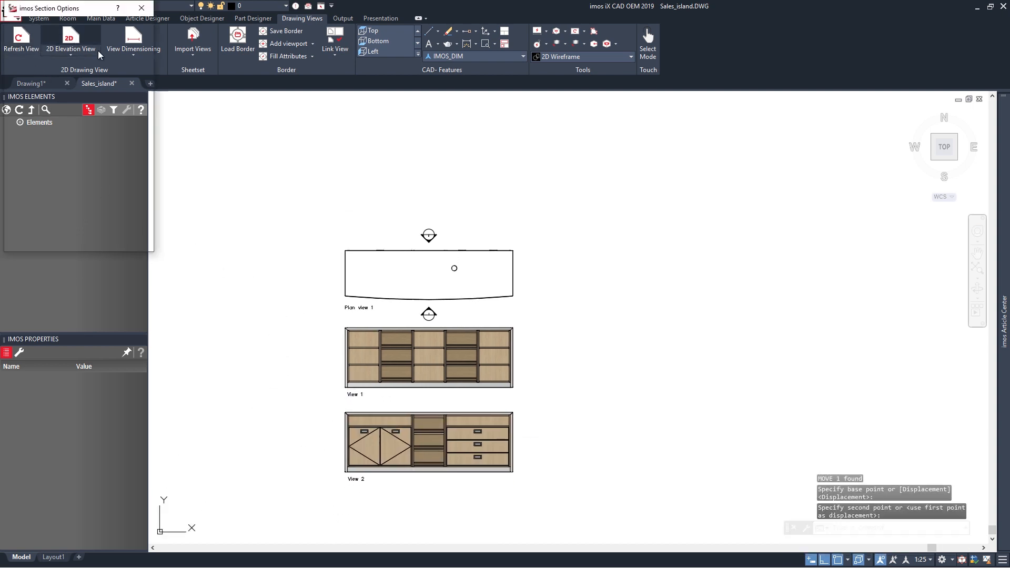
left_click(518, 266)
left_click(531, 273)
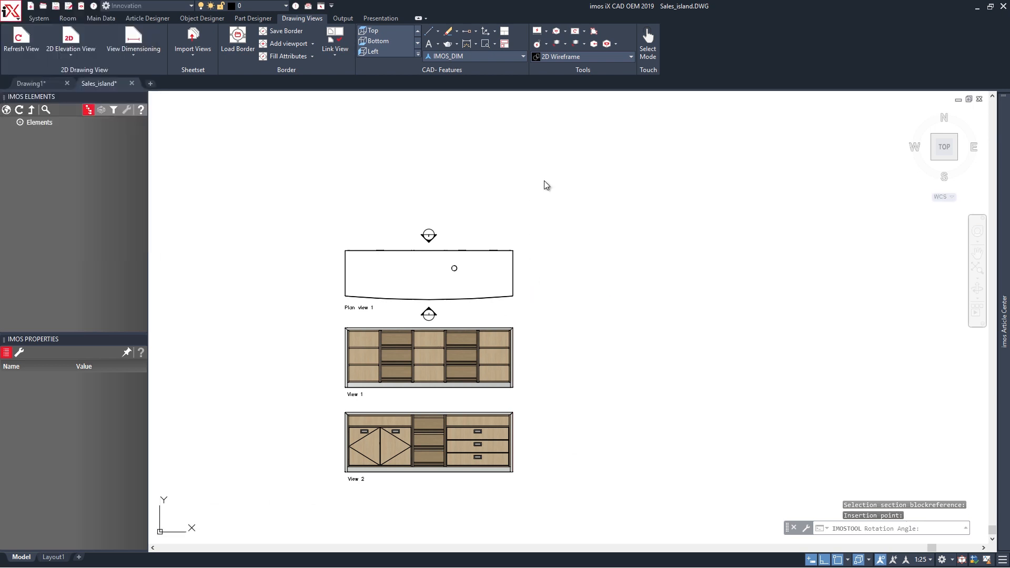
left_click(544, 184)
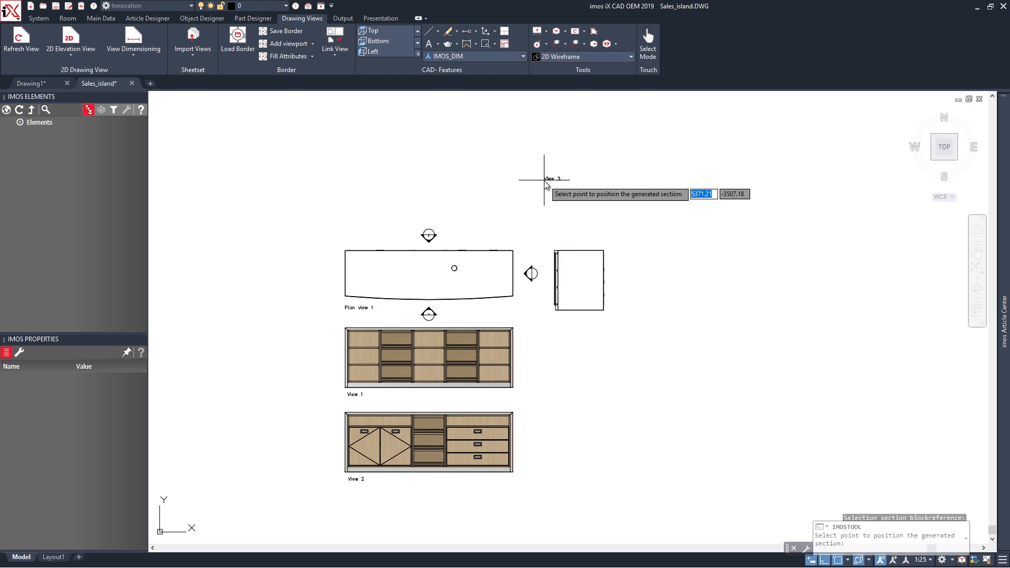
left_click(571, 325)
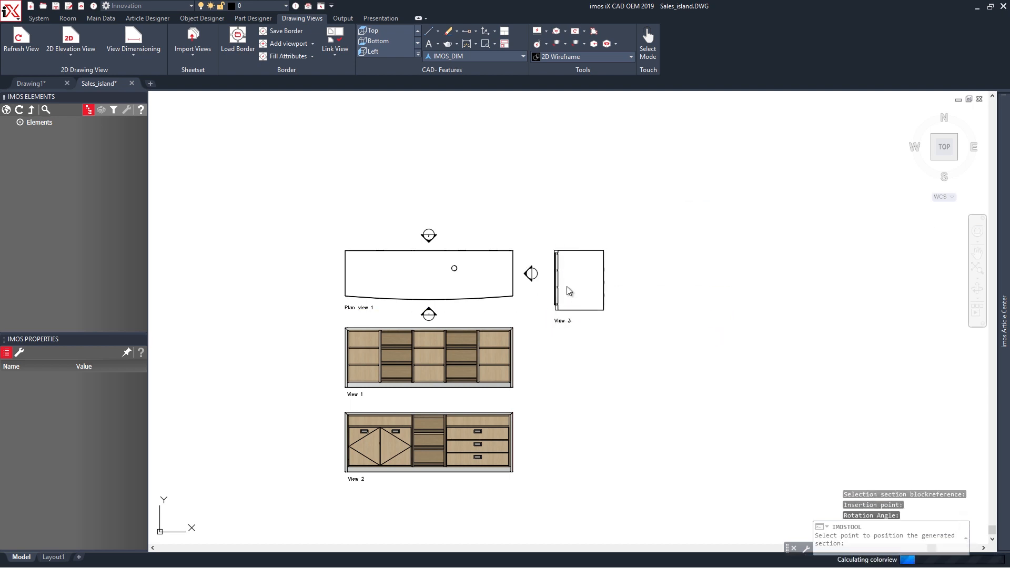
scroll(575, 251, "up", 8)
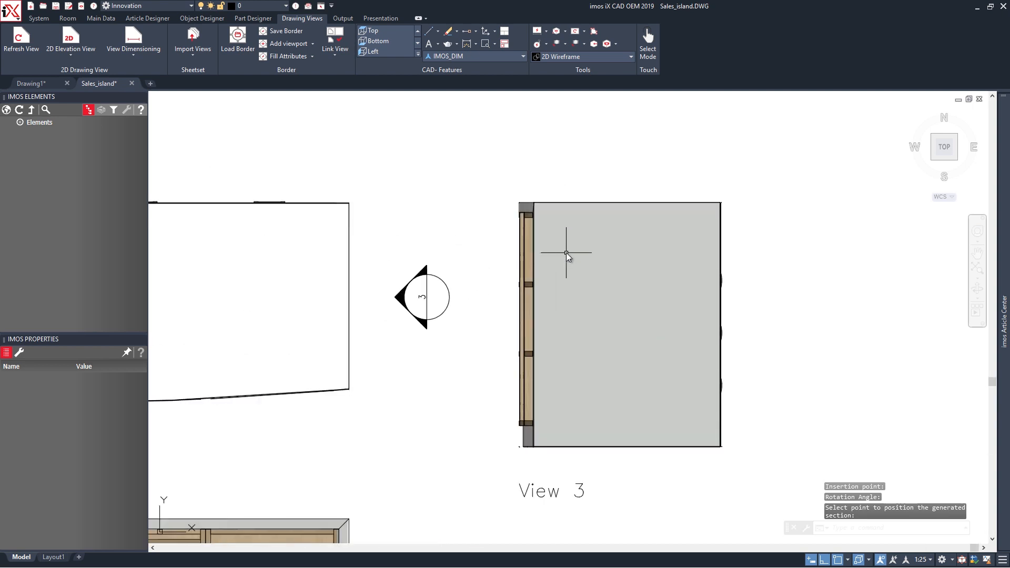
scroll(373, 201, "down", 7)
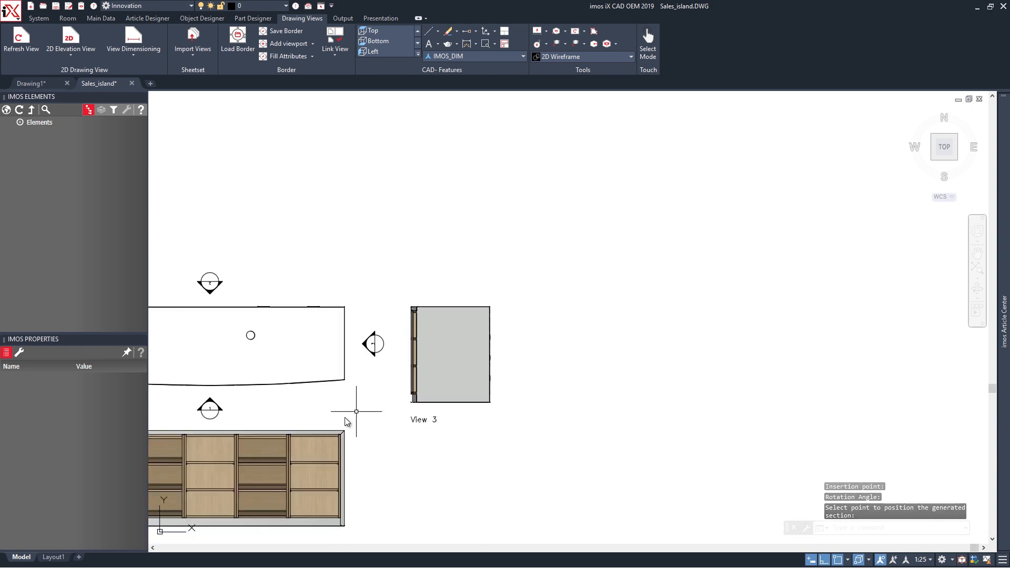
Create vertical section A-A through the rightmost bay of View 1, viewed toward the right, placed beside the elevation with its title underneath.
mouse_move(402, 342)
middle_mouse_down()
mouse_move(419, 316)
mouse_move(560, 202)
mouse_move(580, 154)
middle_mouse_up()
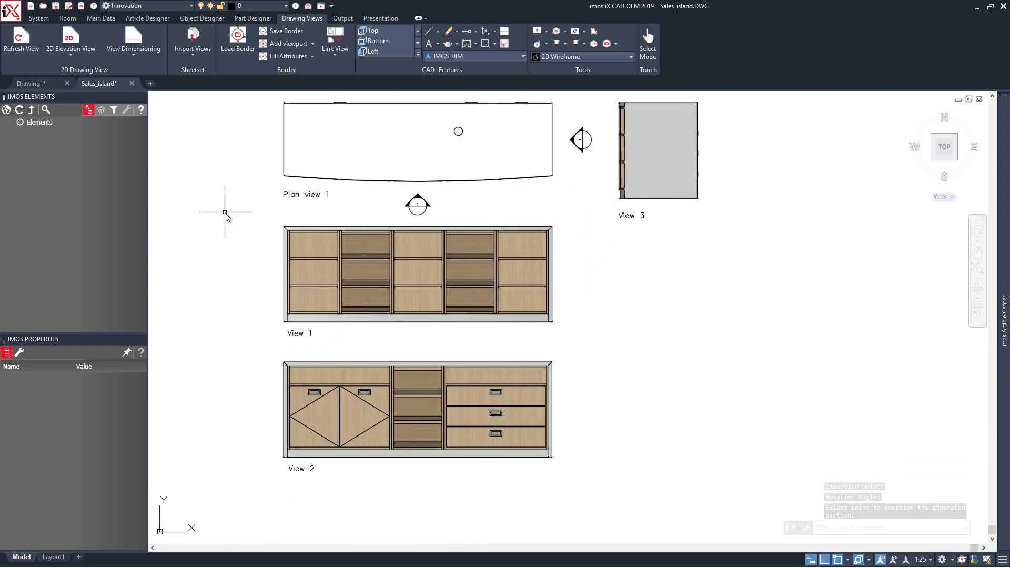
middle_click_drag(228, 284, 238, 311)
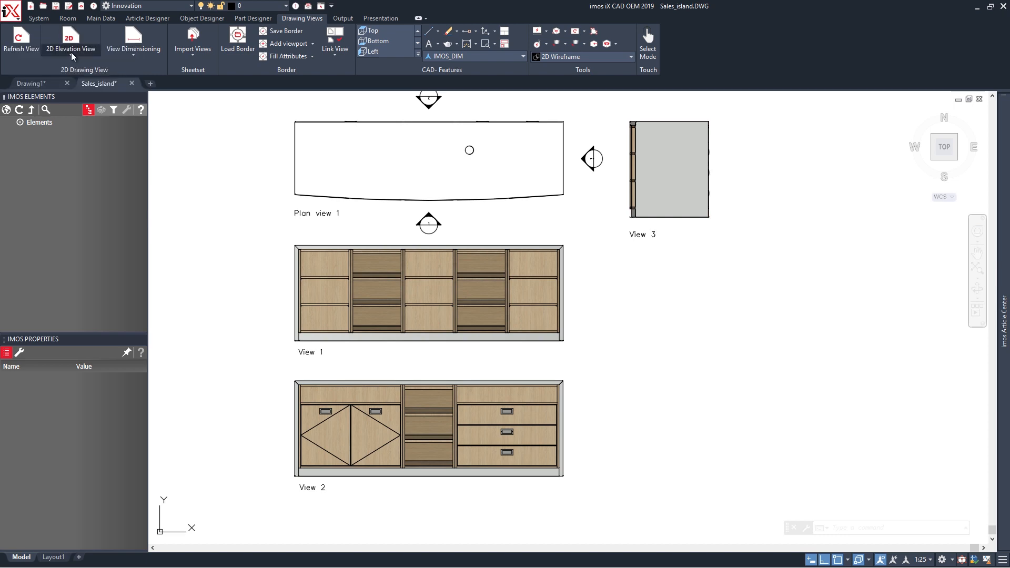
left_click(73, 53)
left_click(58, 110)
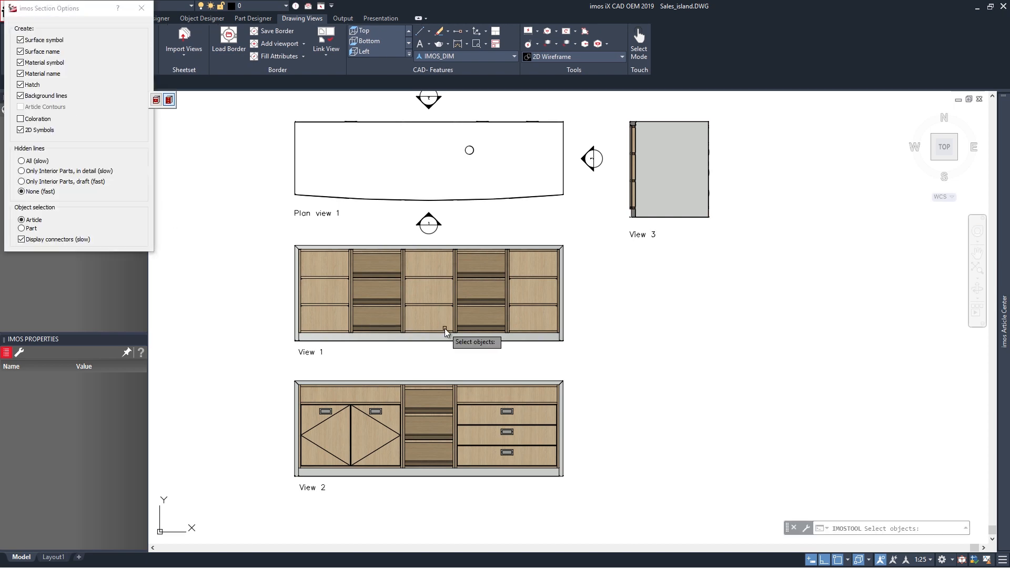
left_click(532, 333)
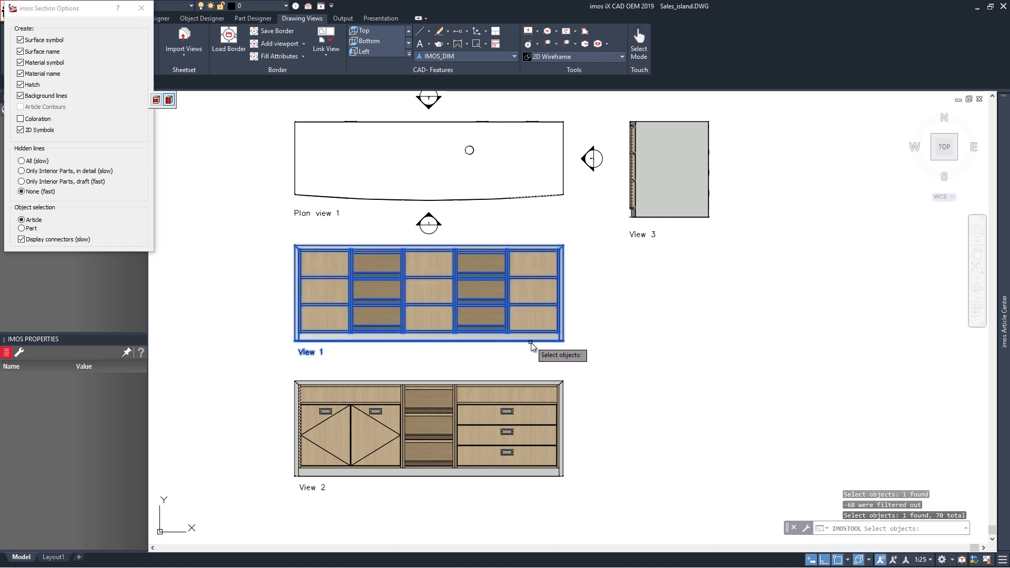
left_click(532, 342)
left_click(530, 248)
left_click(525, 241)
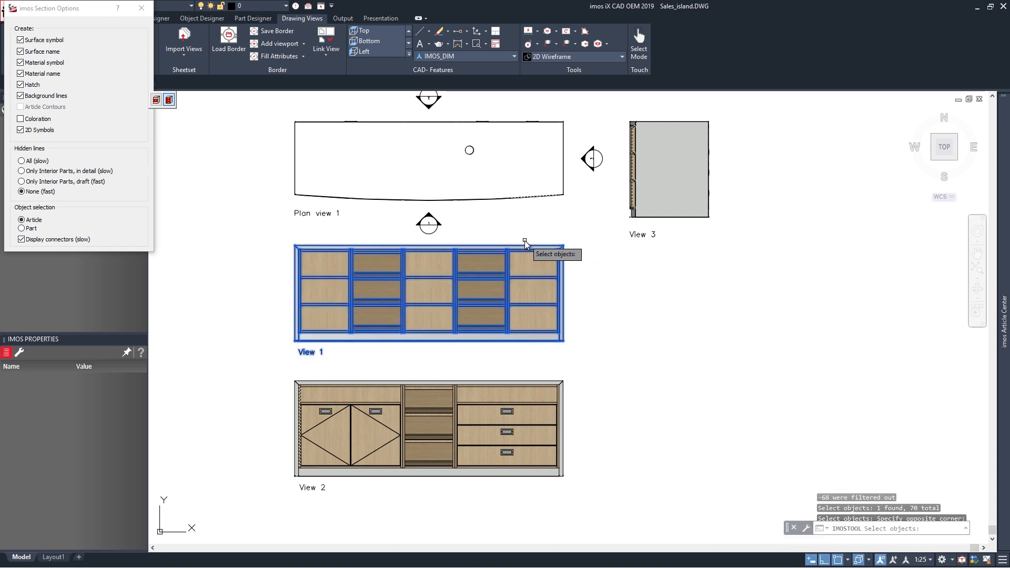
key("Return")
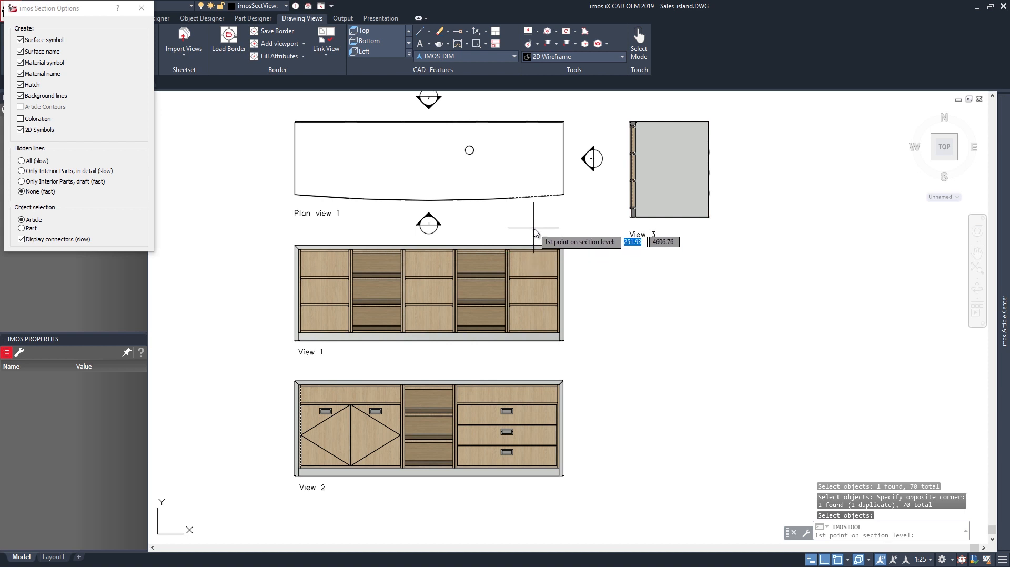
left_click(533, 229)
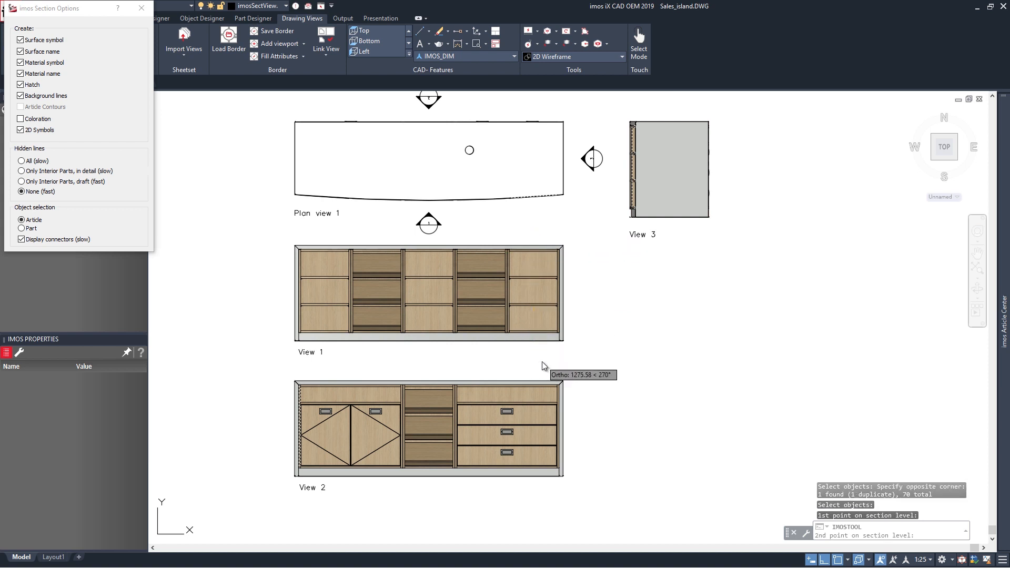
left_click(541, 362)
left_click(581, 240)
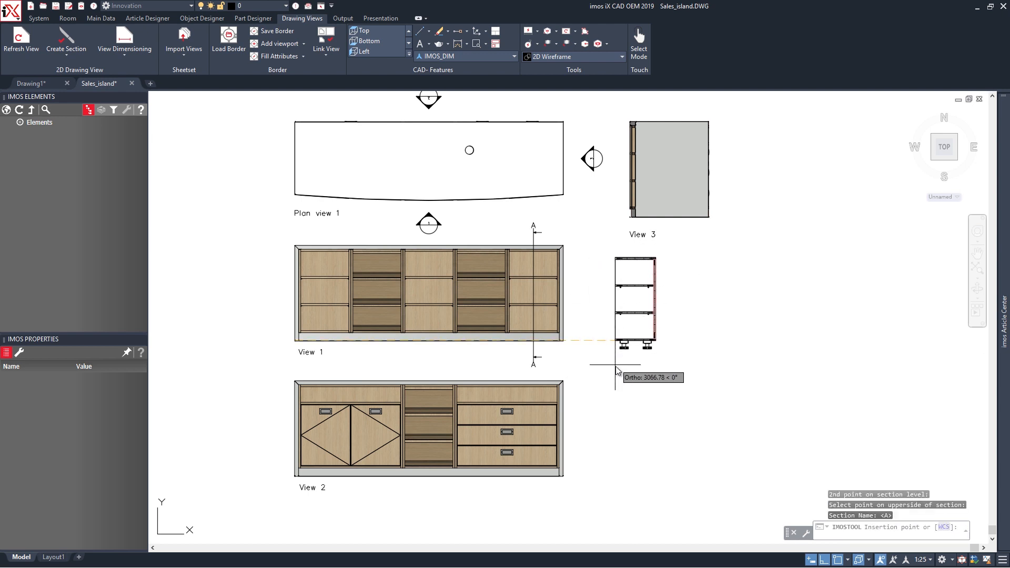
left_click(636, 375)
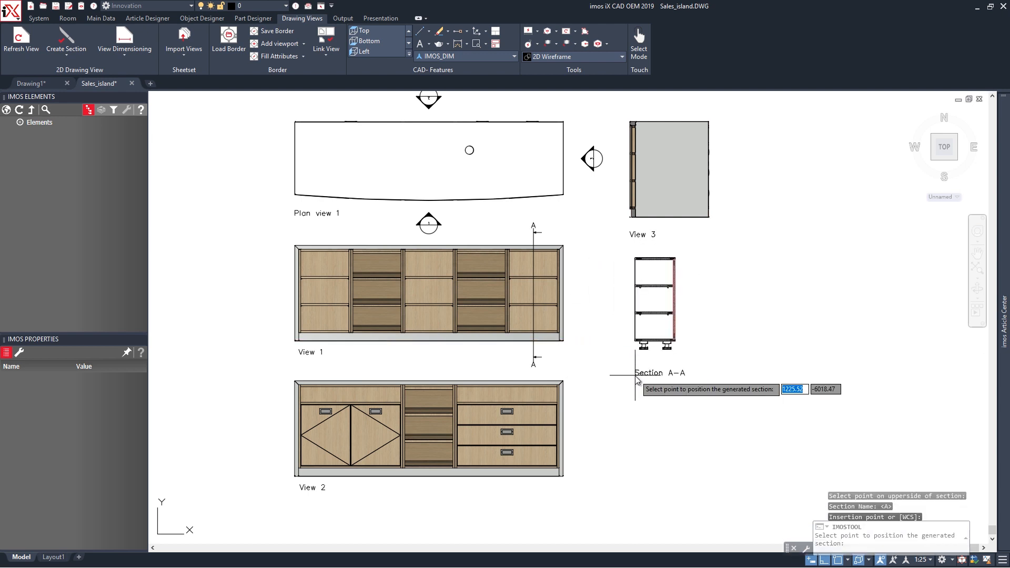
left_click(626, 368)
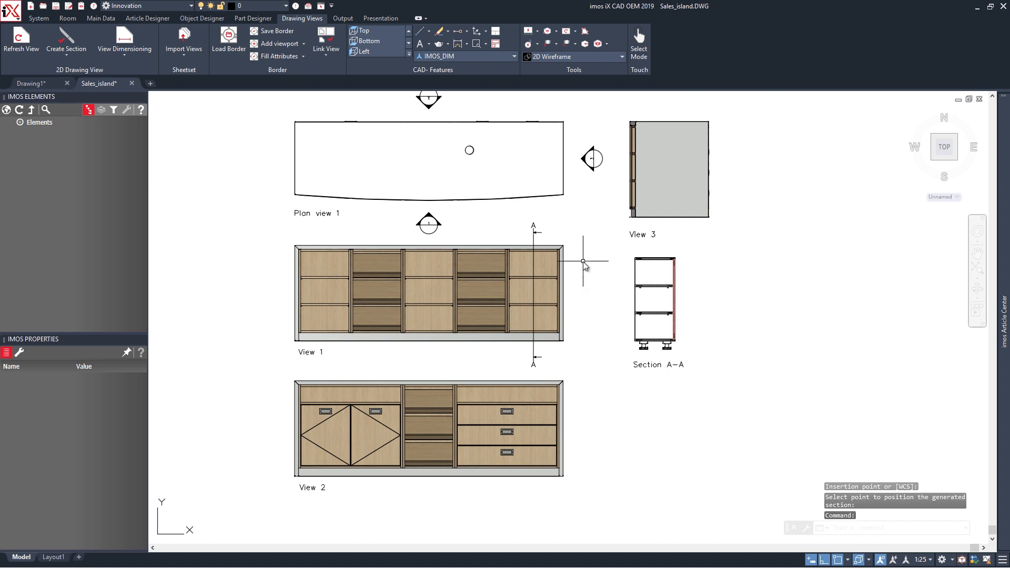
Refresh Section A-A with the entire cabinet model above the plan view added to its object selection.
middle_click_drag(579, 275, 414, 272)
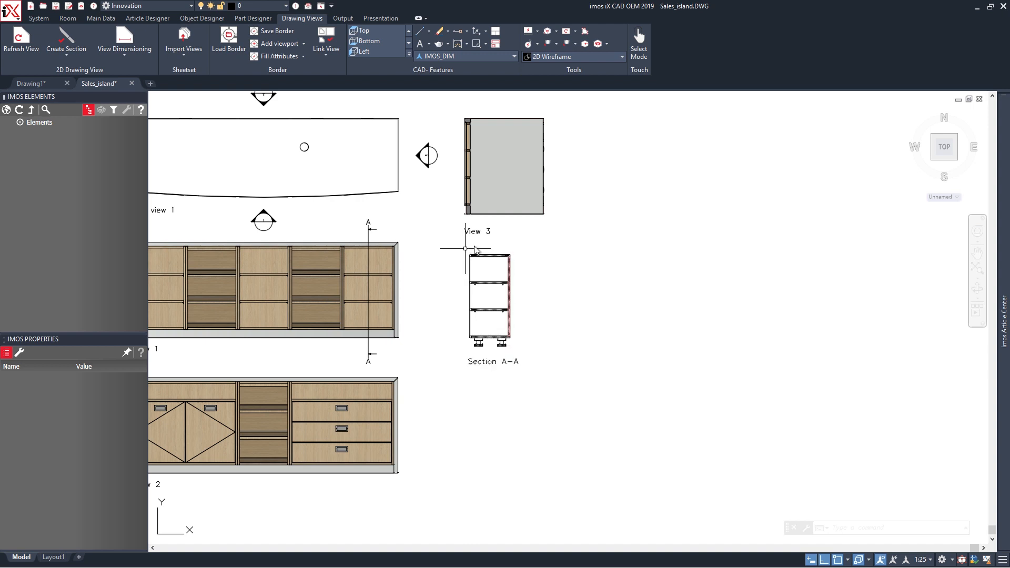
left_click(16, 52)
left_click(472, 297)
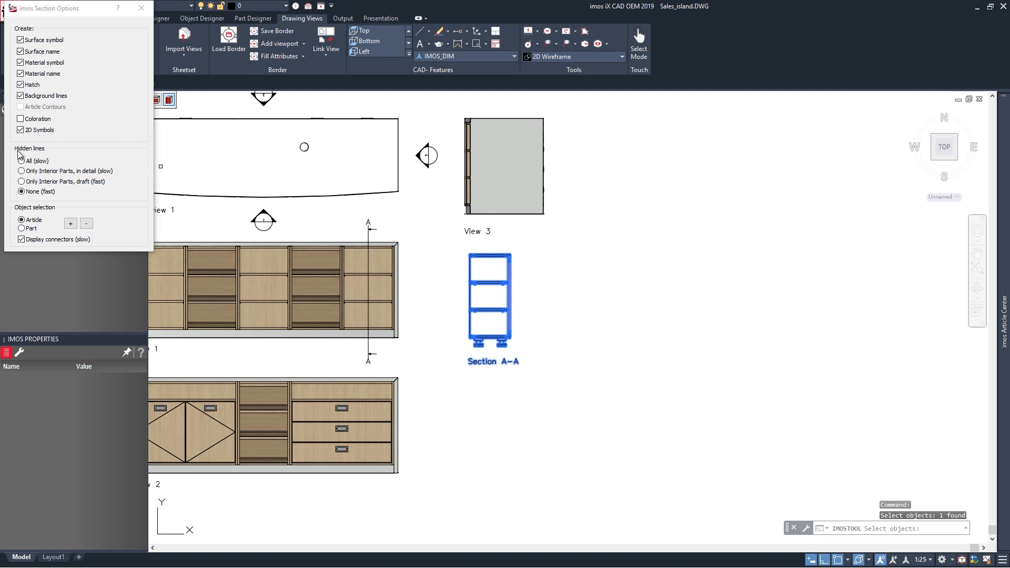
left_click(70, 226)
scroll(246, 231, "down", 2)
mouse_move(257, 237)
middle_mouse_down()
mouse_move(361, 298)
mouse_move(408, 412)
middle_mouse_up()
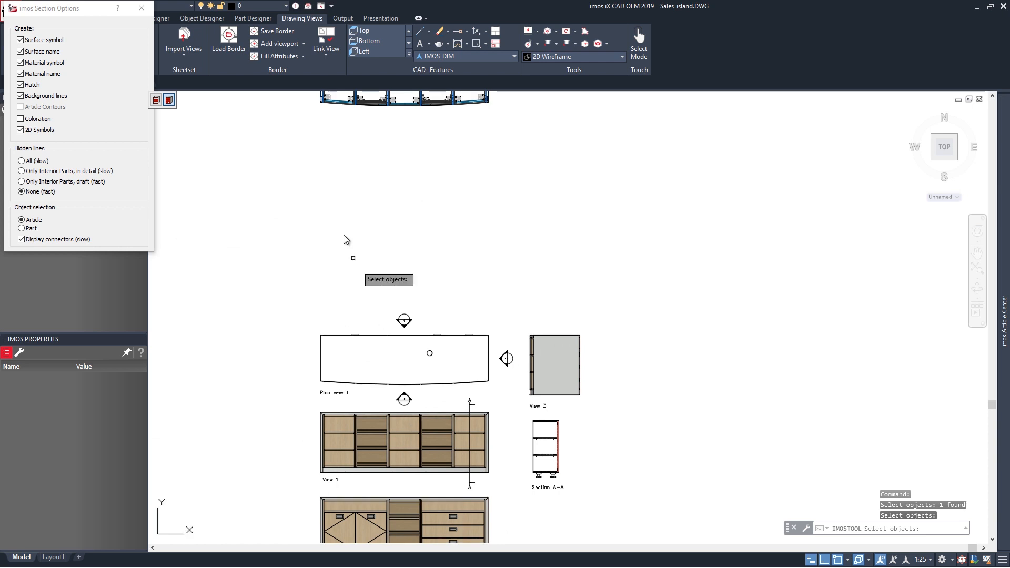
middle_click_drag(345, 239, 350, 332)
left_click(300, 145)
left_click(535, 238)
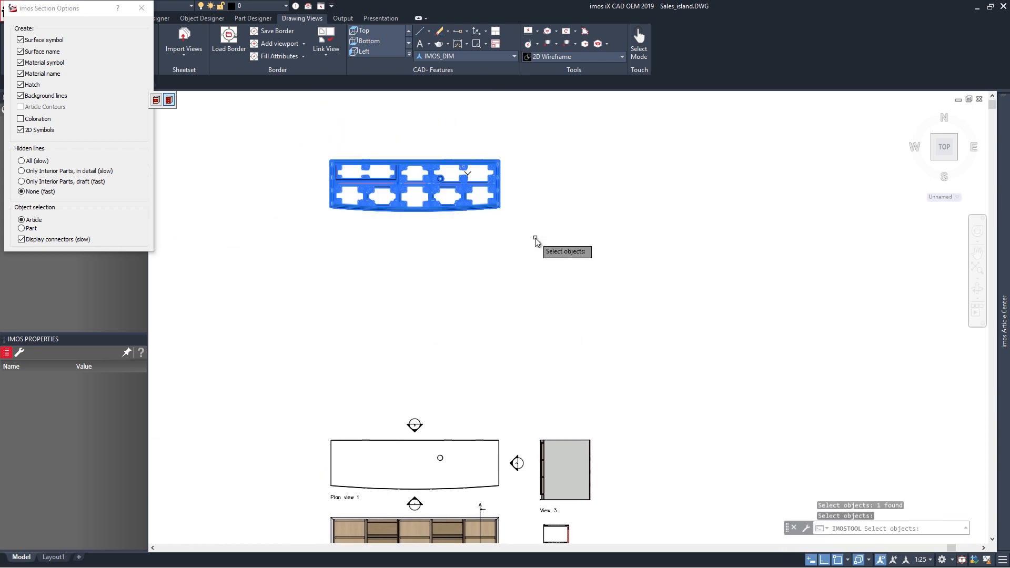
key("Return")
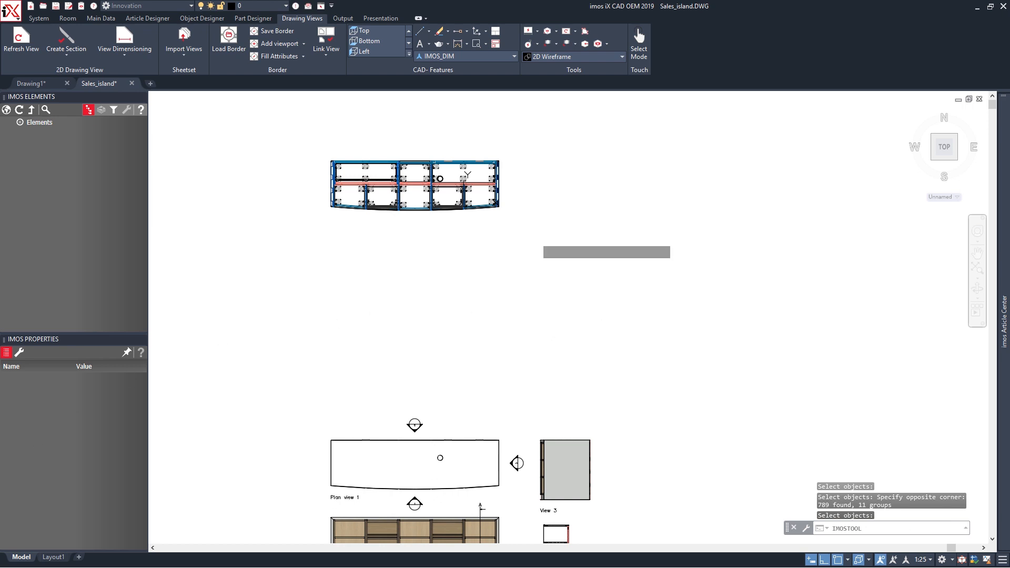
key("Return")
Regenerate the display and examine Section A-A's material labels, edge banding, shelves, hinges and base details up close.
mouse_move(531, 380)
middle_mouse_down()
mouse_move(472, 177)
mouse_move(420, 158)
middle_mouse_up()
scroll(468, 313, "up", 2)
scroll(463, 300, "up", 4)
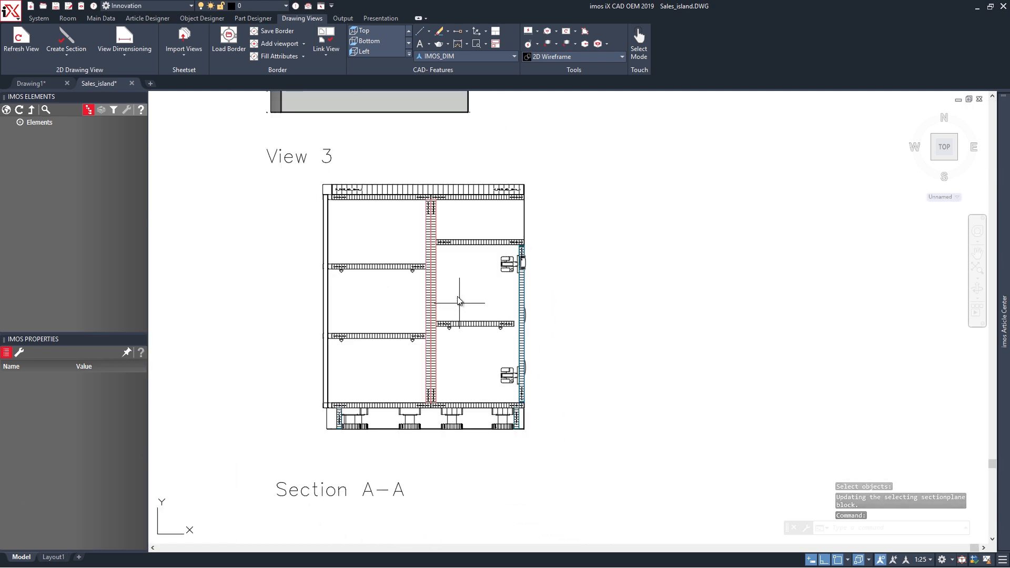
middle_click_drag(457, 288, 470, 285)
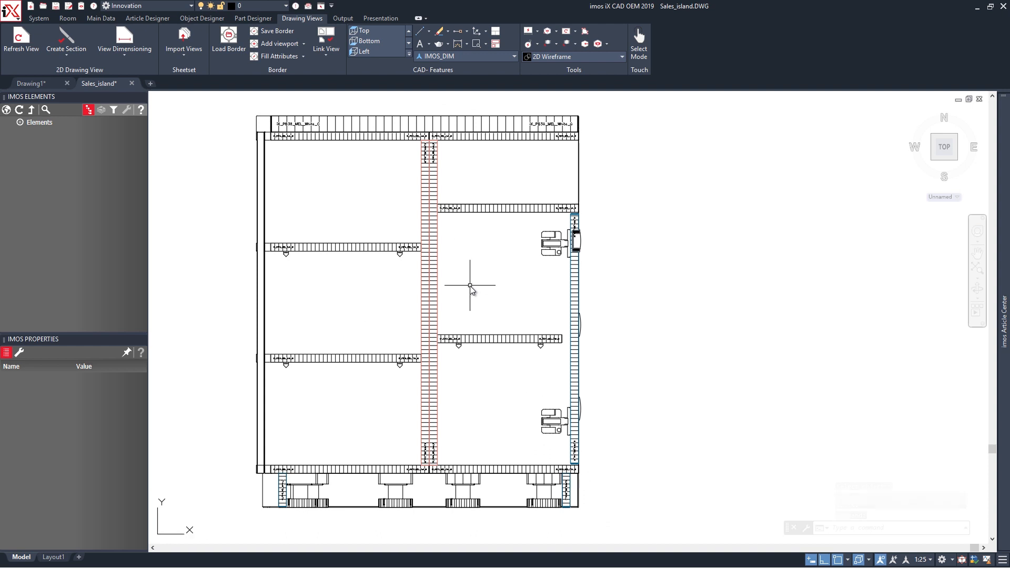
type("re")
key("Return")
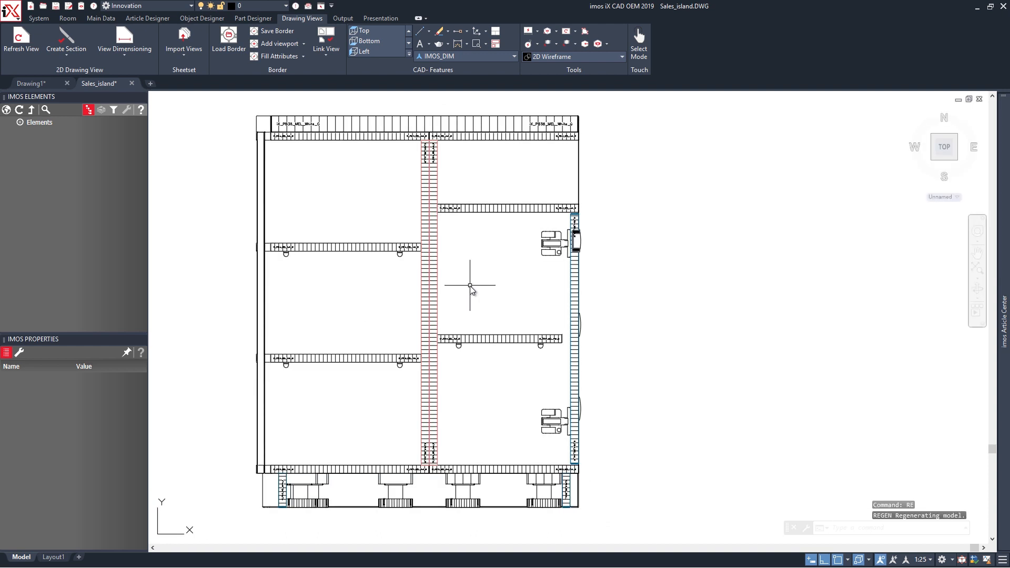
scroll(470, 290, "up", 4)
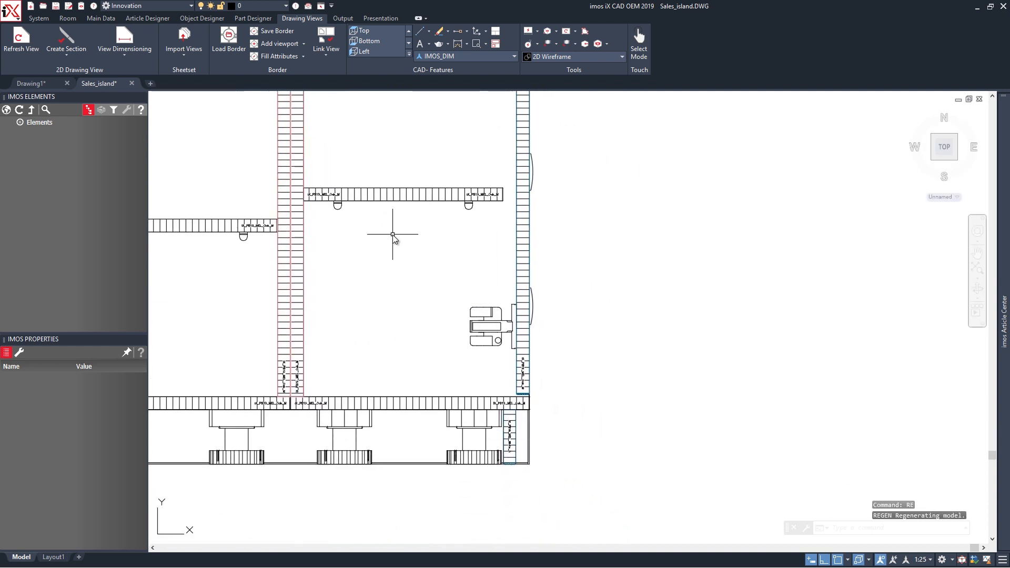
scroll(515, 396, "up", 5)
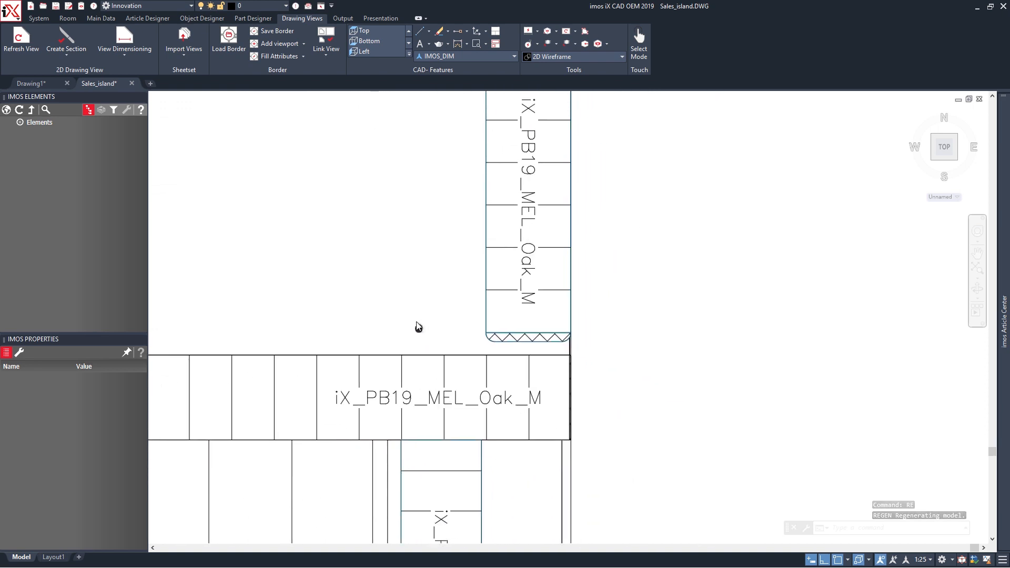
scroll(413, 313, "down", 2)
middle_click_drag(335, 283, 371, 210)
scroll(288, 208, "down", 2)
middle_click_drag(281, 205, 780, 291)
mouse_move(556, 200)
middle_mouse_down()
mouse_move(603, 292)
mouse_move(603, 404)
middle_mouse_up()
scroll(597, 399, "down", 2)
scroll(550, 335, "down", 2)
mouse_move(430, 191)
middle_mouse_down()
mouse_move(436, 315)
mouse_move(419, 450)
middle_mouse_up()
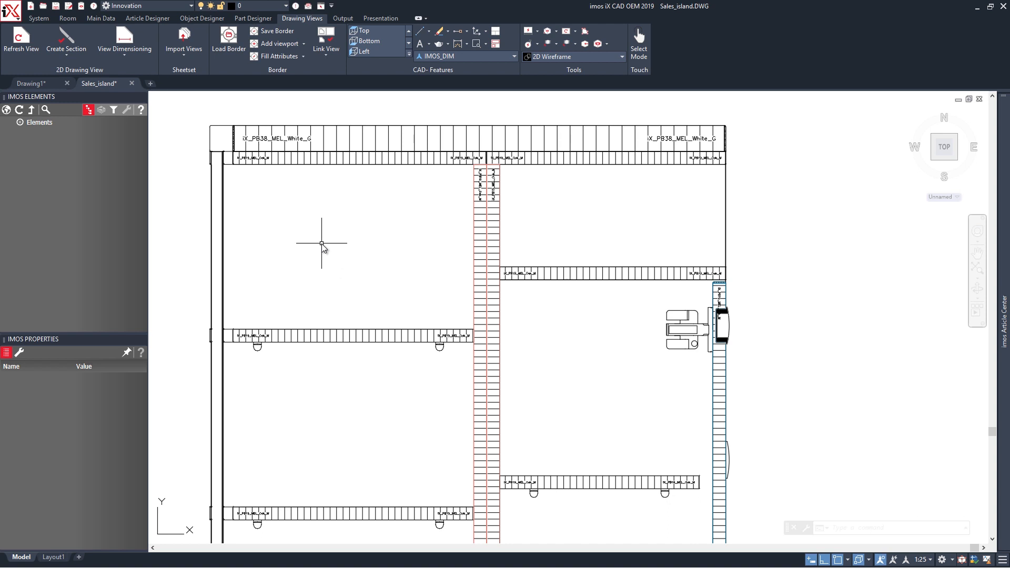
Create vertical section B-B through the drawer unit of View 2, viewed toward the left, placed right of the elevation with its title underneath.
scroll(321, 245, "down", 8)
middle_click_drag(304, 272, 561, 272)
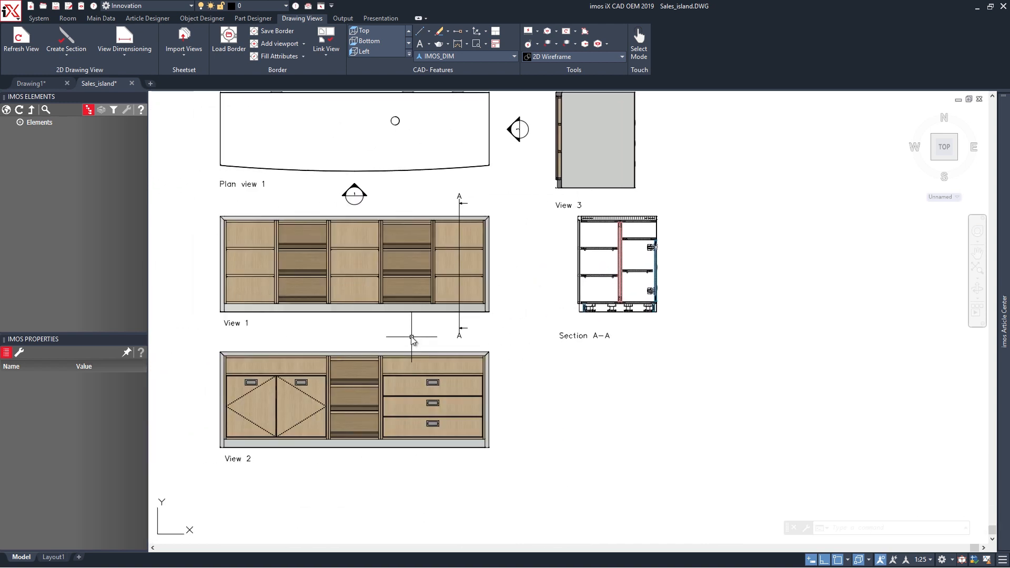
left_click(66, 39)
left_click(411, 374)
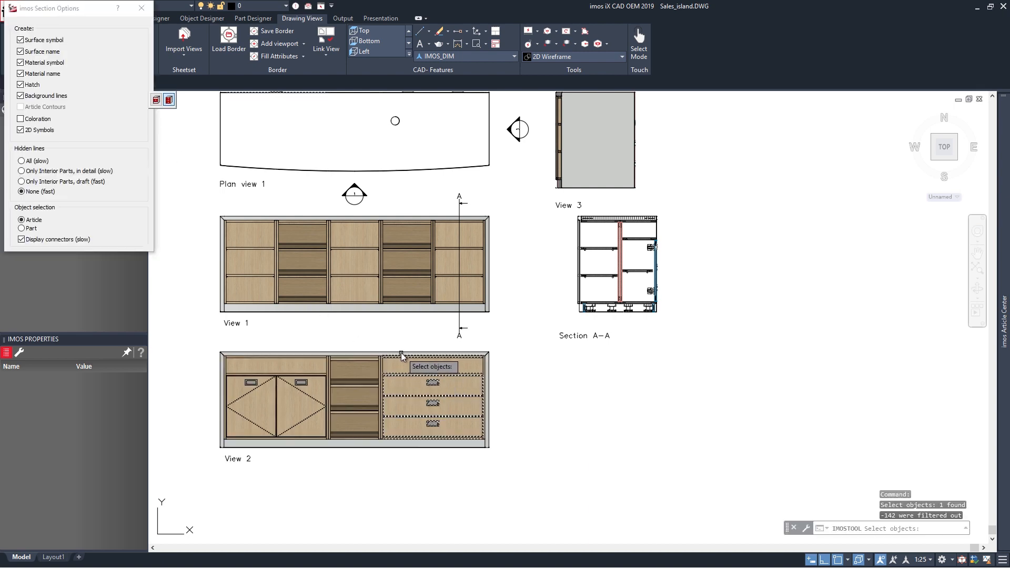
left_click(401, 354)
left_click(394, 447)
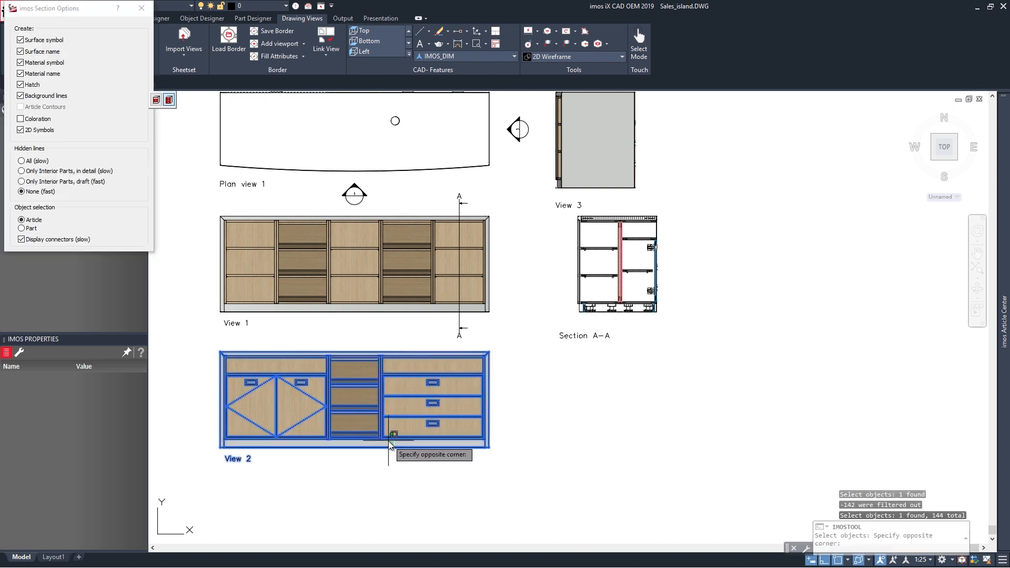
left_click(390, 444)
key("Return")
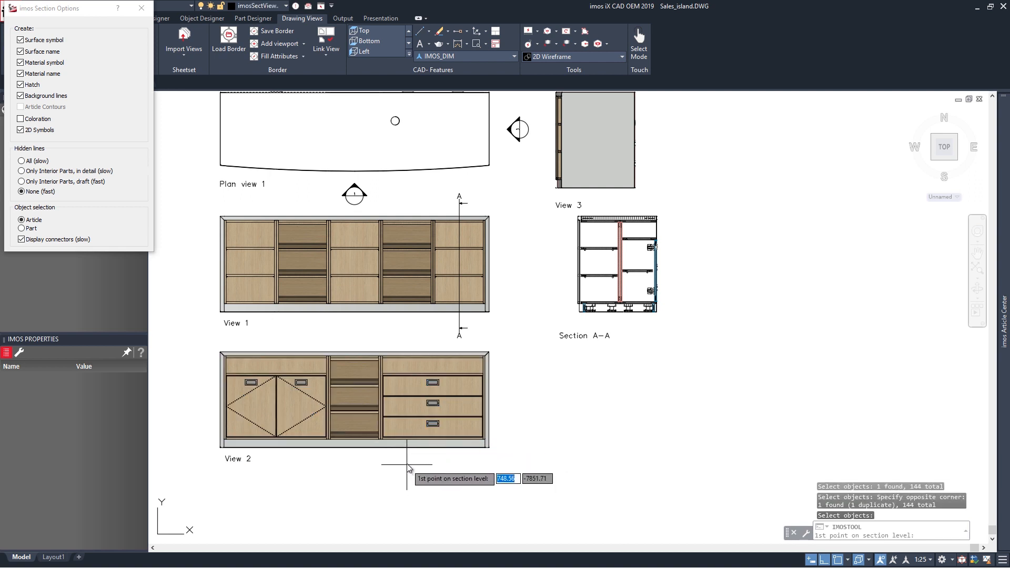
left_click(406, 340)
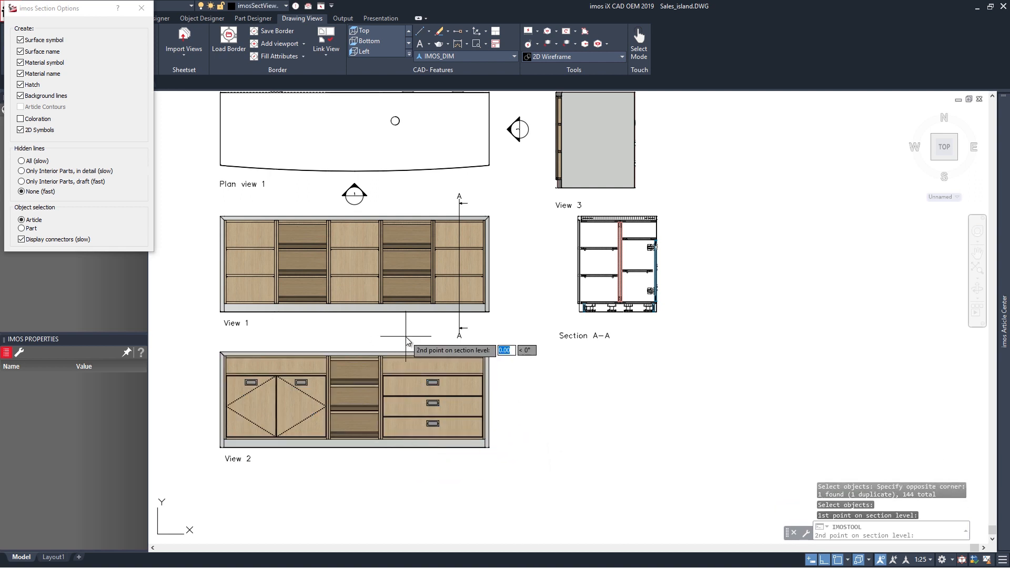
left_click(405, 462)
left_click(394, 458)
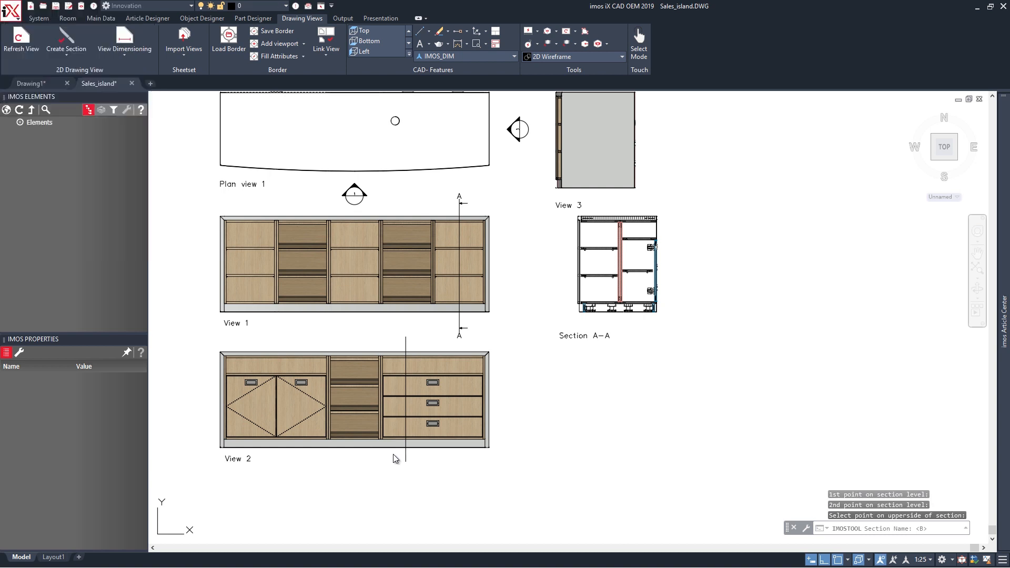
key("Return")
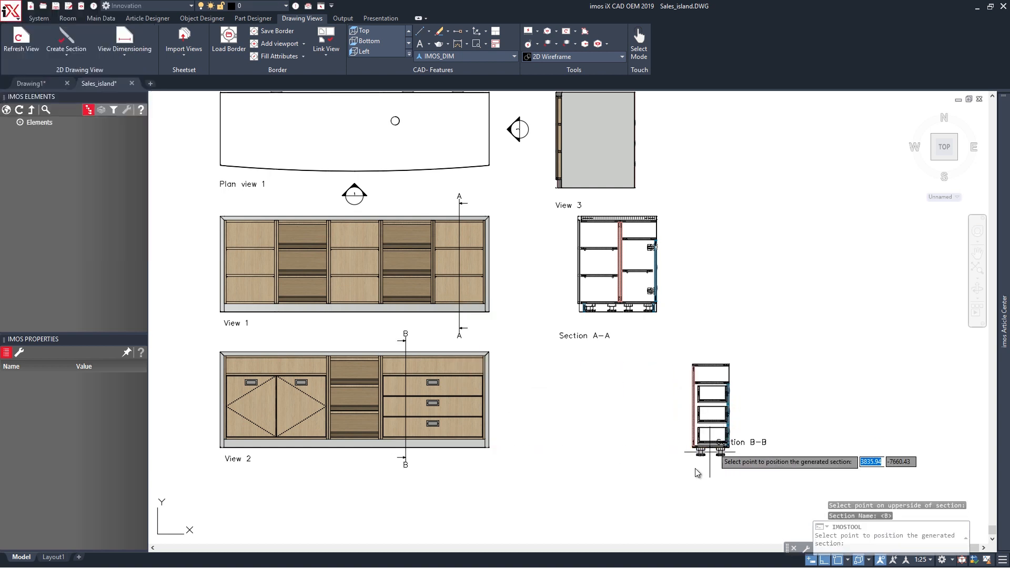
left_click(654, 479)
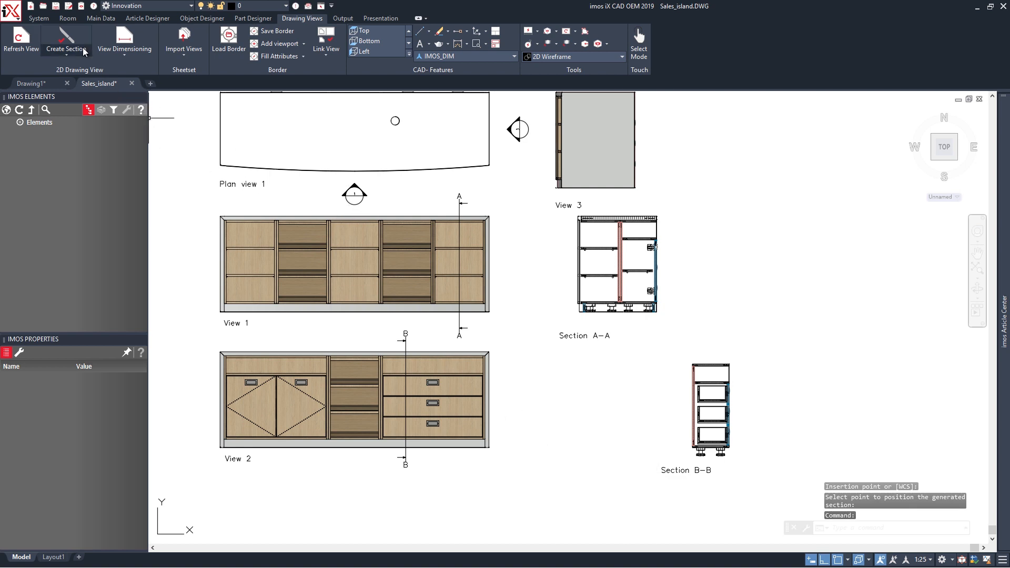
Refresh Section B-B with the entire cabinet model above the plan view added to its object selection, and check the sloped shelves and drawers.
left_click(20, 38)
left_click(721, 367)
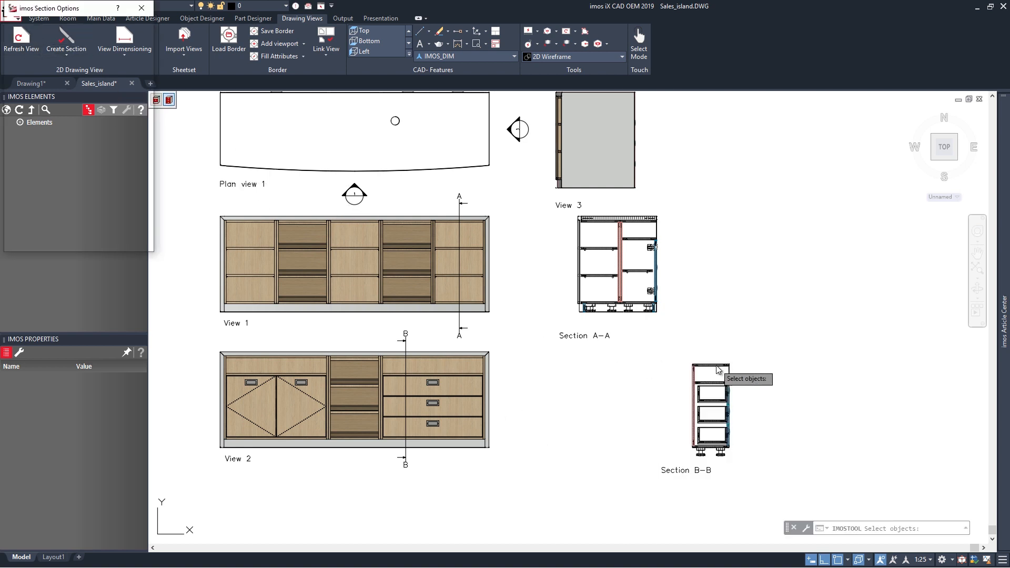
key("Return")
middle_click(268, 236)
middle_click(267, 235)
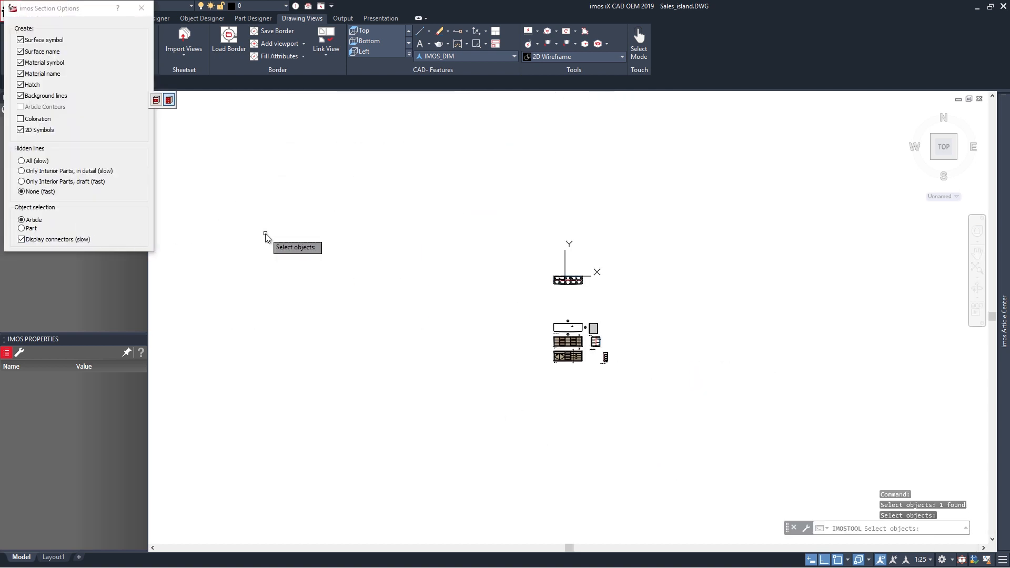
scroll(468, 281, "up", 2)
left_click(698, 298)
left_click(577, 234)
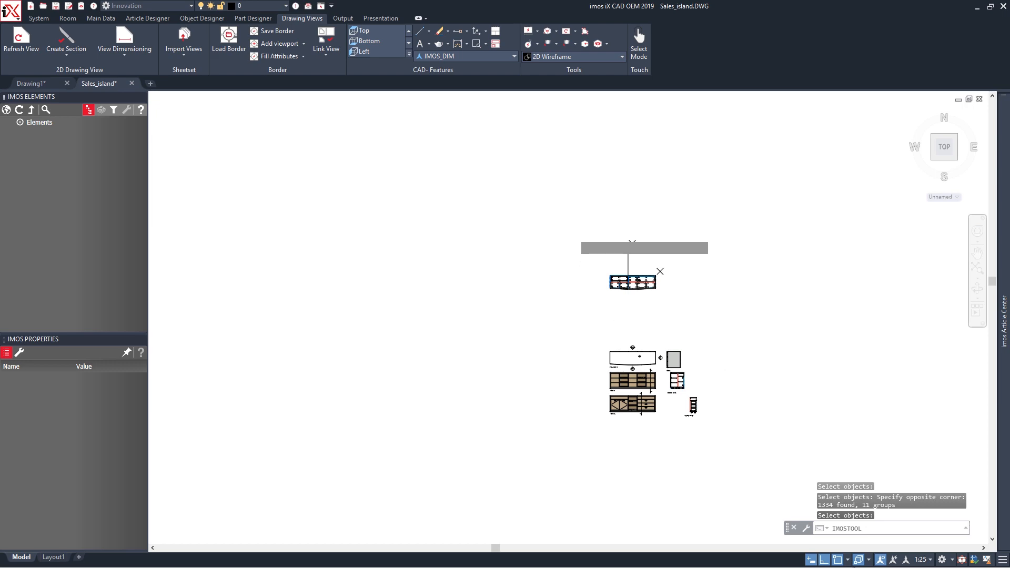
key("Return")
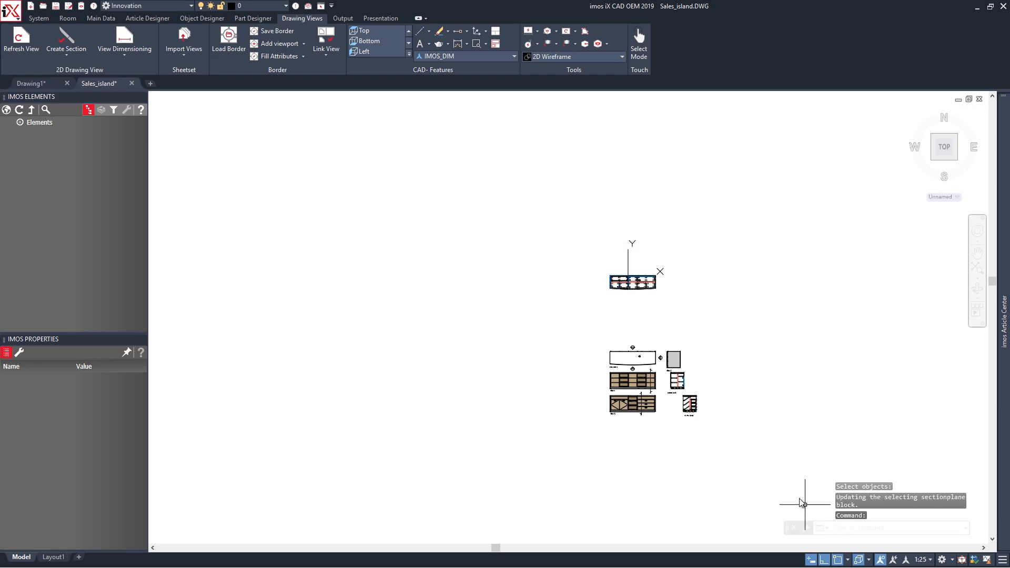
scroll(700, 411, "up", 8)
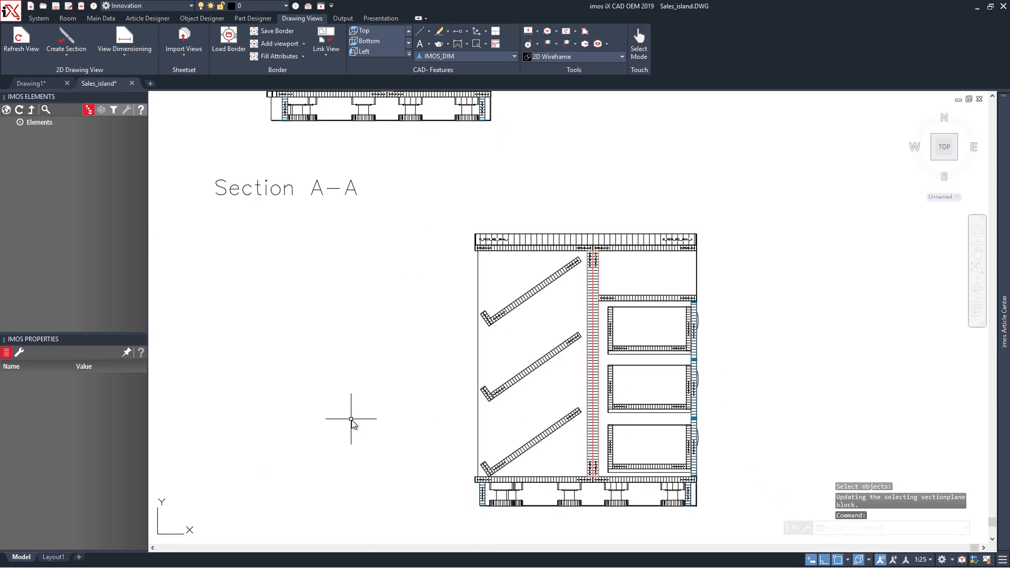
scroll(443, 451, "up", 2)
mouse_move(443, 451)
middle_mouse_down()
mouse_move(326, 422)
mouse_move(261, 444)
middle_mouse_up()
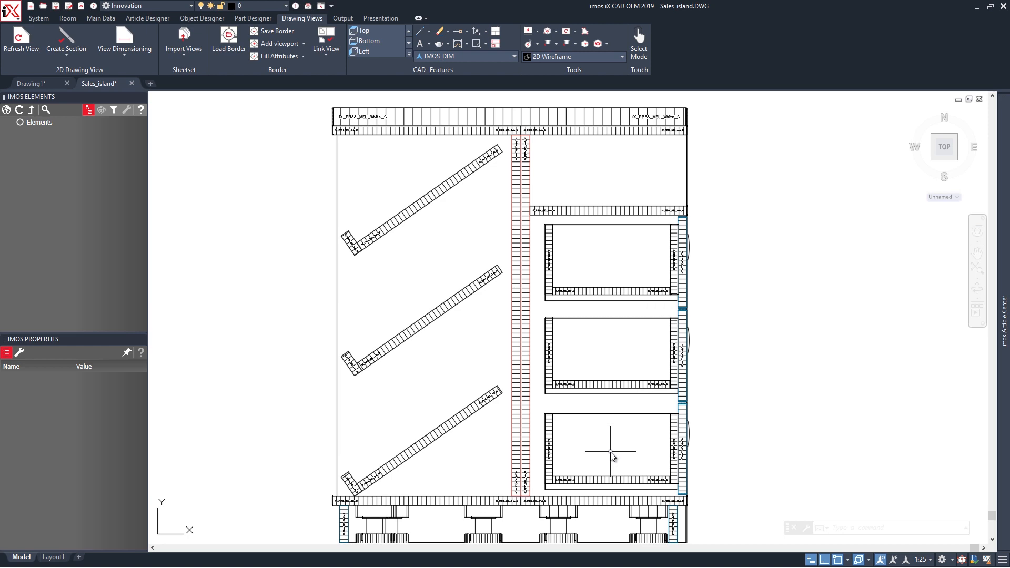
Move Section B-B with its title to directly beneath Section A-A, with the midpoint object snap enabled.
scroll(612, 456, "down", 4)
left_click(509, 335)
type("m")
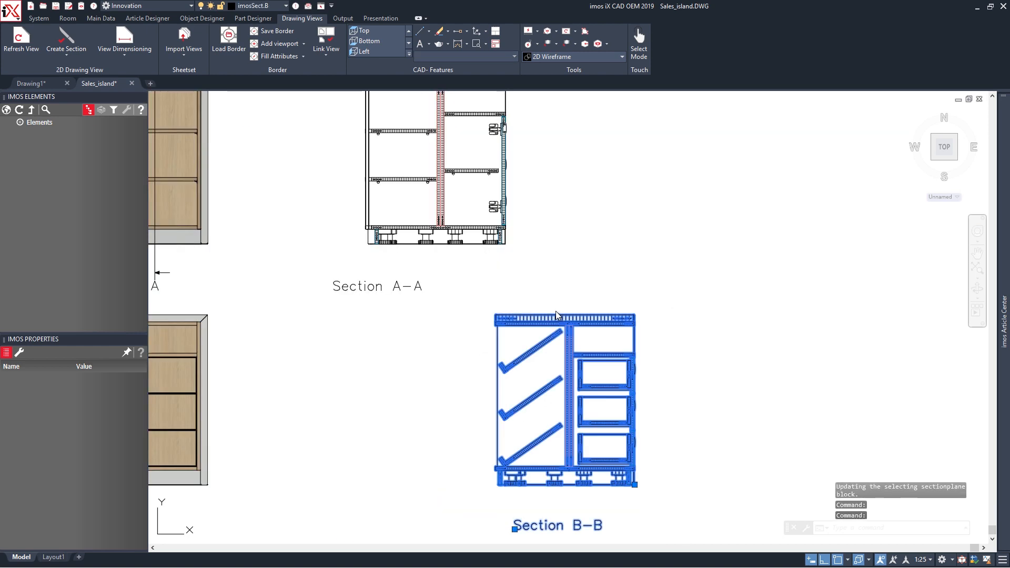
key("Return")
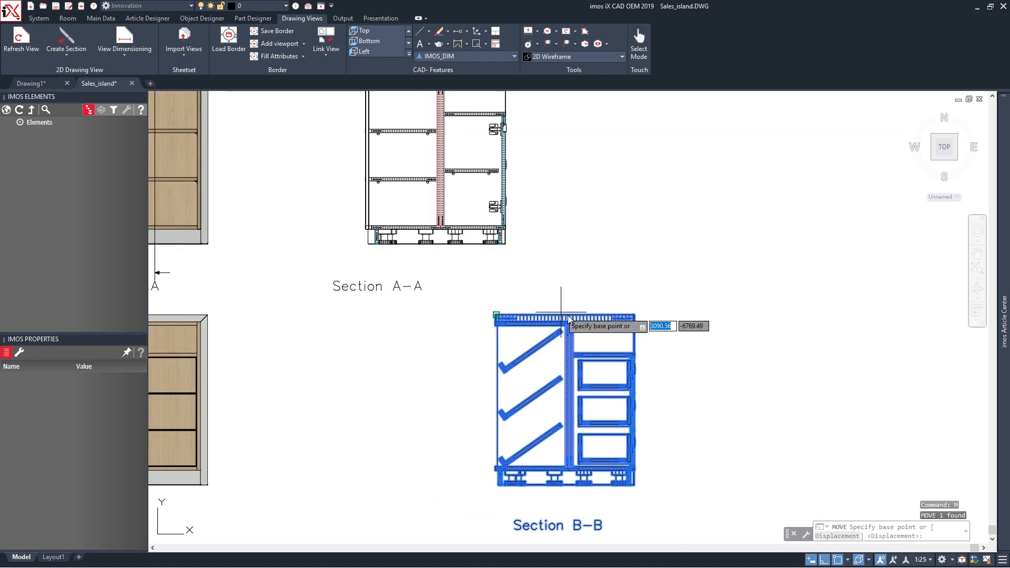
left_click(850, 561)
left_click(772, 367)
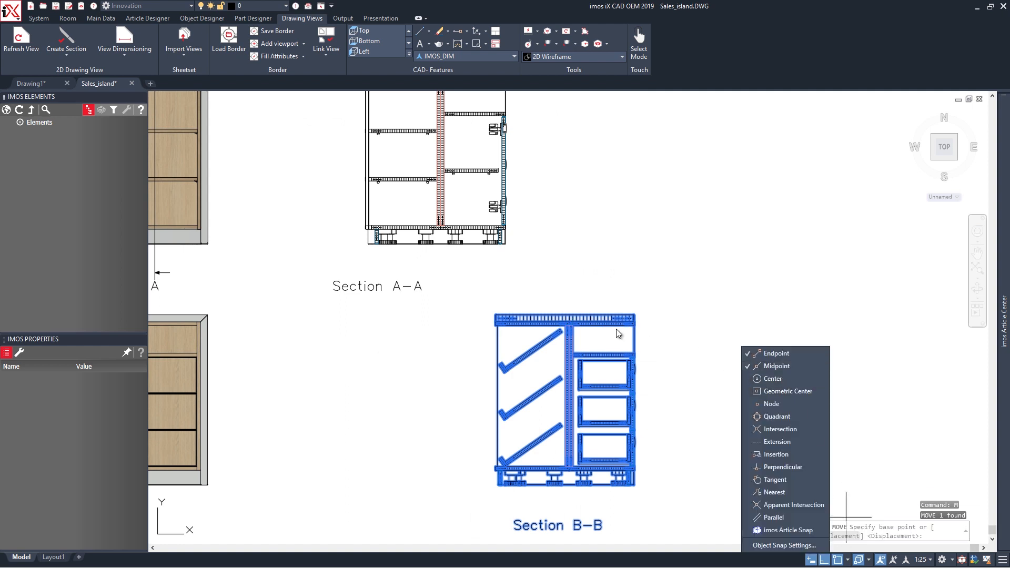
left_click(559, 285)
left_click(438, 248)
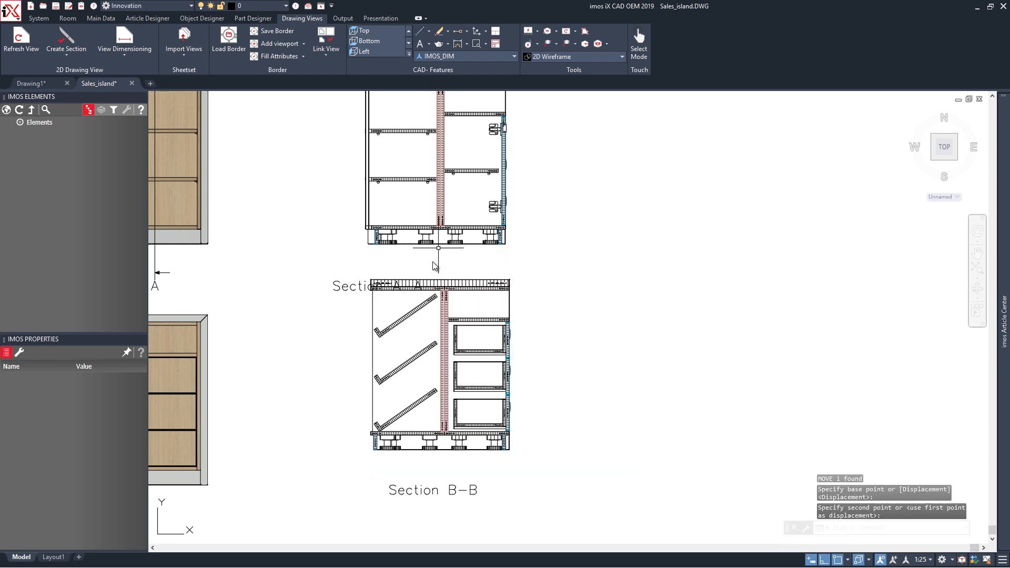
Reposition the titles of Section A-A and Section B-B close beneath the lower edges of their section drawings.
left_click(353, 292)
left_click(333, 290)
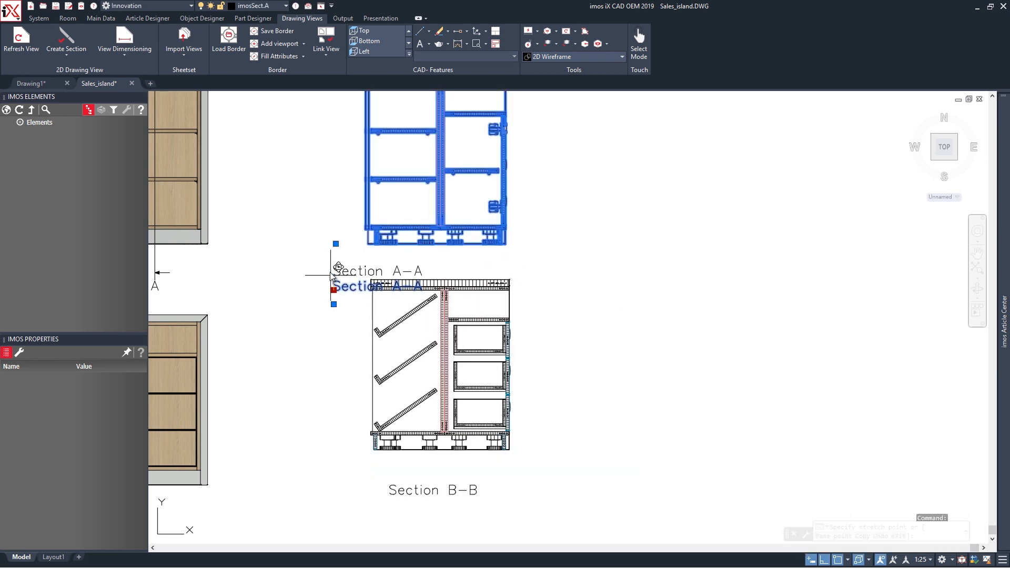
left_click(360, 265)
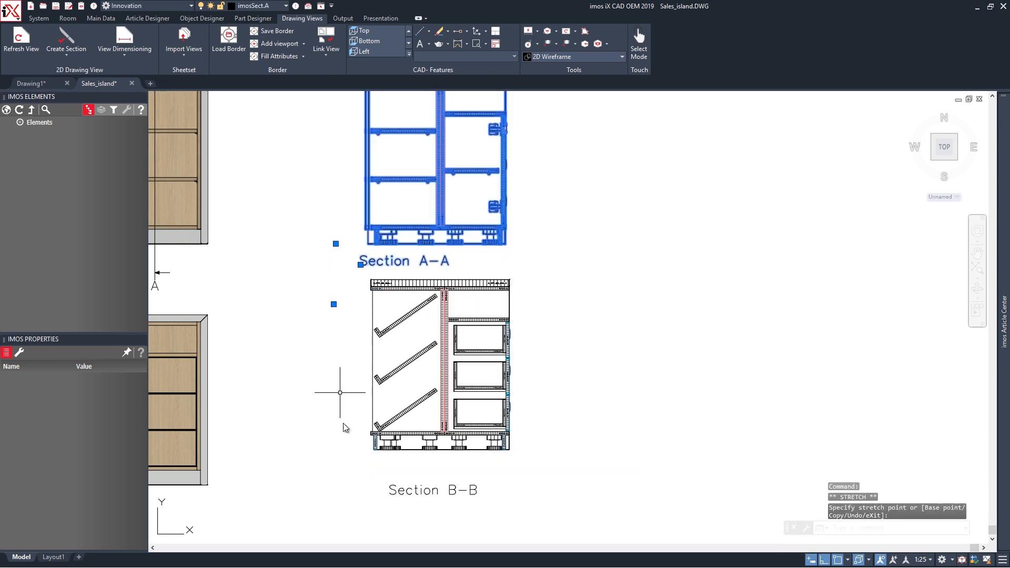
left_click(390, 493)
left_click(390, 494)
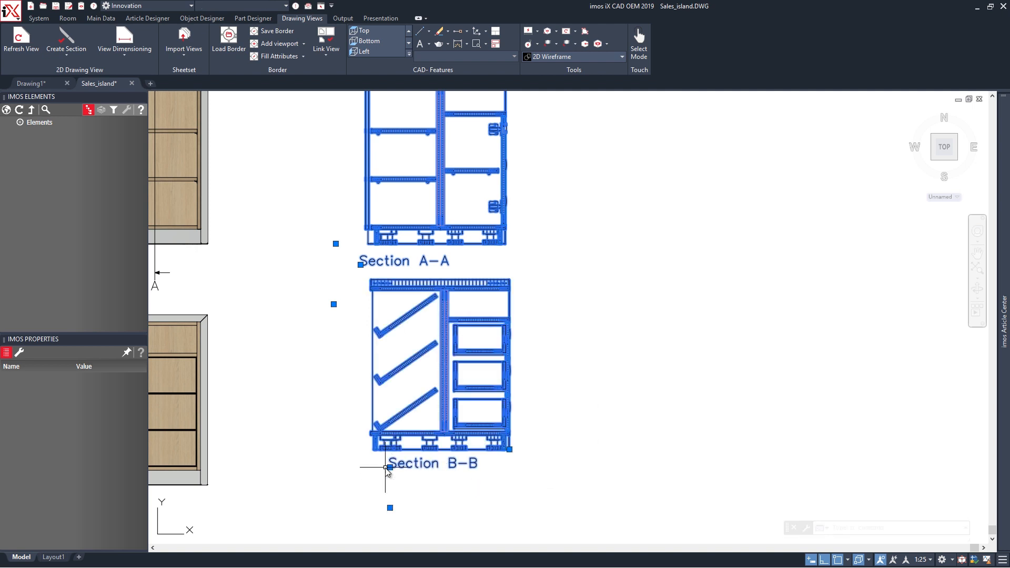
left_click(370, 466)
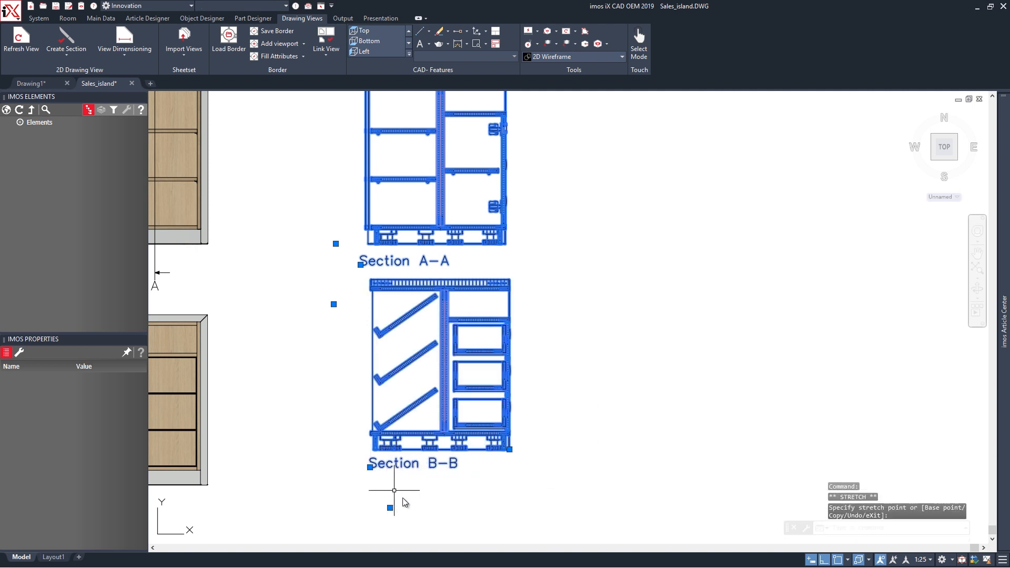
Move Section A-A and Section B-B together straight down, closer to the height of the elevation views.
key("Escape")
type("m")
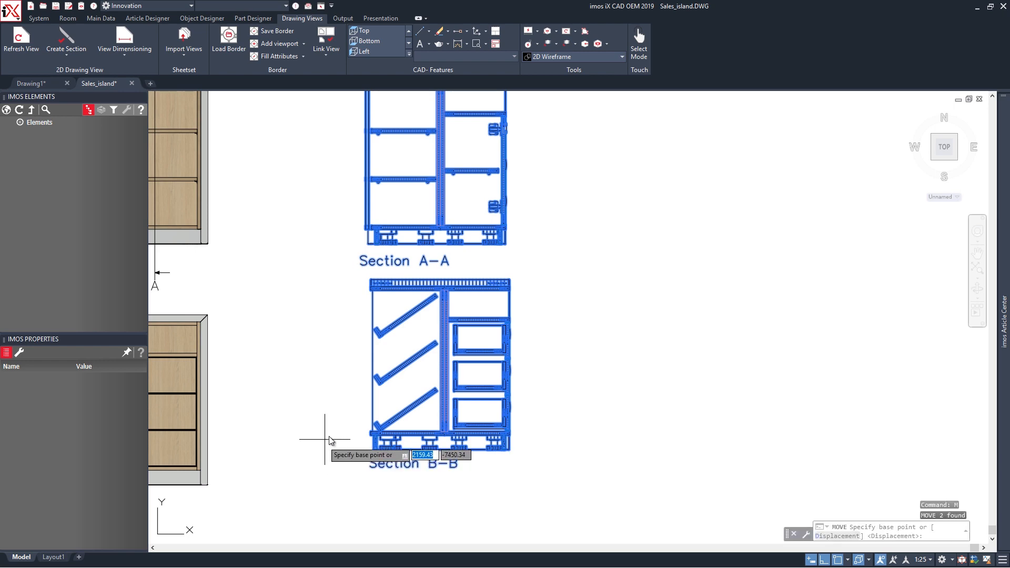
key("Return")
left_click(326, 436)
left_click(325, 469)
Move both section views together so the base of Section B-B lines up with the base of View 2.
type("m")
key("Return")
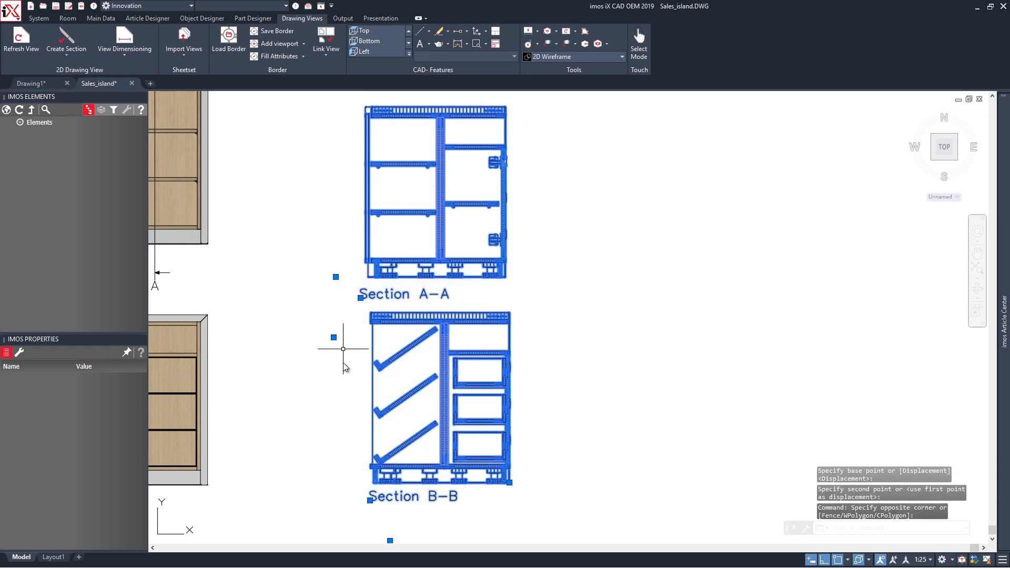
scroll(375, 484, "up", 8)
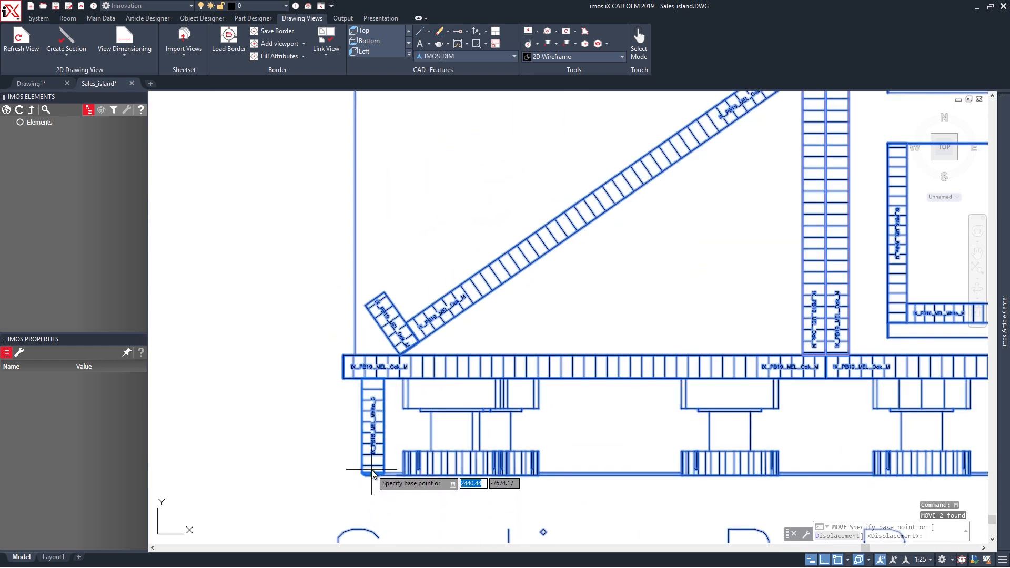
left_click(167, 473)
scroll(526, 417, "down", 5)
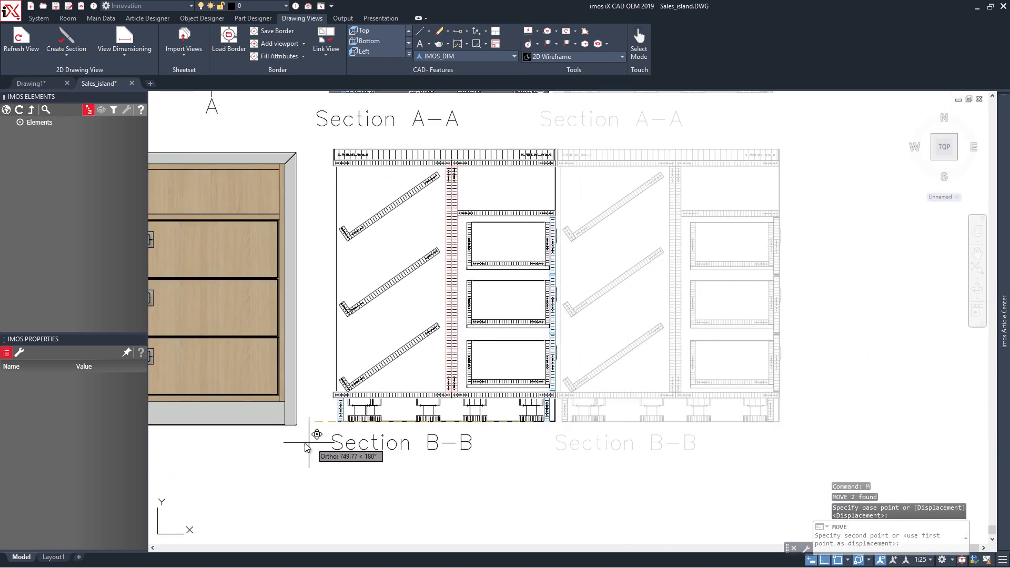
scroll(278, 423, "up", 5)
left_click(293, 401)
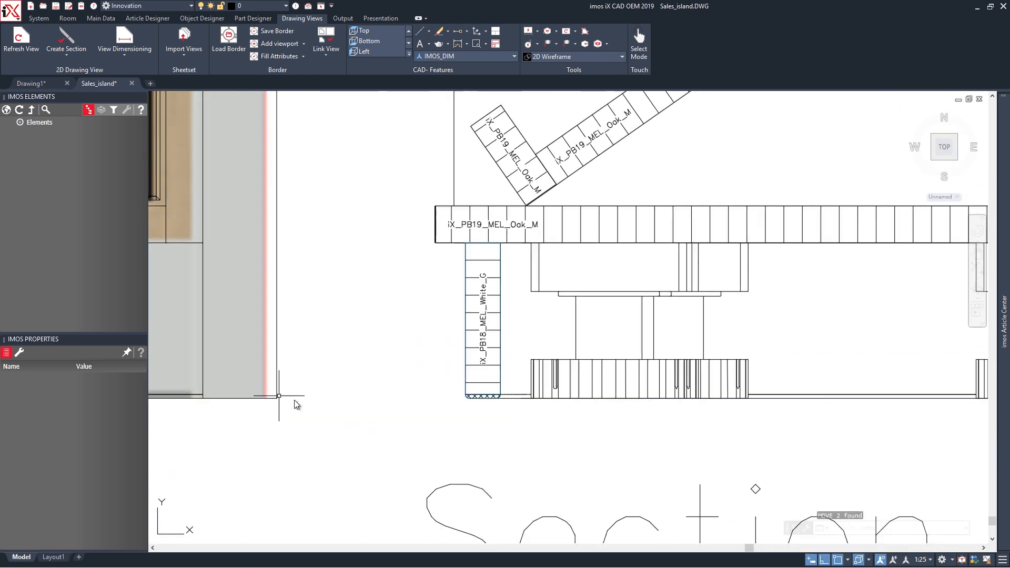
Move Section B-B horizontally about 212 mm to the right, away from View 2.
scroll(295, 400, "down", 6)
scroll(431, 378, "down", 2)
left_click(569, 440)
left_click(499, 336)
type("m")
key("Return")
left_click(503, 476)
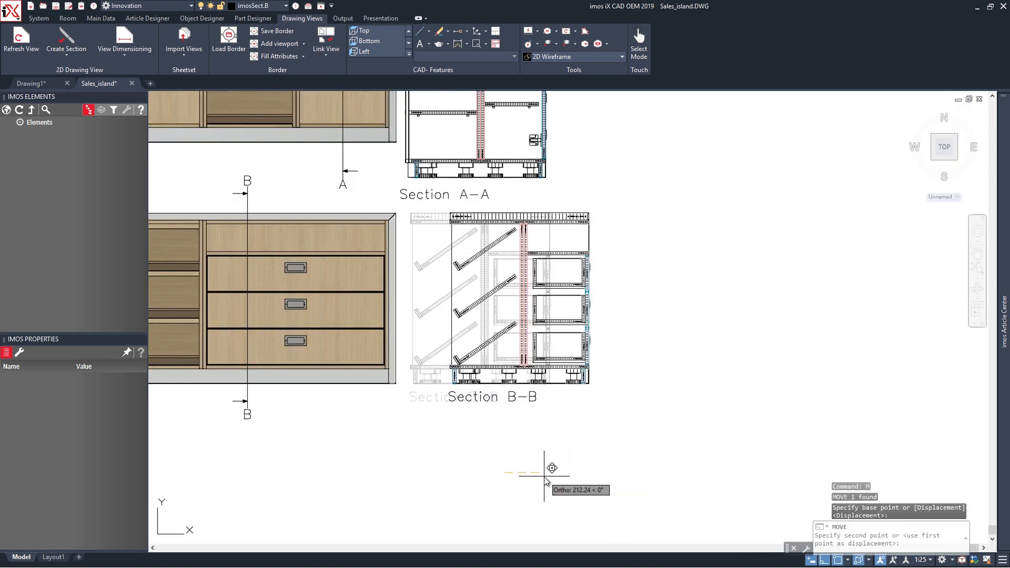
left_click(544, 477)
Move Section A-A by its lower base corner to the bottom-right corner of View 1, aligning their bases.
middle_click_drag(560, 246, 502, 437)
left_click(462, 305)
type("m")
key("Return")
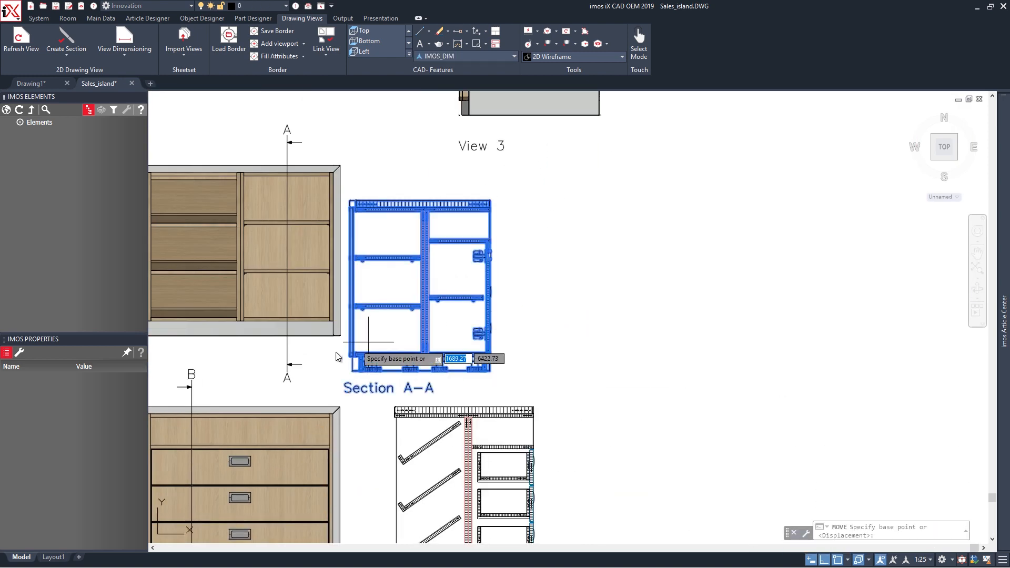
scroll(354, 380, "up", 3)
scroll(358, 375, "up", 5)
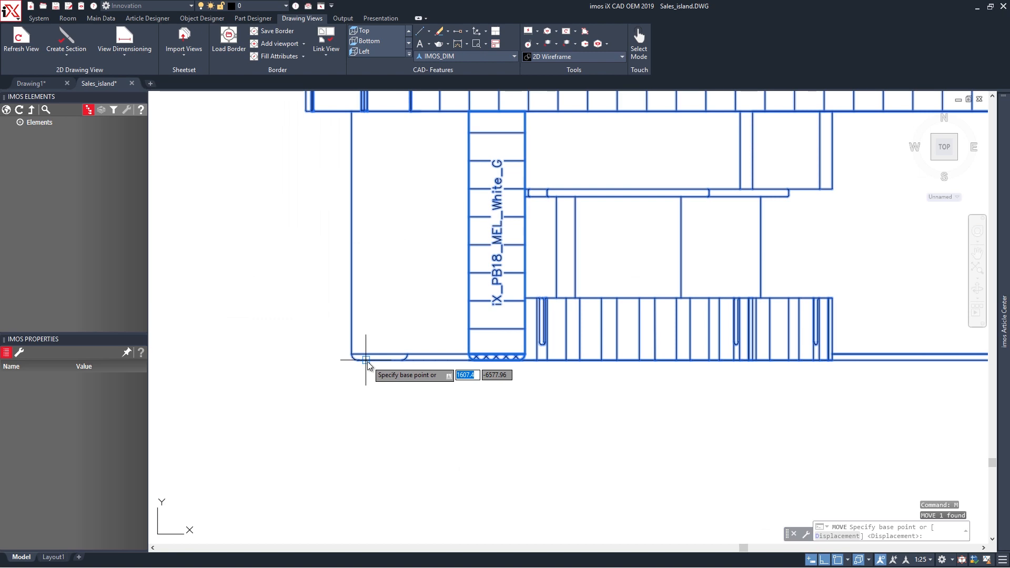
scroll(367, 362, "down", 2)
left_click(367, 361)
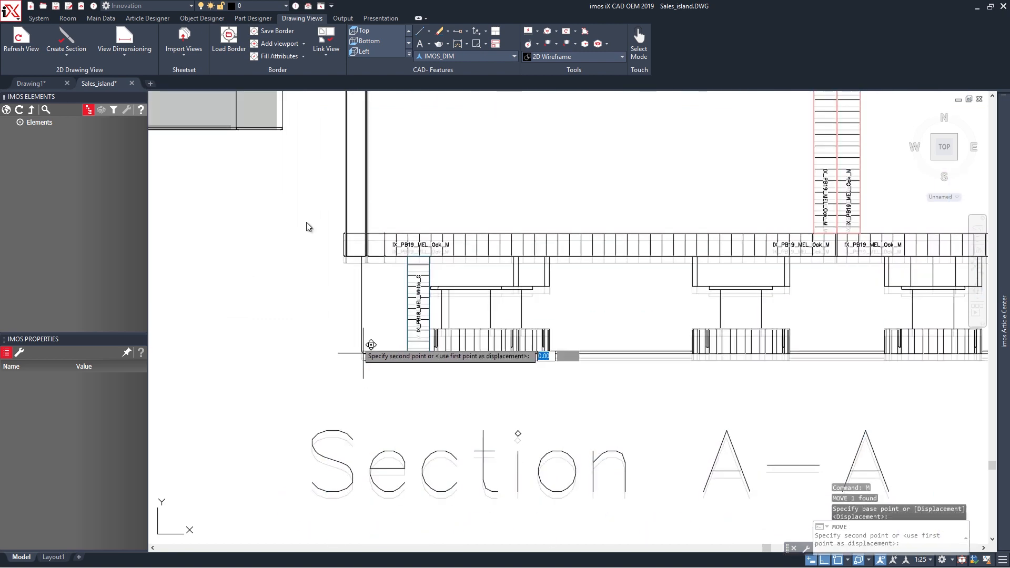
left_click(279, 132)
Move Section A-A horizontally to the right so it stands roughly in line above Section B-B.
scroll(331, 165, "down", 5)
left_click(442, 186)
left_click(401, 134)
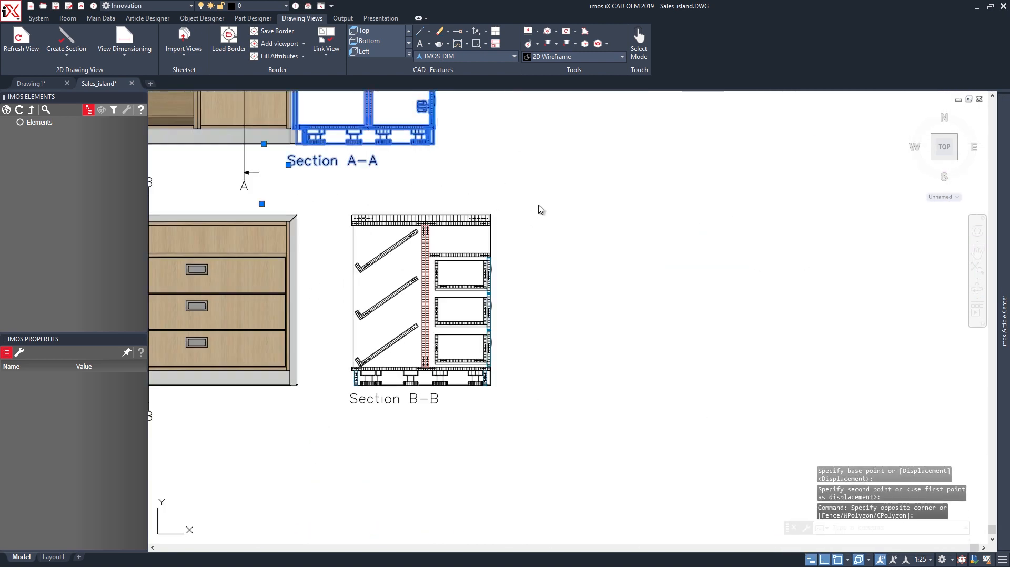
type("m")
key("Return")
left_click(563, 204)
left_click(624, 202)
Move Section A-A and Section B-B together to the right so they line up beneath View 3.
scroll(518, 425, "down", 5)
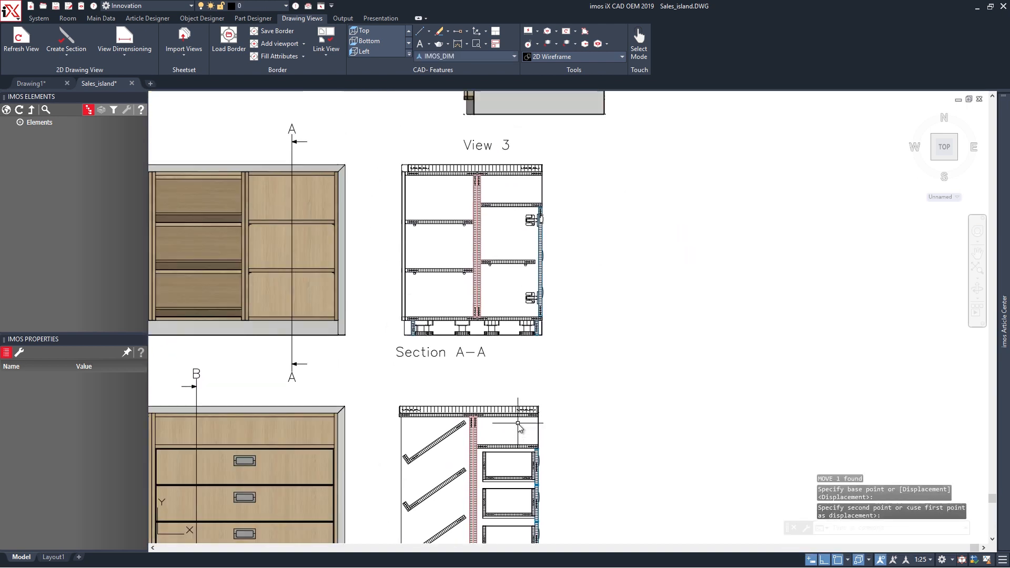
left_click(566, 484)
left_click(492, 369)
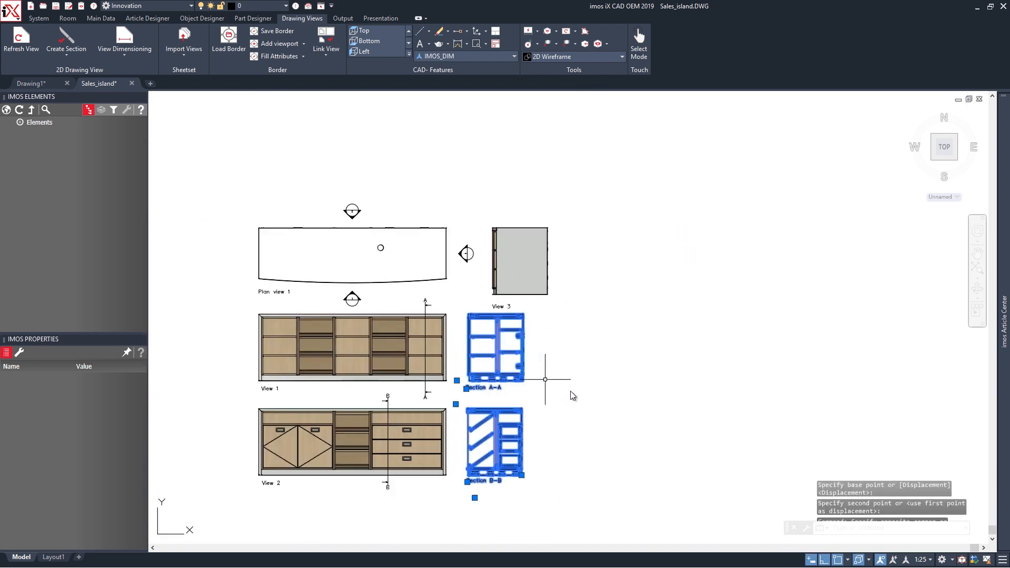
type("m")
key("Return")
left_click(598, 393)
left_click(619, 398)
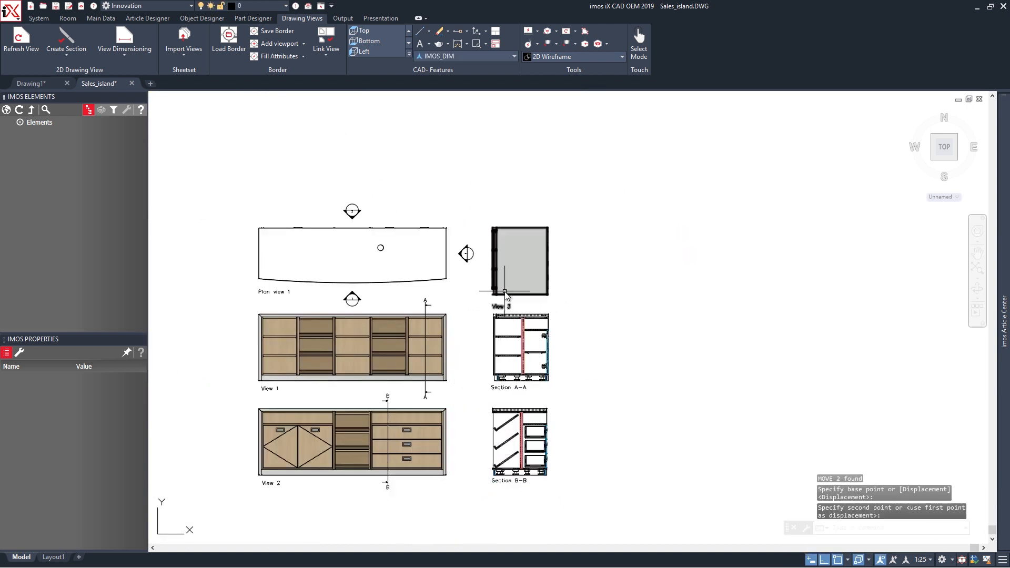
Move the View 3 title up close beneath its side elevation and clear the selection.
scroll(495, 316, "up", 4)
left_click(490, 317)
left_click(474, 321)
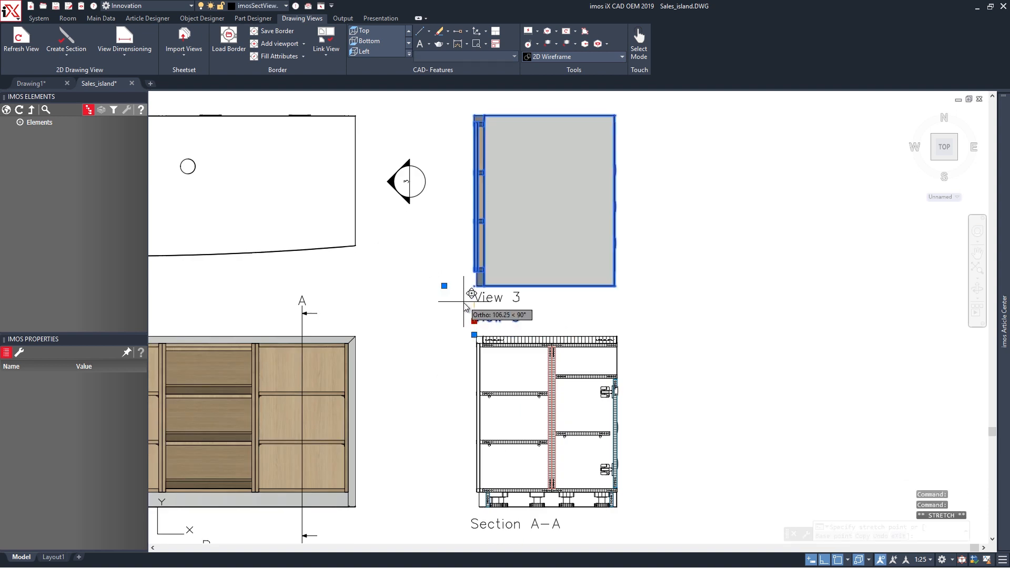
left_click(474, 303)
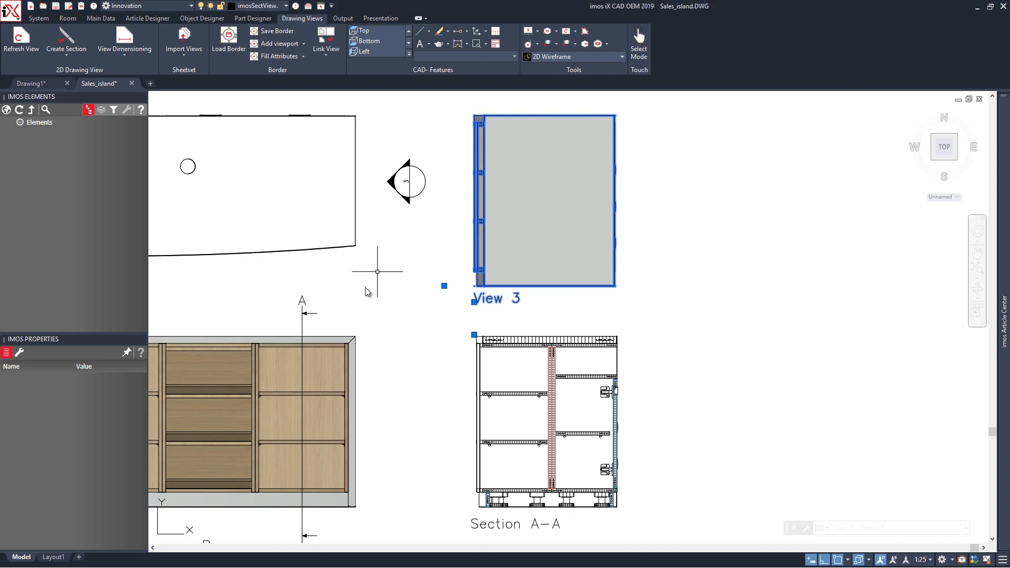
scroll(368, 289, "down", 2)
middle_click_drag(368, 289, 578, 261)
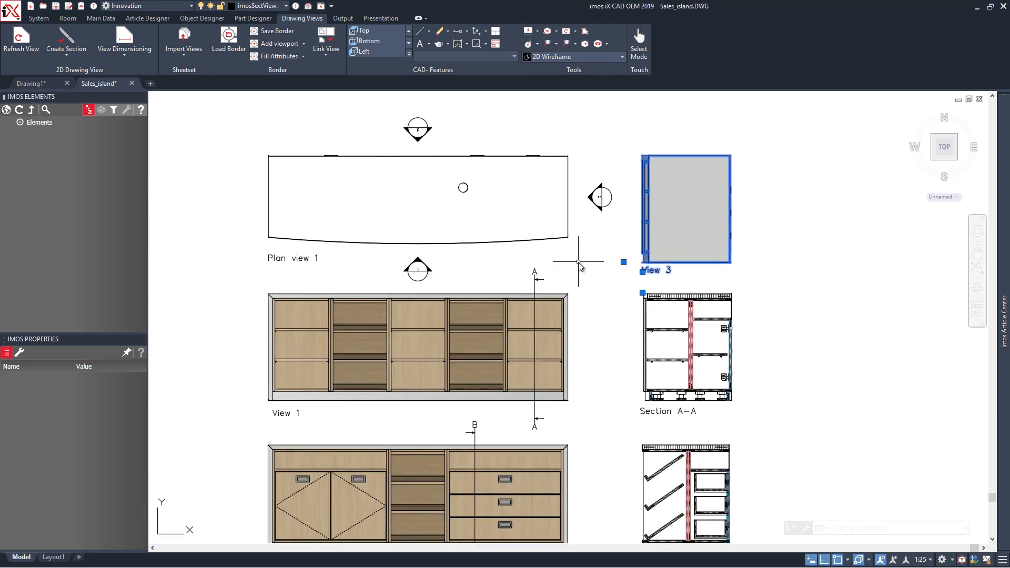
key("Escape")
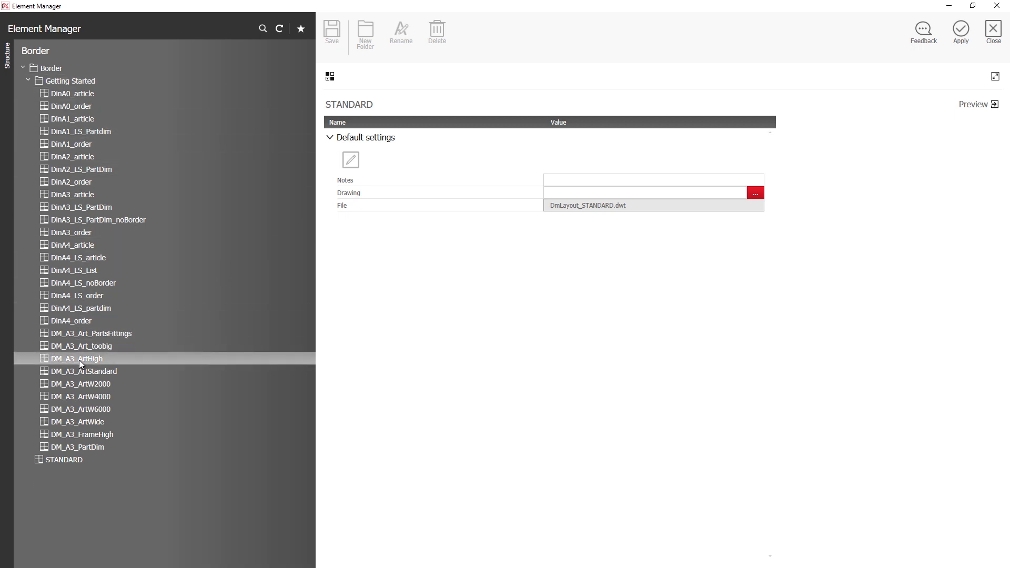
Load the DinA4_article border from the Getting Started folder as a new layout sheet.
left_click(77, 245)
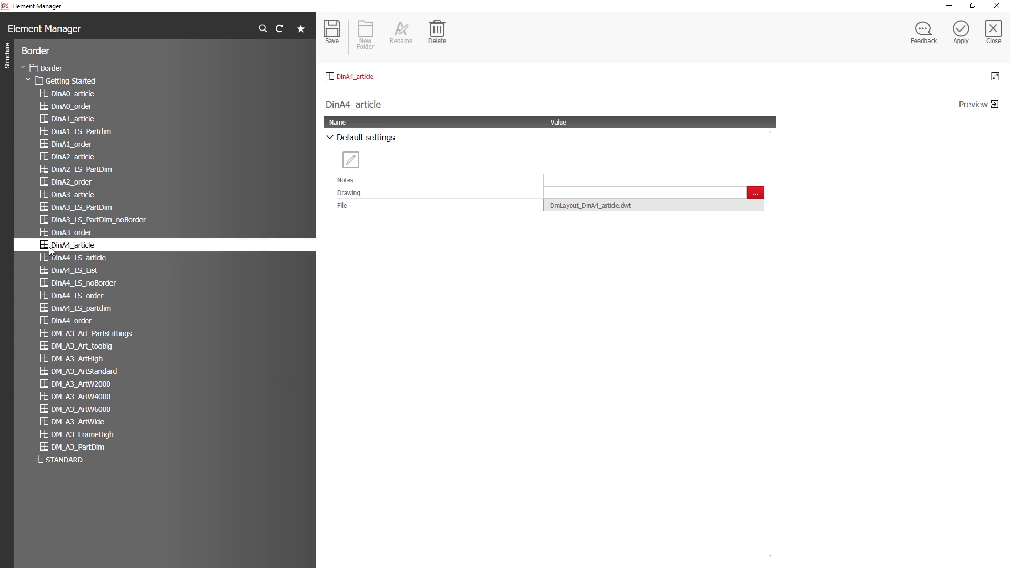
left_click(962, 30)
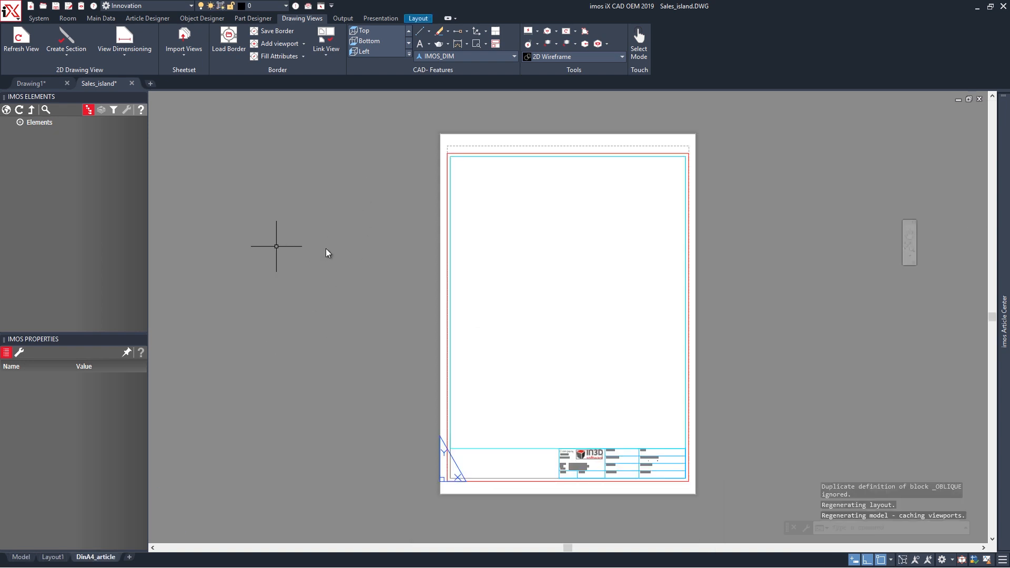
middle_click_drag(334, 269, 254, 269)
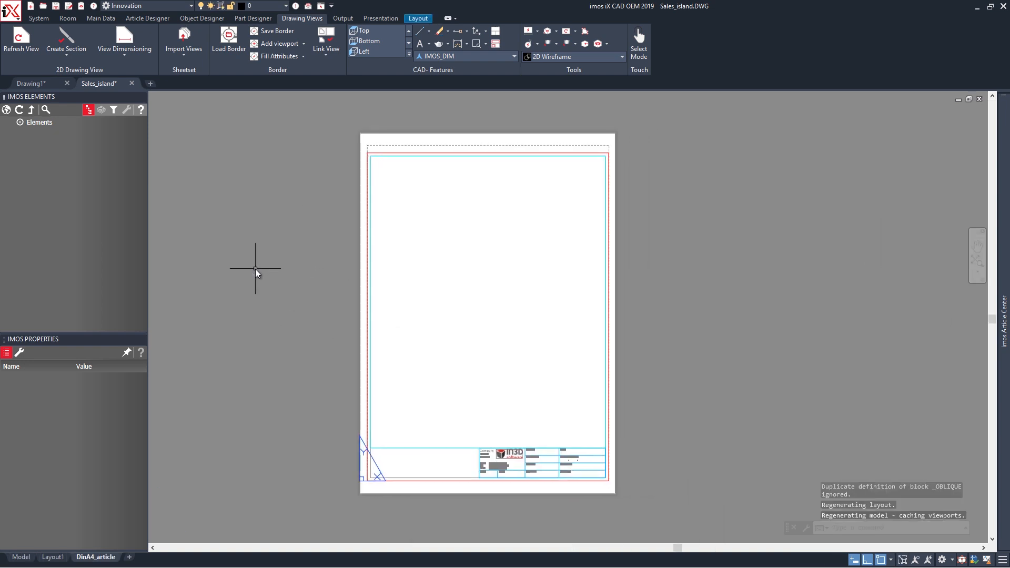
Activate the sheet's viewport, set it to the top view and fit the 2D drawing views inside the frame.
double_click(471, 323)
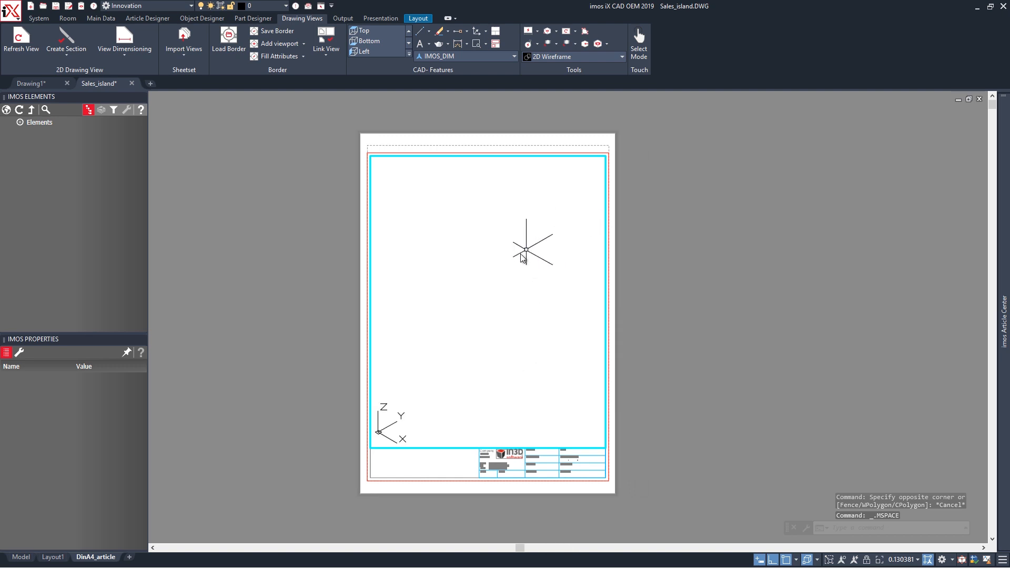
scroll(522, 258, "down", 8)
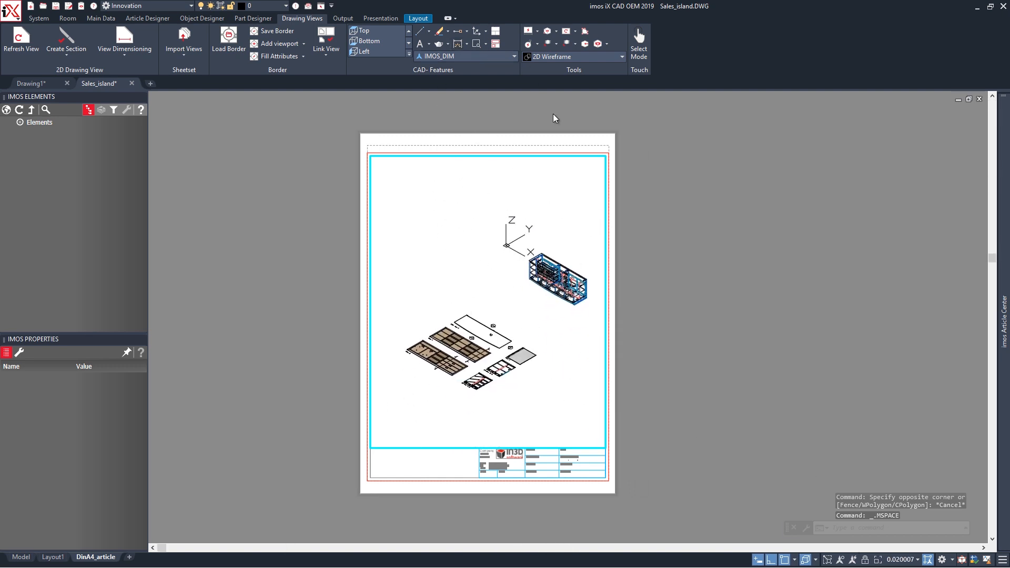
left_click(374, 32)
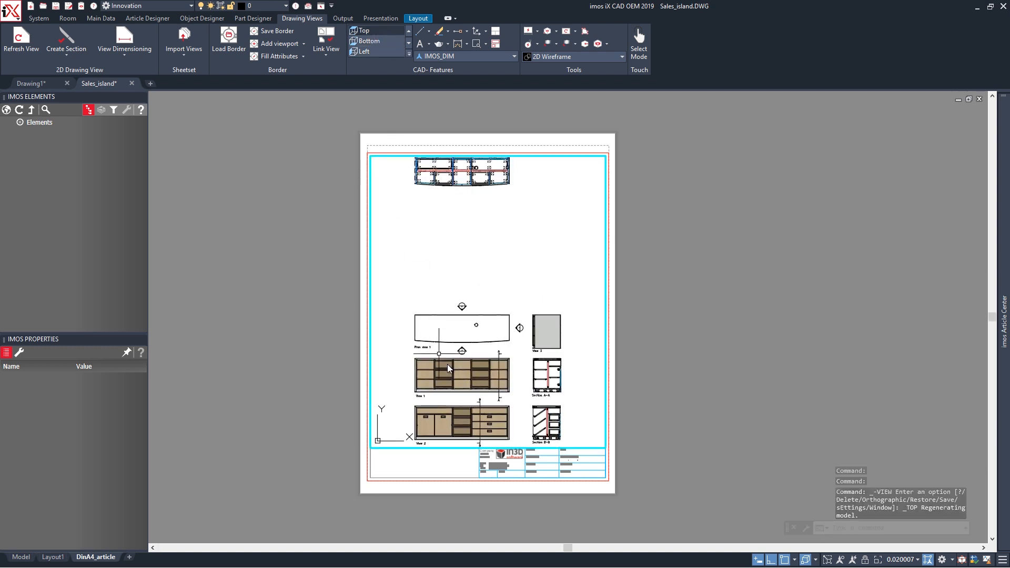
scroll(448, 364, "up", 2)
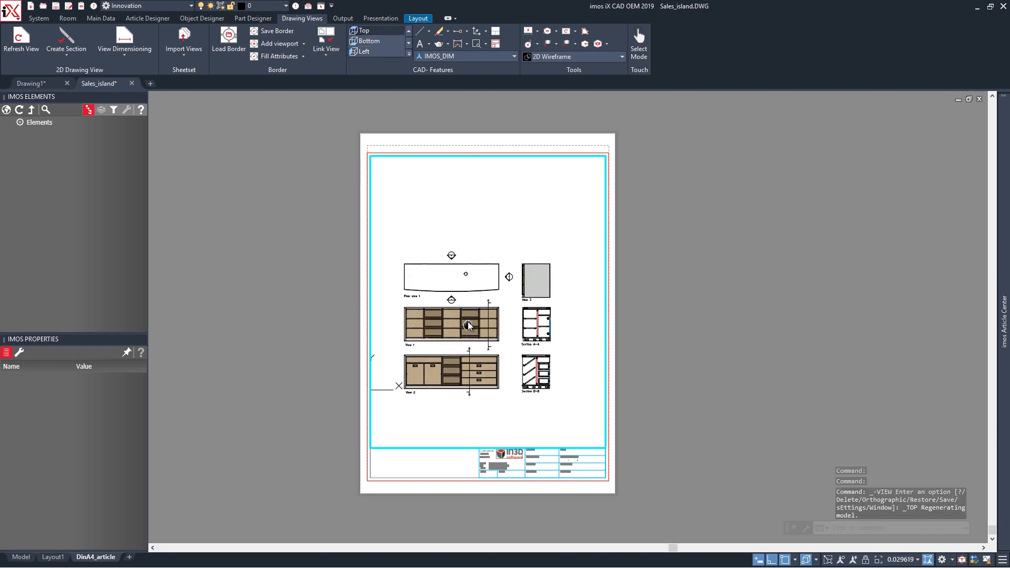
Try a viewport scale of 1:10, and set the DinA4_article viewport's scale to 1:20.
left_click(905, 563)
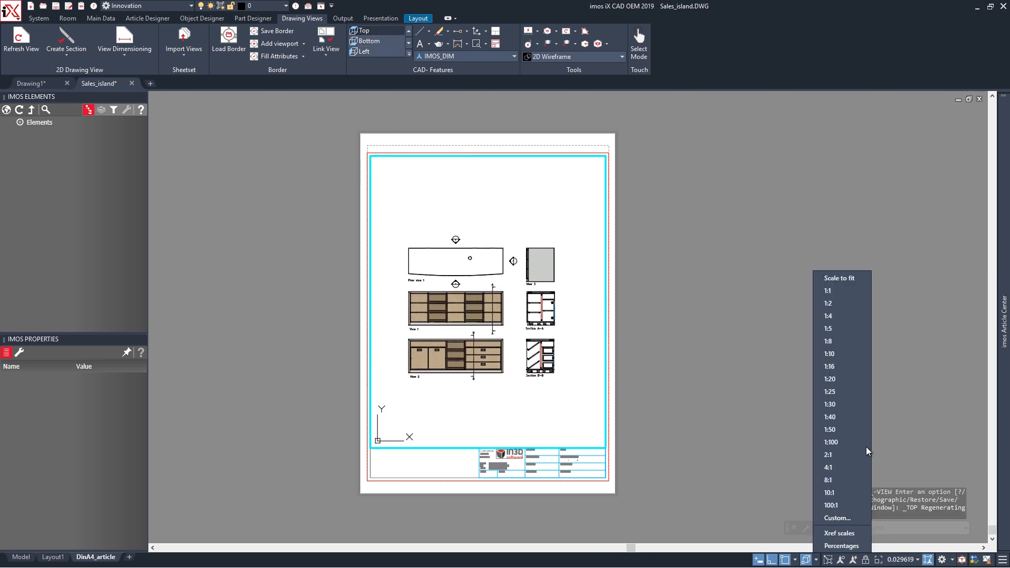
left_click(833, 354)
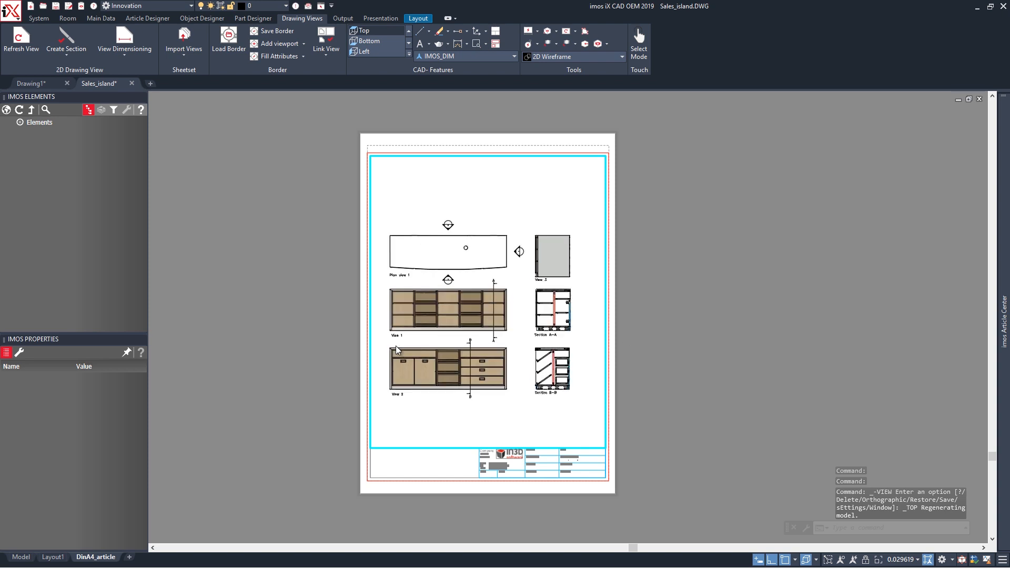
left_click(910, 561)
left_click(847, 380)
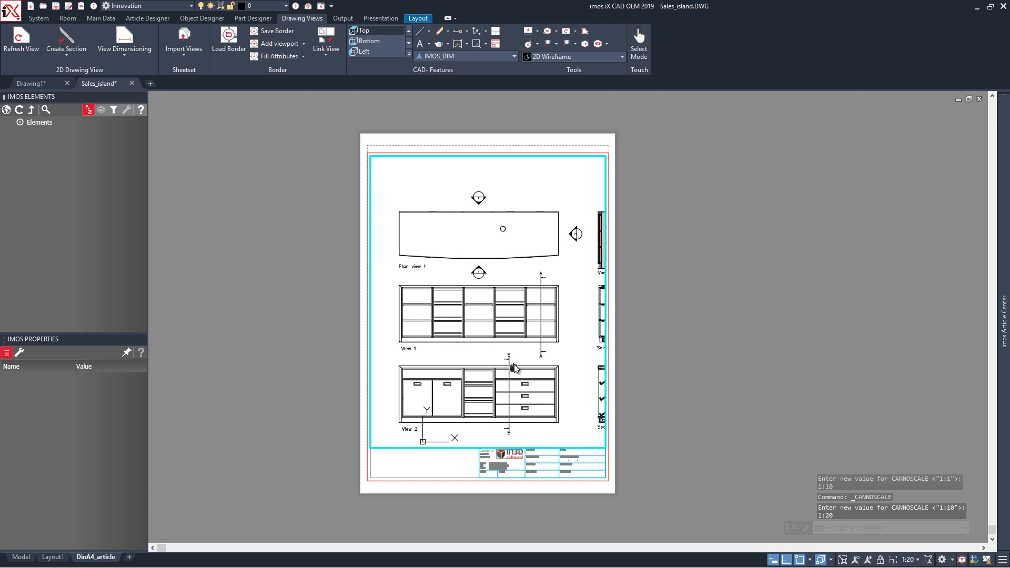
Centre the plan and elevation views within the viewport frame, deactivate the viewport and return to model space.
middle_click_drag(516, 368, 525, 353)
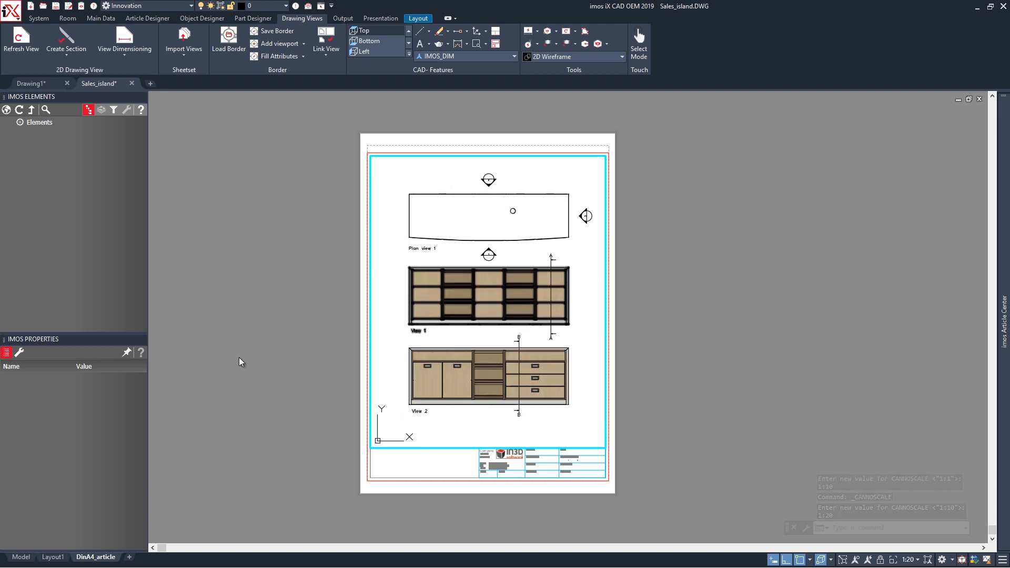
double_click(215, 475)
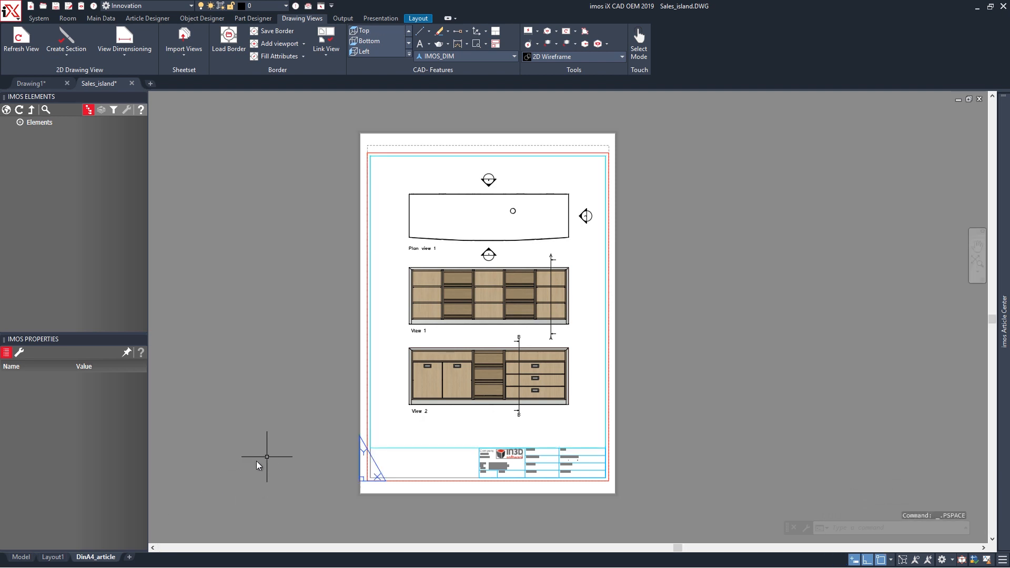
left_click(20, 557)
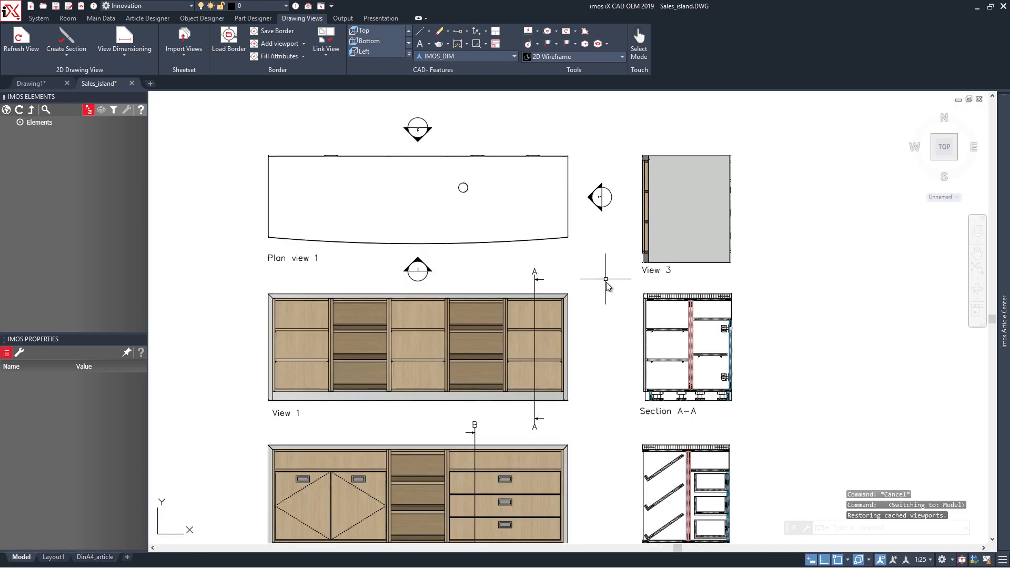
Move Plan view 1 with its title and view markers straight up by about 270 mm.
left_click(618, 271)
left_click(235, 113)
type("m")
key("Return")
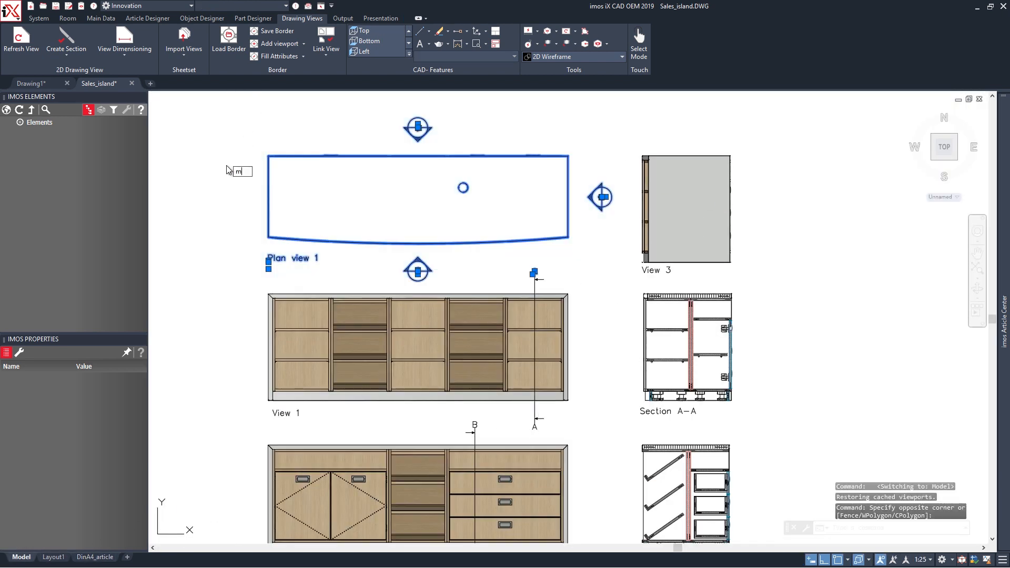
left_click(226, 169)
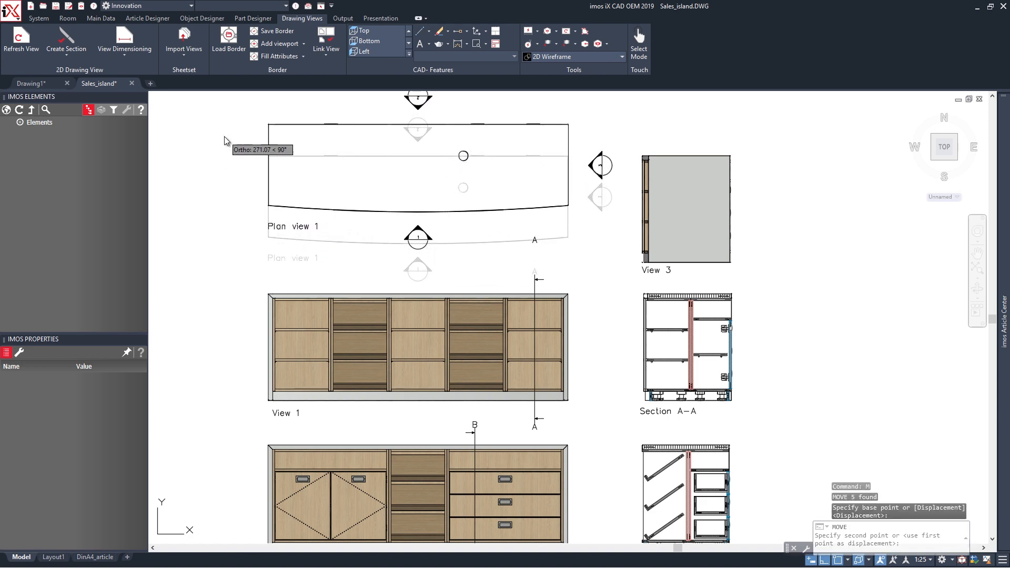
left_click(226, 154)
Move the upper section letter A back down to just above the A-A section line on View 1.
left_click(554, 250)
left_click(521, 227)
type("m")
key("Return")
left_click(511, 235)
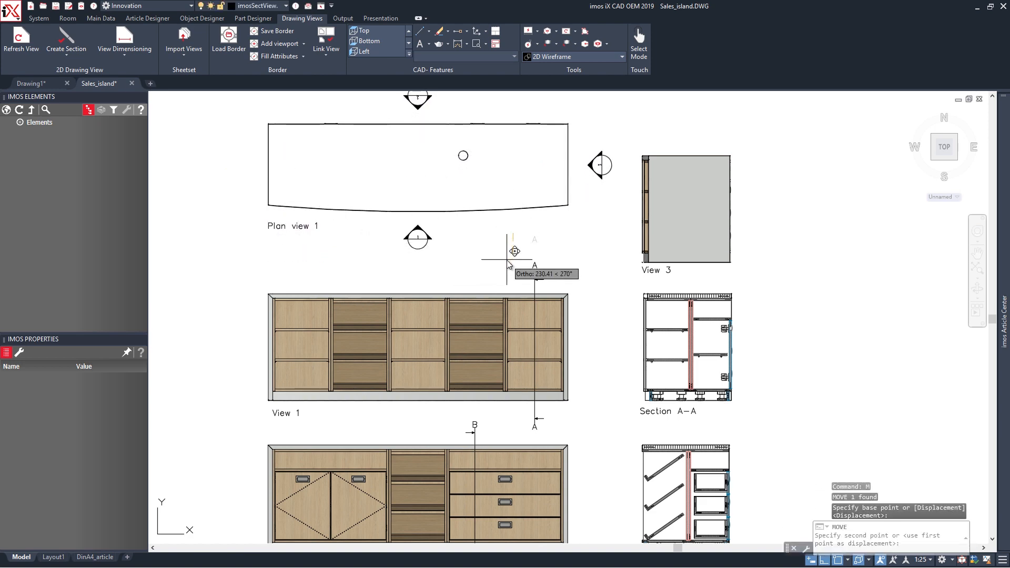
left_click(507, 261)
Move View 2 with its title and B-B section markers straight down to widen the gap below View 1.
scroll(394, 338, "down", 2)
left_click(532, 509)
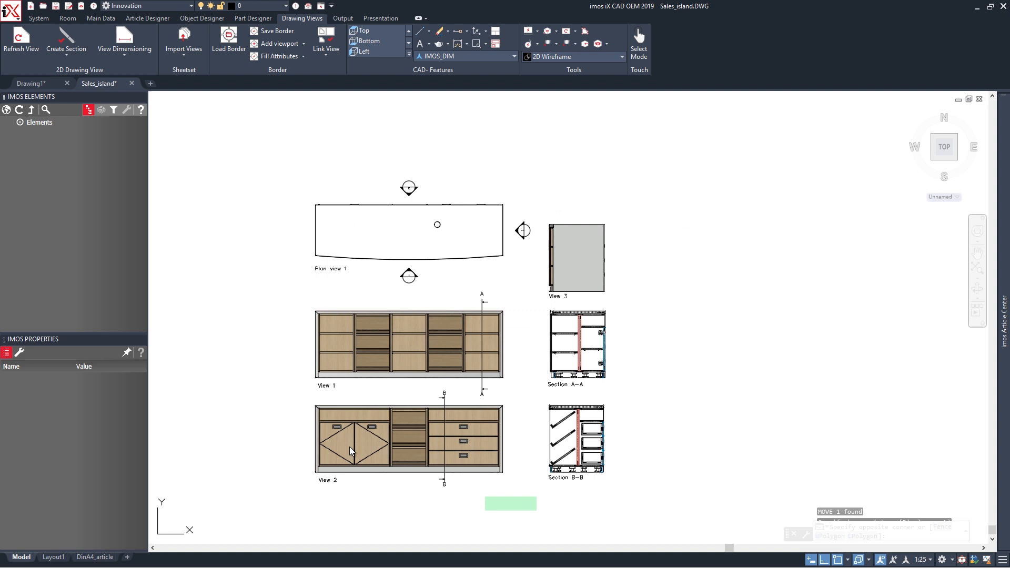
left_click(253, 406)
type("m")
key("Return")
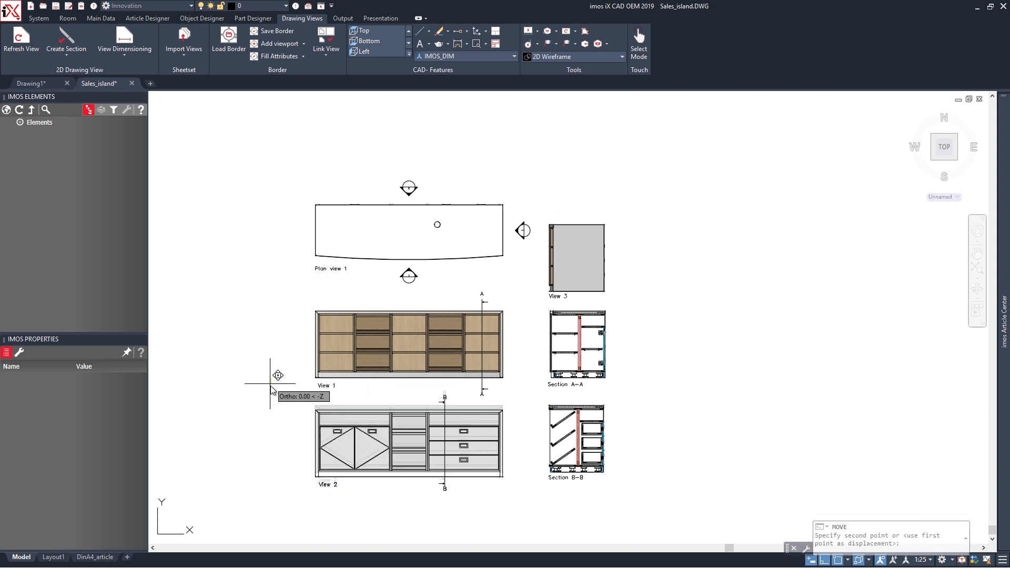
left_click(271, 380)
left_click(269, 393)
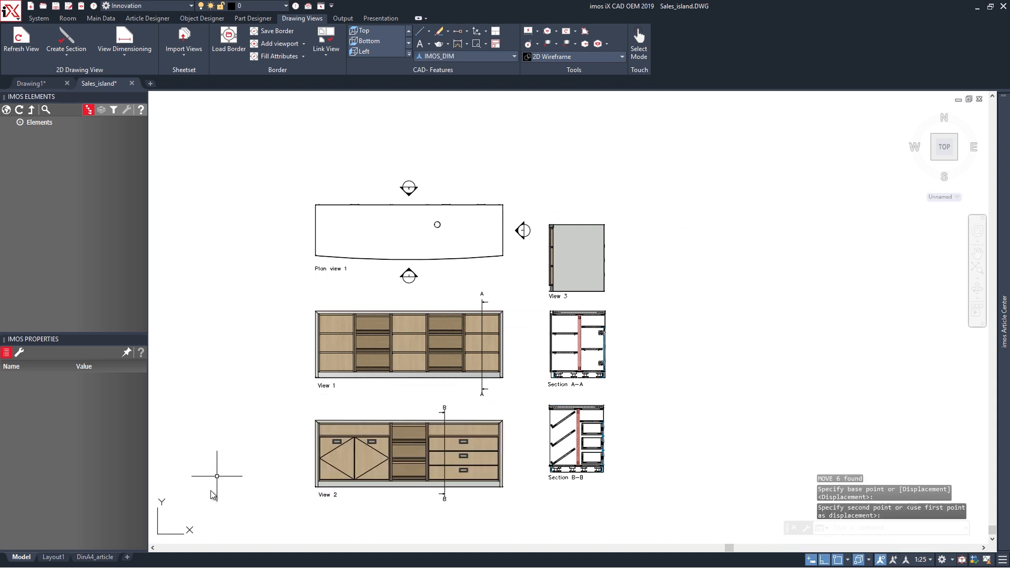
Check the rearranged views on the DinA4_article sheet and inspect the scale options of its activated viewport.
left_click(95, 558)
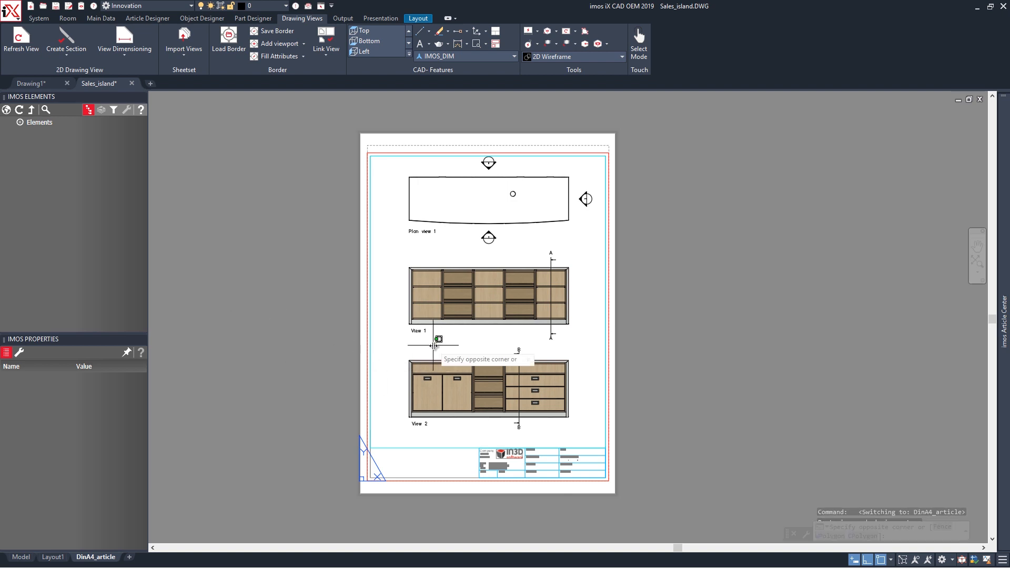
double_click(433, 372)
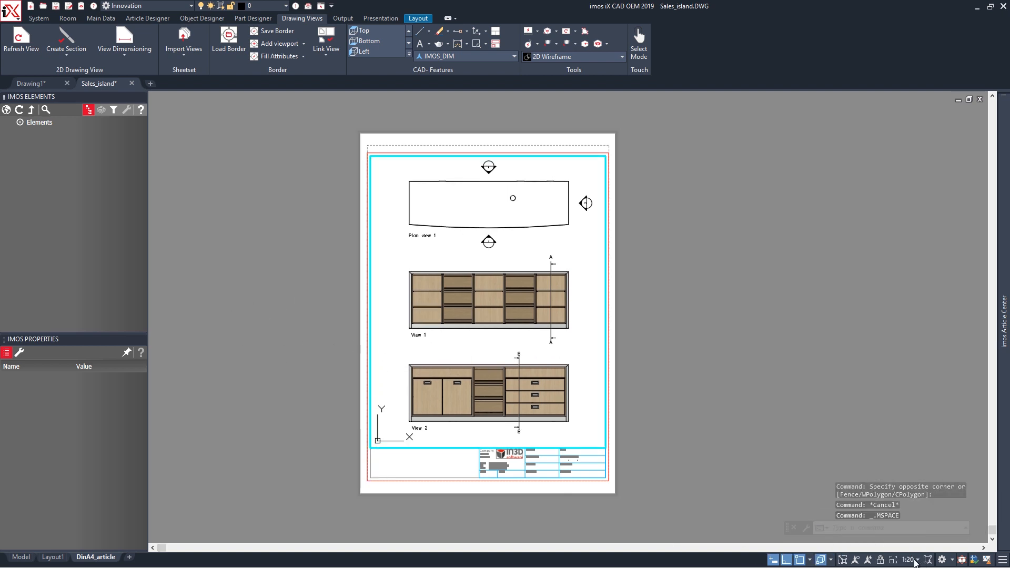
left_click(917, 561)
left_click(750, 377)
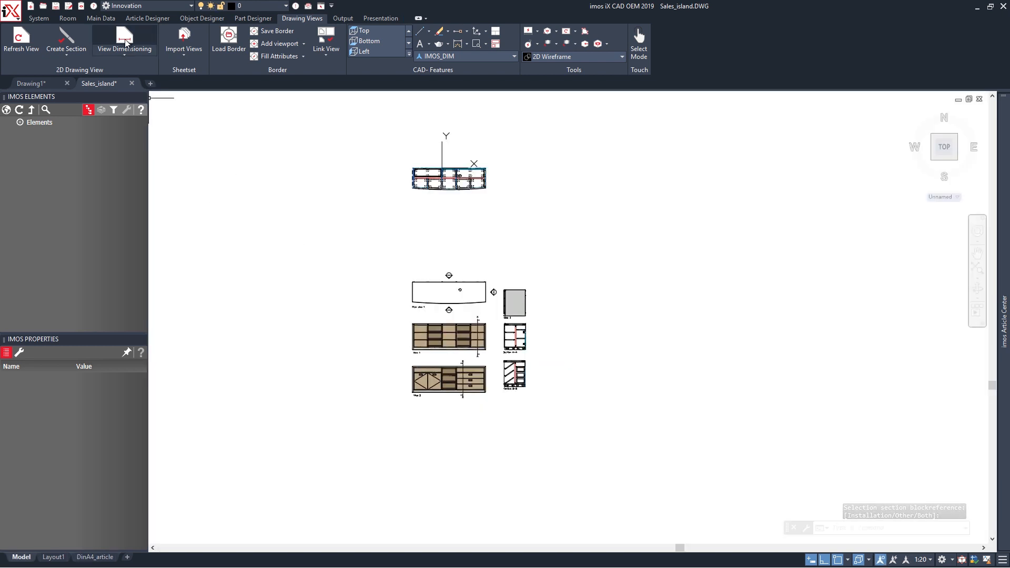
Add automatic view dimensions to View 1 and move its width dimensions straight up, closer beneath the elevation.
left_click(125, 39)
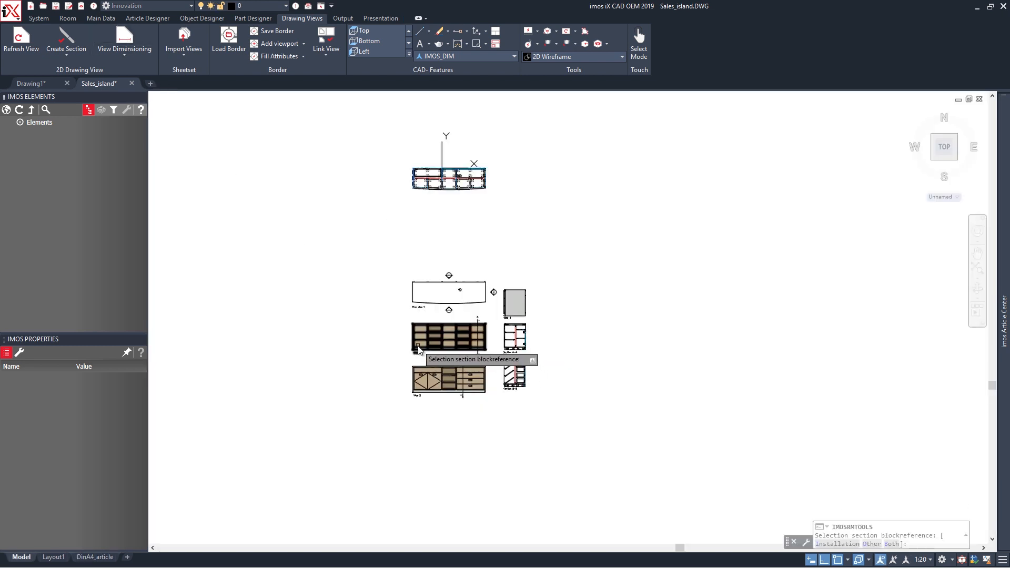
left_click(414, 350)
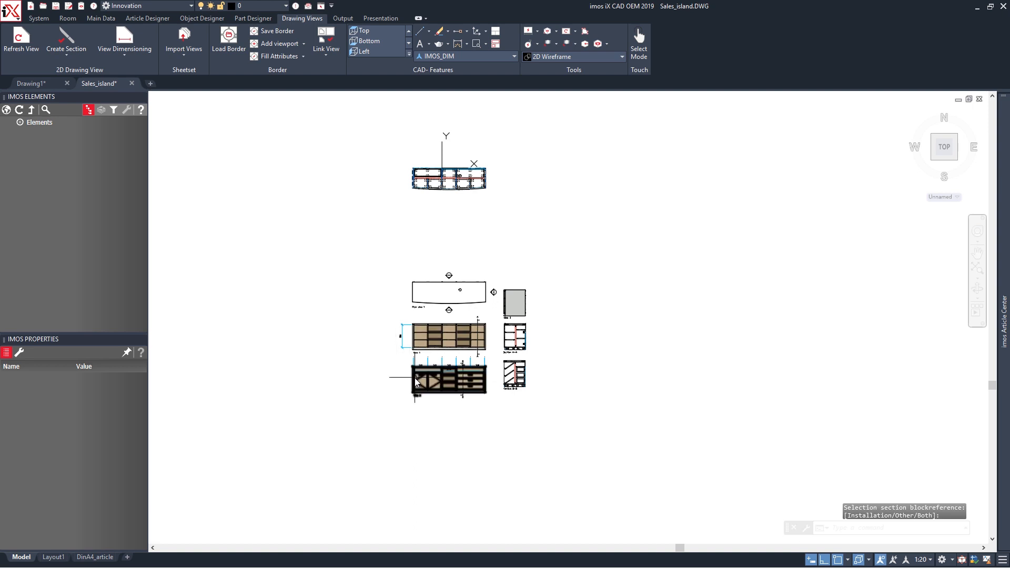
scroll(416, 376, "up", 3)
left_click(395, 325)
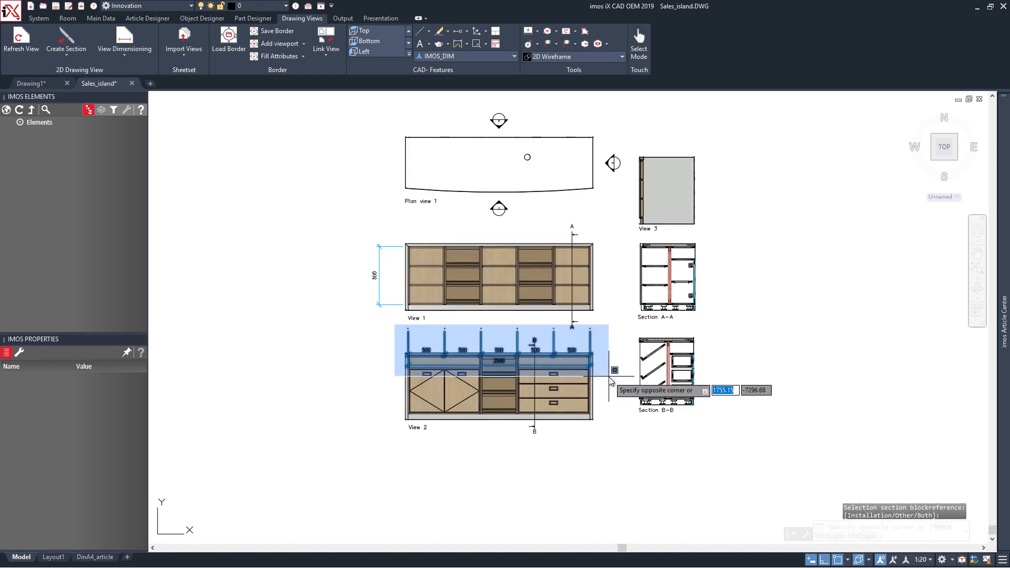
left_click(609, 377)
type("m")
key("Return")
left_click(616, 390)
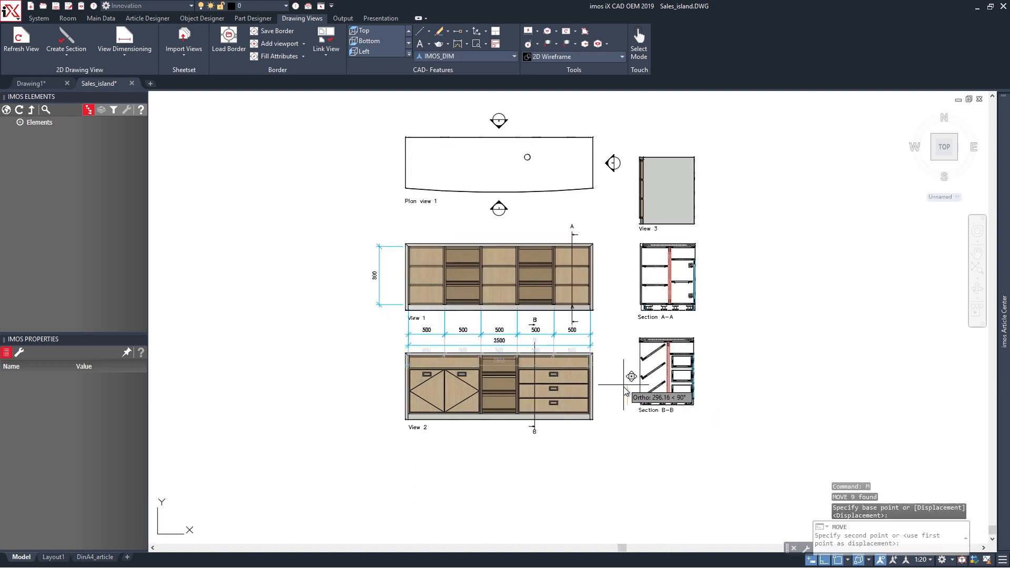
left_click(551, 342)
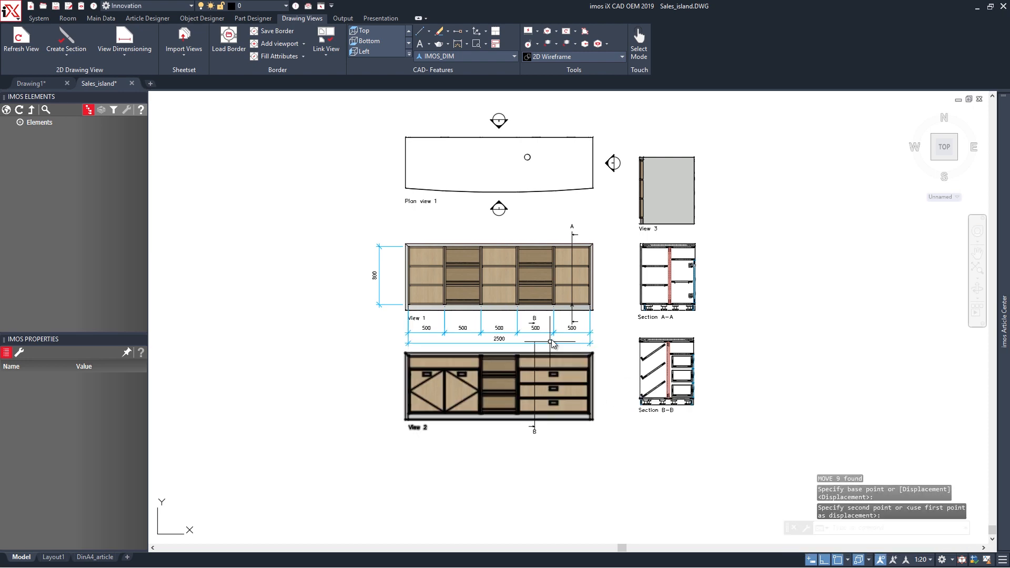
Move both section letters A together to the right of the A-A line, with the upper one beside its arrow.
scroll(551, 342, "up", 5)
left_click(576, 270)
scroll(576, 270, "down", 3)
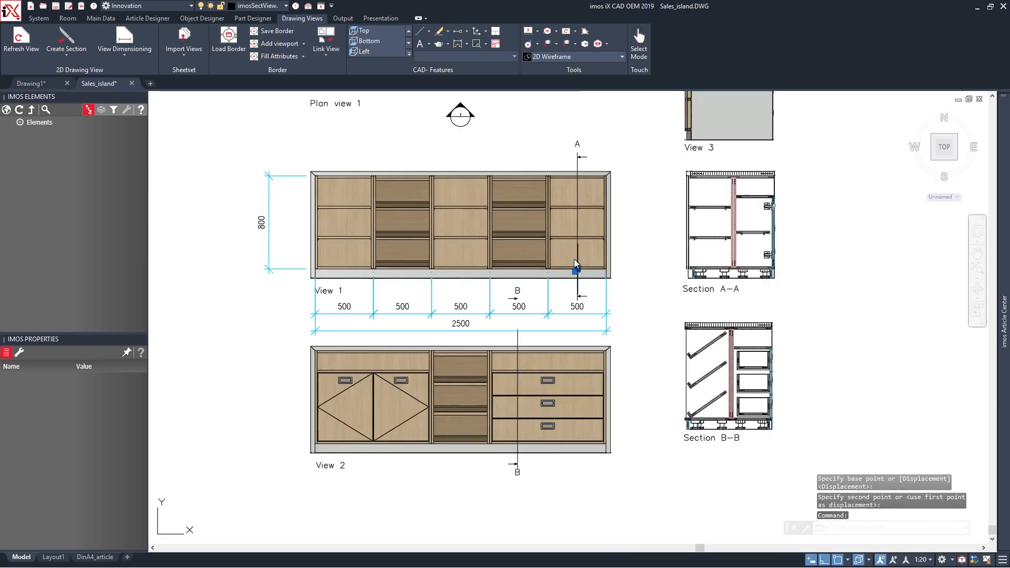
type("m")
key("Return")
scroll(575, 147, "up", 4)
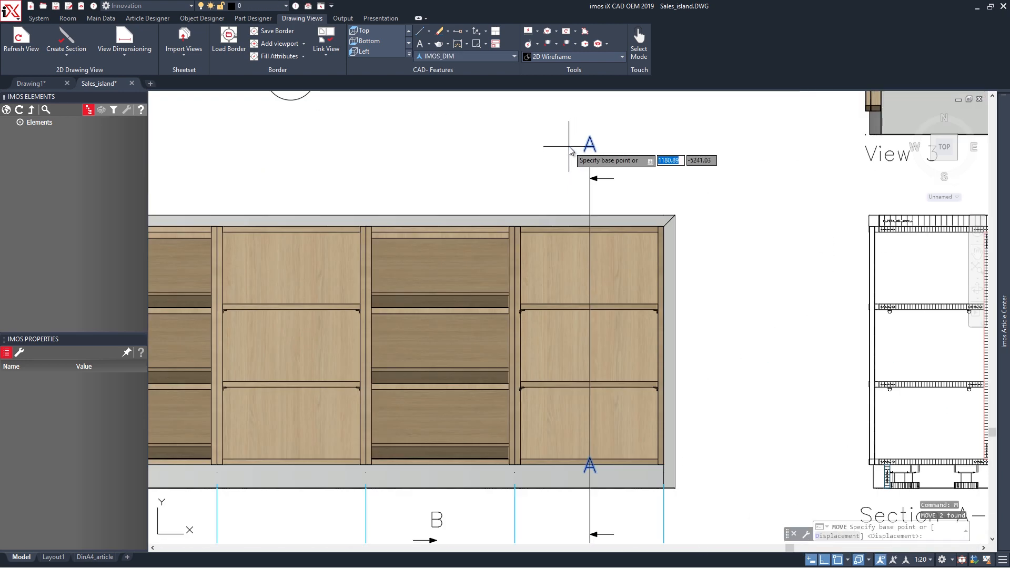
left_click(573, 146)
left_click(621, 173)
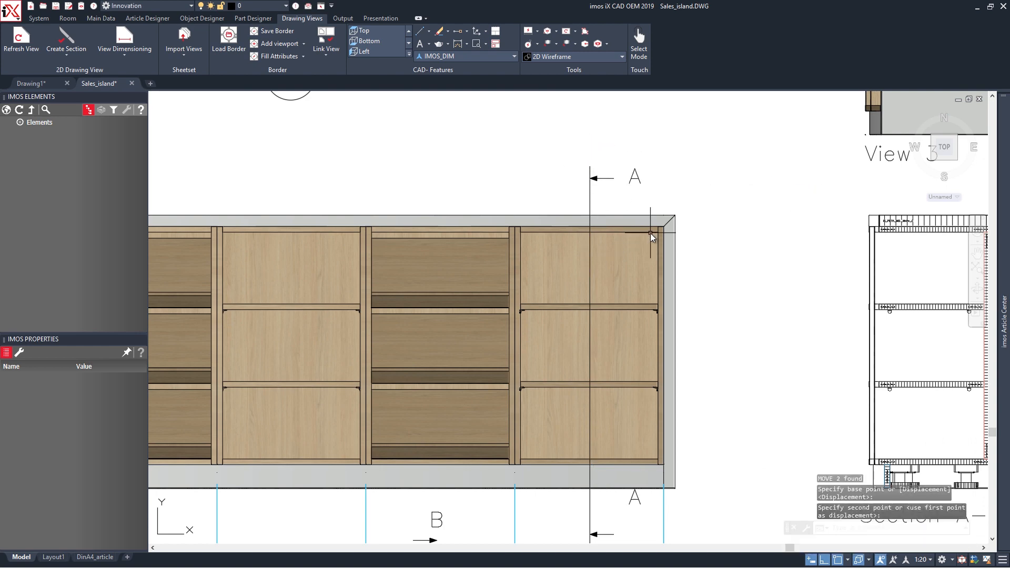
Move the lower section letter A down about 127 mm so it sits beside the lower arrow.
left_click(638, 504)
type("m")
key("Return")
left_click(719, 462)
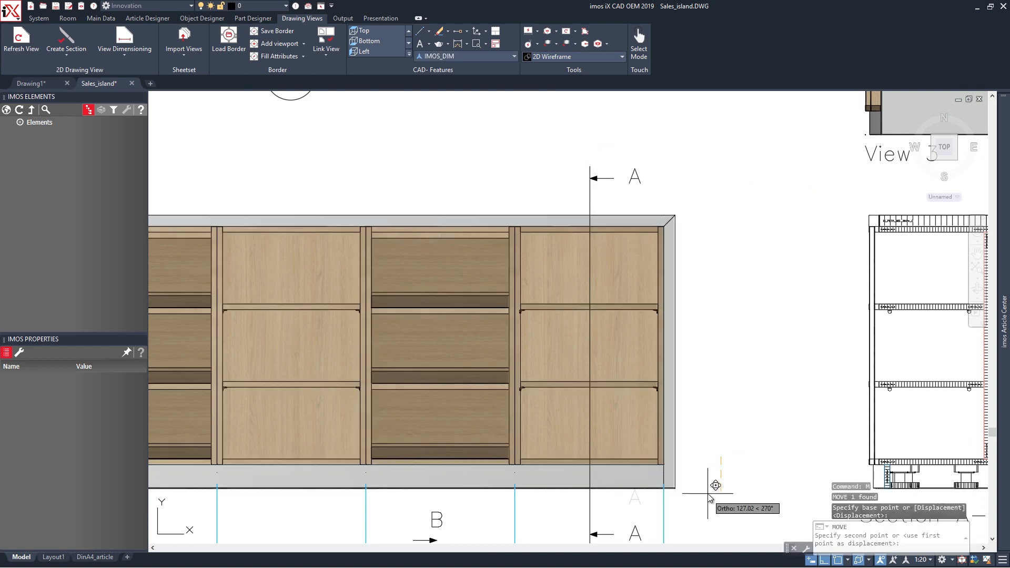
left_click(708, 493)
Move the upper section letter B and its arrow down onto the upper end of the B-B line above View 2.
scroll(652, 199, "down", 2)
middle_click_drag(456, 373, 494, 301)
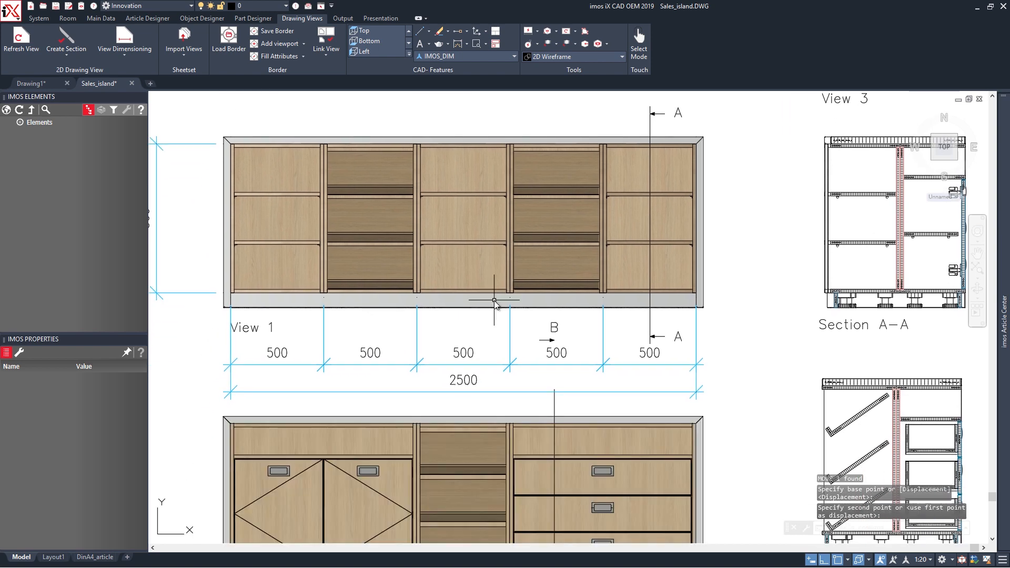
left_click(554, 328)
type("m")
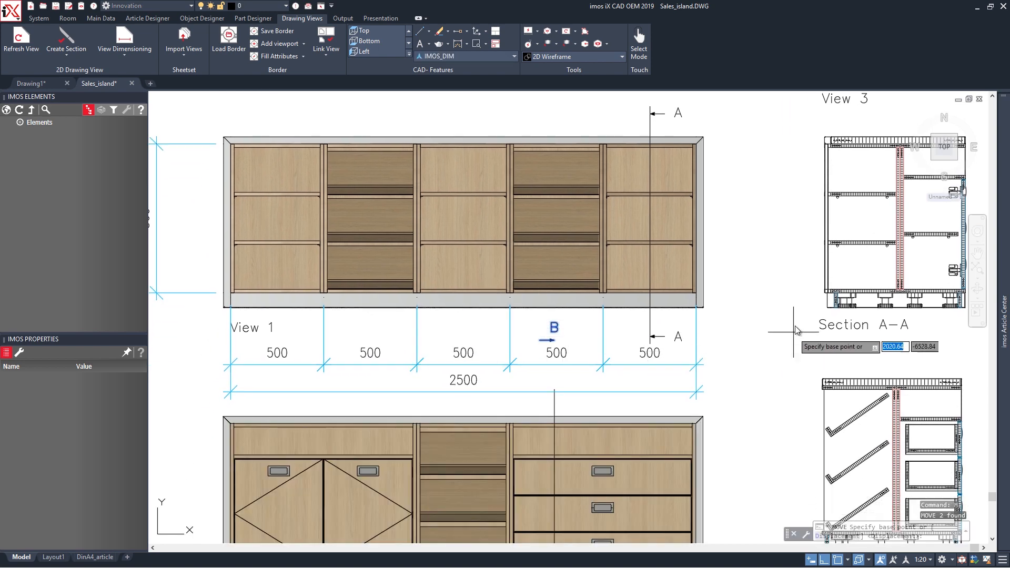
key("Return")
left_click(795, 327)
left_click(766, 383)
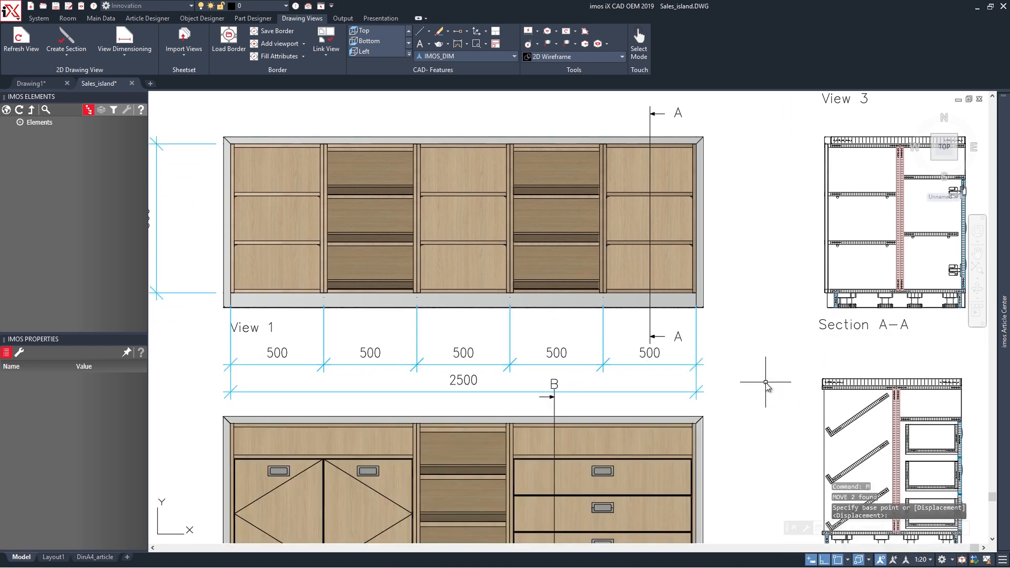
Add automatic view dimensions to View 2.
scroll(319, 325, "down", 2)
middle_click_drag(234, 322, 255, 369)
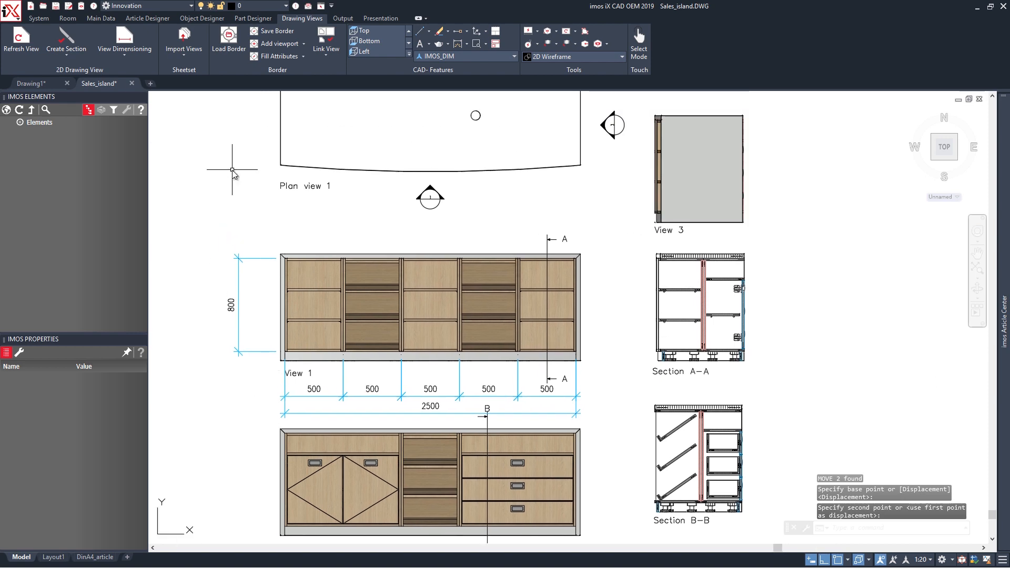
middle_click_drag(234, 170, 242, 228)
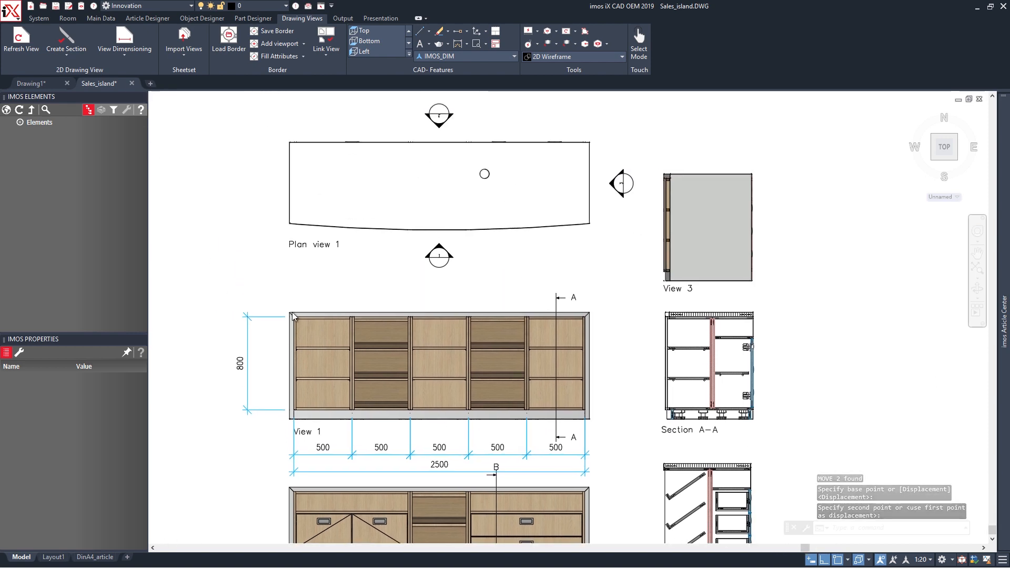
scroll(258, 453, "down", 2)
middle_click_drag(258, 452, 296, 263)
left_click(124, 41)
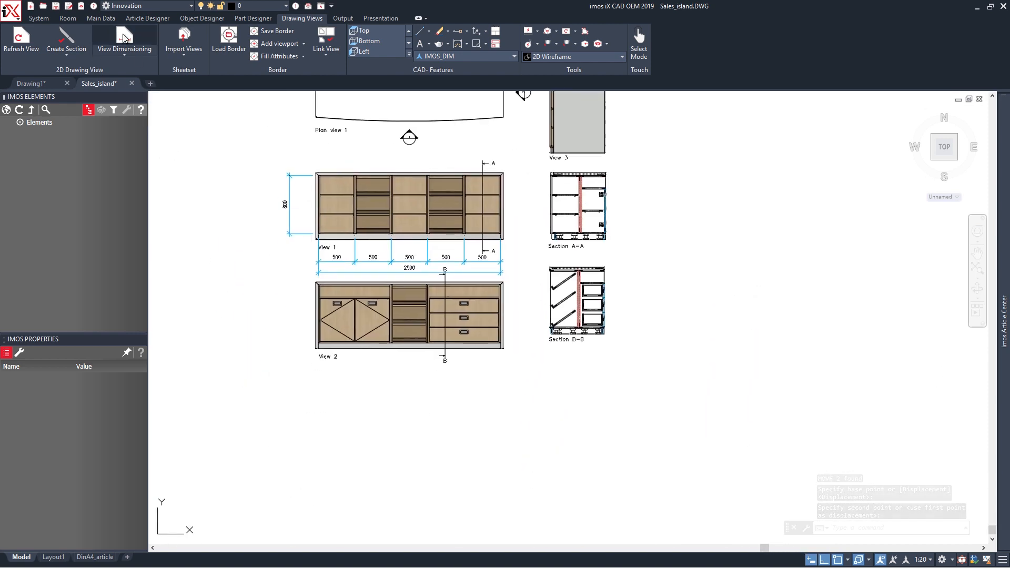
left_click(317, 323)
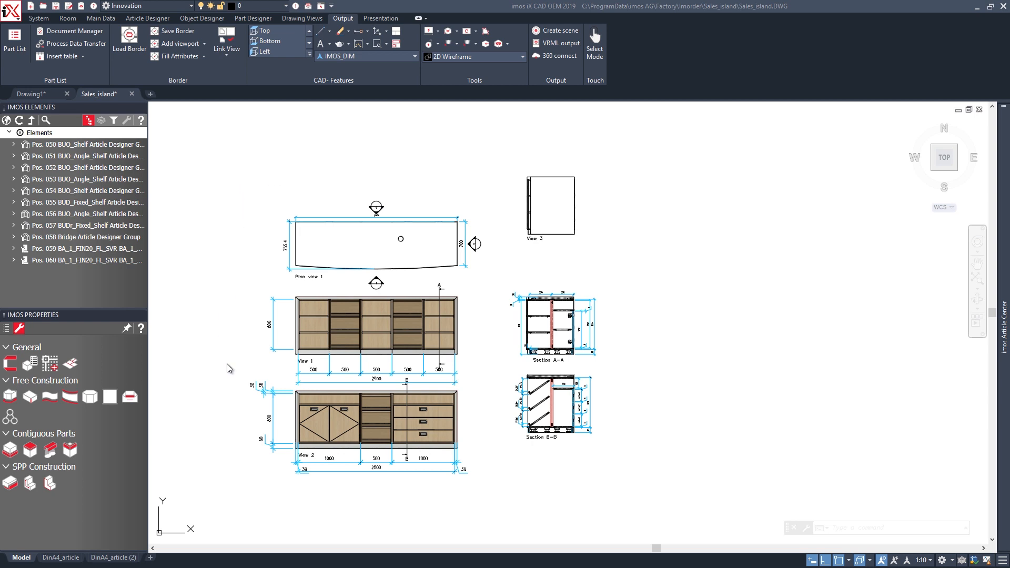
Review the title block and the dimensioned plan and elevation views on the DinA4_article sheet.
left_click(58, 560)
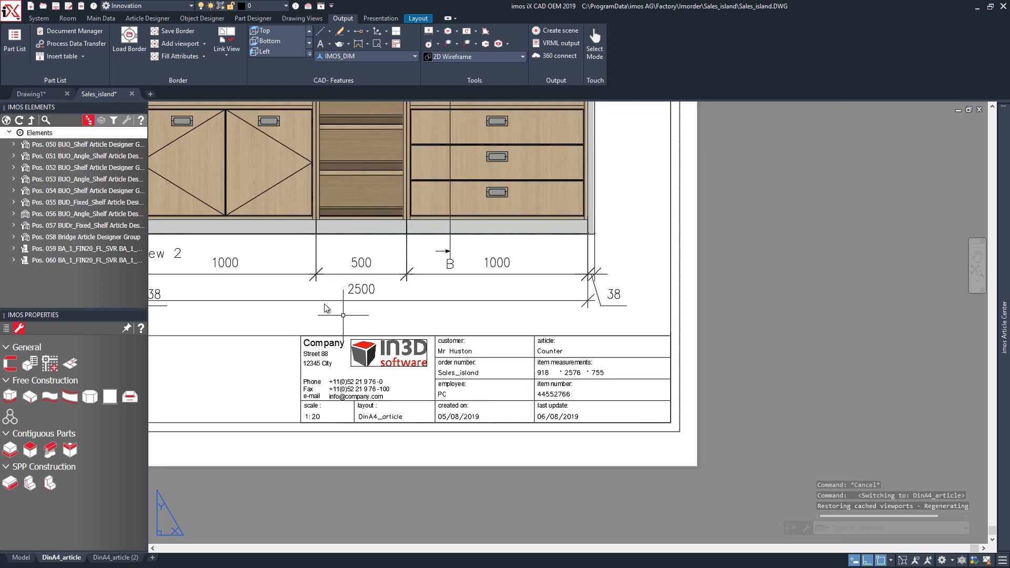
mouse_move(326, 308)
middle_mouse_down()
mouse_move(355, 384)
mouse_move(414, 462)
middle_mouse_up()
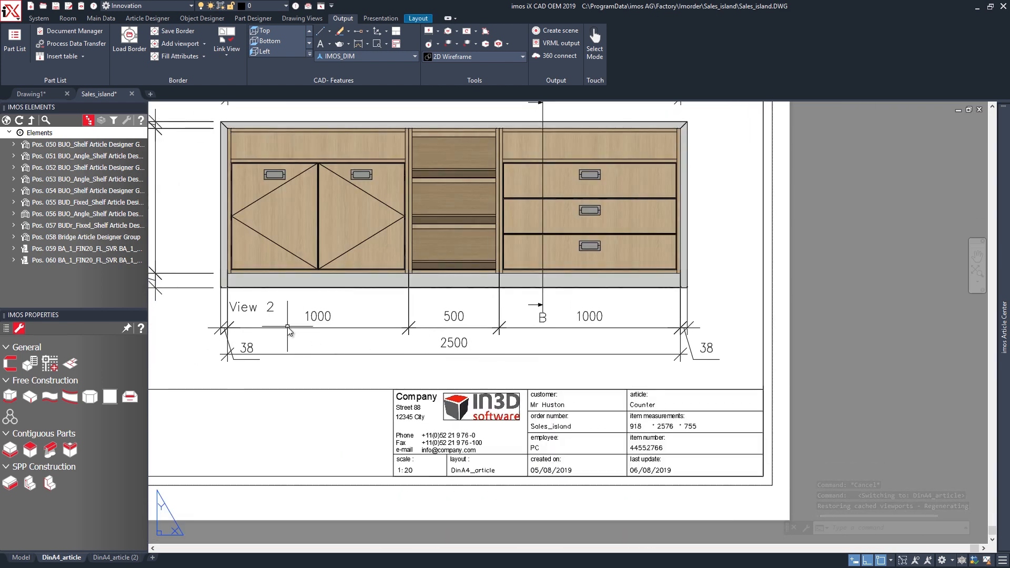
middle_click_drag(214, 192, 225, 542)
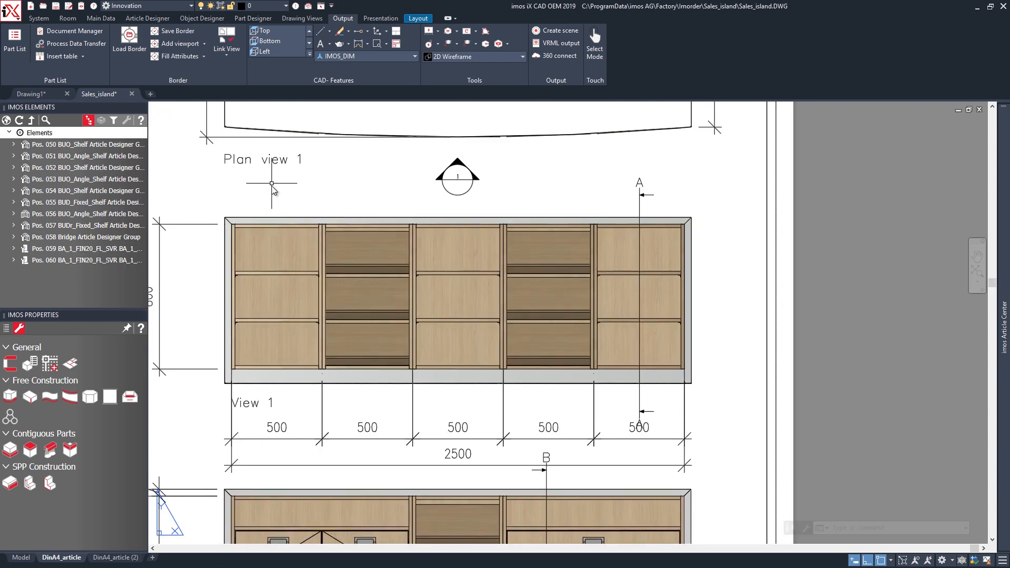
scroll(286, 384, "down", 3)
scroll(307, 392, "down", 4)
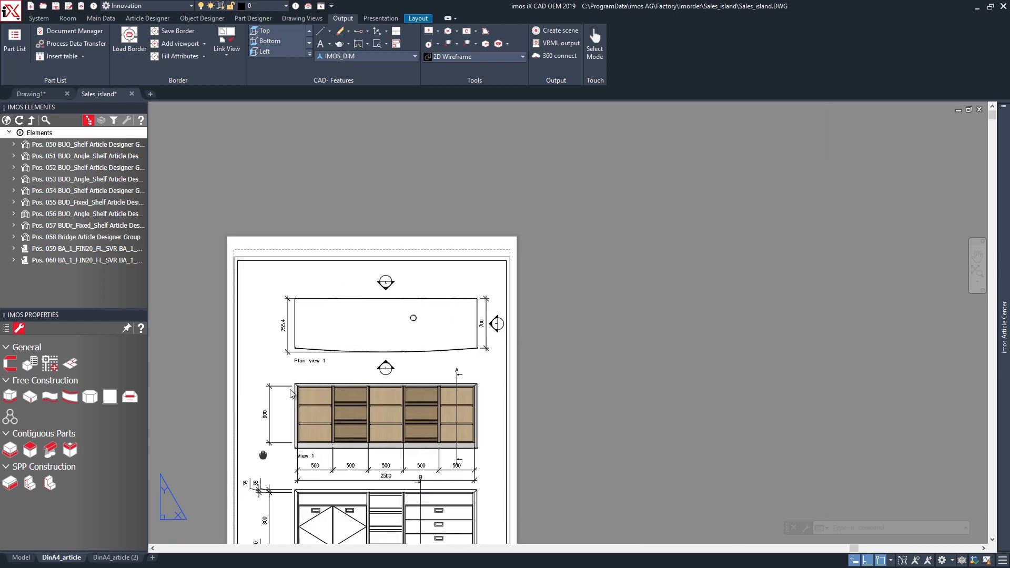
Examine the dimensioned Section A-A and Section B-B on the DinA4_article (2) sheet.
left_click(108, 557)
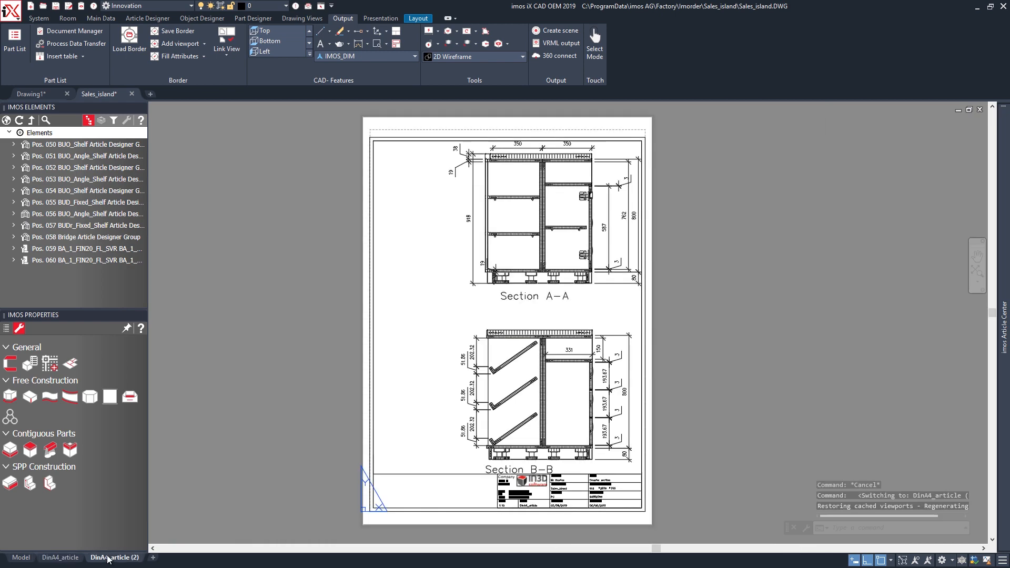
scroll(566, 174, "up", 4)
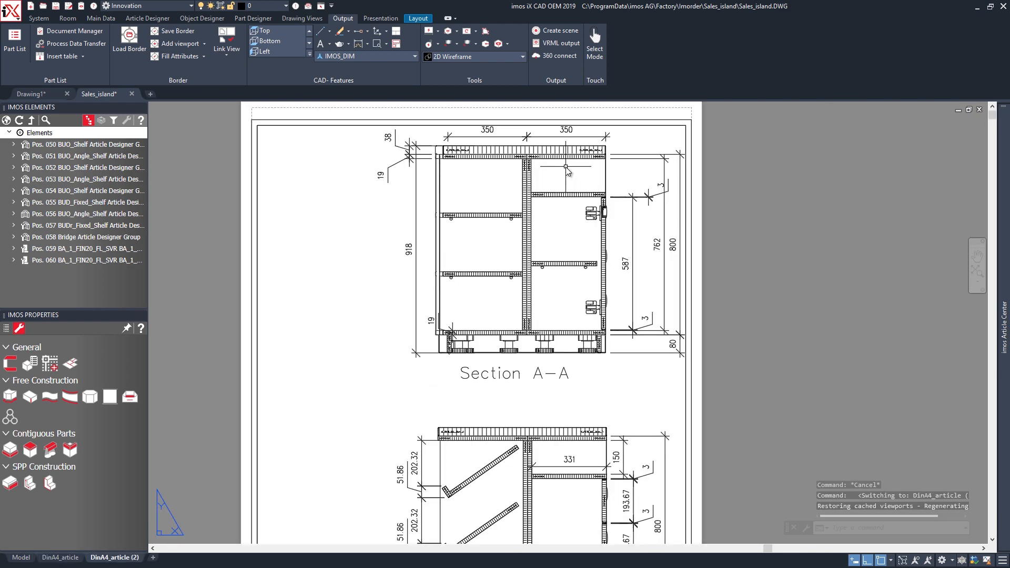
middle_click_drag(570, 265, 577, 123)
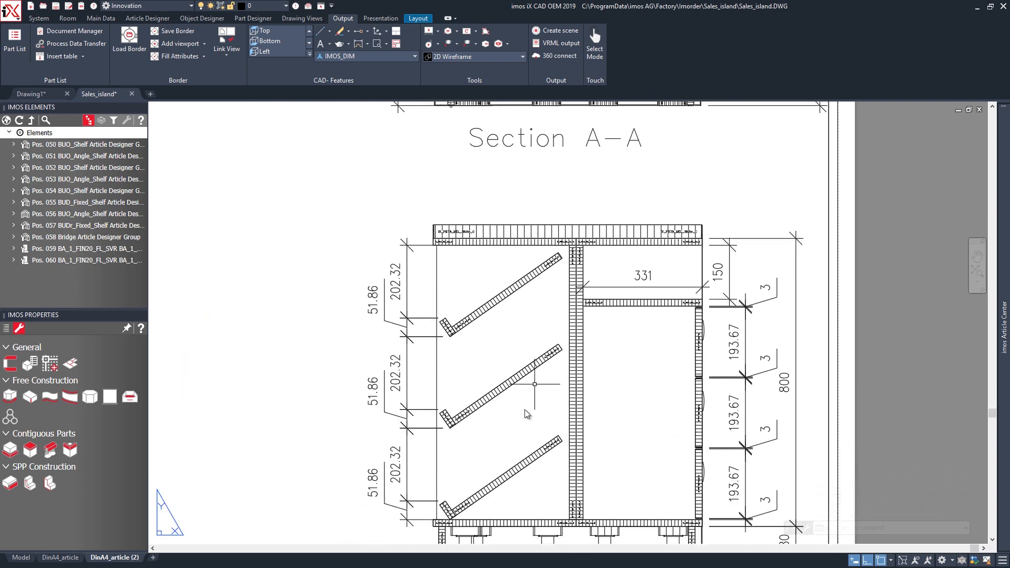
Create article preview images for the complete island in model space using the DM_Article_Preview document set.
middle_click_drag(525, 413, 518, 334)
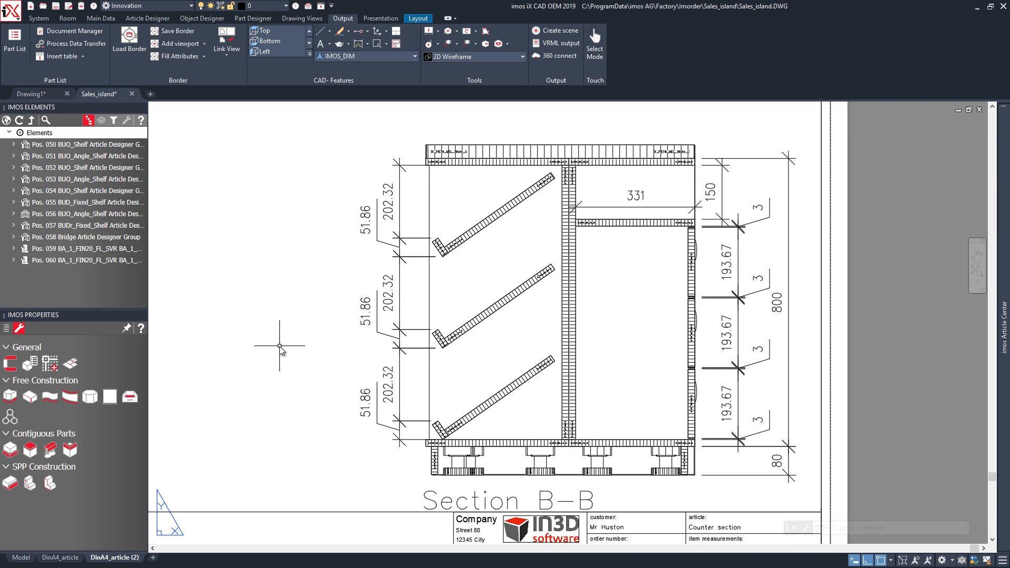
left_click(19, 558)
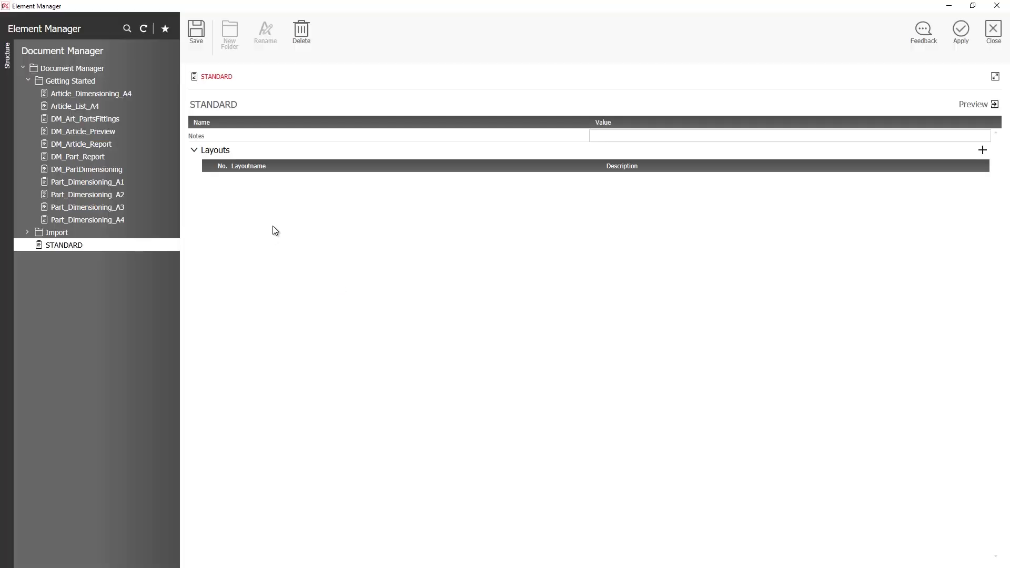
left_click(90, 134)
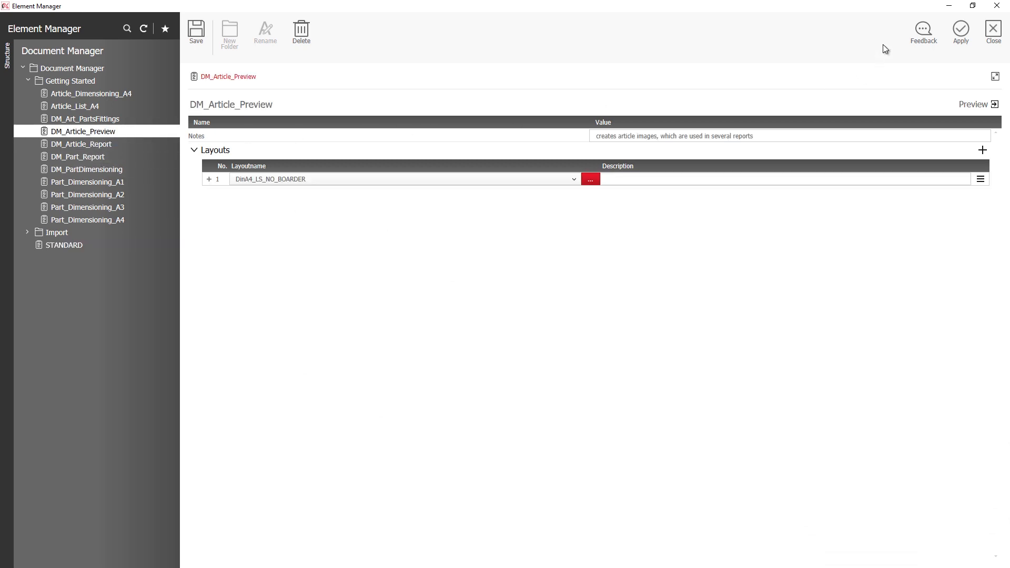
left_click(961, 32)
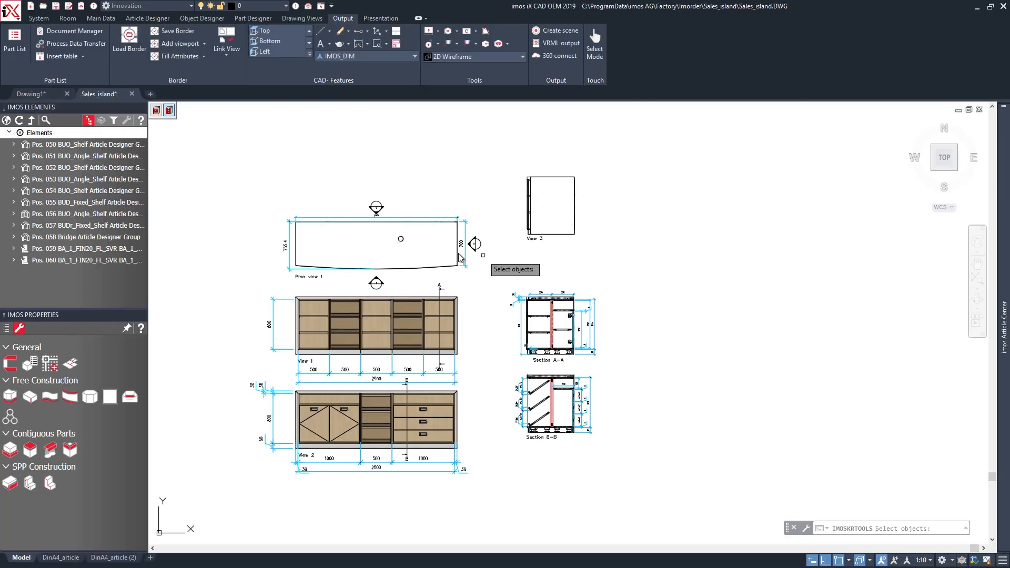
middle_click_drag(381, 222, 380, 354)
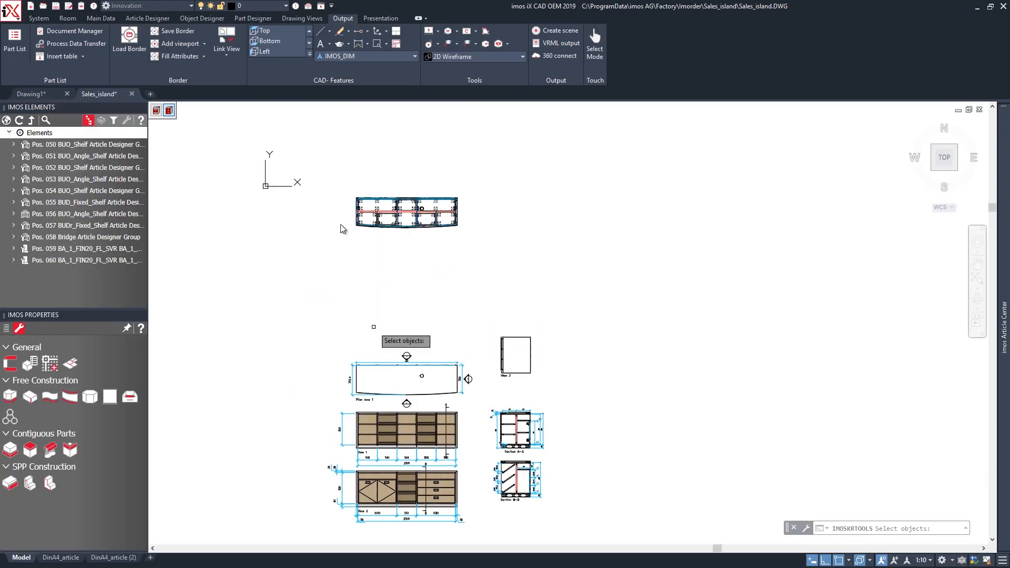
left_click(342, 182)
left_click(490, 253)
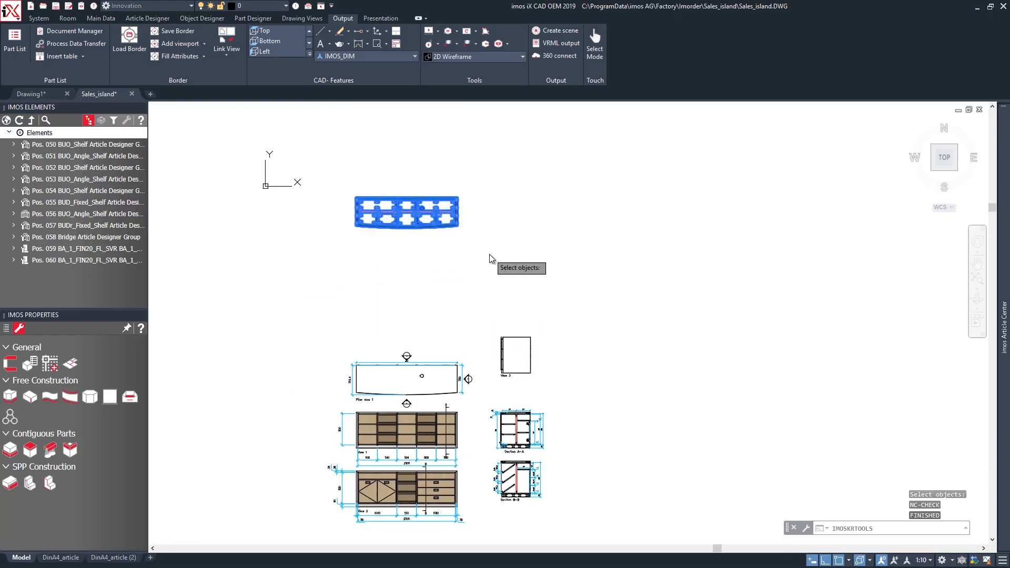
key("Return")
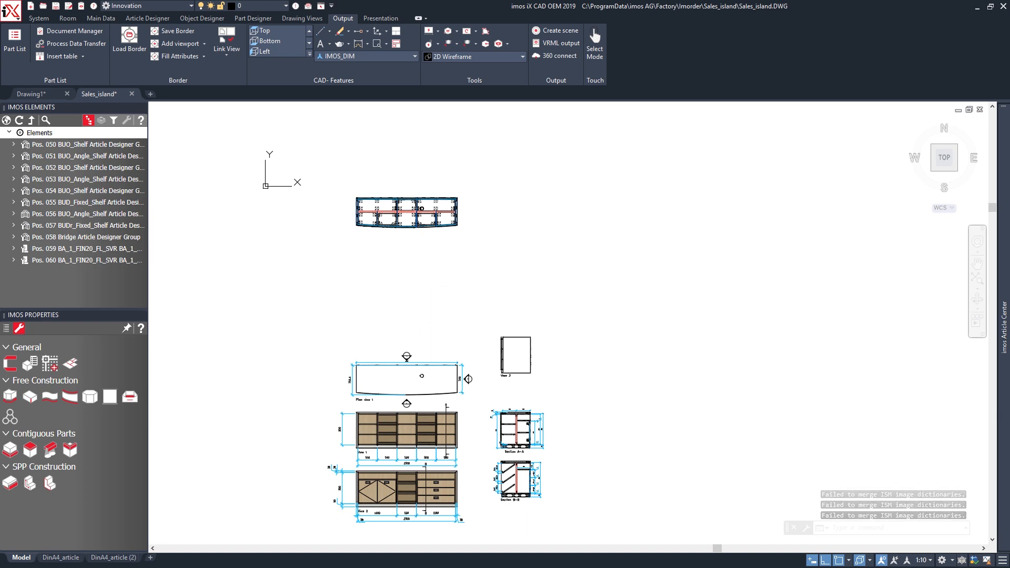
In File Explorer, view the generated PERSP.png in the Sales_island order's 49213_BUO_Angle_Shelf folder.
left_click_drag(0, 102, 427, 138)
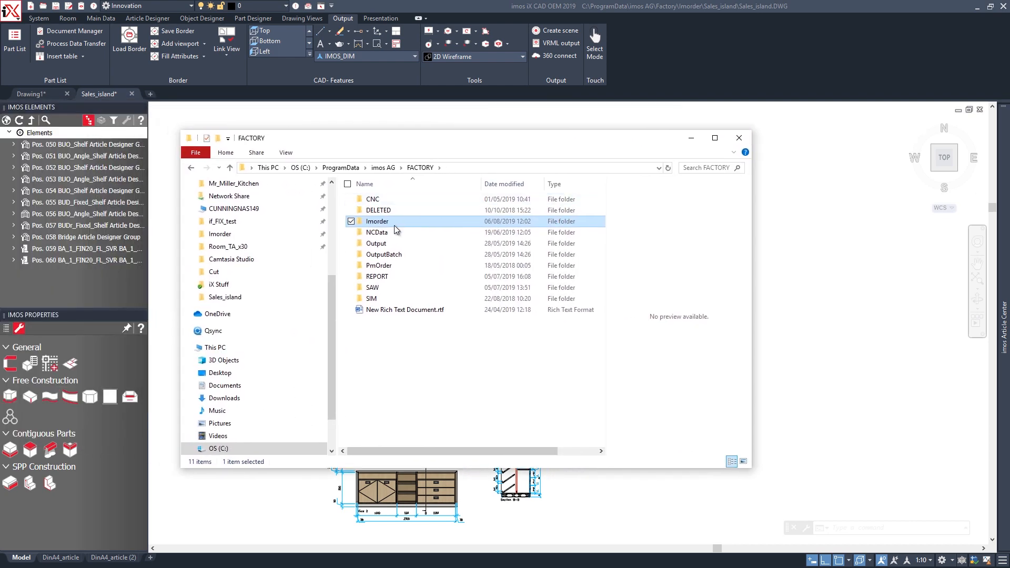
double_click(373, 222)
double_click(380, 288)
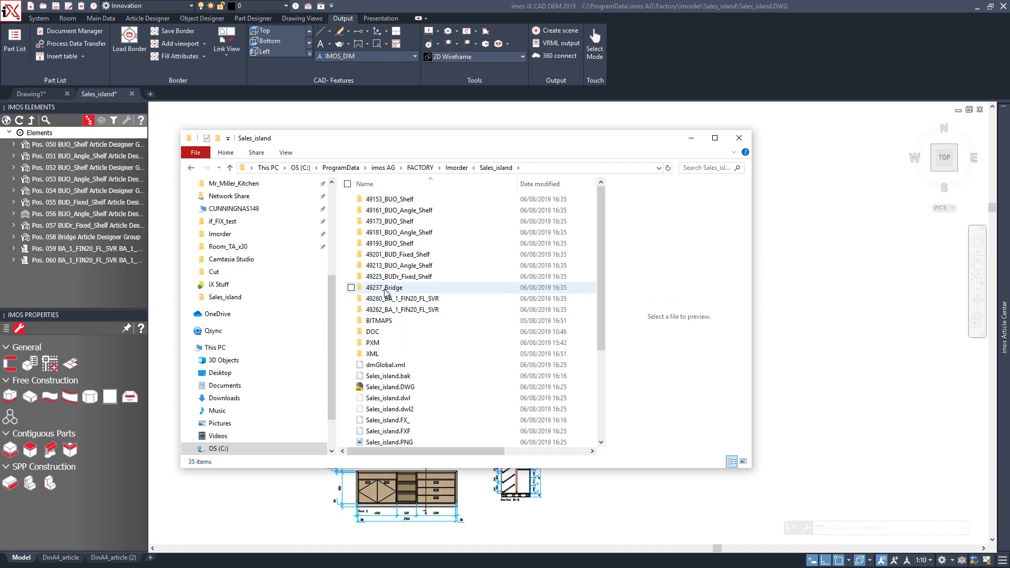
double_click(386, 267)
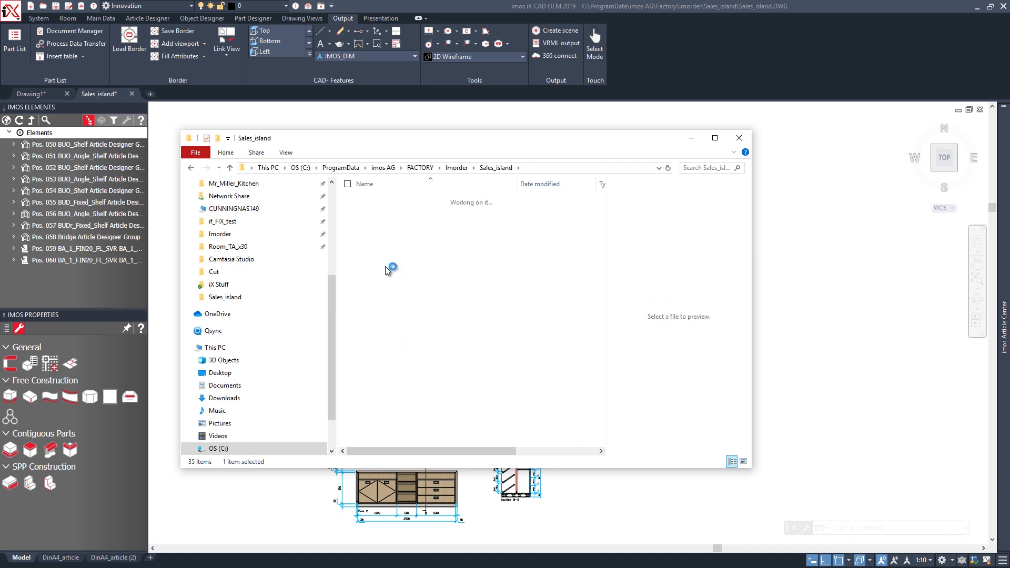
left_click(438, 214)
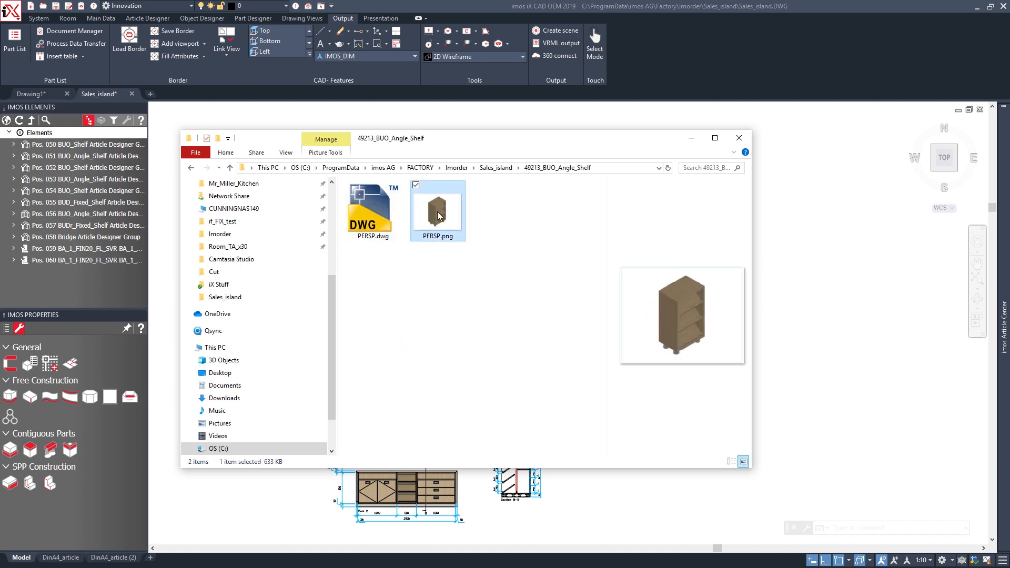
double_click(437, 212)
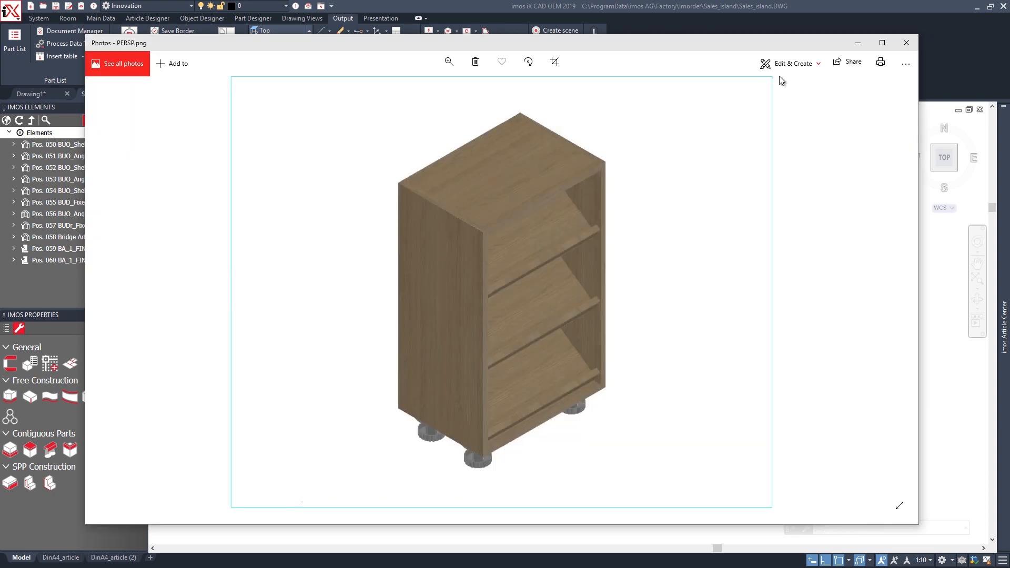
left_click(903, 41)
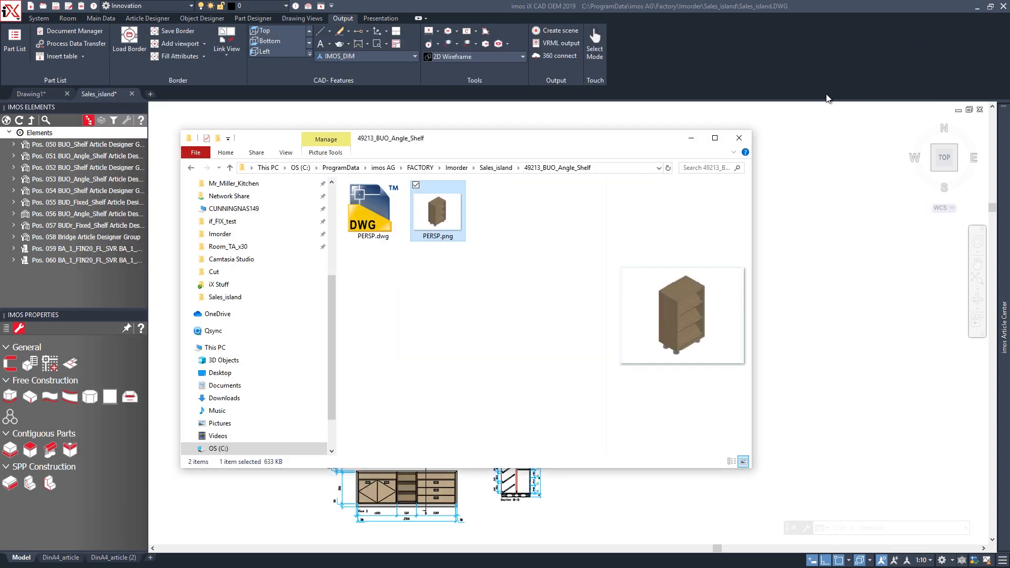
View the generated PERSP.png in the 49201_BUD_Fixed_Shelf folder, then return to the drawing.
left_click(485, 168)
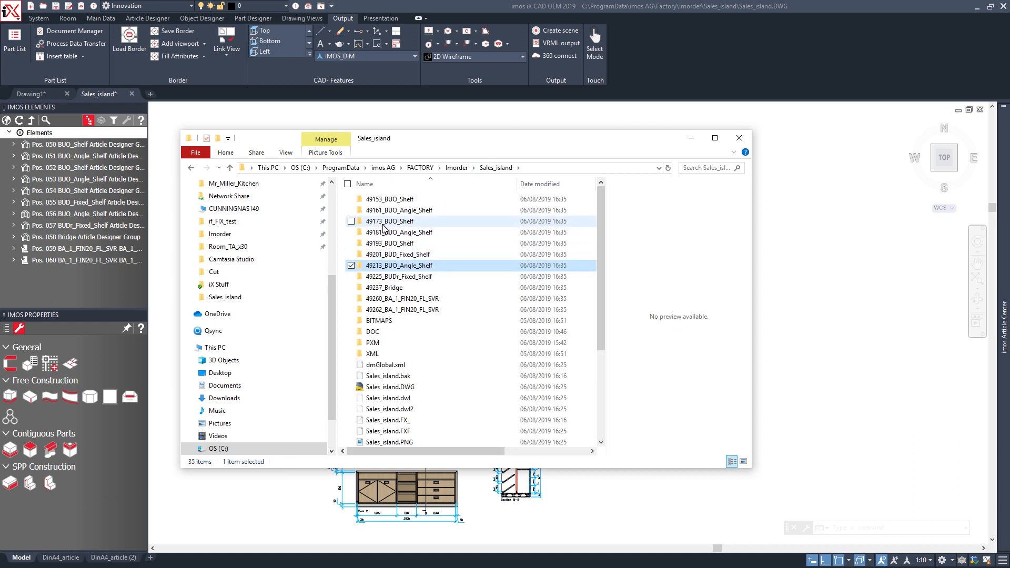
double_click(389, 255)
left_click(432, 222)
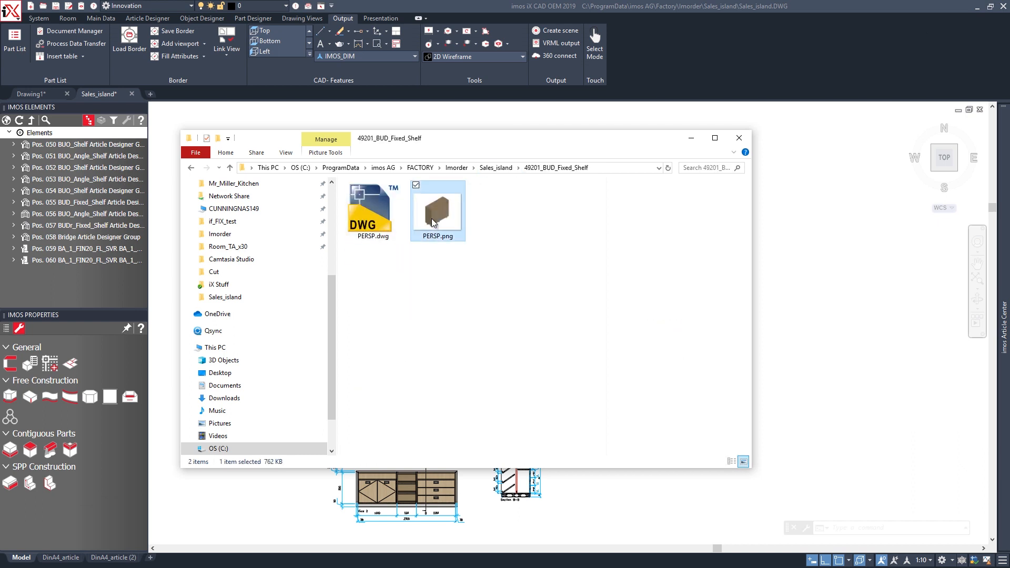
double_click(433, 223)
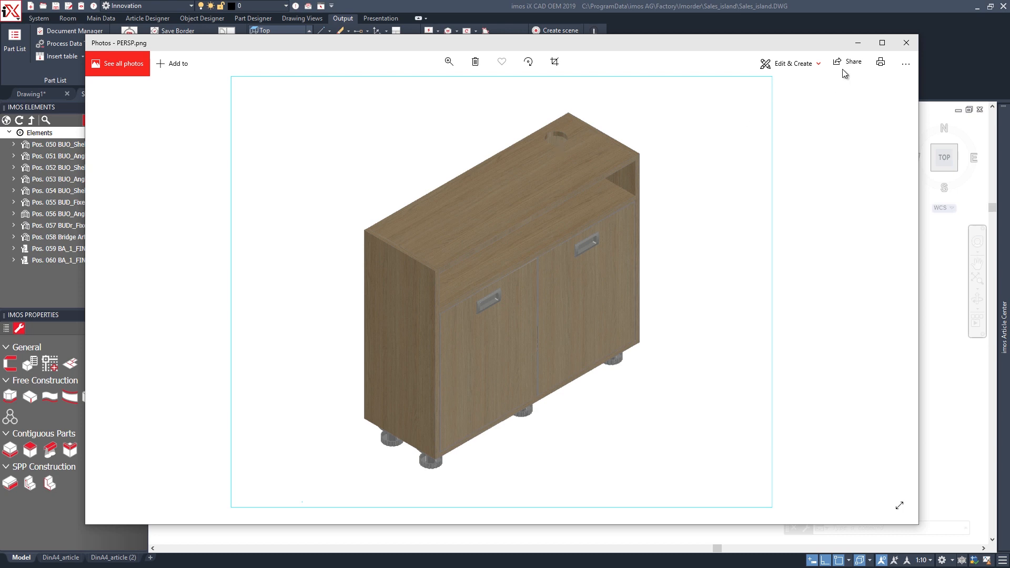
left_click(901, 42)
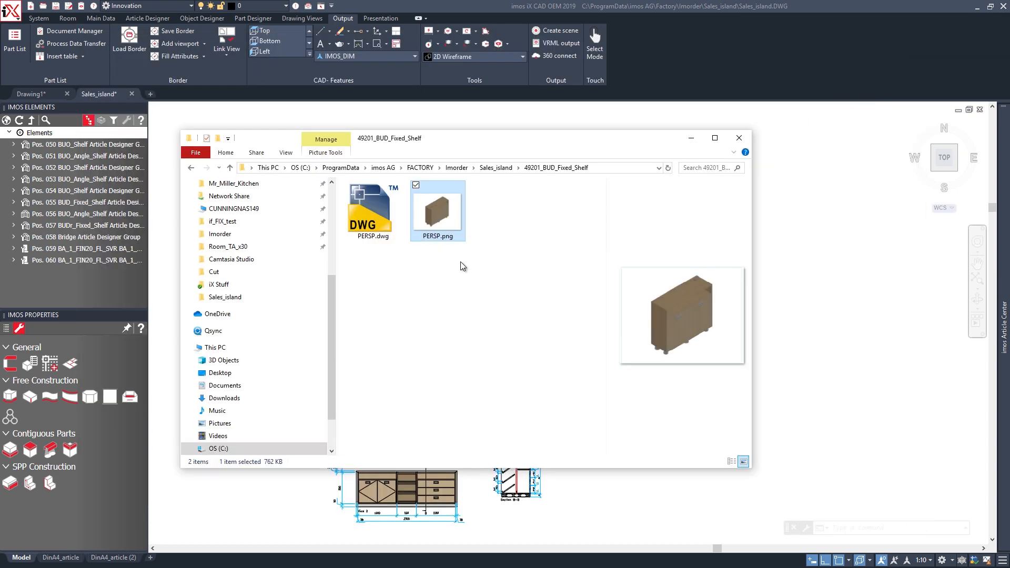
left_click(692, 137)
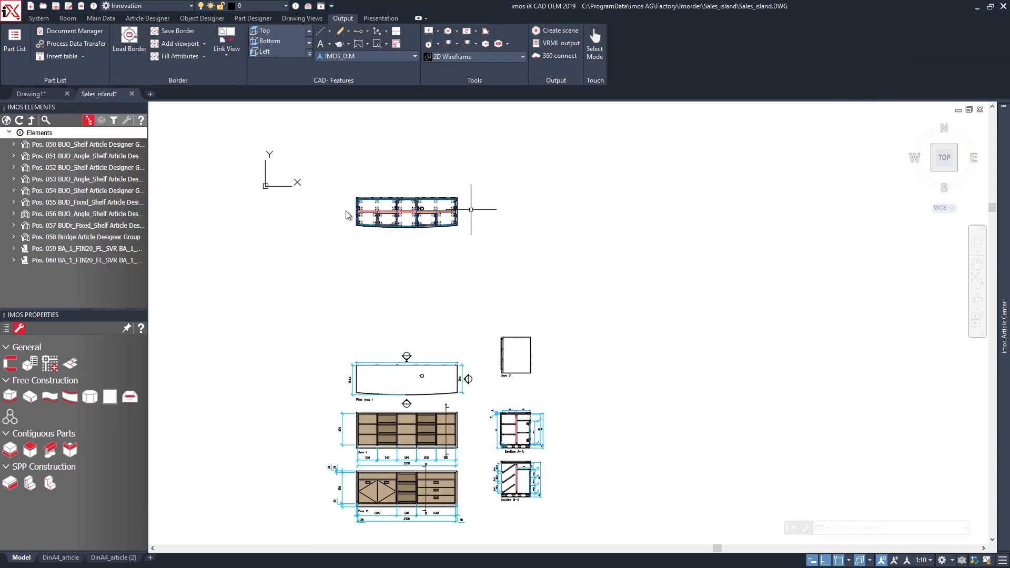
Generate the SF_Label_Article_4x label report for the order and look through its pages.
left_click(12, 36)
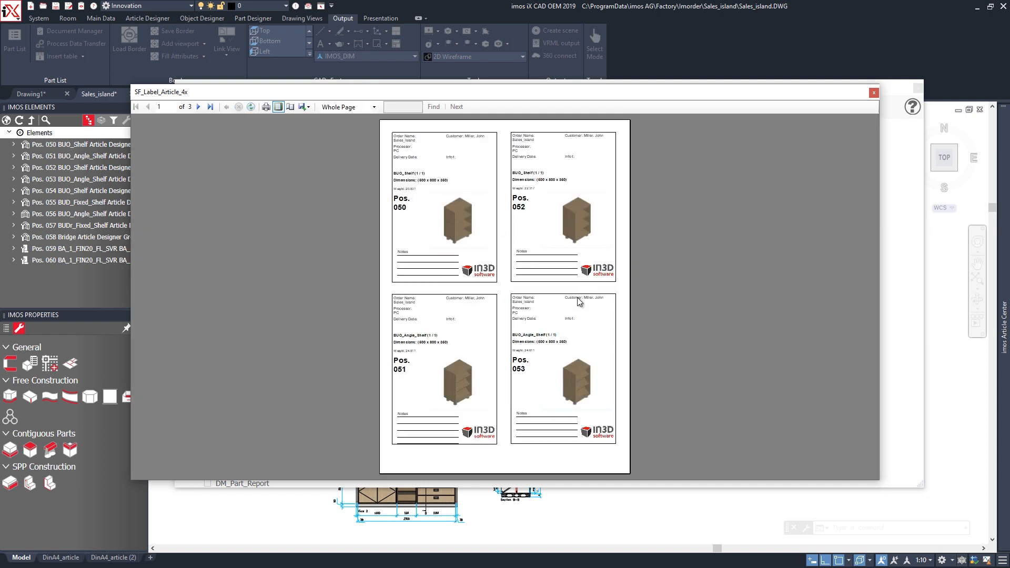
scroll(574, 378, "down", 2)
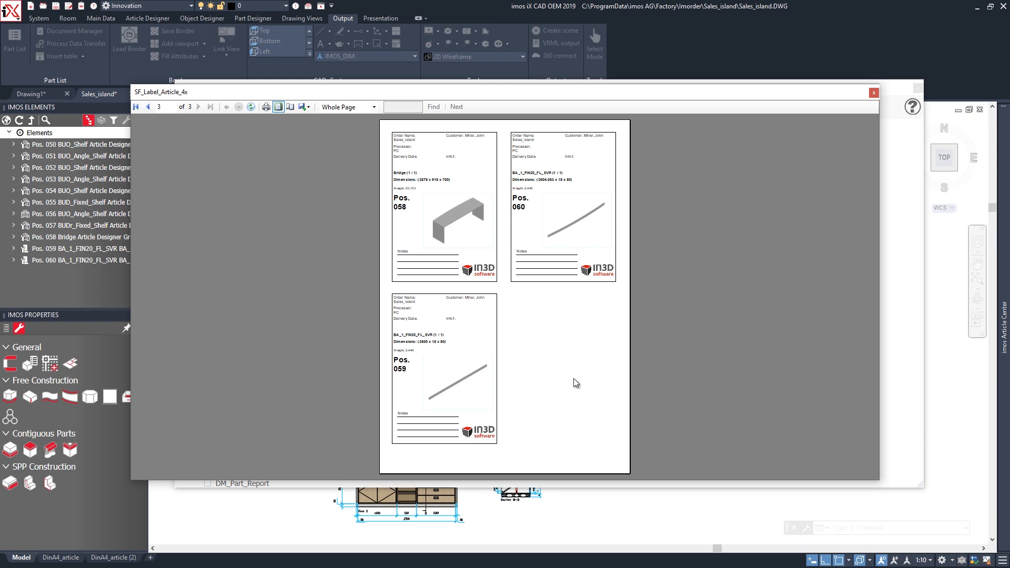
scroll(573, 381, "up", 2)
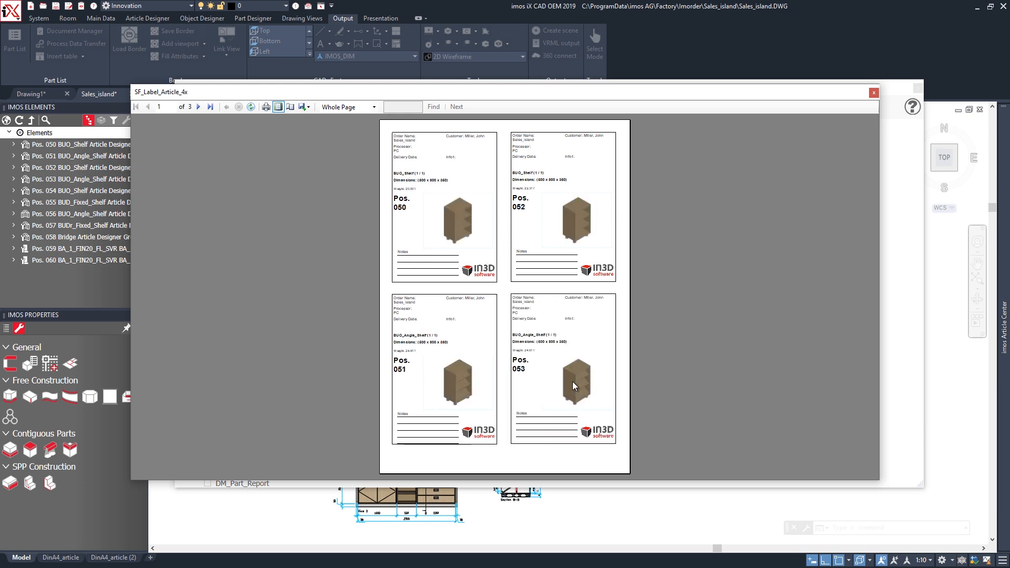
left_click(874, 93)
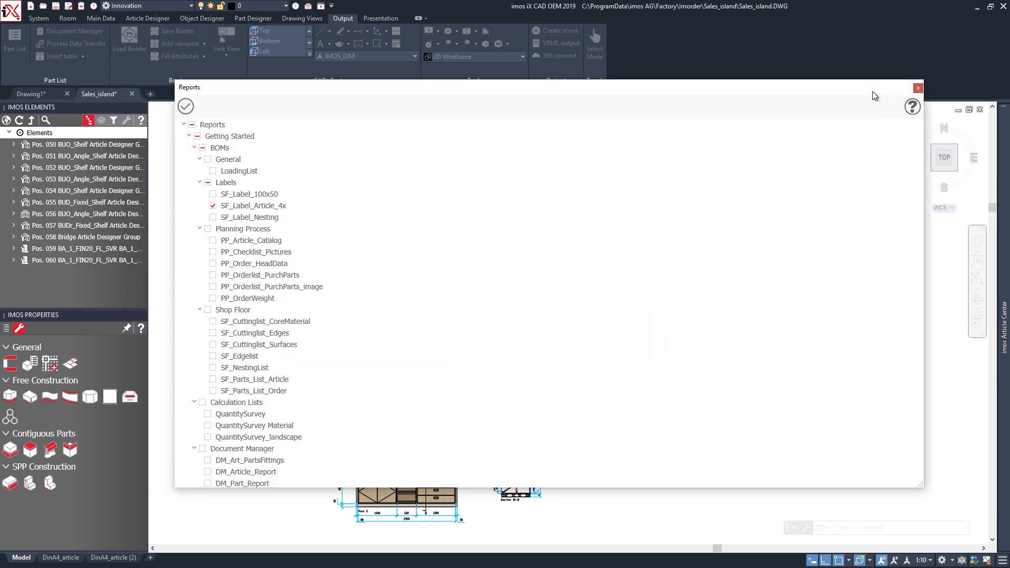
Add the SF_Cuttinglist_CoreMaterial, PP_Orderlist_PurchParts_image and PP_Order_HeadData reports to the selection and generate them.
scroll(366, 269, "down", 2)
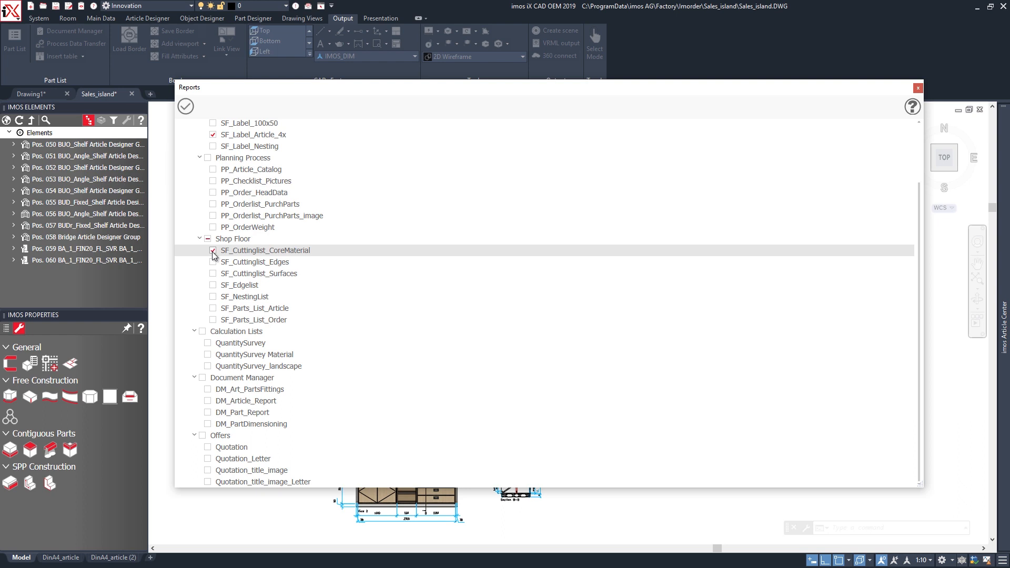
left_click(212, 216)
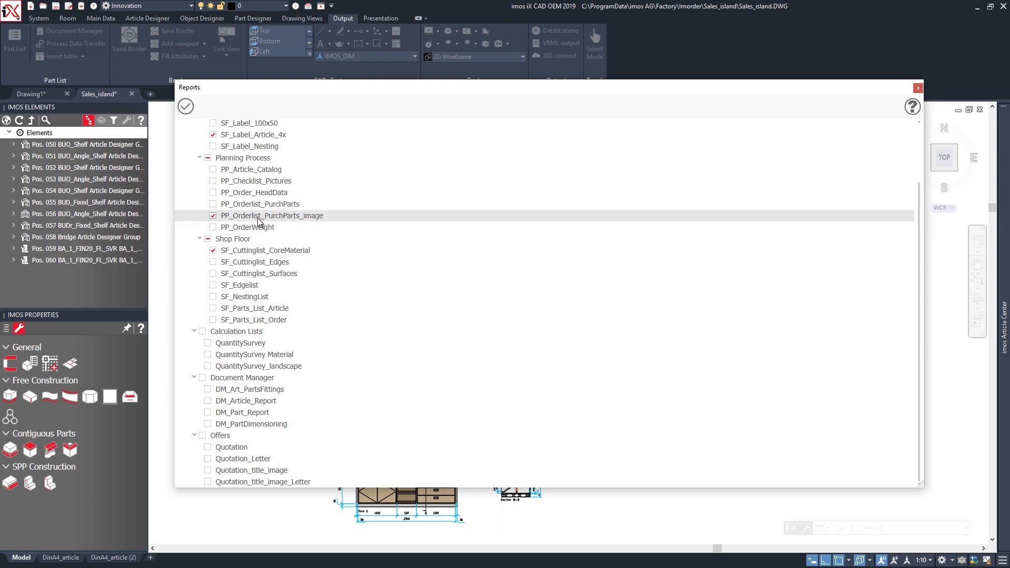
left_click(213, 193)
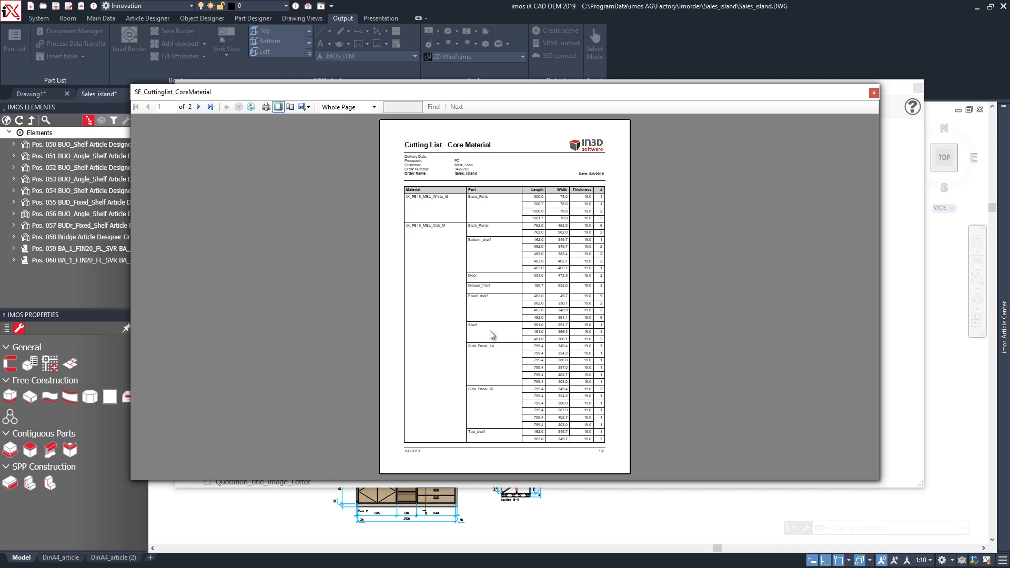
Review the core material cutting list, purchased parts order list, order data and article label reports, then leave the reports.
scroll(490, 331, "down", 2)
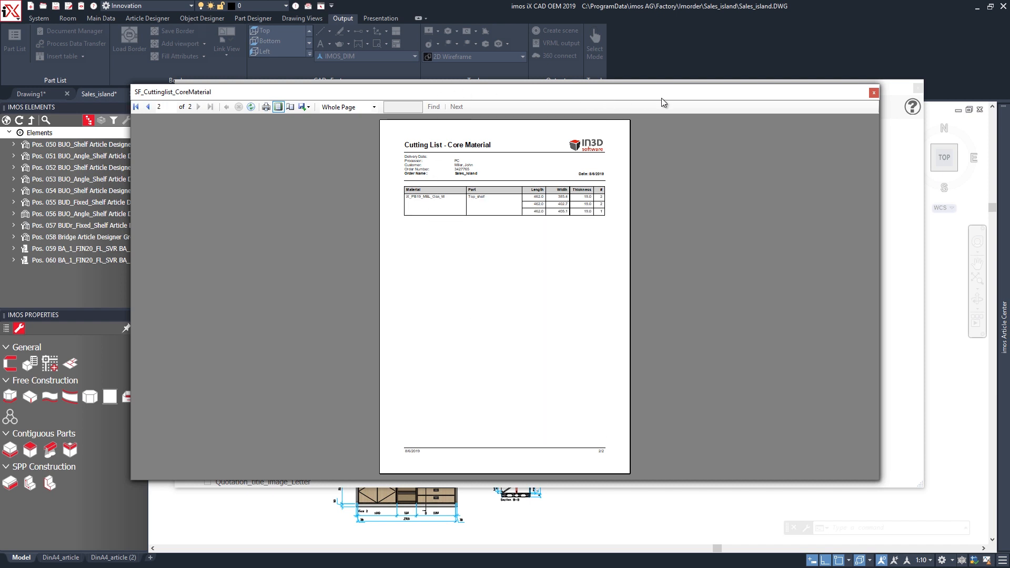
left_click(874, 93)
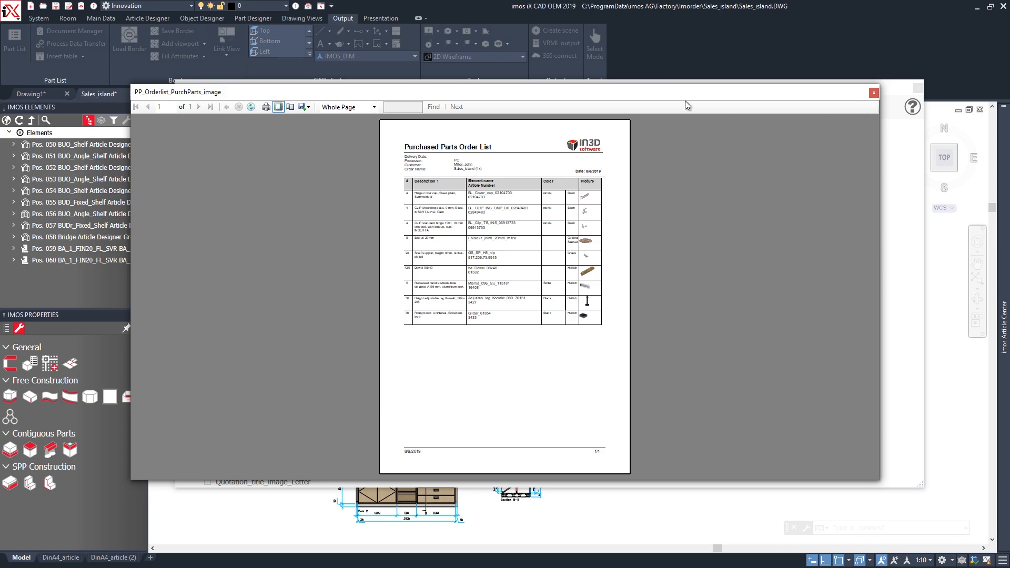
double_click(633, 93)
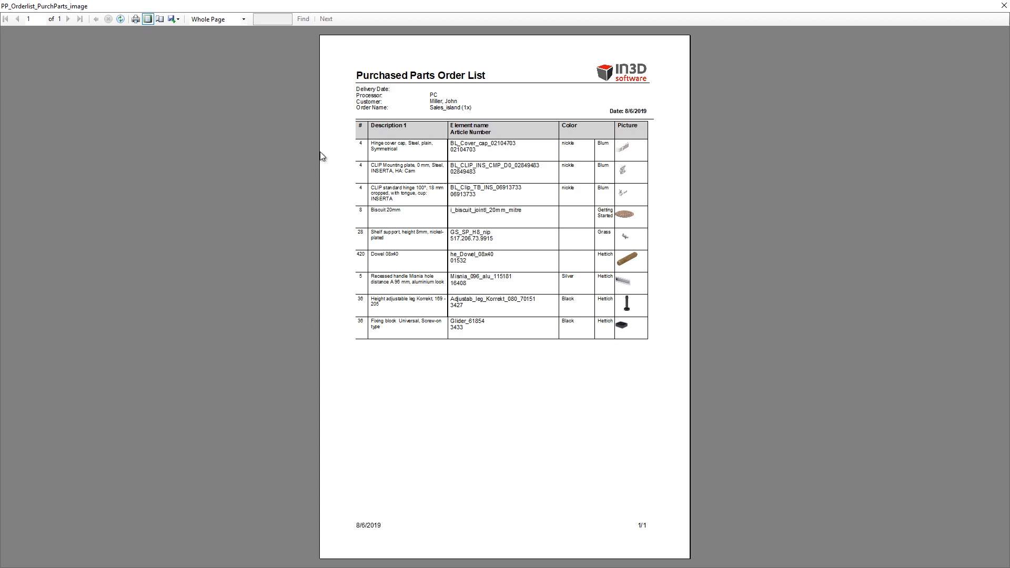
left_click(1004, 5)
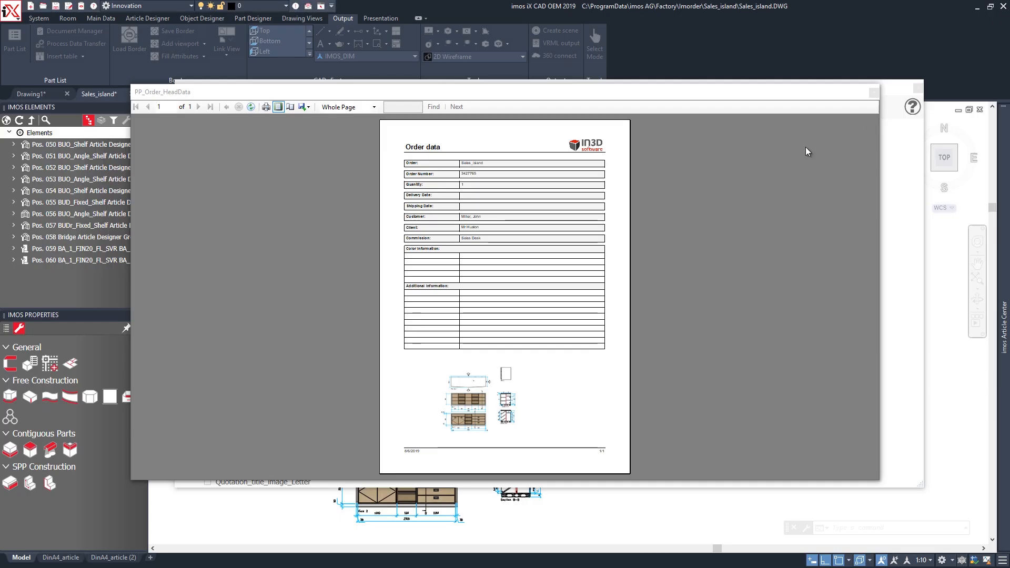
double_click(438, 96)
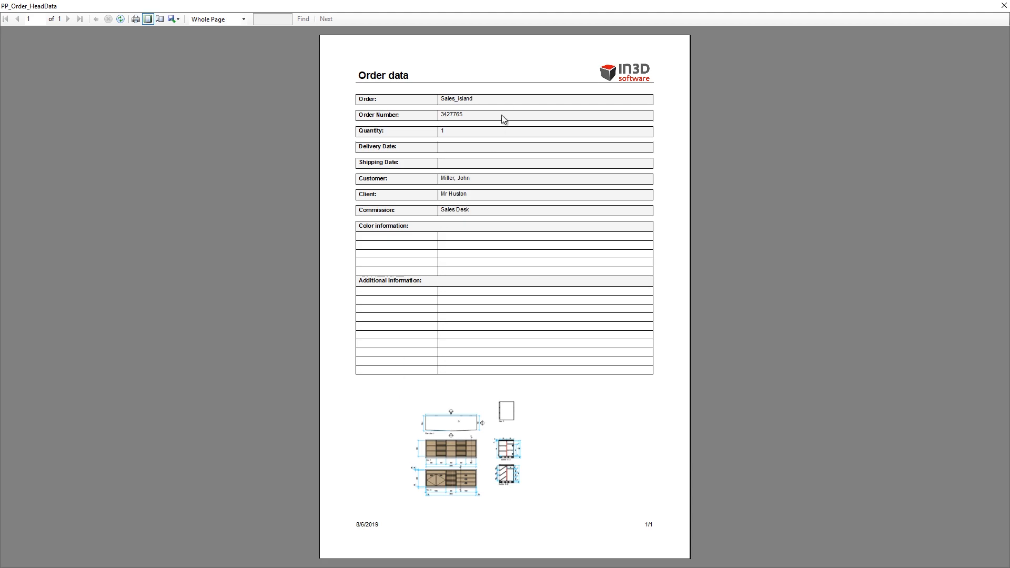
left_click(1005, 6)
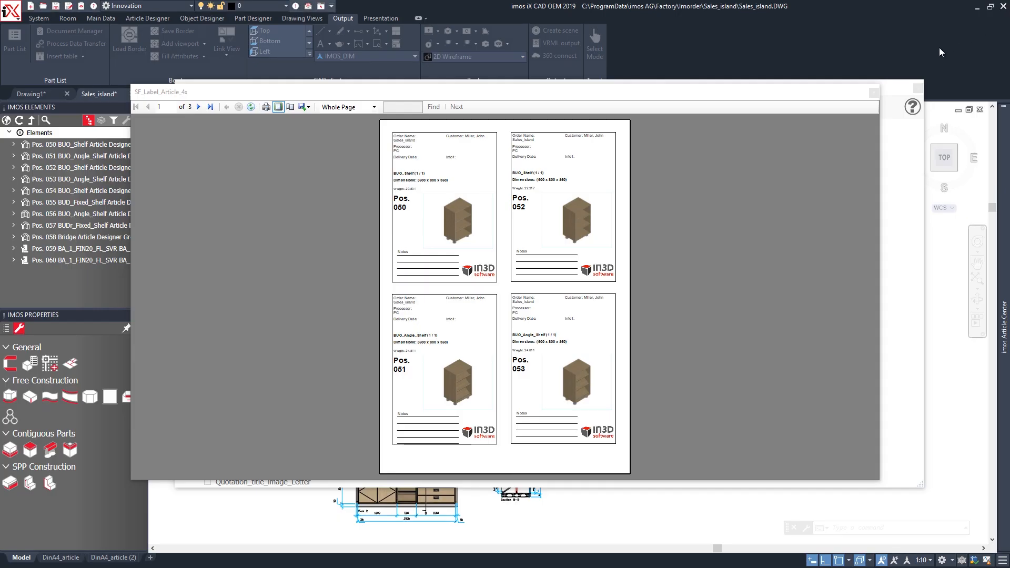
left_click(876, 96)
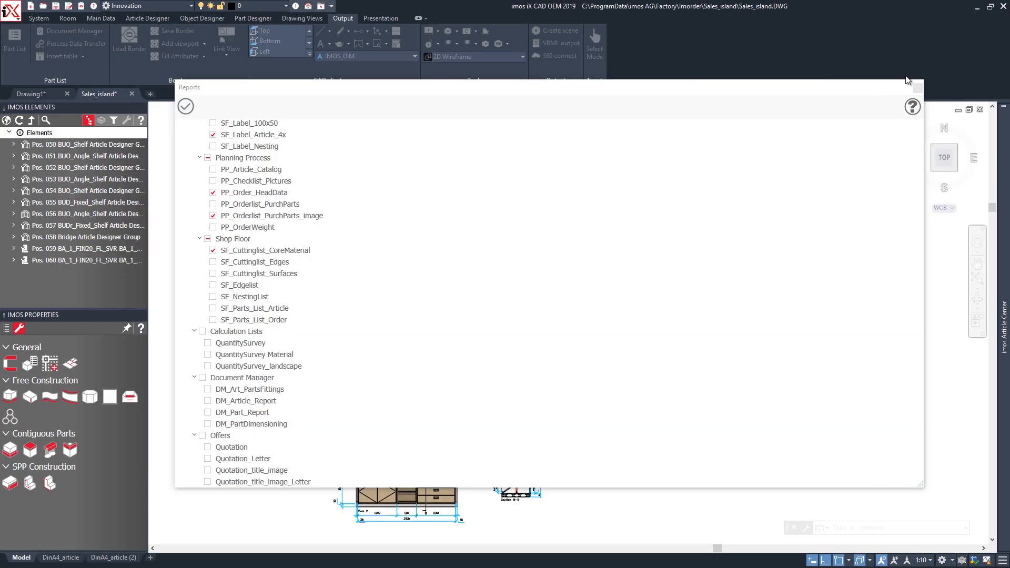
left_click(918, 89)
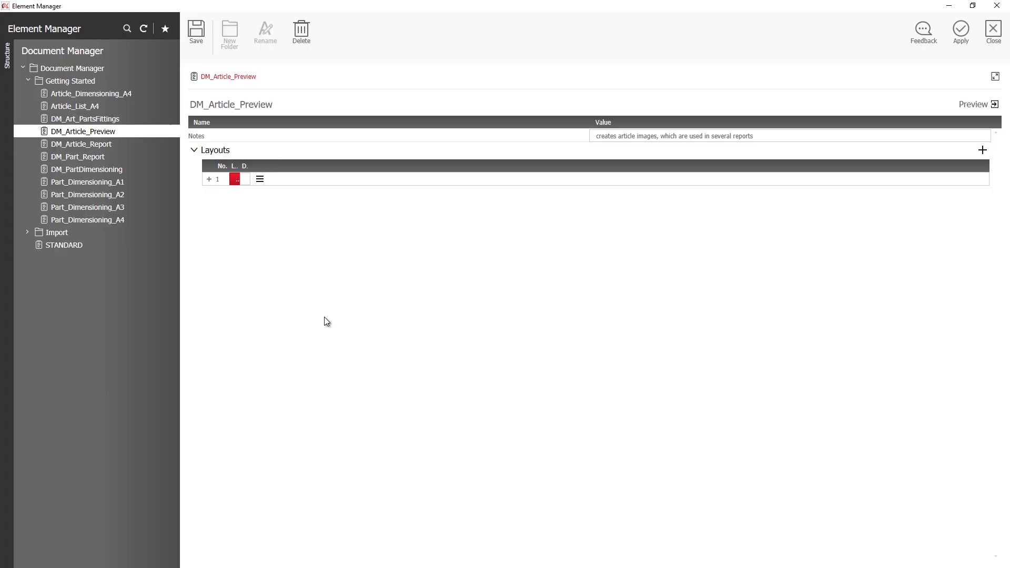
Run the DM_Part_Report document set on the complete island in plan to create its part drawings.
left_click(80, 155)
left_click(953, 41)
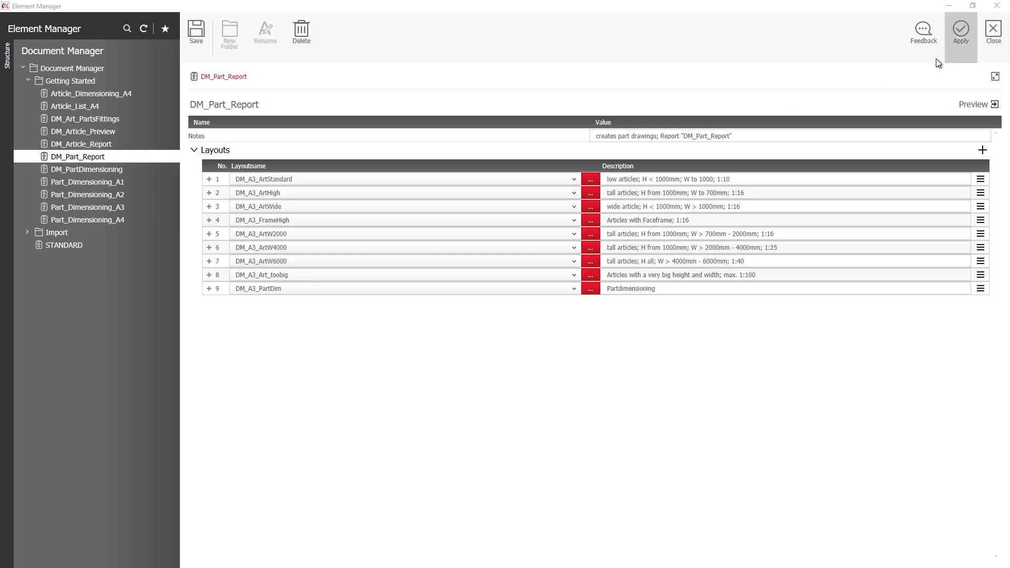
left_click(491, 174)
left_click(348, 262)
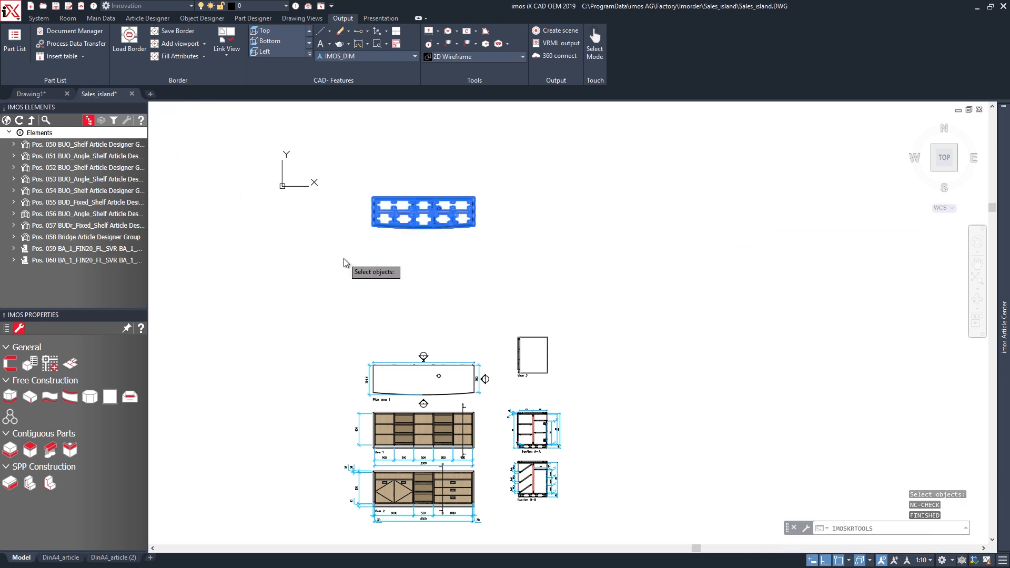
Create the part drawings for the selected island articles and view the PERSP.png preview of 49201_BUD_Fixed_Shelf.
key("Return")
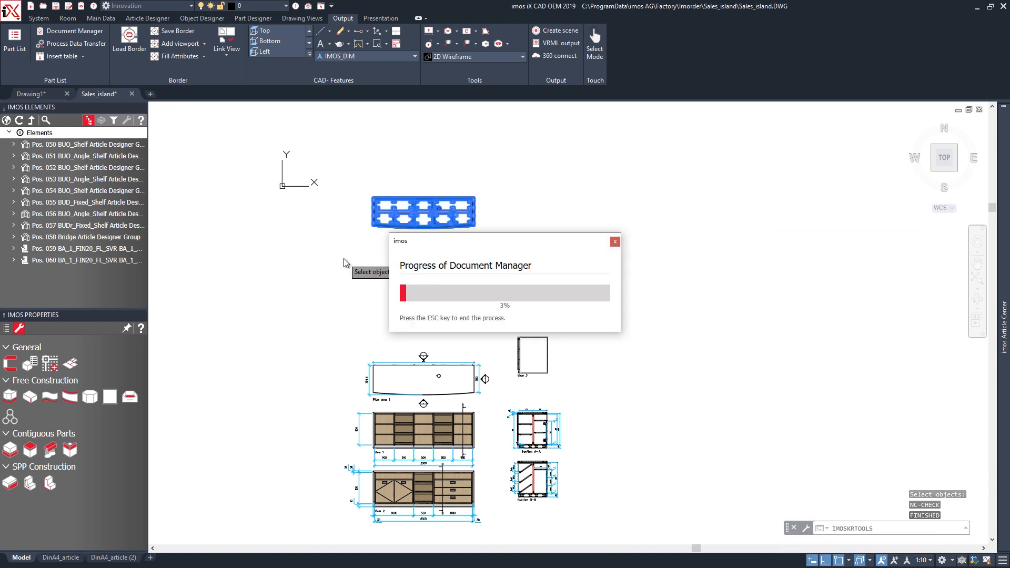
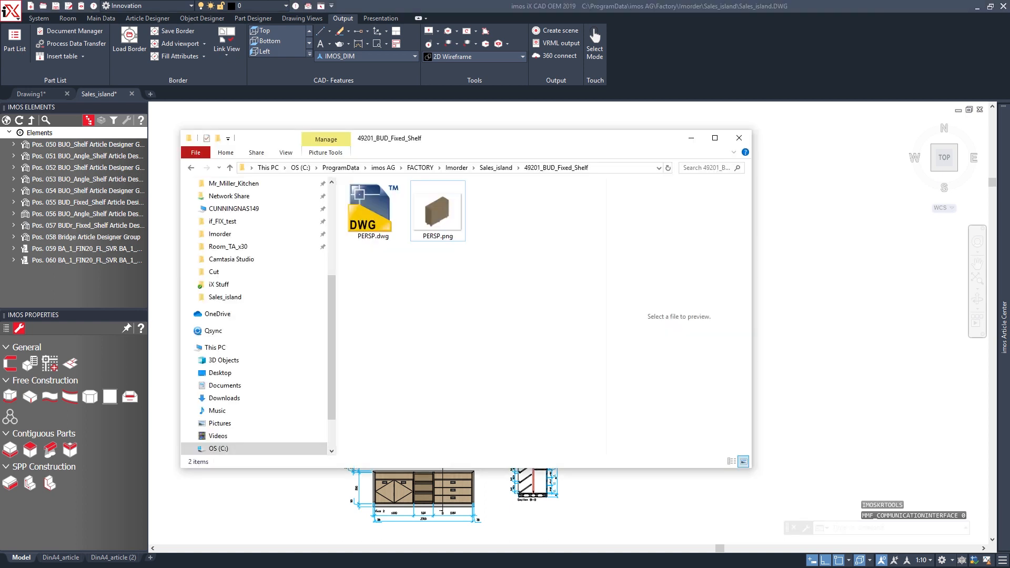
double_click(438, 220)
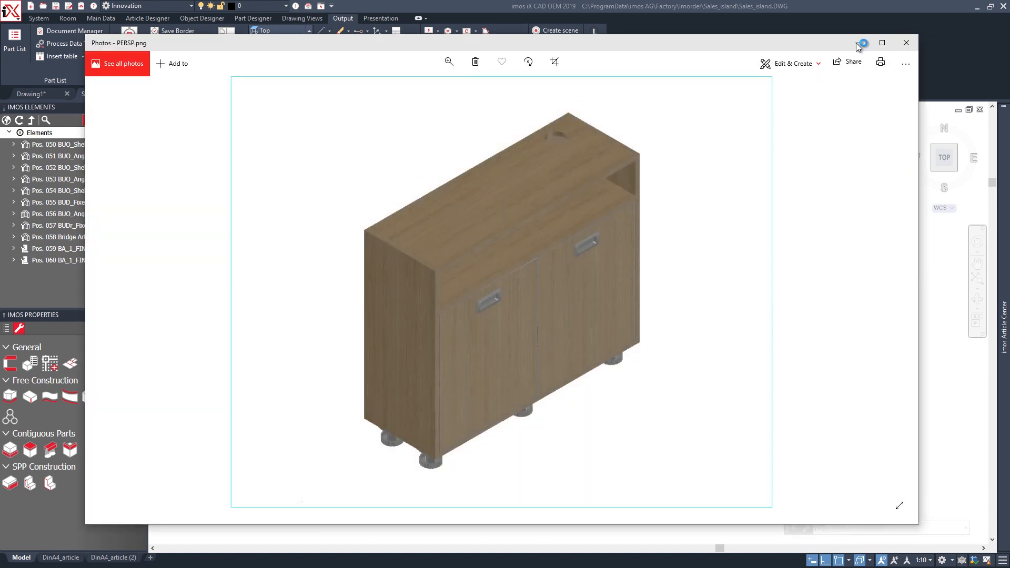
left_click(905, 43)
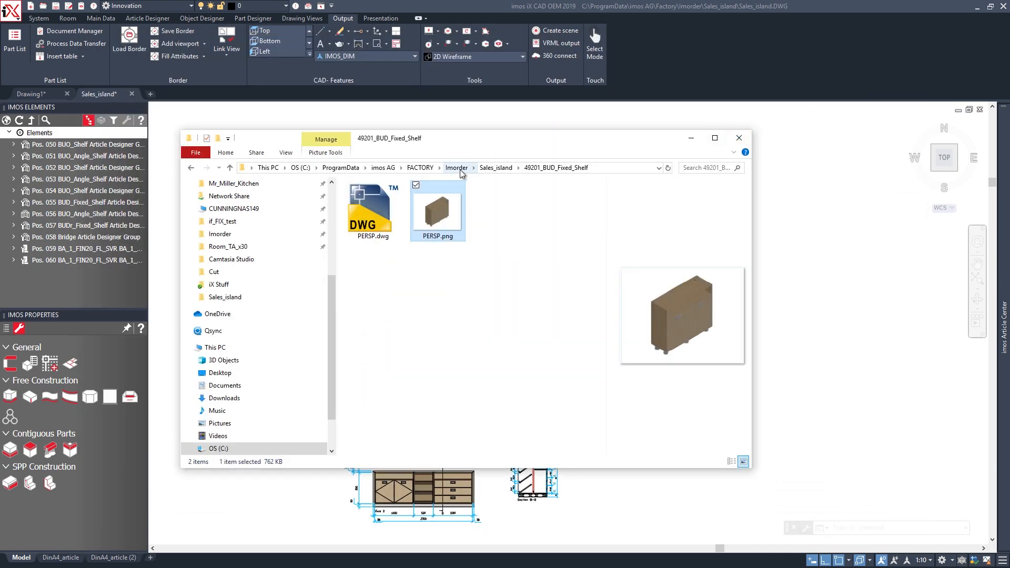
Browse the Sales_island order folder to DOC, Part_Report and the 49181_BUO_Angle_Shelf subfolder.
left_click(496, 169)
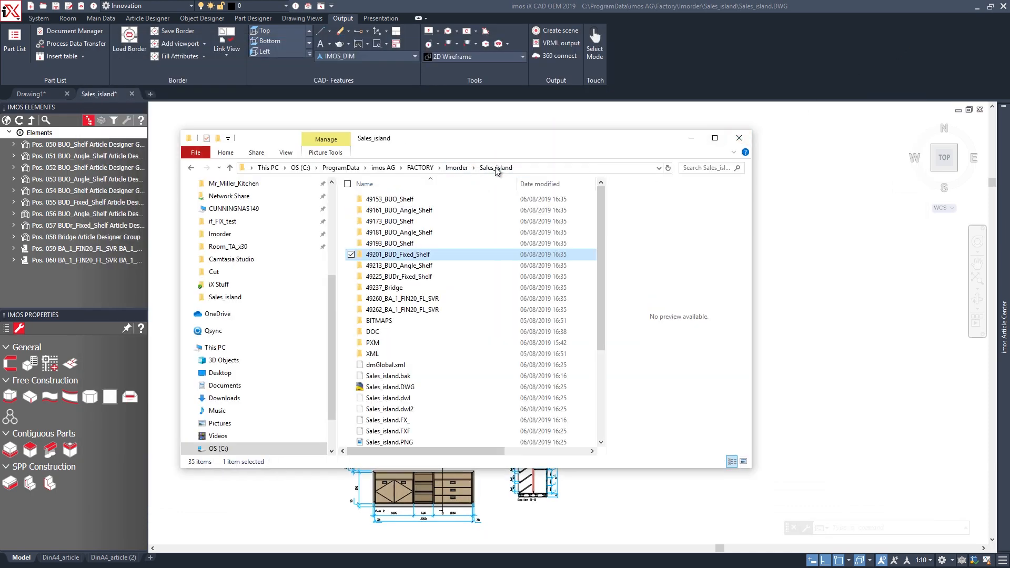
left_click(372, 333)
double_click(373, 332)
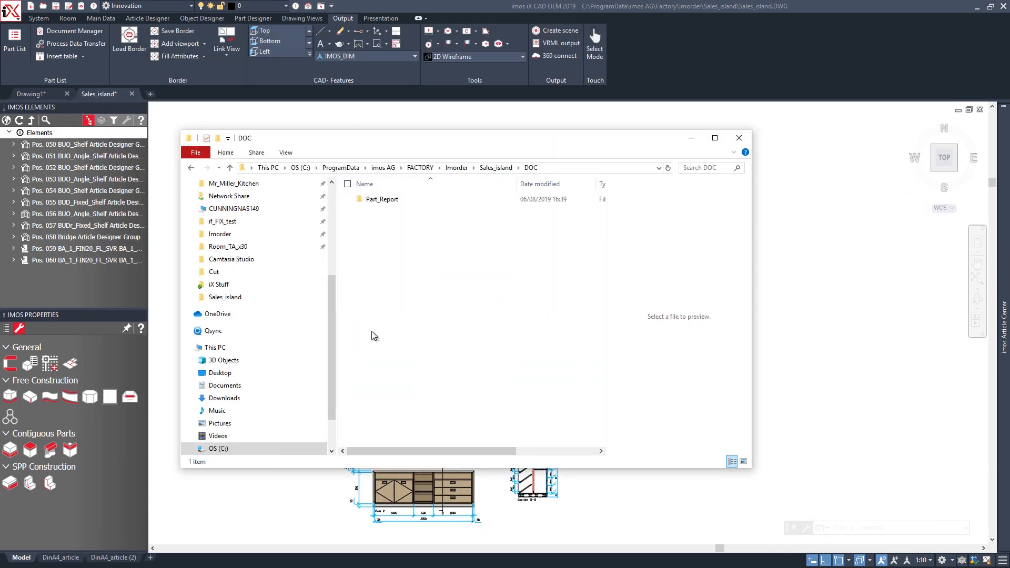
double_click(389, 202)
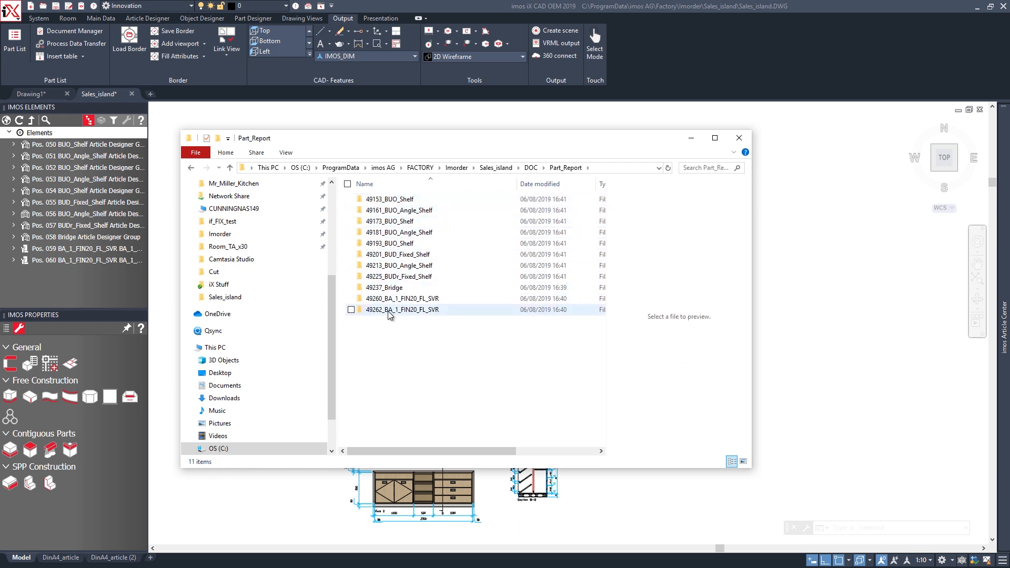
double_click(391, 233)
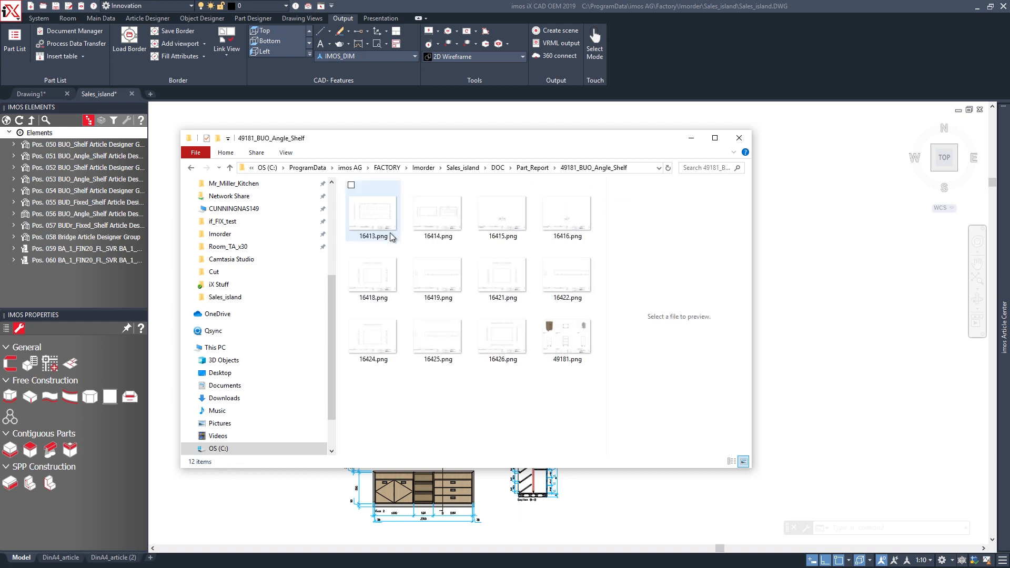
View the article sheet 49181.png and the back panel drawing 16426.png, then return to the island drawing.
double_click(556, 342)
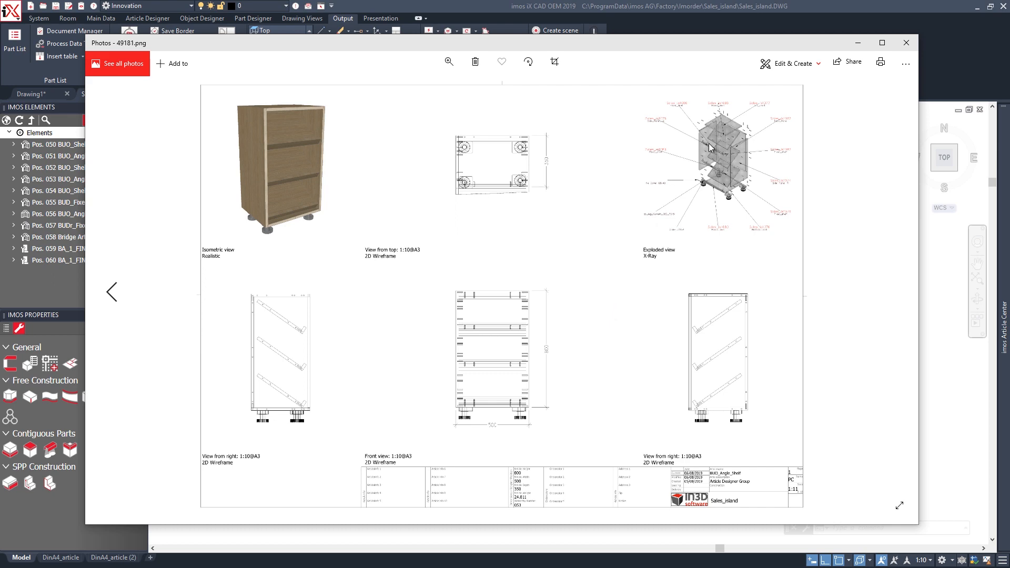
left_click(907, 46)
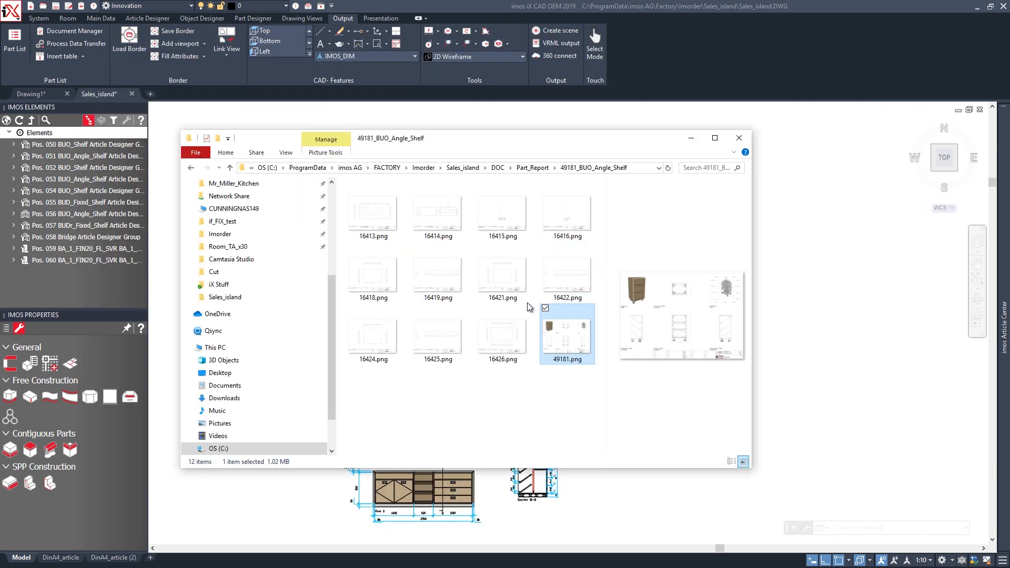
left_click(498, 336)
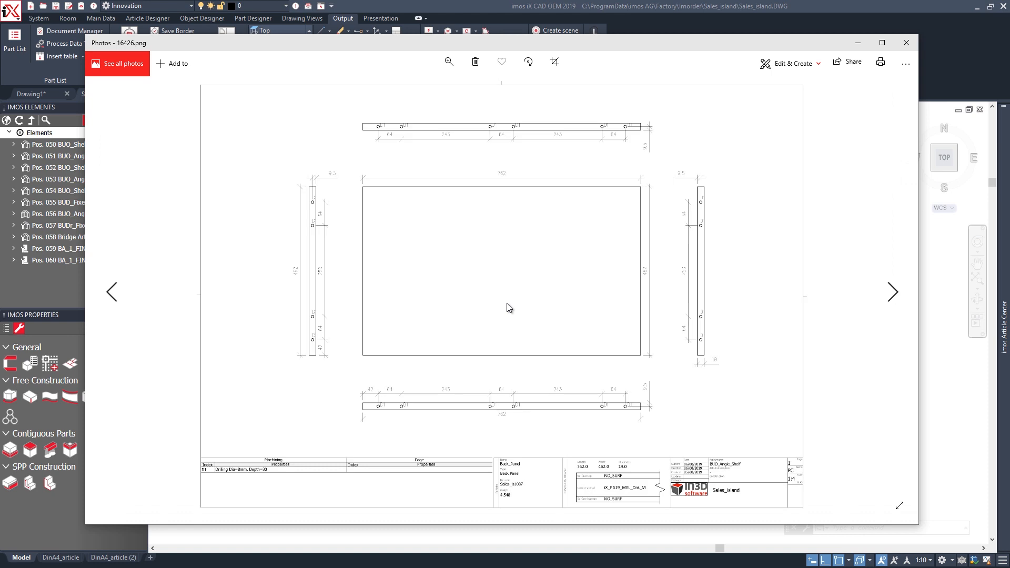
left_click(906, 43)
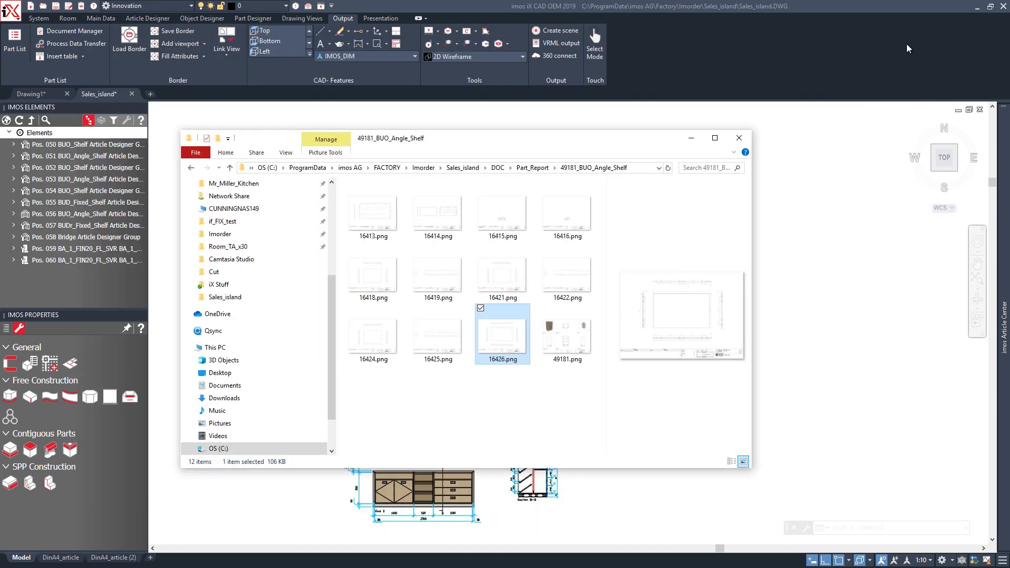
left_click(697, 139)
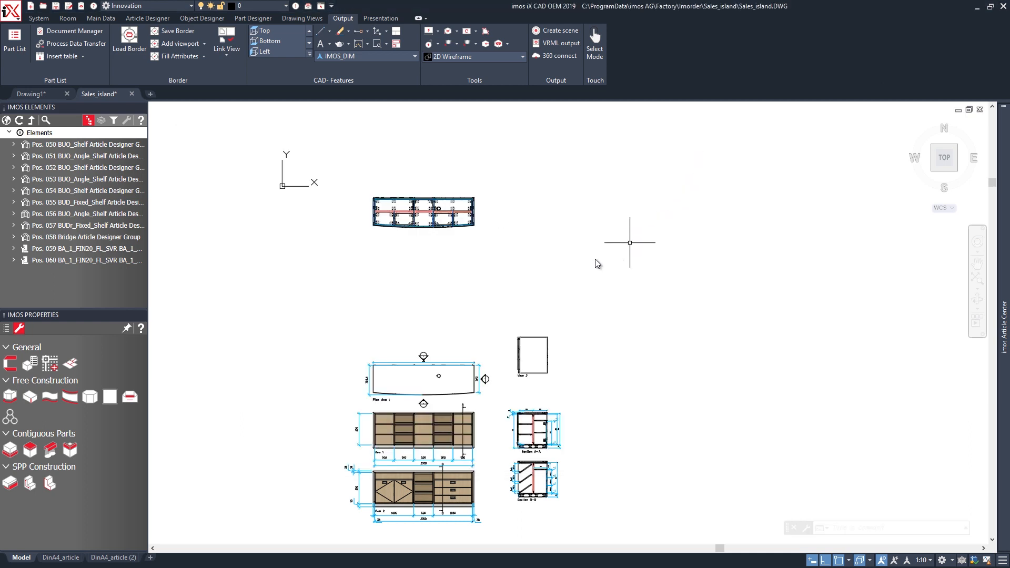
Generate the DM_Part_Report for the order and enlarge its report window to full screen.
left_click(20, 42)
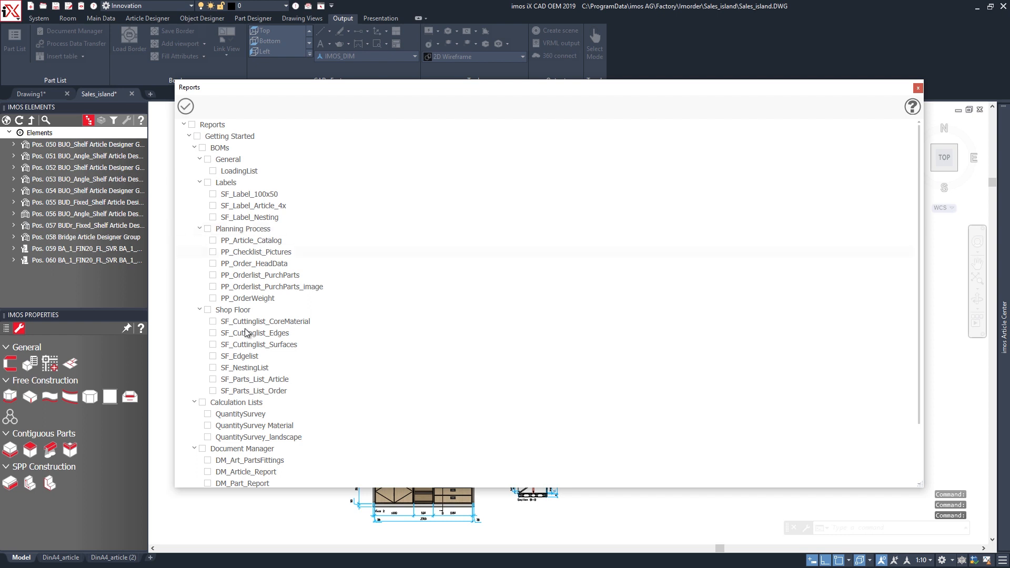
left_click(208, 484)
left_click(185, 107)
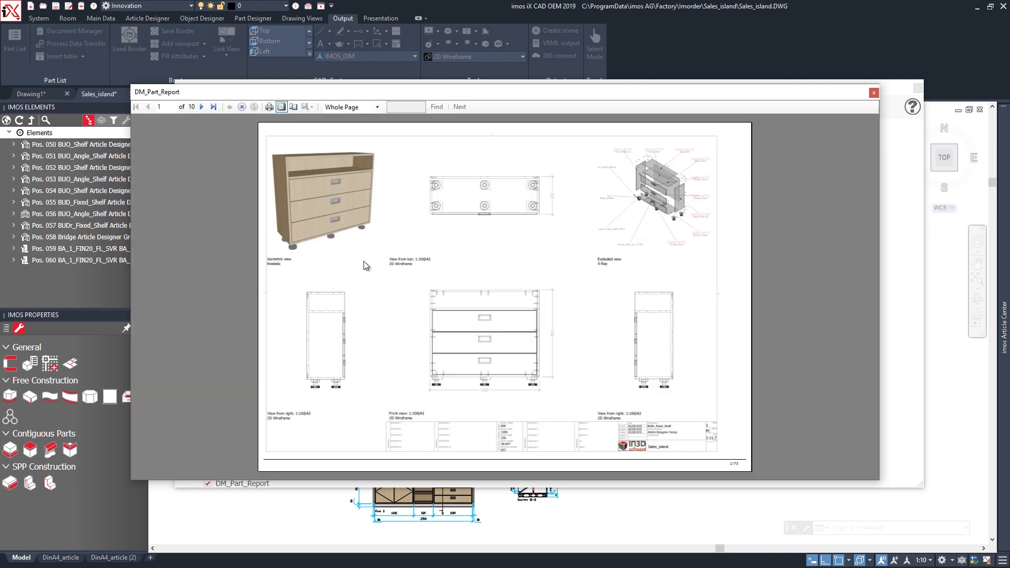
double_click(318, 92)
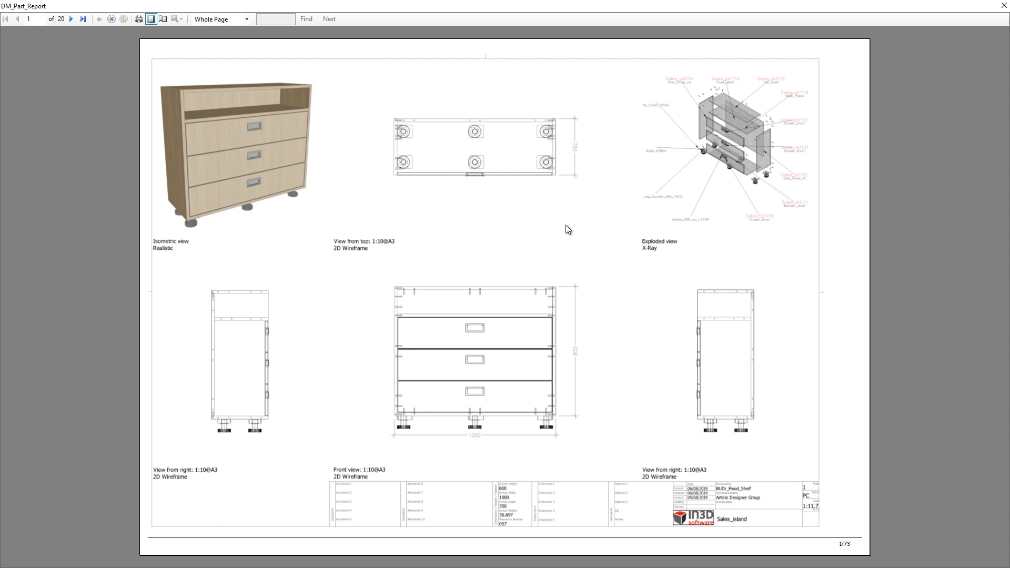
Page through the part report's article sheets and panel drawings up to page 11, then leave the reports.
scroll(539, 222, "down", 2)
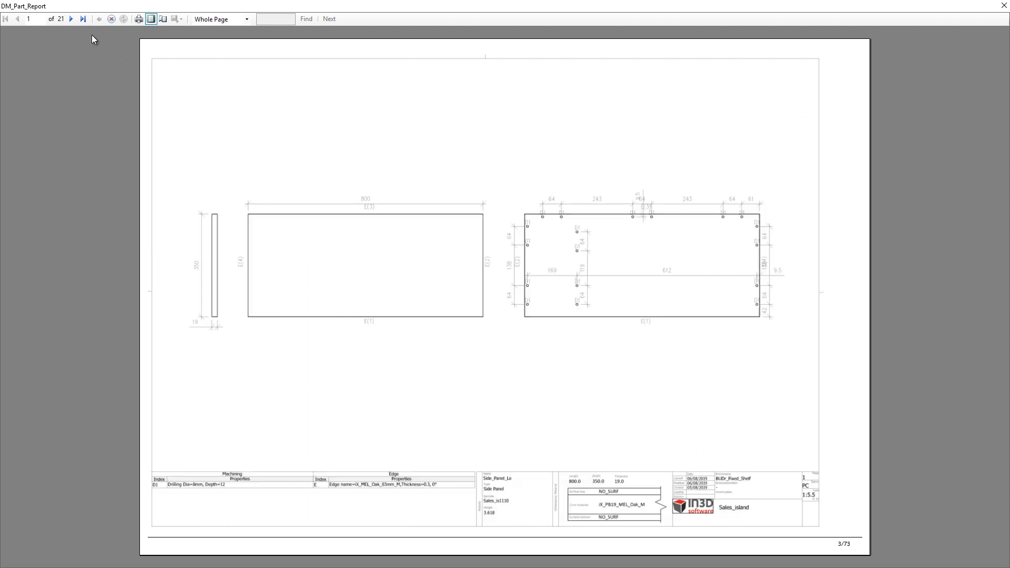
left_click(72, 22)
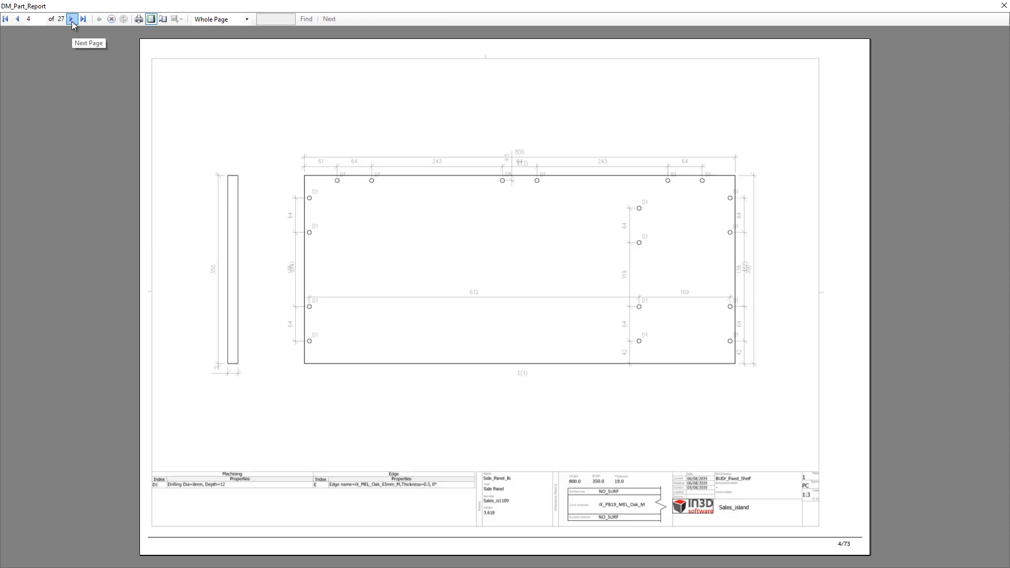
left_click(72, 22)
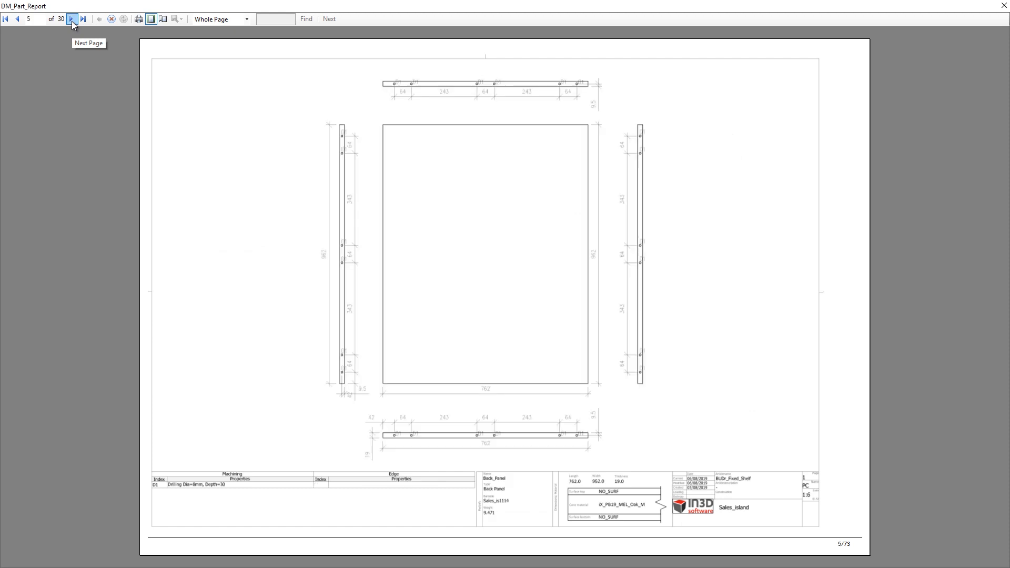
left_click(72, 22)
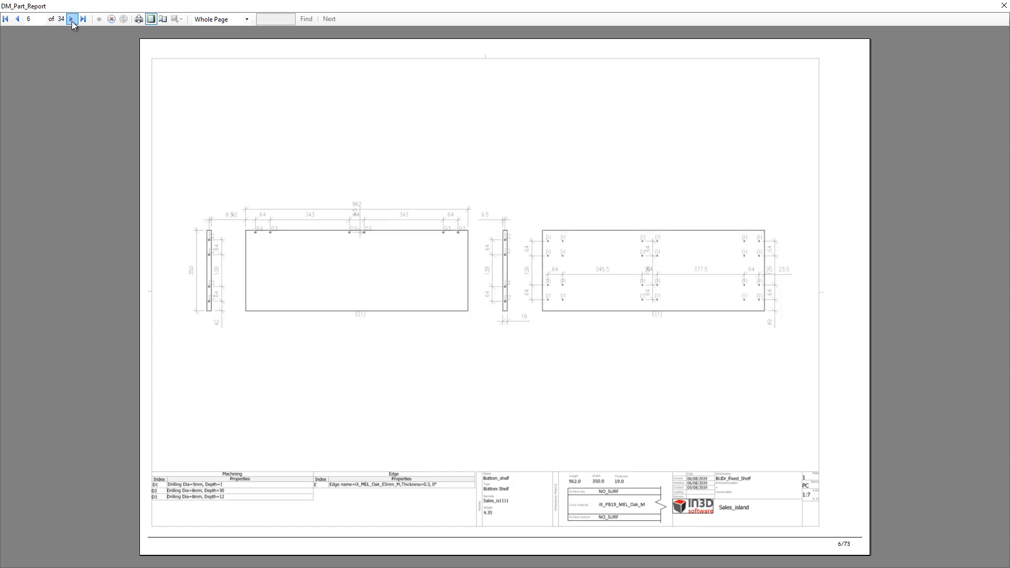
left_click(72, 22)
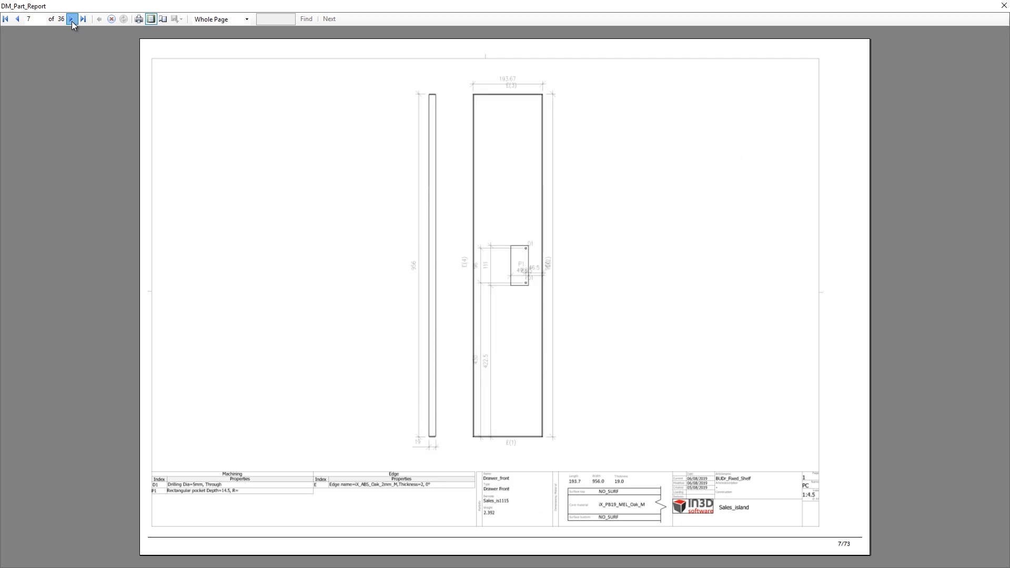
left_click(72, 22)
left_click(73, 22)
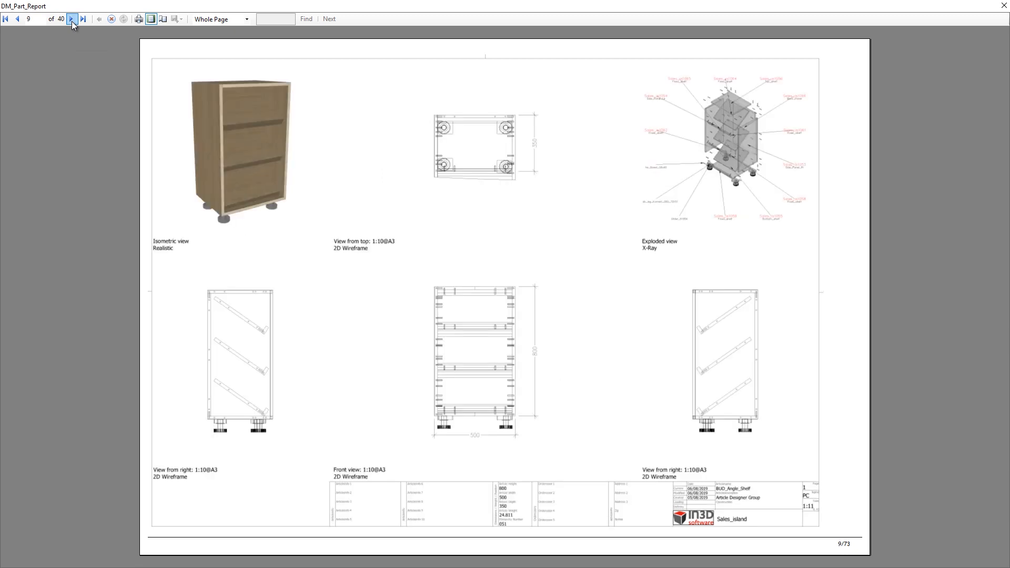
left_click(72, 22)
left_click(72, 22)
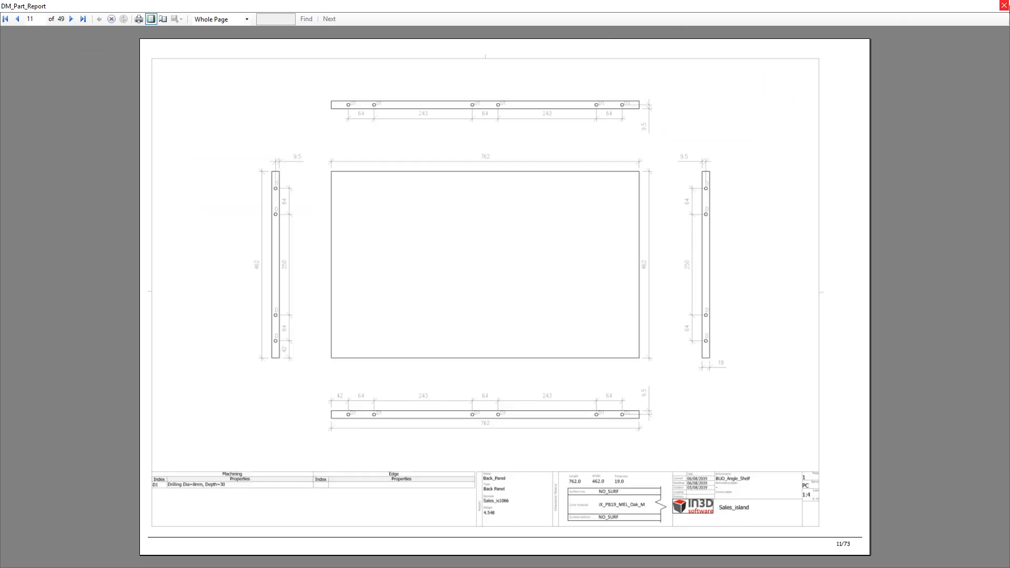
left_click(1005, 6)
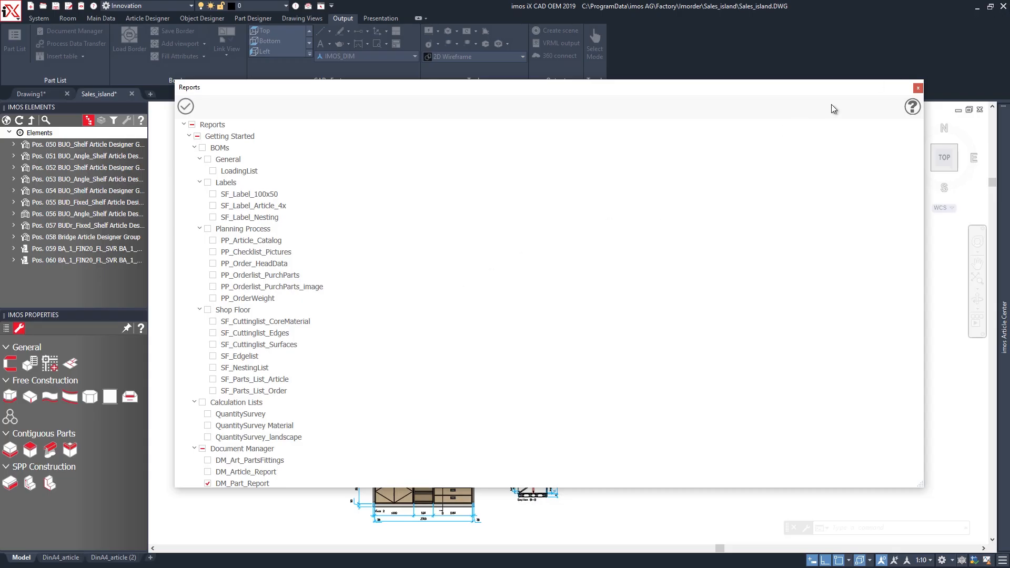
left_click(919, 87)
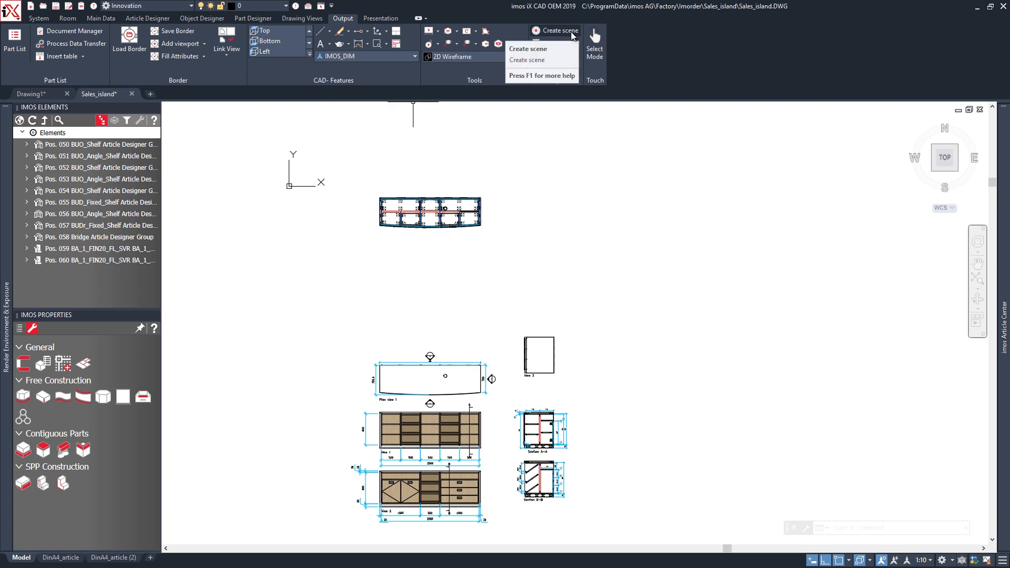
Create a presentation scene from the complete sales island in plan.
left_click(571, 31)
left_click(502, 180)
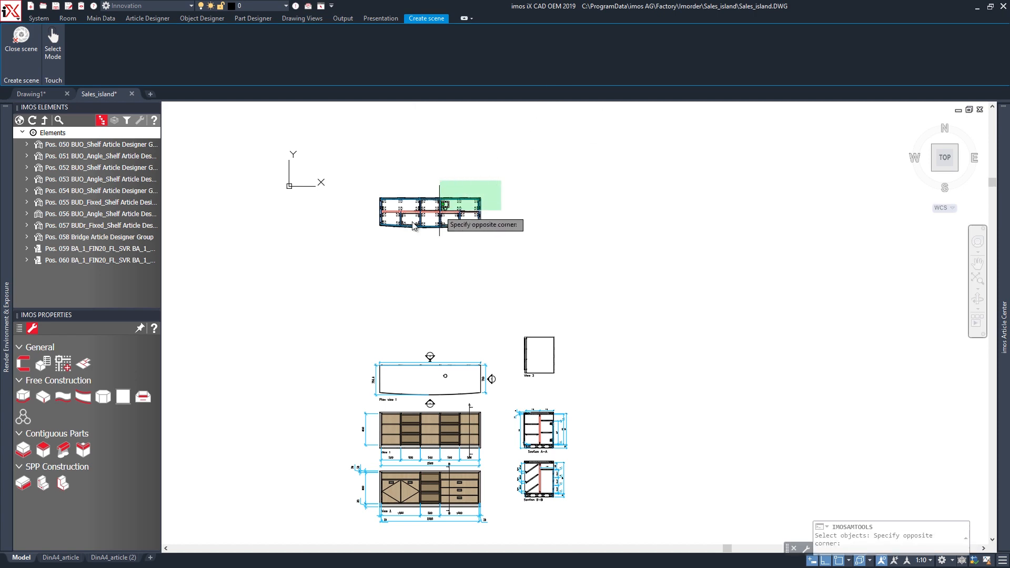
left_click(348, 243)
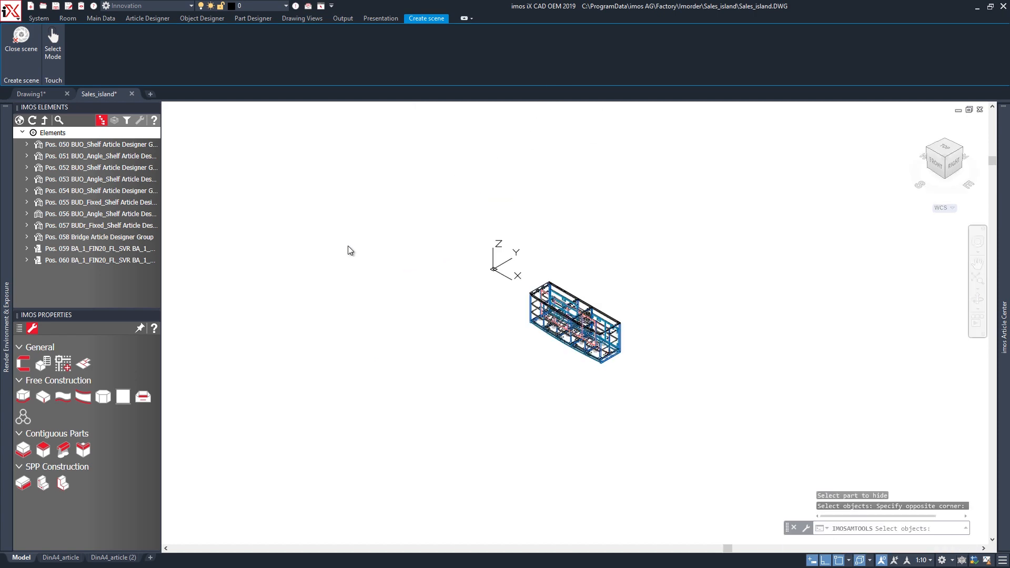
key("Return")
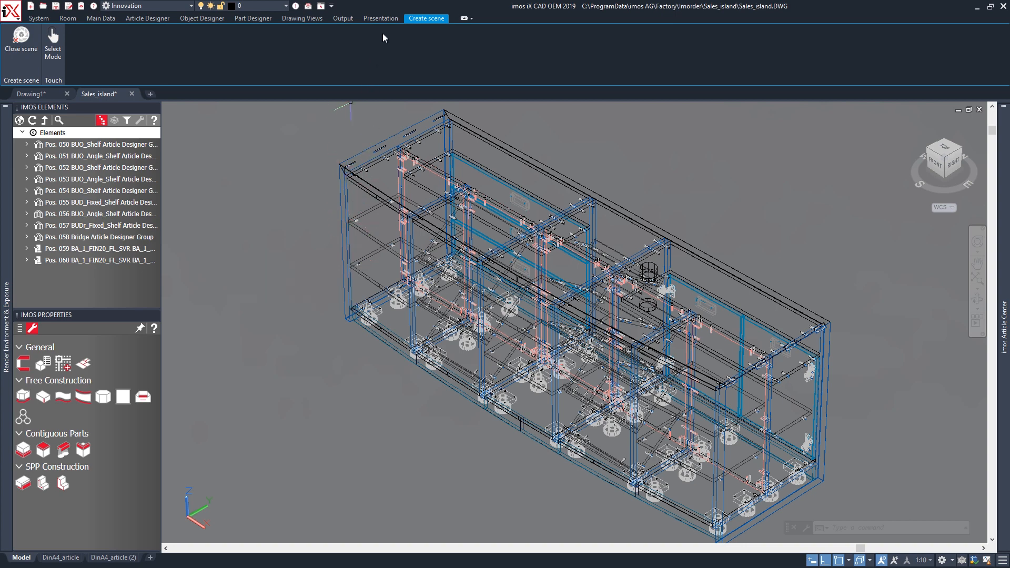
Set the render output size to 3300 x 2550 px (11 x 8.5 in @ 300dpi).
left_click(380, 19)
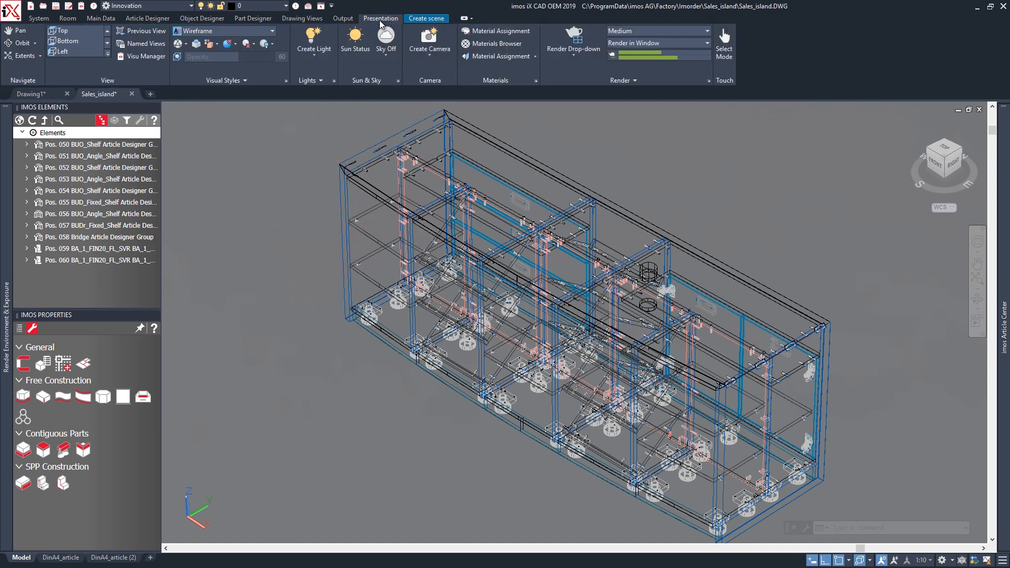
left_click(583, 53)
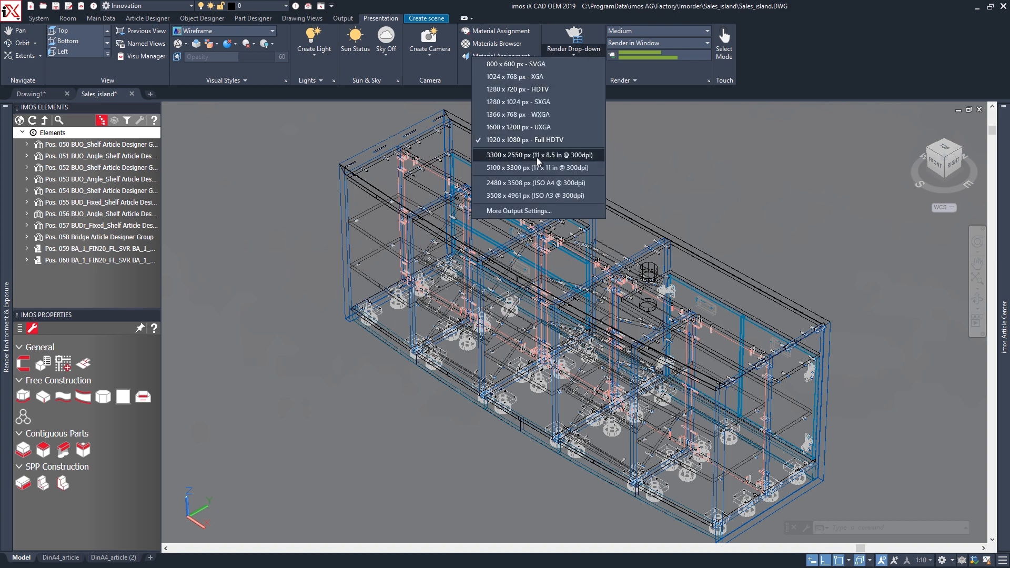
left_click(519, 159)
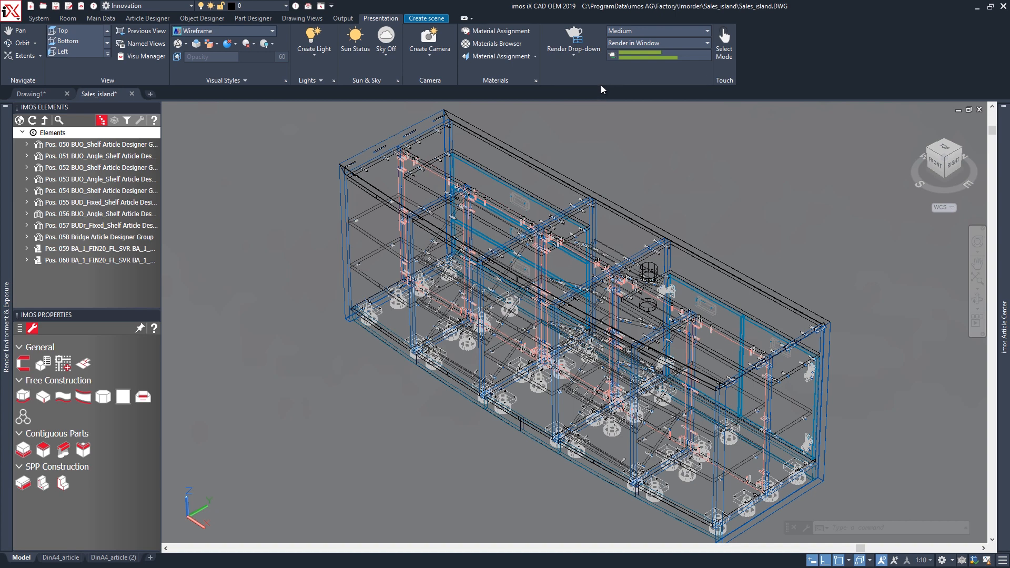
Set the render exposure to 7 and shift the white balance slightly towards warm.
left_click(601, 83)
left_click(585, 95)
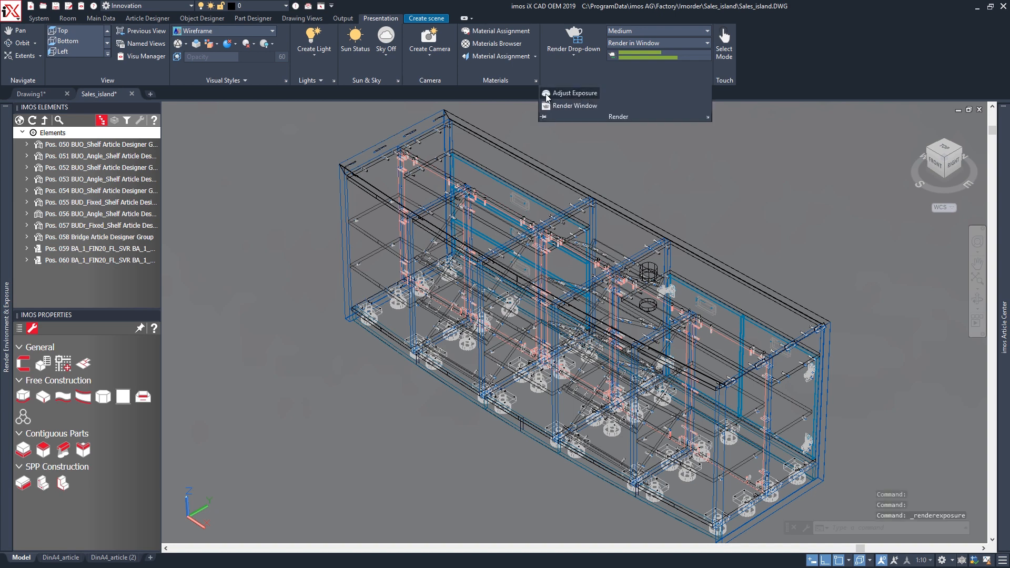
mouse_move(7, 183)
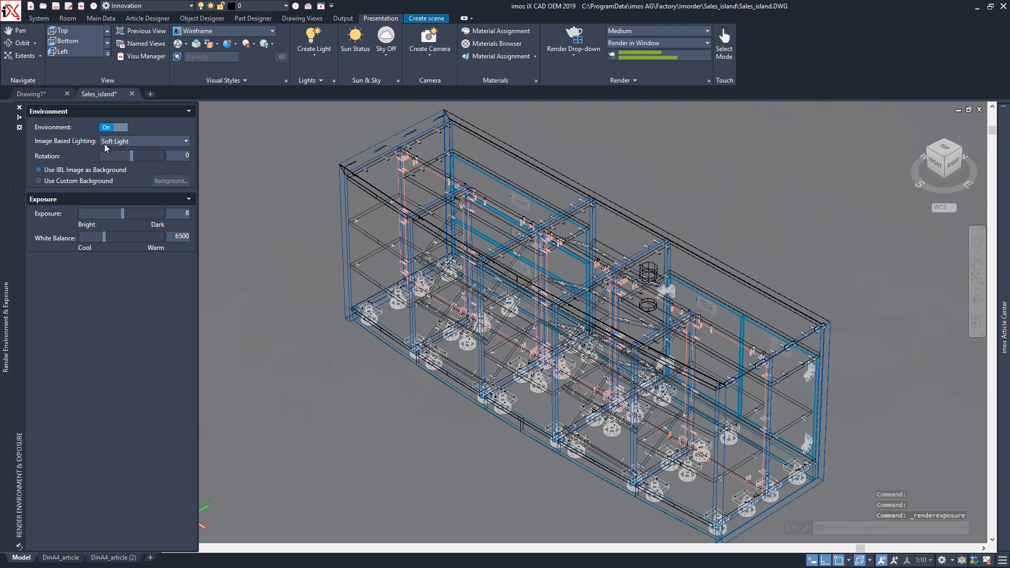
left_click(119, 214)
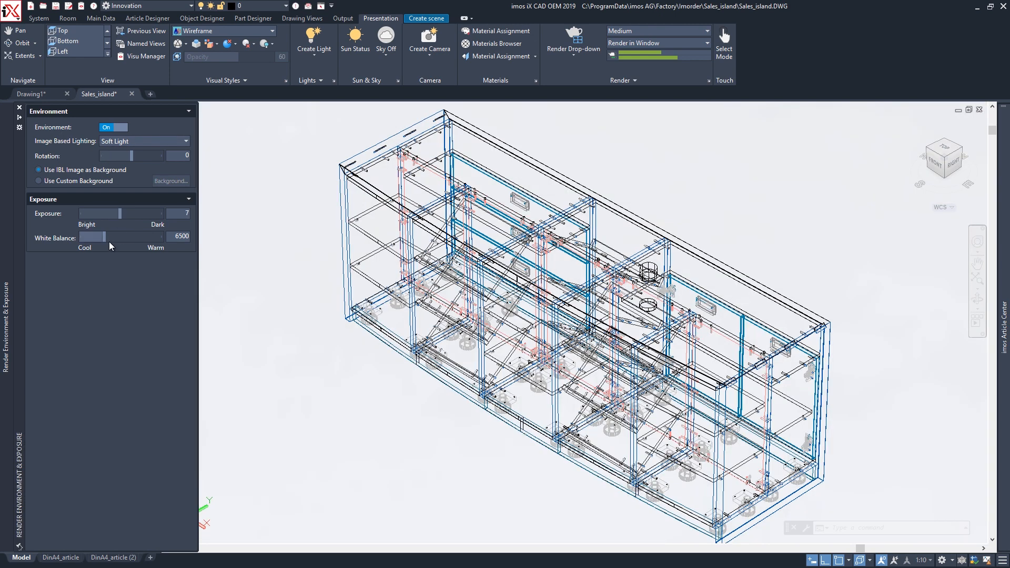
left_click(107, 240)
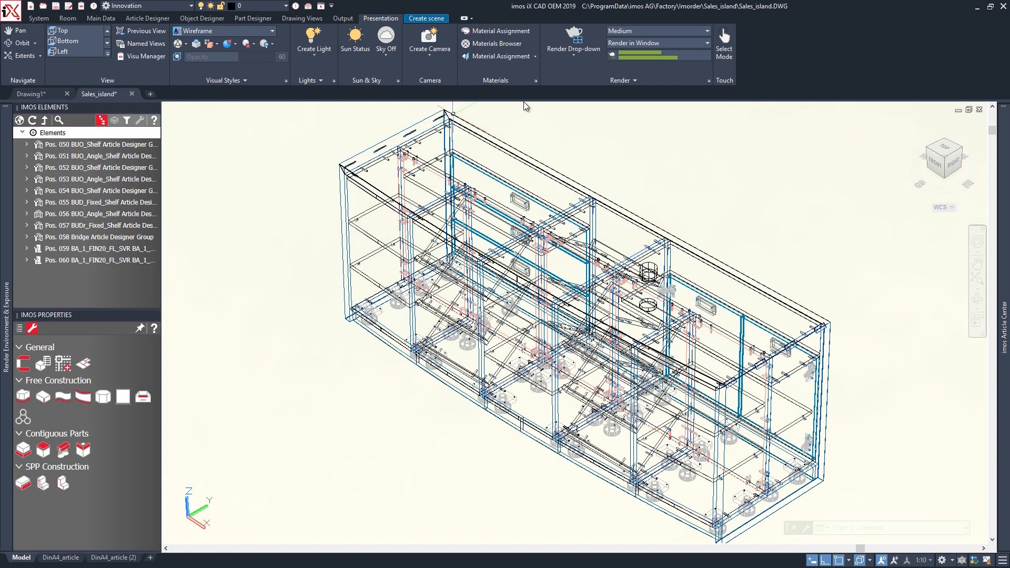
Render the scene at 3300 x 2550 px (11 x 8.5 in @ 300dpi) and inspect the resulting image.
left_click(573, 56)
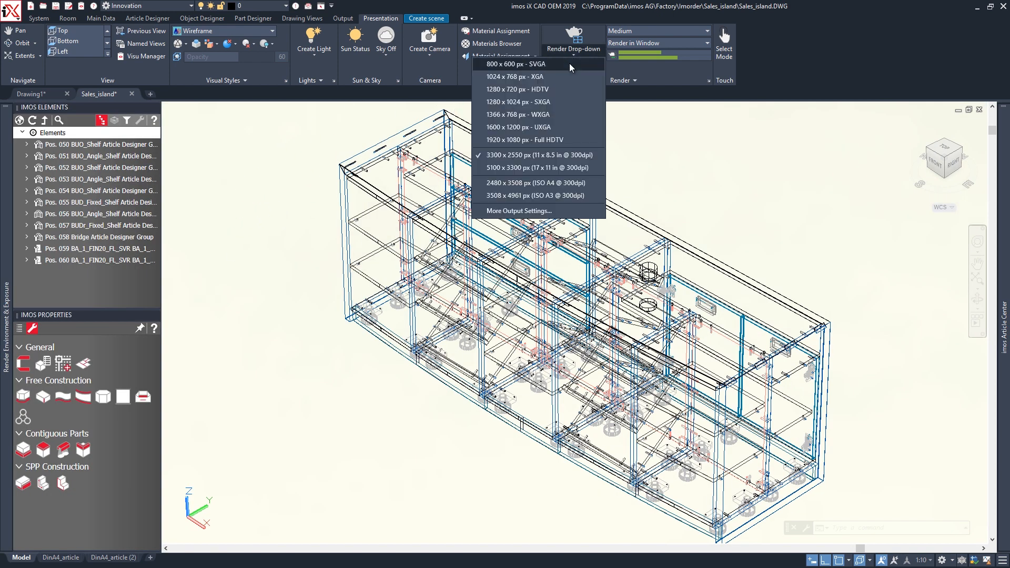
left_click(508, 157)
left_click(573, 34)
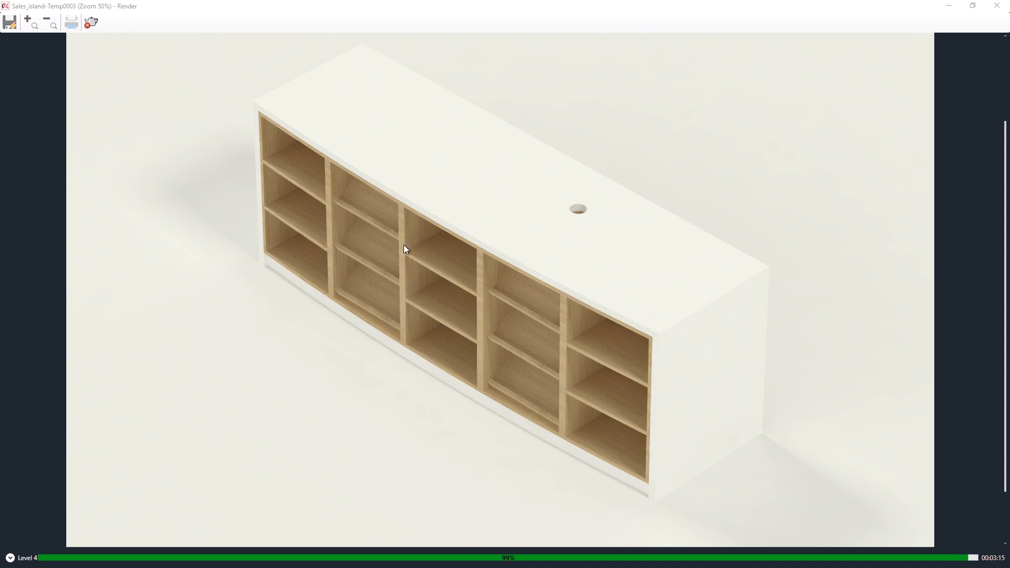
scroll(505, 306, "down", 1)
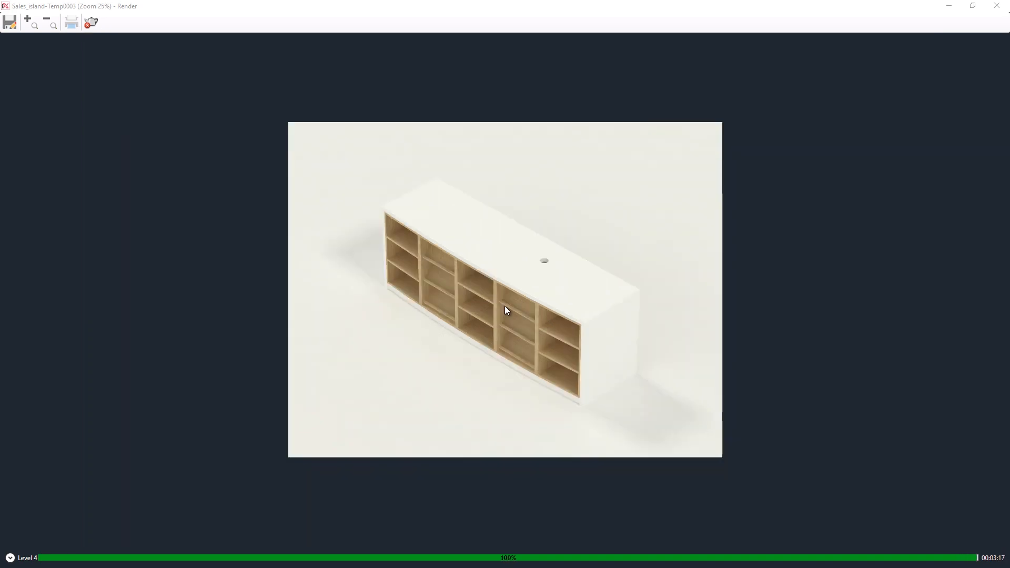
scroll(504, 305, "up", 1)
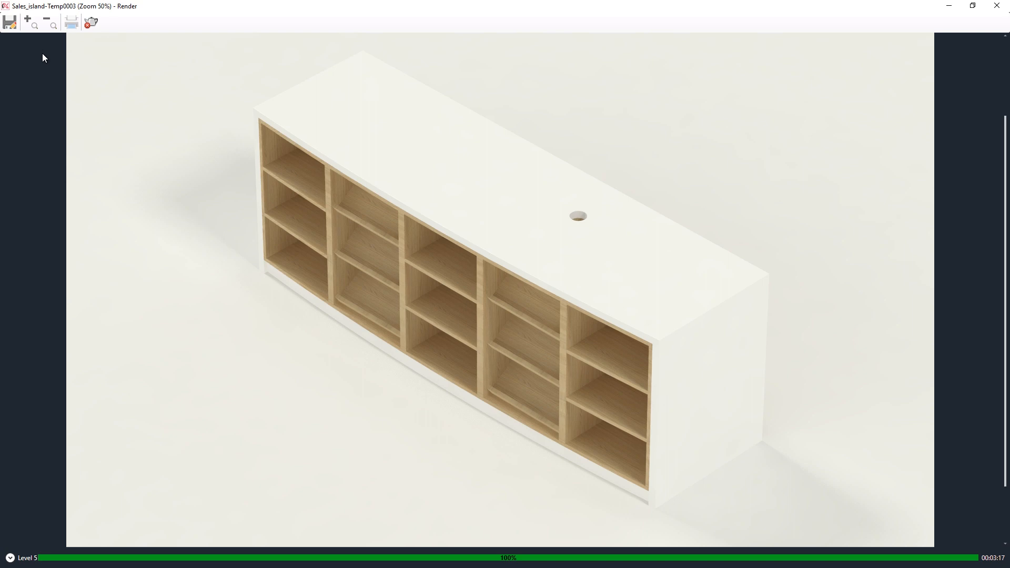
Save the rendered image and close the presentation scene.
left_click(13, 25)
left_click(997, 5)
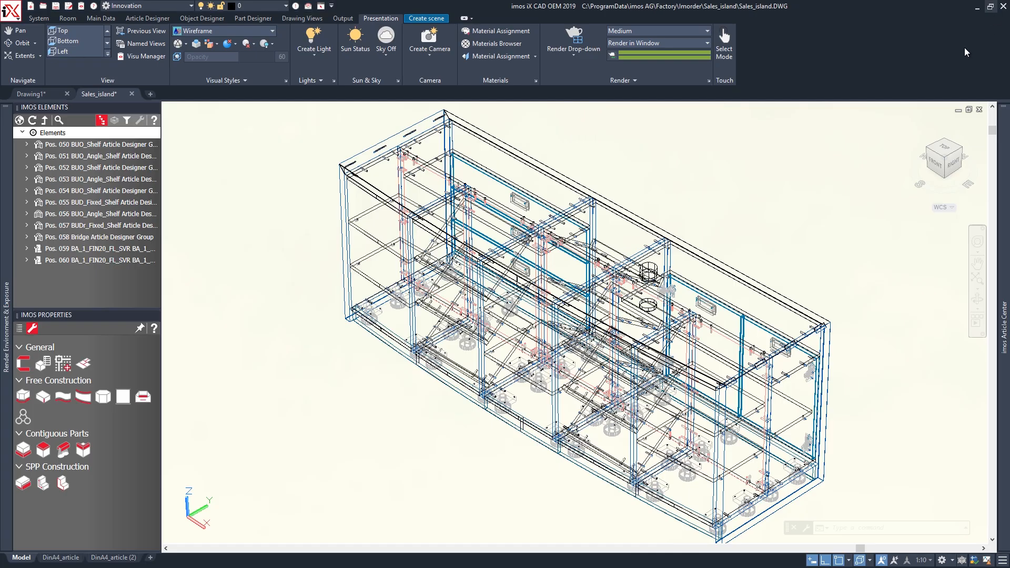
left_click(432, 20)
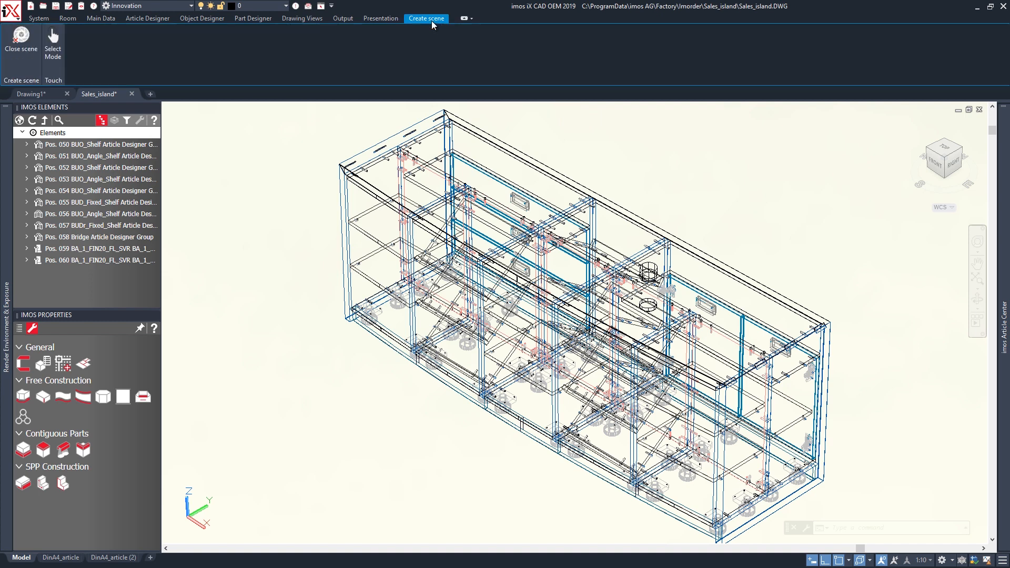
left_click(31, 33)
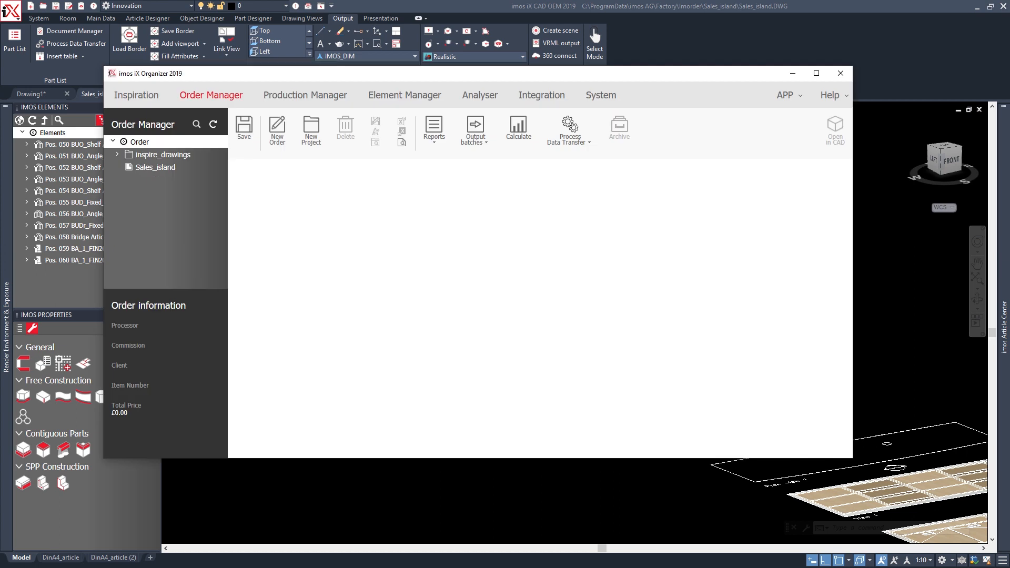
In imos iX Organizer, calculate the price of the Sales_island order.
left_click(815, 74)
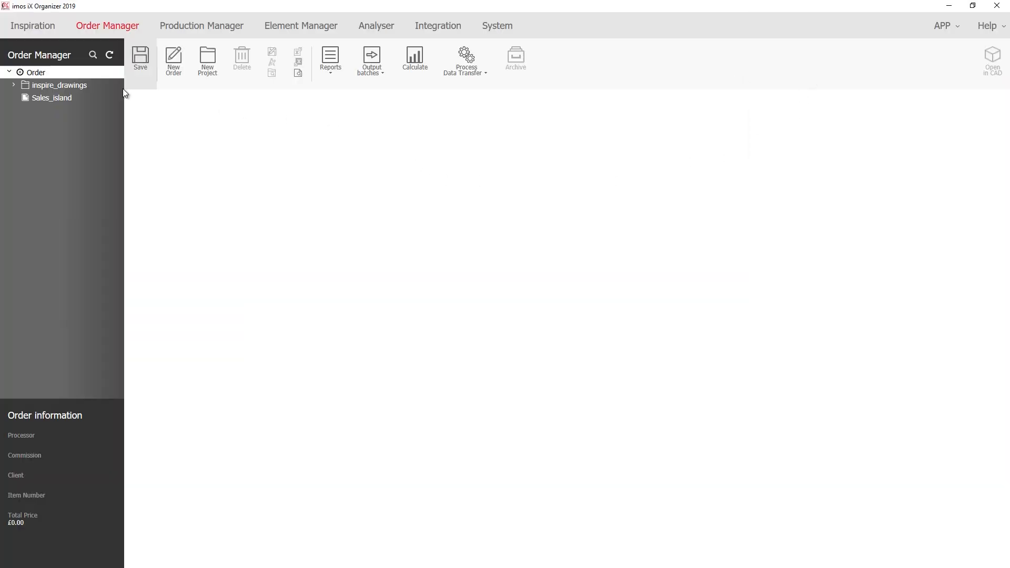
left_click(52, 97)
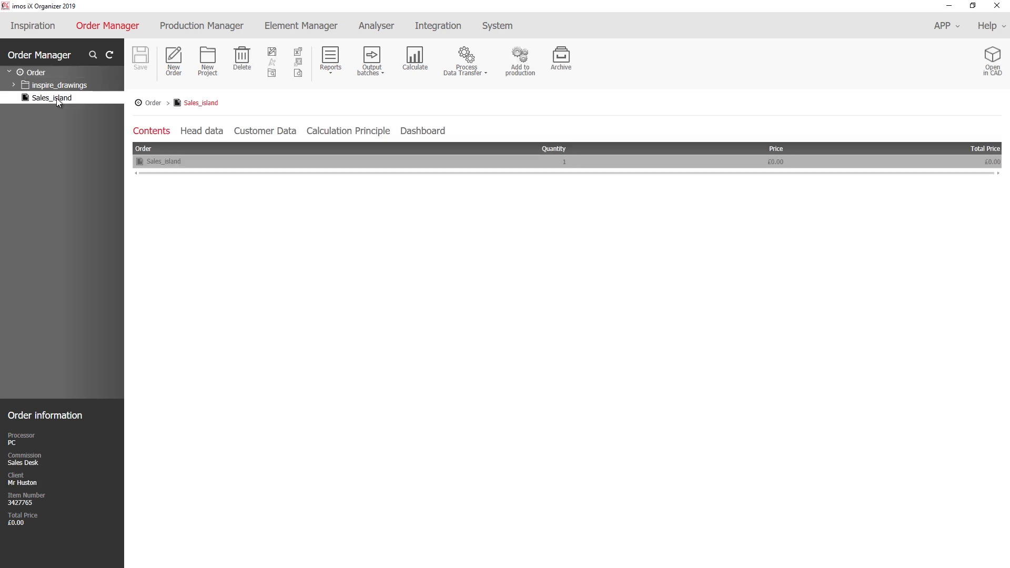
left_click(418, 57)
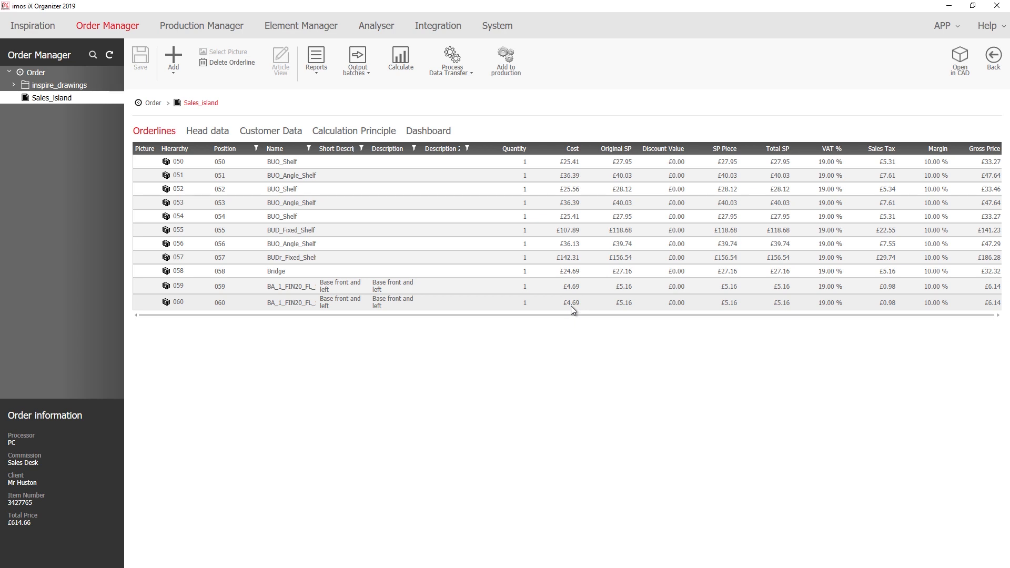
Set the order's material overhead cost and manufacturing overhead cost to 100 each and save the calculation principle.
left_click(359, 134)
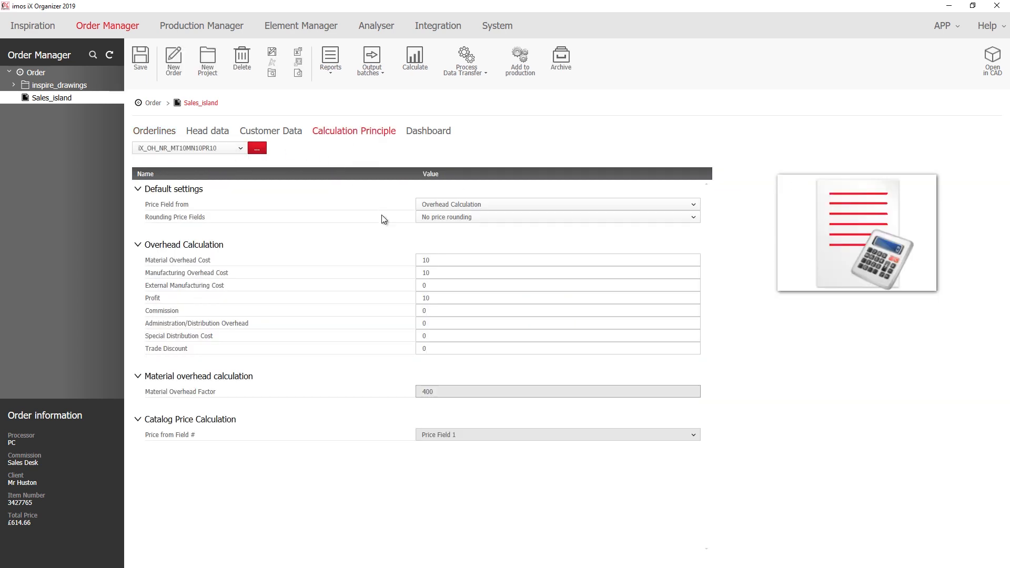
type("0")
left_click(442, 274)
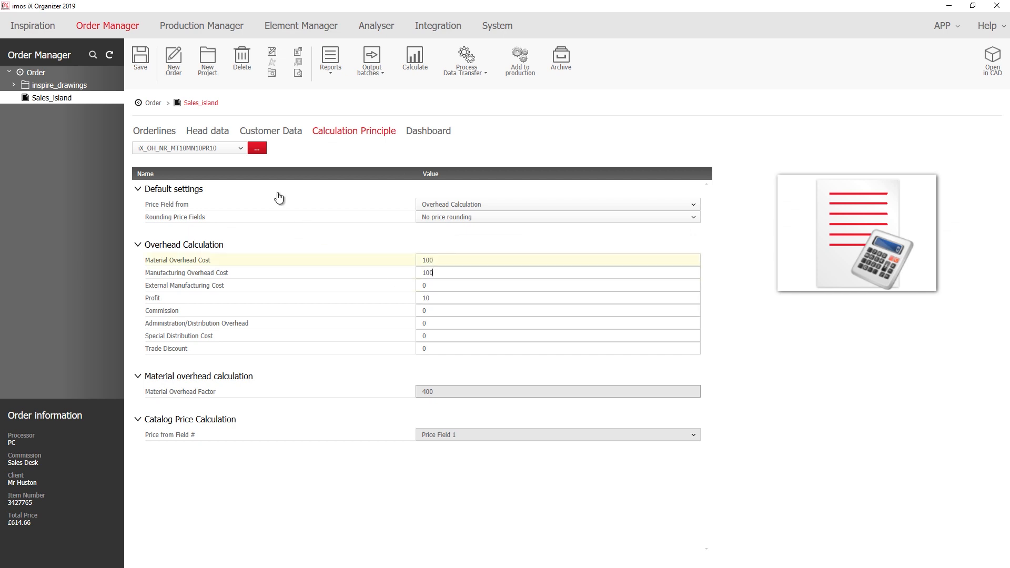
left_click(141, 64)
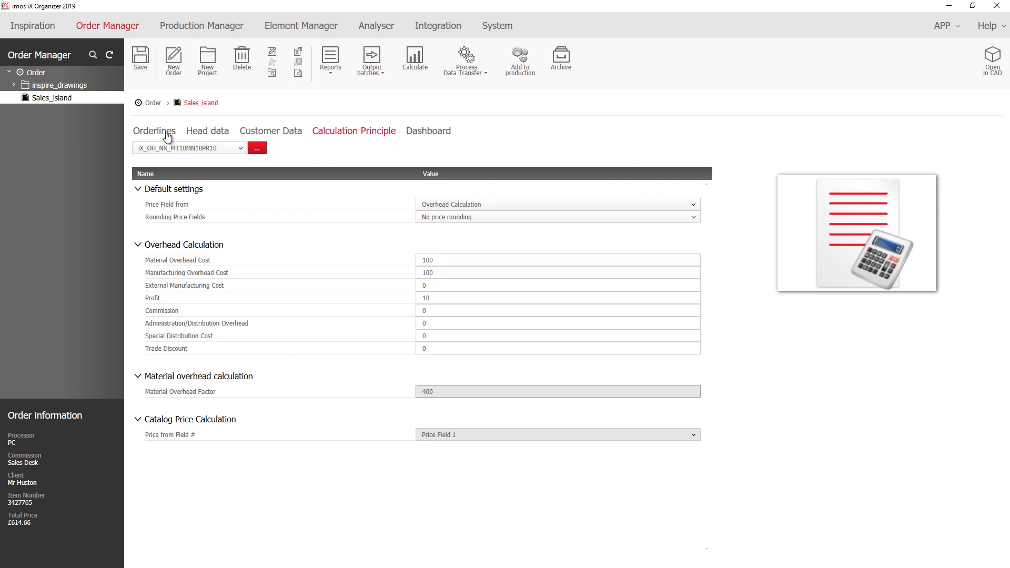
Recalculate the Sales_island orderlines with the changed overheads and return to the order overview.
left_click(147, 132)
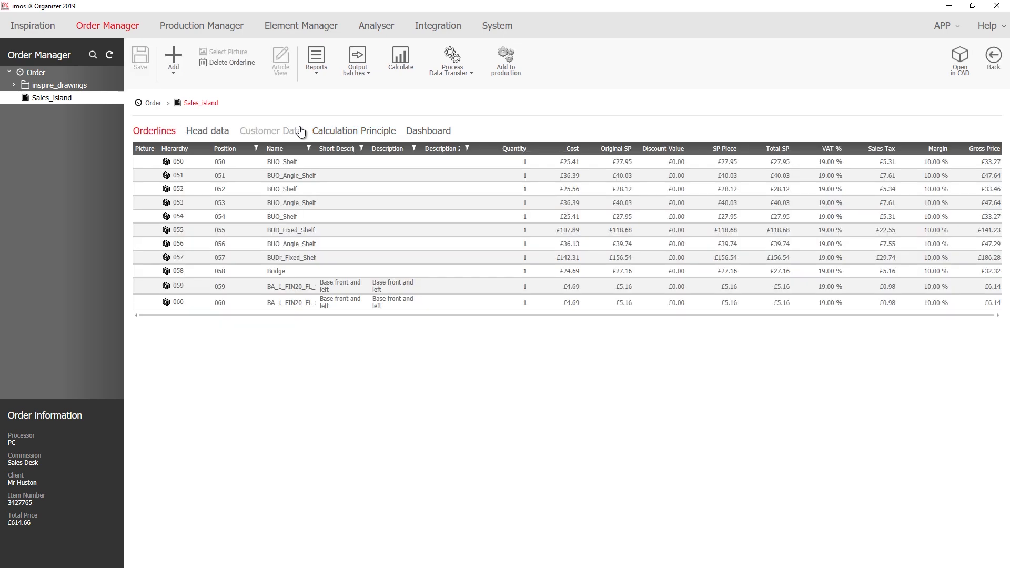
left_click(401, 59)
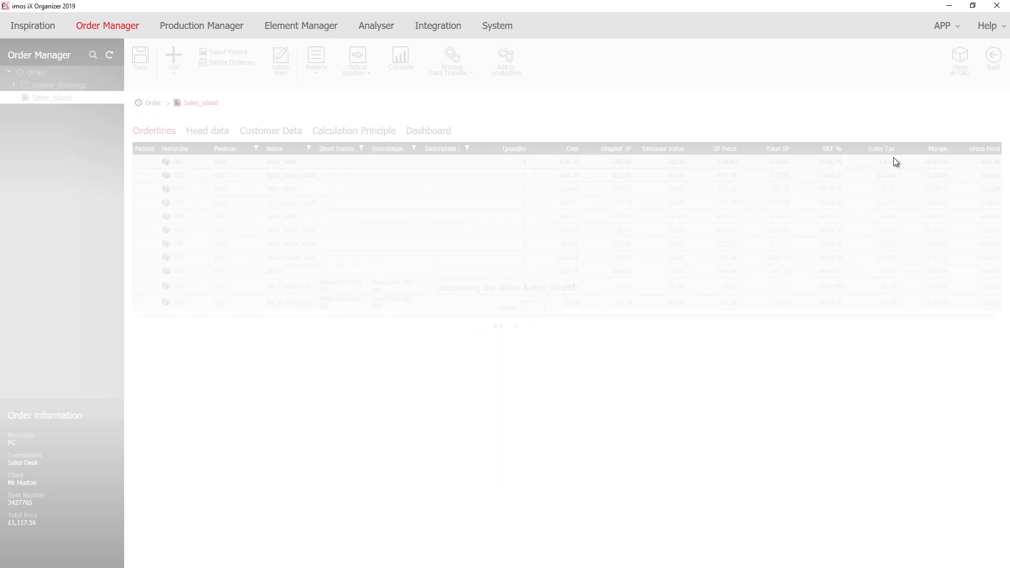
left_click(993, 58)
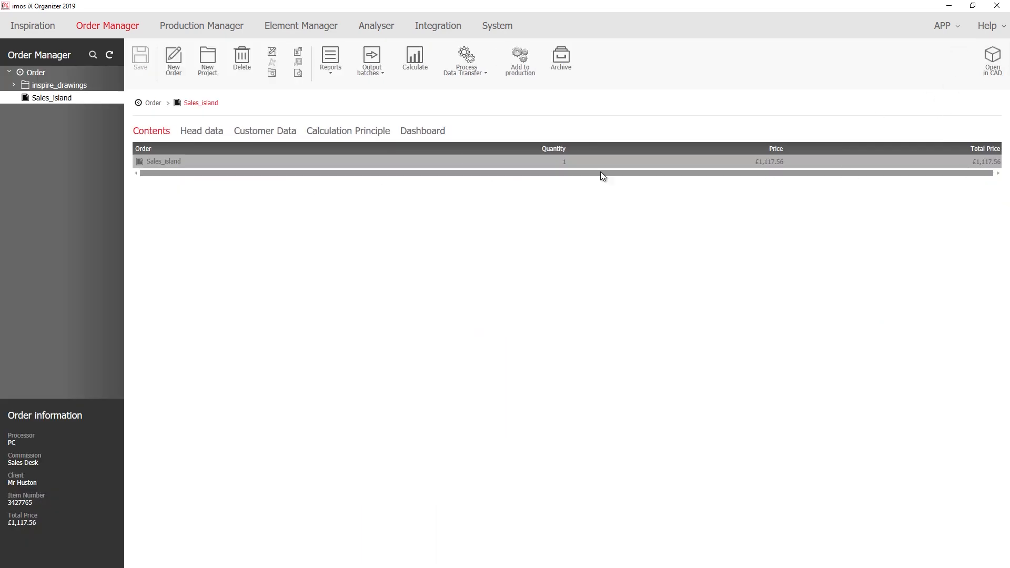
Review the three-page quotation for Sales_island on the order dashboard, then return to imos iX CAD.
left_click(408, 133)
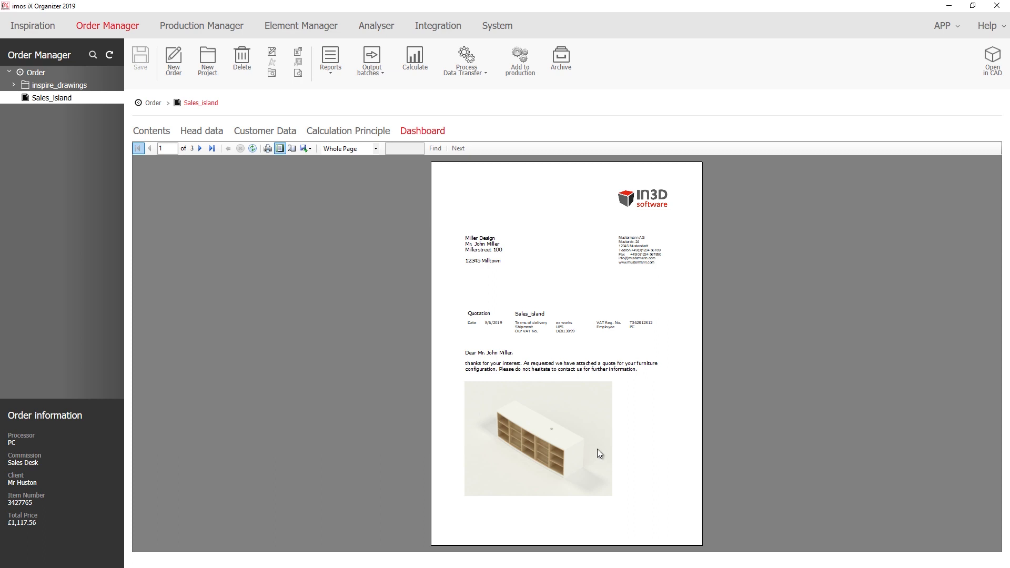
scroll(484, 359, "down", 2)
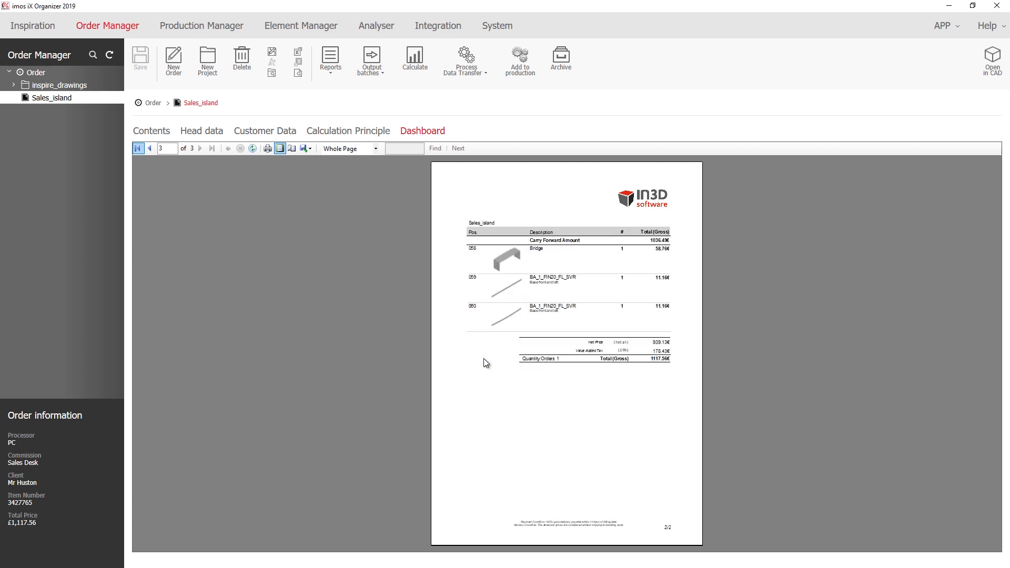
left_click(150, 148)
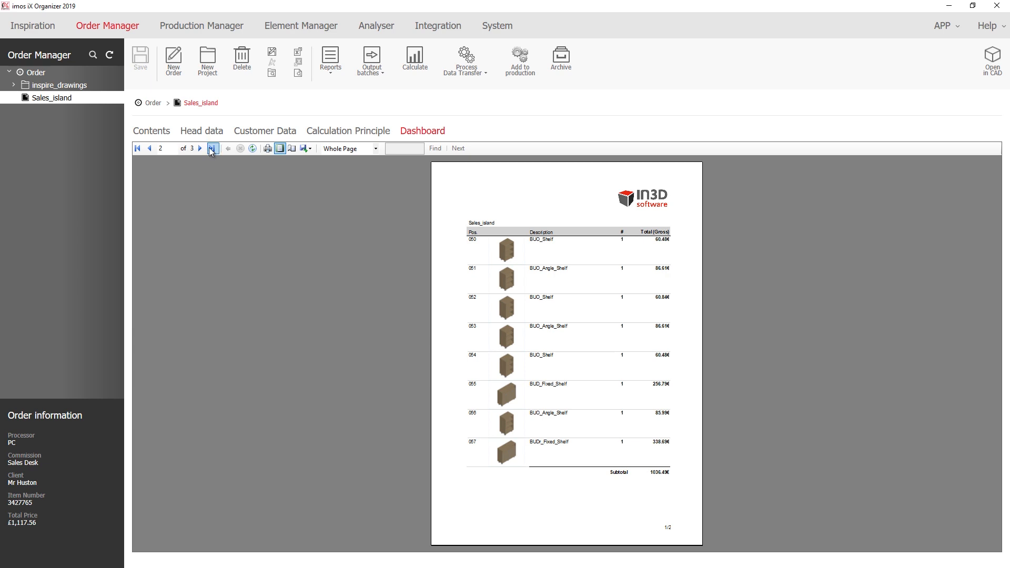
left_click(200, 149)
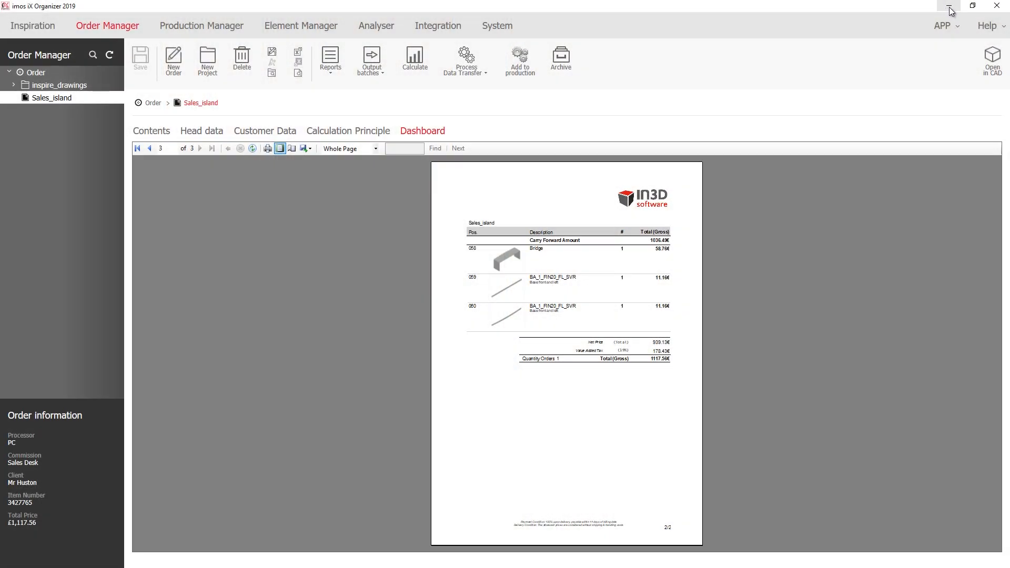
left_click(947, 6)
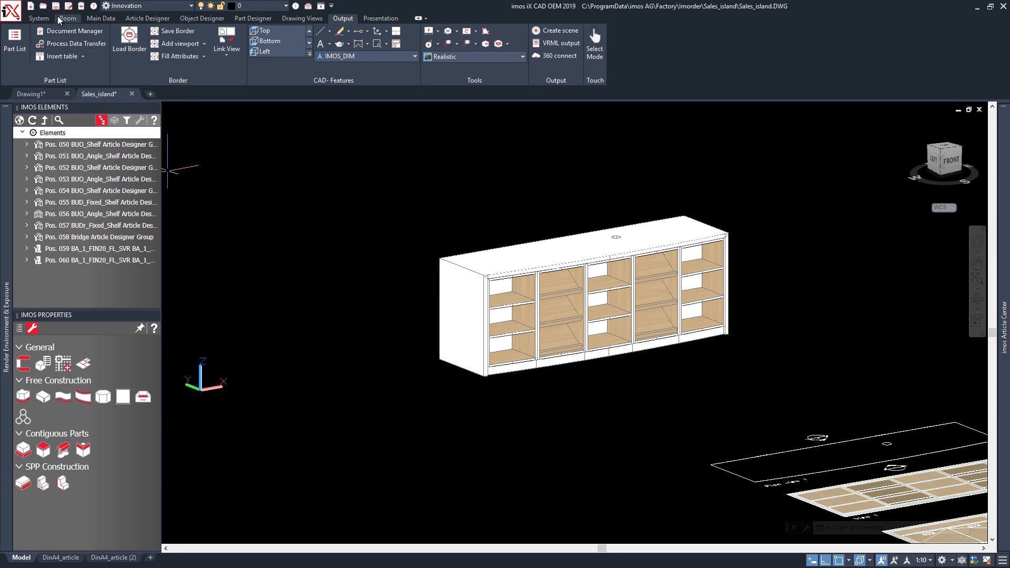
Save the Sales_island order with CAM iX CNC data generation and Process Data Transfer enabled.
left_click(41, 22)
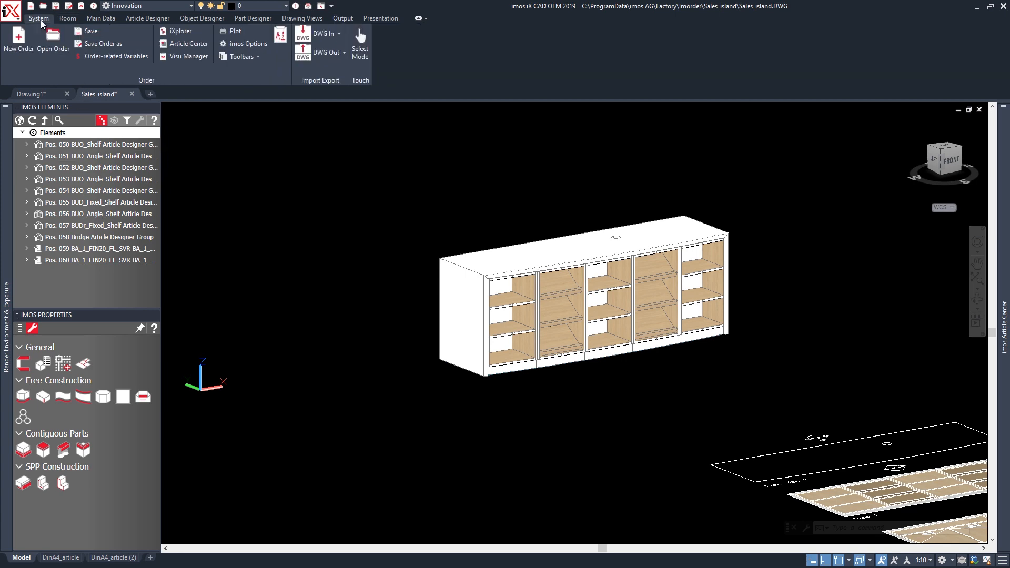
left_click(90, 44)
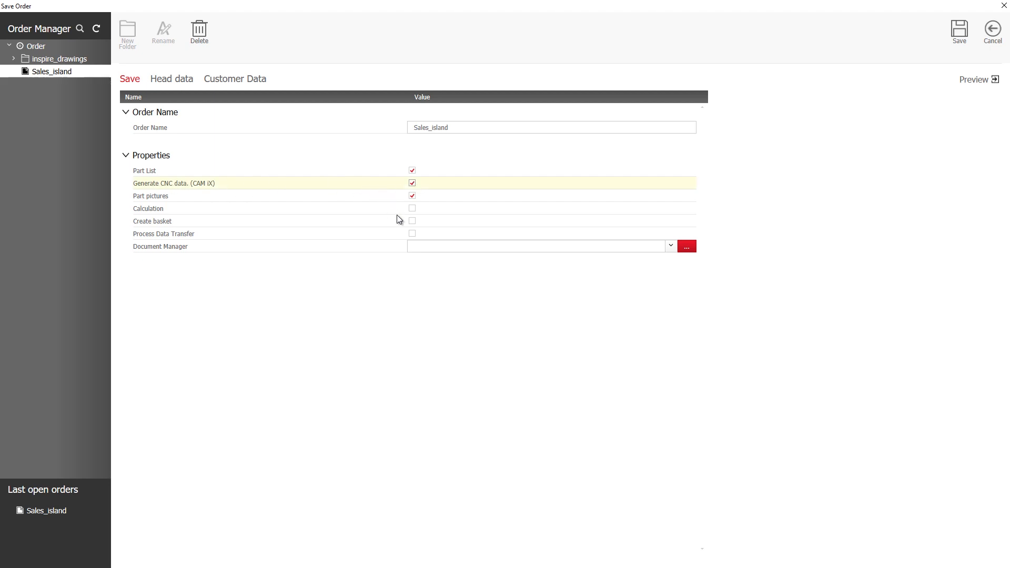
left_click(413, 234)
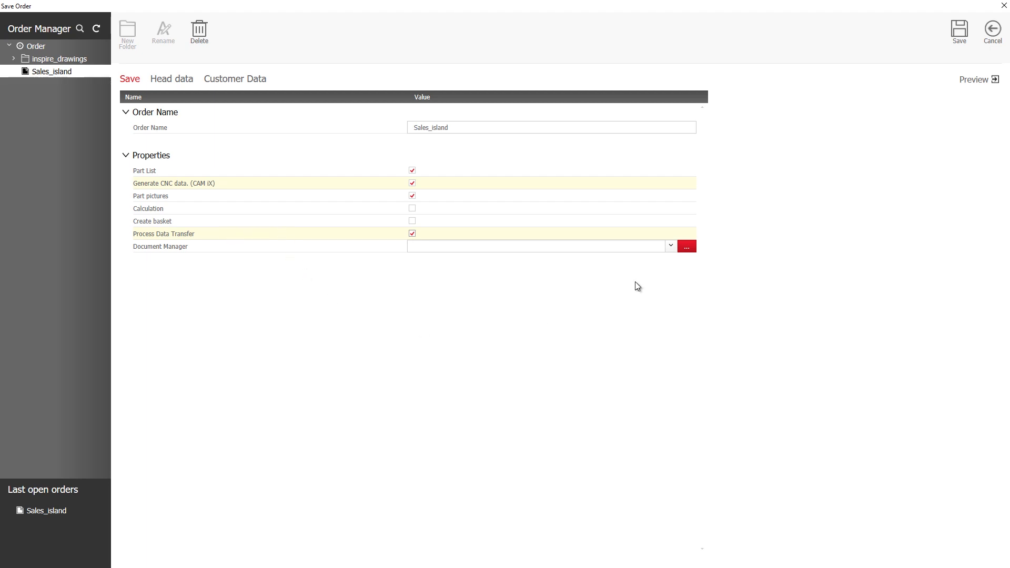
left_click(959, 32)
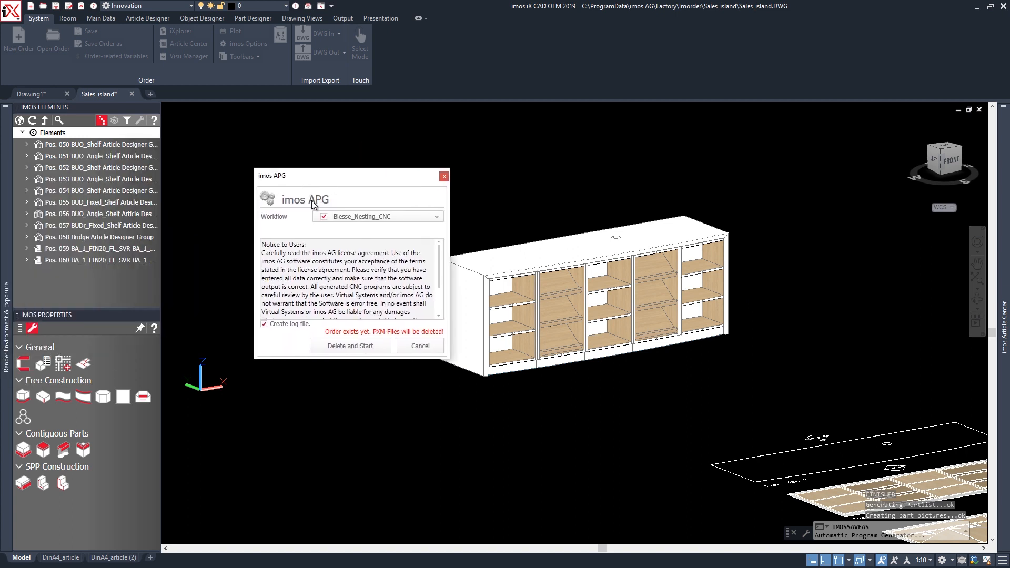
Generate the CNC programs with the Biesse_Nesting_CNC workflow, deleting the order's existing PXM files.
left_click(367, 220)
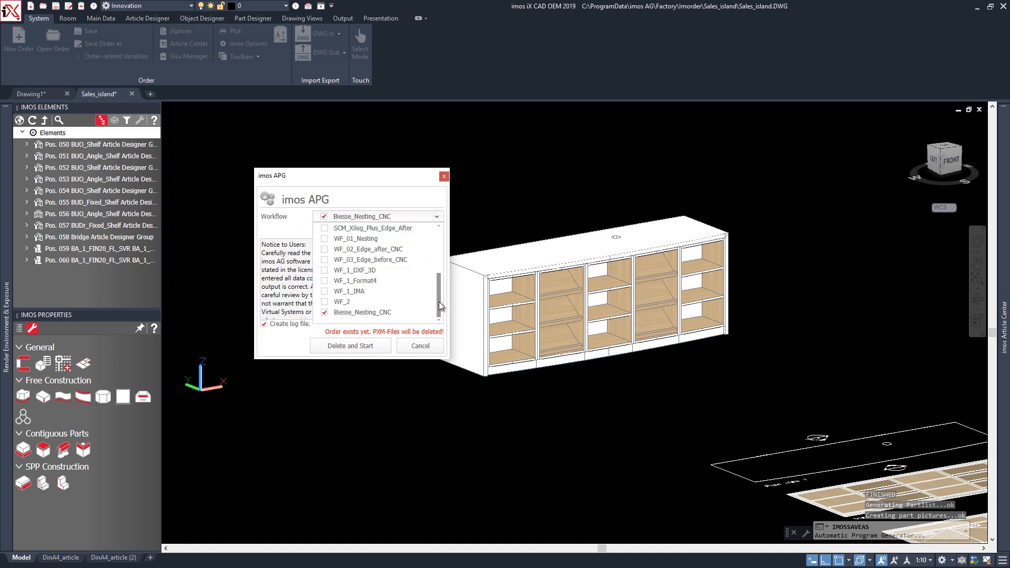
mouse_move(440, 295)
left_mouse_down()
mouse_move(440, 263)
mouse_move(437, 307)
left_mouse_up()
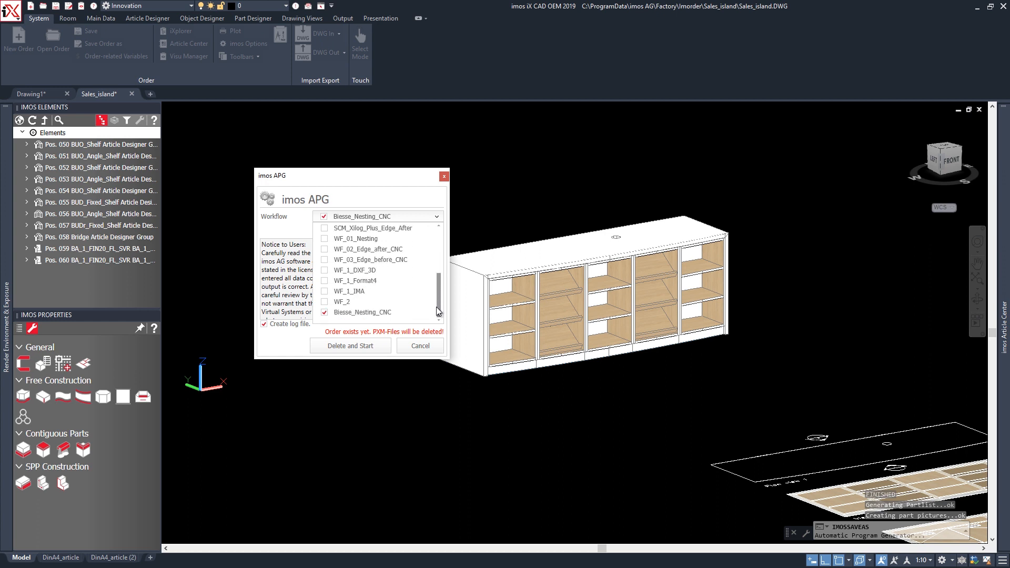
left_click(377, 312)
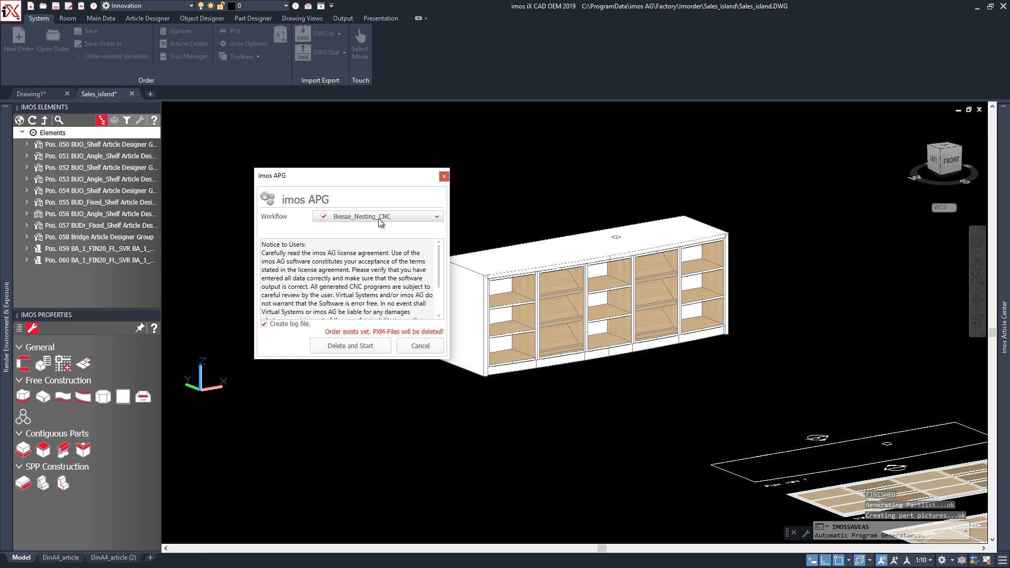
left_click(348, 346)
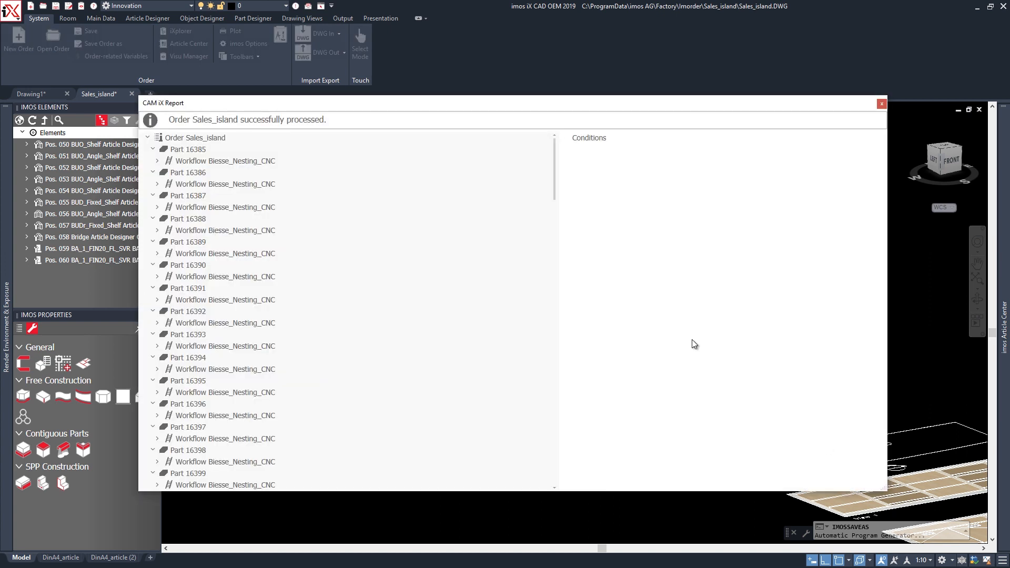
Examine the Biesse_Rover_A machine entries and nesting program of part 16399 in the CAM iX report.
scroll(382, 222, "down", 1)
scroll(368, 250, "down", 3)
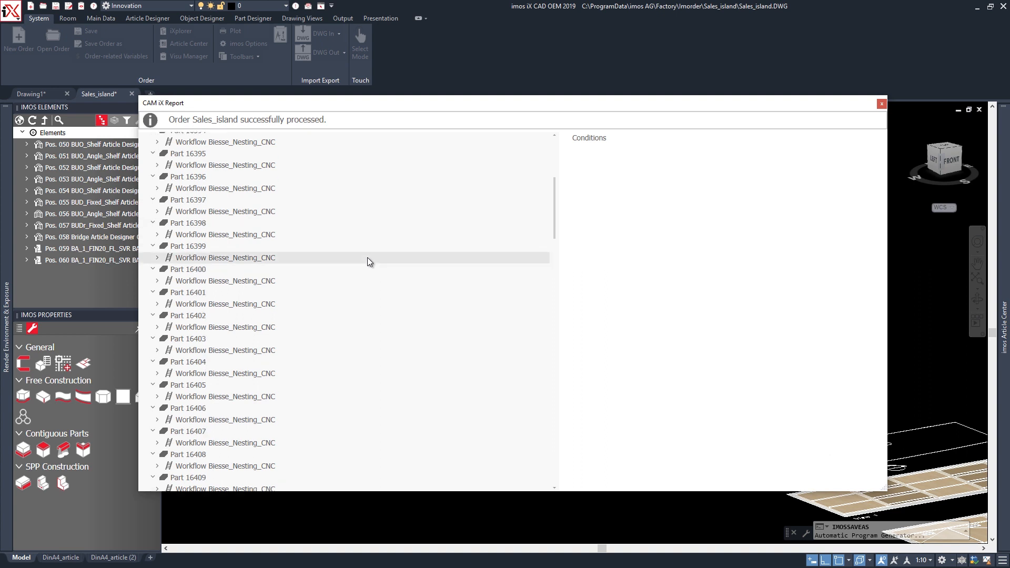
left_click(158, 257)
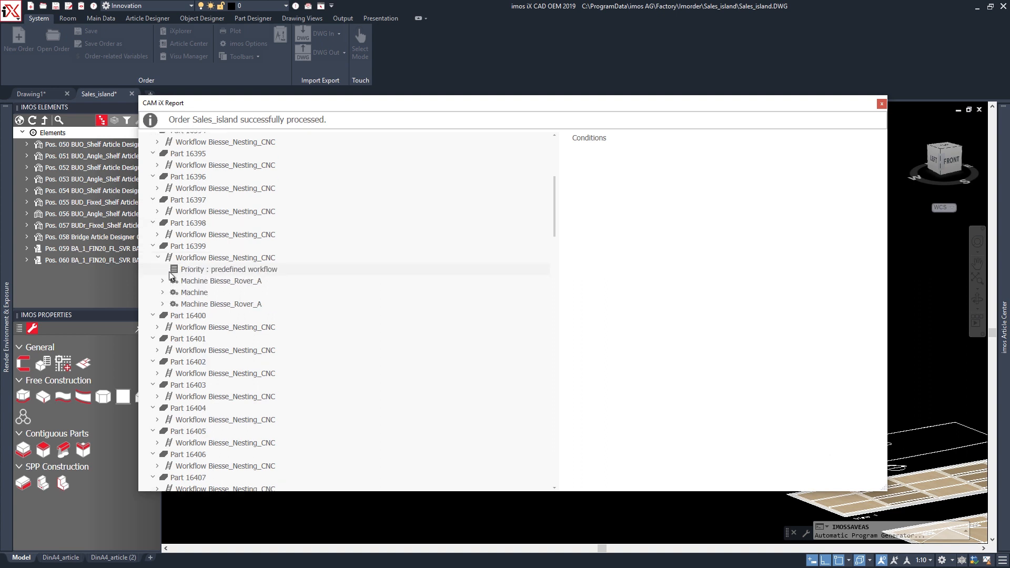
left_click(163, 281)
left_click(166, 317)
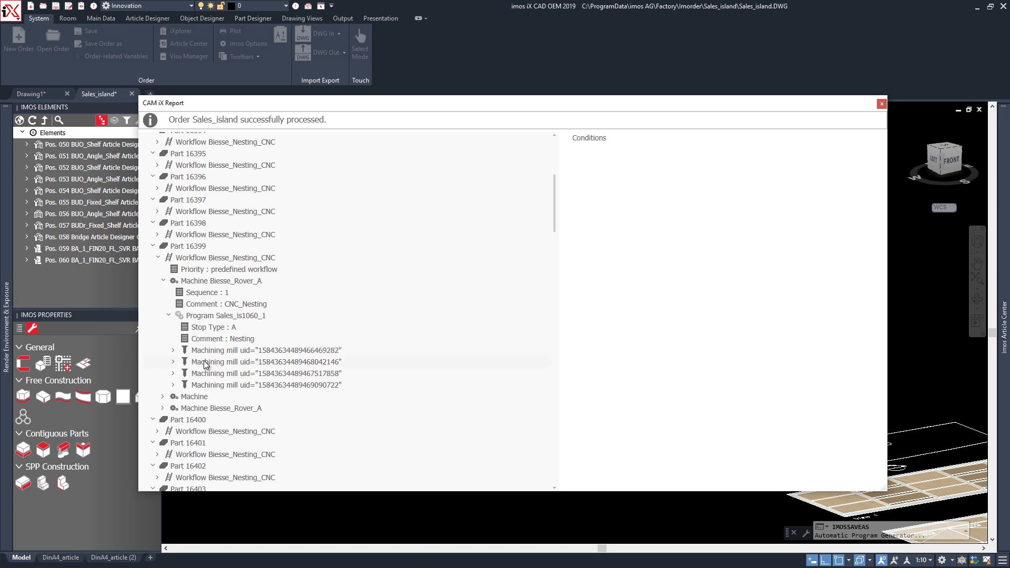
left_click(164, 409)
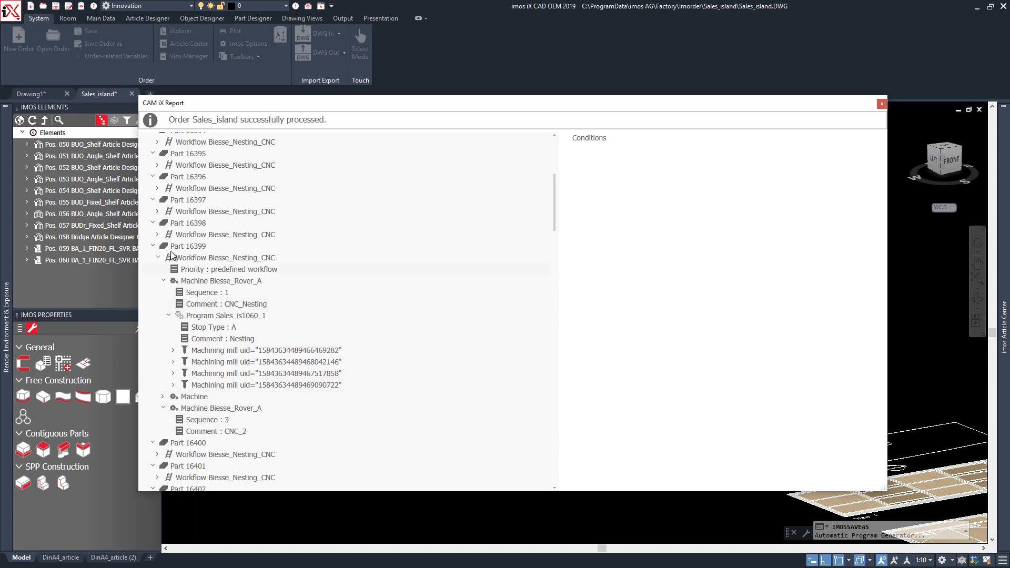
Examine the first Biesse_Rover_A nesting program and its machinings for part 16397 in the report.
left_click(158, 212)
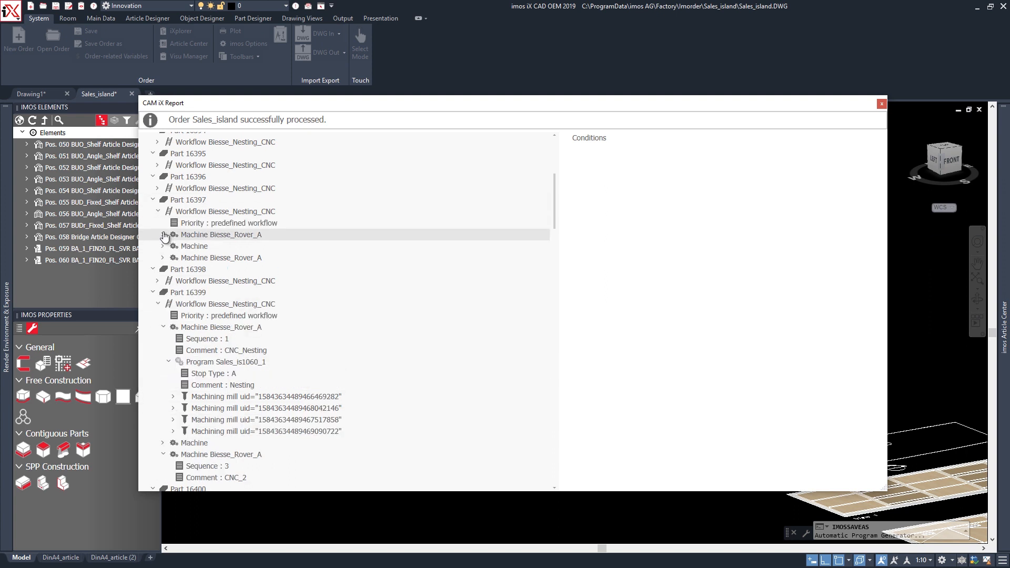
left_click(163, 234)
left_click(168, 269)
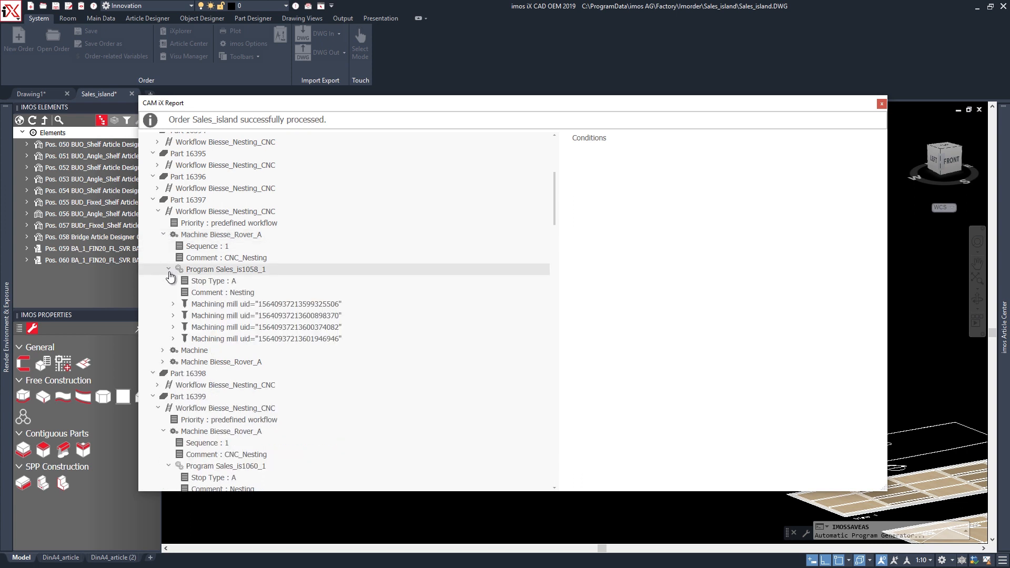
Close the CAM iX report and check the generated Sales_island CIX files in the bNest folder.
left_click(882, 104)
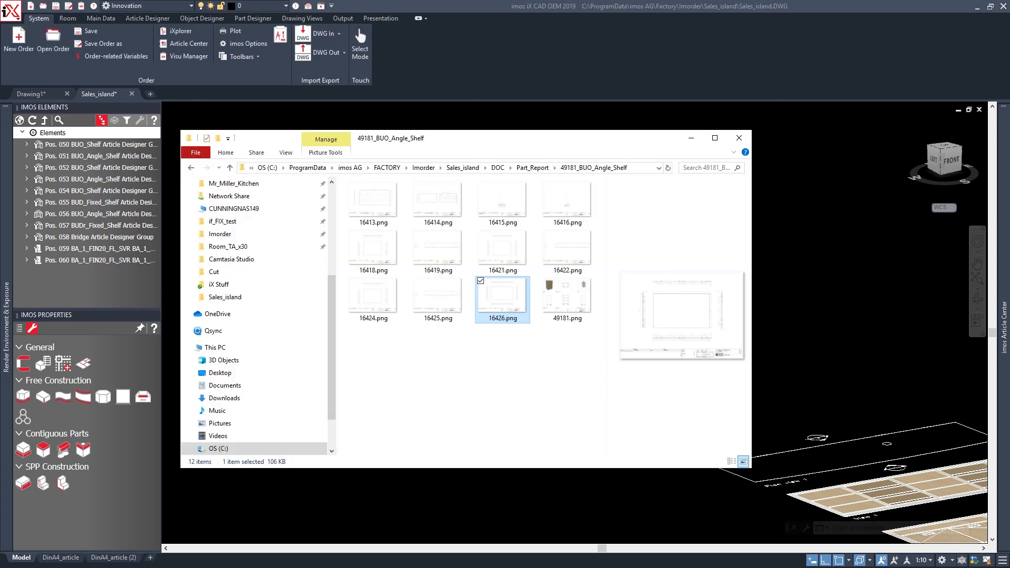
scroll(227, 226, "up", 3)
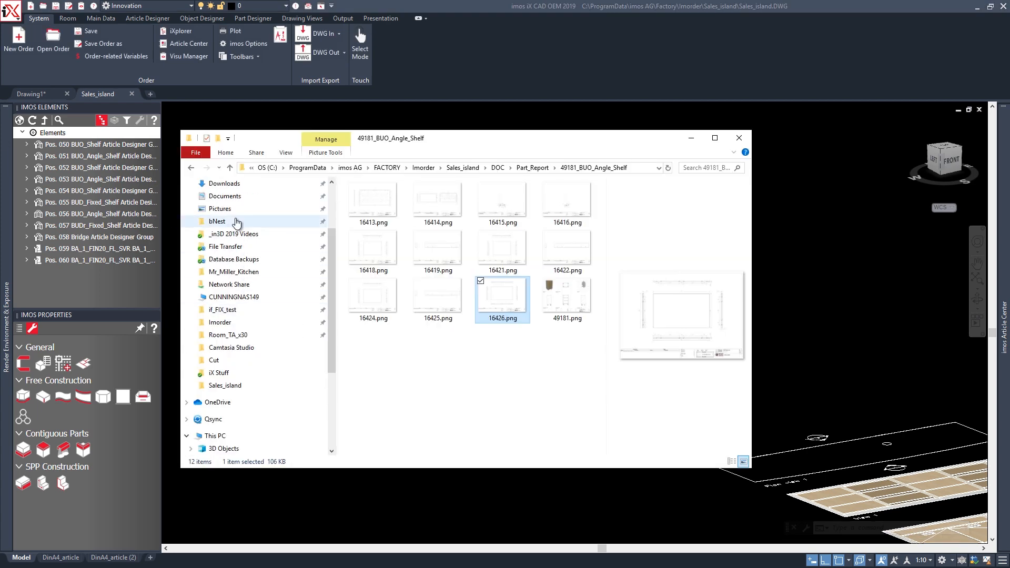
left_click(226, 227)
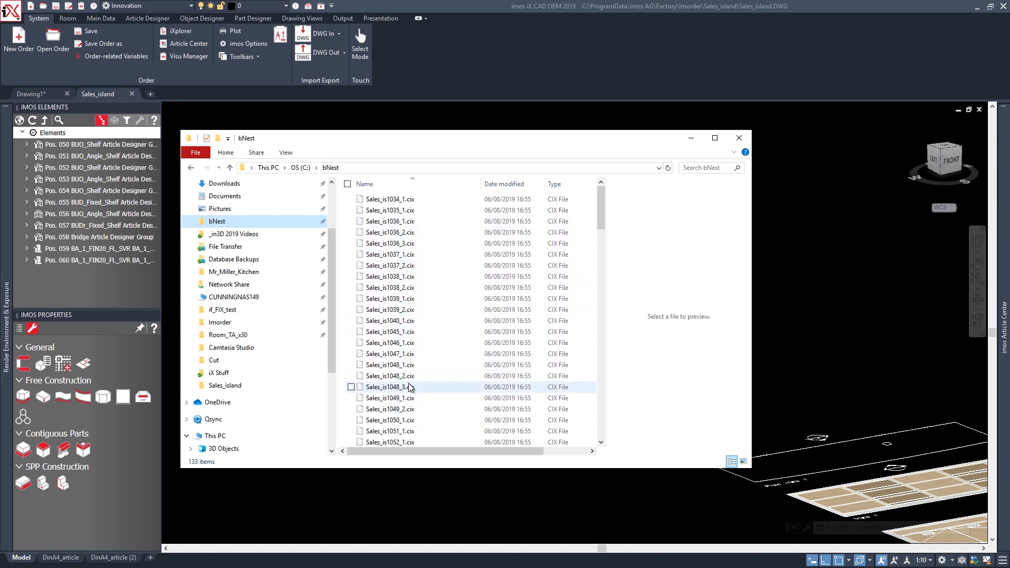
left_click(738, 138)
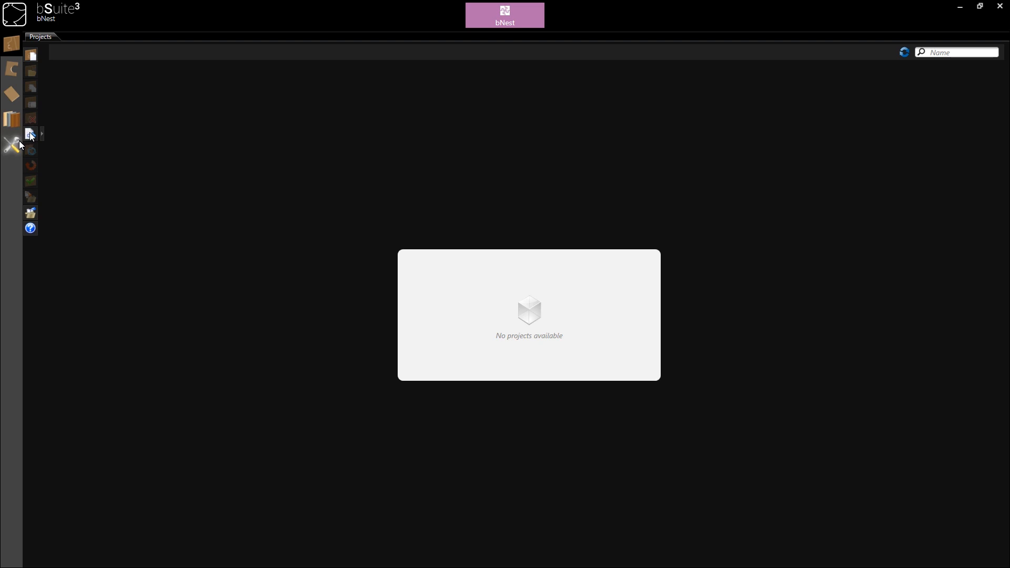
Switch to bSuite bNest and import the Sales_island project from Sales_island.CSV.
left_click(31, 136)
left_click(210, 133)
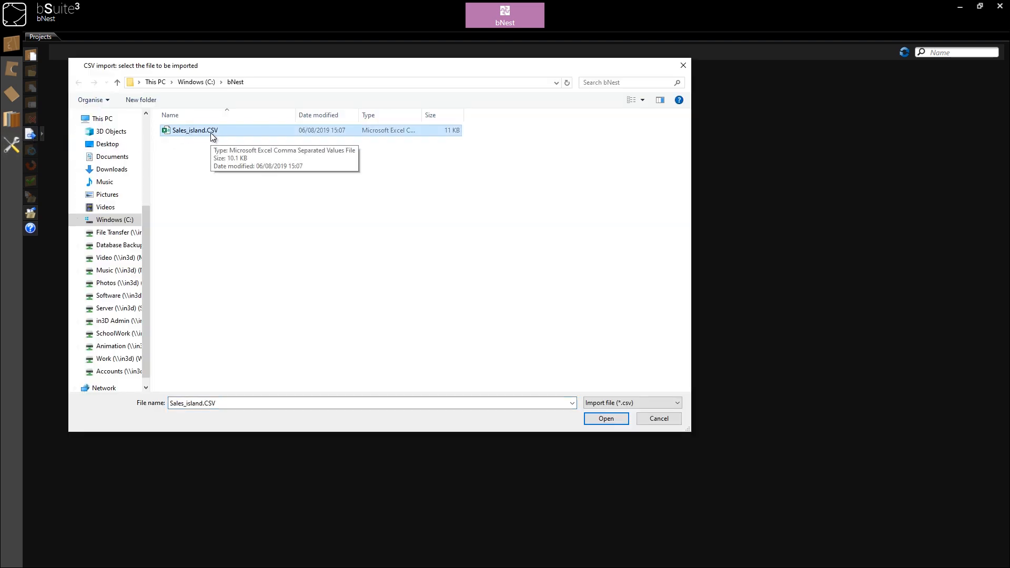
left_click(605, 419)
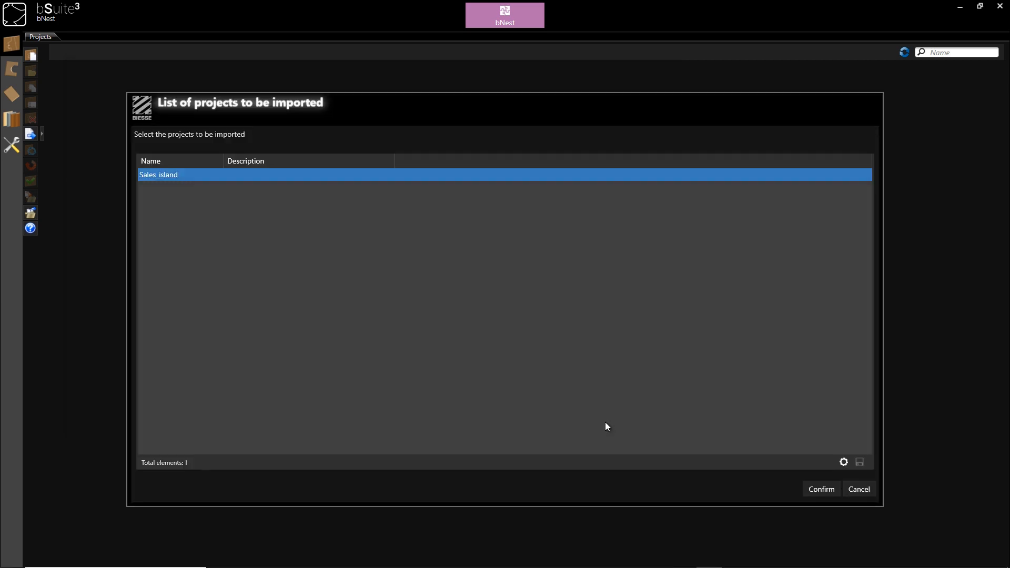
left_click(821, 490)
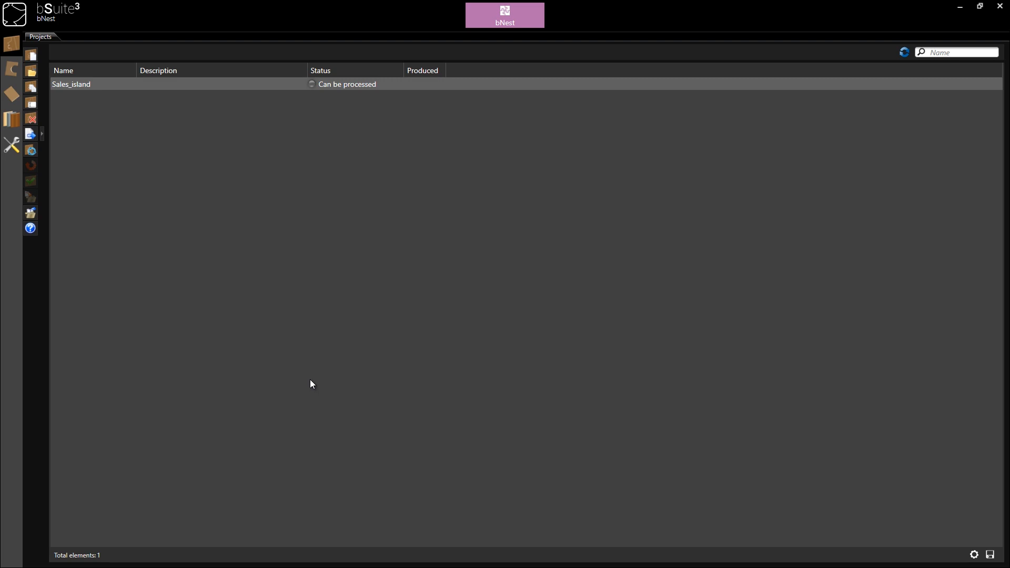
Process the imported Sales_island project to nest its parts.
left_click(78, 87)
left_click(77, 85)
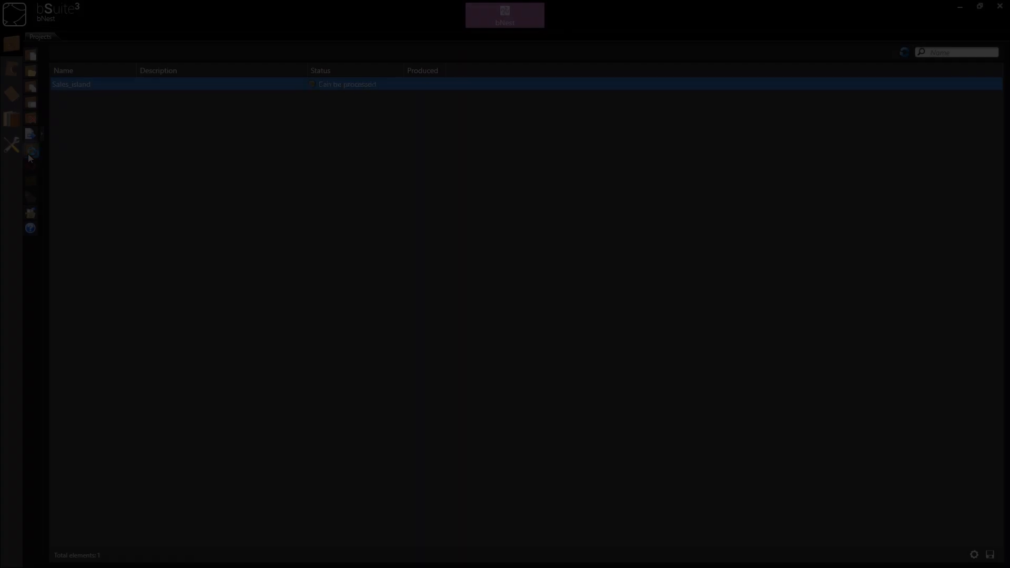
left_click(31, 153)
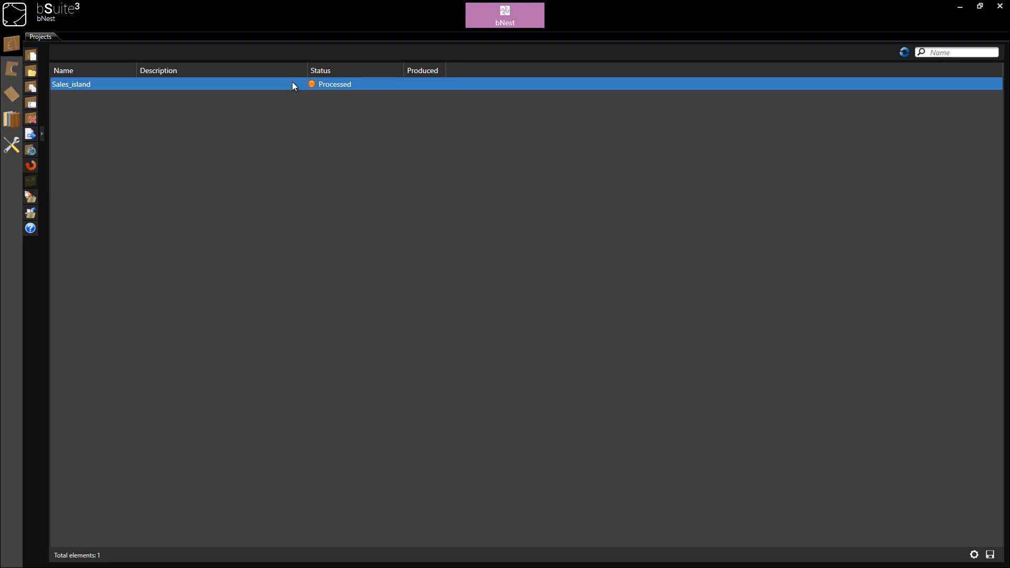
Open the processed Sales_island project and look through its article list of parts, materials and sizes.
double_click(294, 85)
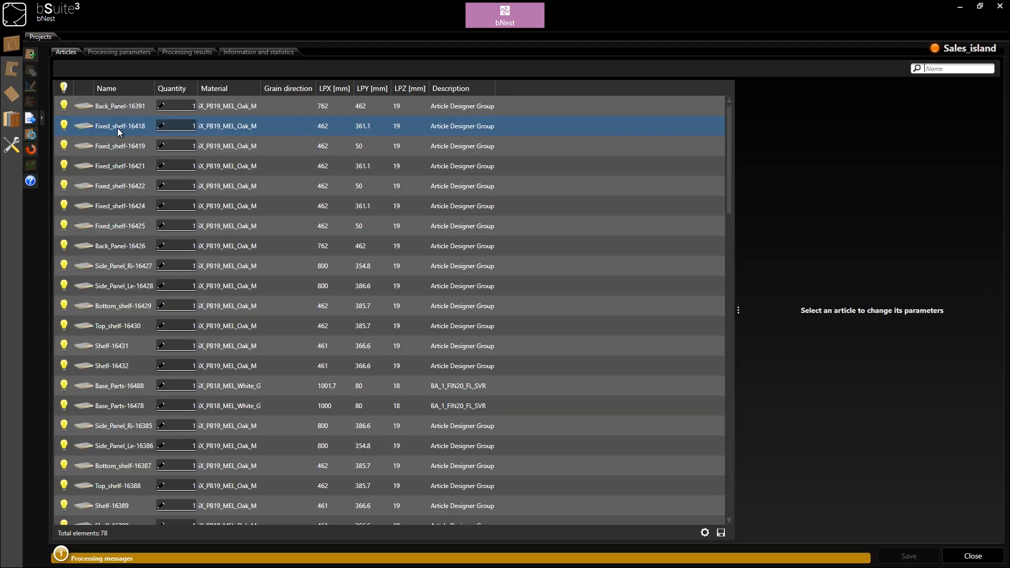
scroll(124, 227, "down", 3)
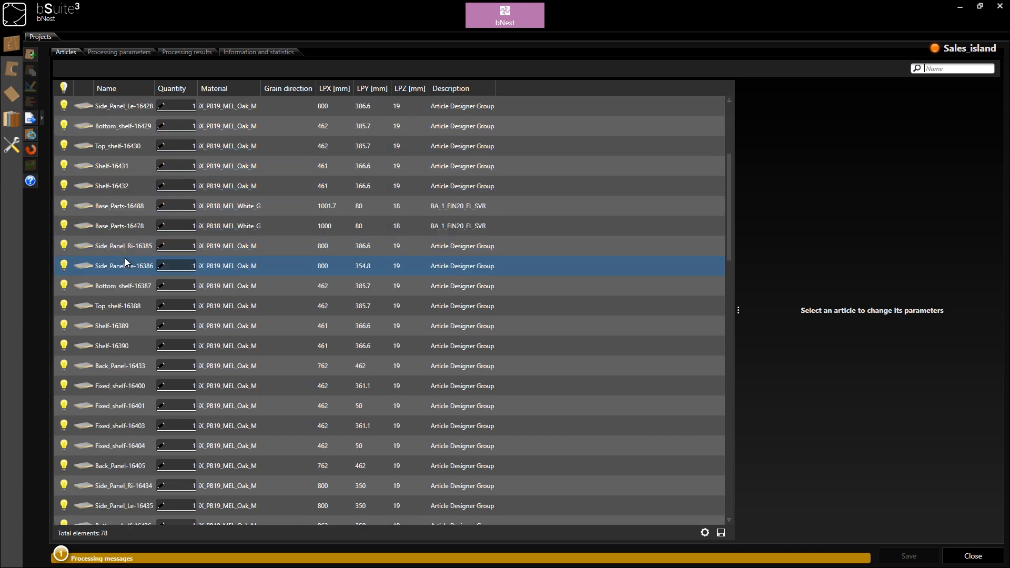
scroll(125, 260, "down", 7)
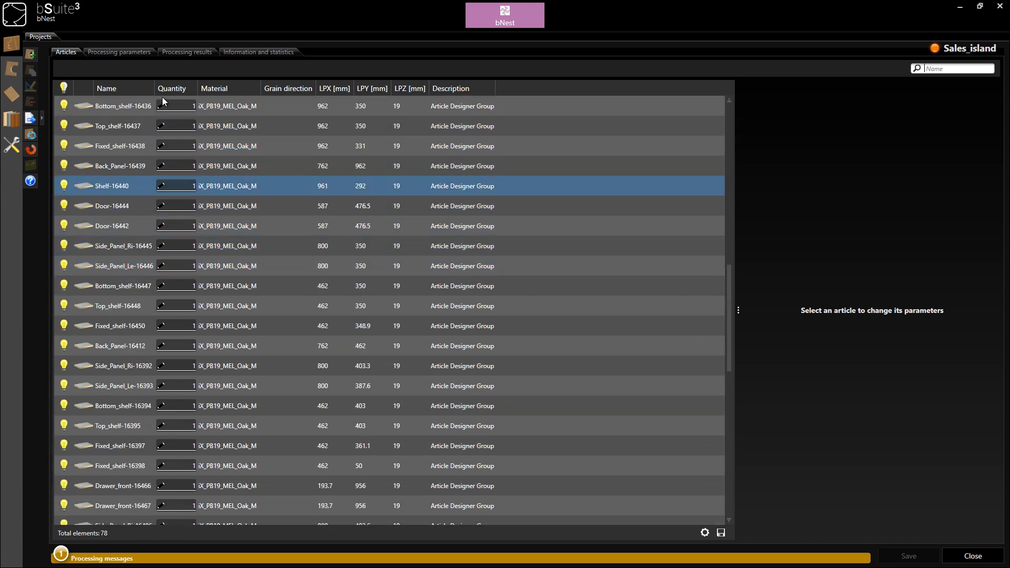
Examine the nesting results for the 19mm_Oak_MFC material, viewing sheet layouts 0003 and 0002 enlarged.
left_click(187, 53)
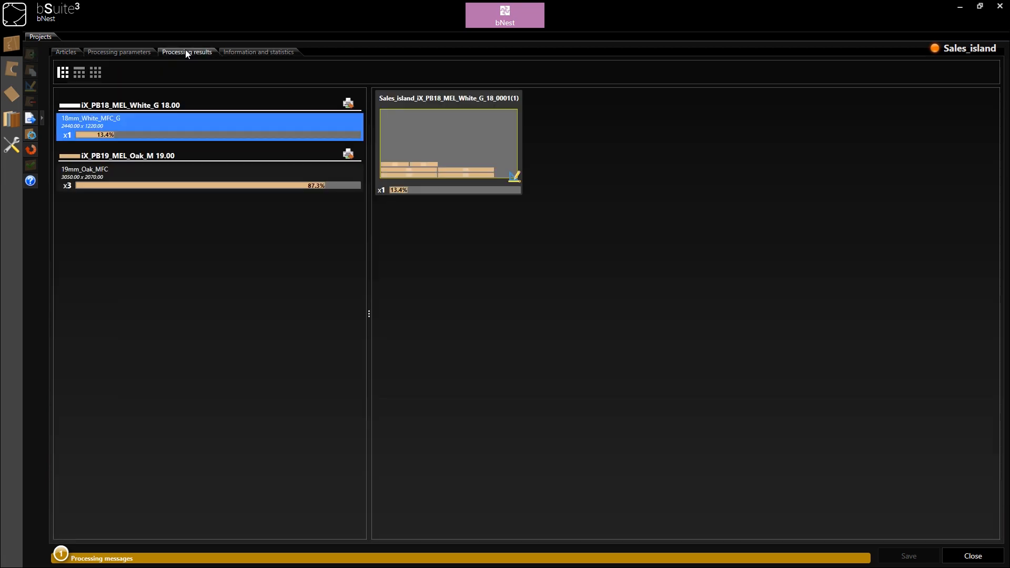
left_click(143, 179)
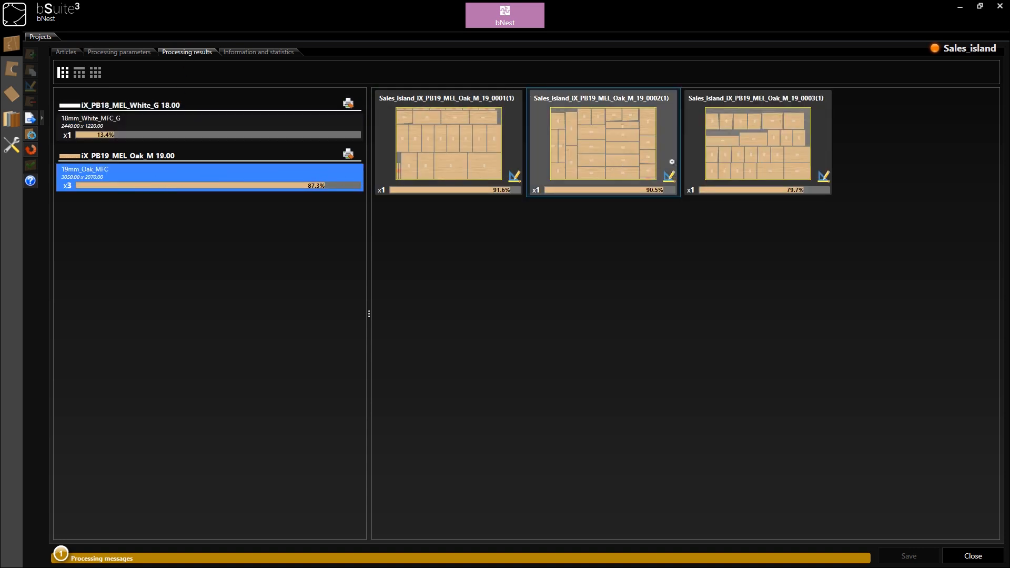
double_click(734, 153)
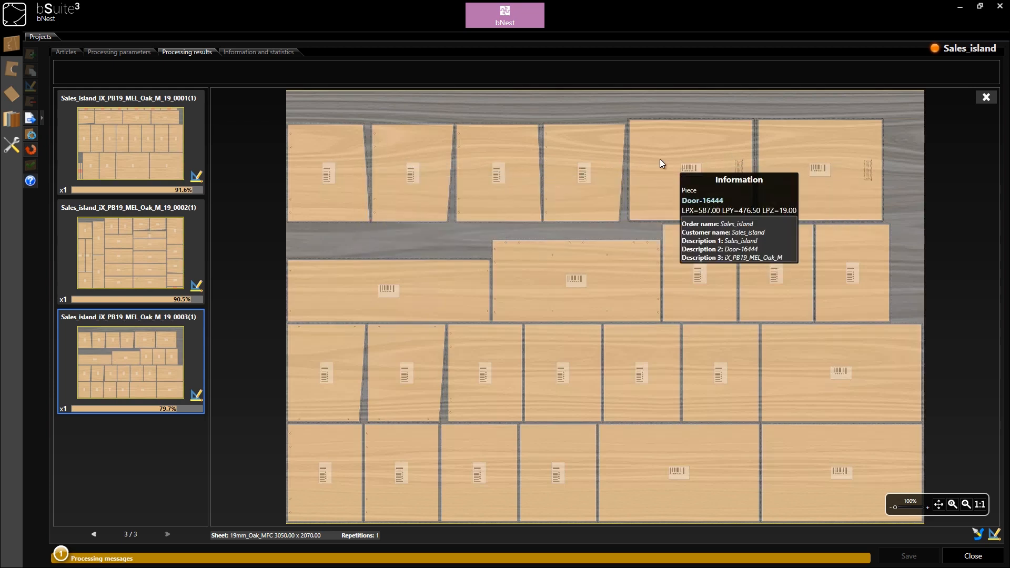
left_click(172, 247)
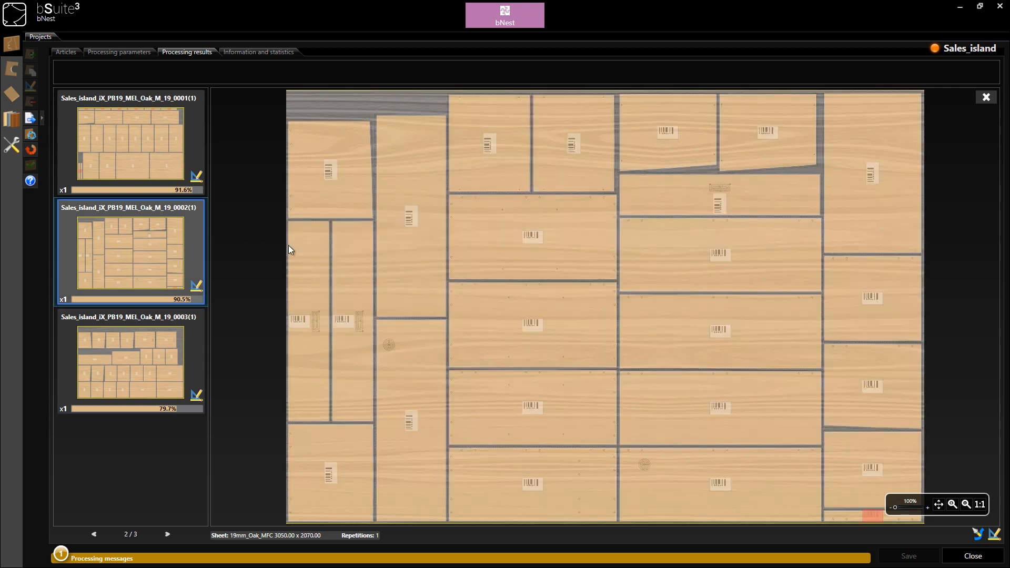
Open oak sheet layout 0002 for editing in bSolid, recalculate its machining operations and open the machining operation simulation.
left_click(996, 536)
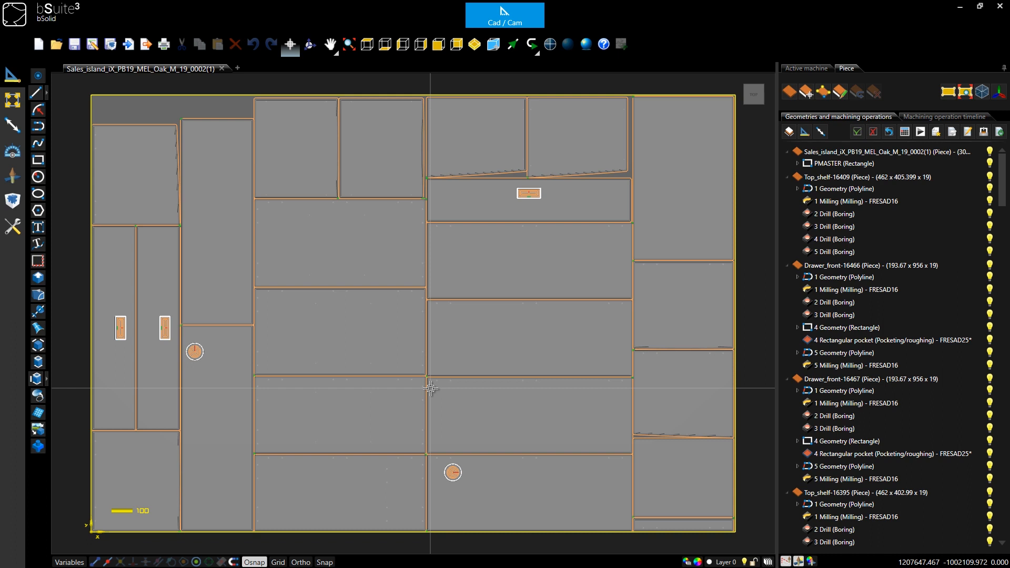
left_click(905, 131)
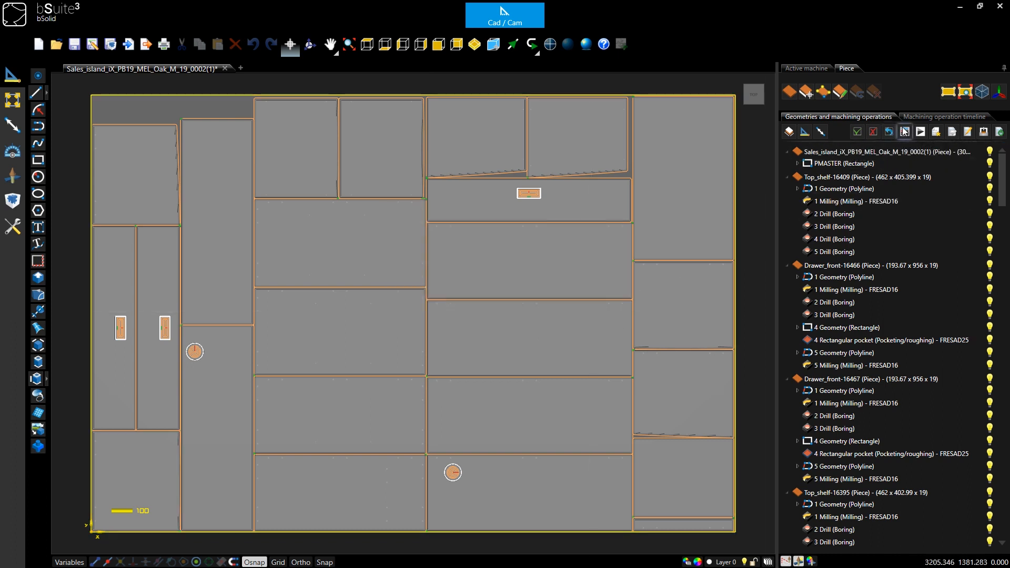
left_click(920, 132)
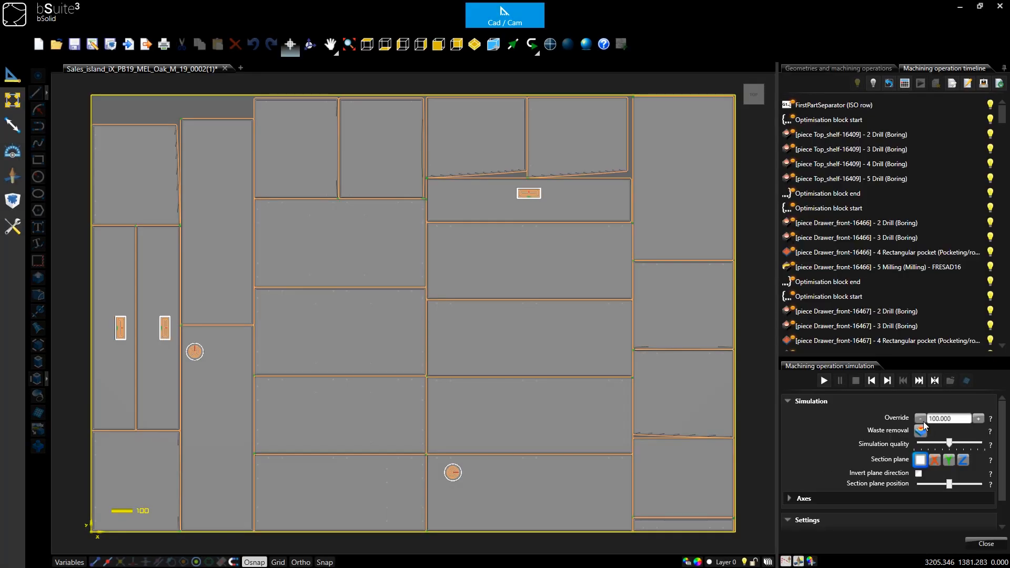
Set the simulation override to 20, switch the sheet to an isometric view and run the machining simulation.
left_click(924, 422)
left_click(924, 422)
left_click(923, 423)
left_click(924, 422)
left_click(924, 422)
left_click(924, 422)
left_click(921, 420)
left_click(921, 419)
left_click(945, 420)
left_click(766, 110)
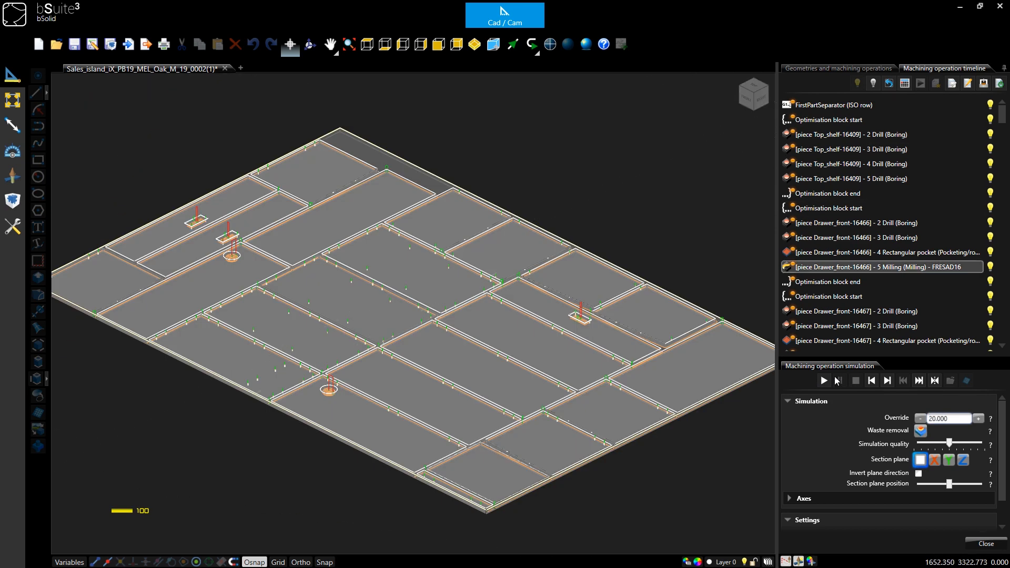
left_click(825, 383)
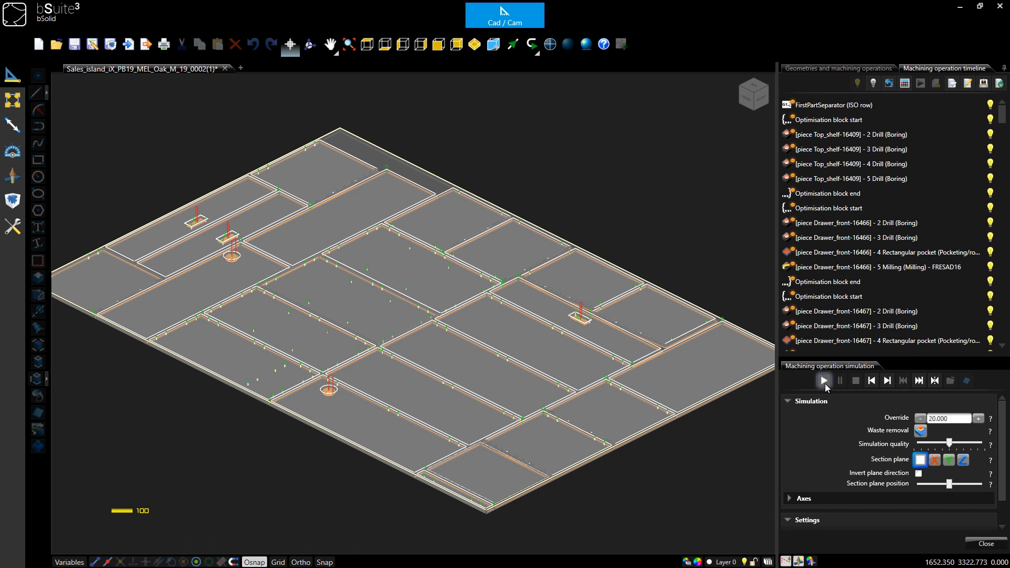